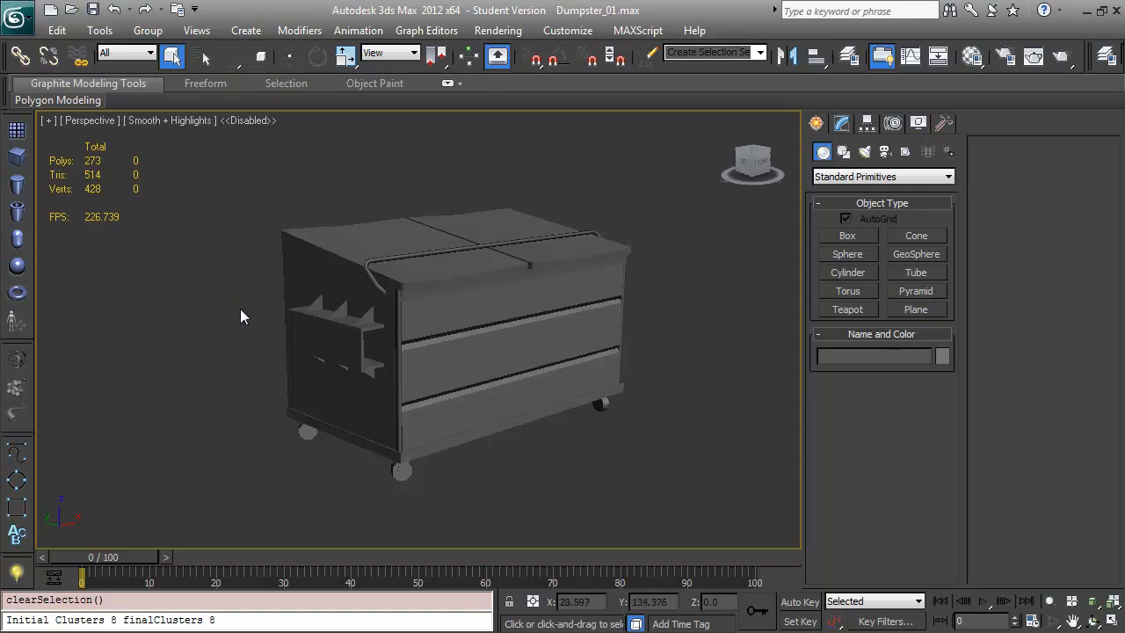
Select the dumpster and open the UV editor of its Unwrap UVW modifier
mouse_move(236, 305)
left_mouse_down()
mouse_move(202, 305)
mouse_move(246, 316)
left_mouse_up()
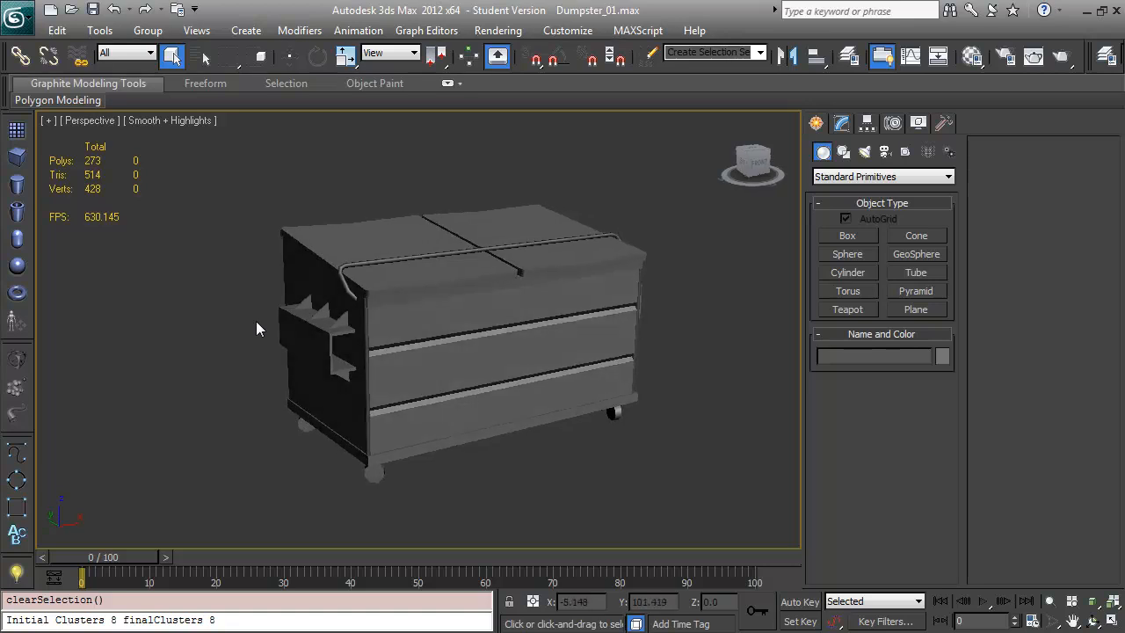
left_click(524, 319)
left_click(840, 125)
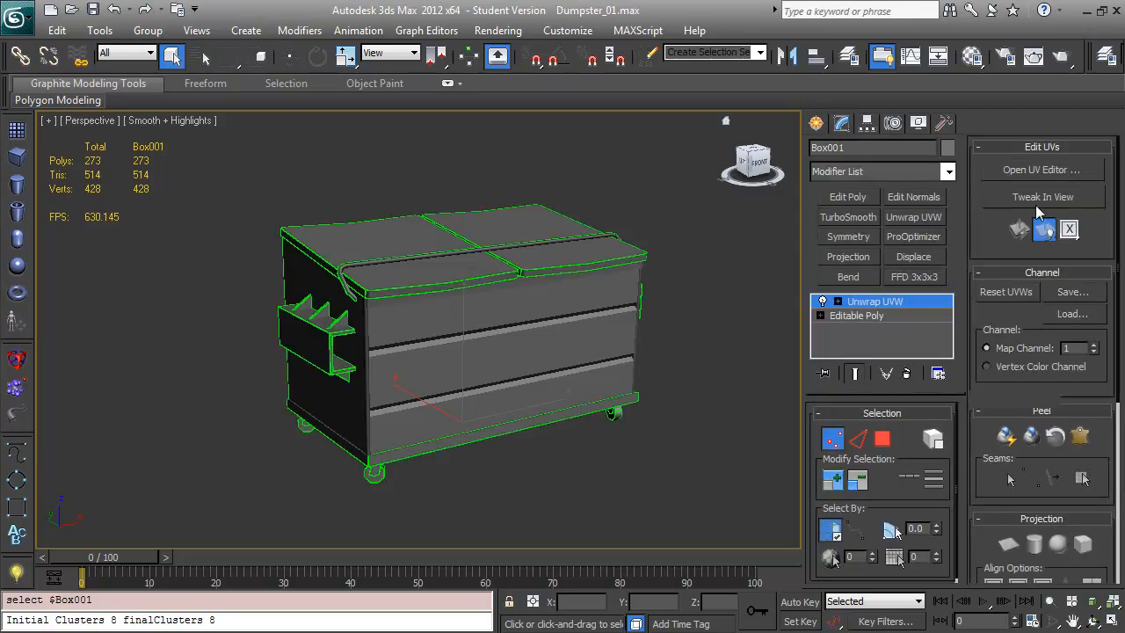
left_click(1040, 171)
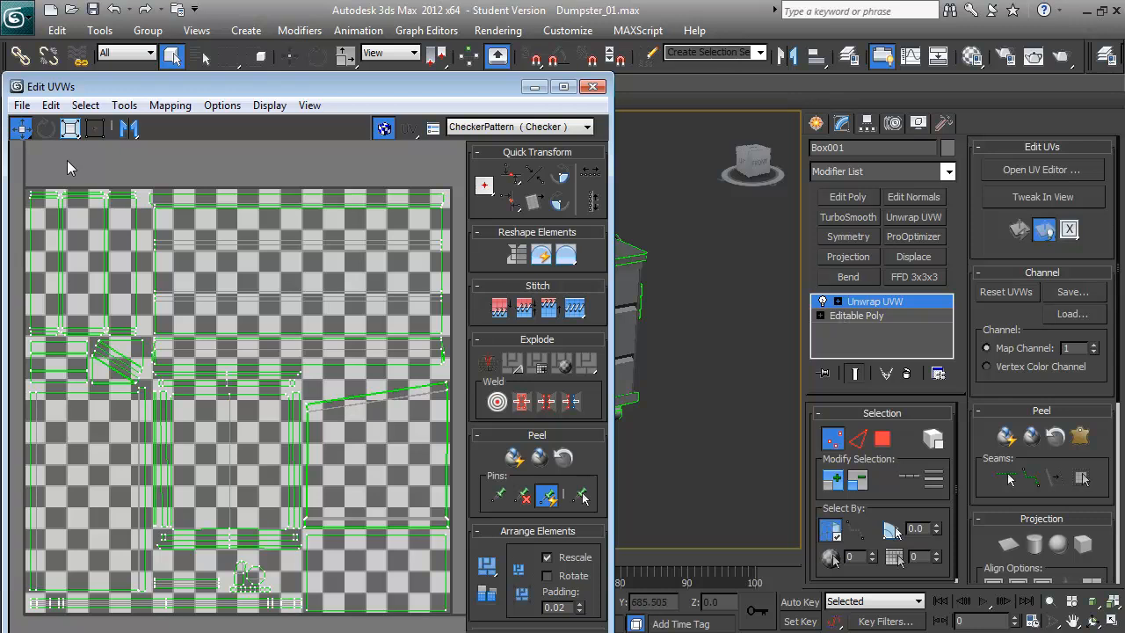
Render a 1024 x 1024 UV template with Solid fill, inspect it and discard it
left_click(123, 105)
left_click(170, 431)
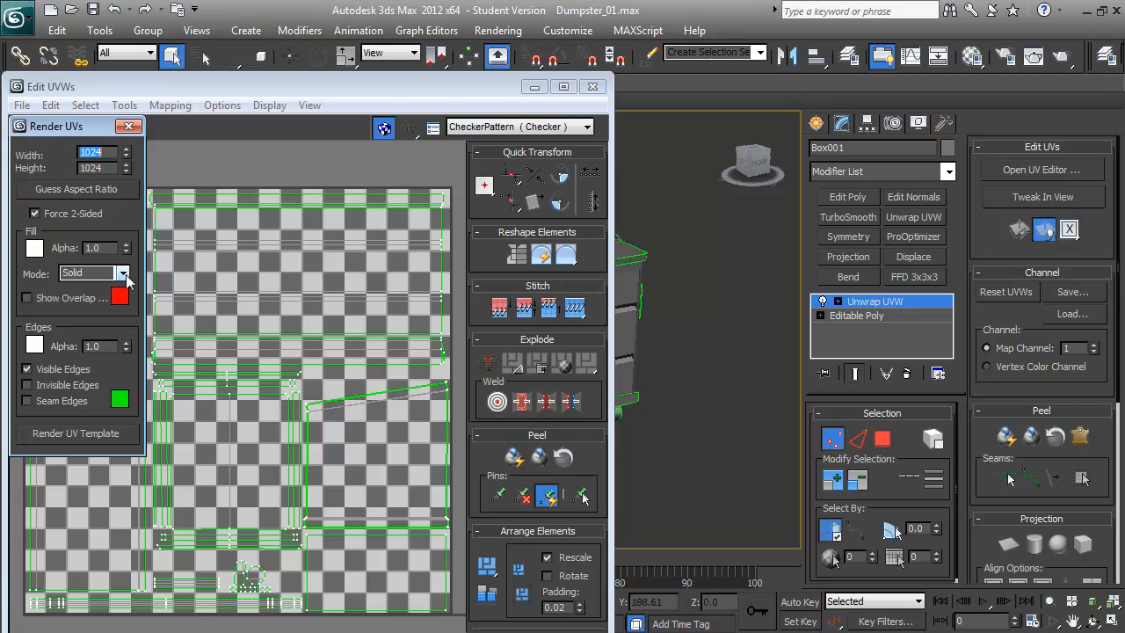
left_click(75, 433)
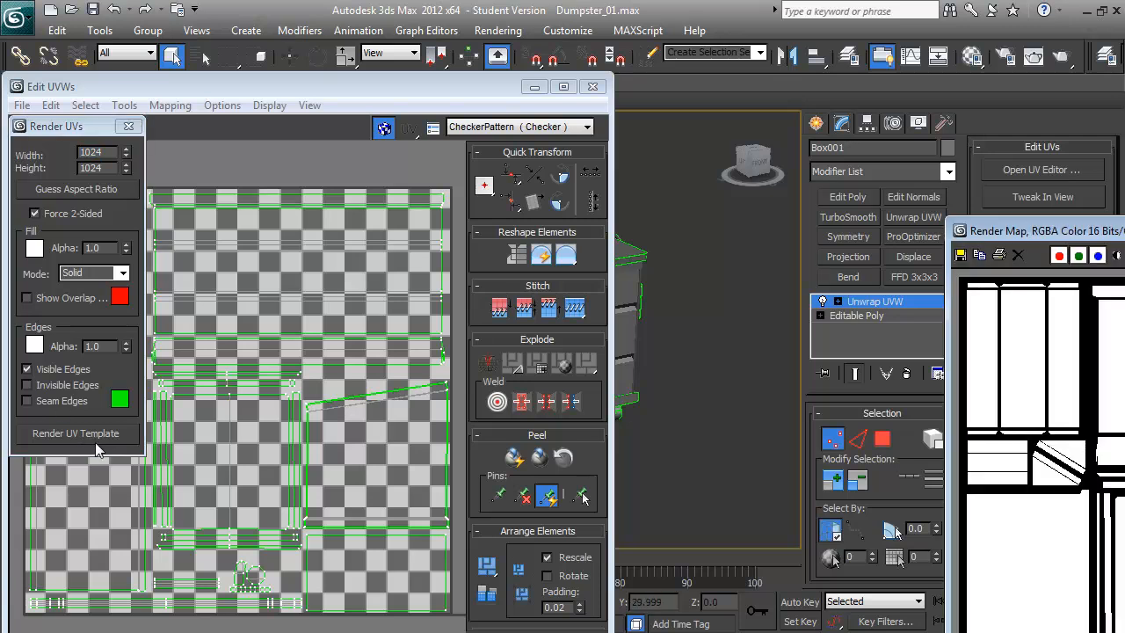
left_click_drag(1093, 207, 733, 95)
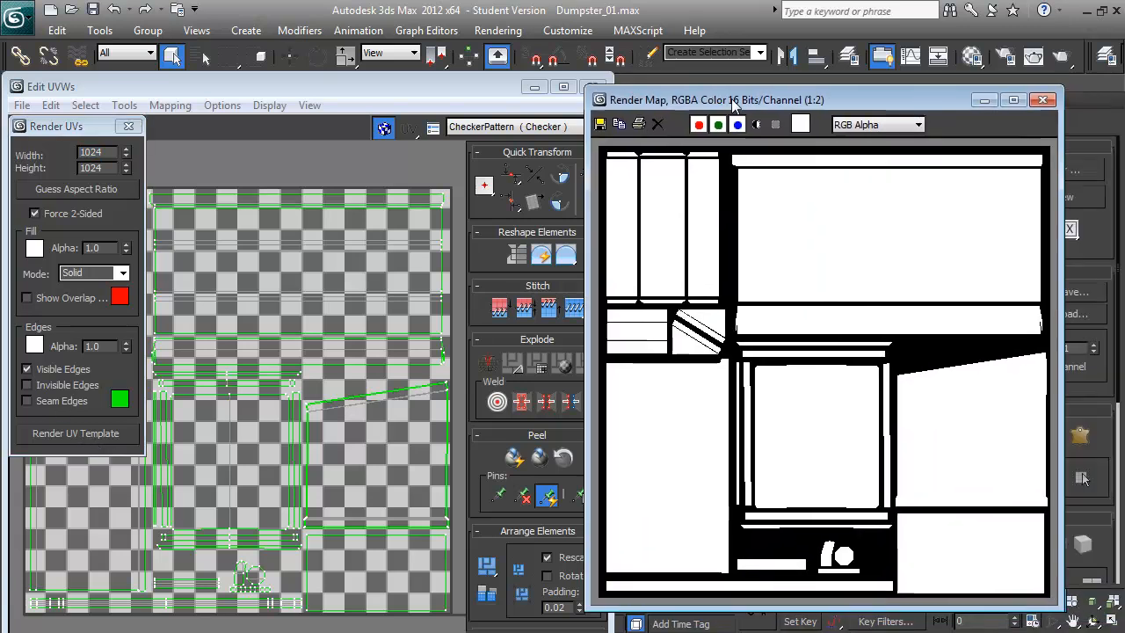
left_click(1058, 91)
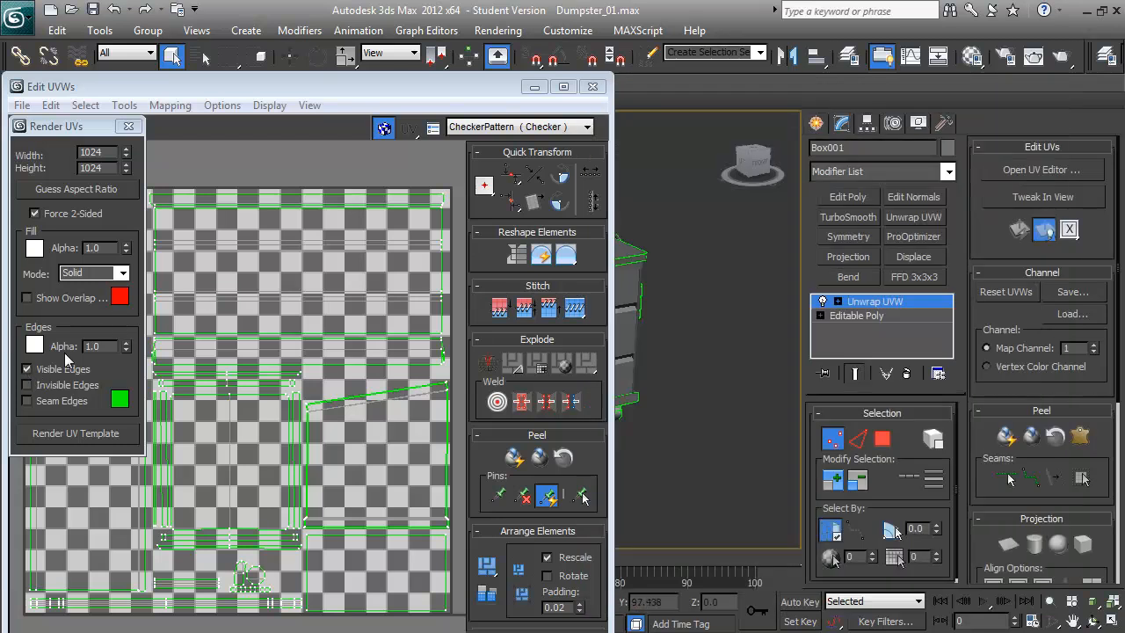
Render the UV template with the fill mode set to None, inspect its edge lines up close and close the UV windows
left_click(122, 274)
left_click(72, 288)
left_click(90, 434)
left_click_drag(1023, 211, 561, 88)
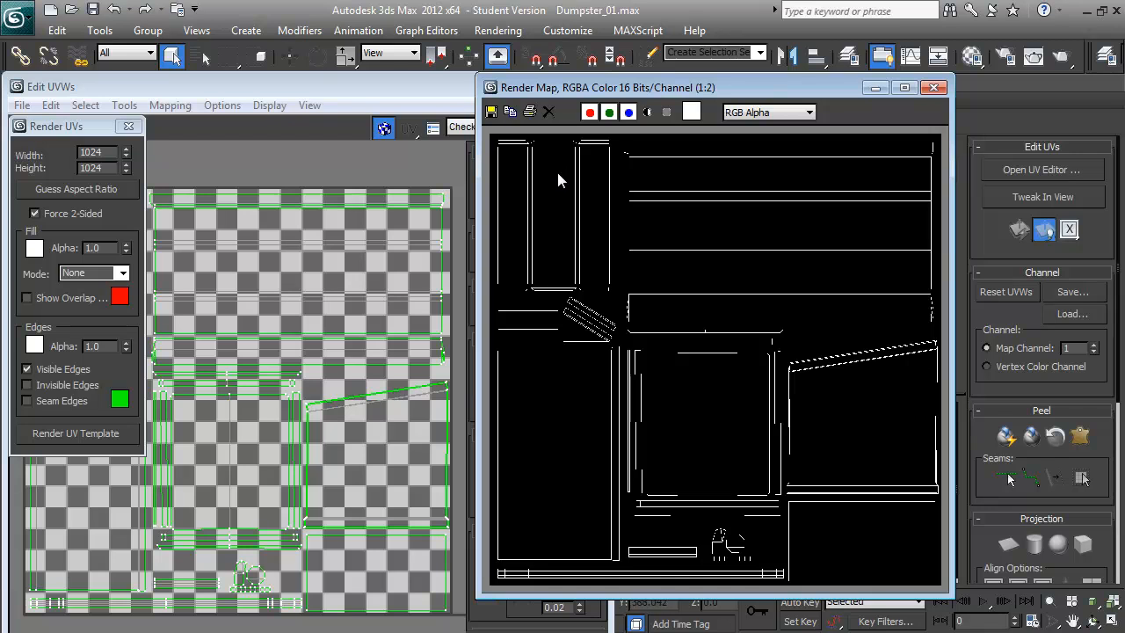
scroll(768, 213, "up", 2)
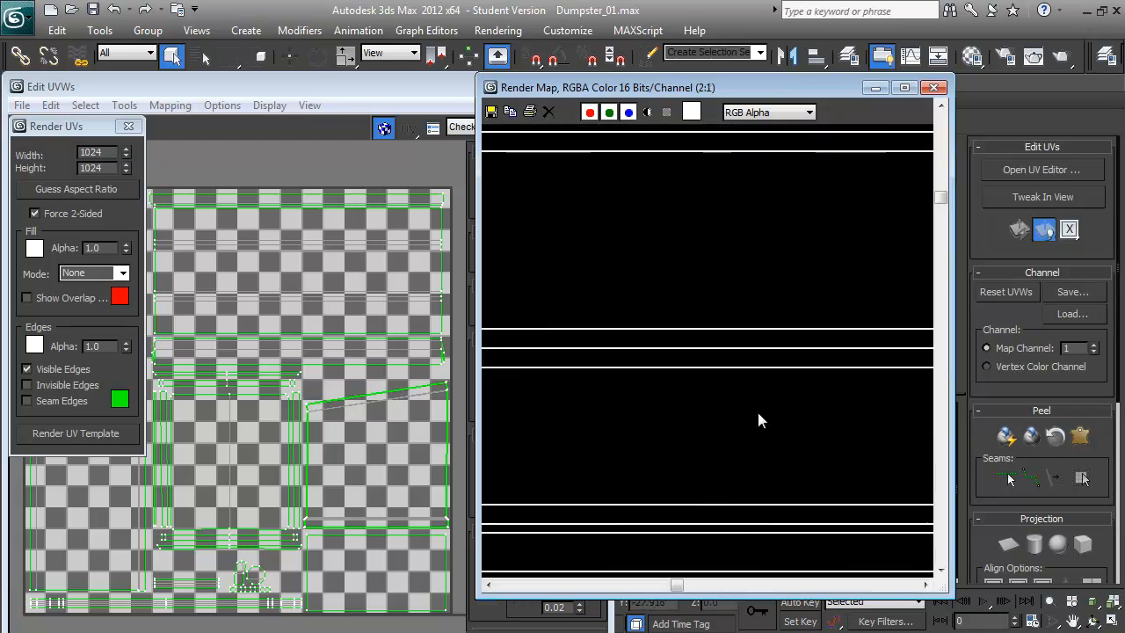
left_click_drag(676, 585, 555, 587)
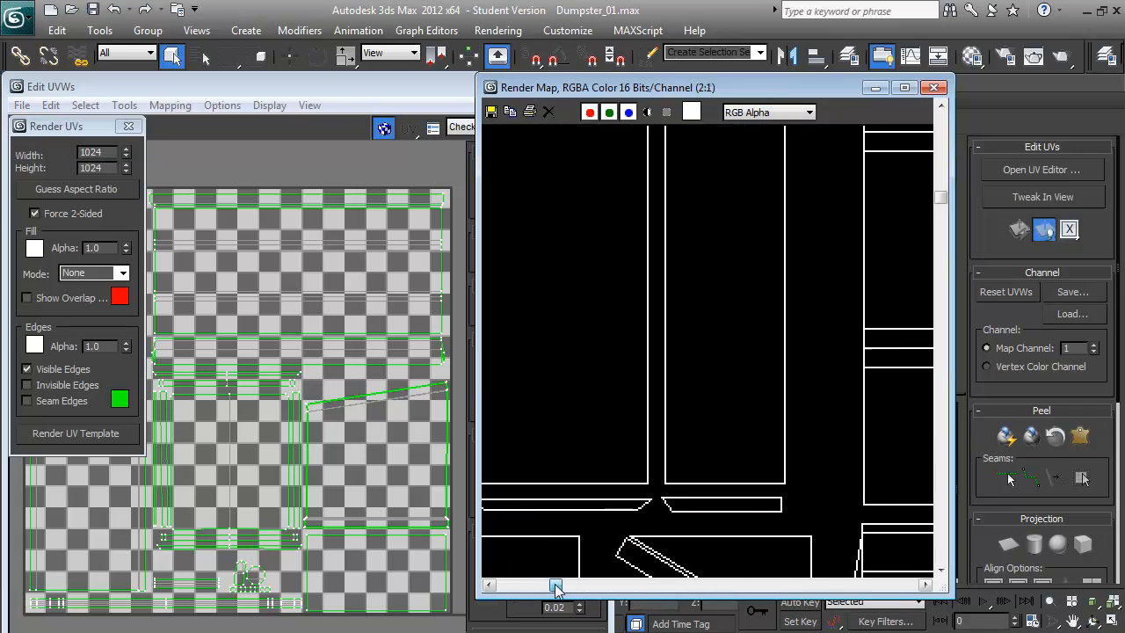
scroll(843, 183, "down", 1)
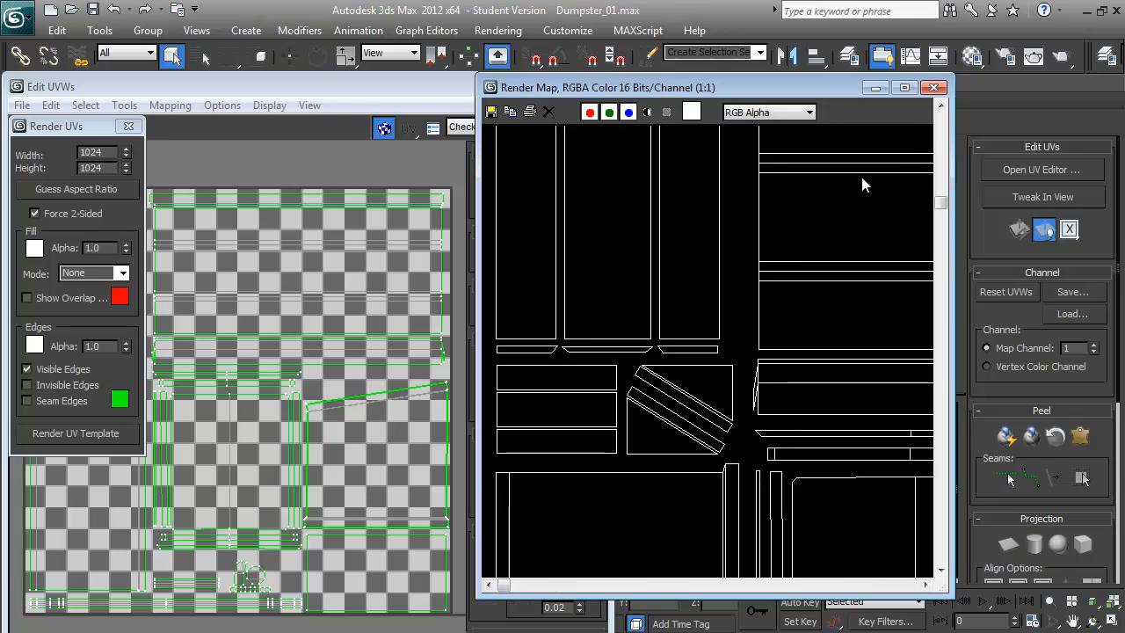
left_click(934, 87)
left_click(129, 126)
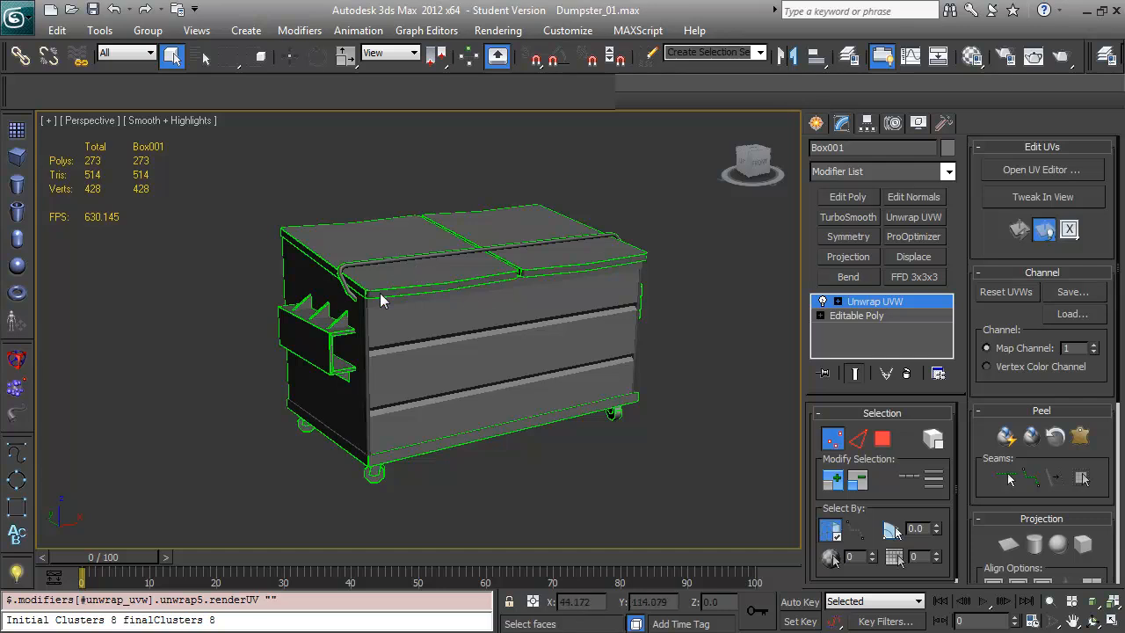
Open the Material Editor and view the rusty dumpster reference photo in the Opera browser
mouse_move(303, 444)
left_mouse_down()
mouse_move(352, 422)
mouse_move(495, 410)
mouse_move(369, 404)
mouse_move(248, 445)
mouse_move(304, 429)
left_mouse_up()
left_click_drag(532, 342, 527, 334)
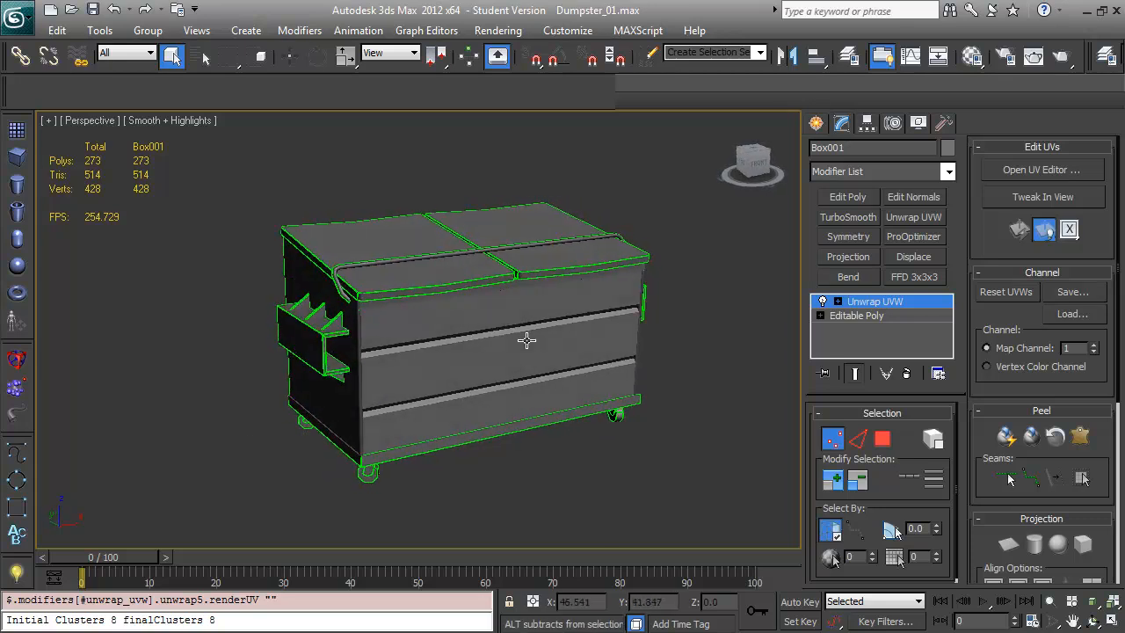
key("m")
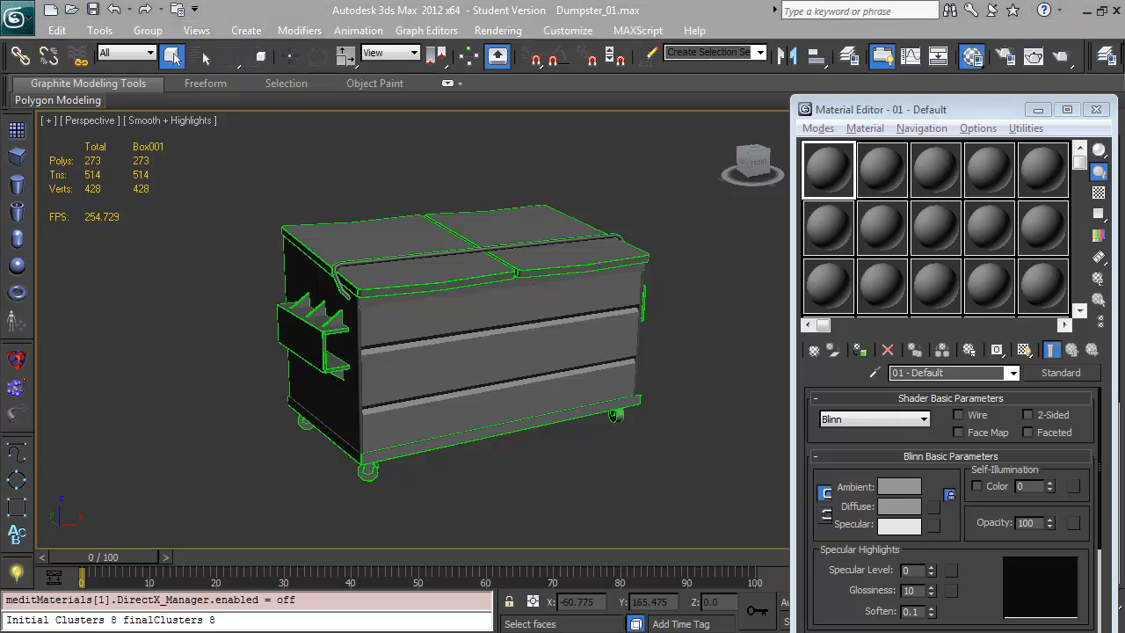
left_click_drag(0, 279, 383, 0)
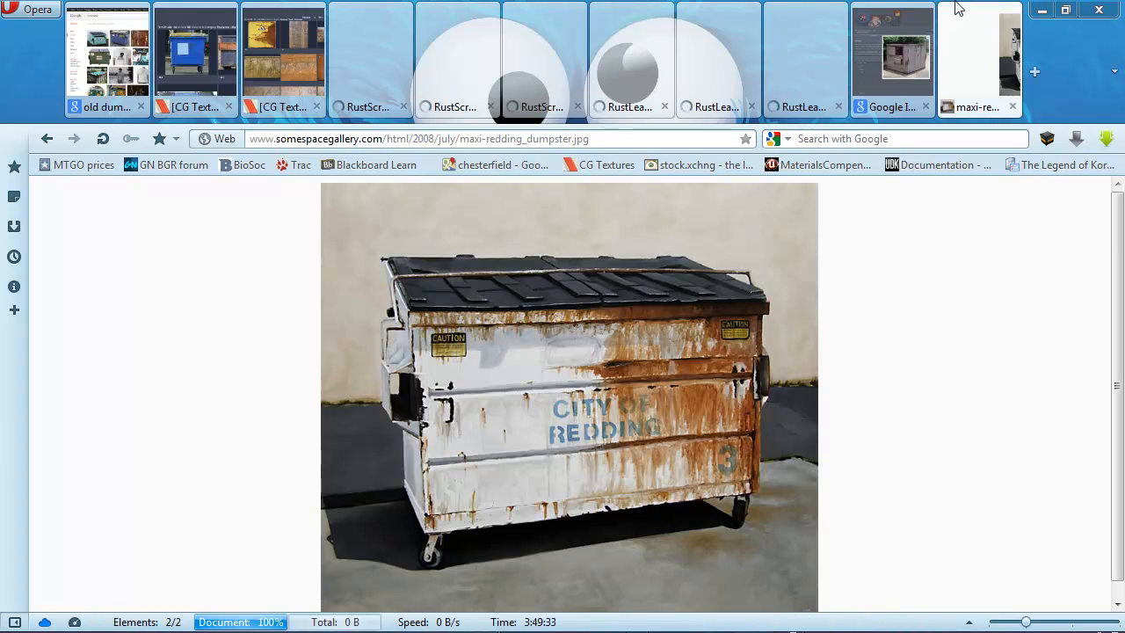
left_click_drag(941, 3, 0, 257)
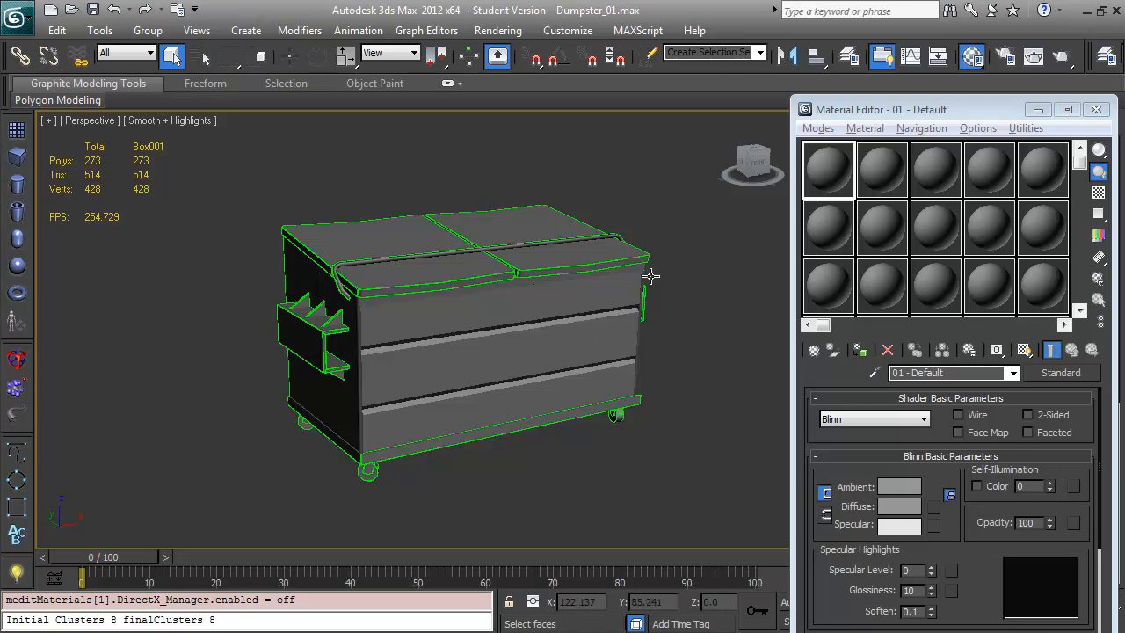
Set the first material's ambient and diffuse colour to a light grey with value 227
left_click(903, 485)
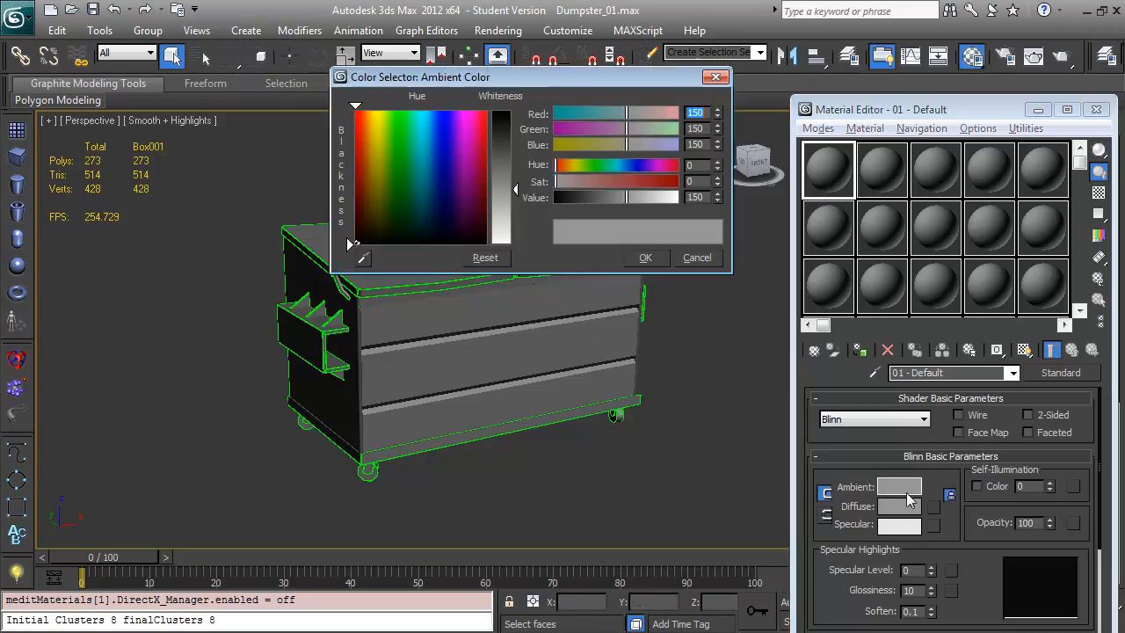
left_click_drag(624, 199, 665, 201)
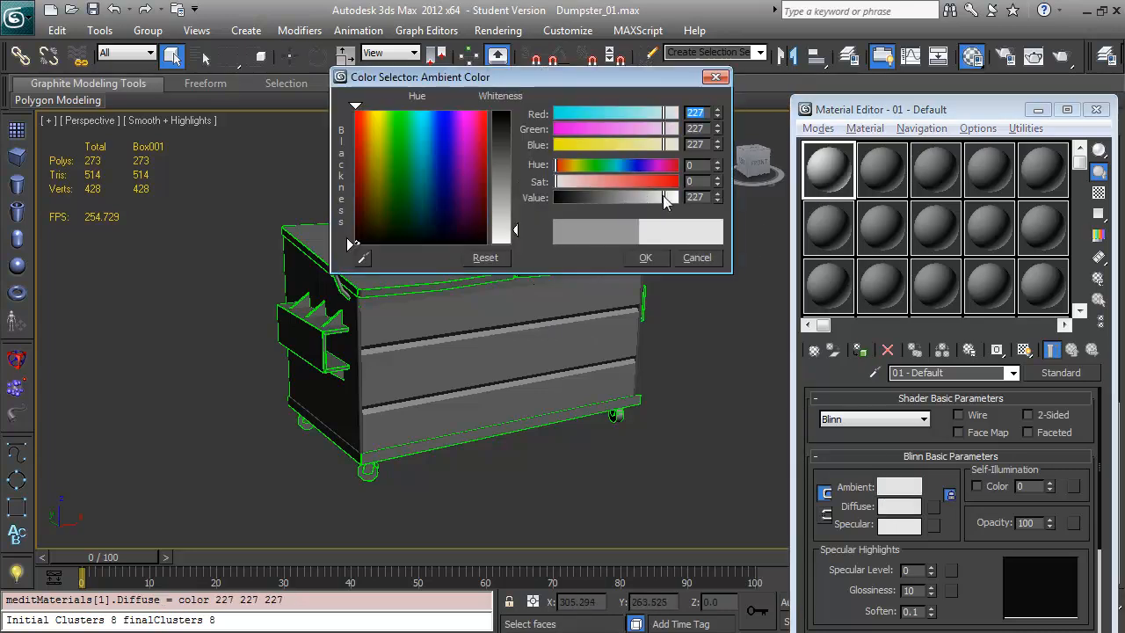
left_click(645, 258)
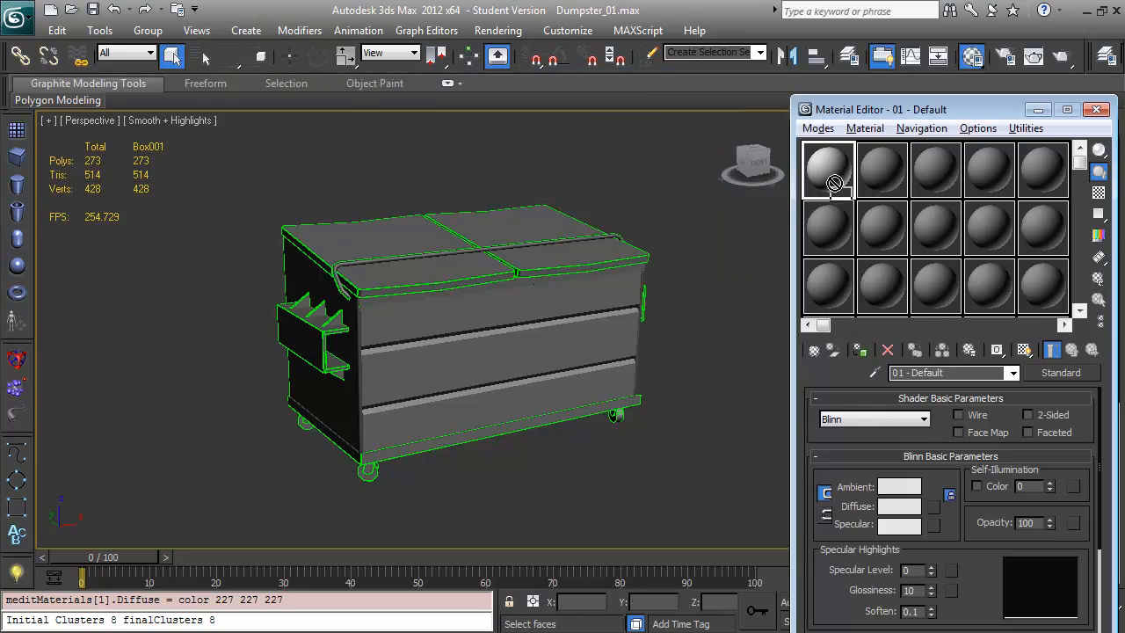
Collapse the Unwrap UVW modifier into the dumpster's Editable Poly
left_click_drag(861, 109, 875, 329)
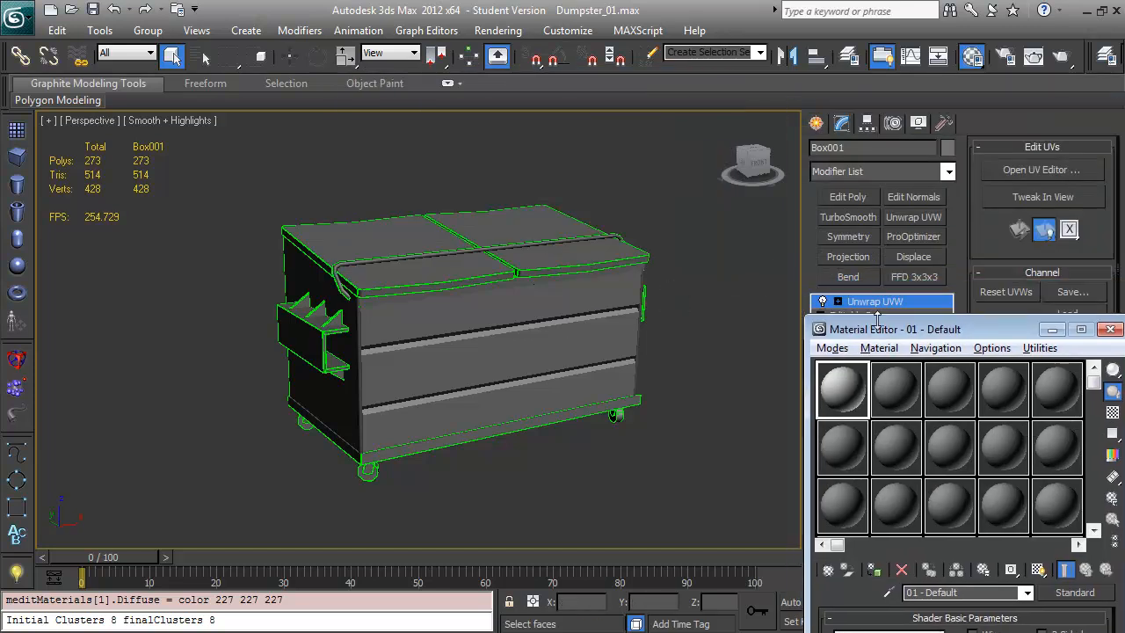
right_click(881, 301)
left_click(948, 428)
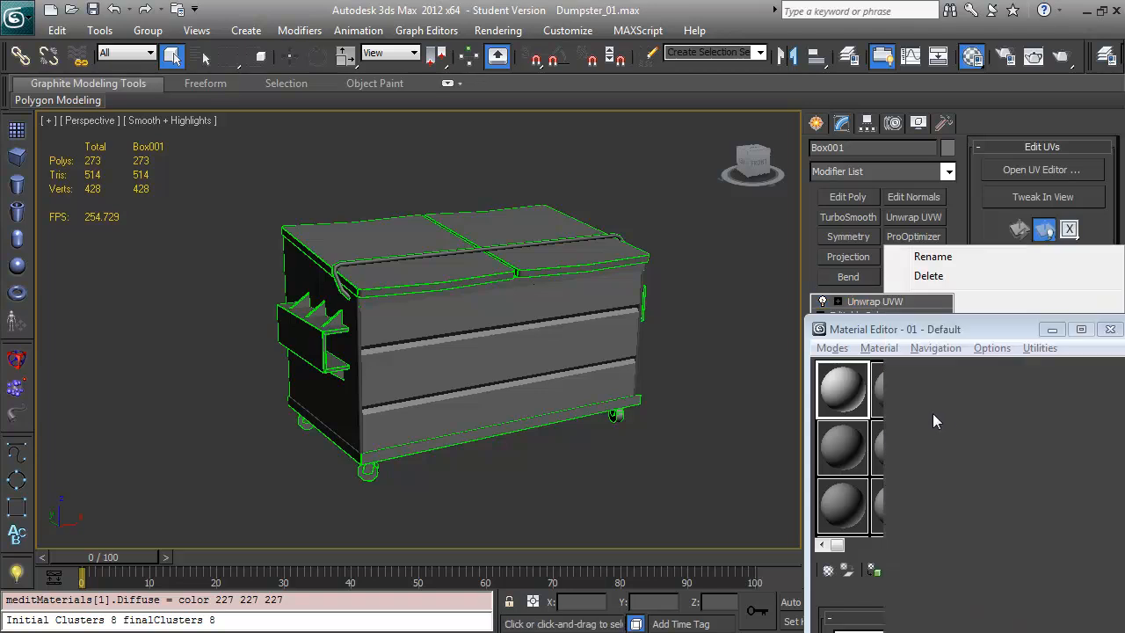
Select both lid halves on top of the dumpster as elements
left_click_drag(888, 343, 1065, 312)
key("5")
left_click_drag(481, 355, 387, 338)
left_click(403, 244)
left_click(514, 246, "ctrl")
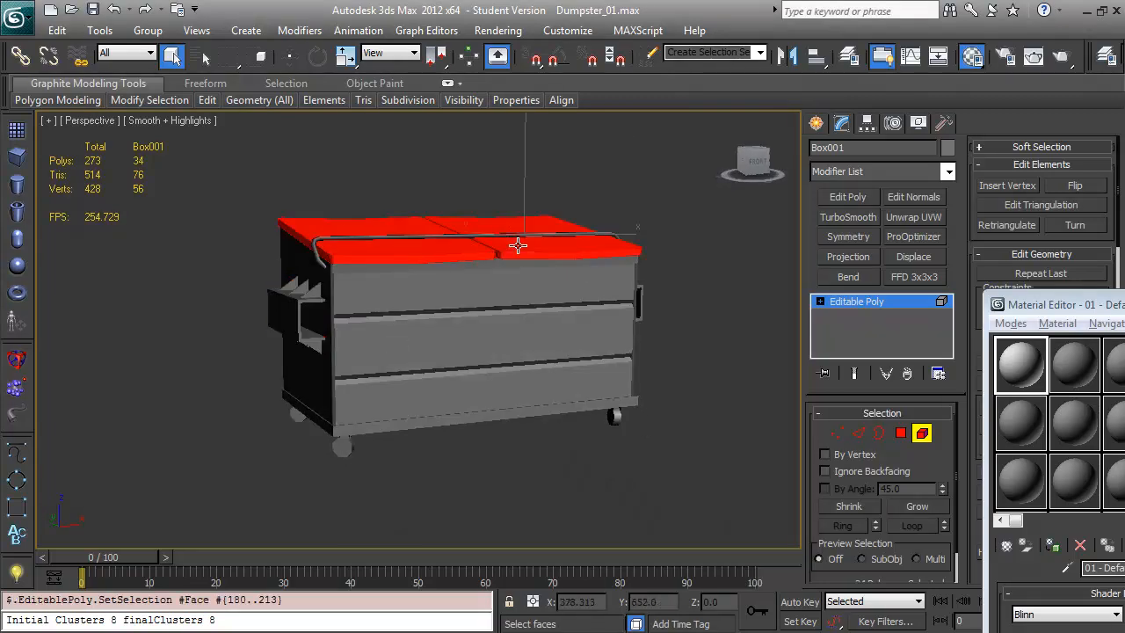
Set the second material's ambient and diffuse colour to dark grey with value 74 and apply it to the selected lids
left_click_drag(1093, 306, 869, 225)
left_click(857, 288)
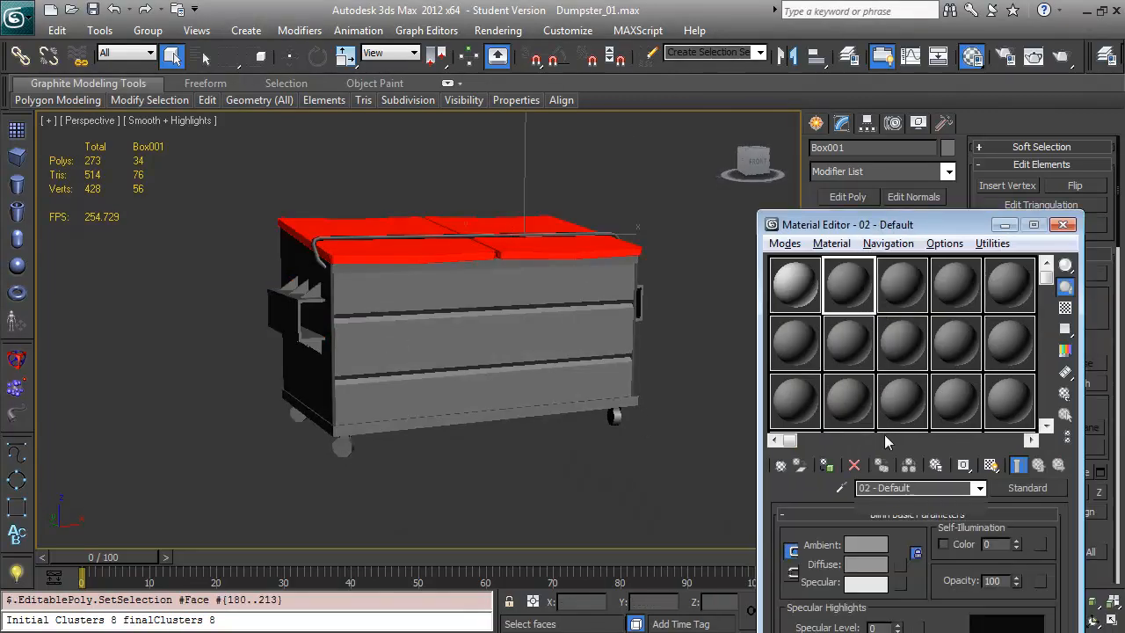
left_click(864, 601)
left_click_drag(501, 149, 502, 149)
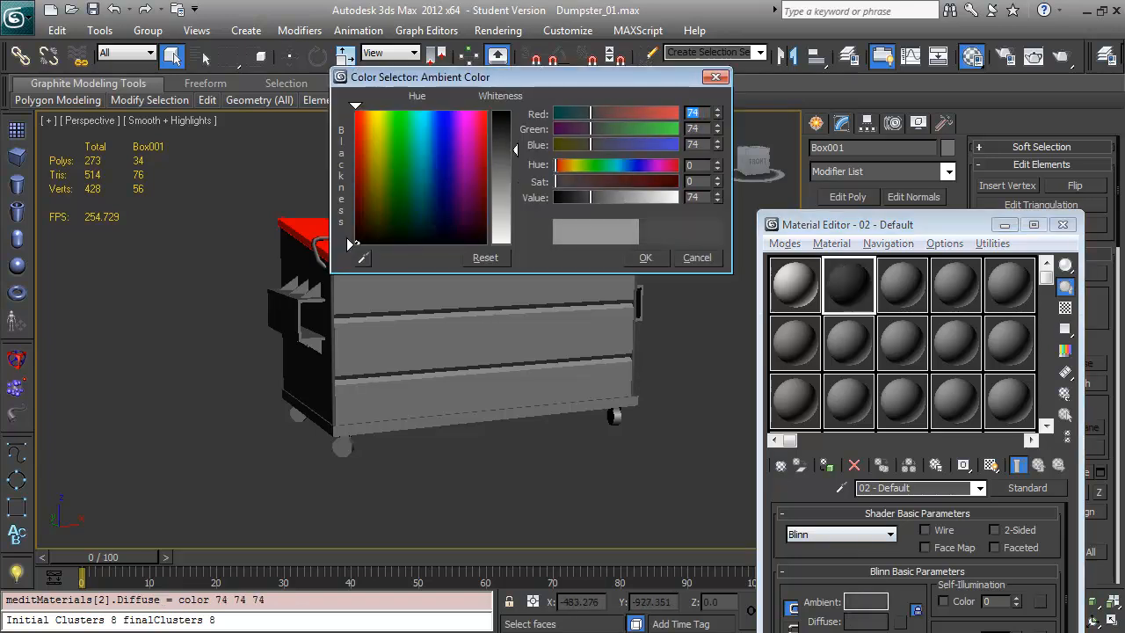
left_click(645, 258)
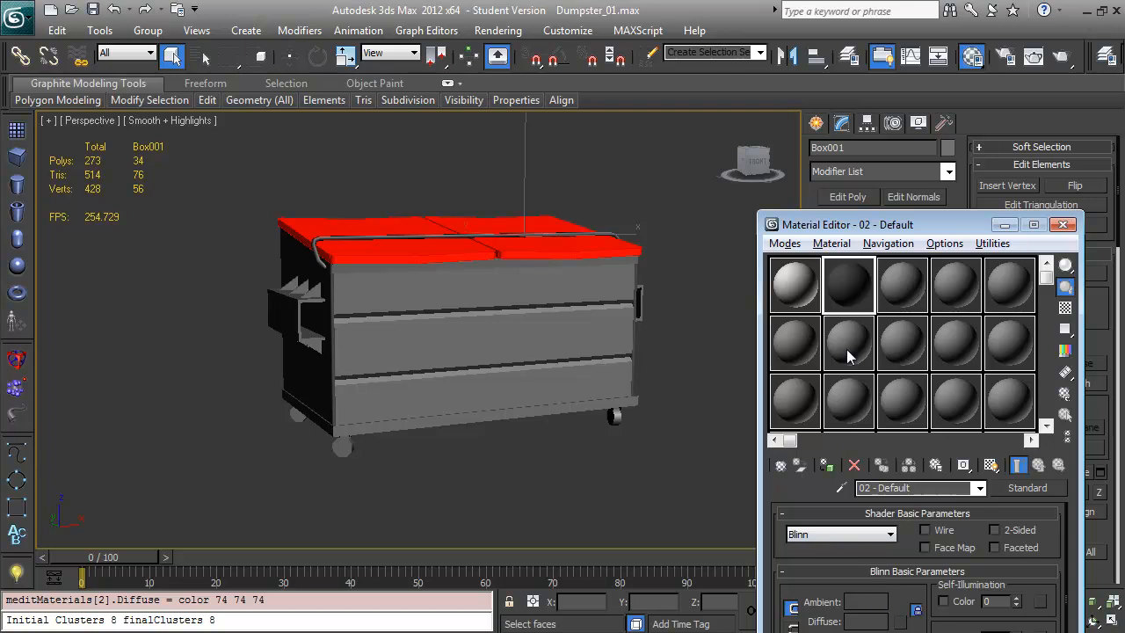
left_click_drag(851, 285, 574, 248)
left_click_drag(647, 292, 645, 342)
left_click(698, 383)
left_click_drag(698, 384, 624, 342)
Select every element except the lids and the four wheels and apply the light grey first material to them
left_click(432, 238)
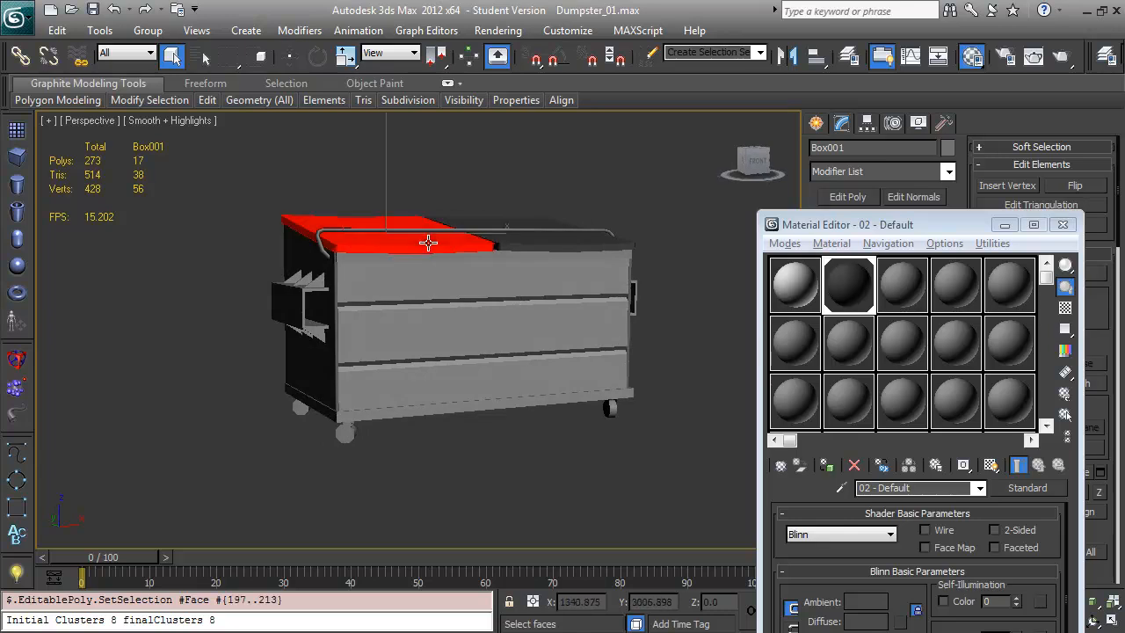
left_click(541, 244, "ctrl")
key("ctrl+i")
mouse_move(456, 397)
left_mouse_down()
mouse_move(445, 389)
mouse_move(475, 389)
left_mouse_up()
scroll(430, 404, "up", 5)
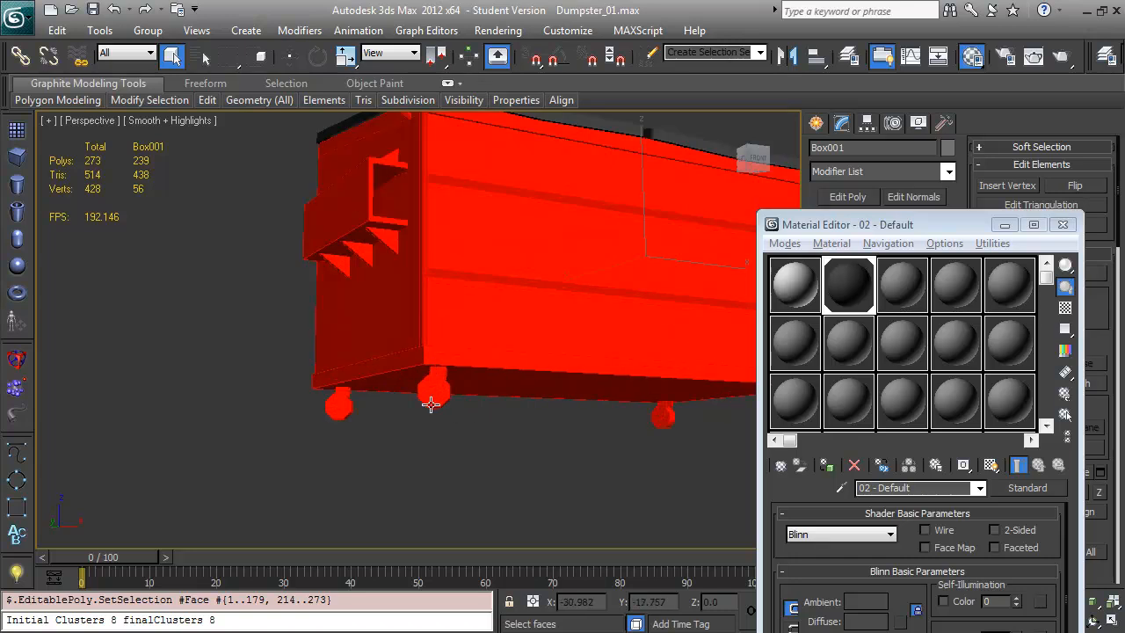
left_click(431, 393, "alt")
left_click(345, 413, "alt")
left_click(664, 417, "alt")
left_click_drag(695, 423, 563, 433)
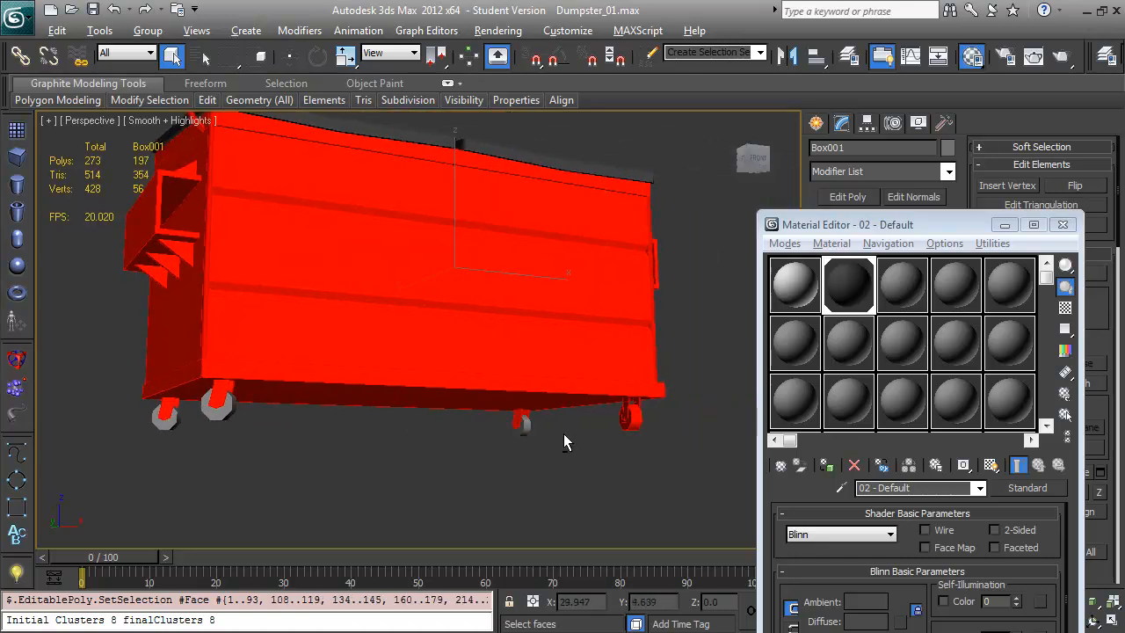
left_click(629, 423, "alt")
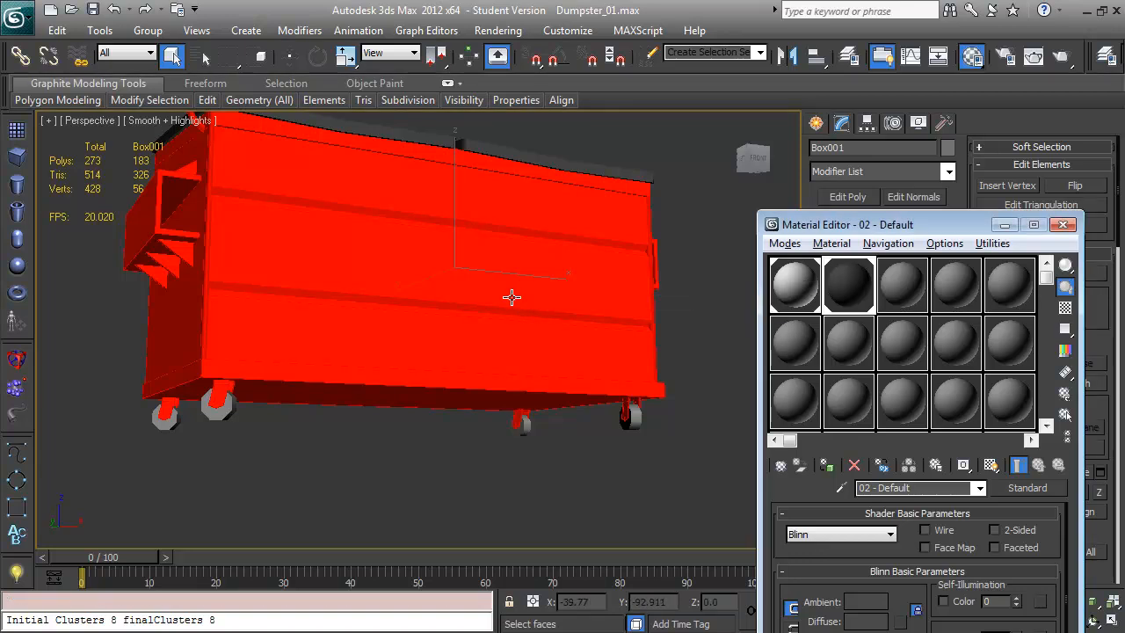
Select the four wheels, apply the dark grey second material to them and clear the selection
left_click(629, 416)
left_click(525, 427, "ctrl")
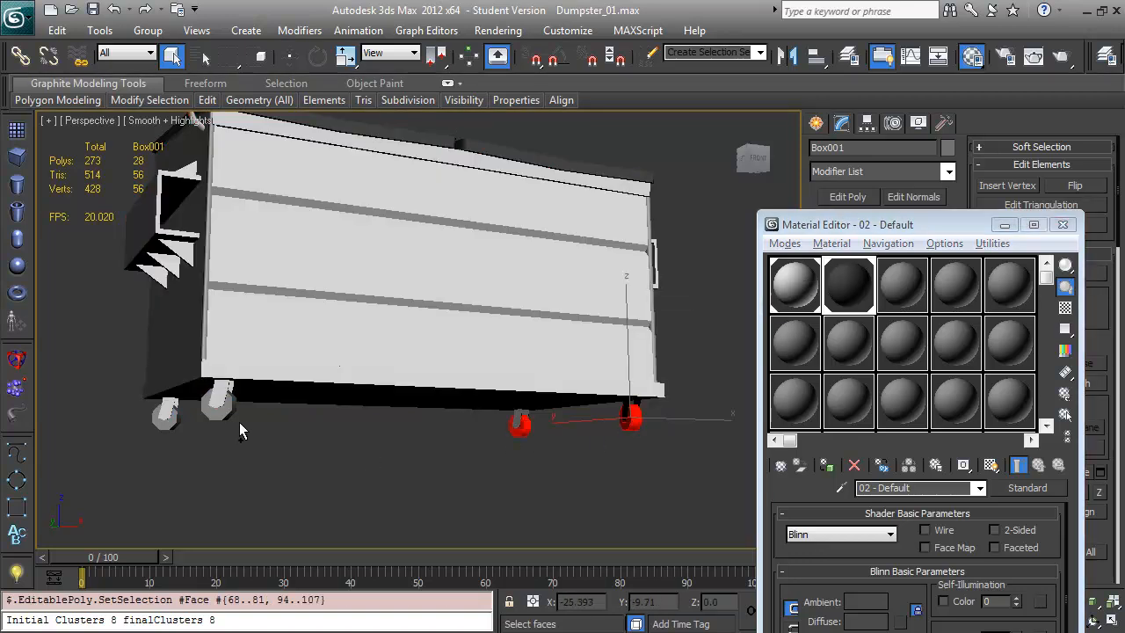
left_click(218, 404, "ctrl")
left_click(166, 415, "ctrl")
left_click_drag(679, 427, 522, 397)
left_click(575, 450)
scroll(579, 455, "down", 3)
left_click_drag(427, 397, 439, 346)
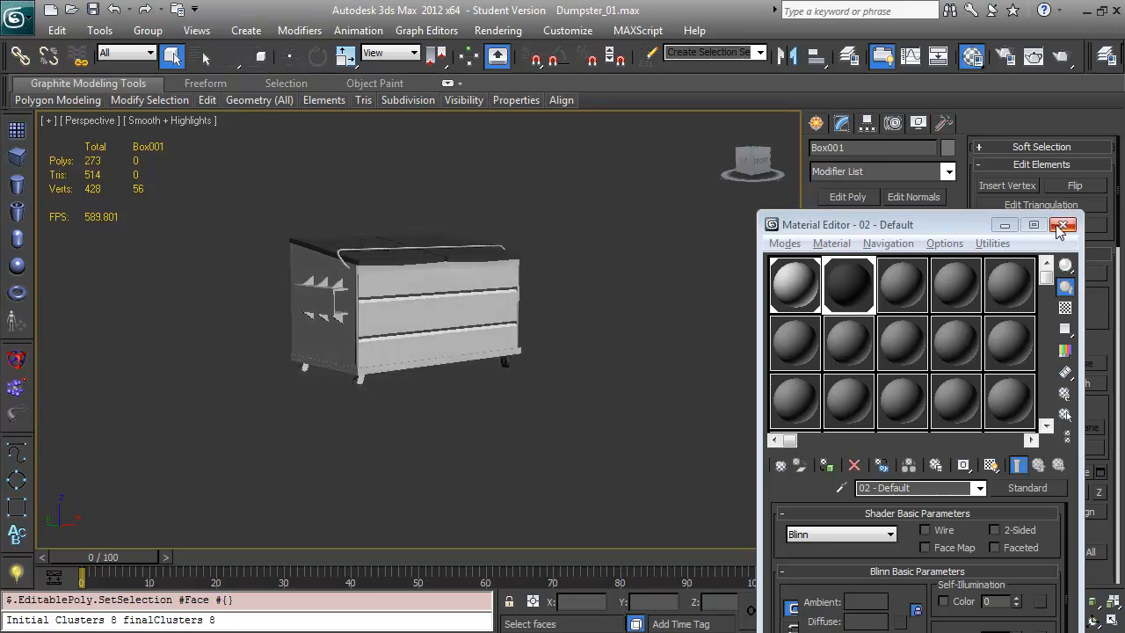
Open the Render To Texture settings for the dumpster
left_click(498, 32)
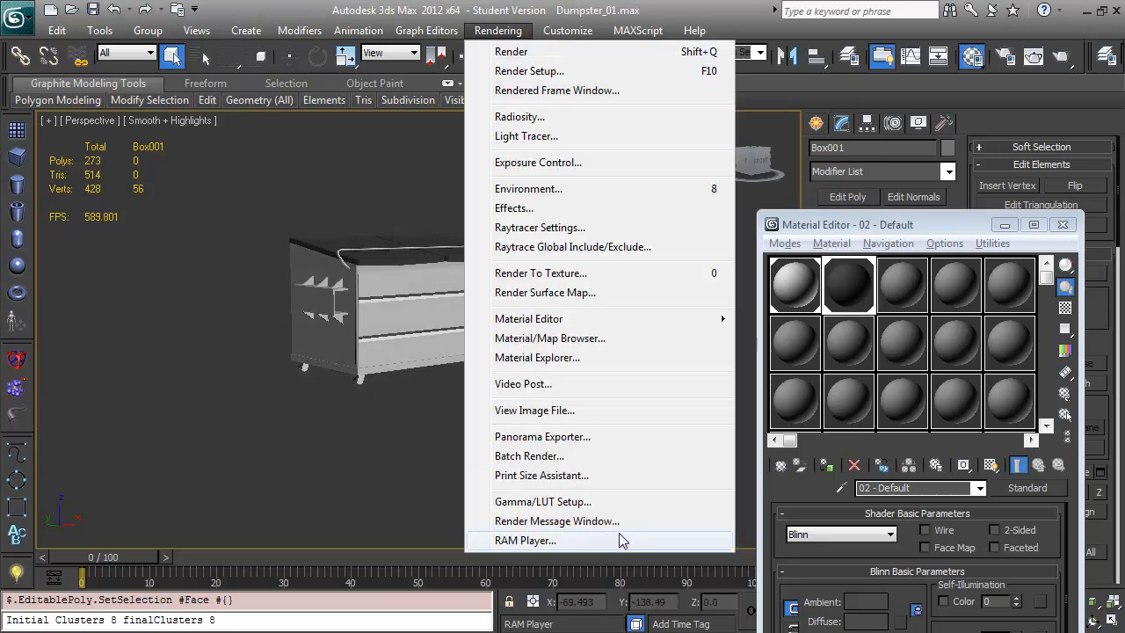
left_click(513, 32)
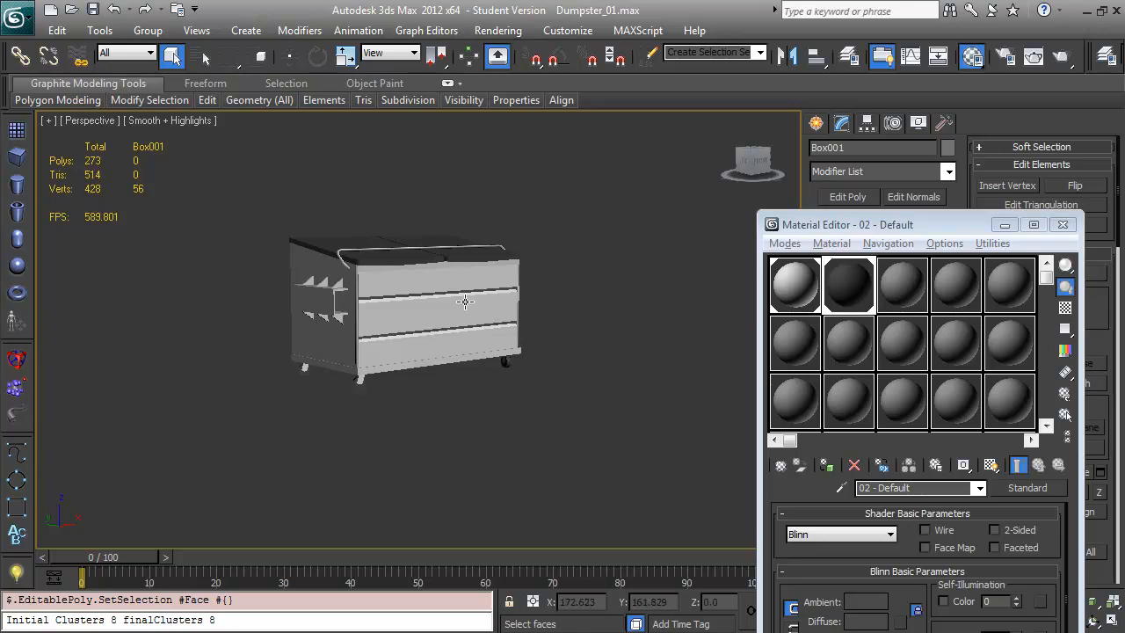
left_click(522, 33)
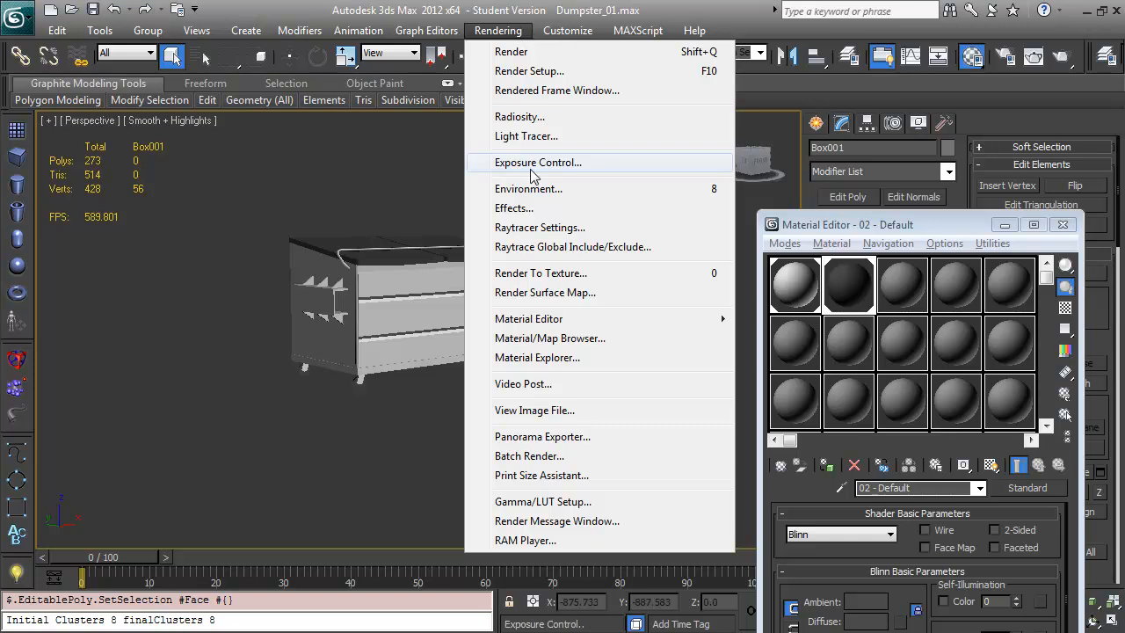
left_click(576, 277)
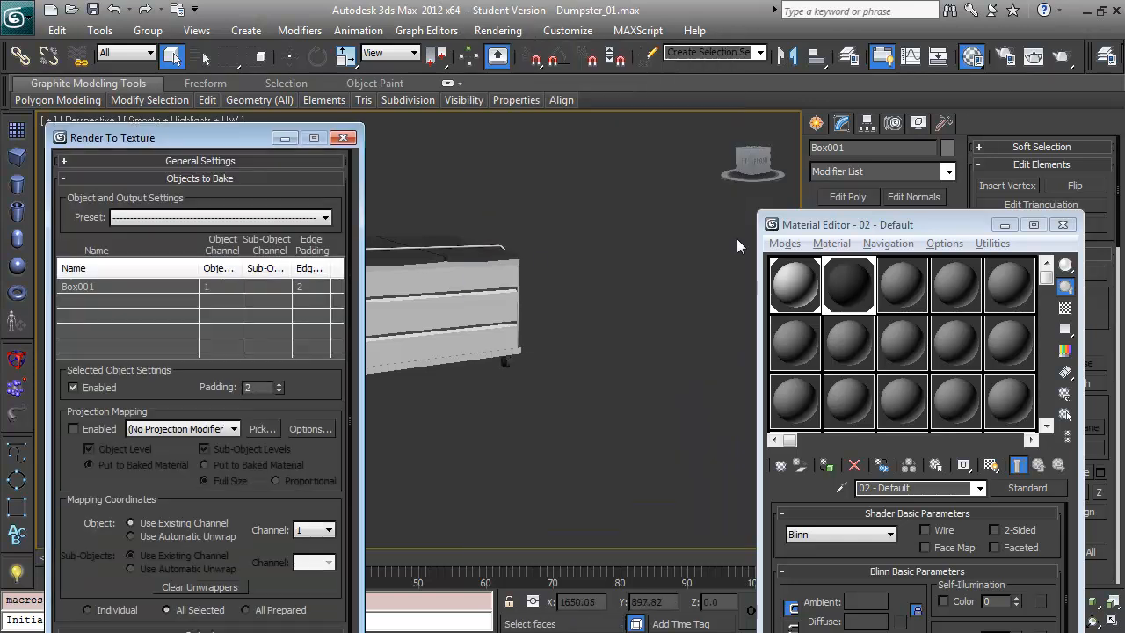
Close the Material Editor and bring the Output section of the Render To Texture settings into view
left_click(1062, 225)
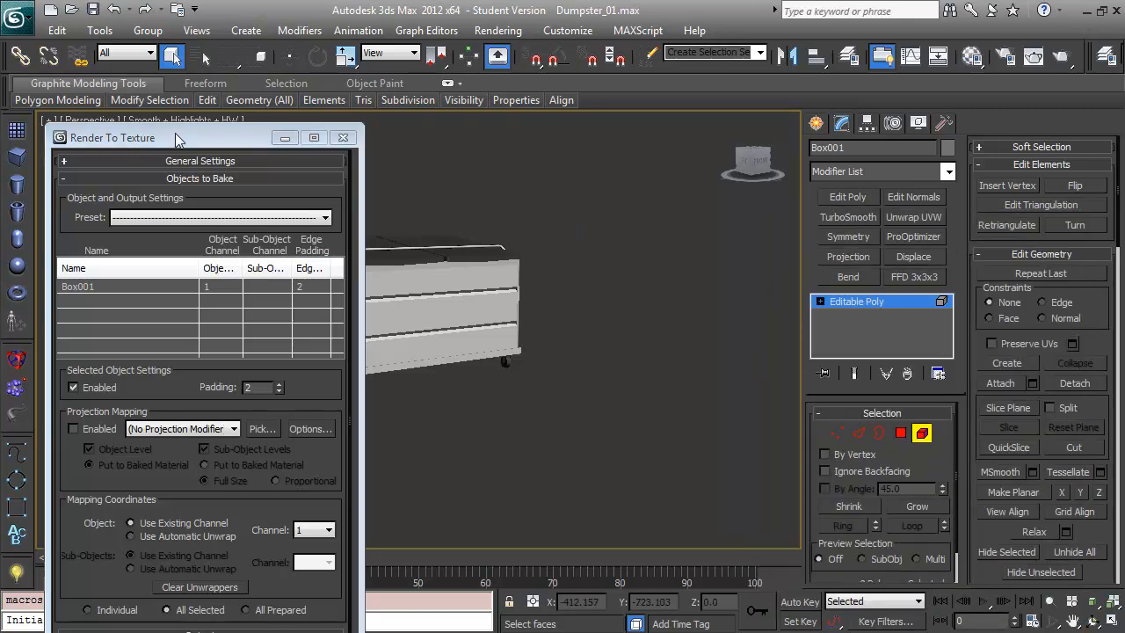
left_click_drag(459, 291, 525, 303)
left_click_drag(432, 278, 476, 285)
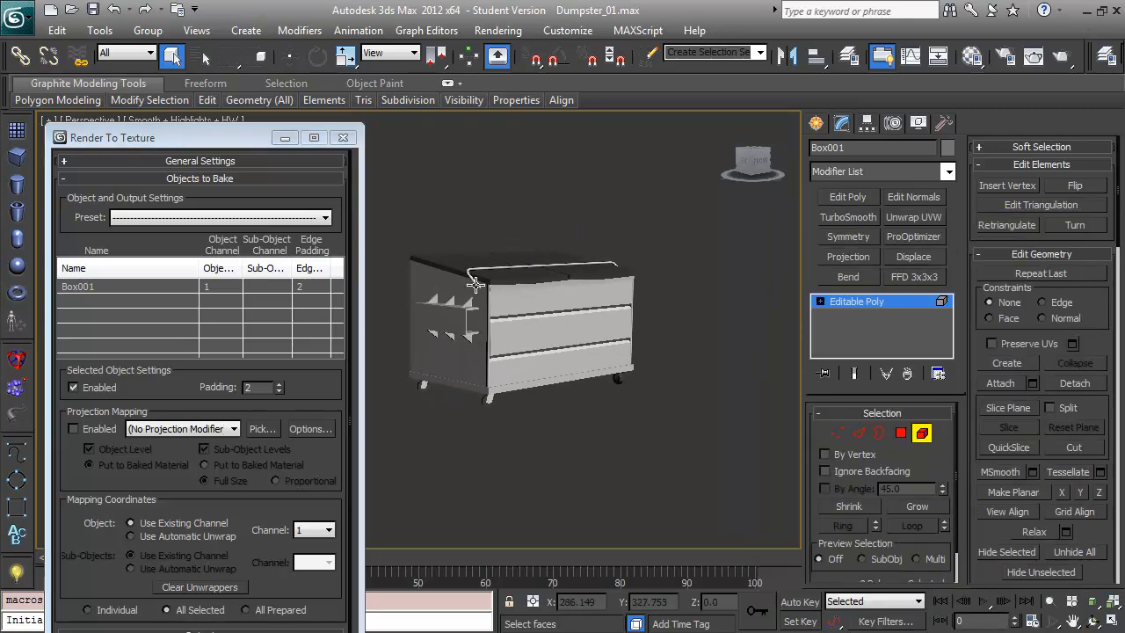
left_click_drag(247, 146, 234, 84)
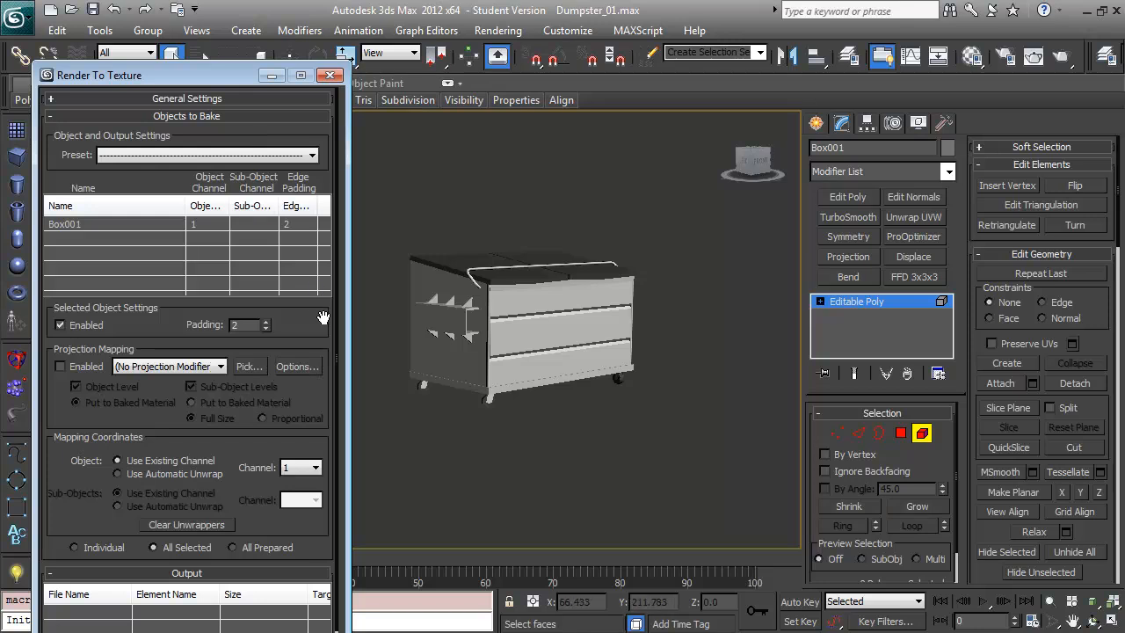
left_click_drag(318, 315, 316, 287)
scroll(317, 287, "down", 5)
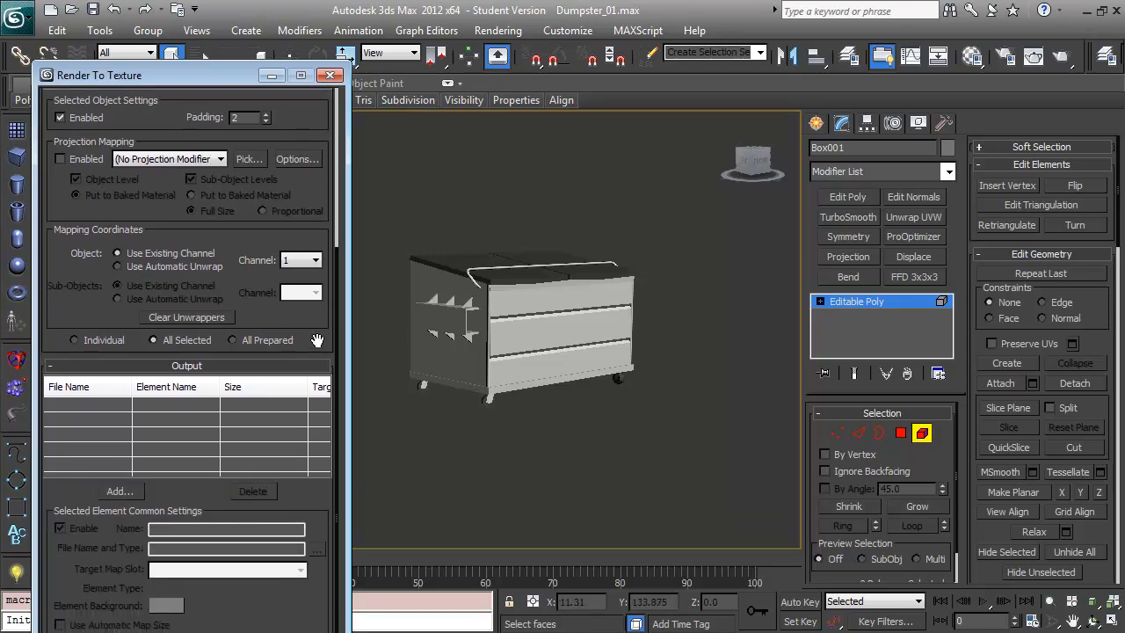
left_click_drag(217, 75, 200, 34)
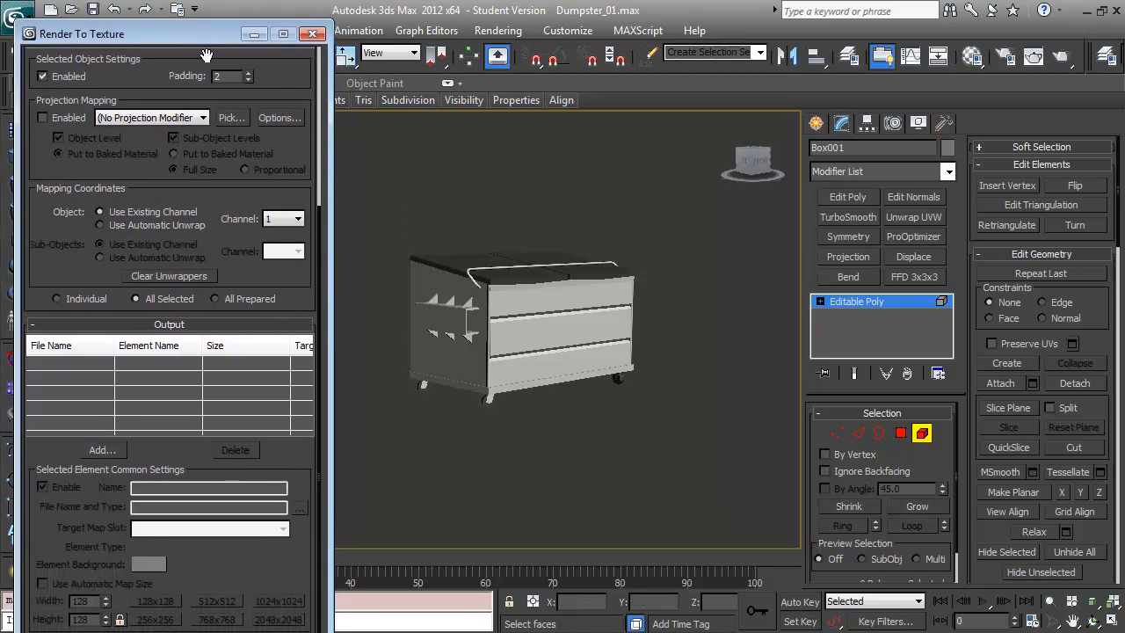
Add a DiffuseMap output element to the dumpster's bake and set its map size to 1024x1024
left_click(115, 451)
left_click(634, 308)
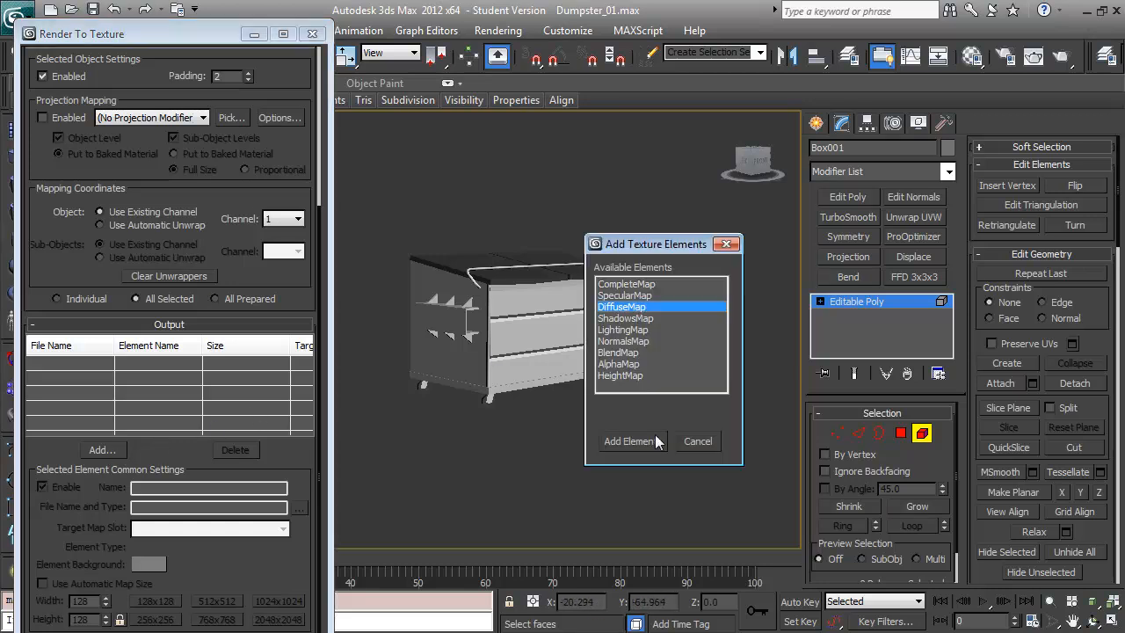
left_click(625, 441)
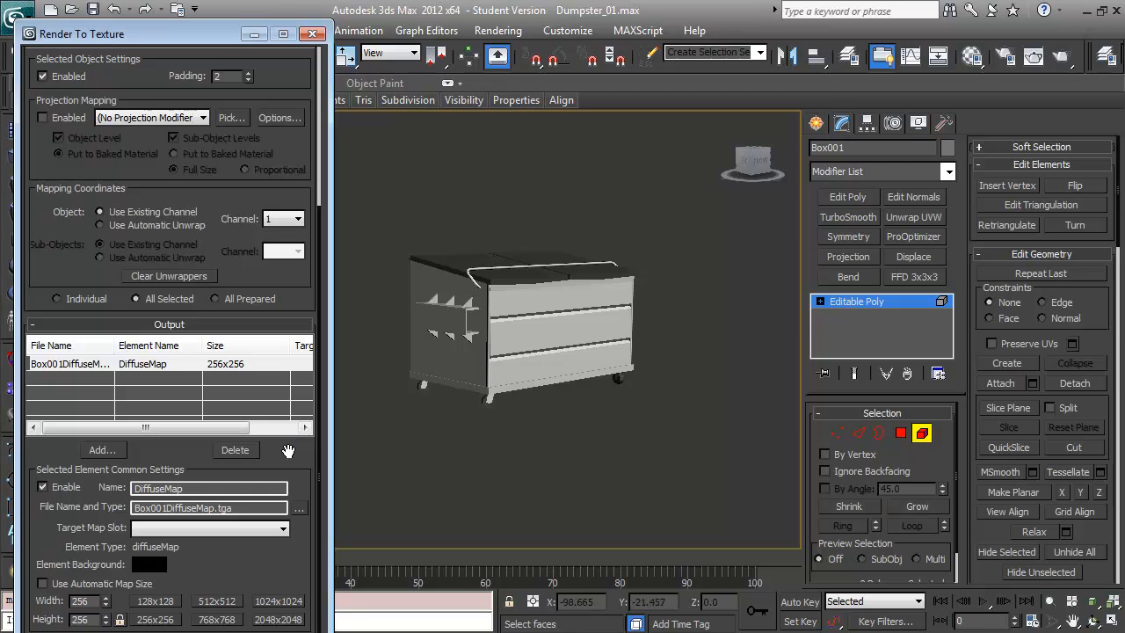
left_click(279, 600)
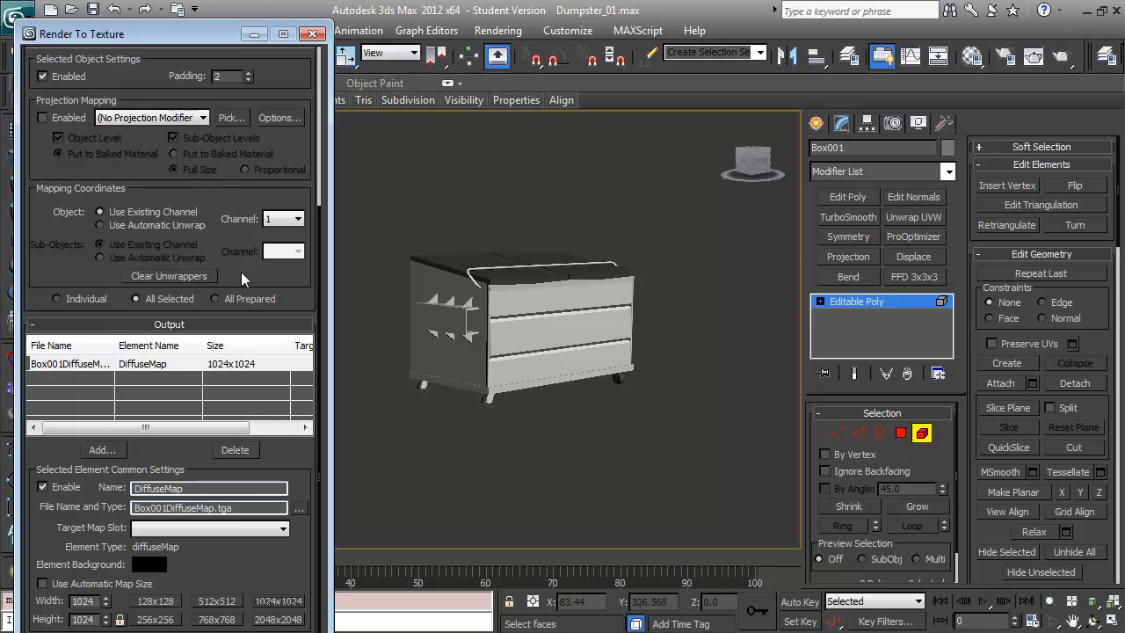
left_click_drag(209, 32, 209, 23)
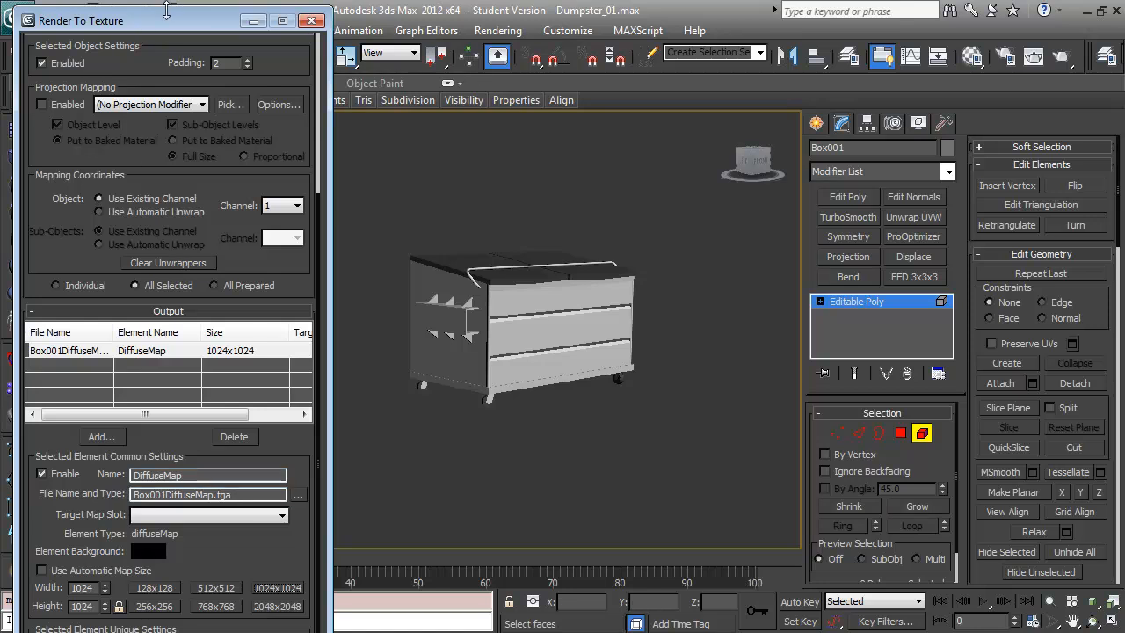
mouse_move(194, 24)
left_mouse_down()
mouse_move(193, 175)
mouse_move(198, 20)
left_mouse_up()
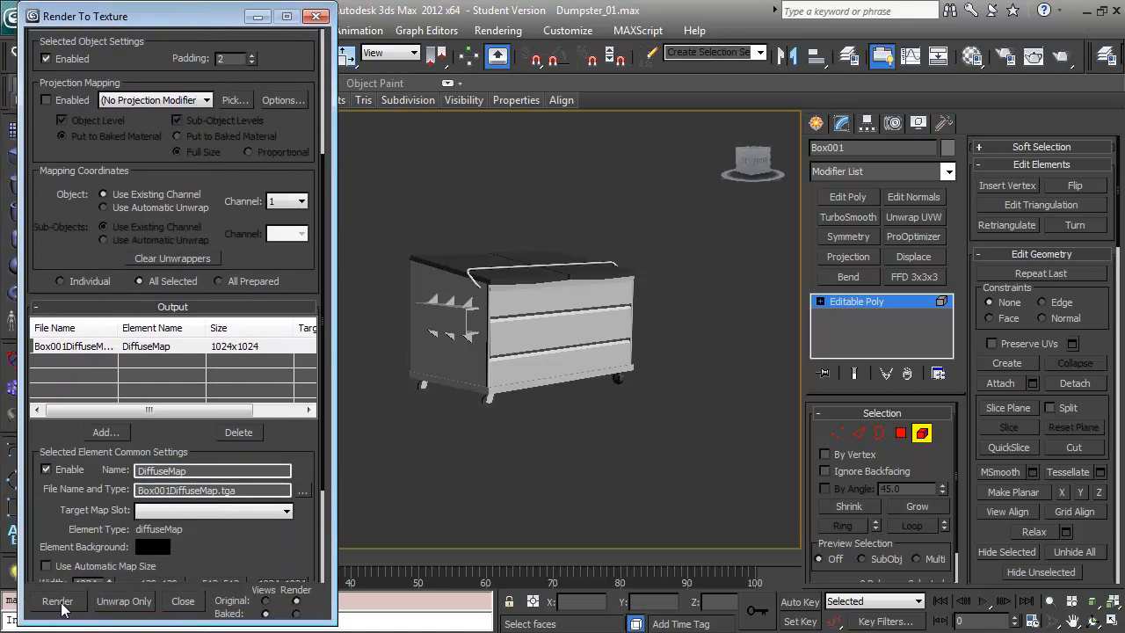
left_click(56, 601)
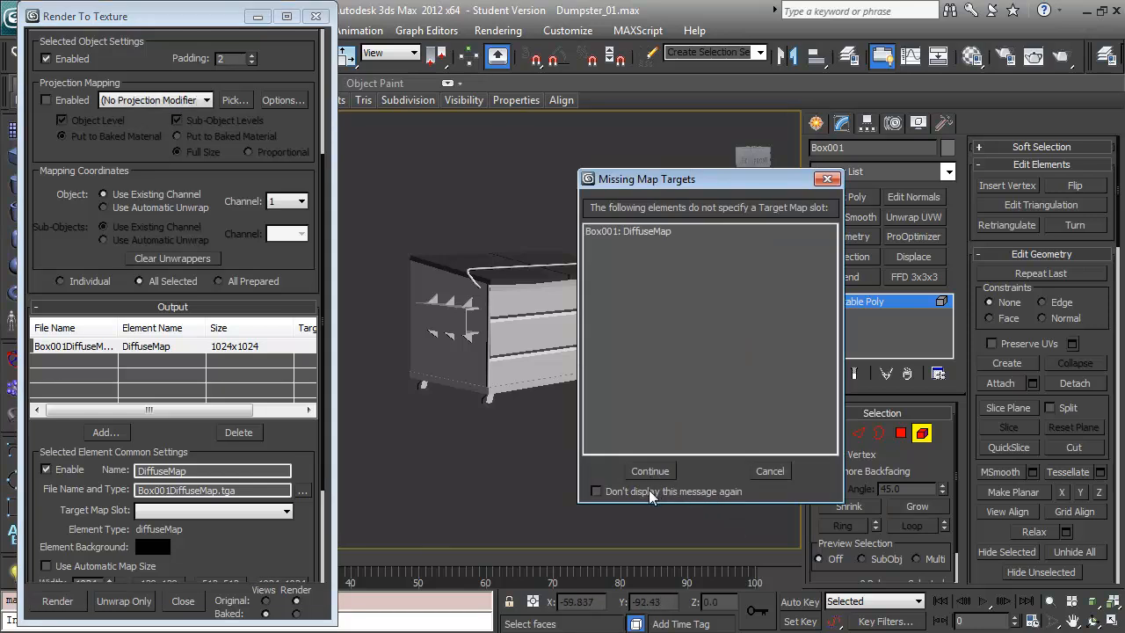
left_click(760, 475)
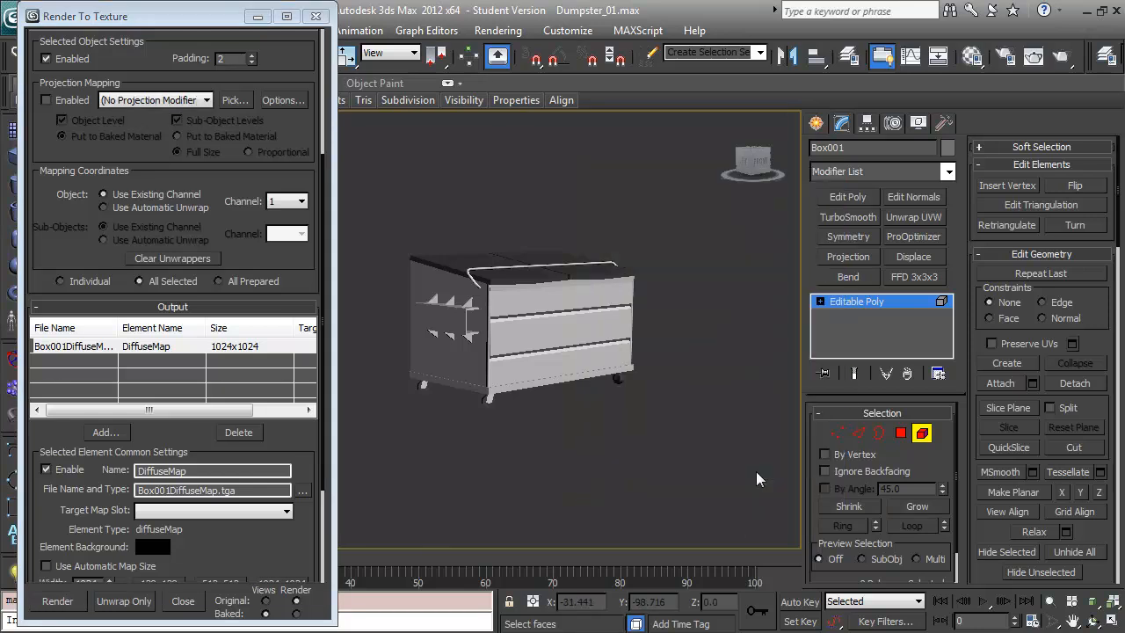
Set the diffuse element's output file to Box001DiffuseMap.tga in the 04 texturing folder, as a compressed 32-bit Targa image
left_click(303, 492)
left_click(228, 87)
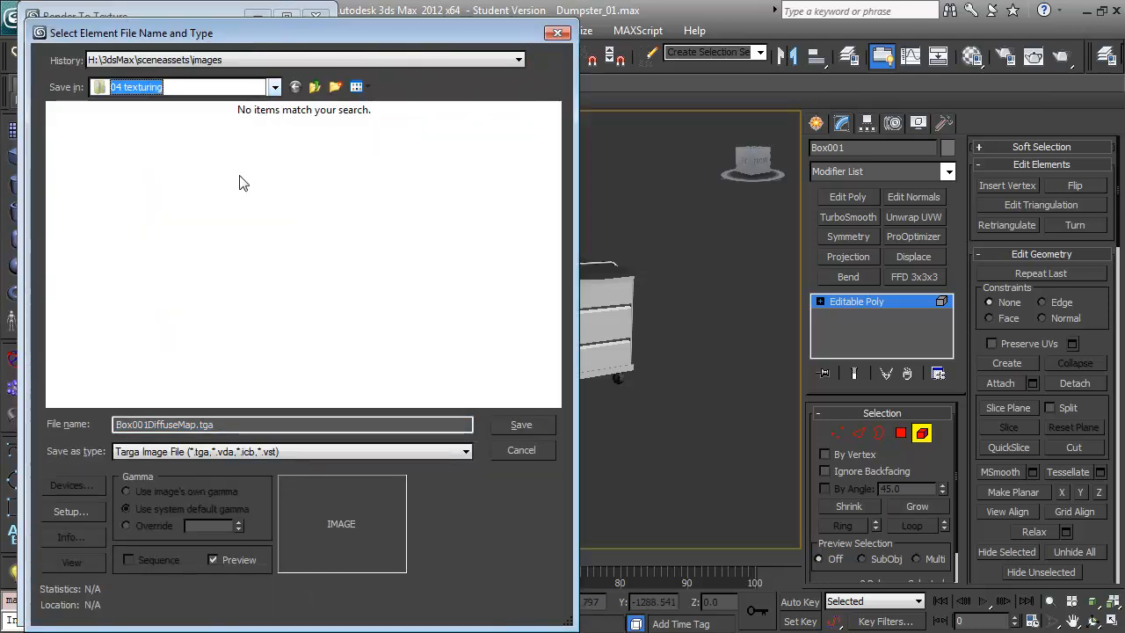
left_click(205, 425)
left_click(512, 426)
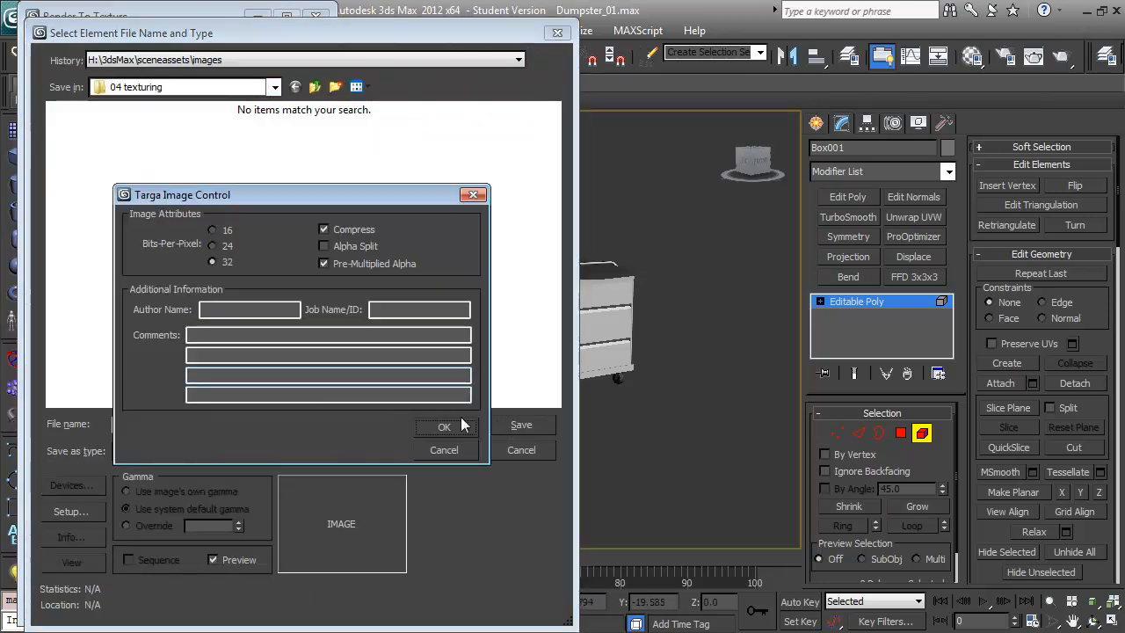
left_click(444, 426)
Render the 1024x1024 diffuse map to texture, continuing without a target map slot
scroll(284, 438, "down", 1)
left_click_drag(283, 439, 191, 300)
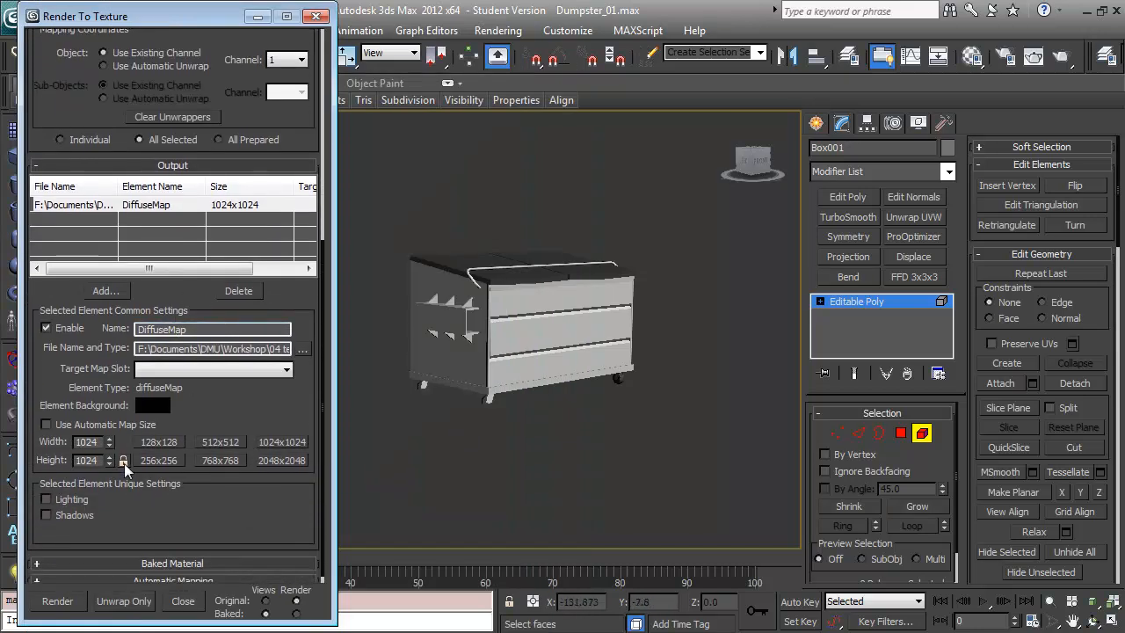
left_click(68, 600)
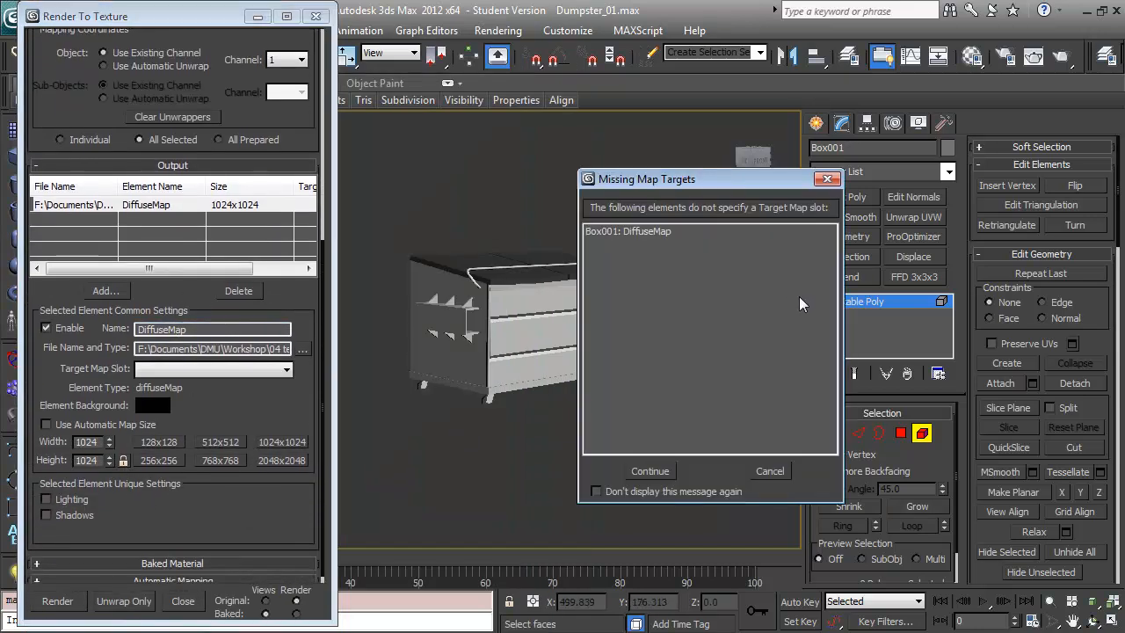
left_click(649, 472)
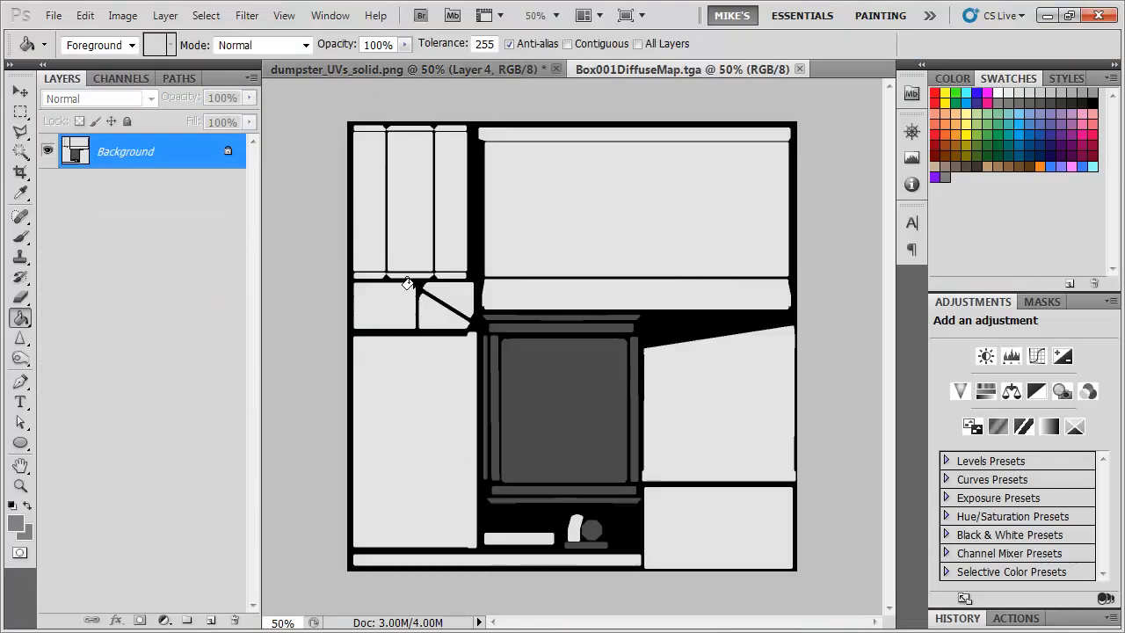
Switch to Photoshop and copy the entire Box001DiffuseMap.tga image into the diffuse group of dumpster_UVs_solid.png, directly above Layer 3
key("ctrl+plus")
key("ctrl+plus")
key("ctrl+plus")
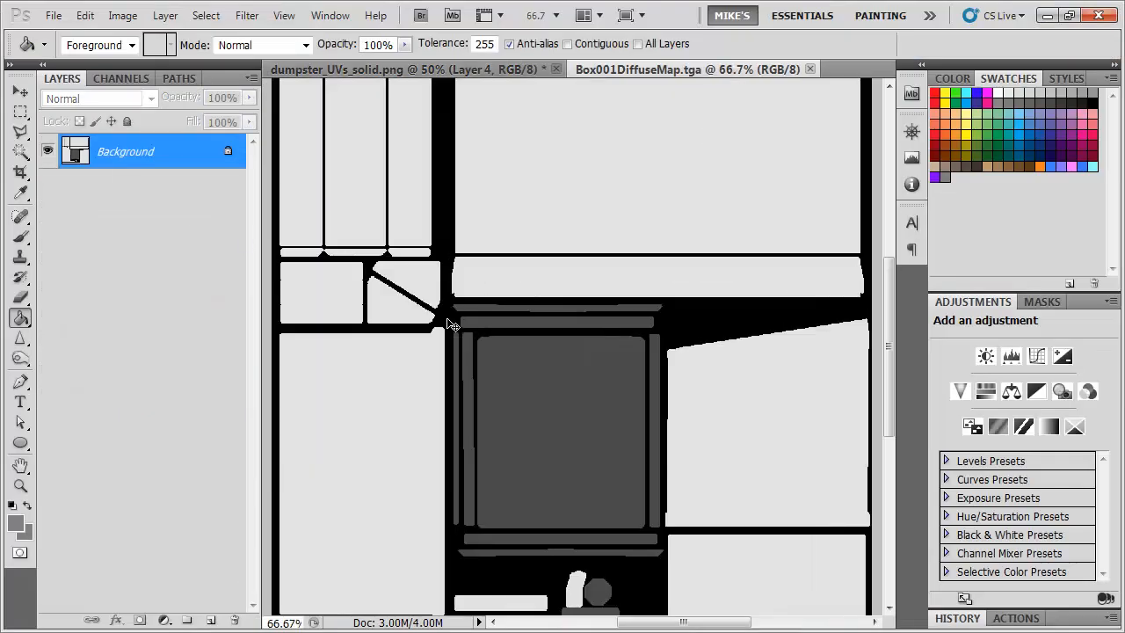
key("ctrl+a")
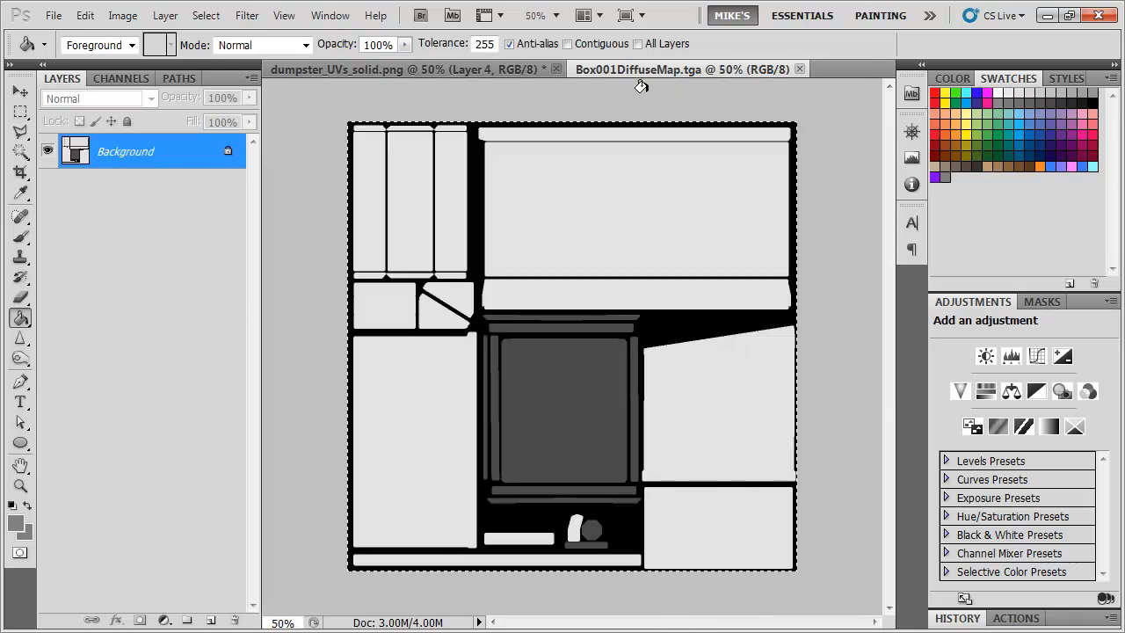
left_click(467, 72)
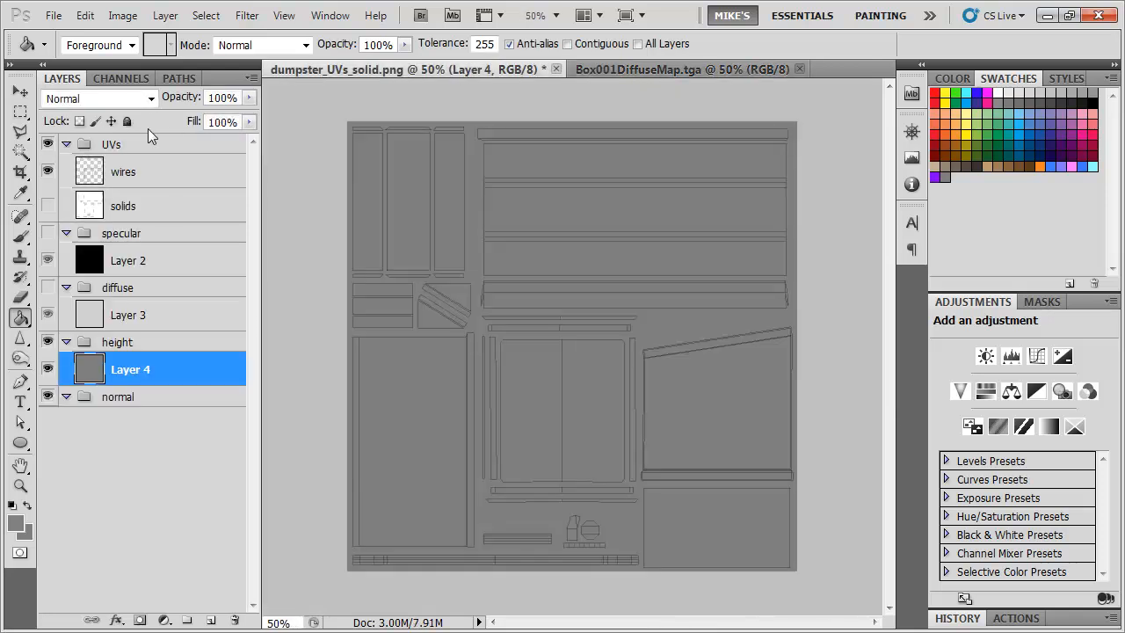
left_click(147, 317)
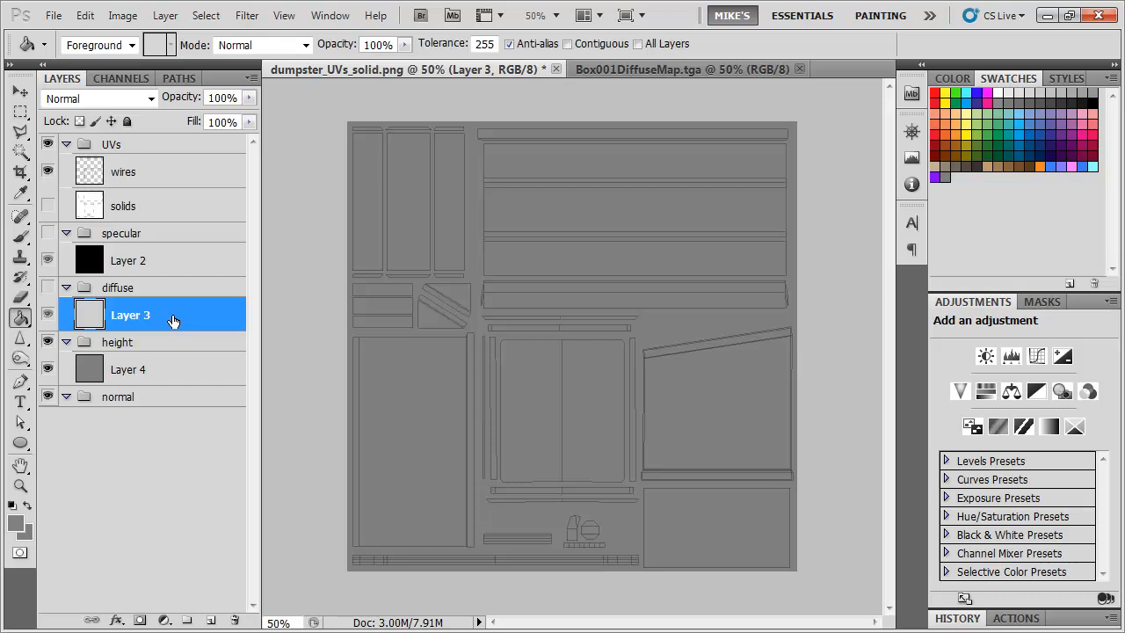
key("ctrl+shift+alt+e")
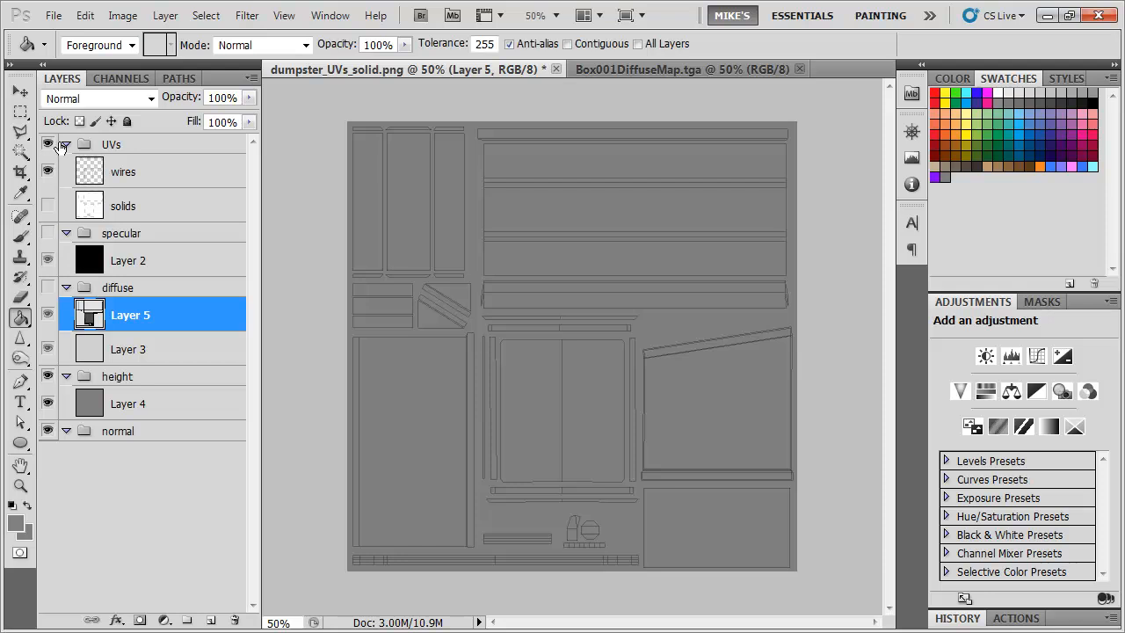
Set the wires layer's blend mode to Normal and its opacity to 100%
left_click(123, 151)
left_click(128, 170)
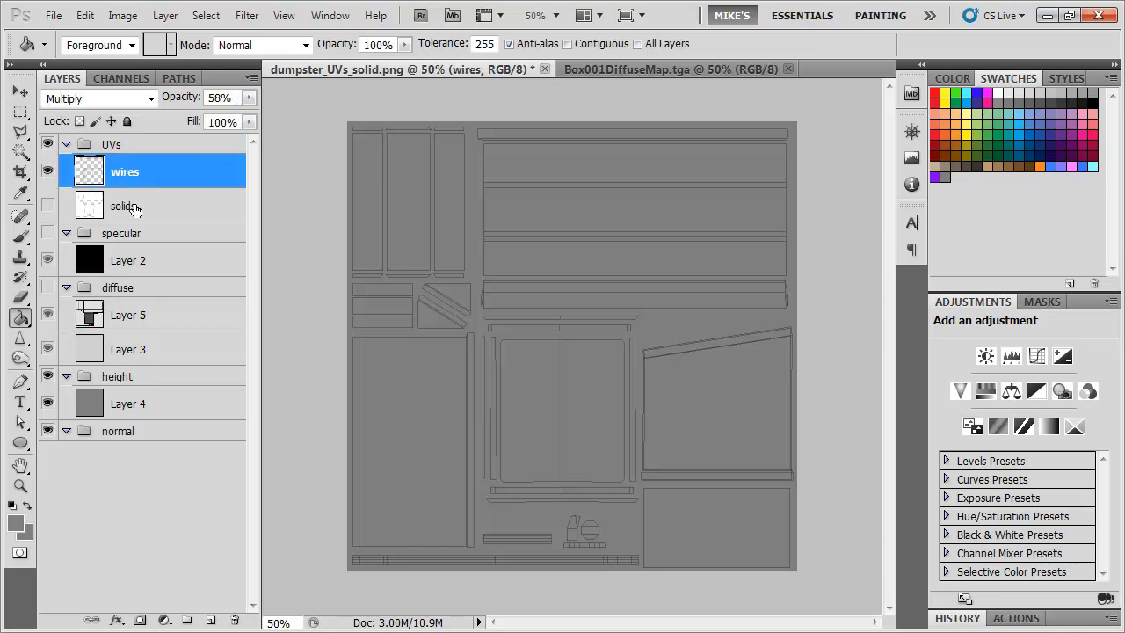
left_click(149, 98)
left_click(117, 117)
left_click_drag(181, 97, 357, 117)
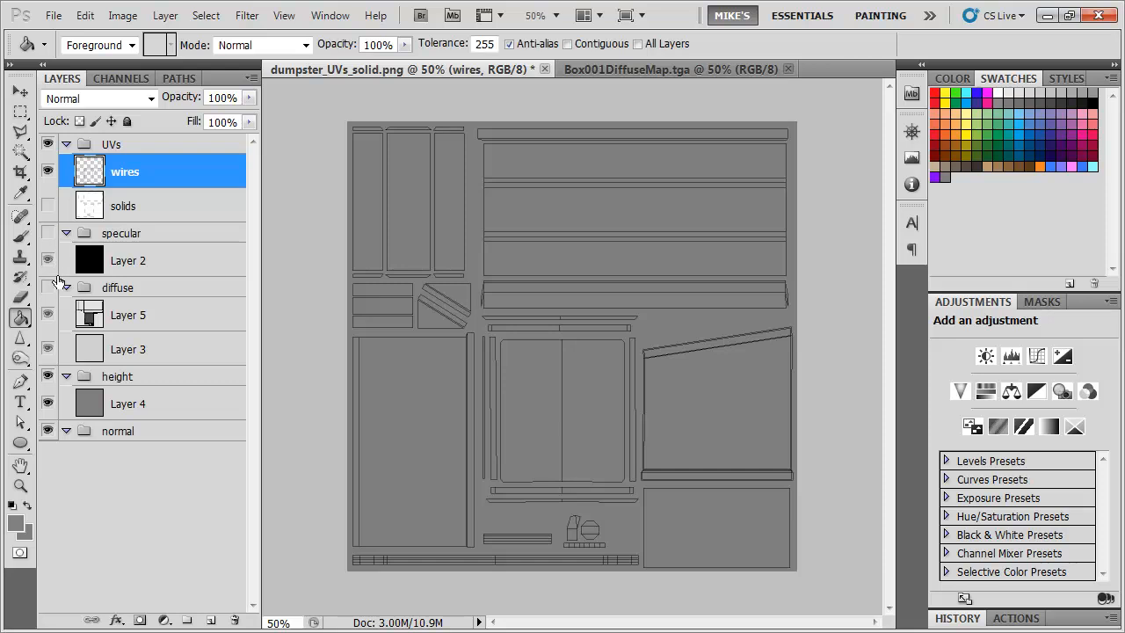
Hide the height and normal groups and inspect the wires layer's UV lines at 100% zoom
left_click(48, 376)
left_click(48, 430)
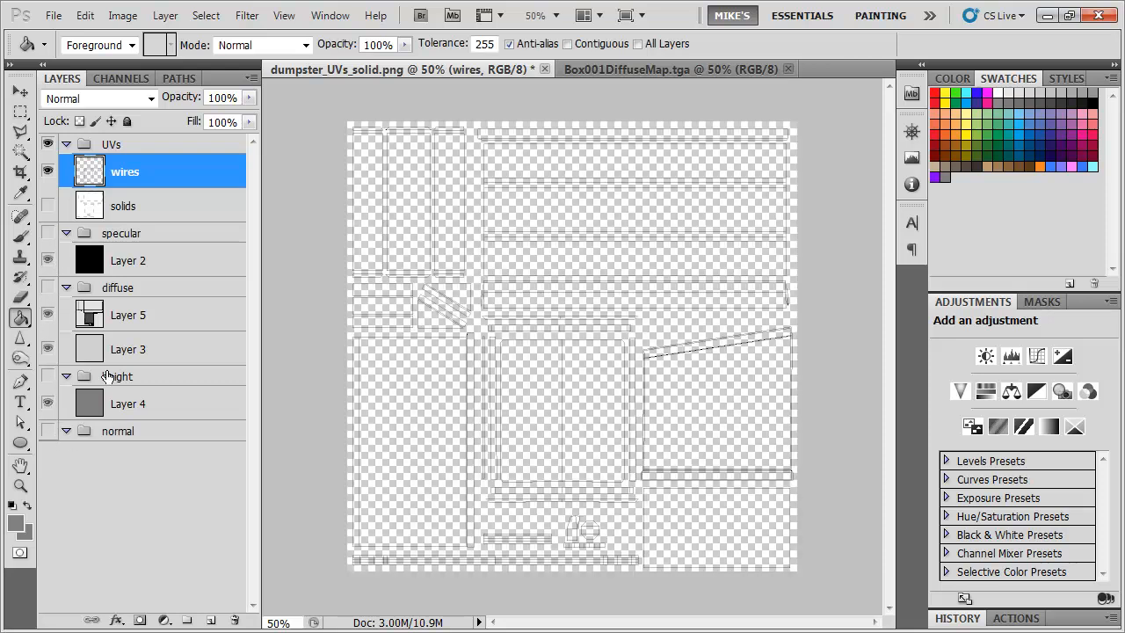
left_click(155, 144)
left_click(137, 167)
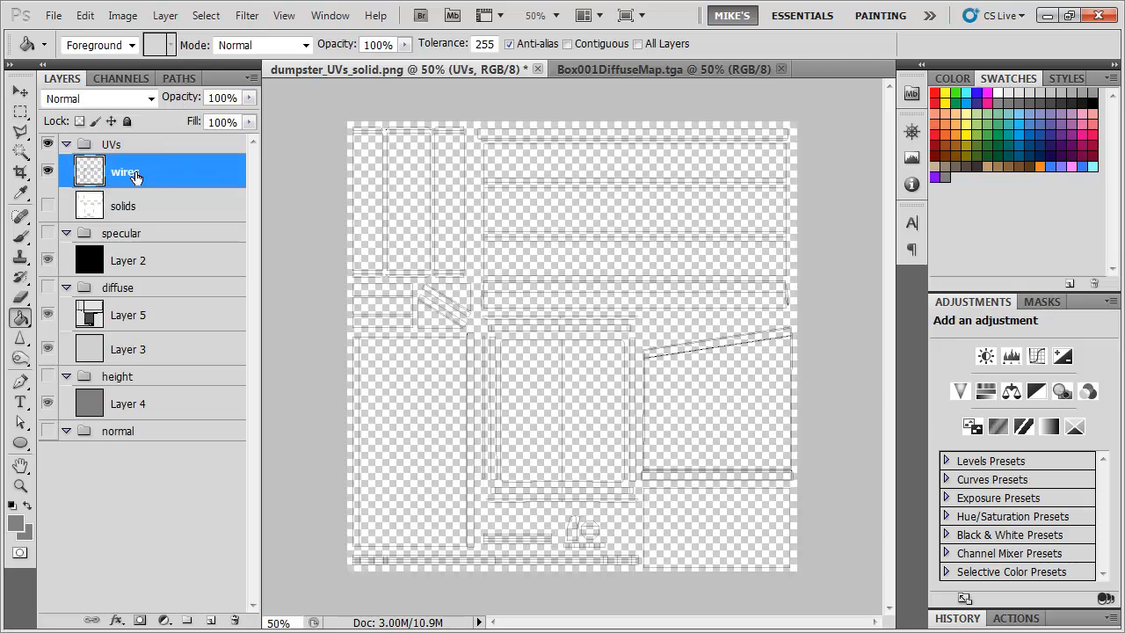
key("ctrl+plus")
key("ctrl+plus")
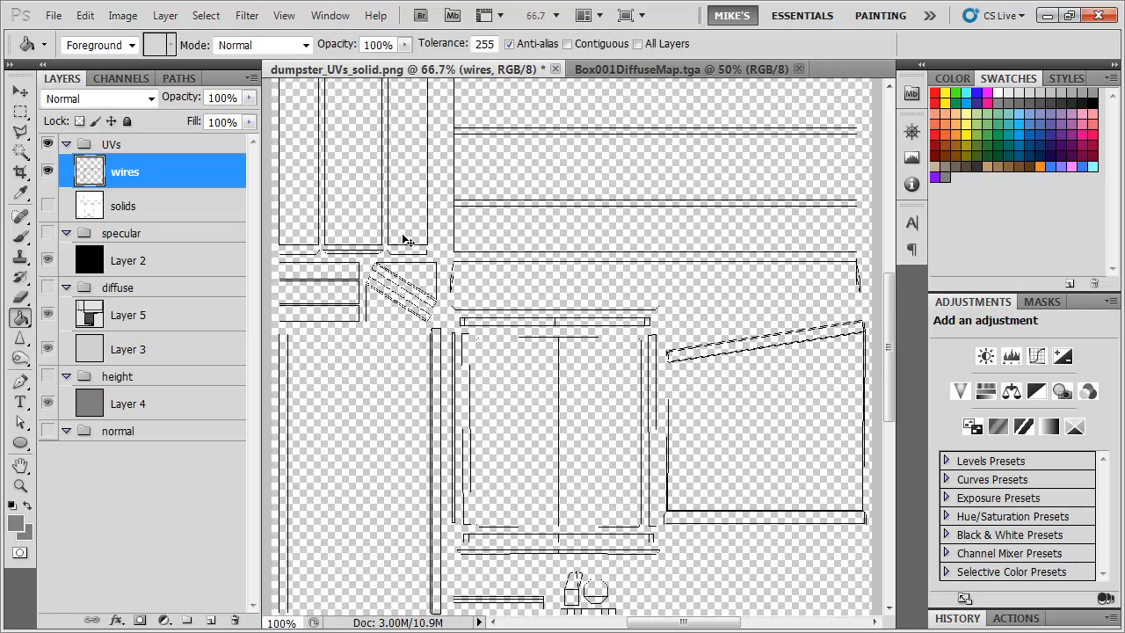
left_click_drag(497, 264, 690, 457)
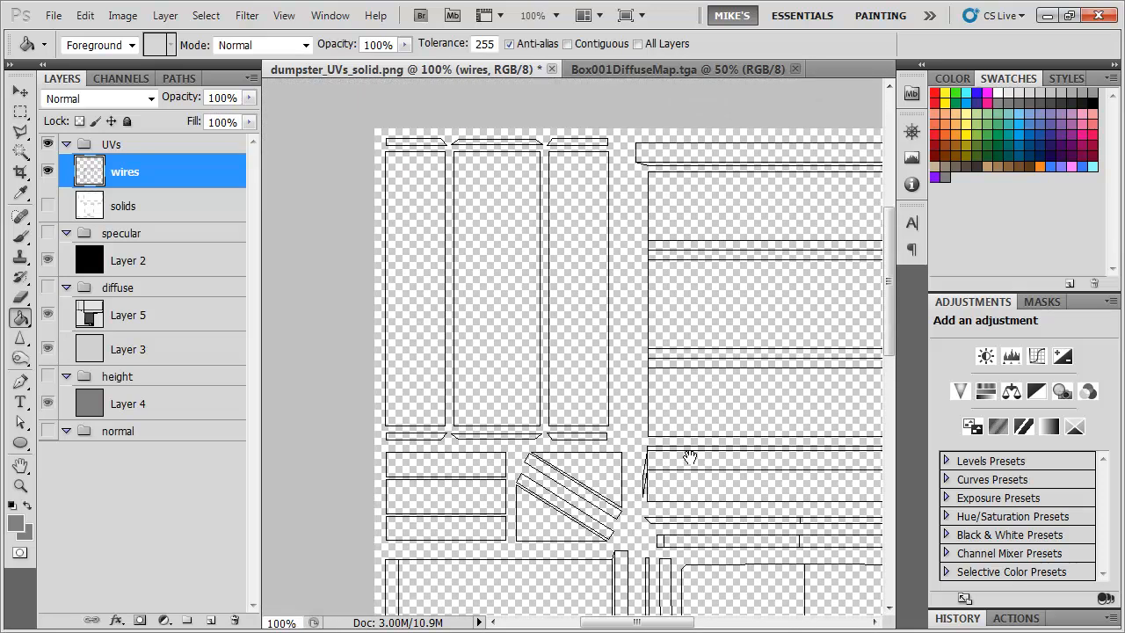
Preview the solids layer in place of the wires layer, try out its opacity and hide it again
left_click(49, 172)
left_click(48, 206)
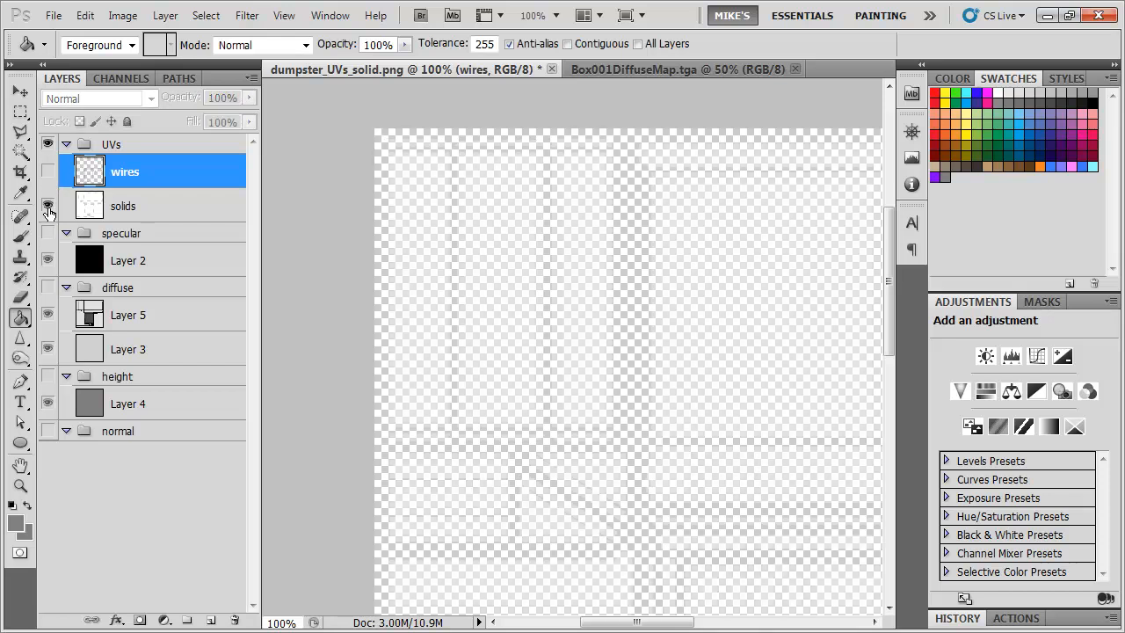
left_click(153, 211)
left_click_drag(181, 99, 231, 99)
left_click_drag(618, 319, 586, 318)
left_click_drag(170, 104, 121, 96)
left_click(48, 205)
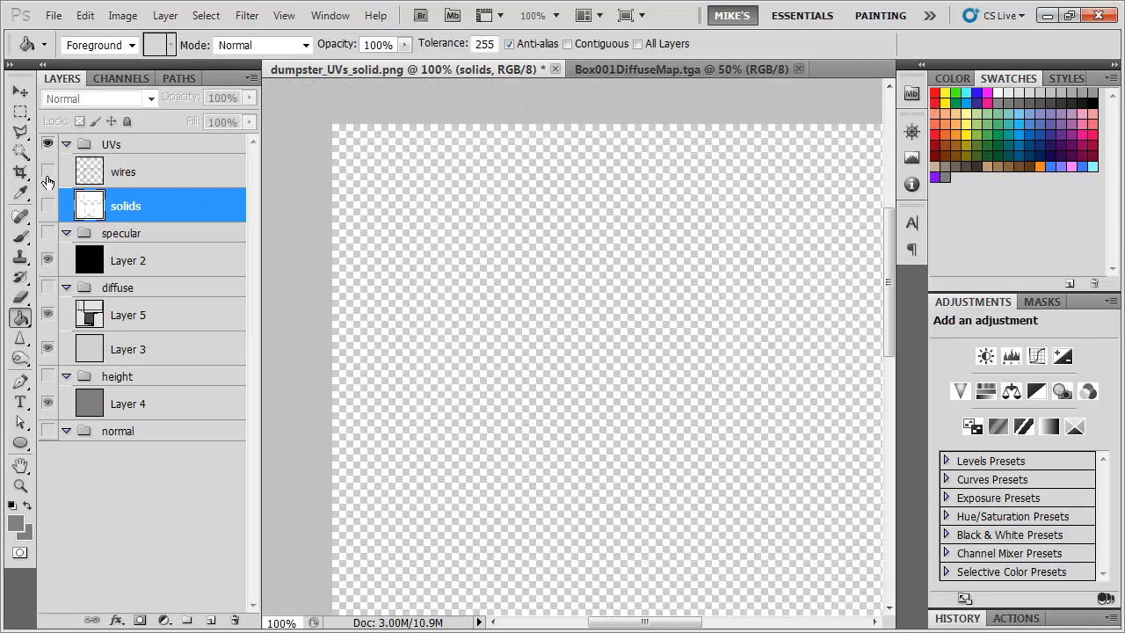
Show the wires layer at 39% opacity with Multiply blending and collapse the UVs group
left_click(141, 172)
left_click(49, 172)
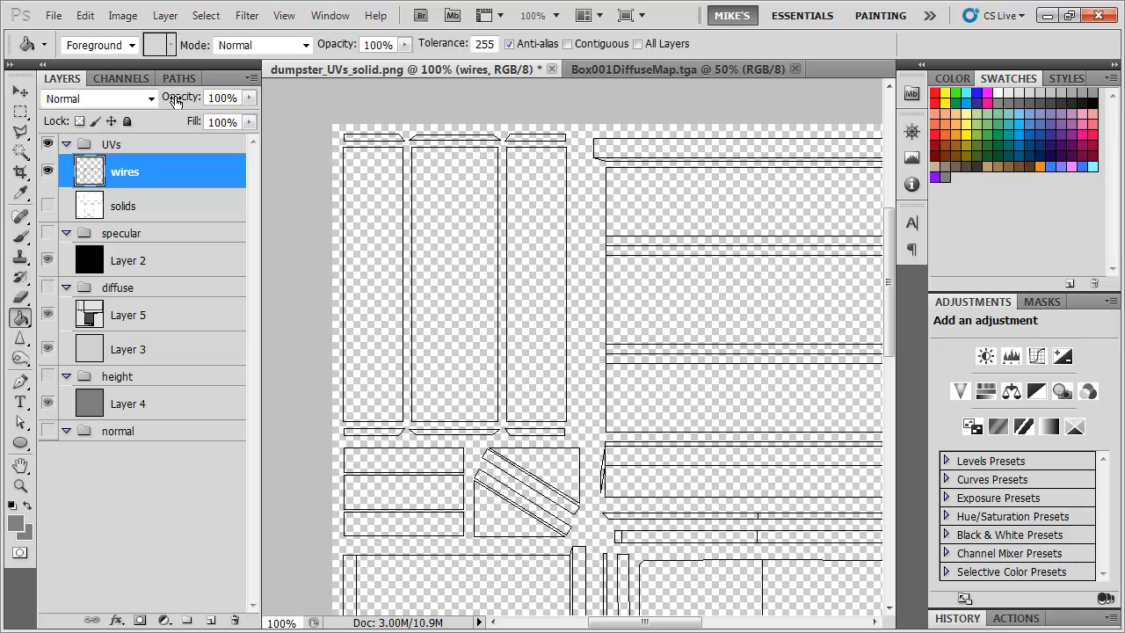
left_click_drag(177, 104, 133, 98)
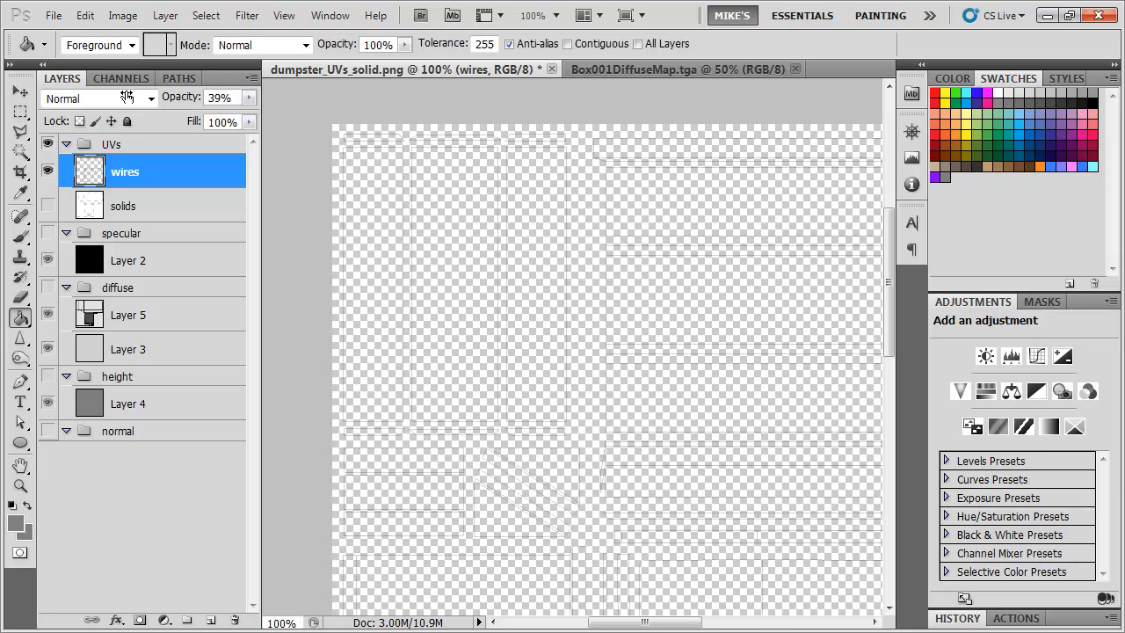
left_click(88, 99)
left_click(78, 175)
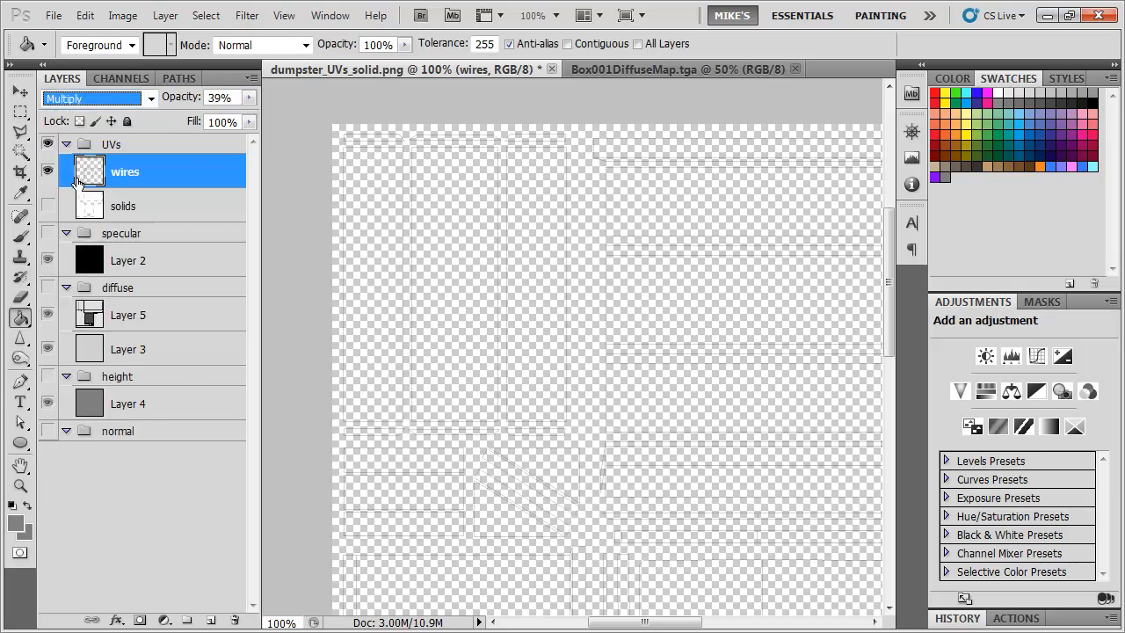
left_click(113, 145)
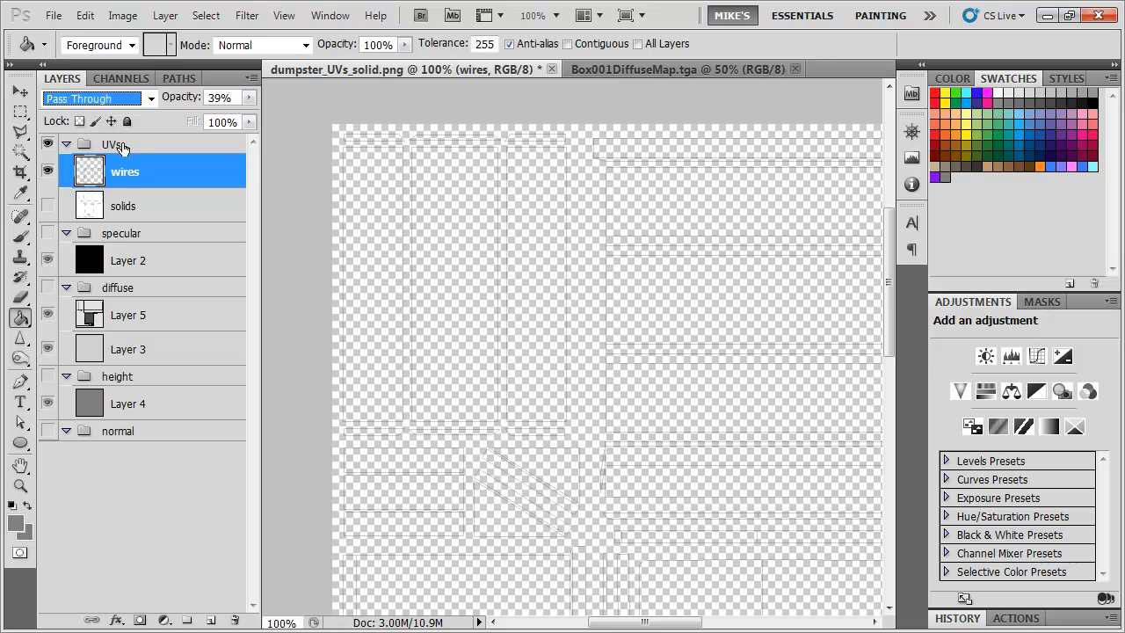
left_click(67, 145)
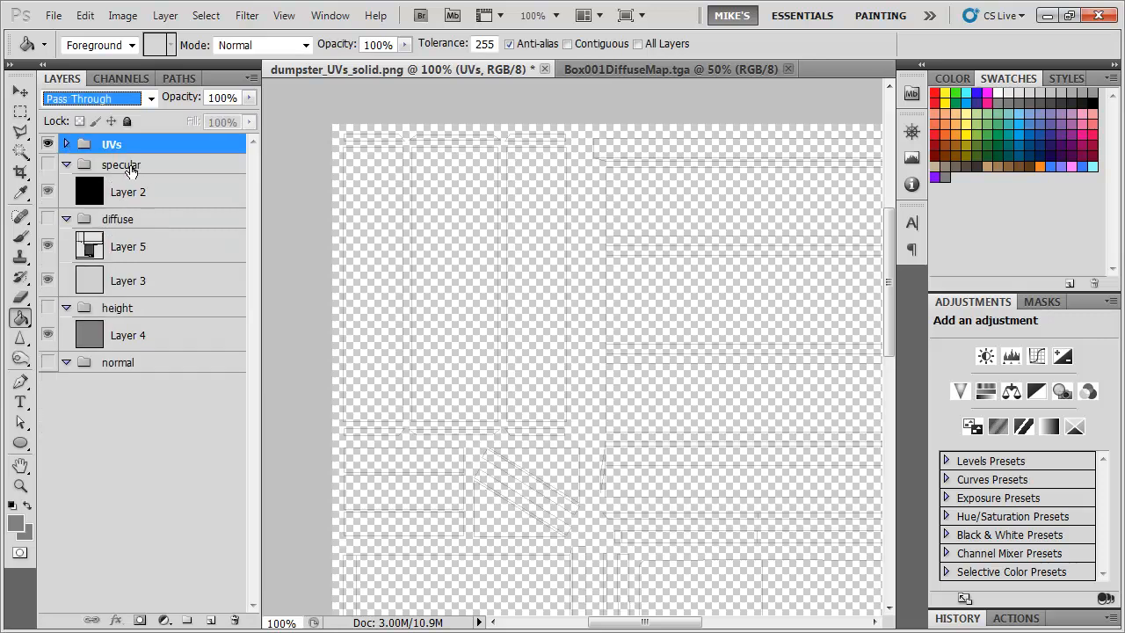
Move the height group below the normal group at the top level of the layer stack and show it
left_click_drag(115, 309, 145, 375)
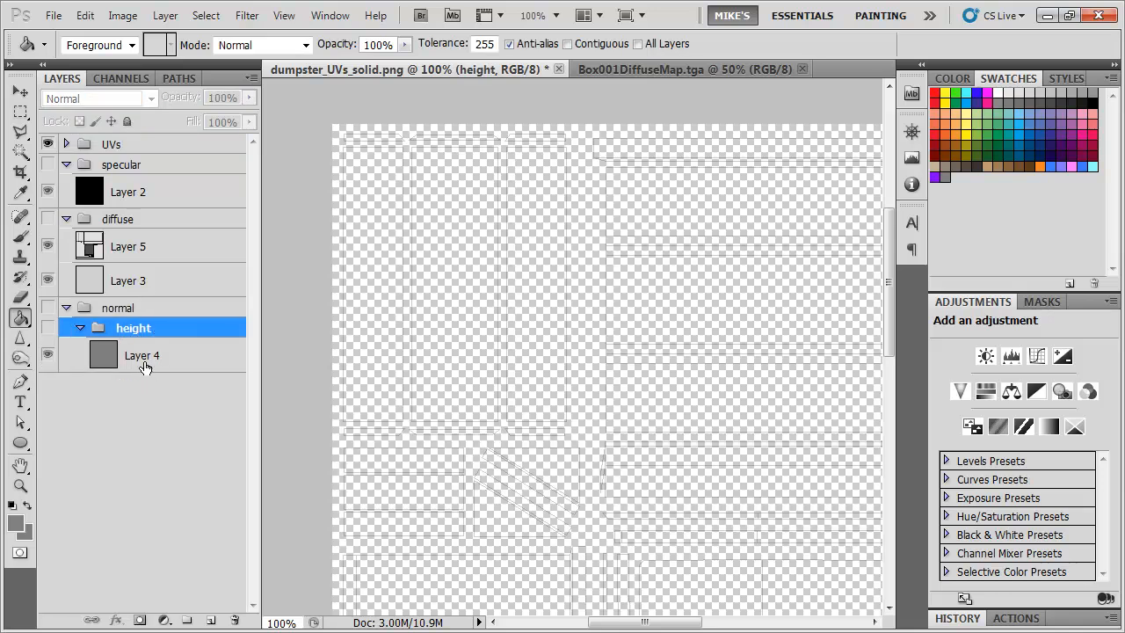
left_click_drag(119, 321, 116, 375)
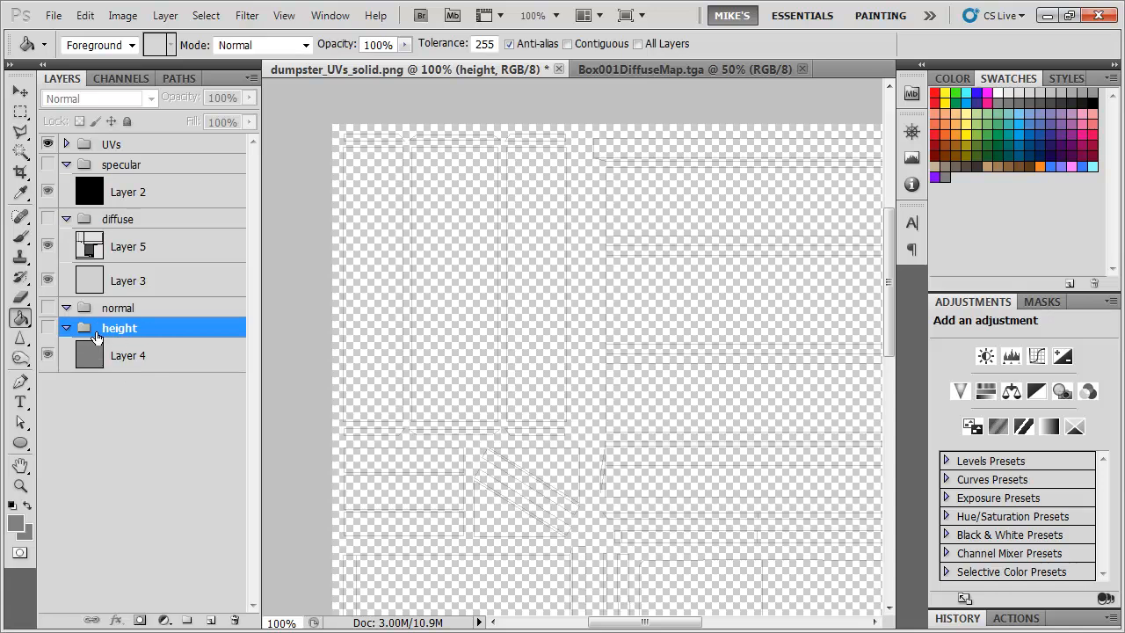
left_click(47, 327)
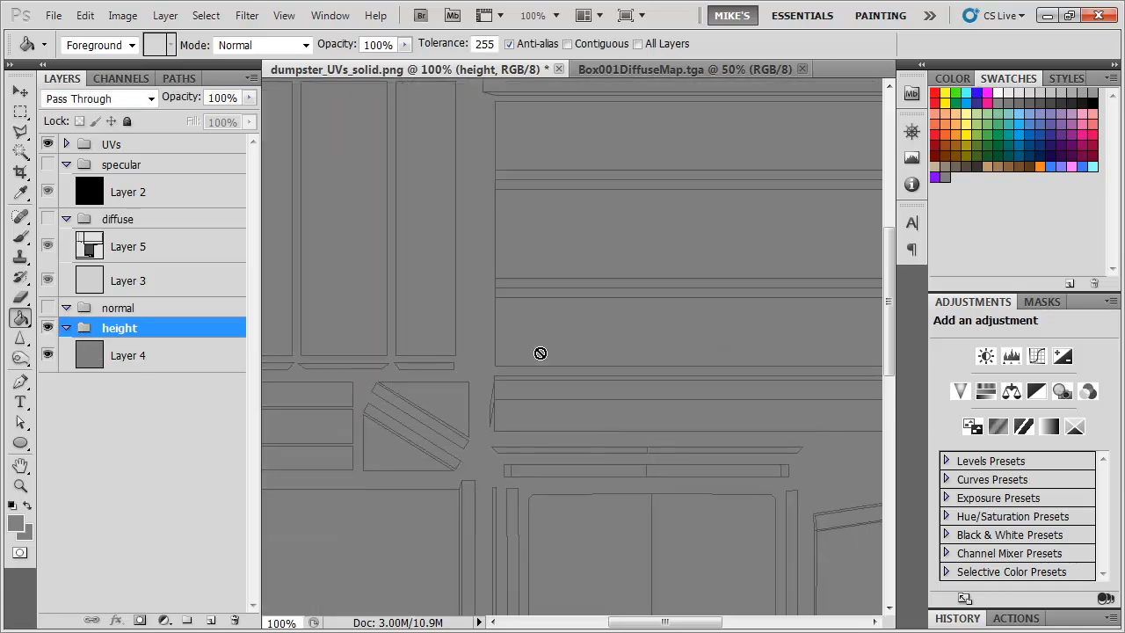
key("ctrl+minus")
key("ctrl+minus")
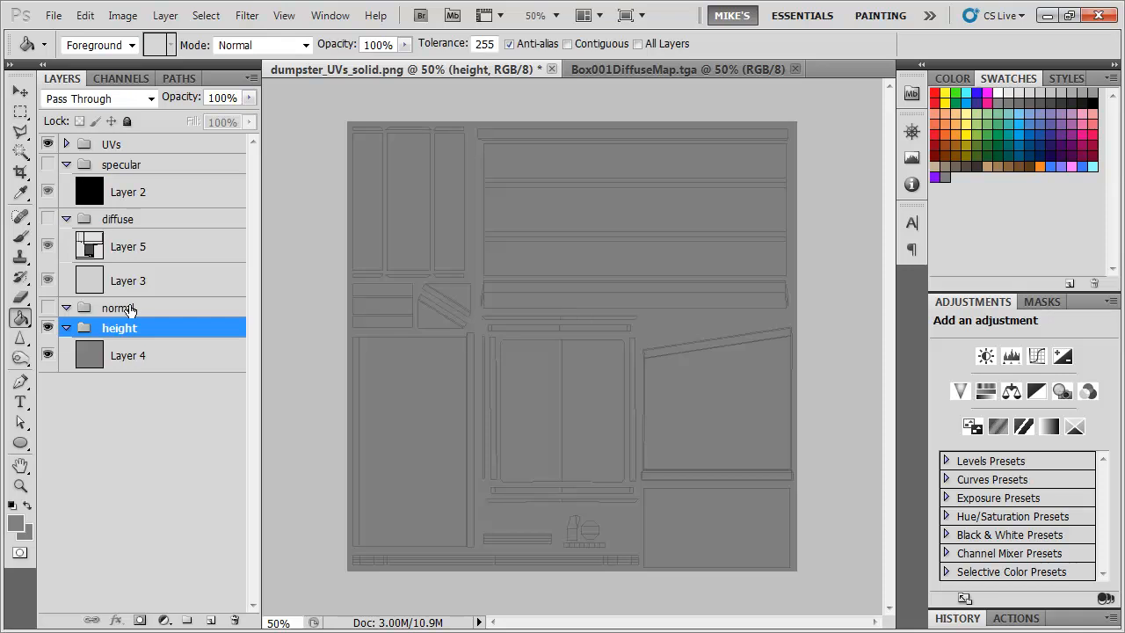
Add a layer inside the normal group, fill it with flat normal-map blue (RGB 128, 128, 255), preview the group and hide it
left_click(112, 310)
left_click(67, 308)
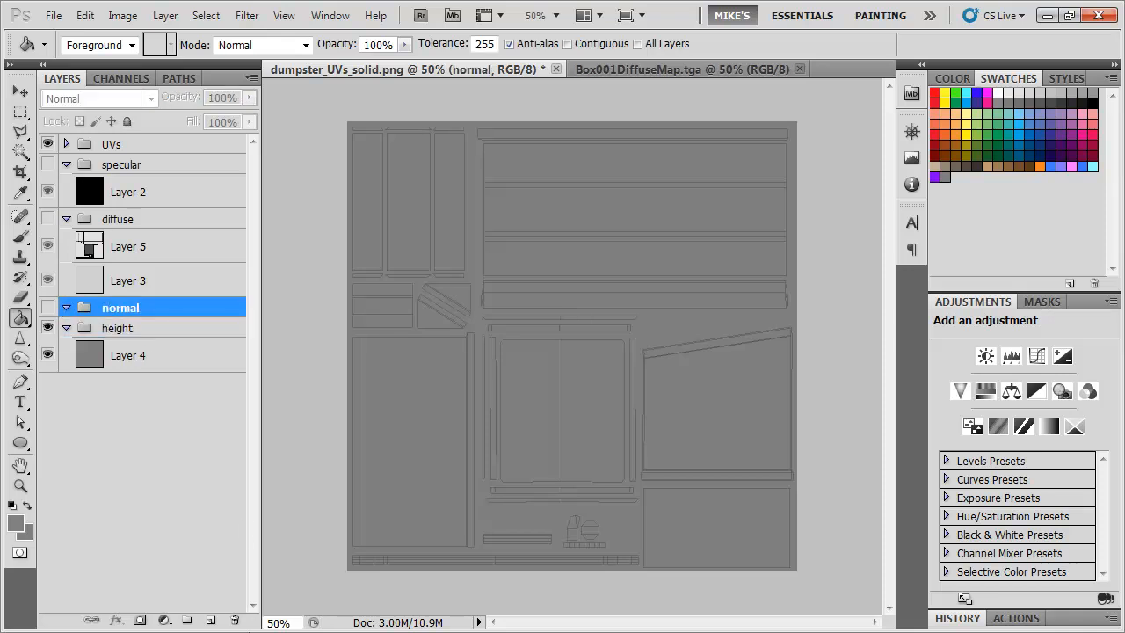
left_click(212, 621)
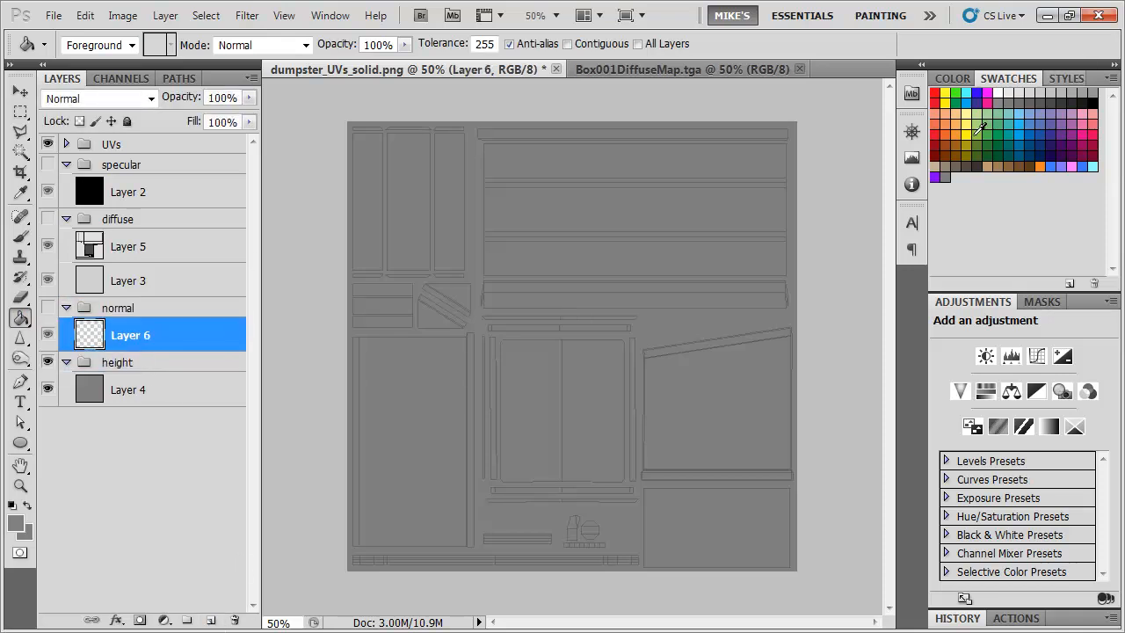
left_click(531, 296)
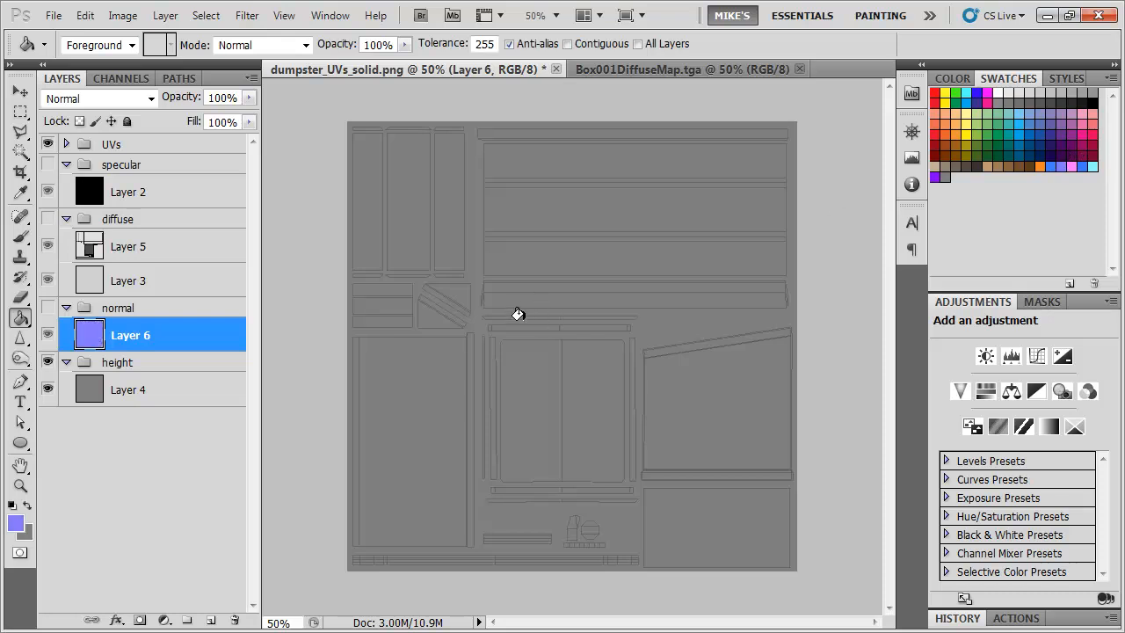
left_click(47, 308)
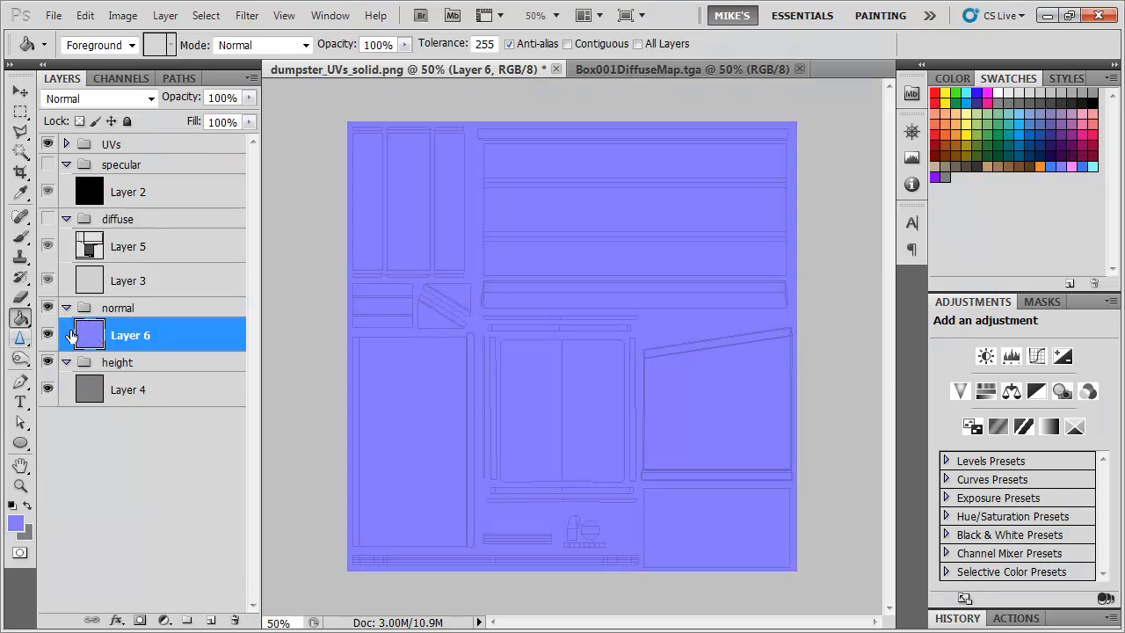
left_click(48, 307)
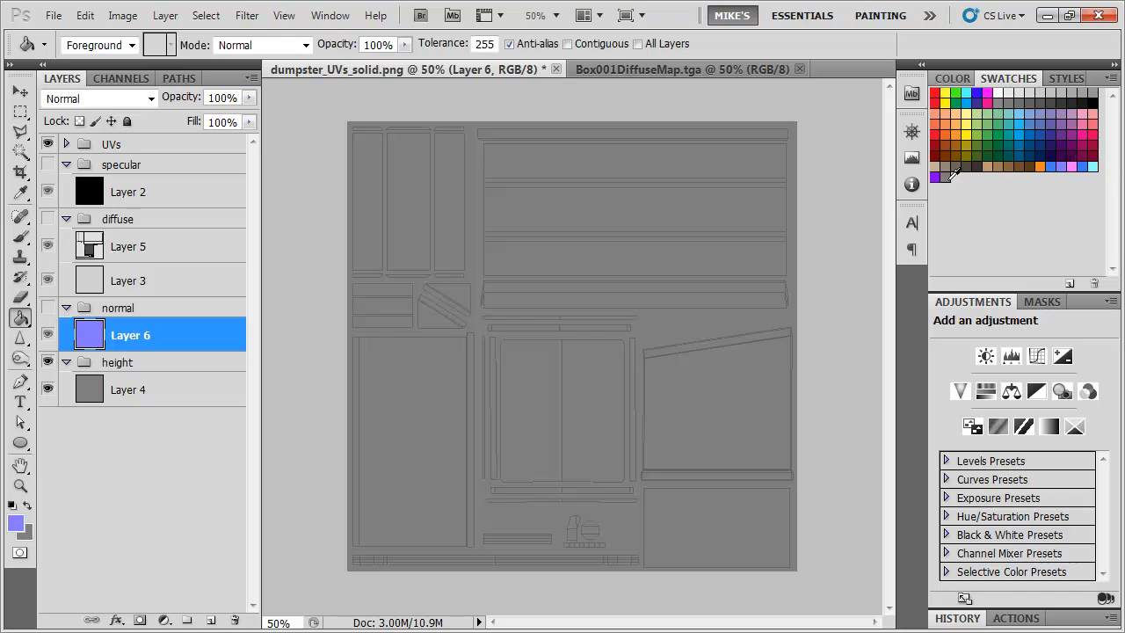
Examine the colour values of the halfgrey and normal-map blue swatches, including the blue's full values in the Color Picker
left_click(945, 179)
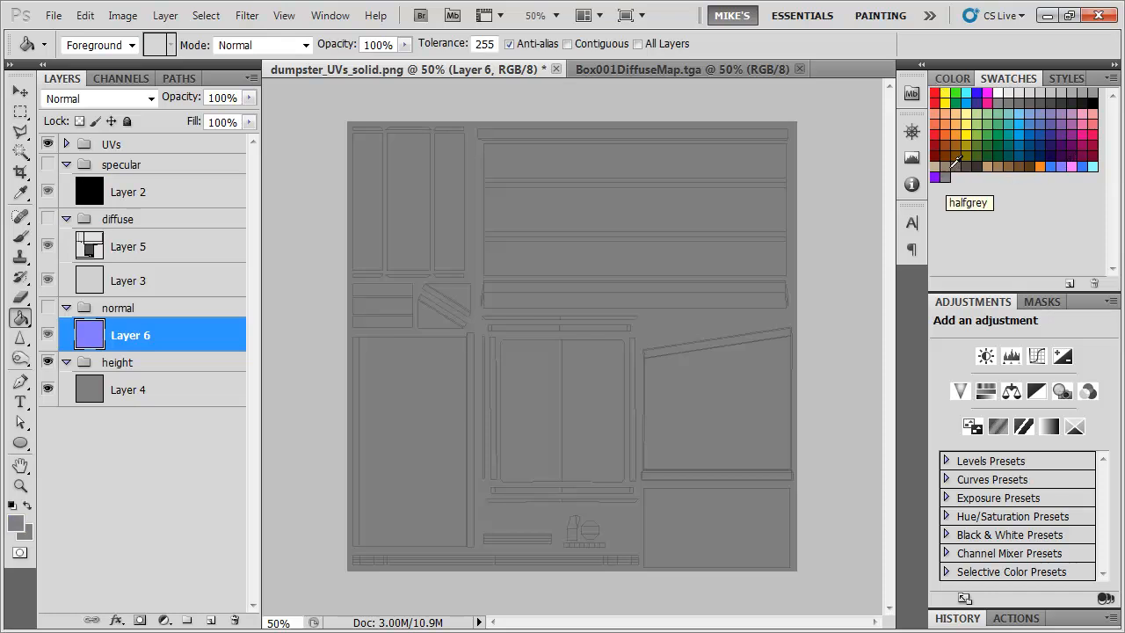
left_click(953, 79)
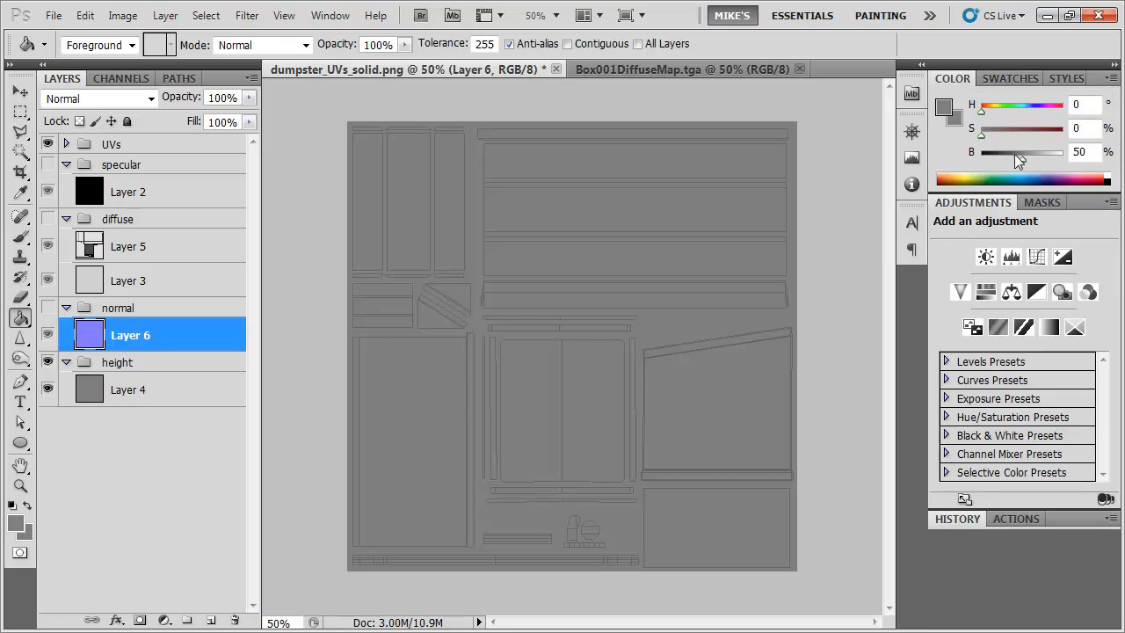
left_click(1006, 79)
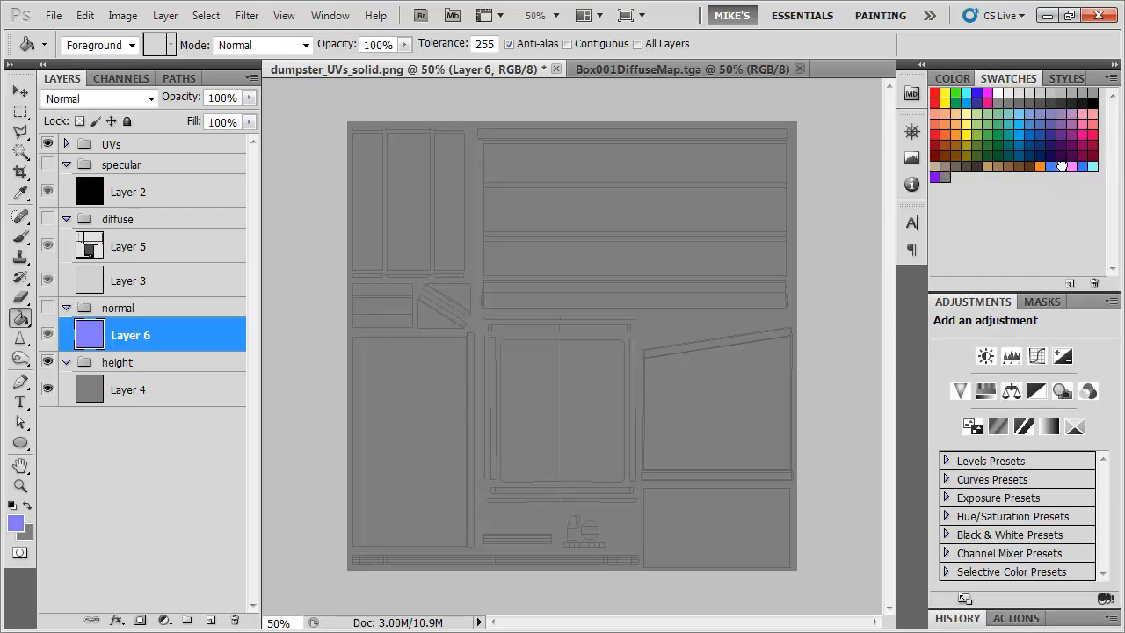
left_click(953, 79)
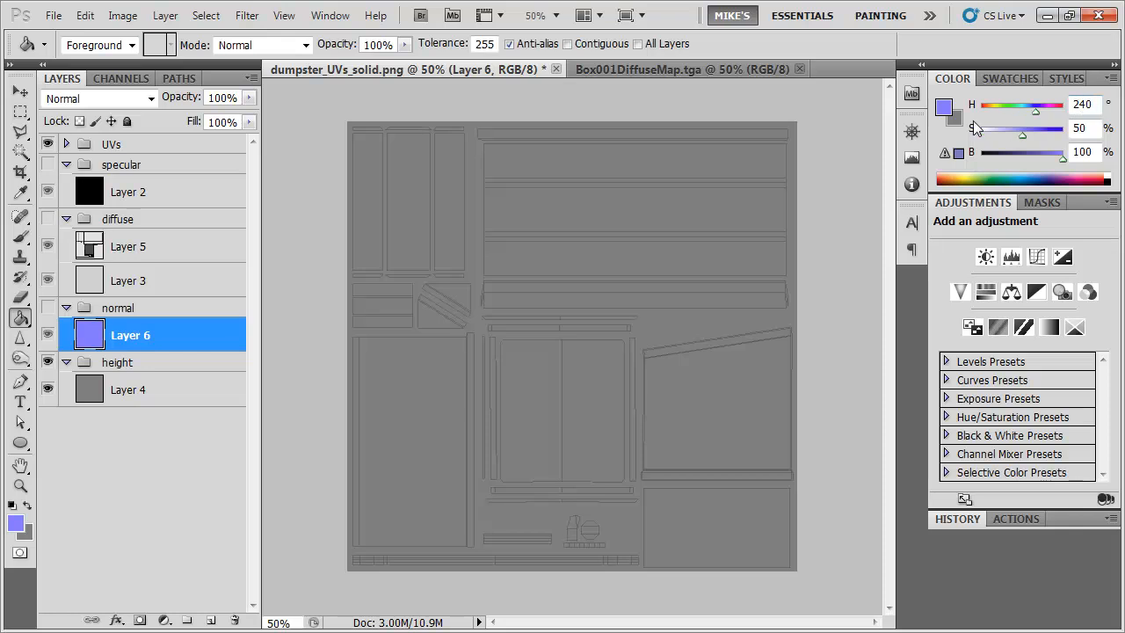
left_click(944, 107)
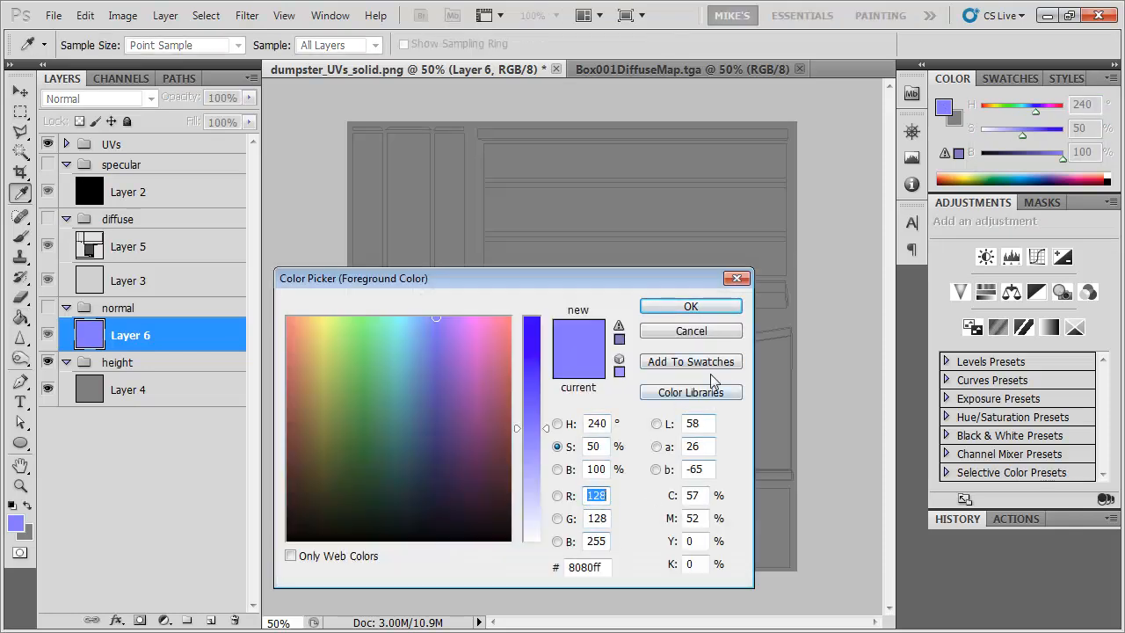
left_click(703, 332)
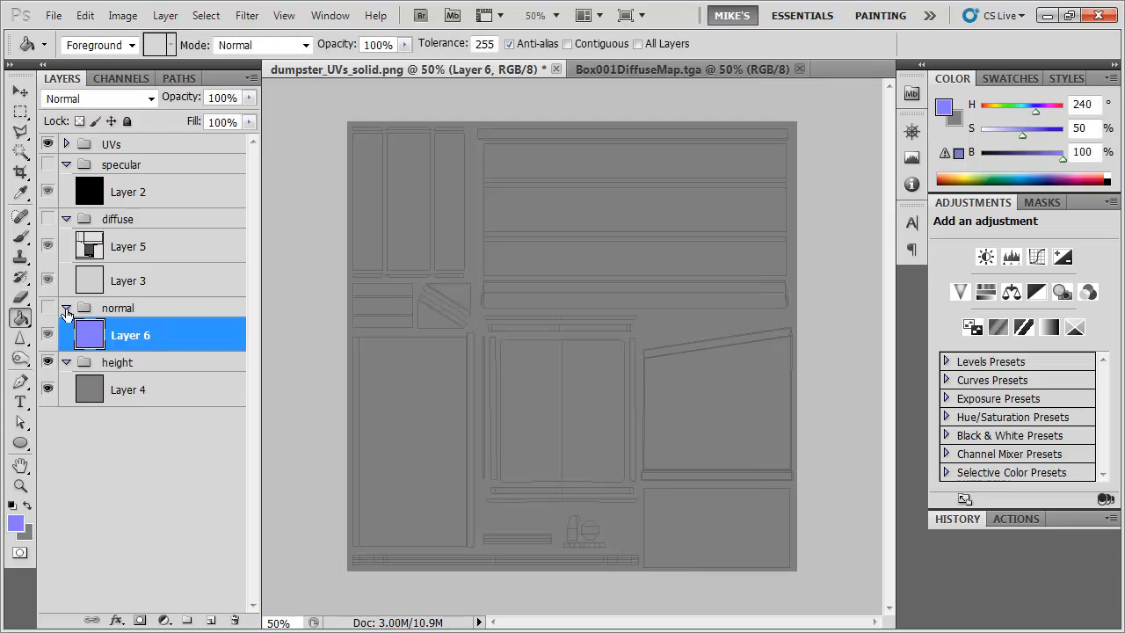
Show the normal and diffuse groups and inspect the baked light and dark regions of the diffuse map without the UV lines
left_click(48, 308)
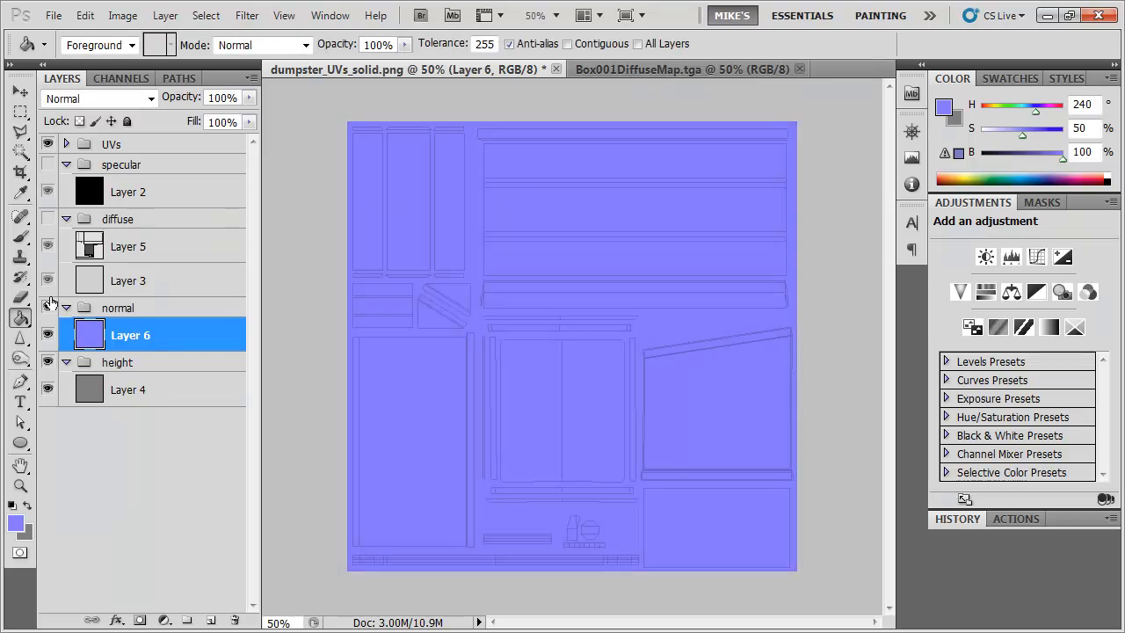
left_click(49, 220)
left_click_drag(440, 295, 536, 297)
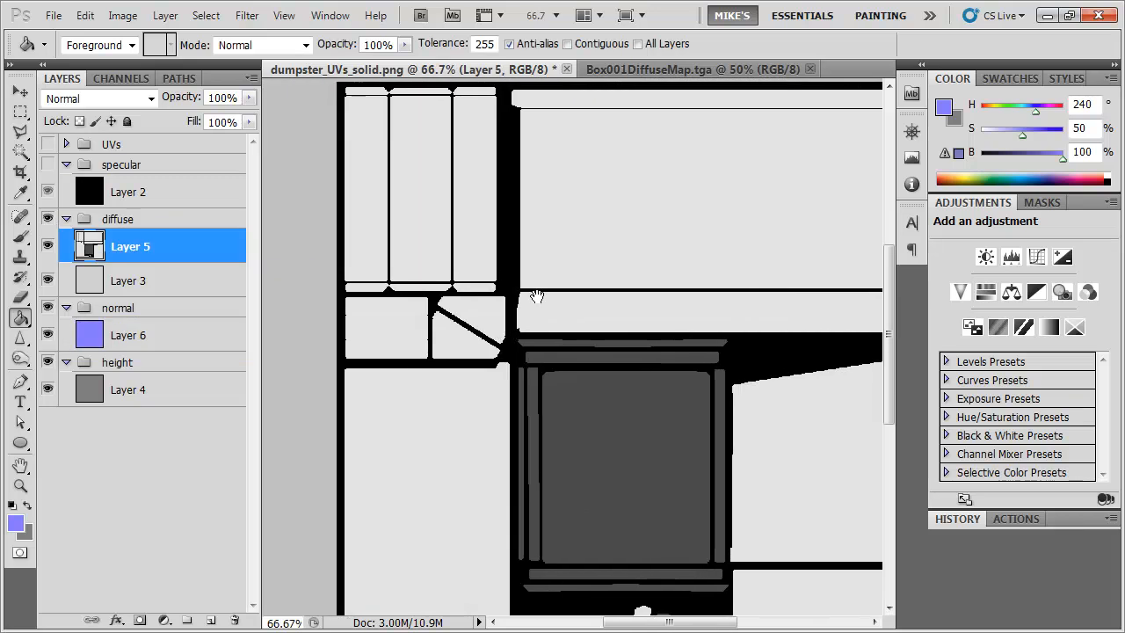
left_click_drag(596, 442, 530, 374)
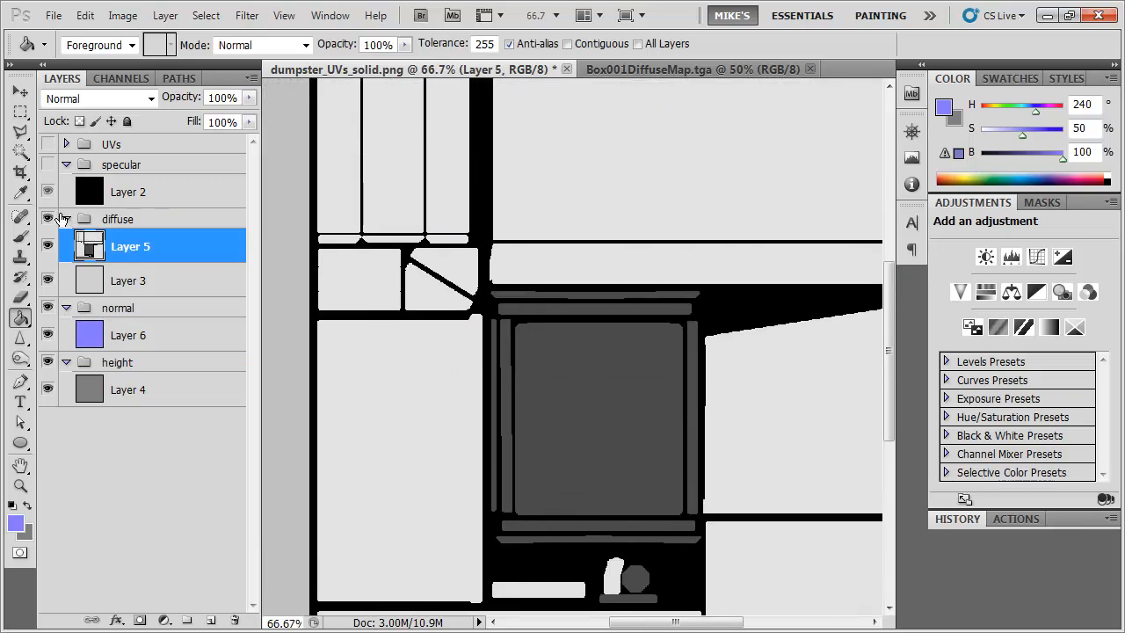
left_click_drag(680, 263, 680, 316)
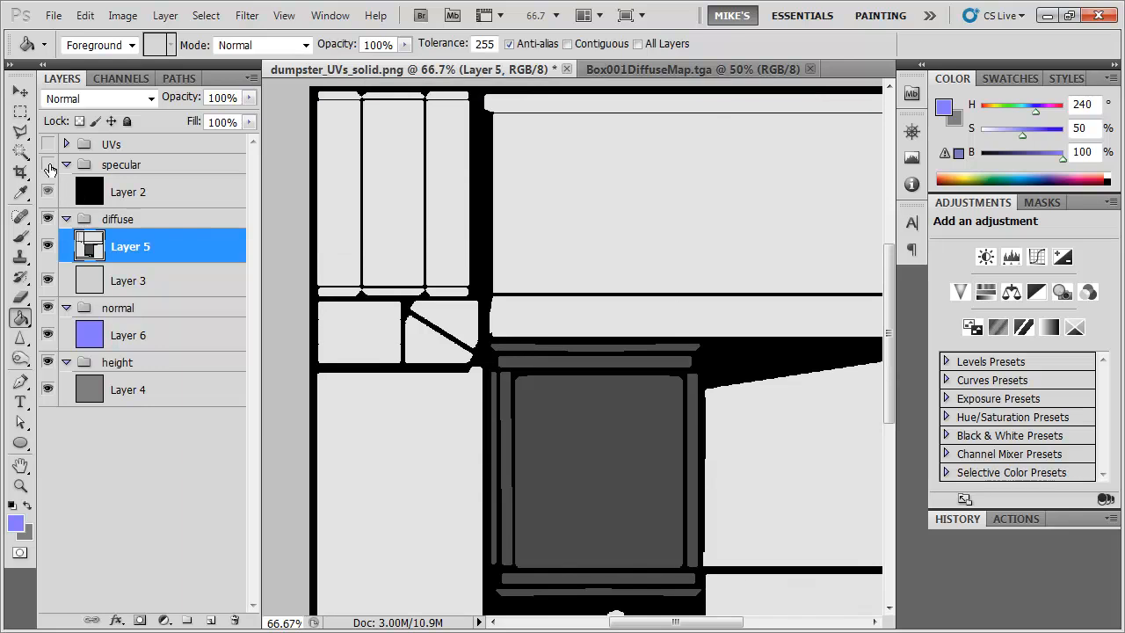
Preview the specular group, hide the specular, diffuse and normal groups, and show the UVs group over the height map
left_click(115, 190)
left_click(47, 165)
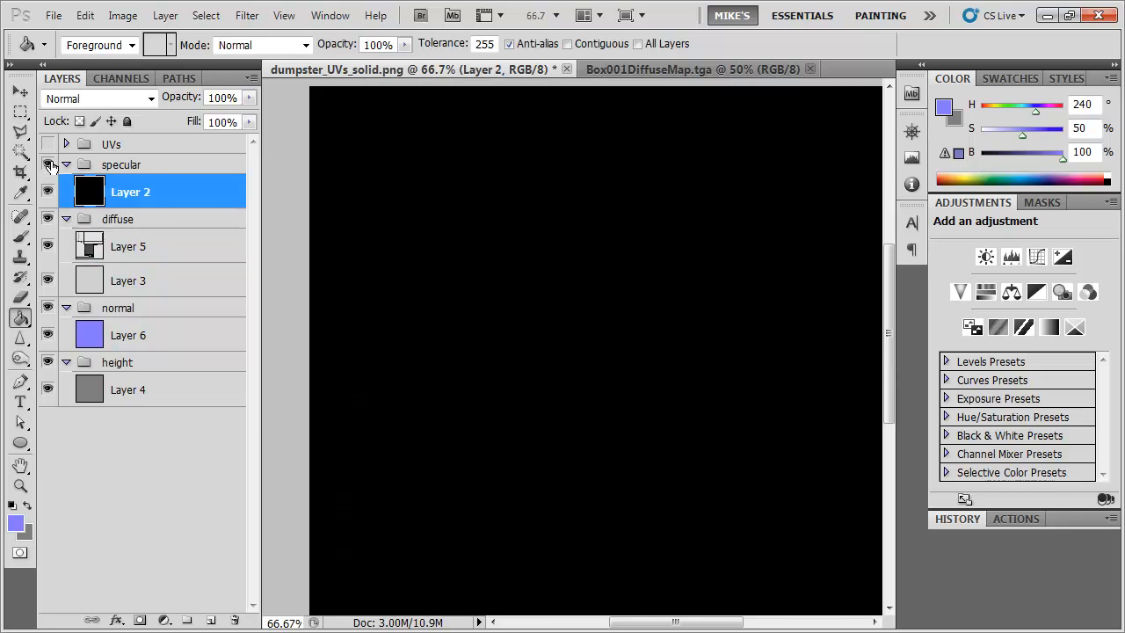
left_click(48, 165)
left_click(47, 219)
left_click(47, 219)
left_click(47, 308)
left_click(47, 308)
left_click(48, 361)
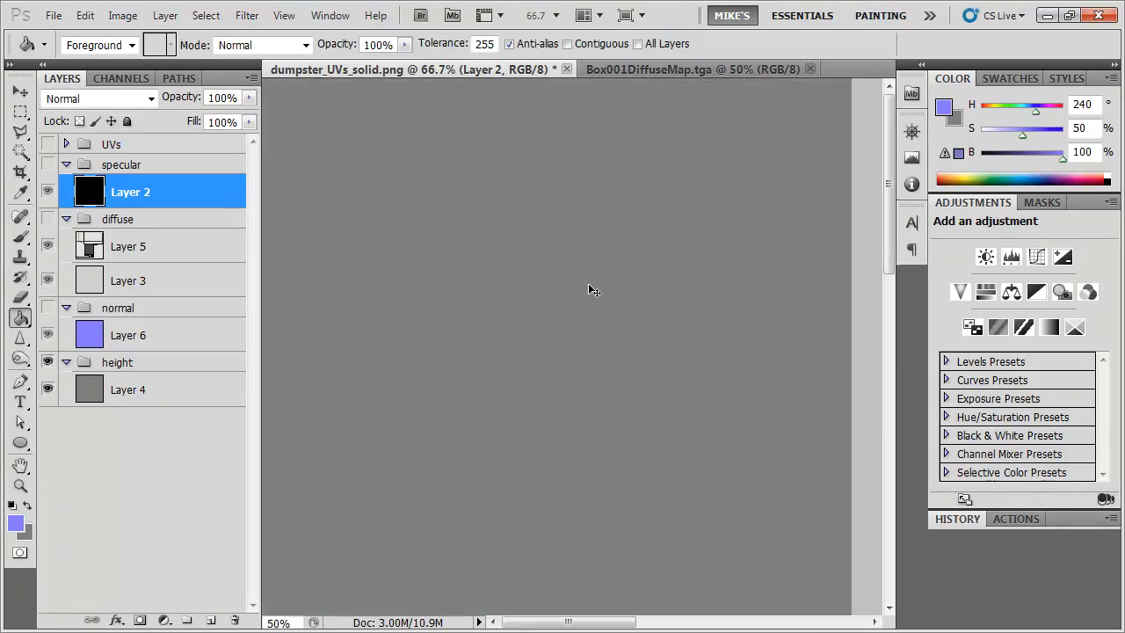
key("ctrl+minus")
left_click(47, 144)
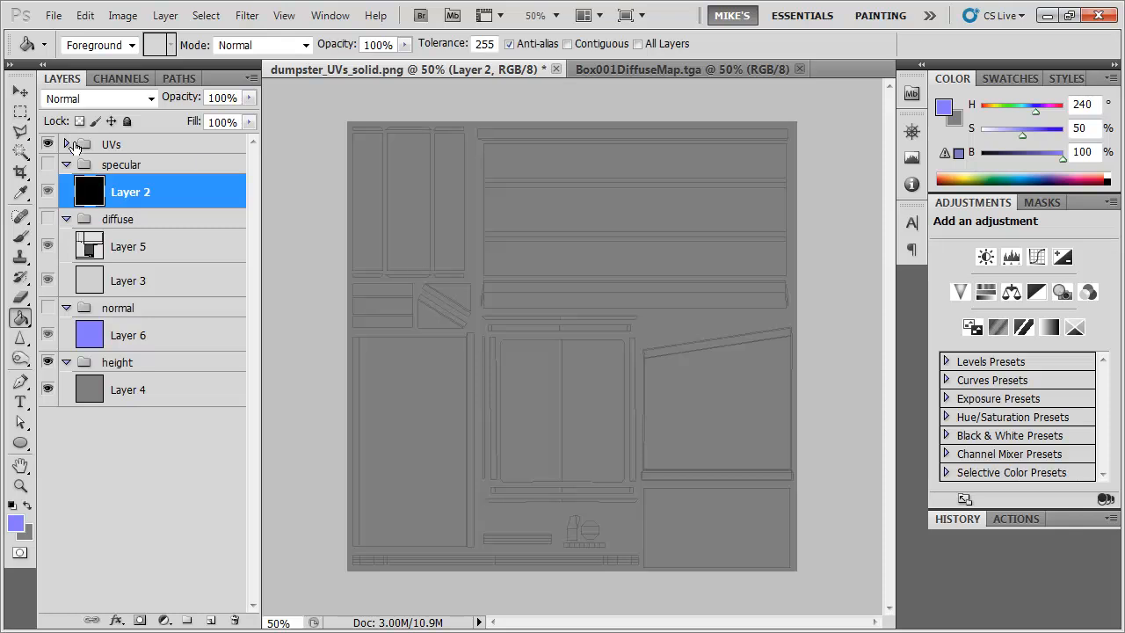
Add a new layer above the gray fill in the height group and check the dumpster reference photo in Opera
left_click(163, 393)
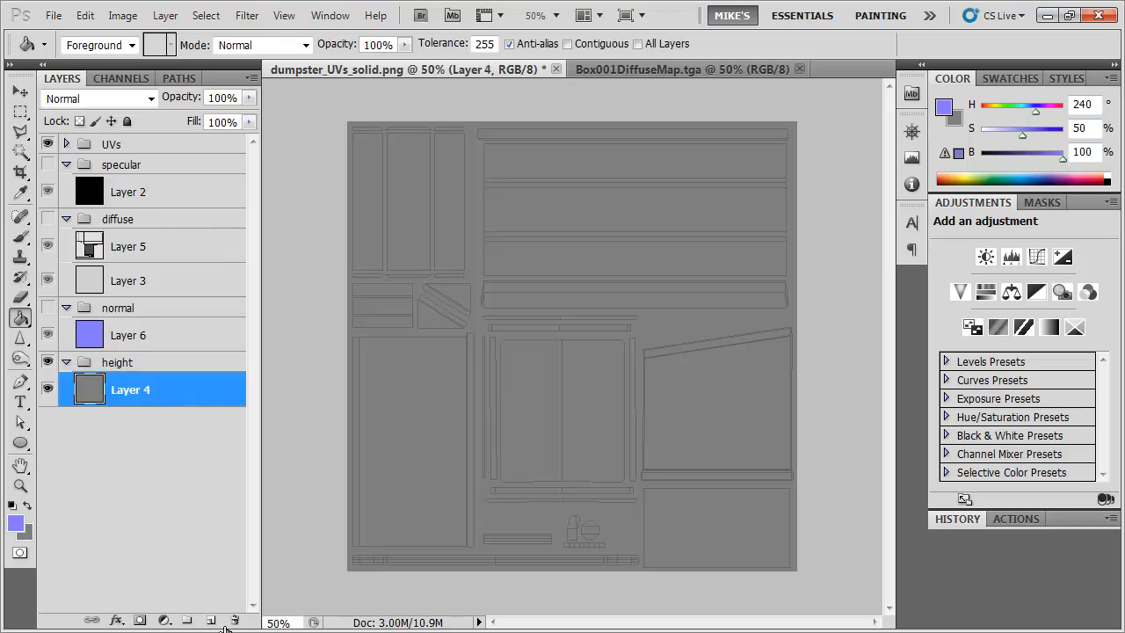
left_click(211, 620)
left_click(20, 112)
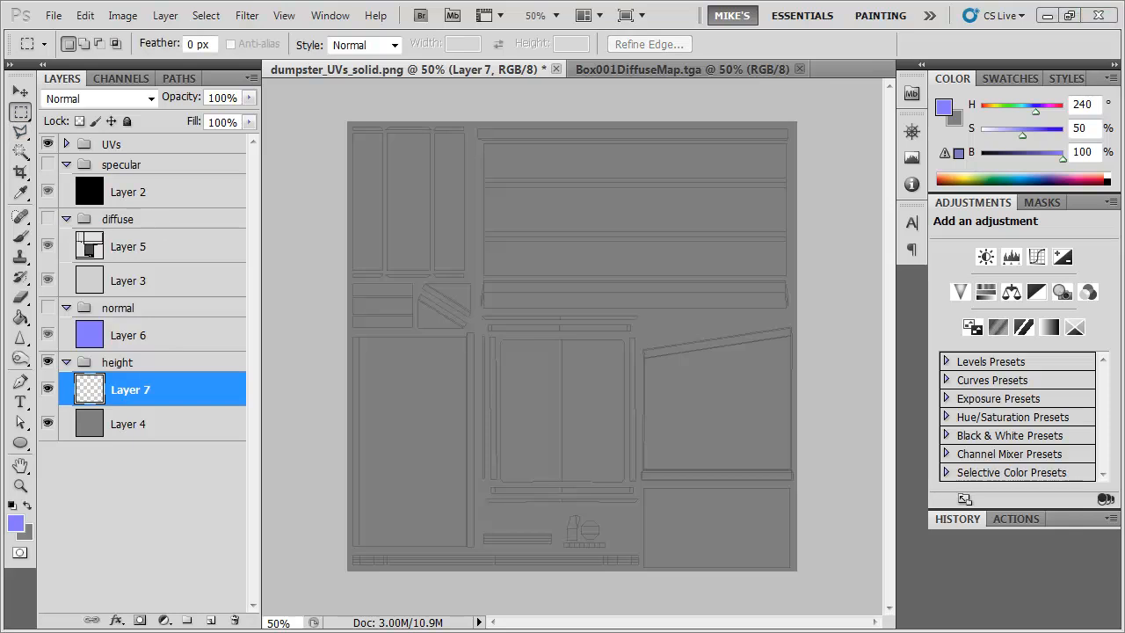
key("alt+Tab")
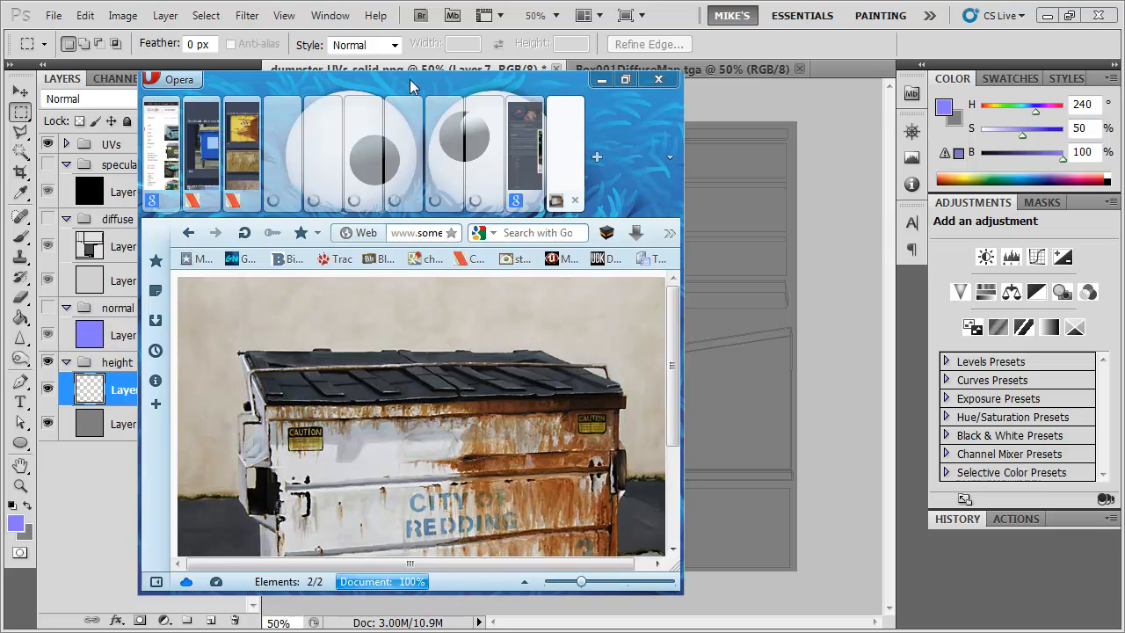
left_click_drag(409, 79, 0, 92)
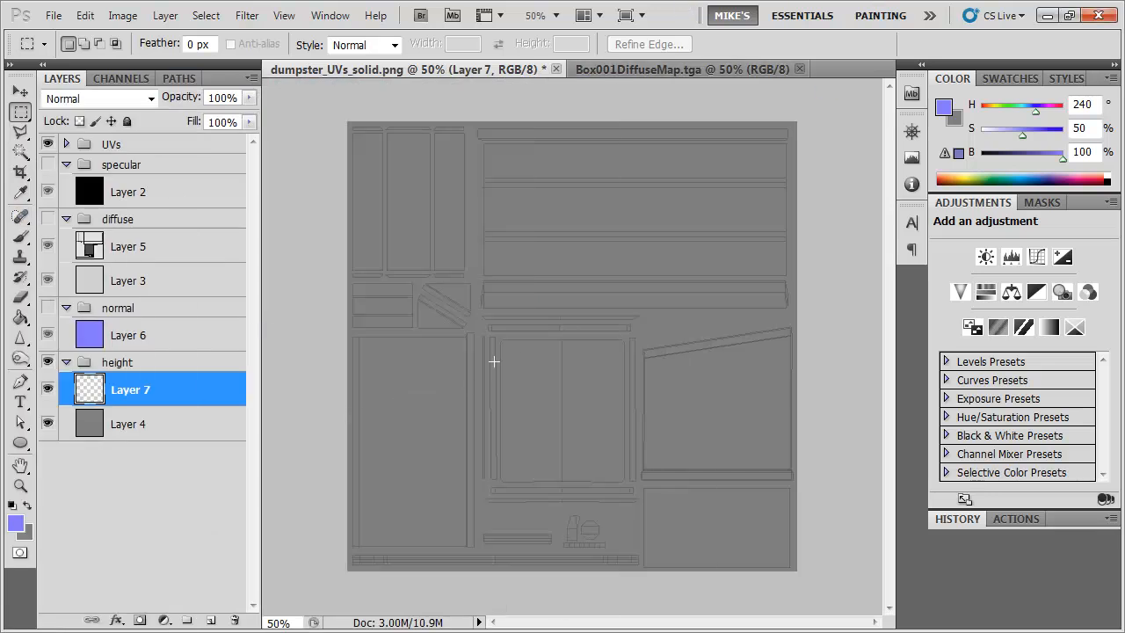
left_click_drag(523, 418, 522, 473)
left_click_drag(521, 474, 540, 314)
key("ctrl+plus")
key("ctrl+plus")
key("space")
key("space")
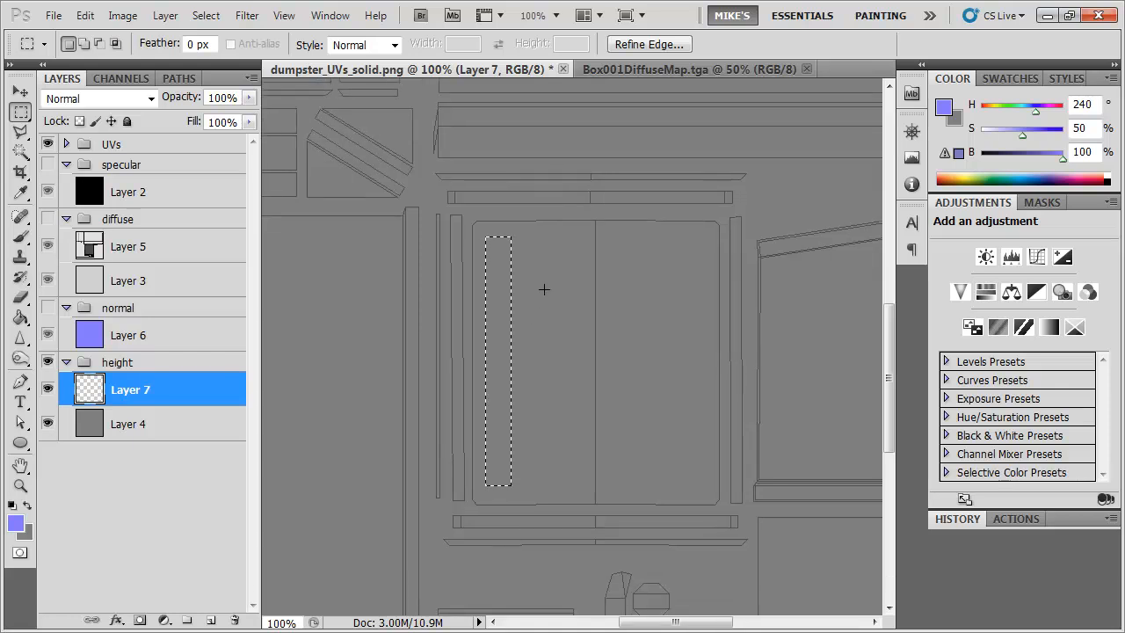
key("ctrl+d")
Marquee-select a narrow vertical strip along the left side of the central two-part UV panel and expand the selection by 2 pixels
left_click_drag(492, 242, 528, 356)
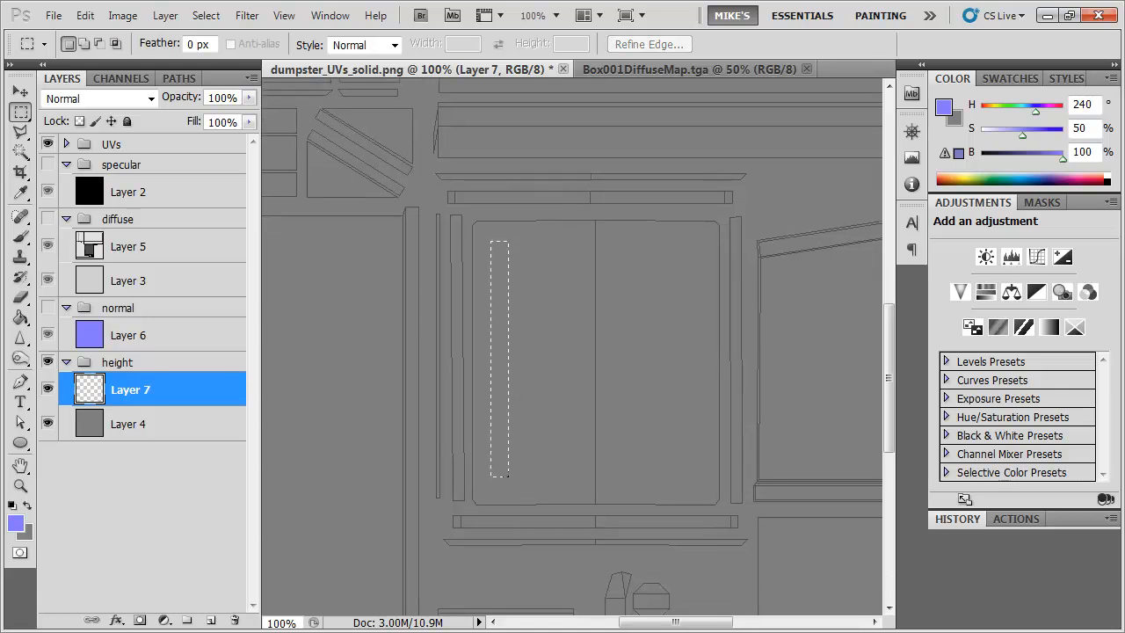
left_click_drag(516, 477, 517, 477)
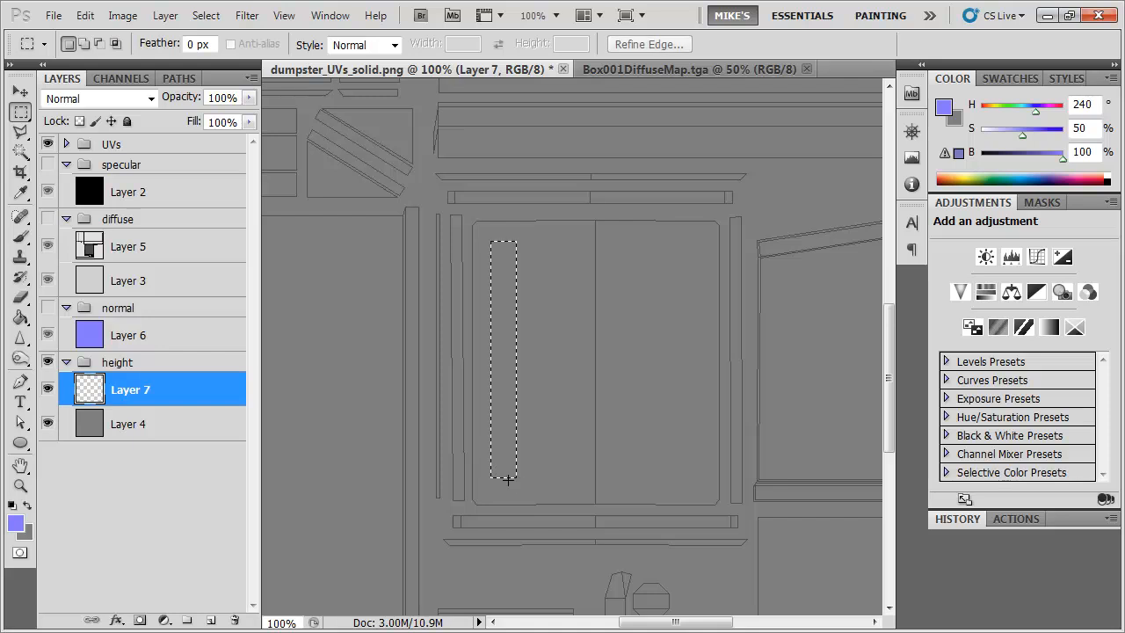
left_click(205, 19)
left_click(178, 17)
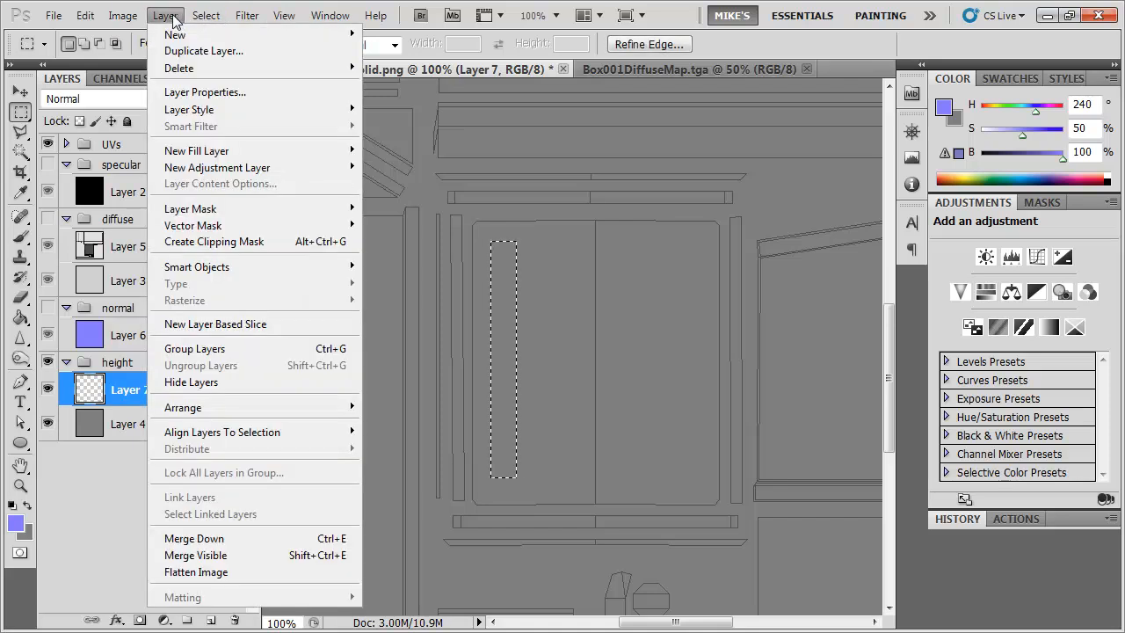
mouse_move(207, 15)
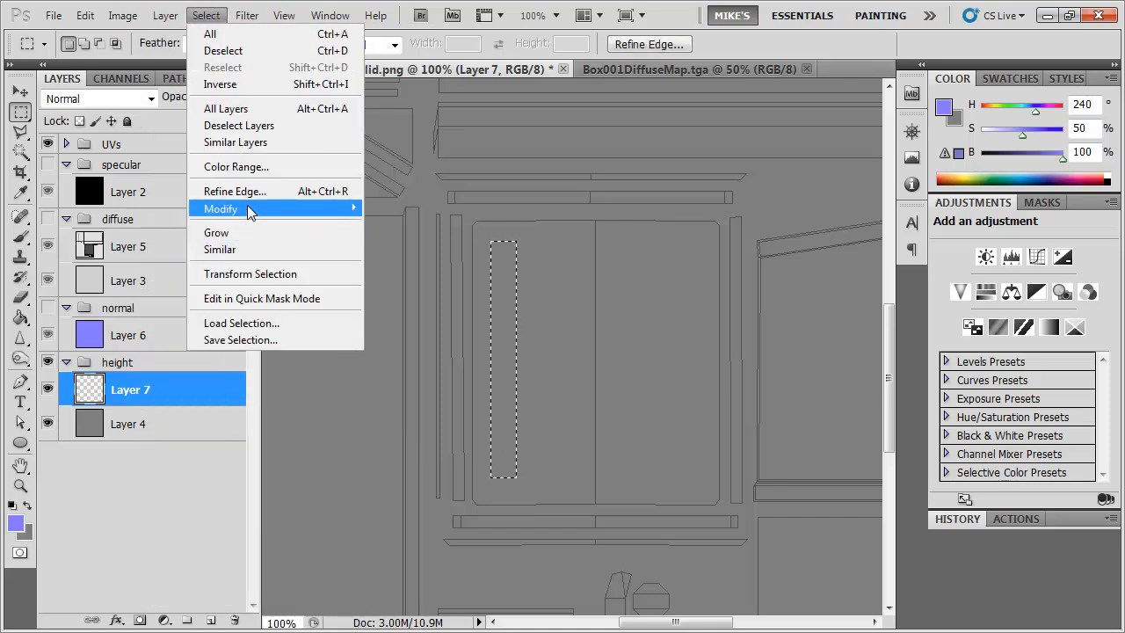
mouse_move(250, 211)
left_click(132, 235)
type("2")
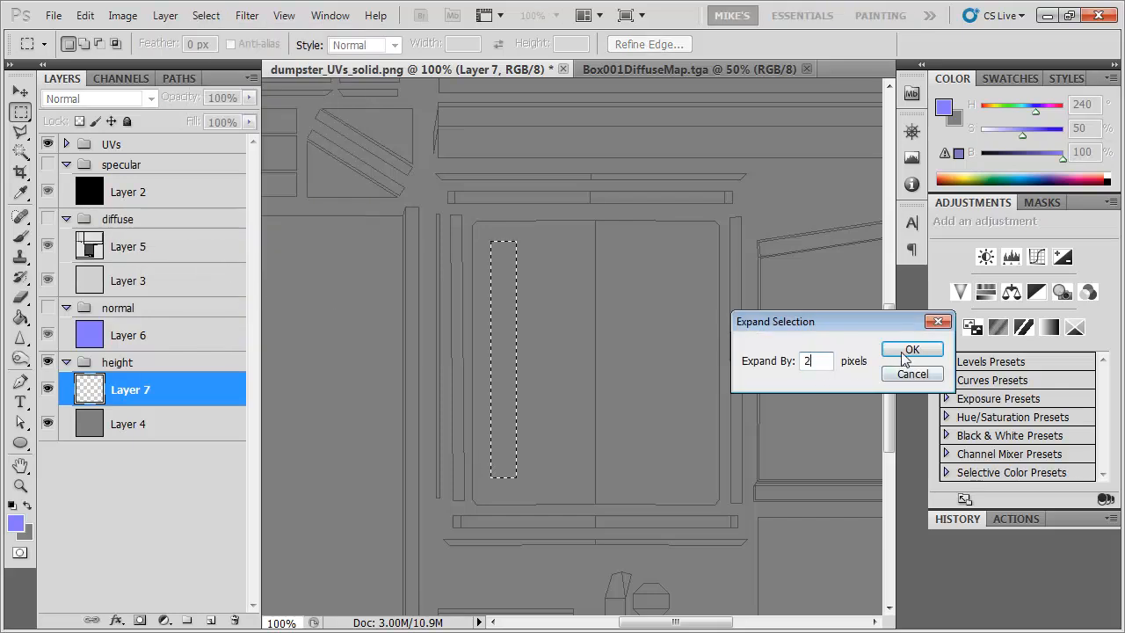
left_click(912, 349)
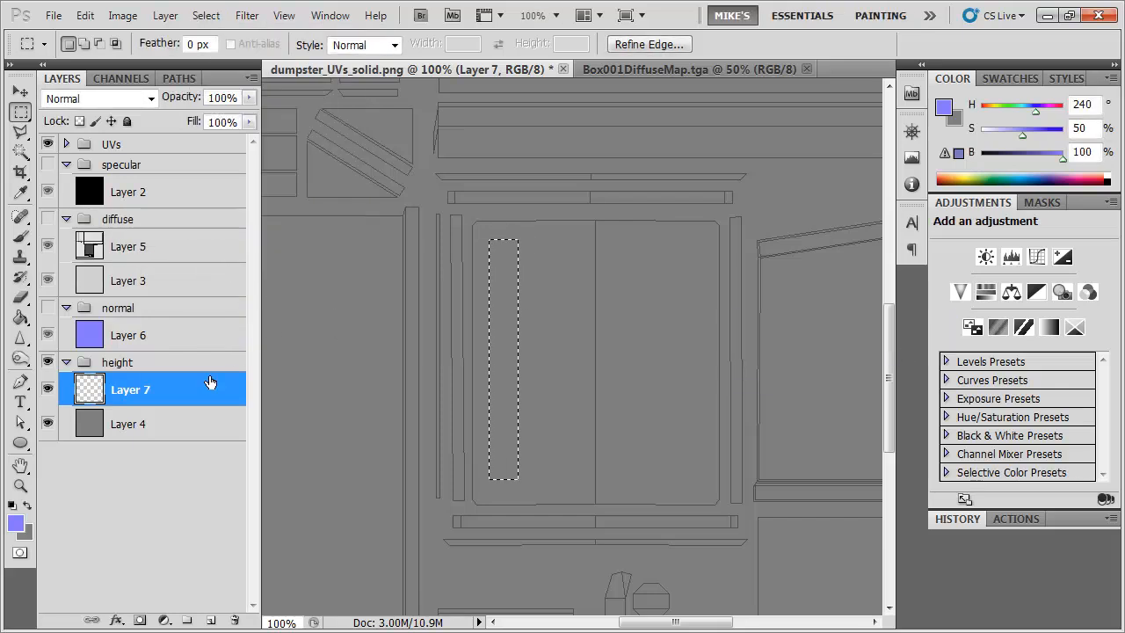
Set the foreground colour to white by reducing saturation to 0% and fill the strip selection on the new height layer
left_click(20, 317)
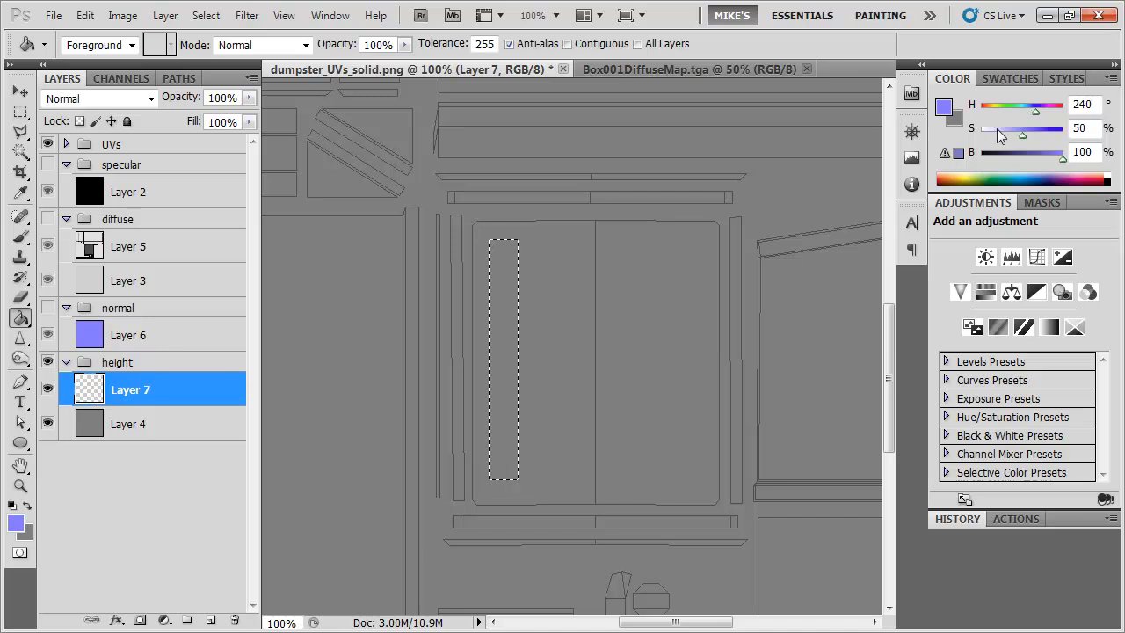
left_click_drag(999, 133, 975, 132)
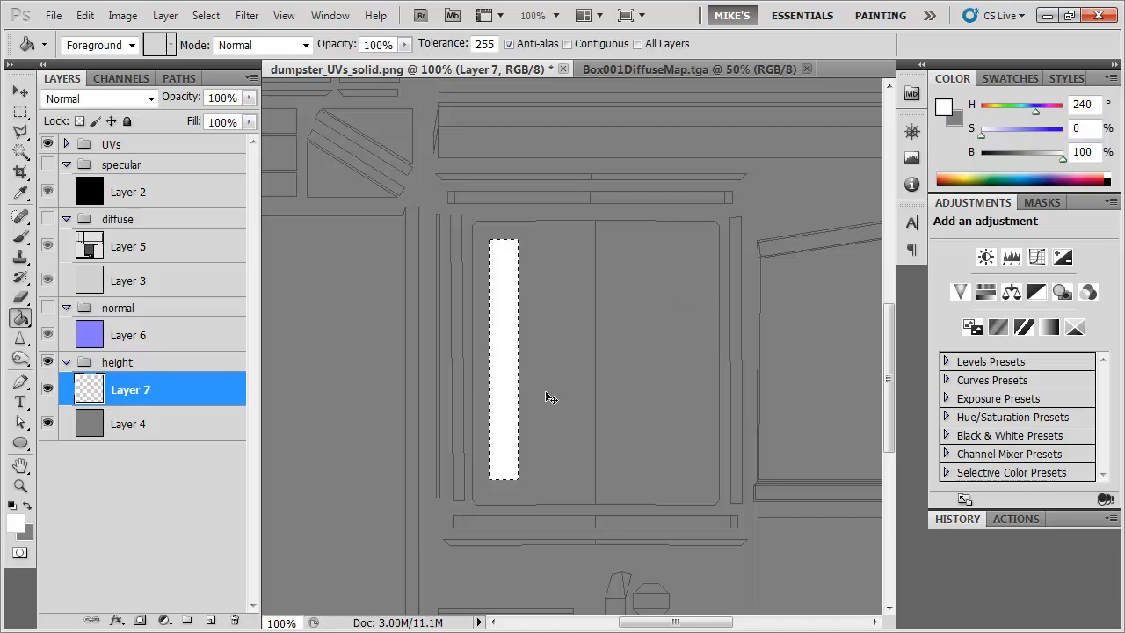
Clear the selection, duplicate the white strip layer twice and move the top copy into the second strip position on the lid's left half
key("ctrl+plus")
left_click_drag(461, 192, 503, 248)
left_click_drag(552, 322, 571, 269)
key("ctrl+minus")
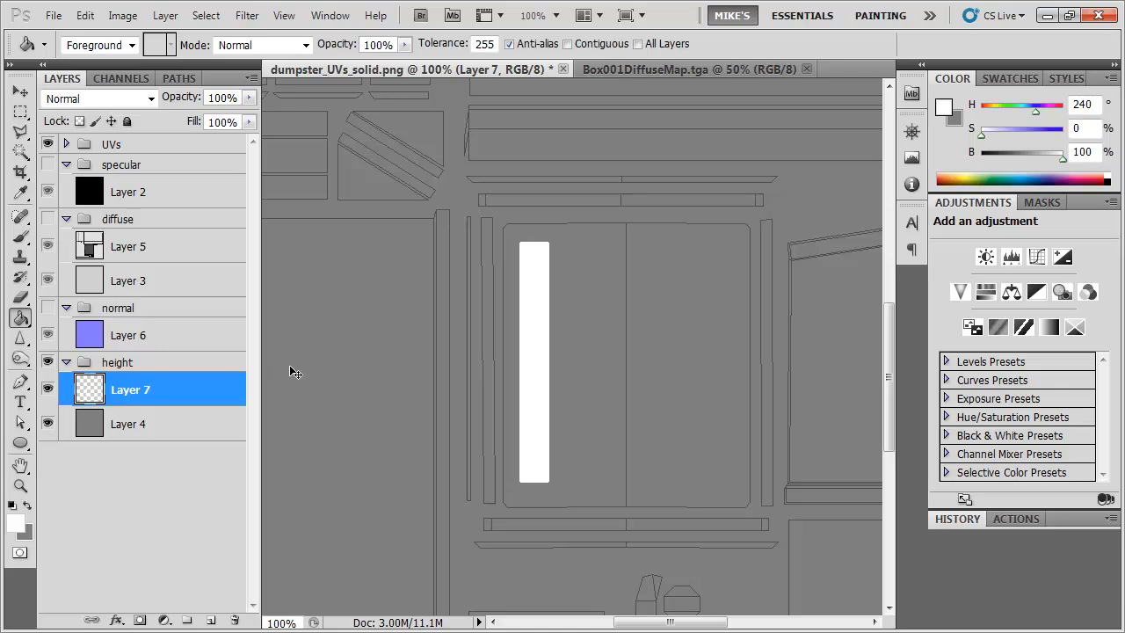
key("ctrl+j")
key("ctrl+j")
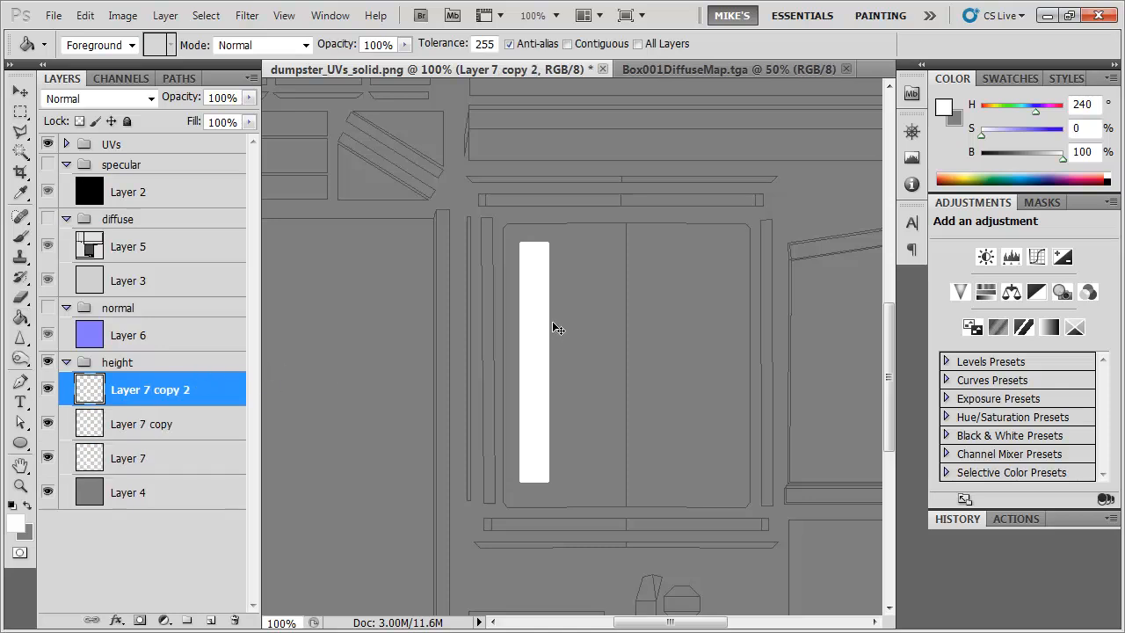
key("ctrl+t")
left_click_drag(535, 301, 587, 300)
key("Return")
key("g")
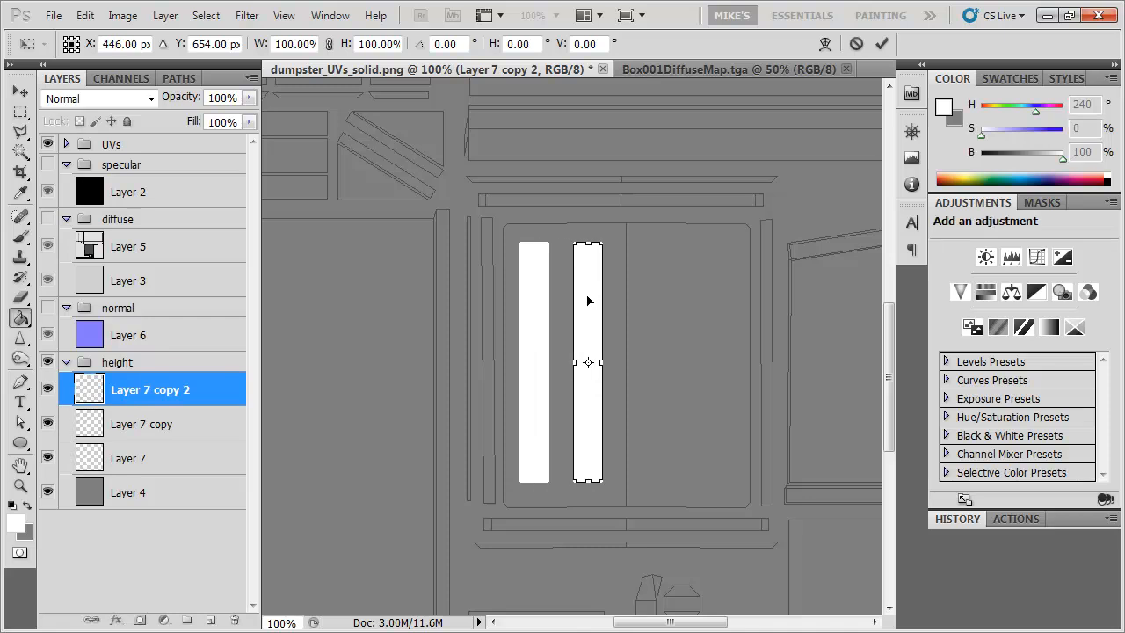
Move the Layer 7 copy strip just past the lid's centre line, then duplicate it and place the duplicate near the lid's right edge
left_click(203, 423)
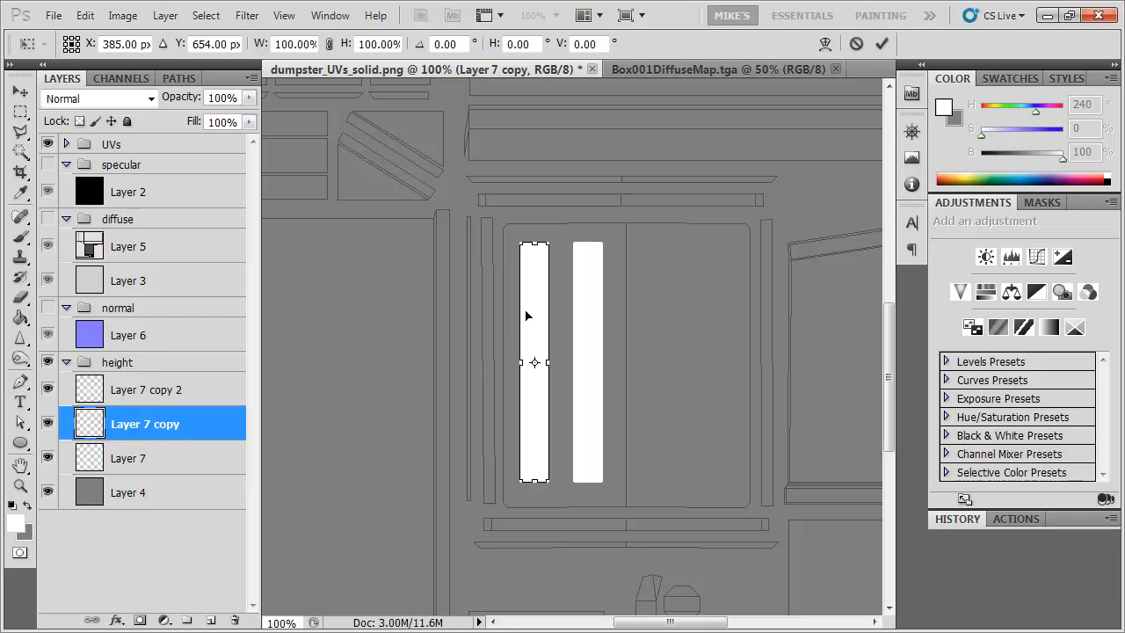
left_click_drag(527, 316, 640, 320)
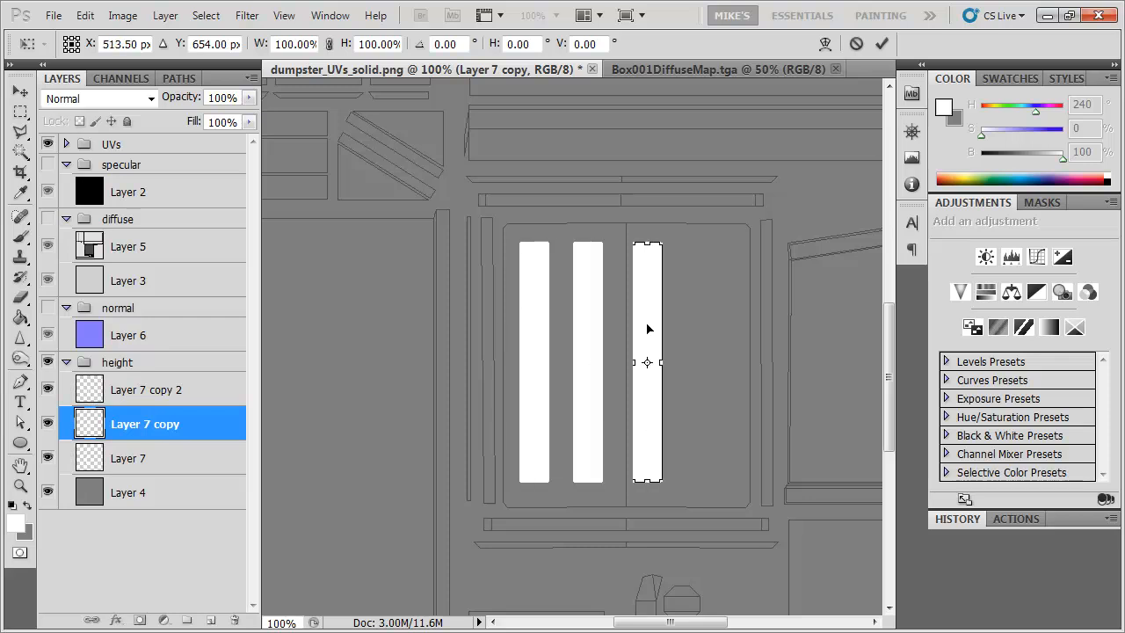
key("Return")
key("g")
key("ctrl+j")
key("ctrl+t")
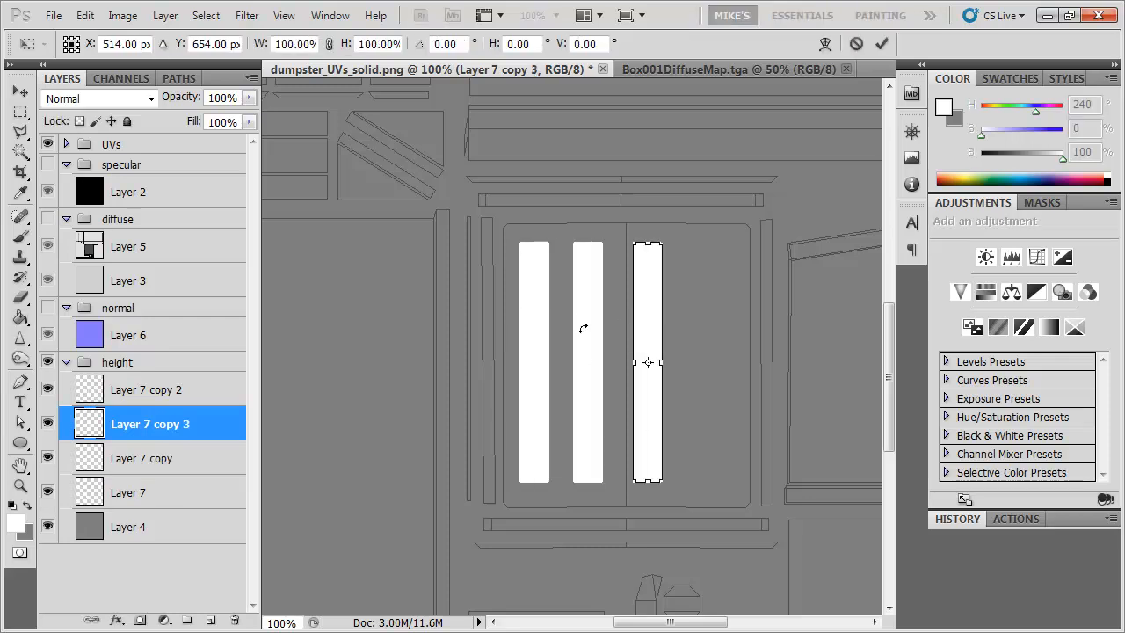
left_click_drag(644, 305, 720, 305)
key("Return")
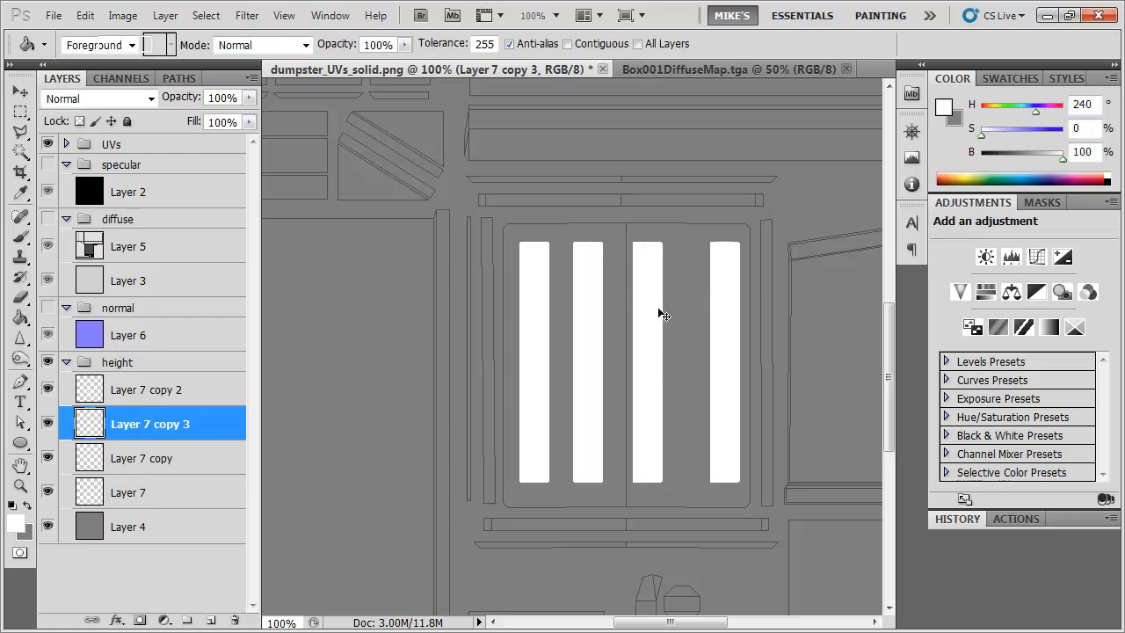
Duplicate the rightmost strip and place the copy between it and the strip beside the lid's centre line
key("ctrl+t")
key("Escape")
key("ctrl+j")
key("ctrl+t")
left_click_drag(717, 300, 673, 296)
key("Return")
Shift the second strip slightly left and move the middle strip over the lid's centre line to even out the spacing
left_click(148, 397)
key("ctrl+t")
left_click(161, 461)
left_click(170, 494)
key("ctrl+t")
key("Return")
left_click(170, 390)
key("ctrl+t")
key("Return")
left_click(183, 485)
key("ctrl+t")
key("Return")
Nudge the rightmost strip, Layer 7 copy 3, a few pixels left
left_click(171, 461)
key("ctrl+t")
key("Left")
key("Left")
key("Left")
key("Left")
key("Left")
key("Return")
Nudge the fourth strip, Layer 7 copy 4, a few pixels left so the five strips are evenly spaced
left_click(165, 397)
left_click(161, 432)
key("ctrl+t")
key("Left")
key("Left")
key("Left")
key("Left")
key("Left")
key("Left")
key("Left")
key("Return")
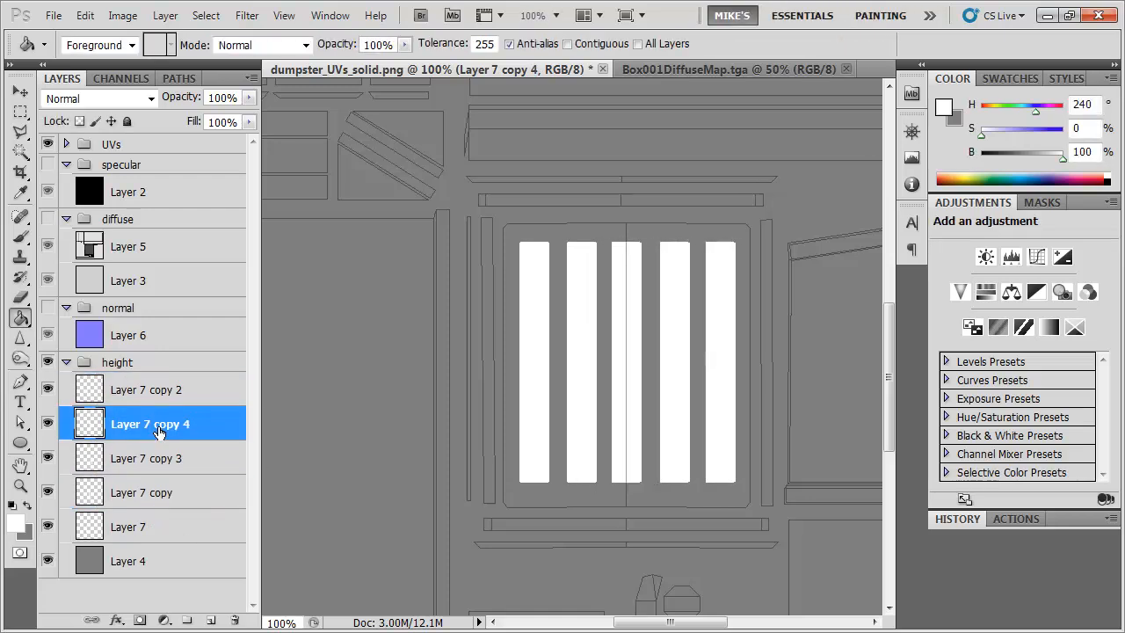
Select all five strip layers in the height group, from Layer 7 to Layer 7 copy 2, and merge them into one
left_click(163, 390)
left_click(157, 505, "shift")
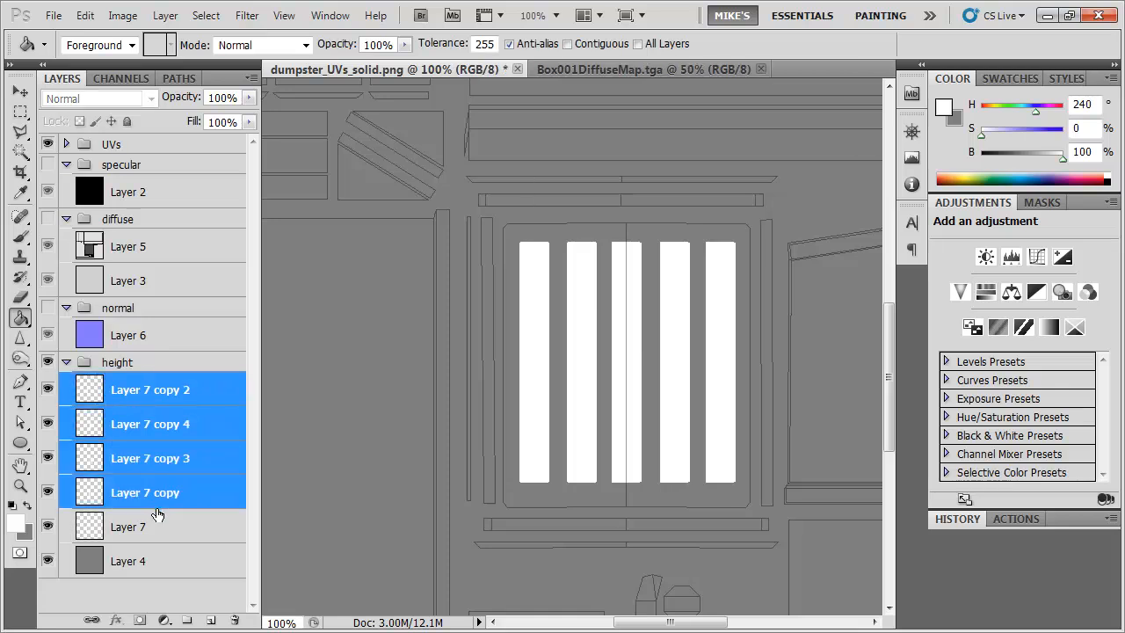
left_click(185, 527)
left_click(180, 393, "shift")
right_click(191, 393)
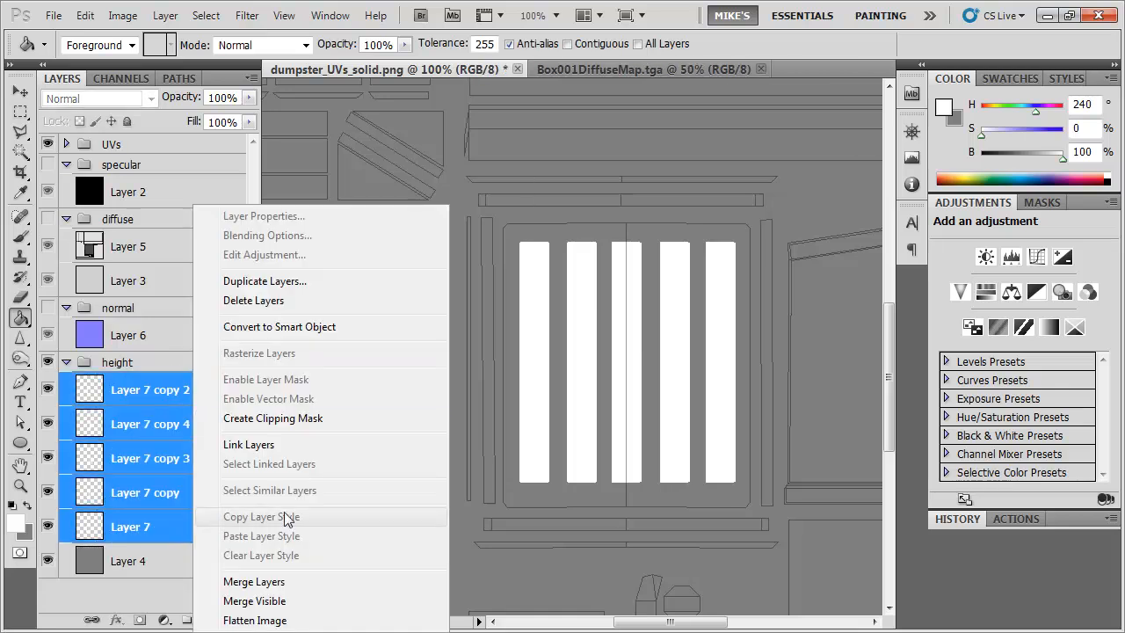
left_click(291, 585)
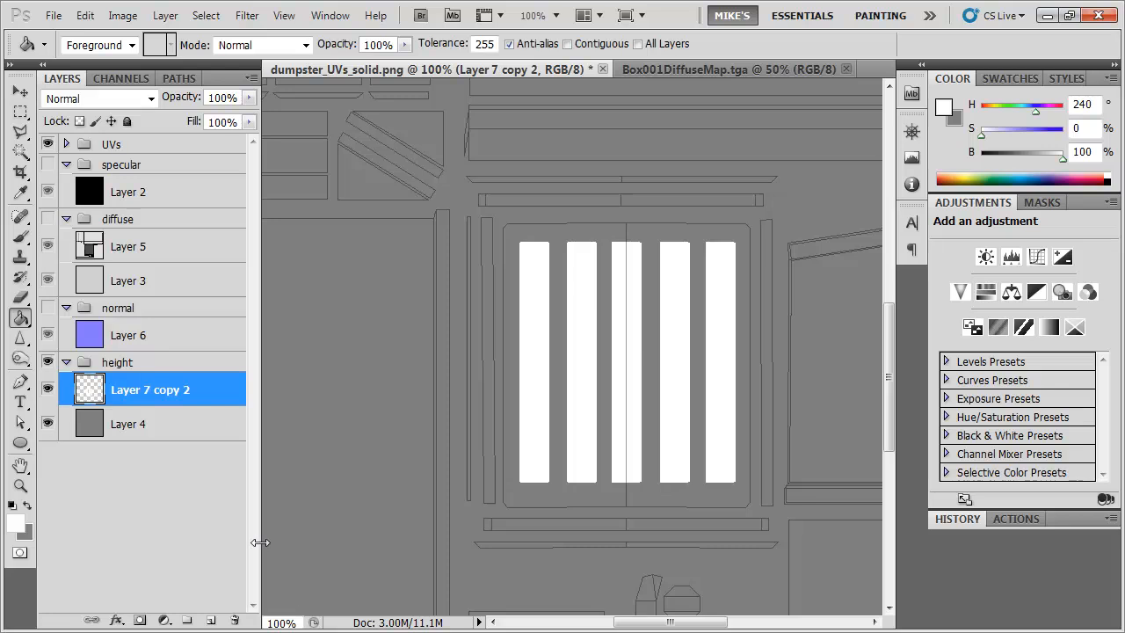
Add an Inner Glow layer style to the merged strips layer with its blend mode set to Normal
double_click(226, 386)
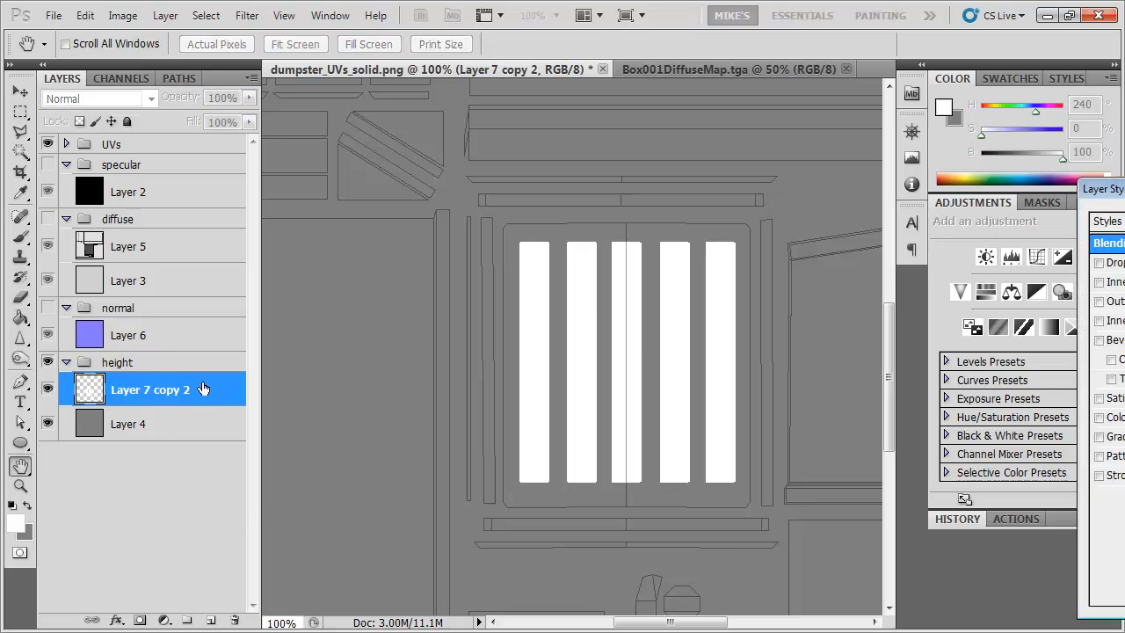
left_click_drag(1114, 176, 100, 135)
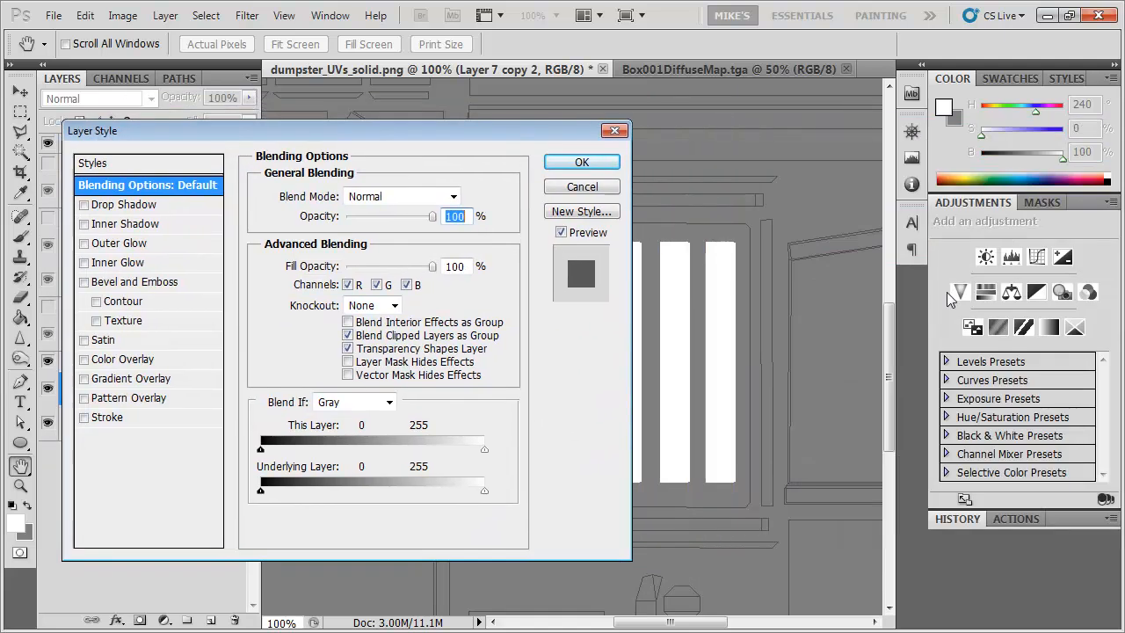
left_click_drag(861, 382, 858, 376)
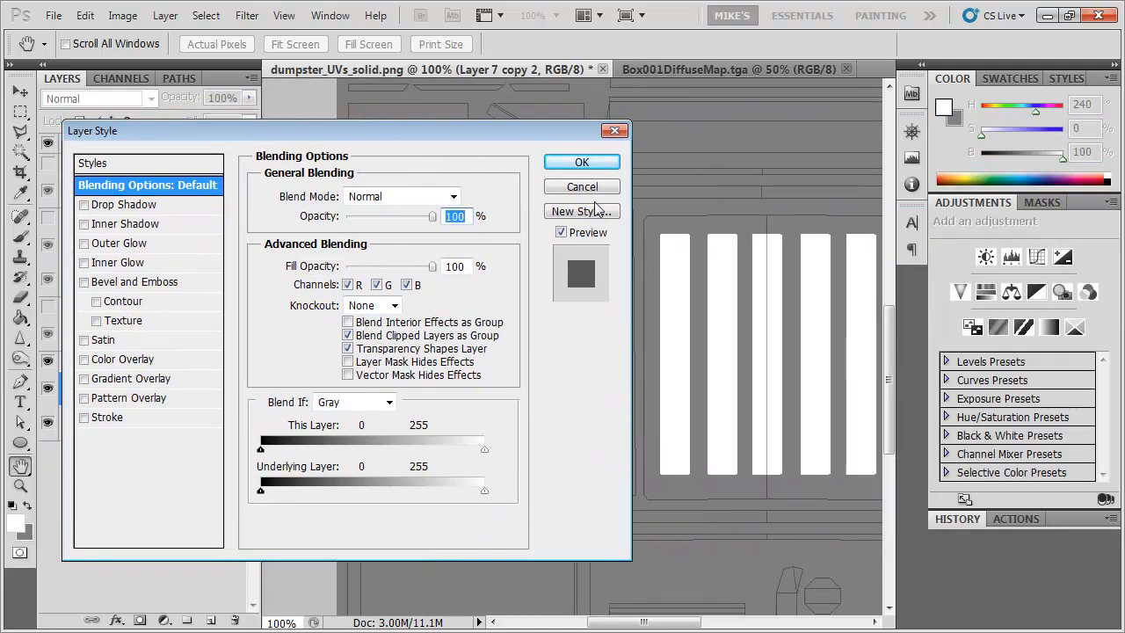
left_click_drag(457, 138, 446, 138)
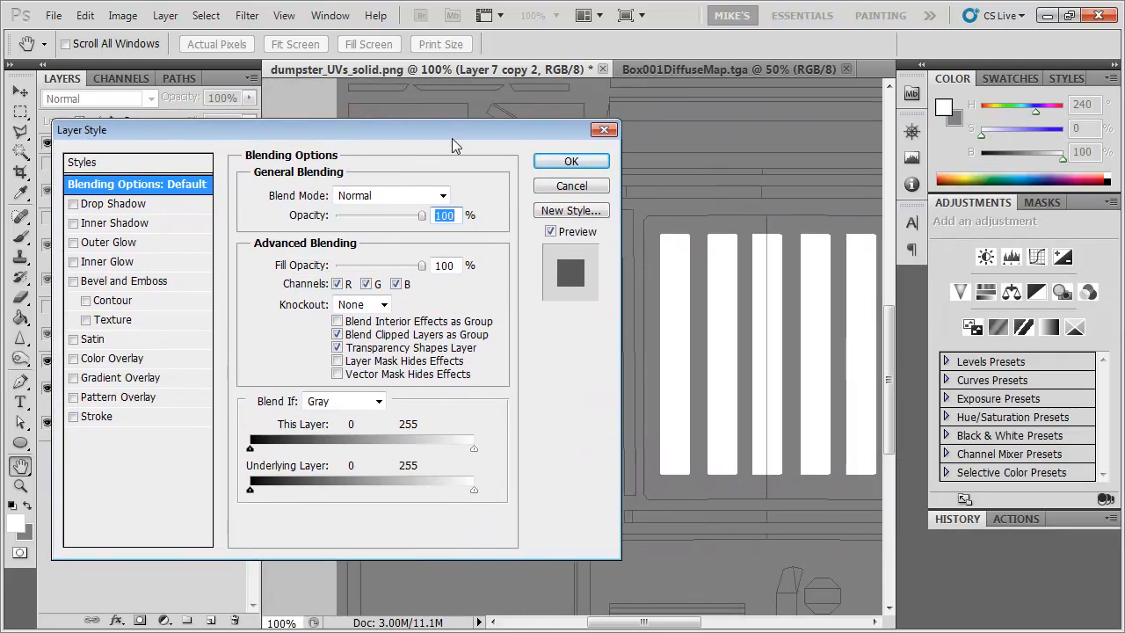
left_click(78, 263)
left_click(111, 264)
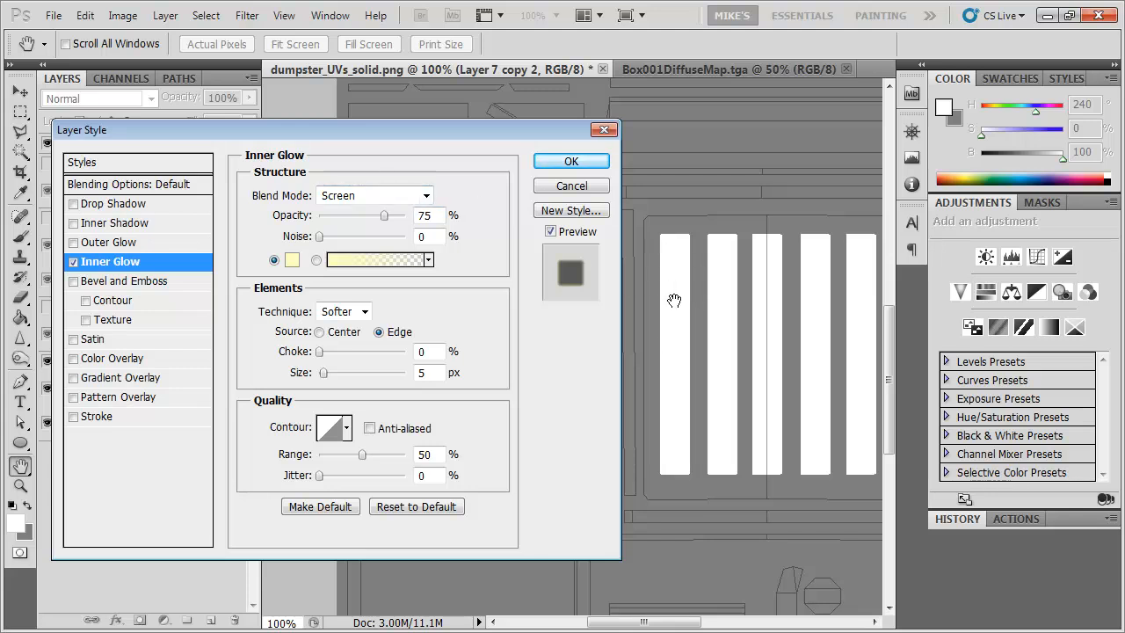
left_click(426, 196)
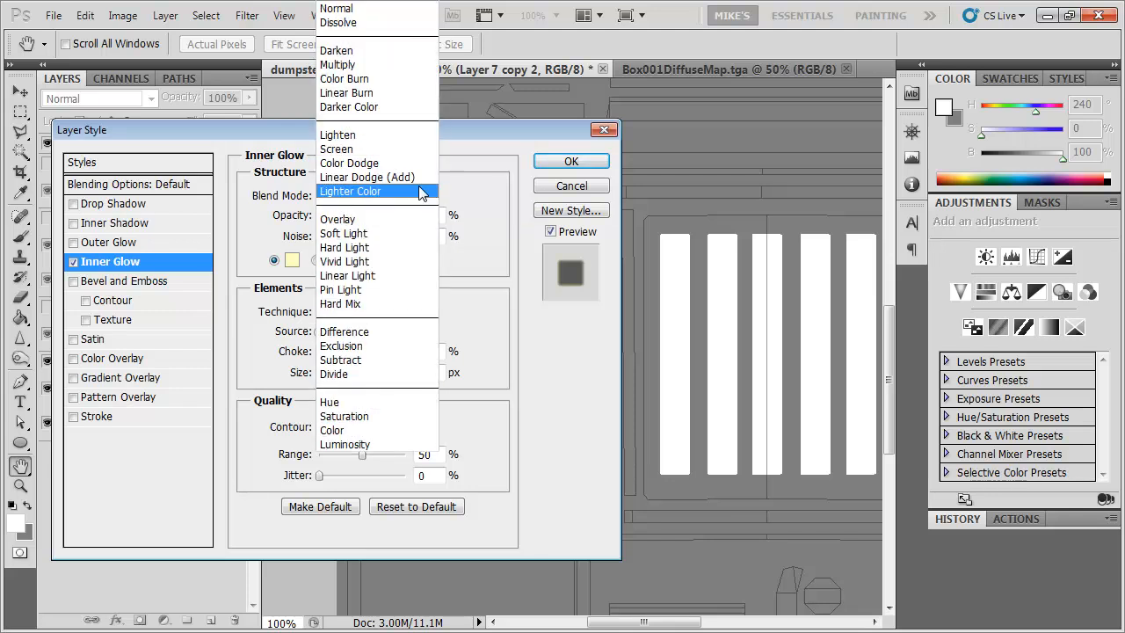
left_click(368, 11)
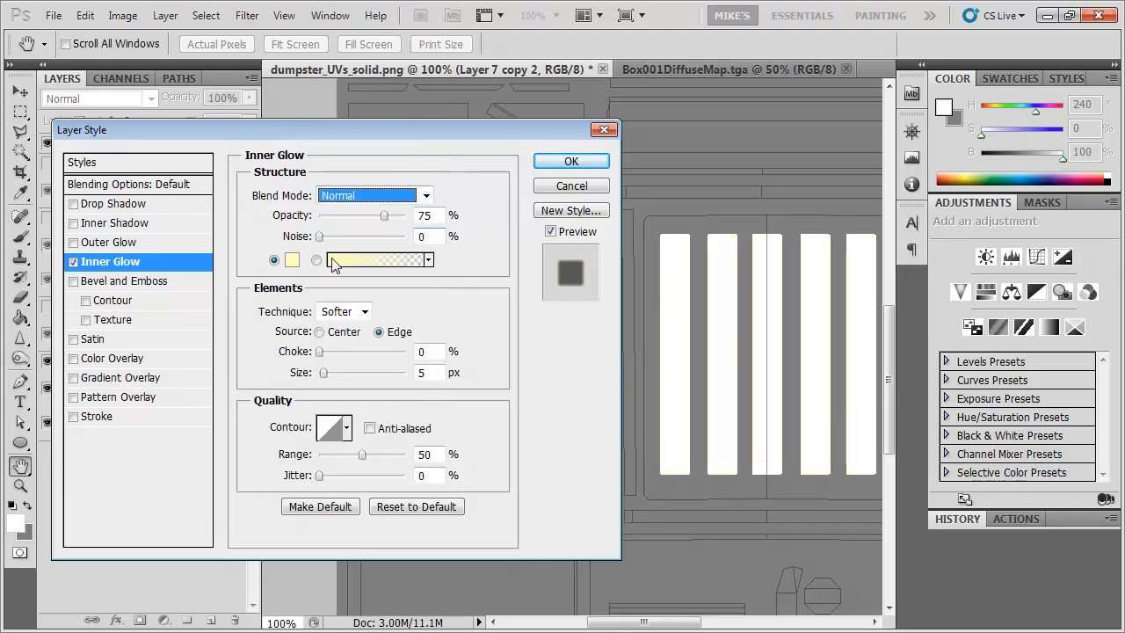
Sample the gray background as the Inner Glow colour, set the glow opacity to 100% and apply the layer style
left_click(292, 260)
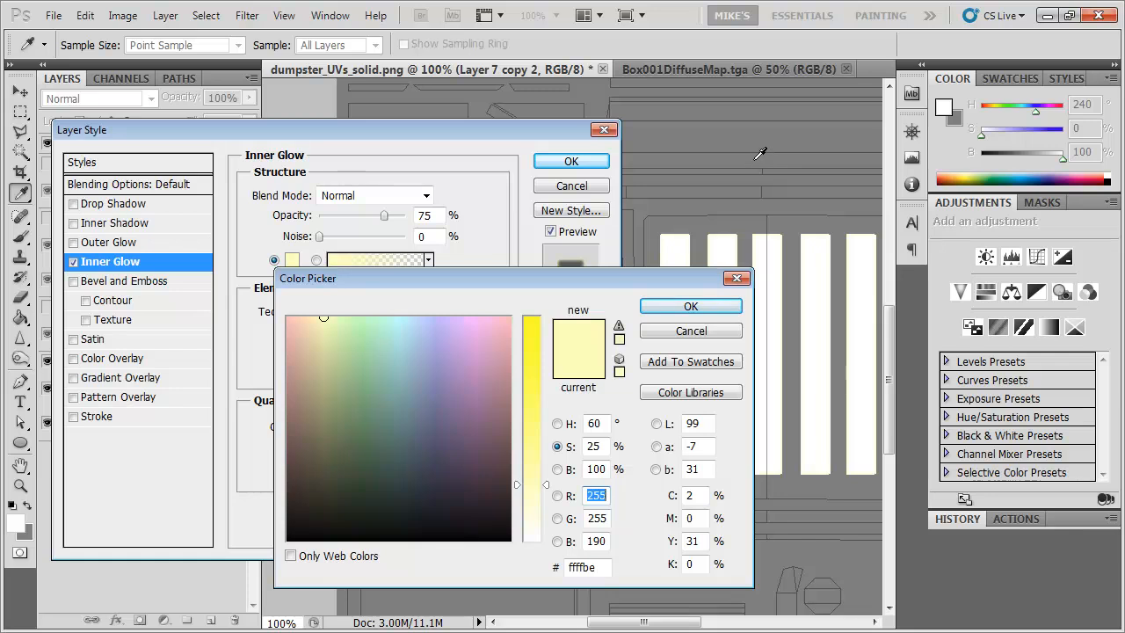
left_click(752, 158)
left_click(691, 306)
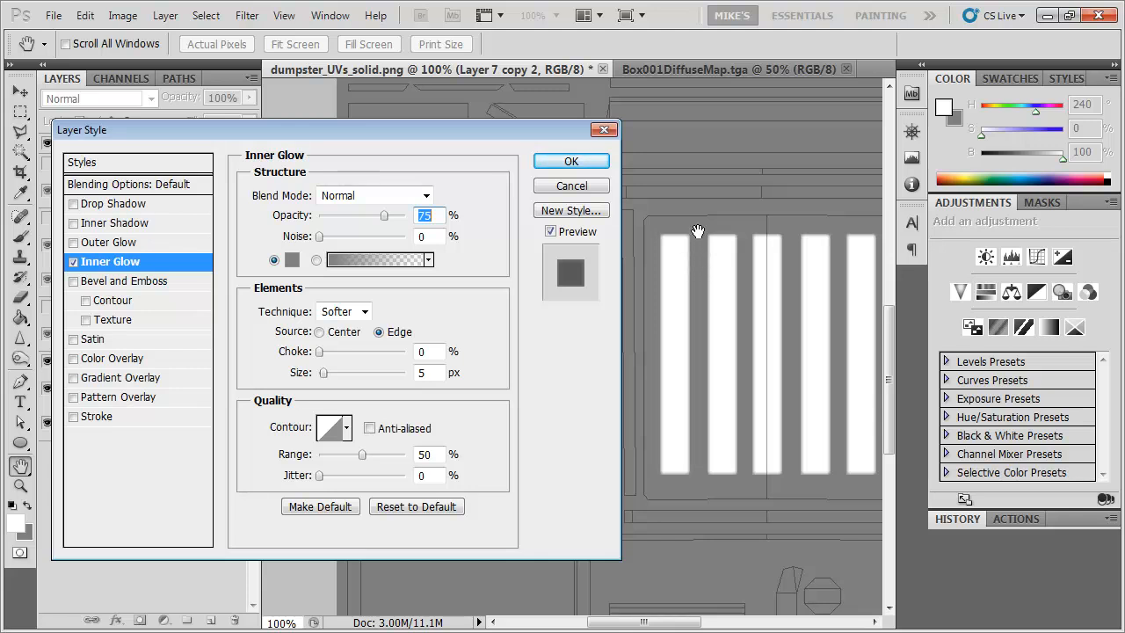
left_click_drag(384, 216, 452, 228)
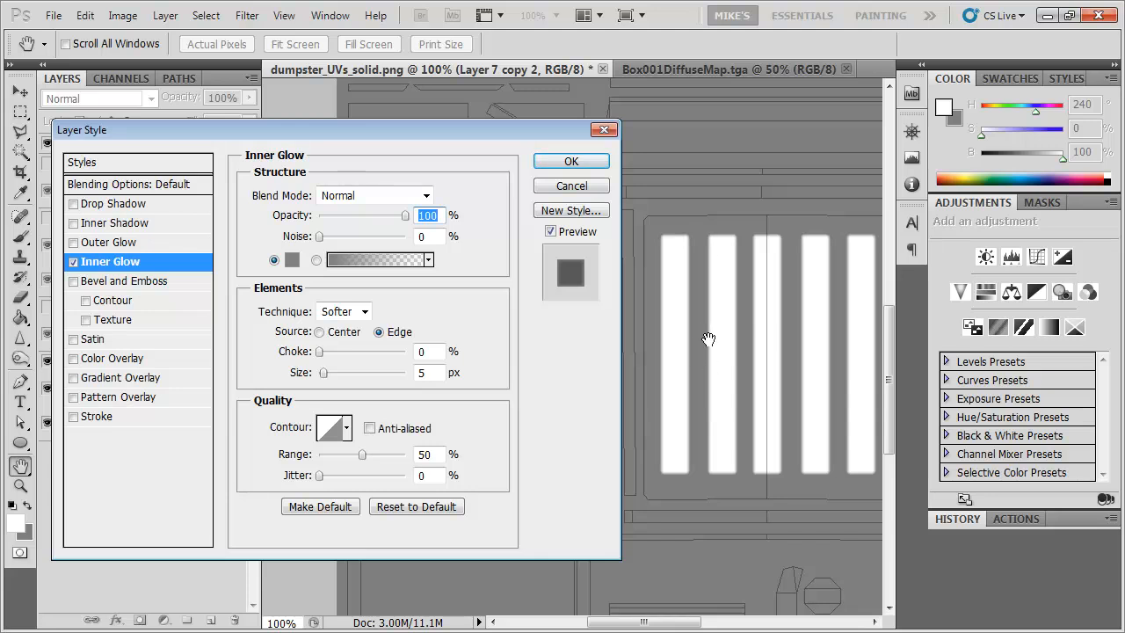
left_click(552, 159)
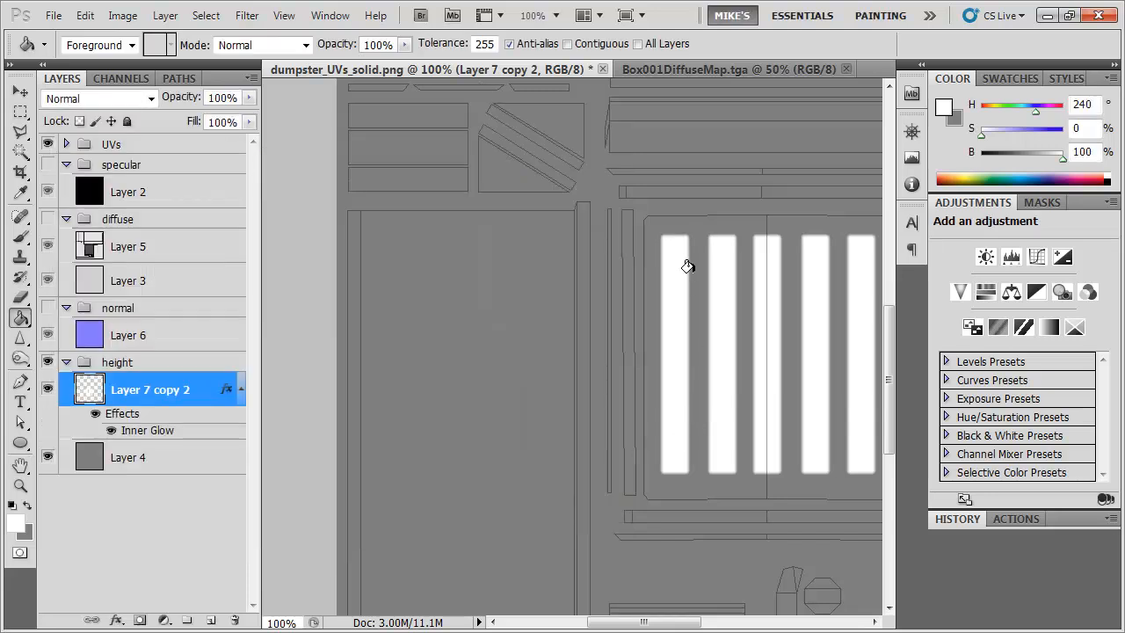
Add a new layer above the strips, set white as foreground and black as background colour, and render Clouds on it
scroll(625, 254, "right", 5)
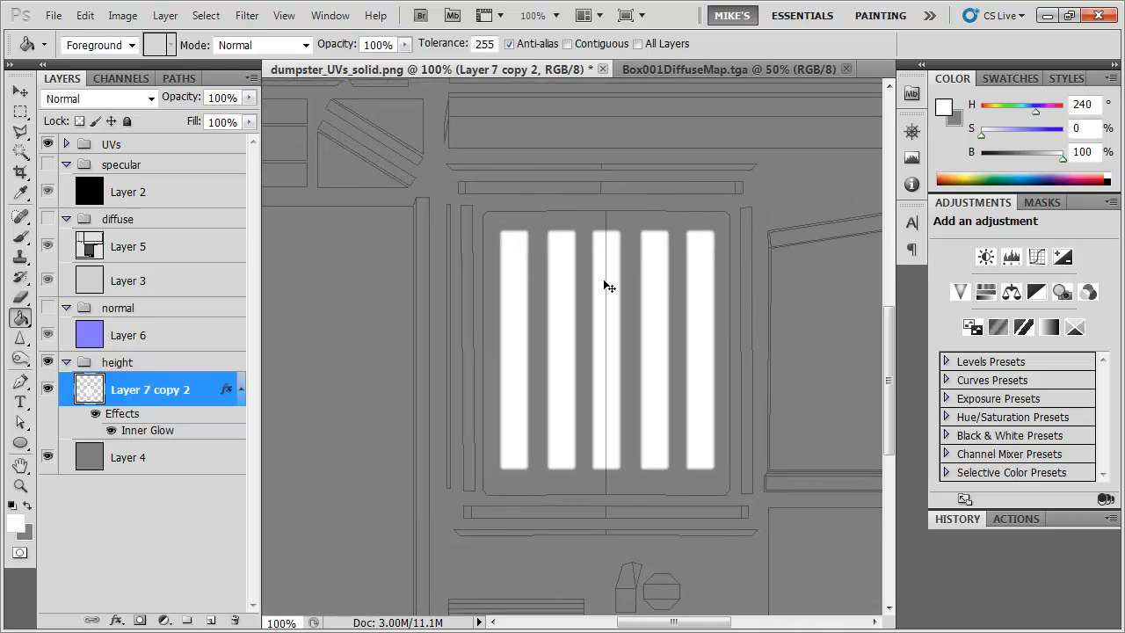
key("ctrl+minus")
key("ctrl+minus")
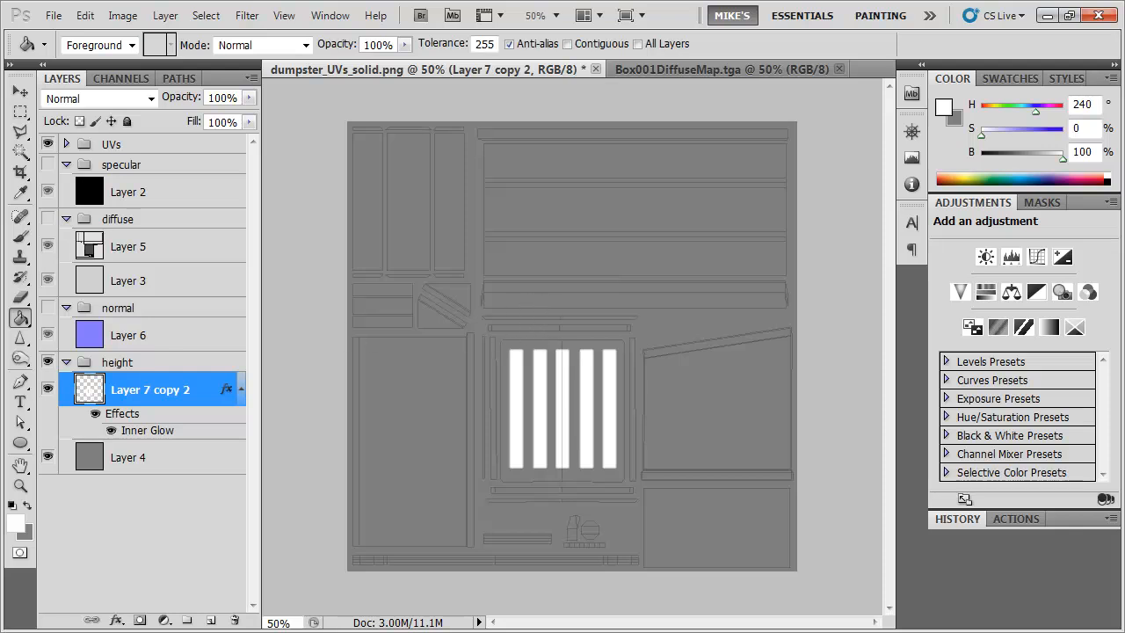
left_click(211, 620)
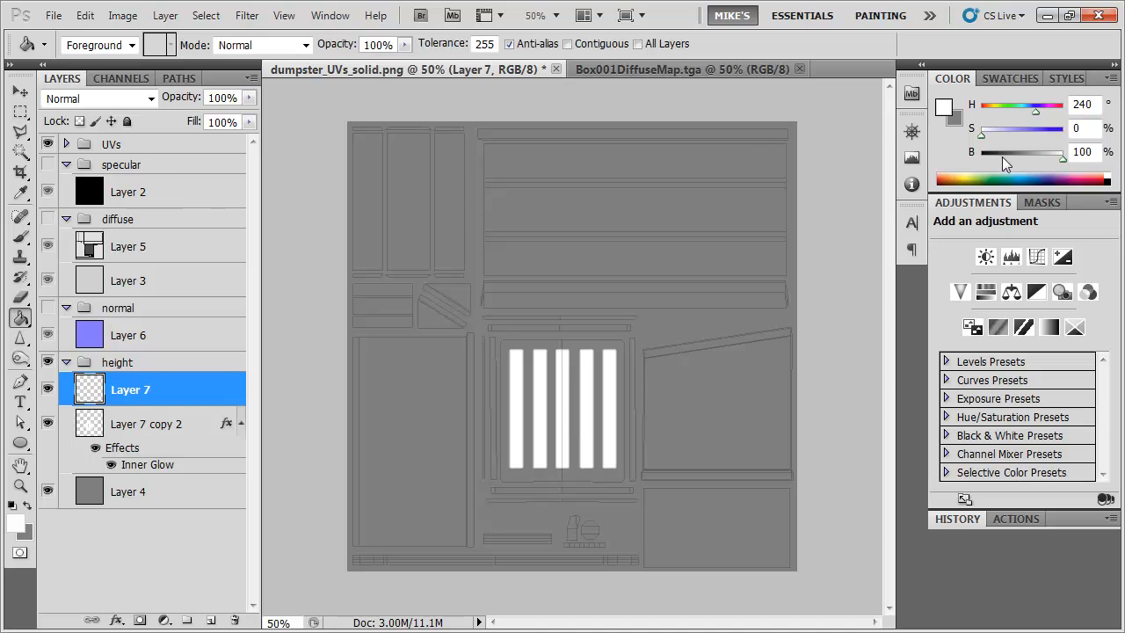
key("d")
key("x")
left_click(247, 15)
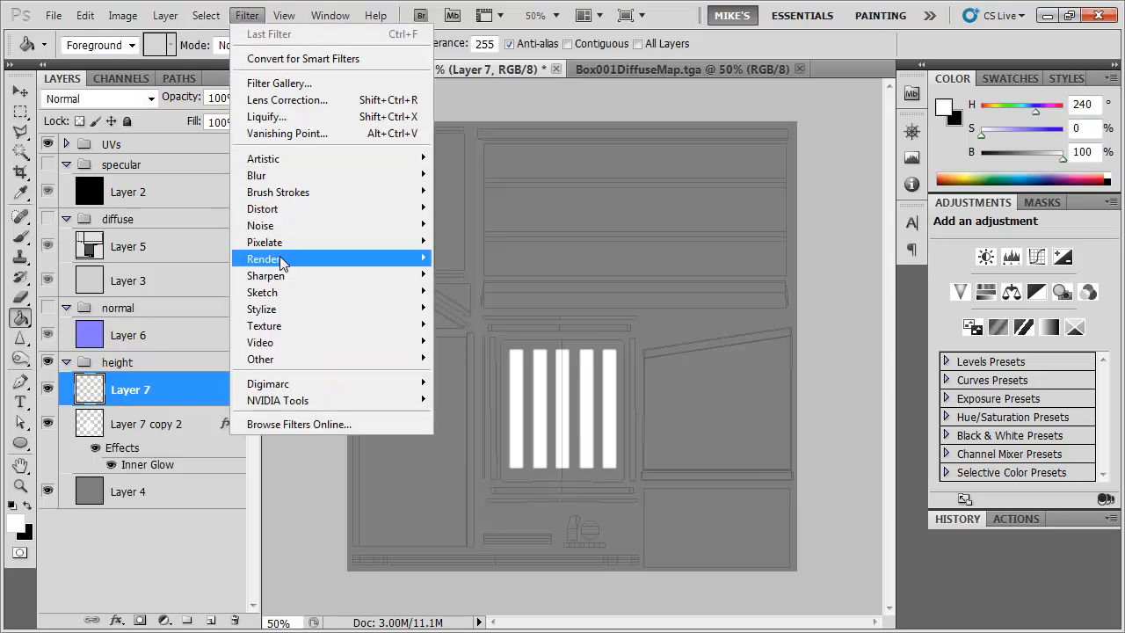
mouse_move(275, 259)
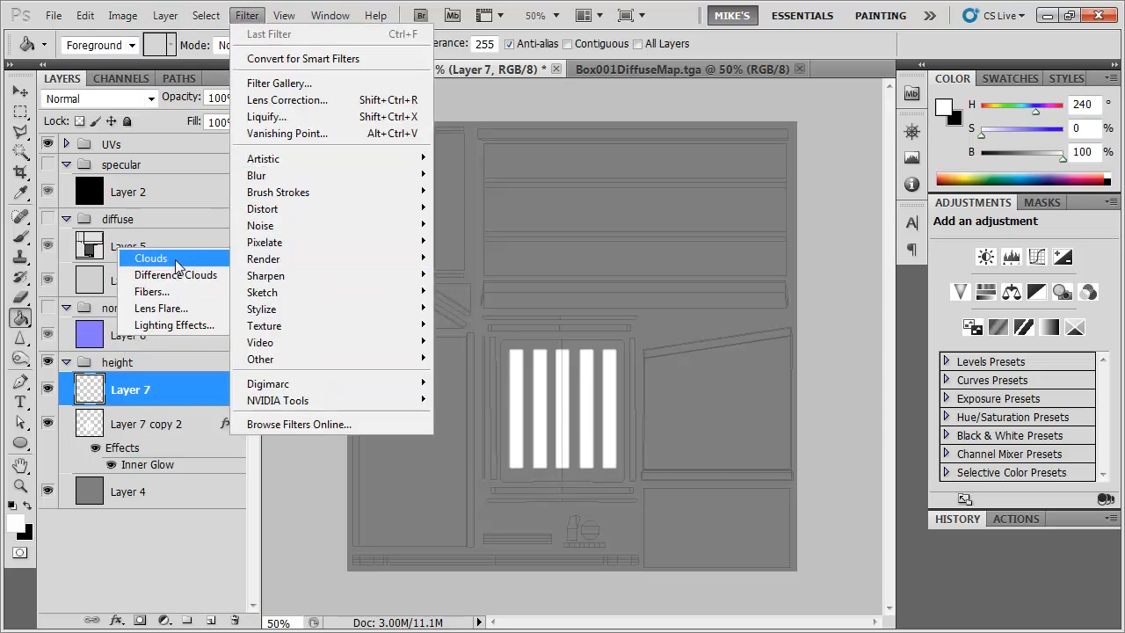
left_click(151, 258)
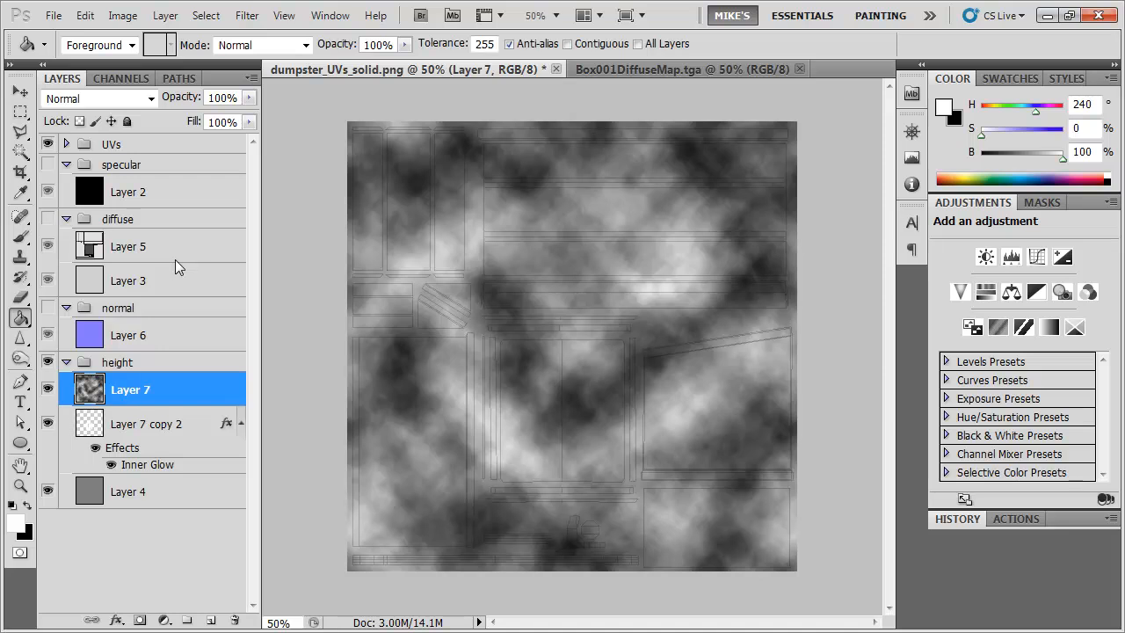
Apply a Gaussian Blur with a radius of 8.9 pixels to the clouds layer
left_click(247, 15)
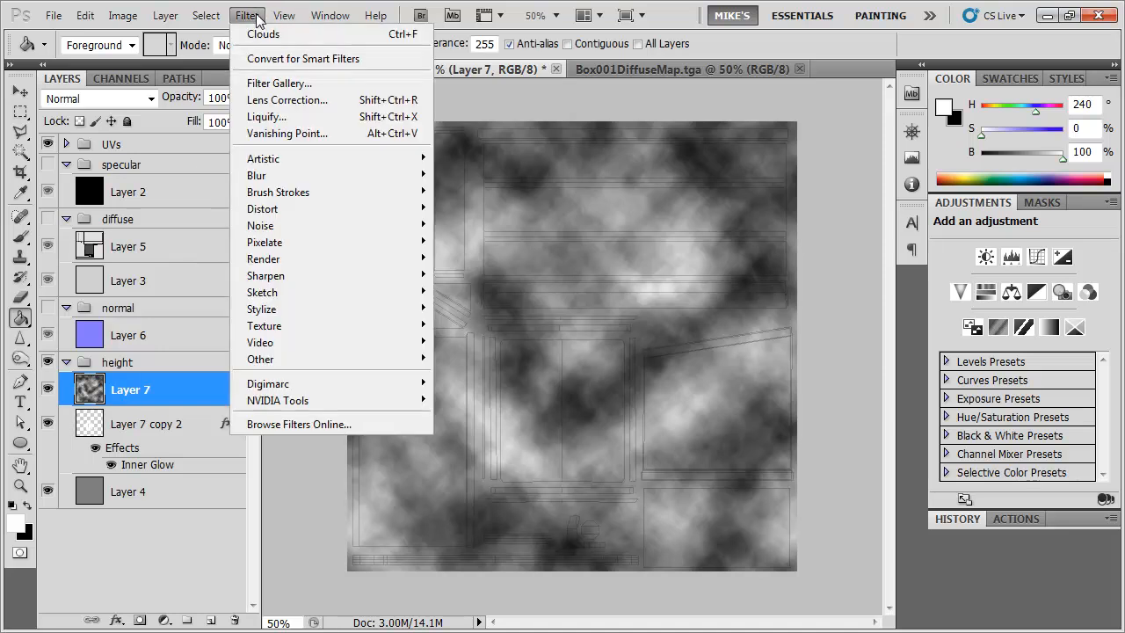
mouse_move(275, 175)
left_click(189, 241)
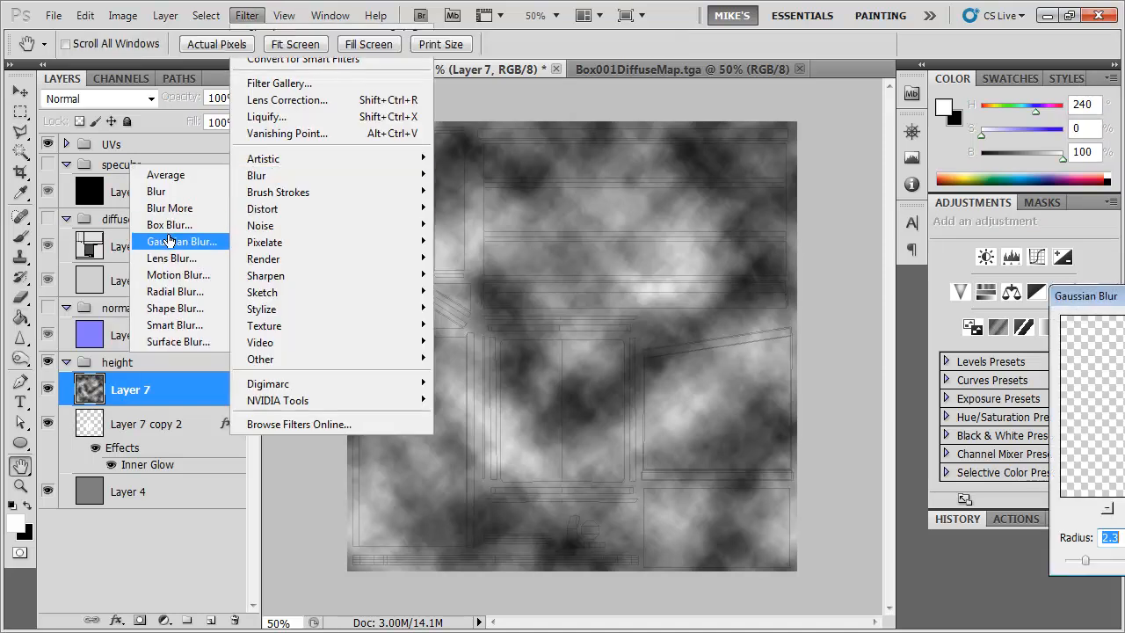
left_click_drag(1100, 288, 761, 192)
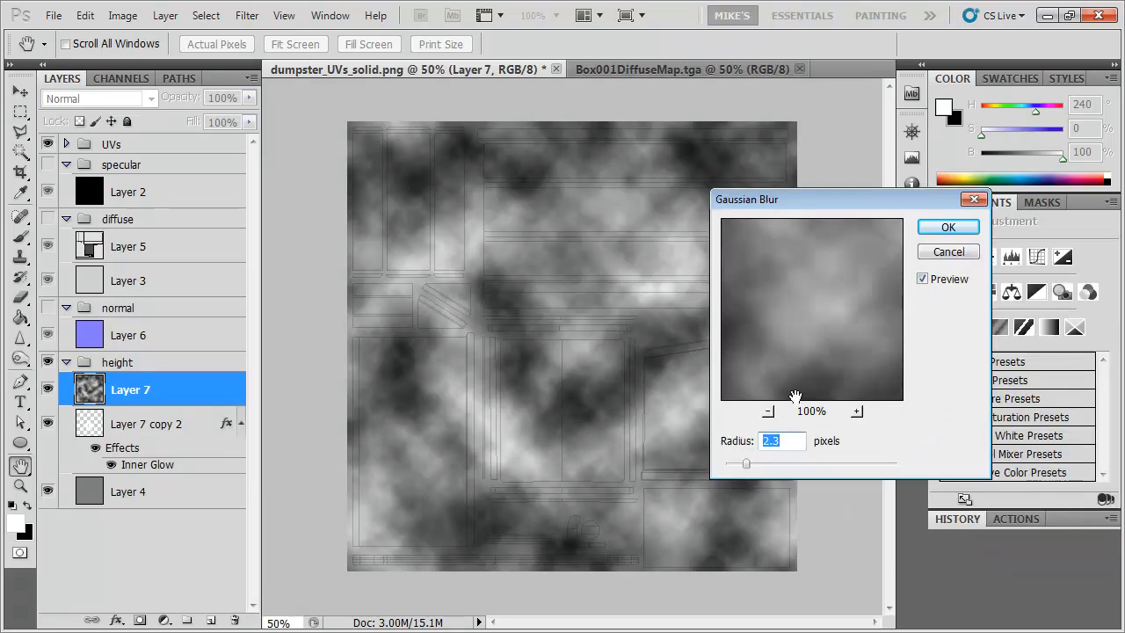
left_click_drag(756, 467, 761, 466)
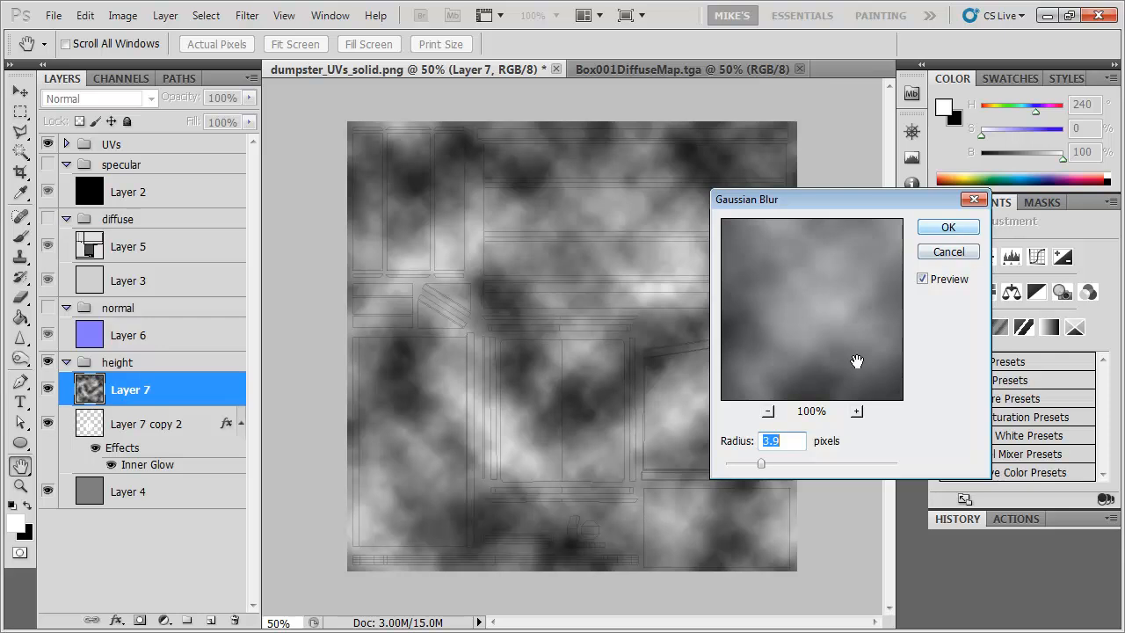
left_click_drag(772, 468, 791, 469)
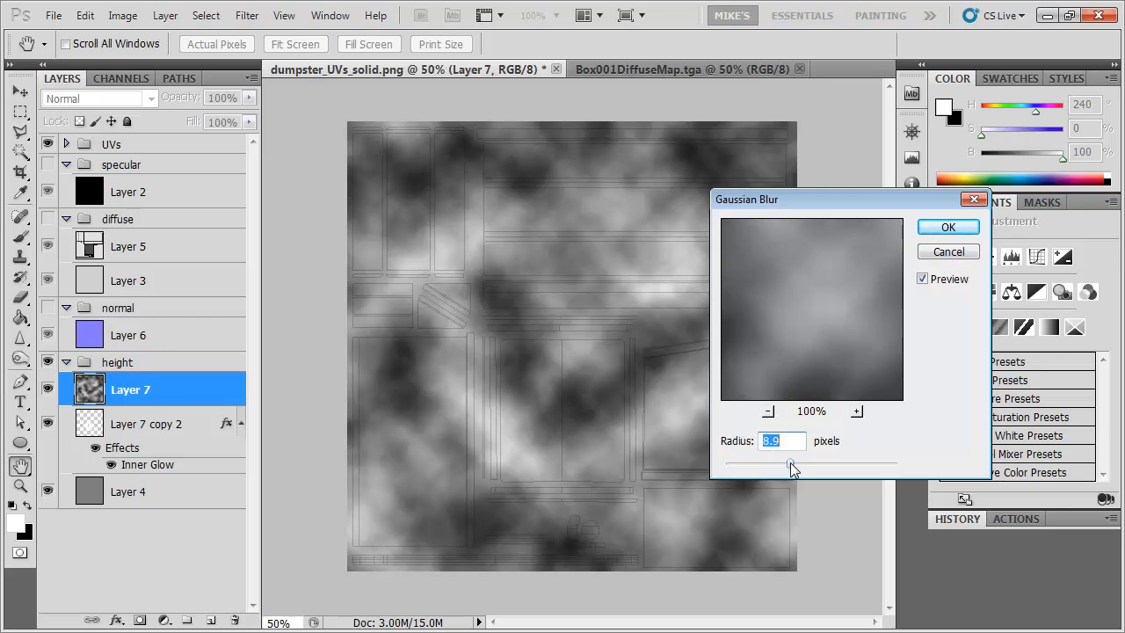
left_click(948, 227)
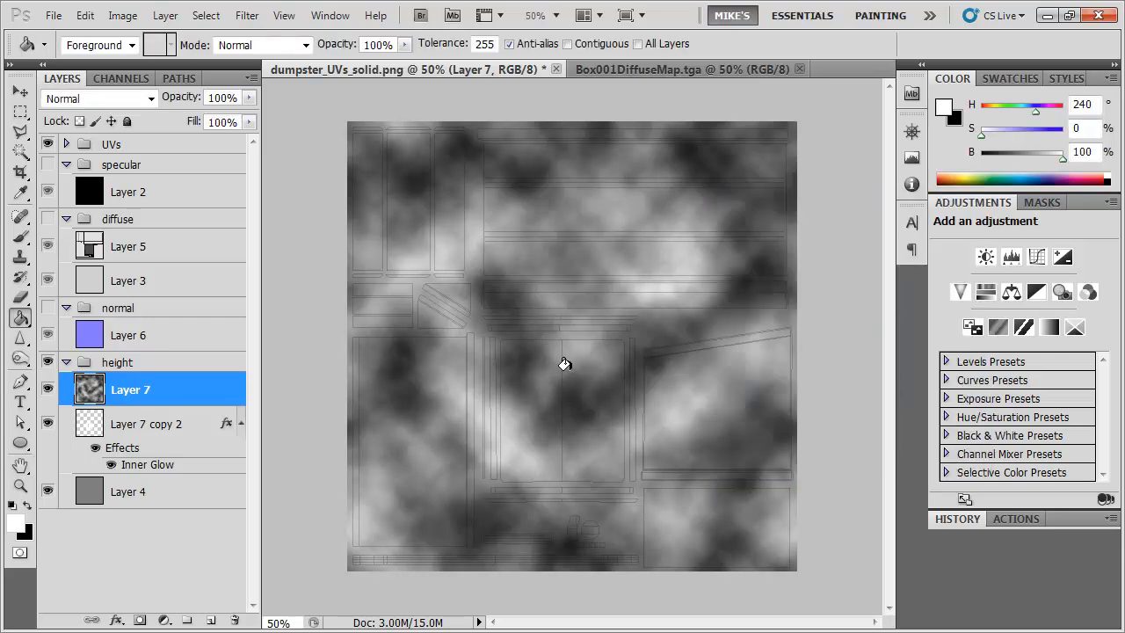
Lower the clouds layer's opacity to 13%, keeping its blend mode at Normal
left_click(158, 98)
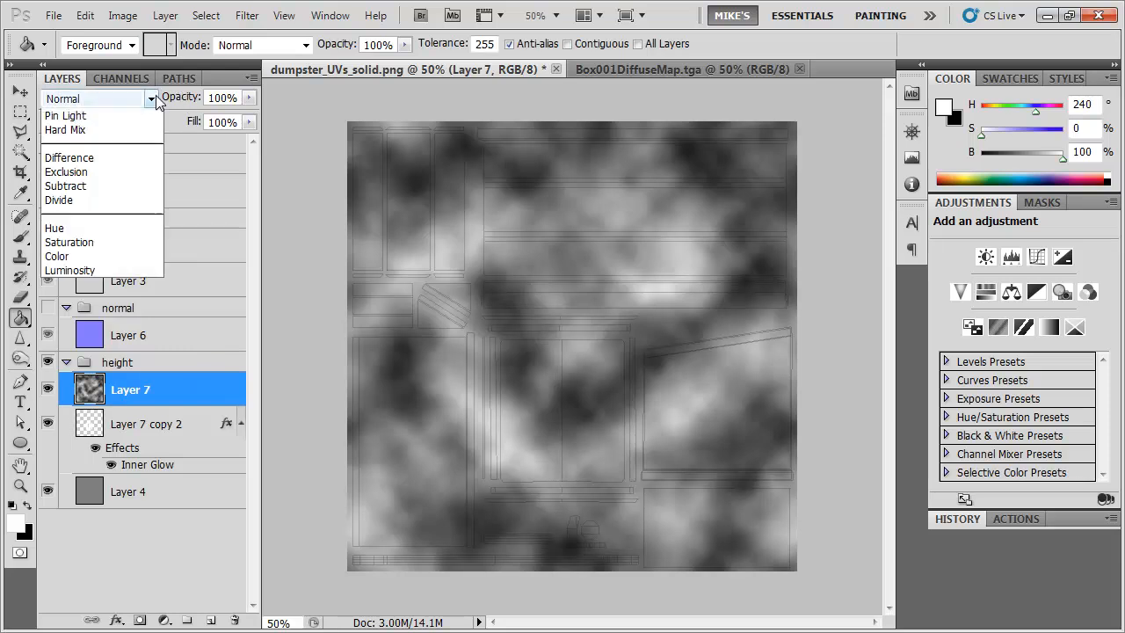
left_click(172, 100)
left_click_drag(173, 99, 112, 101)
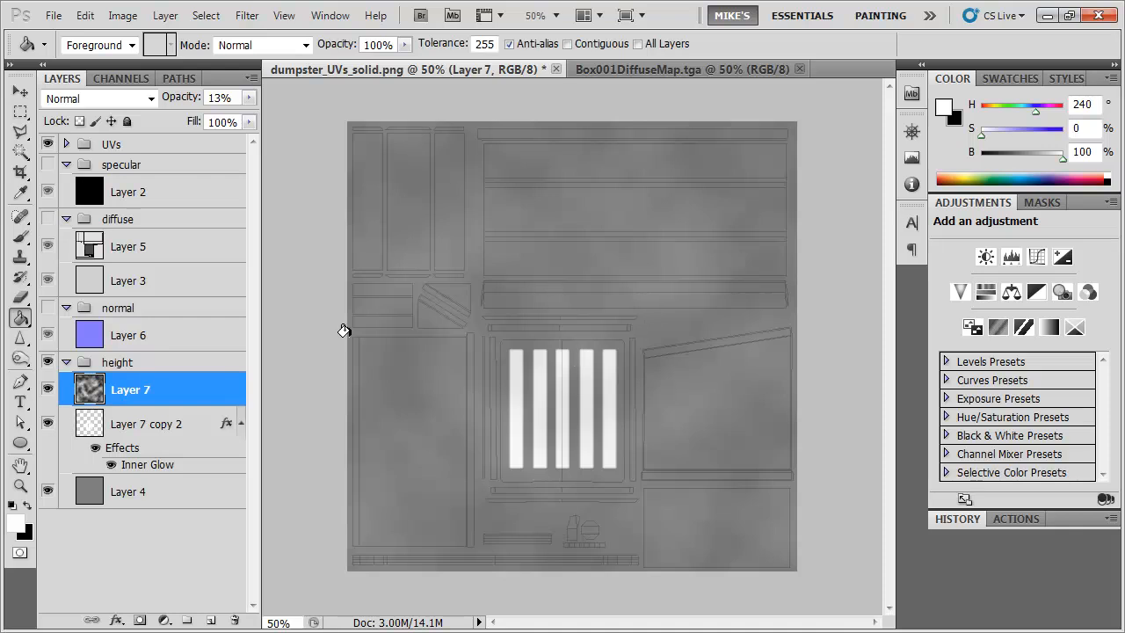
Add a new empty layer above the clouds layer and check the lid in the browser's dumpster reference photo
left_click(211, 620)
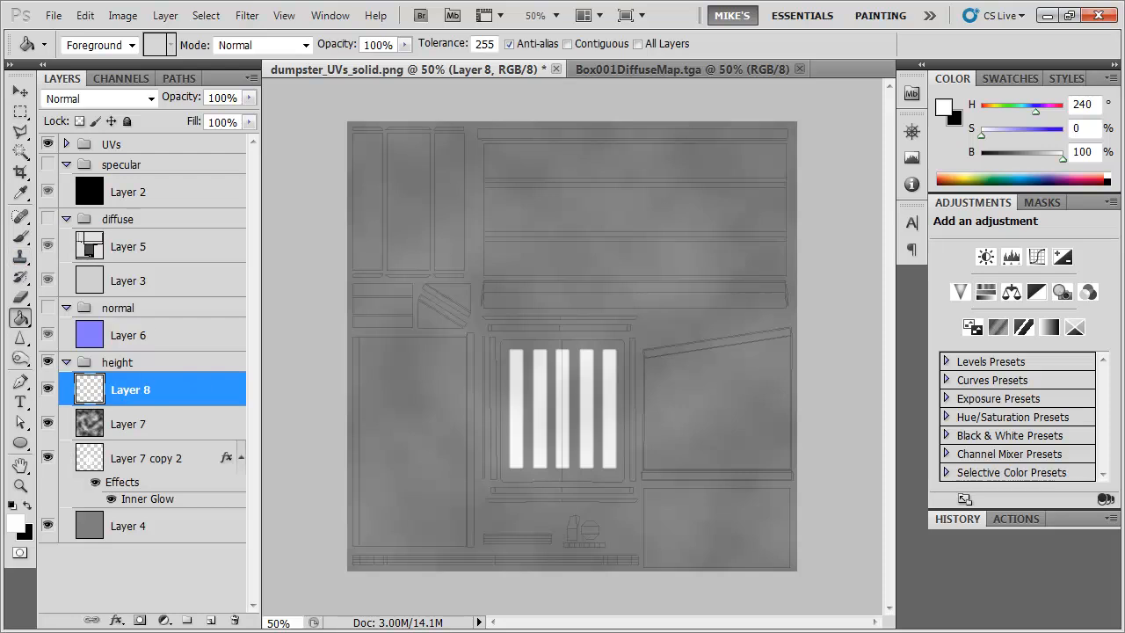
left_click_drag(0, 352, 616, 125)
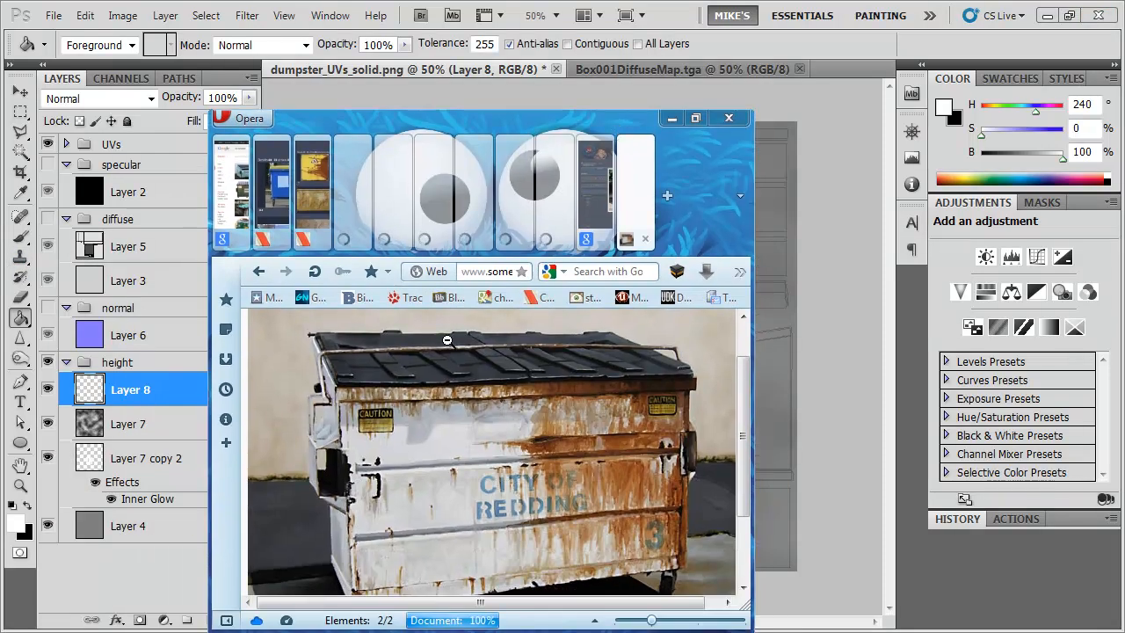
left_click(671, 118)
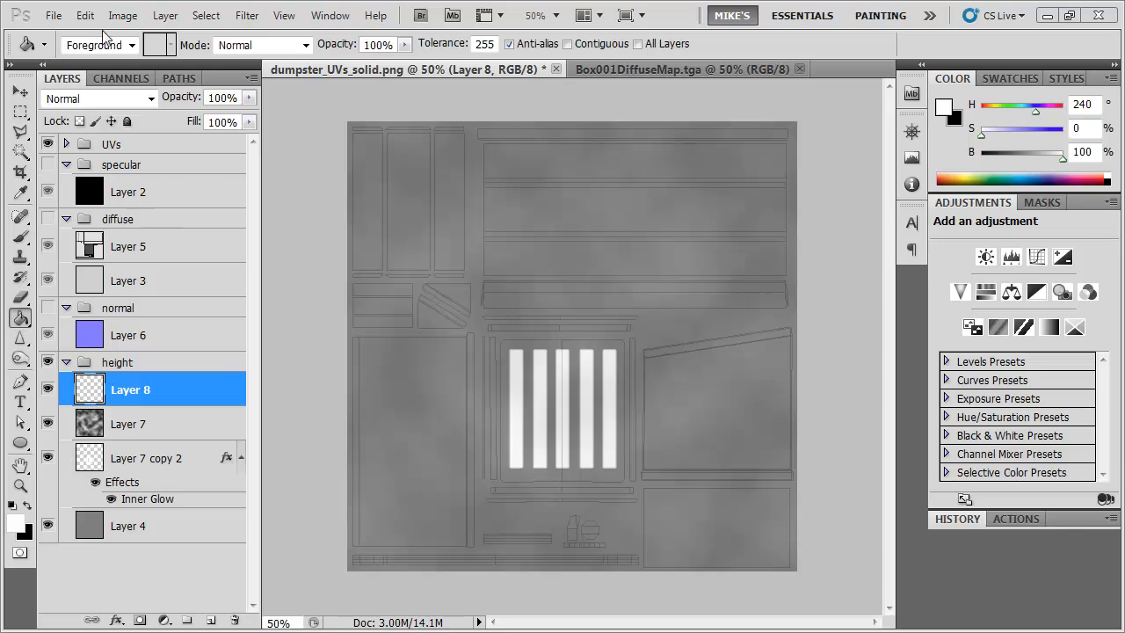
Activate the Brush tool with the soft round 80 px tip and enlarge it to 175 px
key("b")
key("bracketright")
key("bracketright")
key("bracketright")
right_click(585, 410)
left_click(659, 400)
left_click(659, 429)
left_click(508, 391)
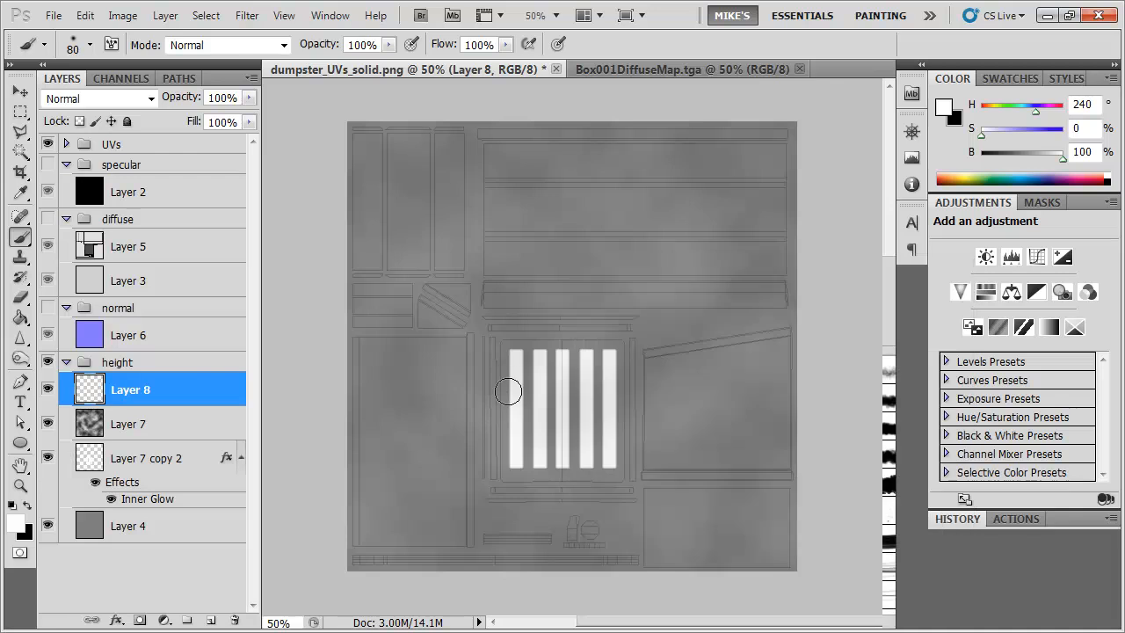
key("bracketright")
key("bracketright")
key("bracketright")
key("bracketright")
key("bracketright")
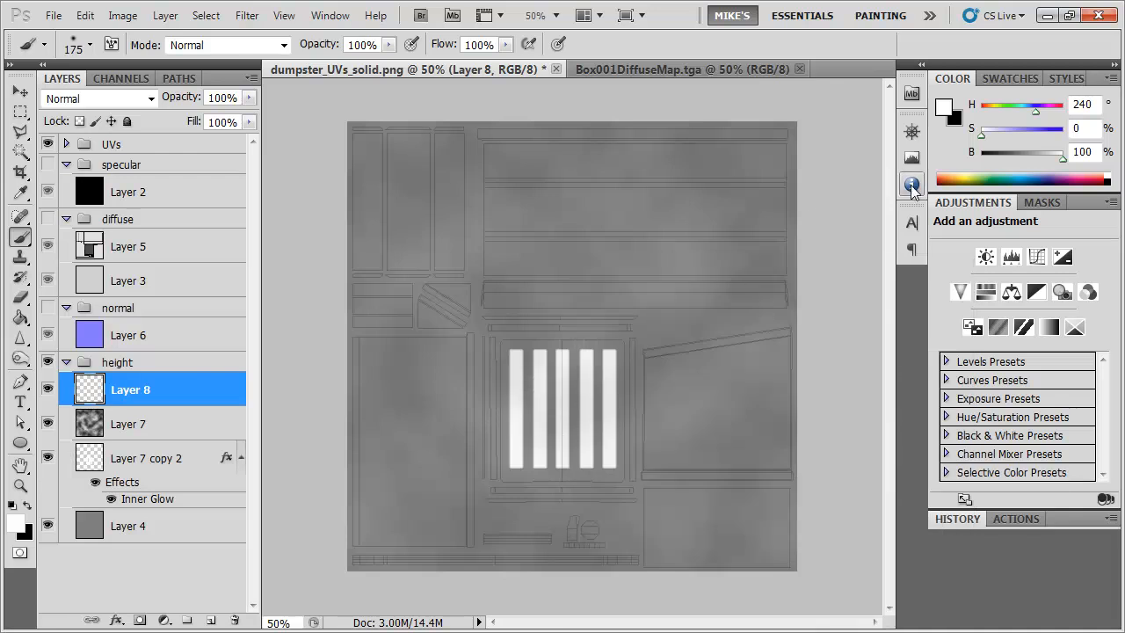
Make black the foreground colour, try a stroke over the middle of the lid strips, undo it and reduce the brush to 150 px
key("x")
left_click_drag(568, 383, 566, 408)
key("ctrl+z")
key("bracketright")
key("bracketleft")
key("bracketleft")
Try the 200 px textured brush tip across the lid strips and undo the stroke
right_click(572, 402)
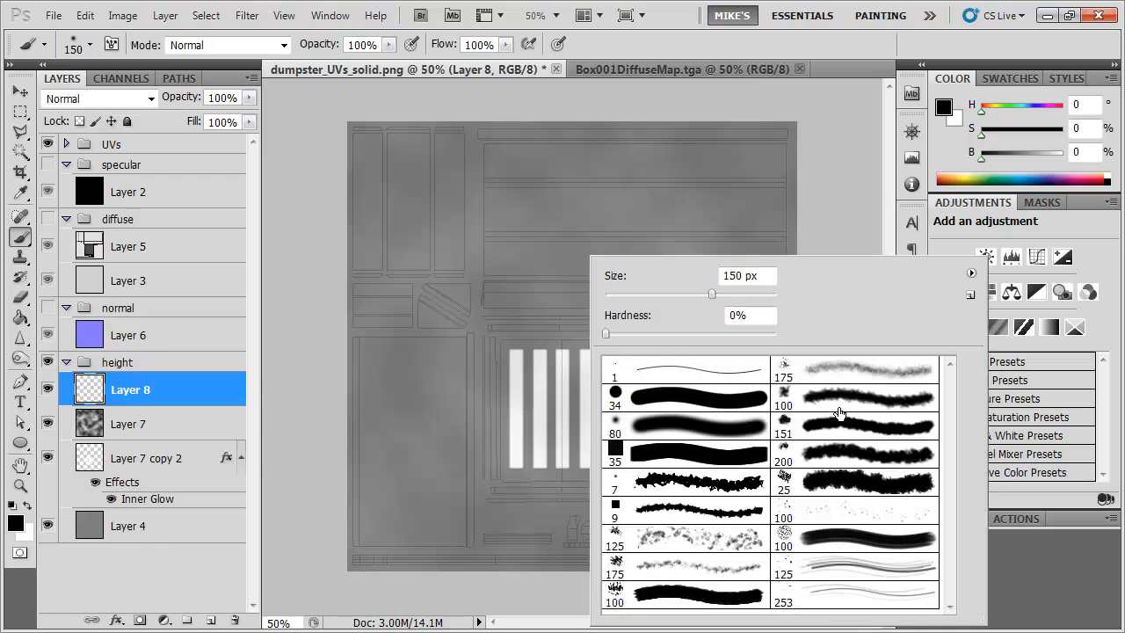
left_click(849, 451)
mouse_move(520, 387)
left_mouse_down()
mouse_move(525, 414)
mouse_move(575, 433)
left_mouse_up()
key("bracketright")
key("bracketright")
key("ctrl+z")
Choose the 100 px rough-edged brush tip, undo the trial stroke and lower the brush flow to 14%
right_click(566, 394)
left_click(861, 400)
key("ctrl+z")
left_click_drag(431, 44, 366, 46)
right_click(366, 45)
left_click(570, 421)
Enlarge the brush to 300 px and paint soft black shading over the middle of the lid strips
key("bracketright")
key("bracketright")
mouse_move(569, 397)
left_mouse_down()
mouse_move(546, 423)
mouse_move(532, 395)
mouse_move(565, 441)
mouse_move(588, 450)
mouse_move(579, 421)
mouse_move(566, 441)
mouse_move(552, 429)
mouse_move(537, 378)
mouse_move(526, 448)
mouse_move(585, 439)
mouse_move(567, 370)
mouse_move(580, 363)
mouse_move(536, 376)
mouse_move(572, 381)
mouse_move(603, 559)
mouse_move(553, 485)
mouse_move(571, 432)
mouse_move(646, 426)
left_mouse_up()
key("ctrl+z")
key("bracketright")
key("bracketright")
key("bracketright")
key("bracketright")
left_click_drag(530, 410, 600, 419)
Reduce the opacity of the black shading layer to 47% and of the lid strips layer to 33%
left_click_drag(180, 98, 128, 91)
left_click(162, 461)
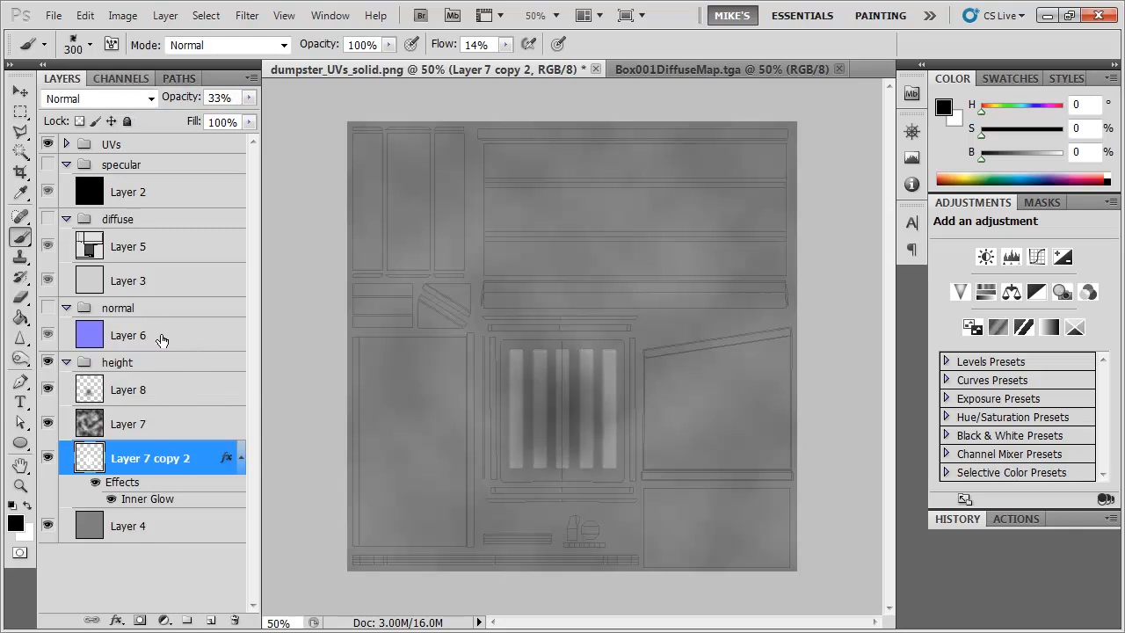
Rename the strips layer as "lid slats" and the clouds layer as "bumpiness"
double_click(167, 458)
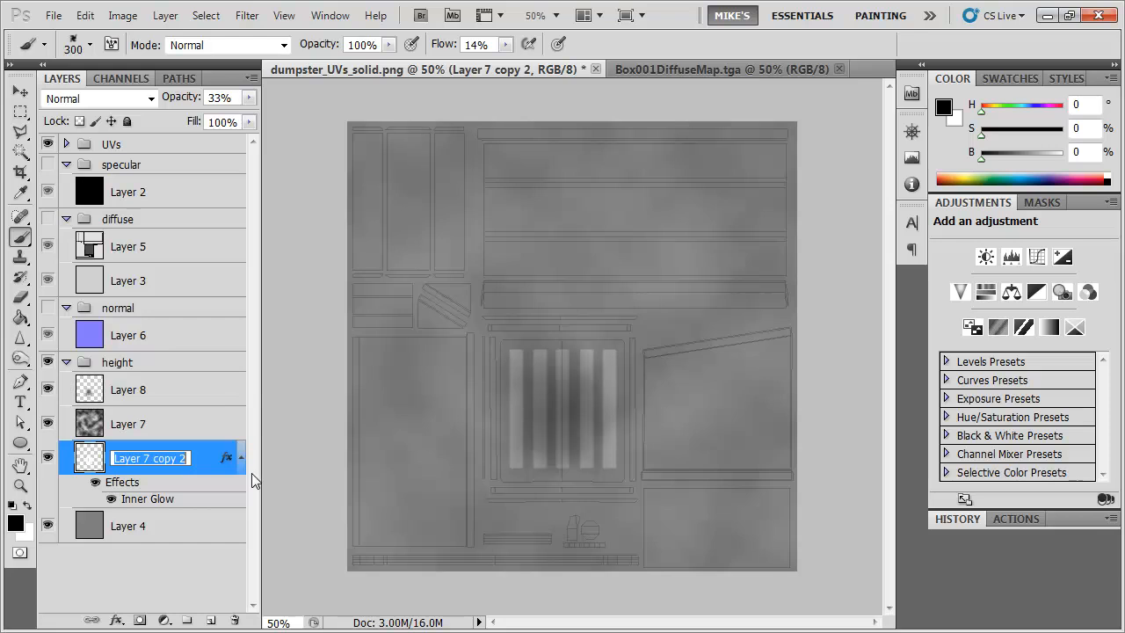
type("lid slats")
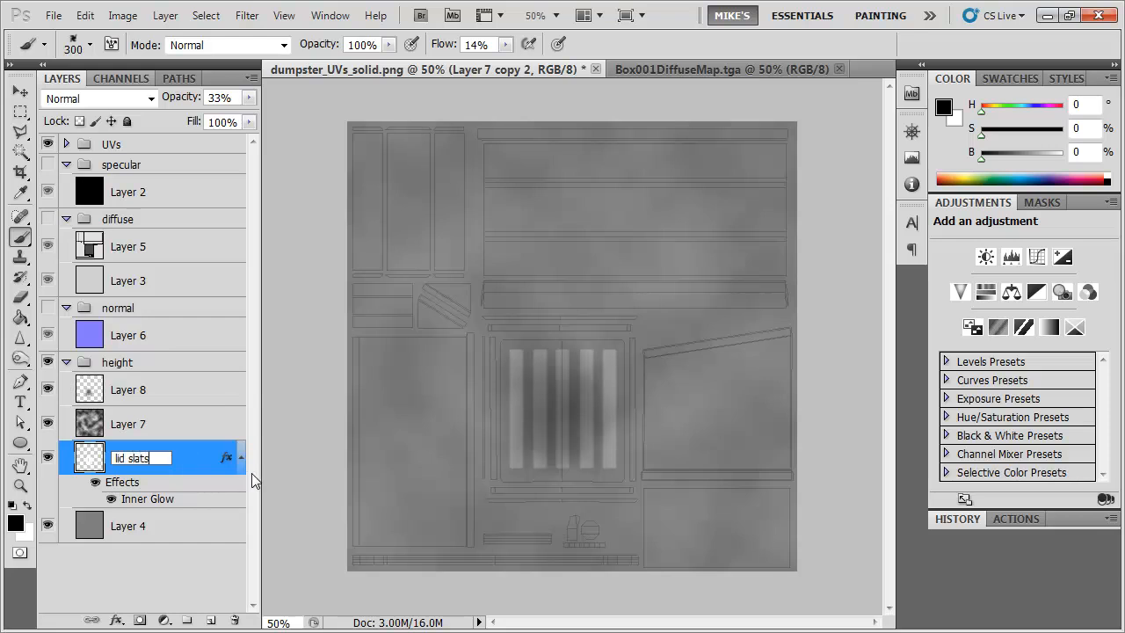
key("Return")
double_click(140, 425)
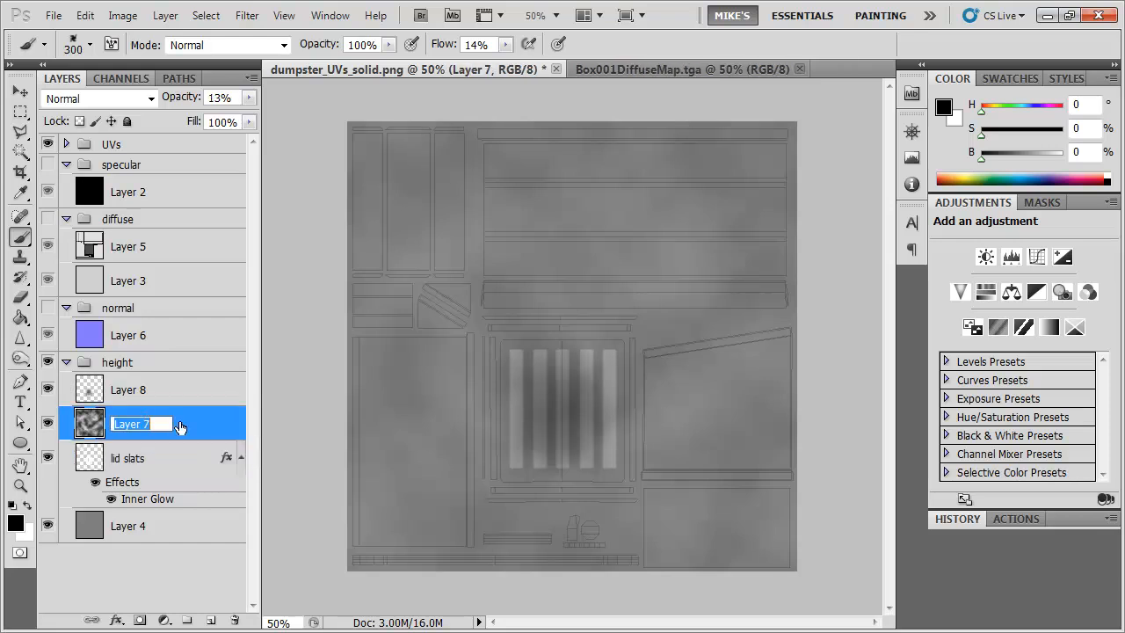
type("bumpiness")
key("Return")
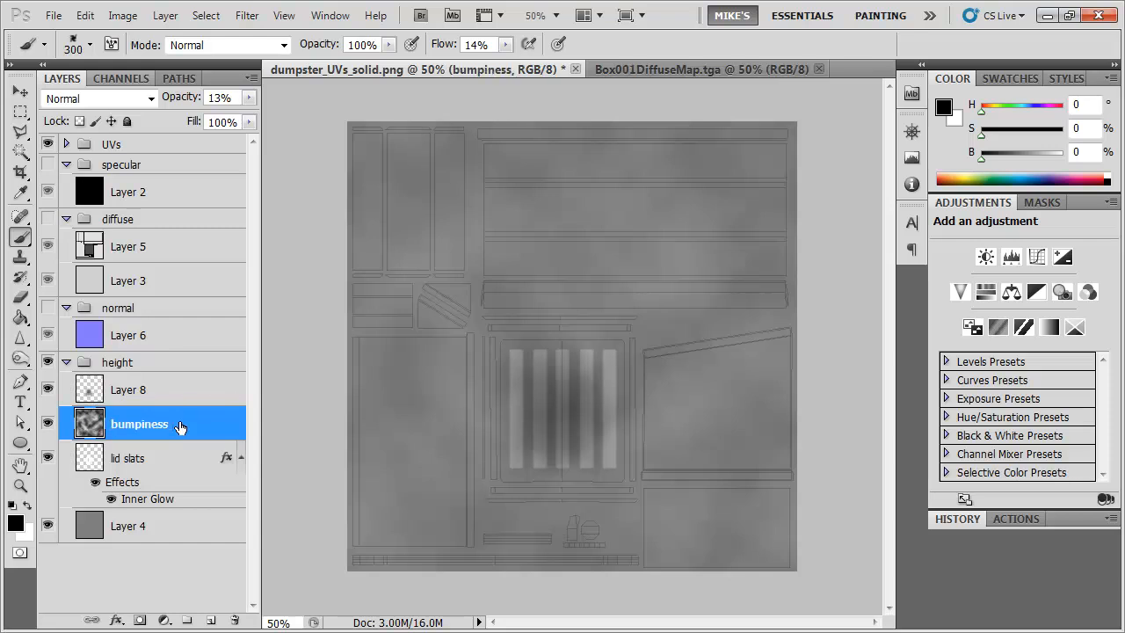
Rename the black shading layer as "lid sag" and move it below the bumpiness layer
double_click(132, 394)
type("lid sag")
key("Return")
left_click_drag(222, 395, 216, 449)
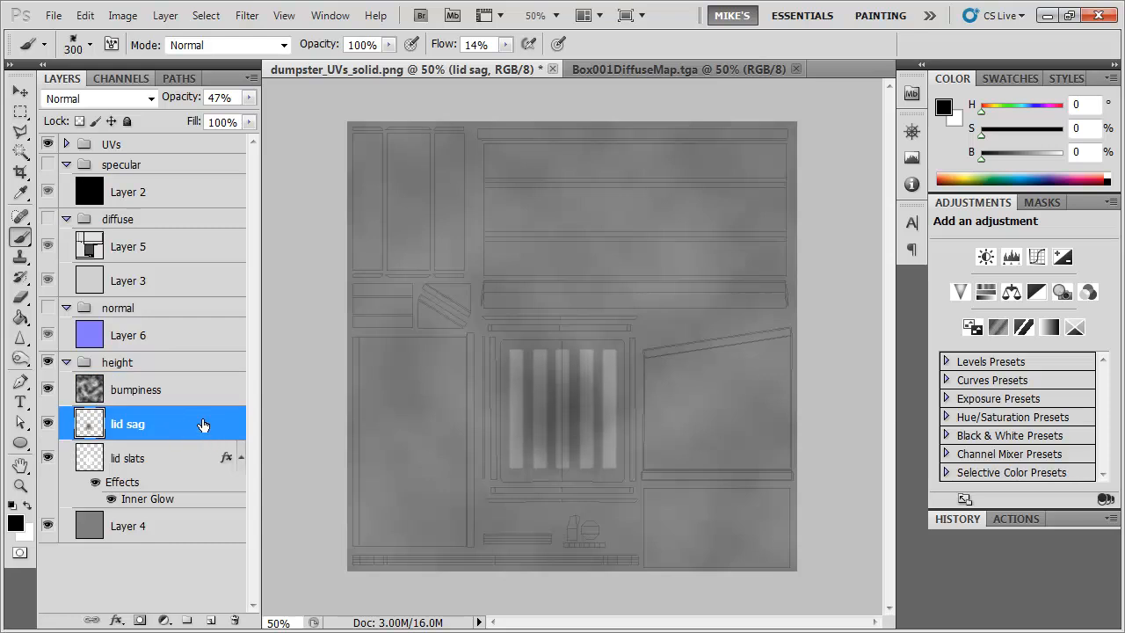
Hide the UVs group, copy the whole merged height image and paste it above Layer 6 in the normal group
left_click(48, 144)
key("ctrl+a")
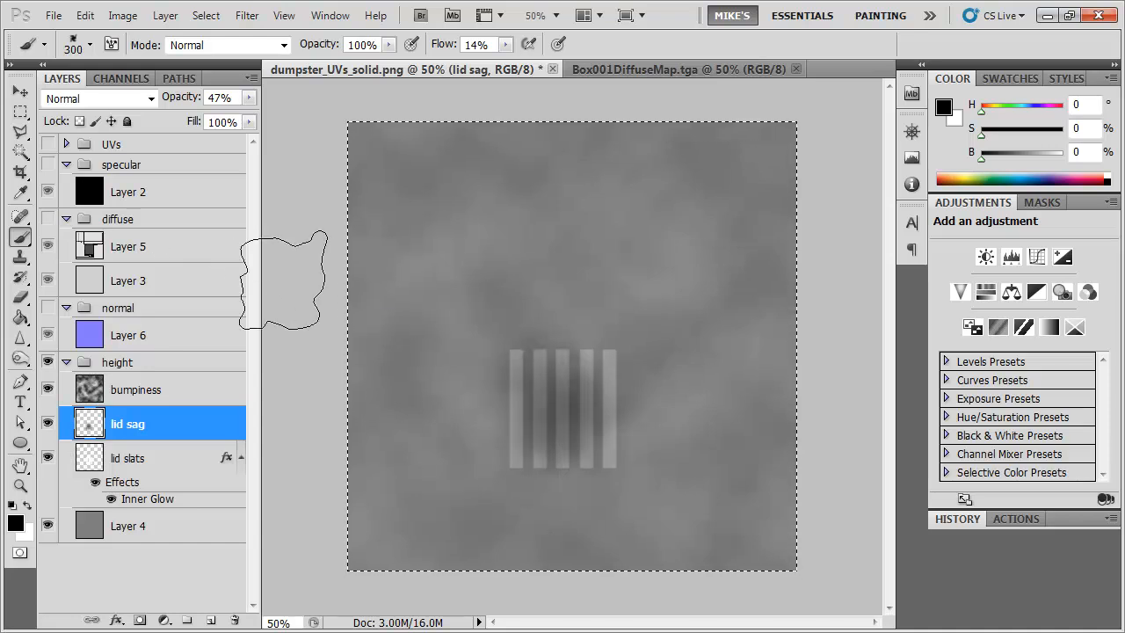
left_click(194, 346)
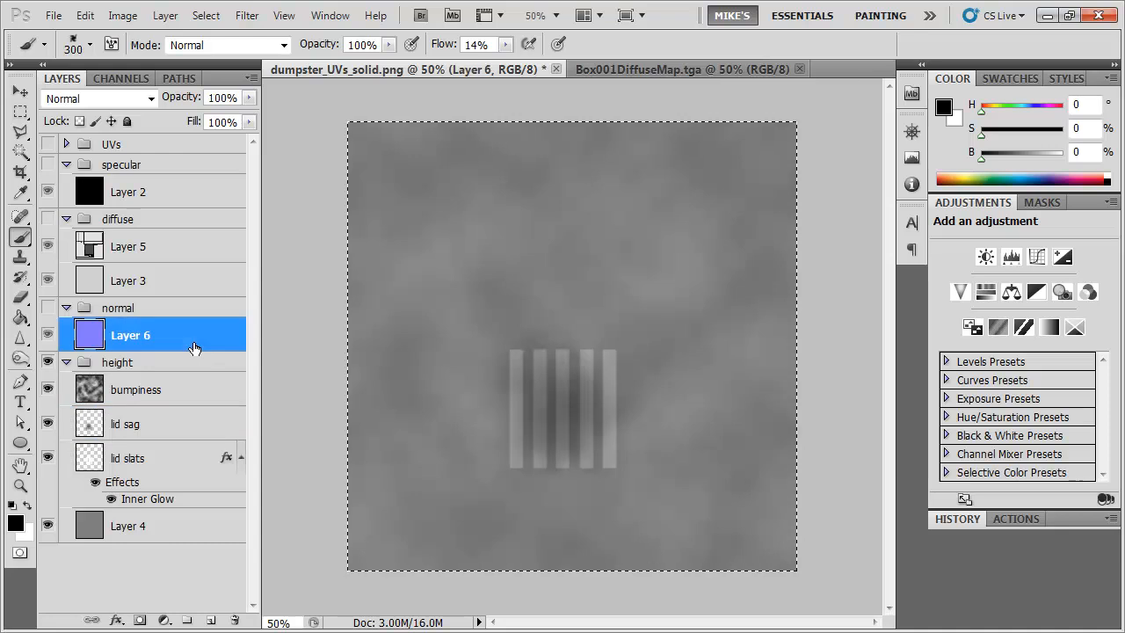
key("ctrl+shift+c")
key("ctrl+v")
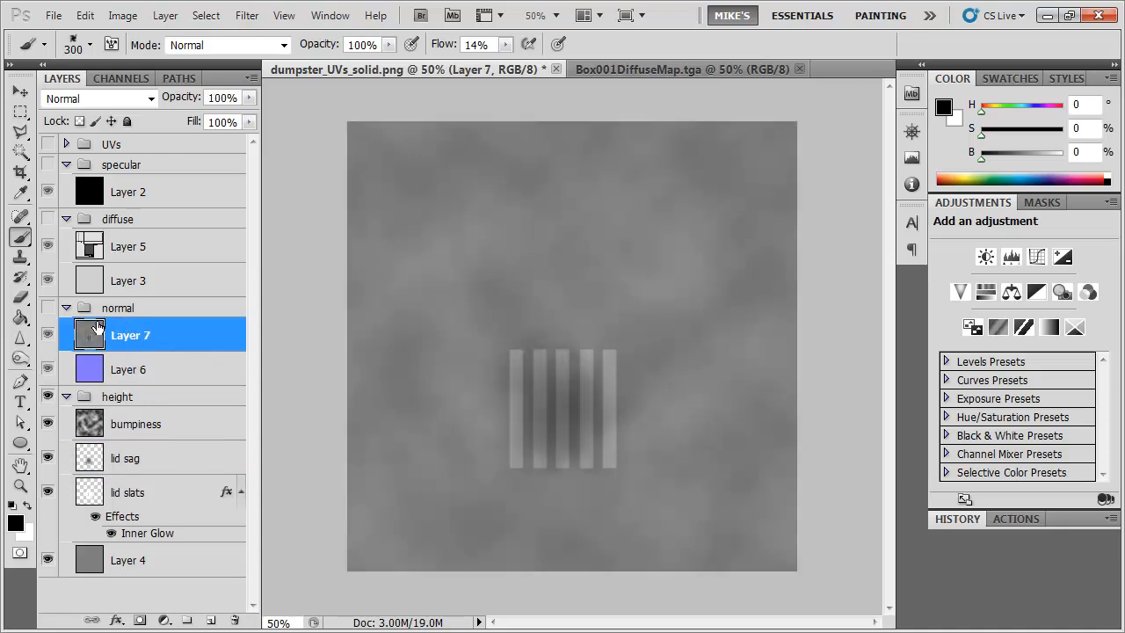
Show the normal group instead of the height group and compare the pasted height image with the flat blue layer
left_click(49, 397)
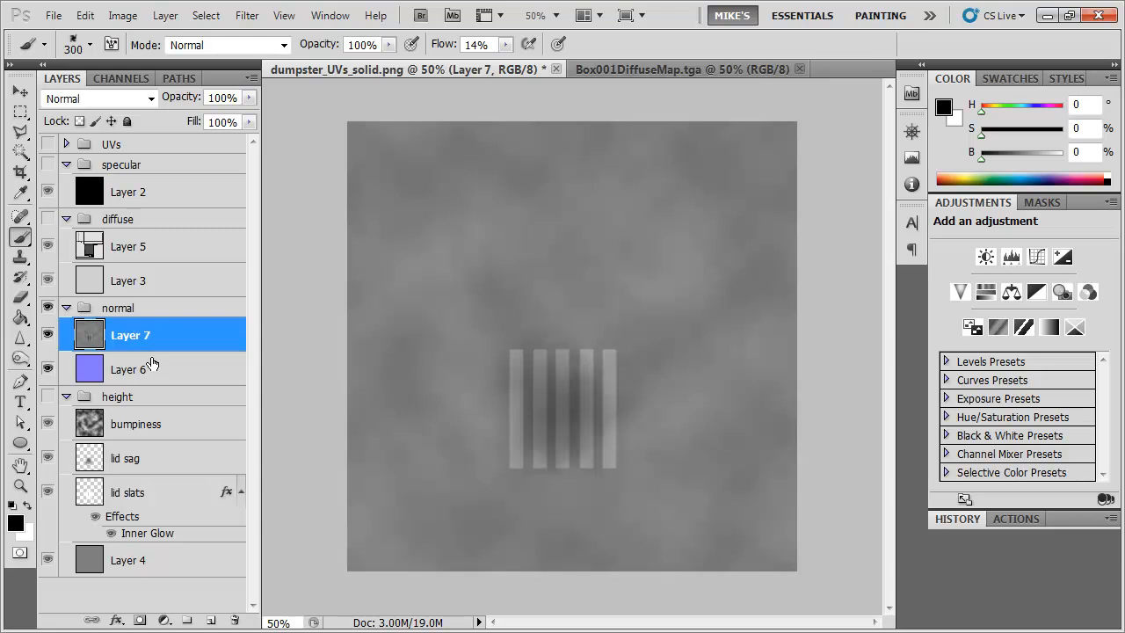
left_click(48, 335)
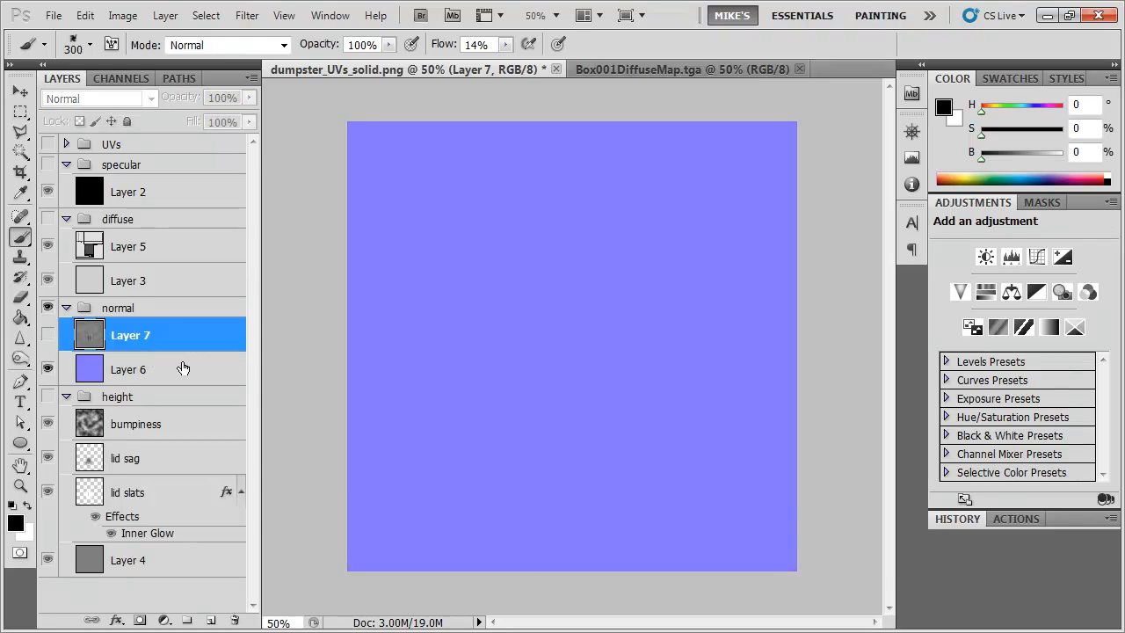
left_click(48, 335)
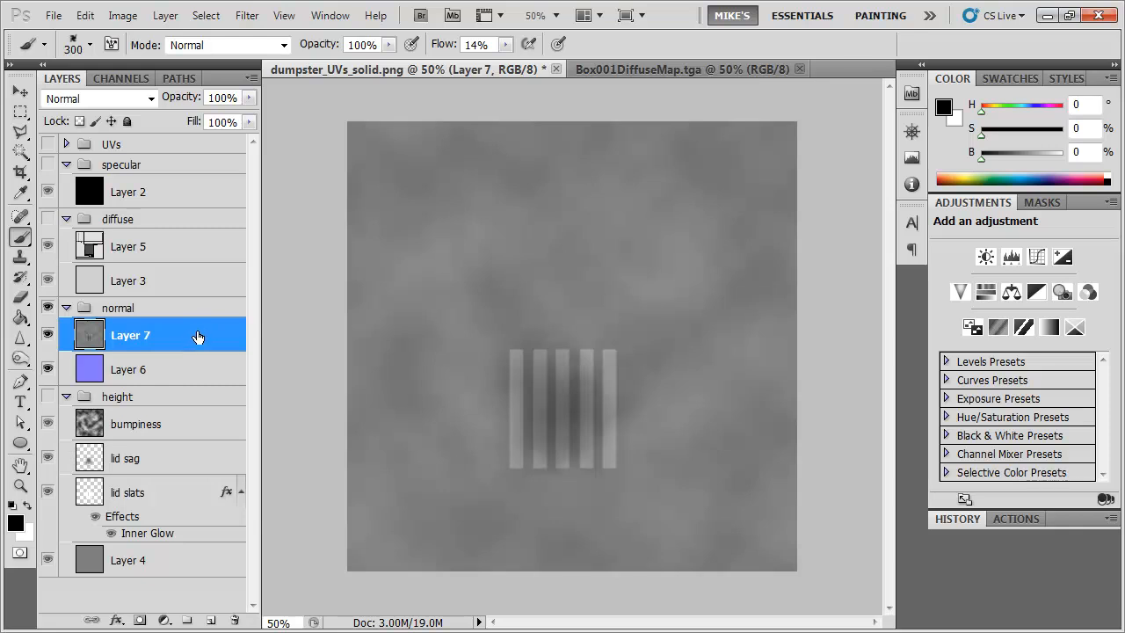
Look up the NVIDIA NormalMapFilter among the filters without applying it
left_click(290, 17)
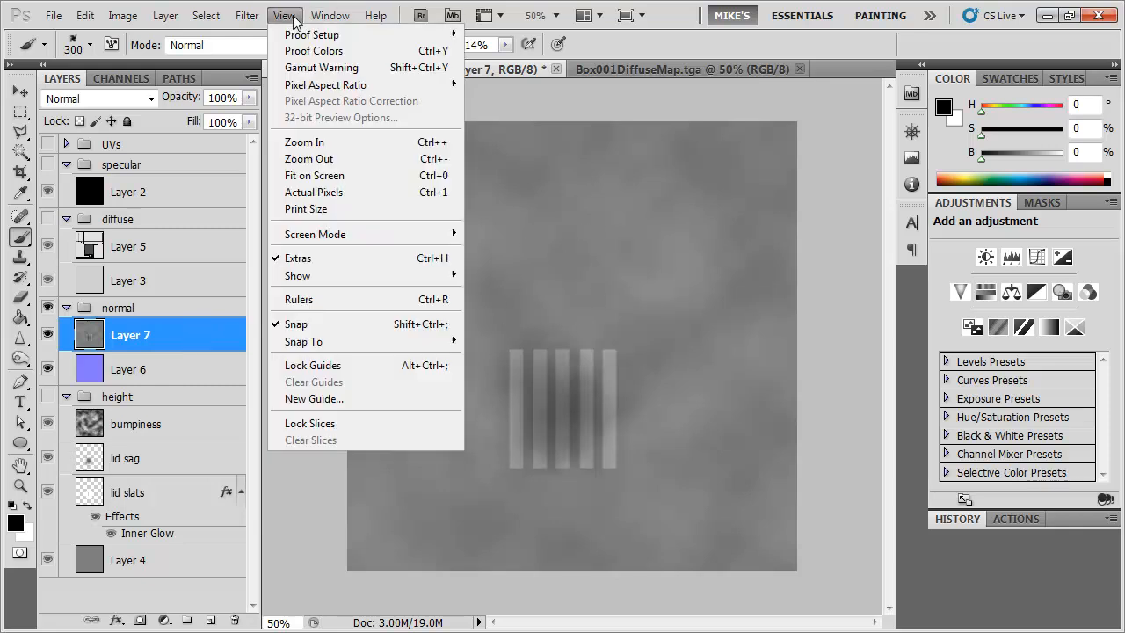
mouse_move(246, 16)
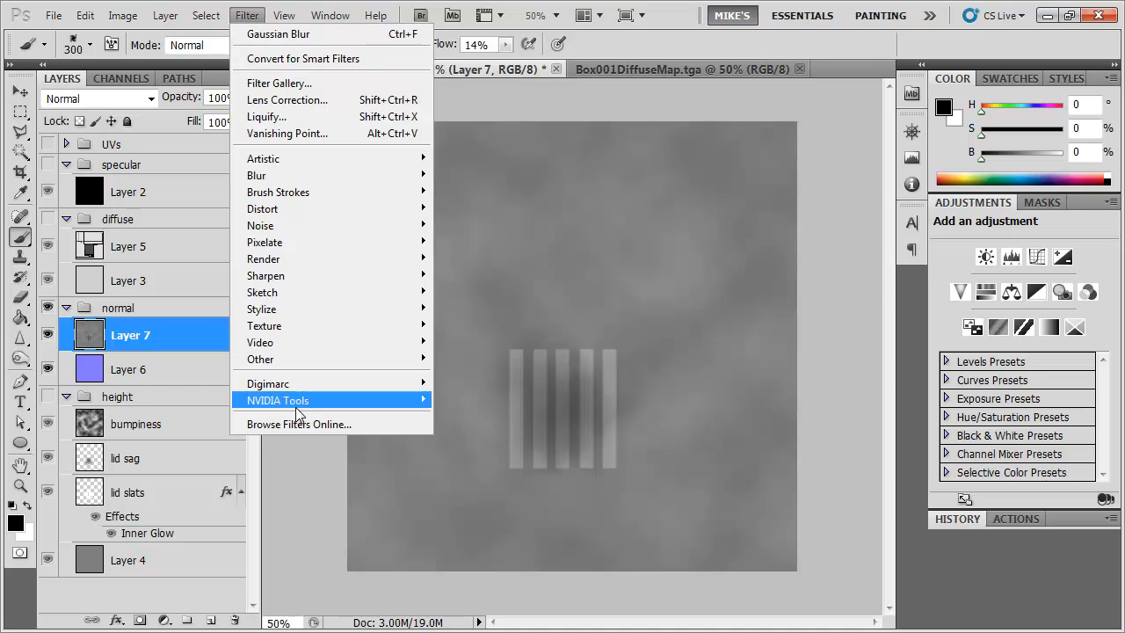
mouse_move(296, 402)
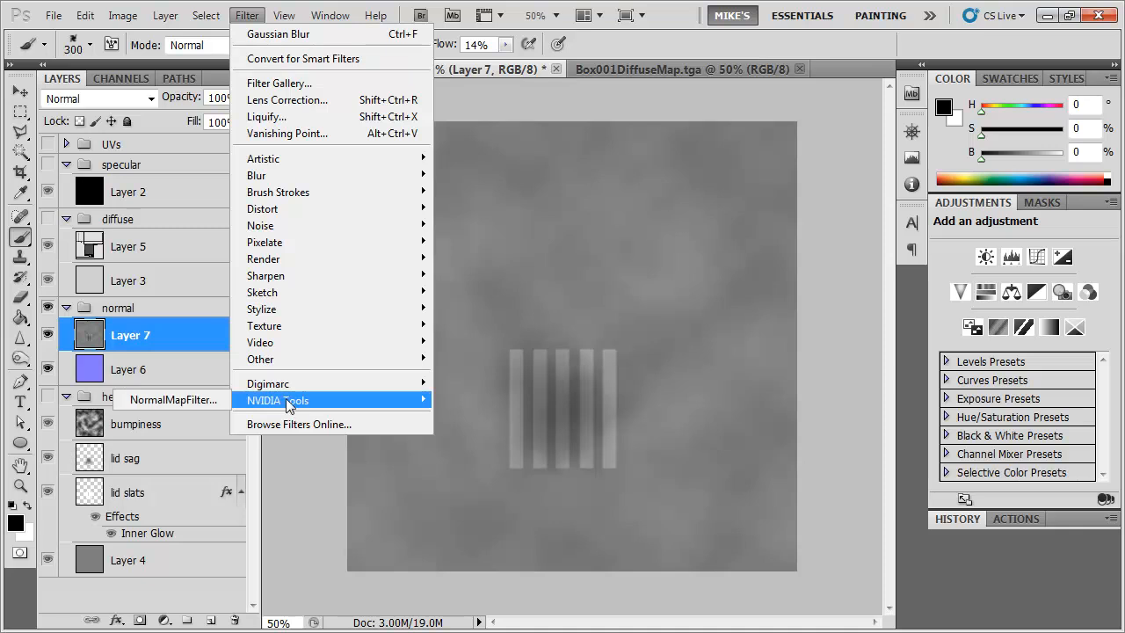
left_click(251, 14)
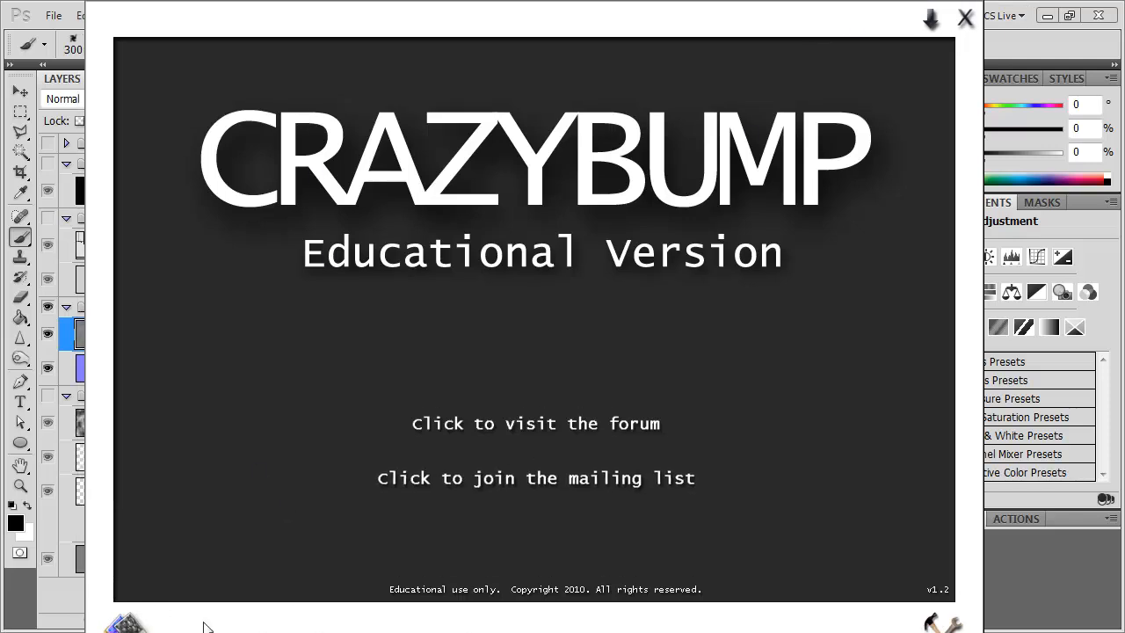
Copy the entire pasted height image from Photoshop and open it in CrazyBump as a heightmap from the clipboard
left_click(127, 624)
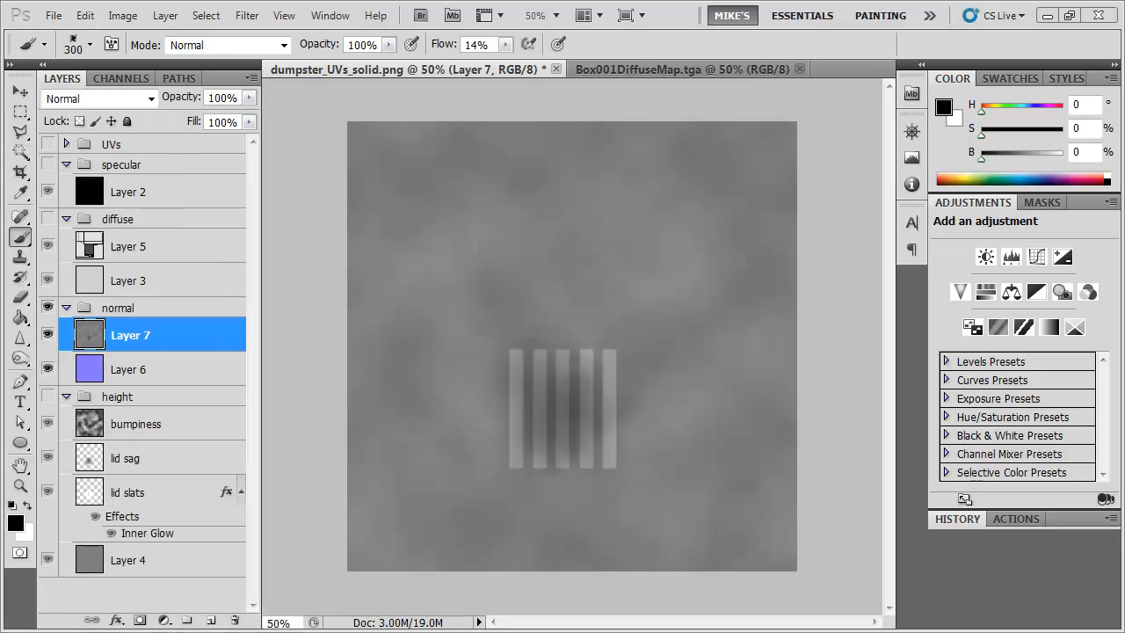
key("ctrl+a")
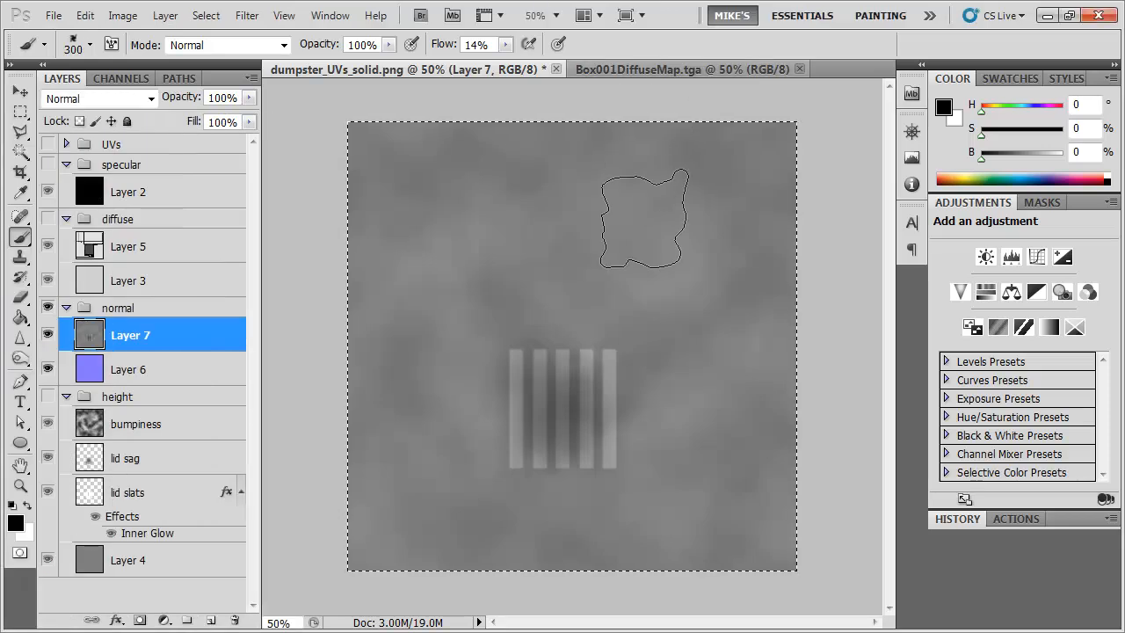
left_click_drag(0, 158, 425, 54)
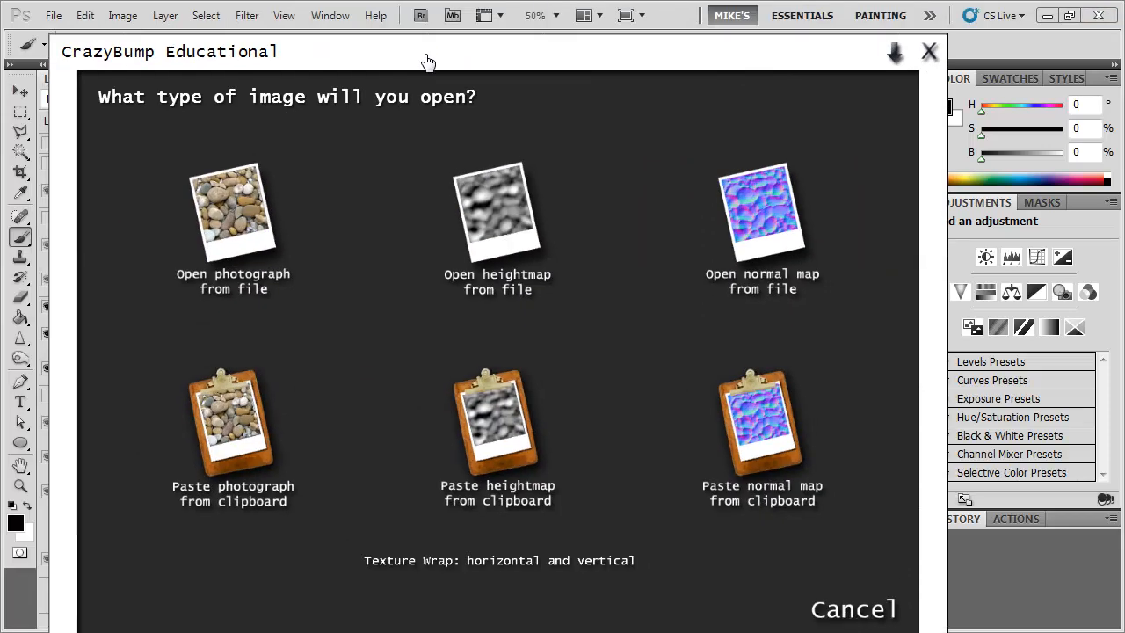
left_click(511, 421)
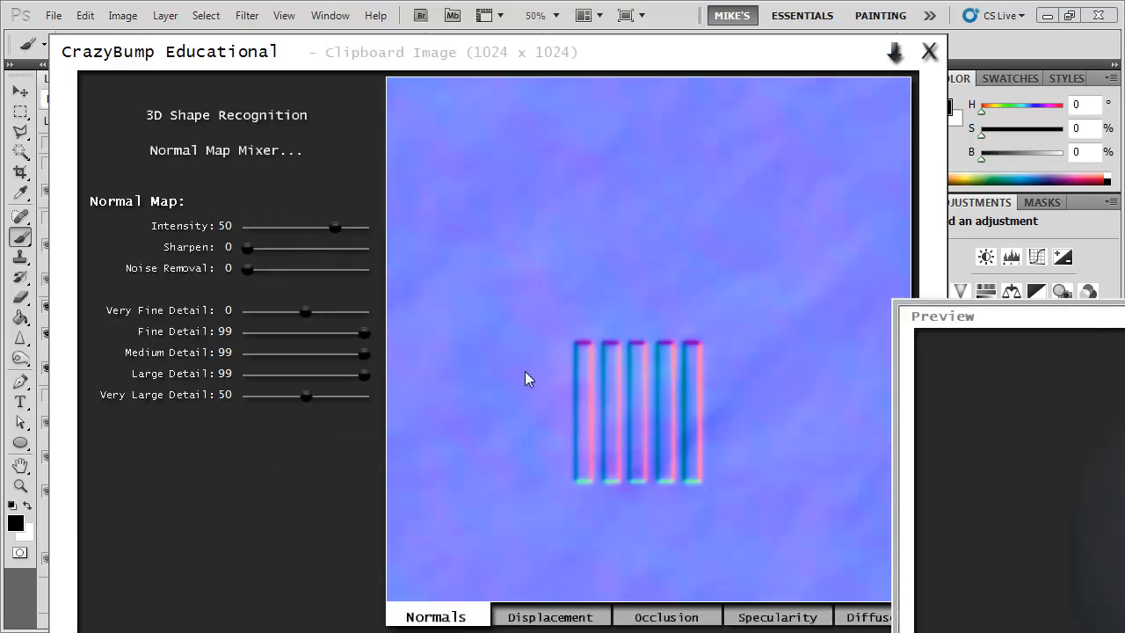
Arrange the CrazyBump and Preview windows side by side and examine the generated normal map on the preview ball
left_click_drag(597, 56, 269, 50)
left_click_drag(1026, 356, 711, 218)
left_click_drag(956, 330, 924, 360)
left_click_drag(1017, 364, 812, 222)
left_click_drag(1047, 473, 1090, 530)
left_click_drag(978, 379, 841, 451)
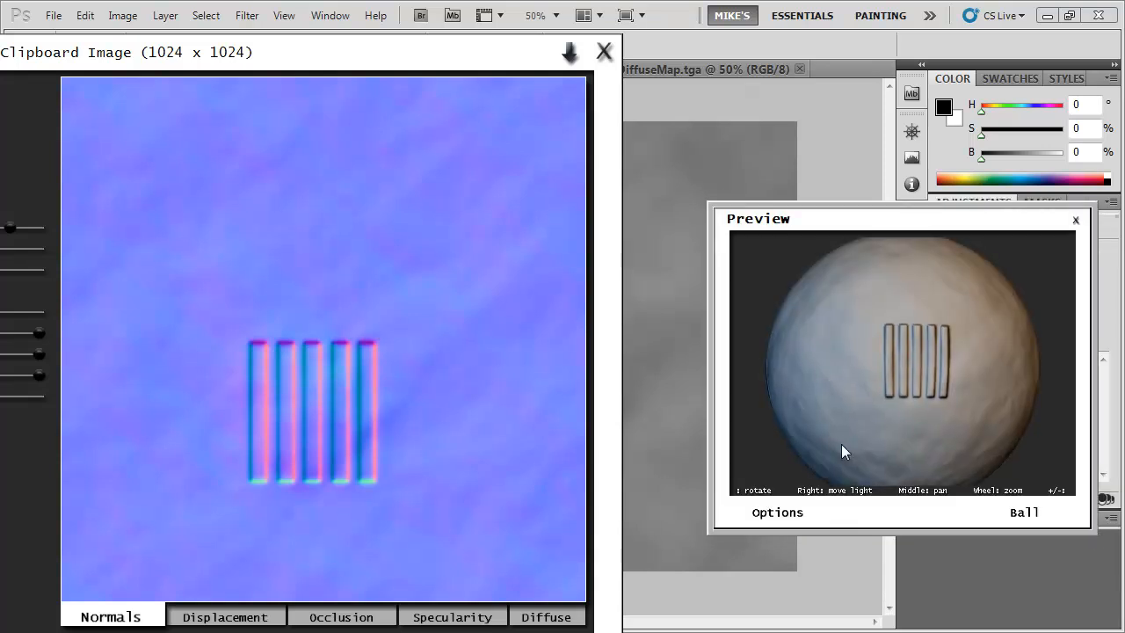
left_click_drag(334, 66, 560, 41)
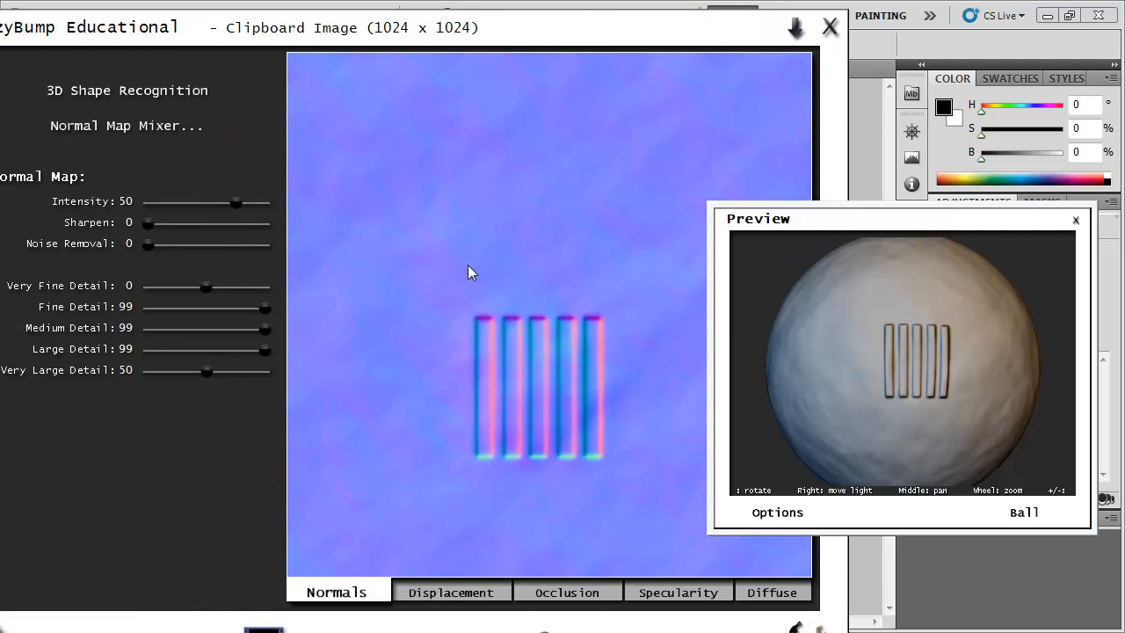
Set the normal map's Very Large Detail and Large Detail to 0
left_click(147, 371)
left_click_drag(195, 356, 146, 354)
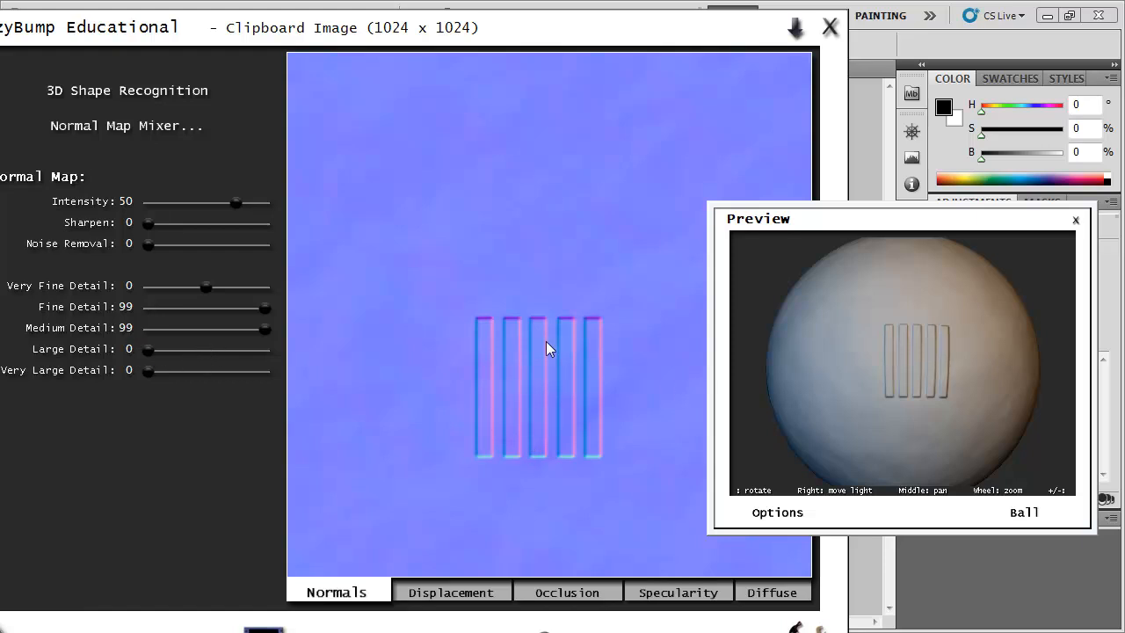
left_click_drag(745, 26, 343, 187)
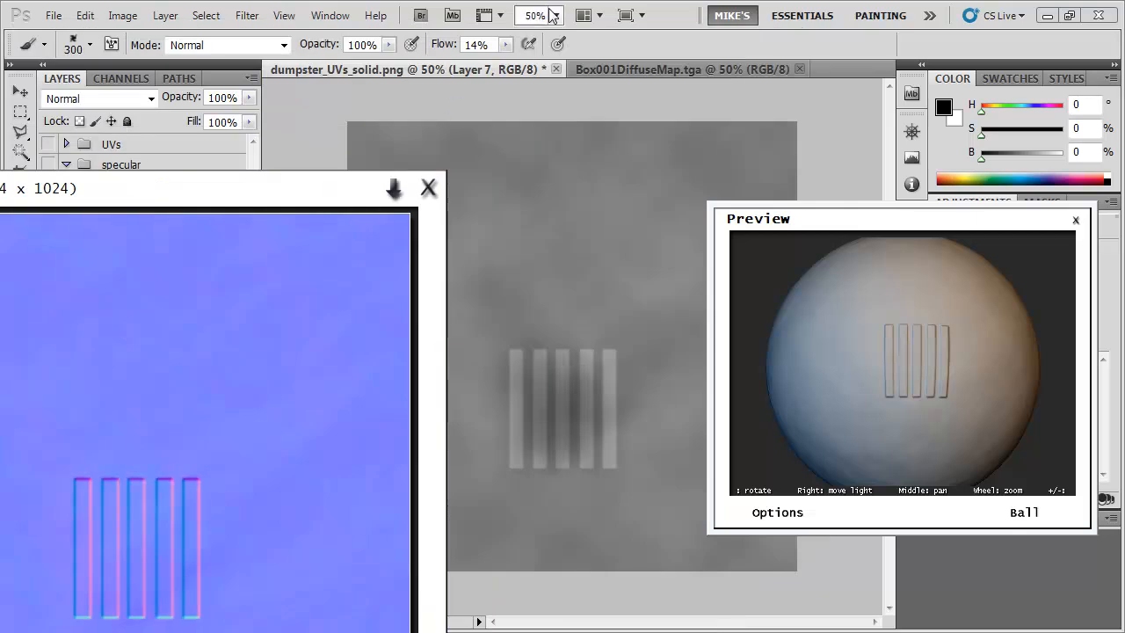
Switch back to Photoshop and delete the pasted height image layer from the normal group
left_click(552, 13)
right_click(155, 336)
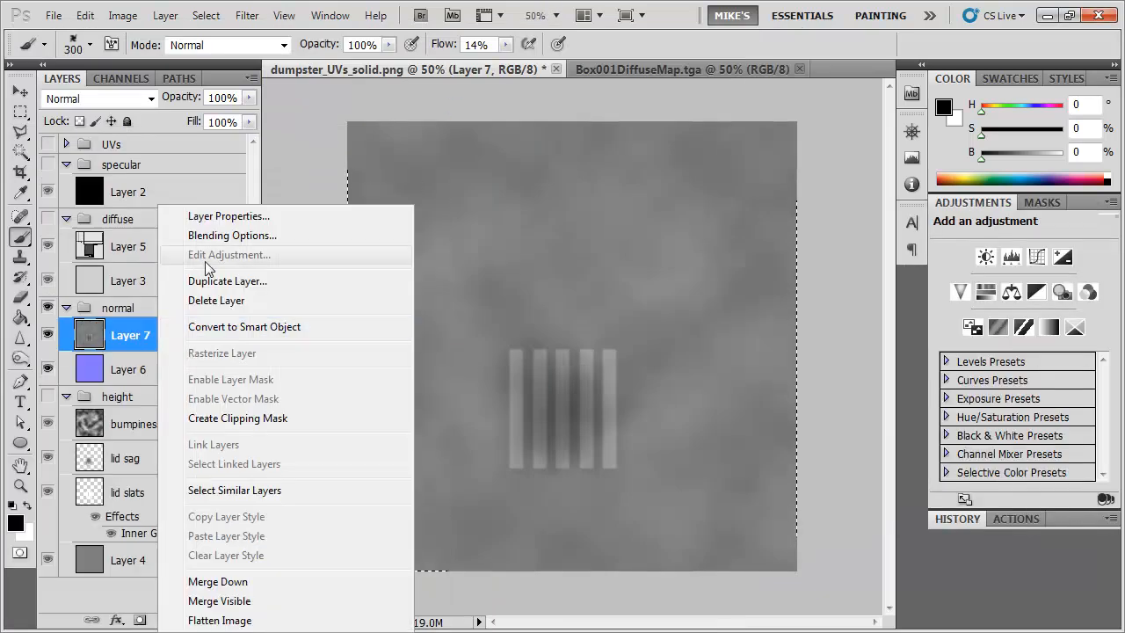
left_click(167, 300)
Show the height group instead of the normal group and hide its bumpiness layer
left_click(48, 308)
left_click(47, 362)
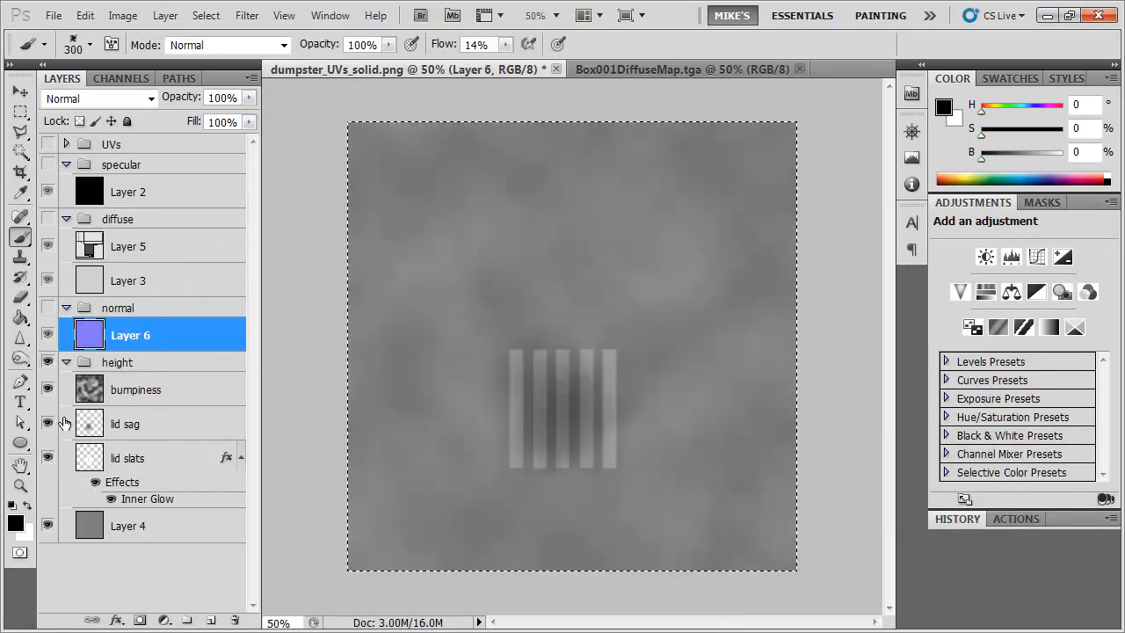
left_click(47, 389)
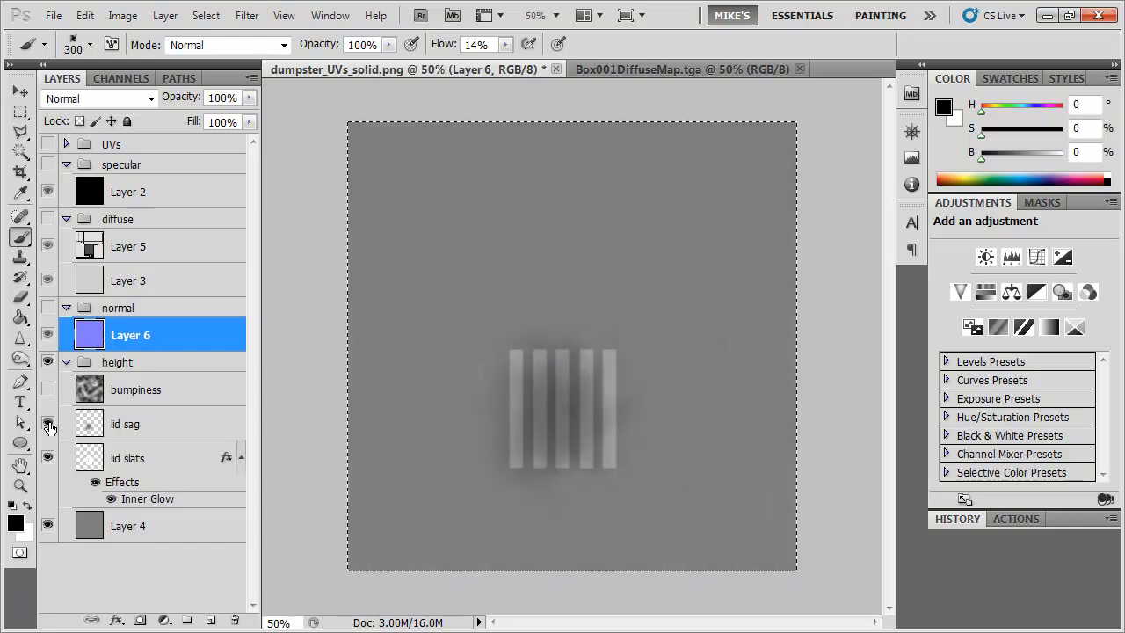
Hide the lid sag layer and load the lid slats height map into CrazyBump from the clipboard
left_click(47, 423)
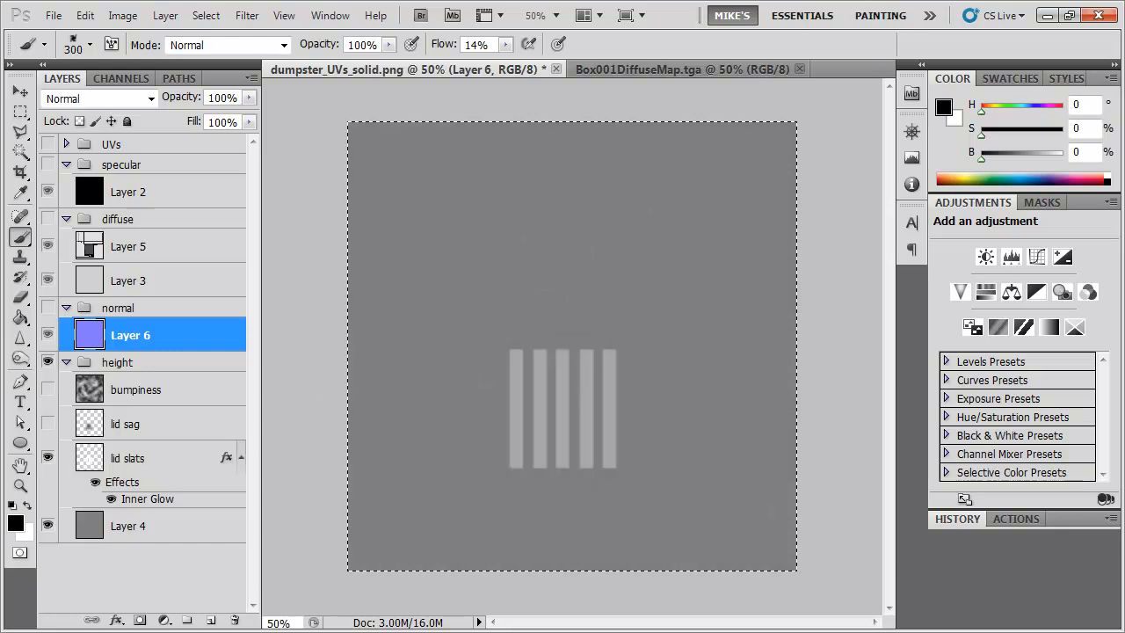
key("alt+Tab")
left_click_drag(18, 186, 514, 51)
left_click_drag(317, 56, 293, 19)
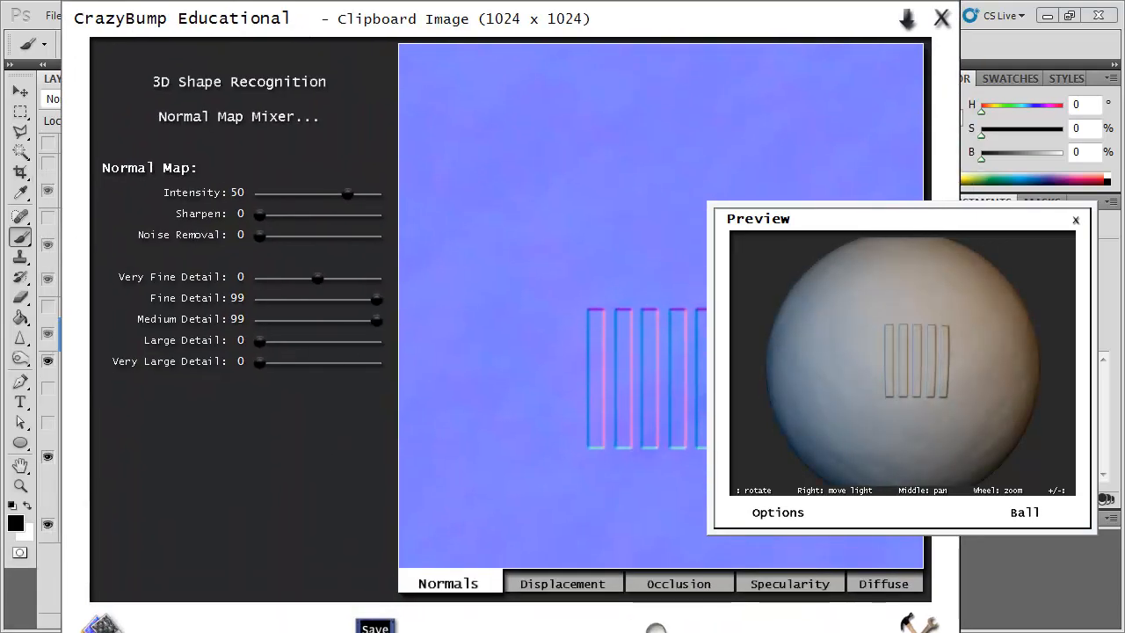
left_click(103, 622)
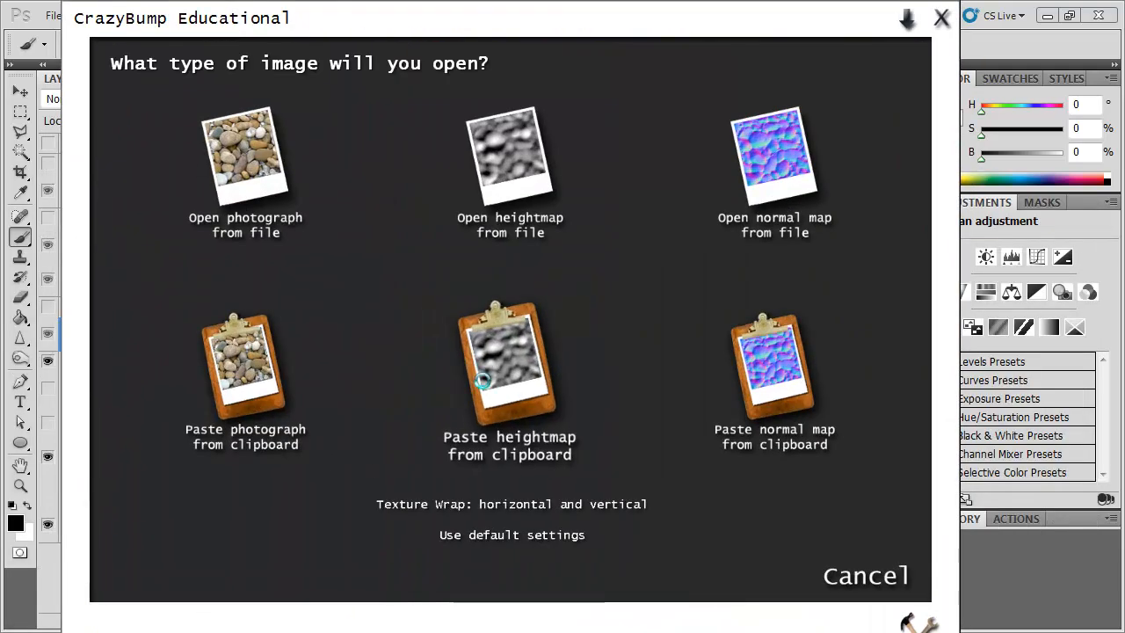
left_click(509, 369)
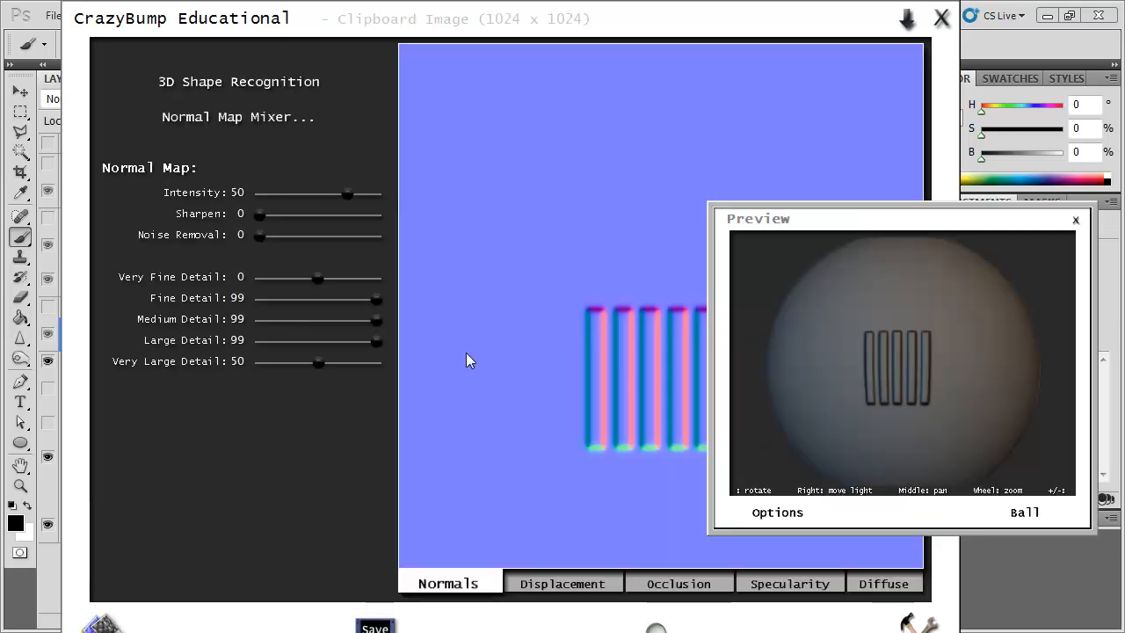
Set the slats normal map's Very Large, Large and Medium Detail to 0 and inspect the slats on the preview ball
left_click_drag(313, 362, 256, 362)
left_click_drag(375, 343, 196, 339)
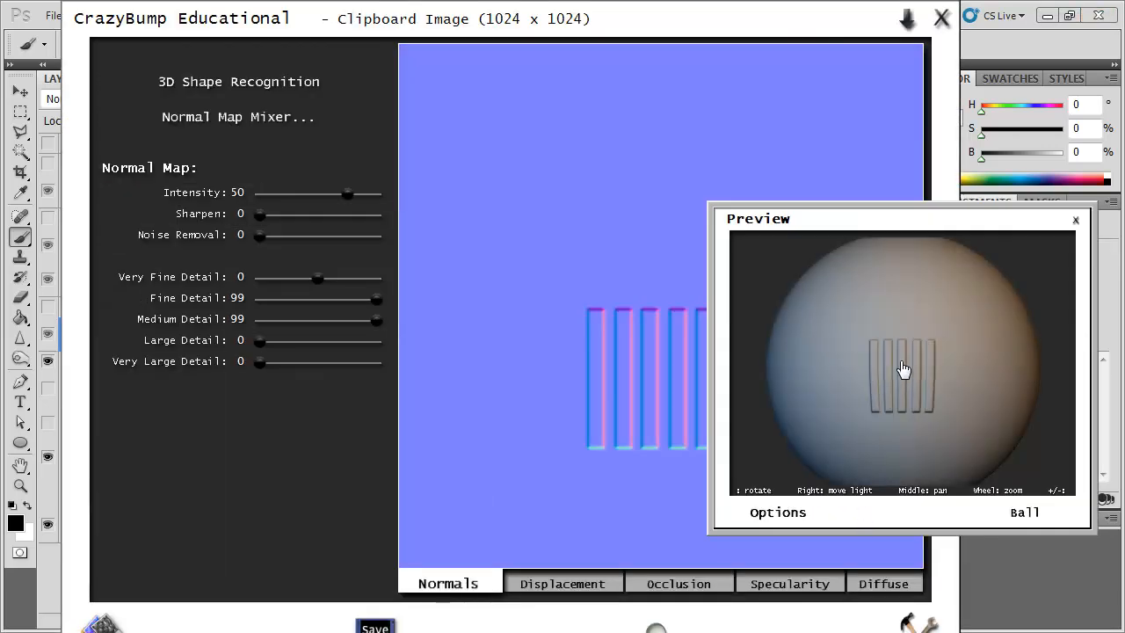
mouse_move(902, 362)
left_mouse_down()
mouse_move(930, 375)
mouse_move(918, 388)
mouse_move(935, 395)
mouse_move(930, 439)
left_mouse_up()
scroll(940, 407, "up", 5)
scroll(940, 407, "up", 2)
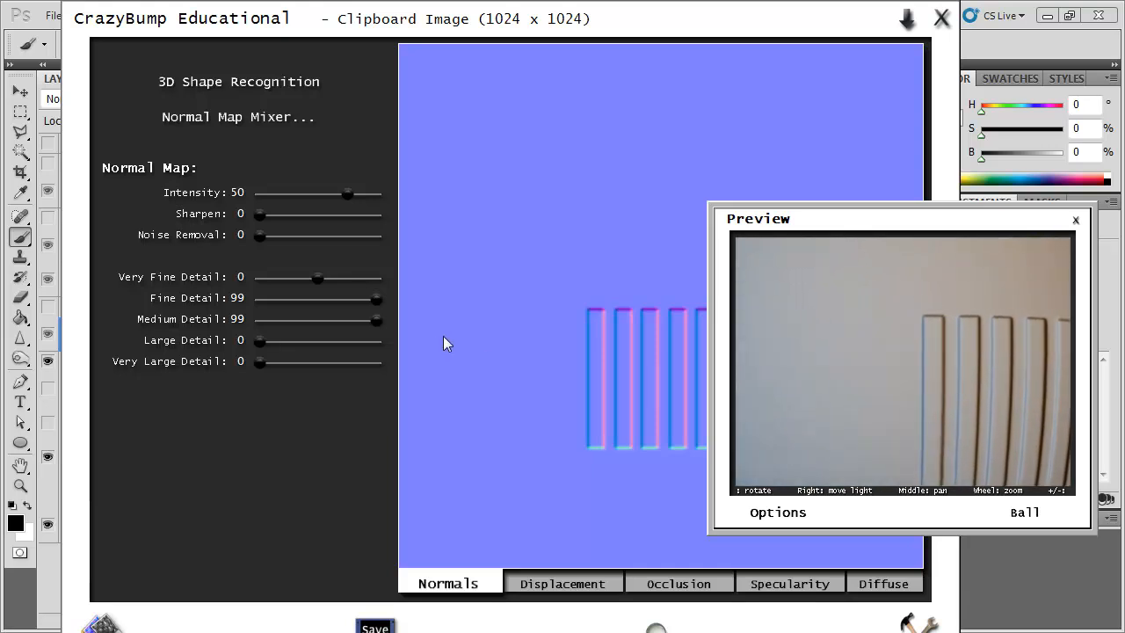
left_click_drag(376, 320, 222, 326)
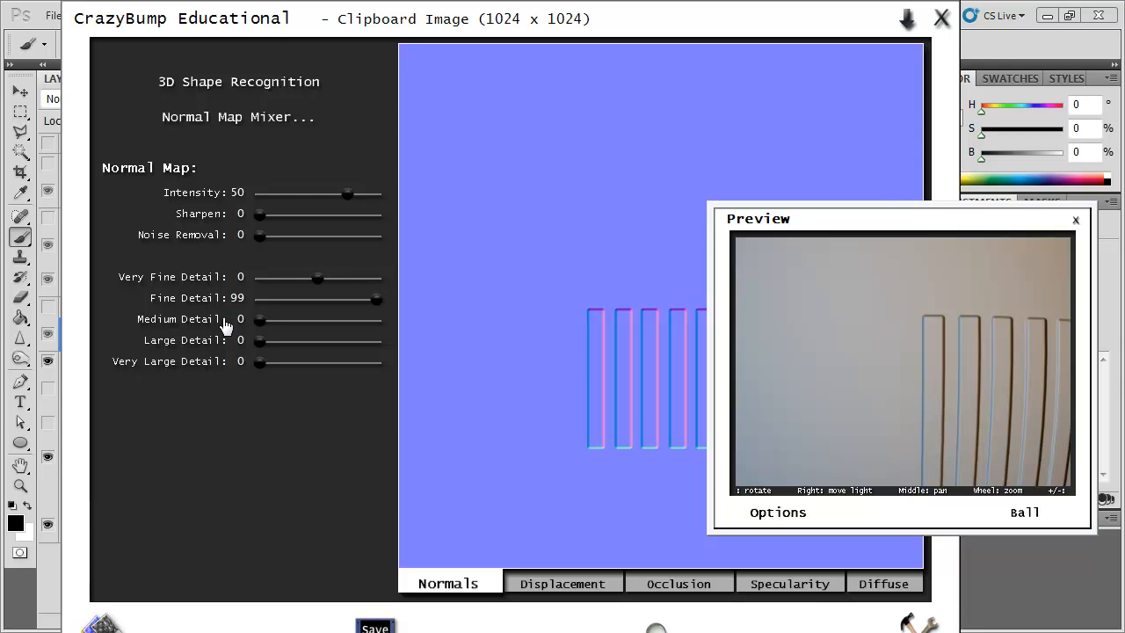
left_click_drag(891, 377, 862, 363)
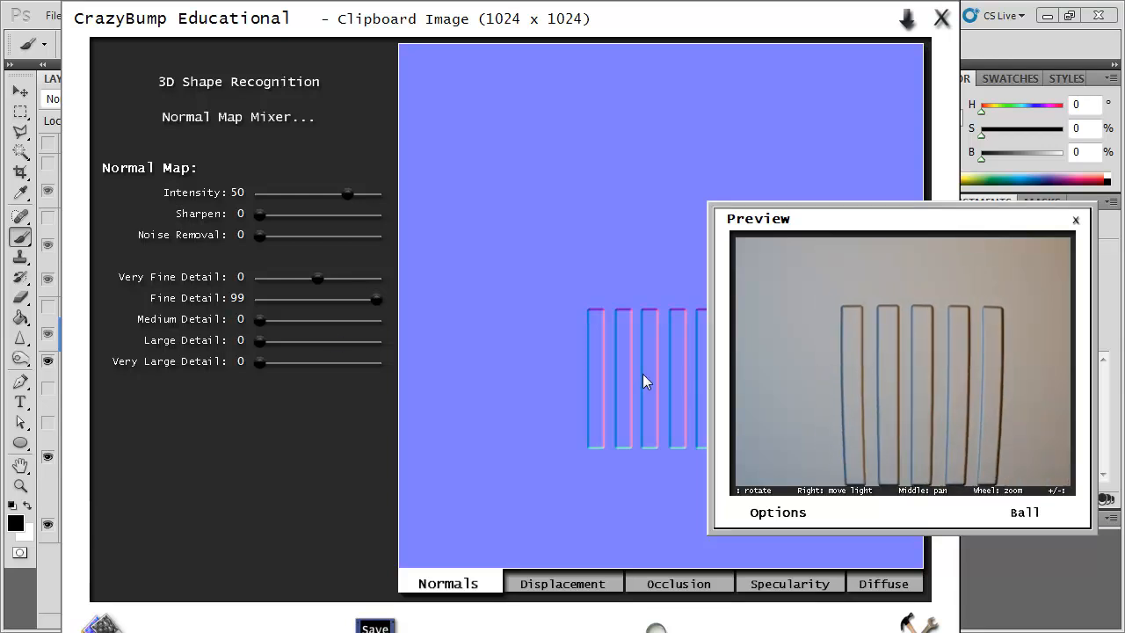
Copy the slats normals to the clipboard and paste them in Photoshop above Layer 6 in the normal group
left_click(387, 626)
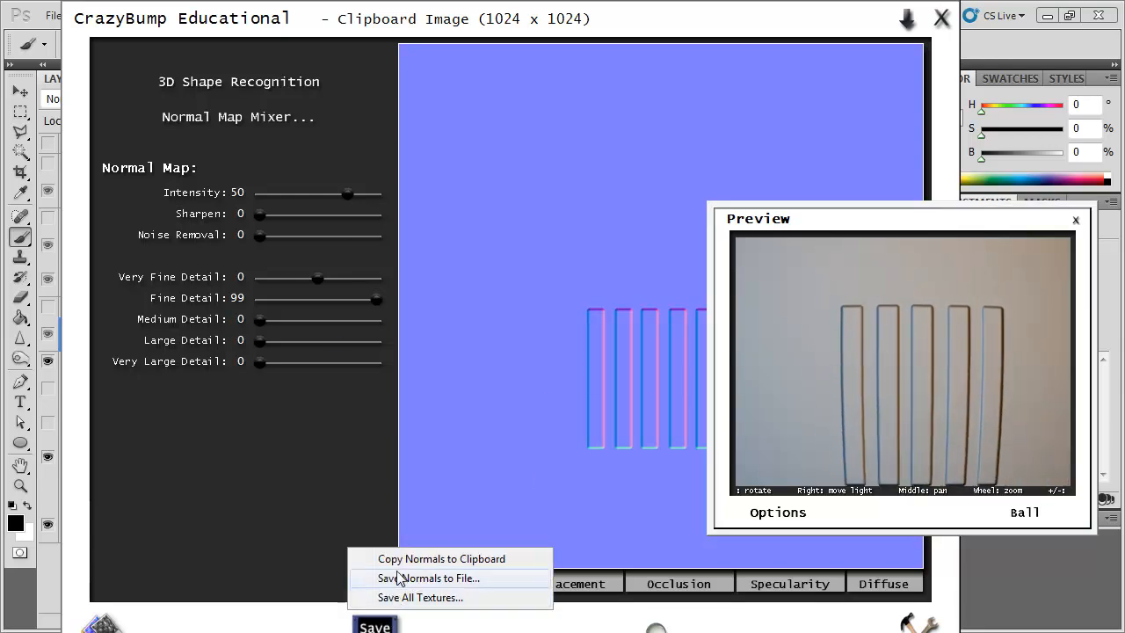
left_click(391, 560)
left_click(993, 44)
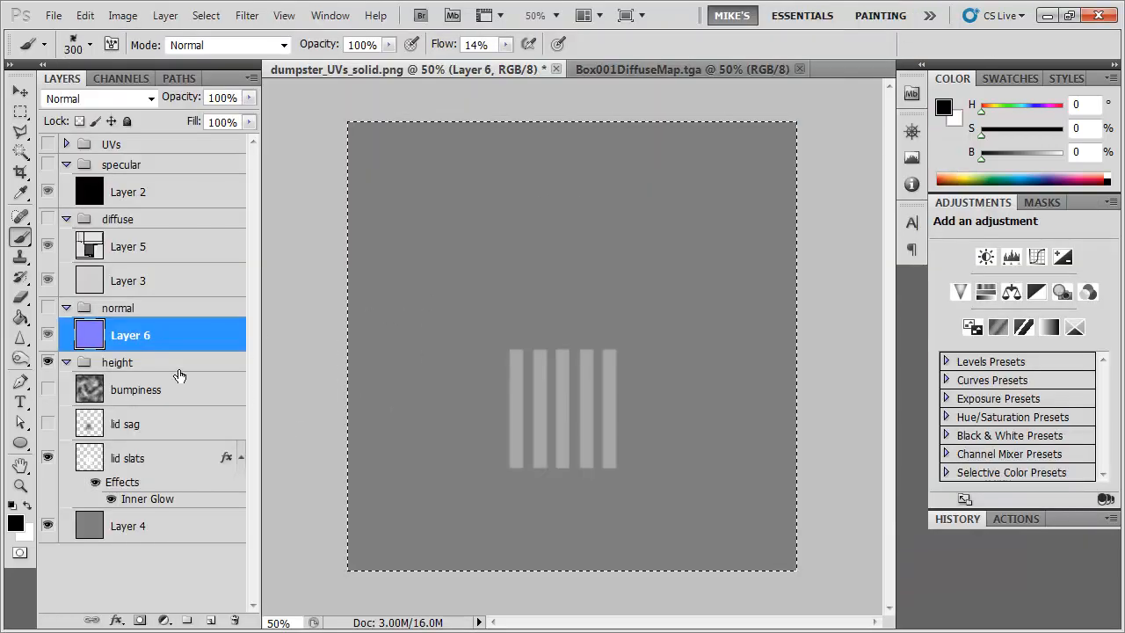
key("ctrl+v")
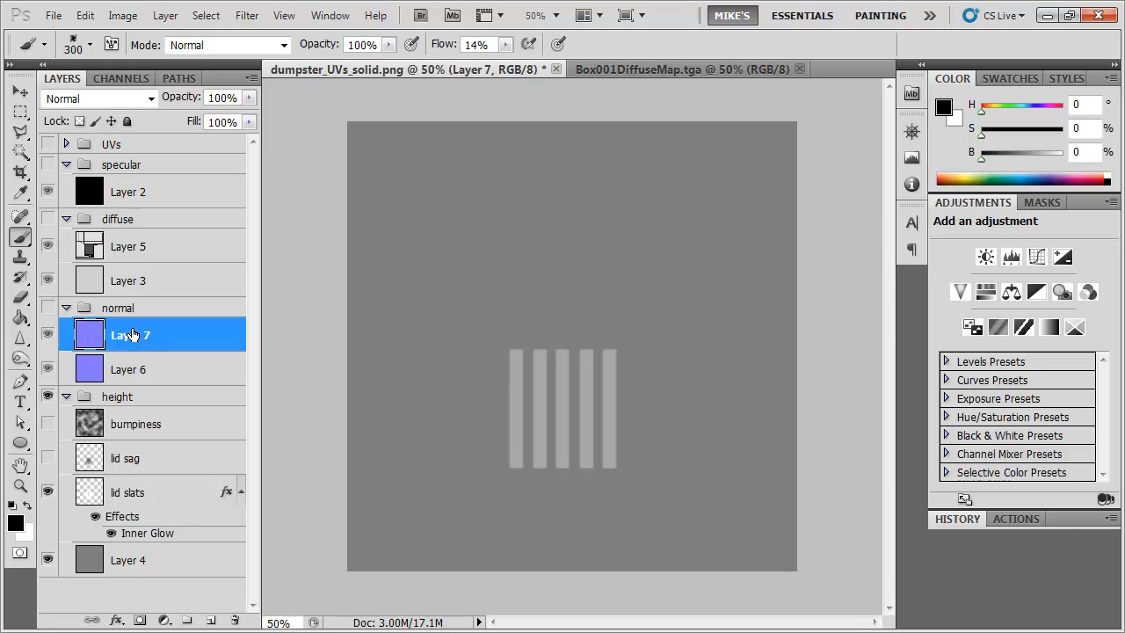
Hide the lid slats layer, show the lid sag and bumpiness layers, and load the bumpiness layer's outline as a selection
left_click(49, 492)
left_click(48, 458)
left_click(56, 424)
left_click(49, 423)
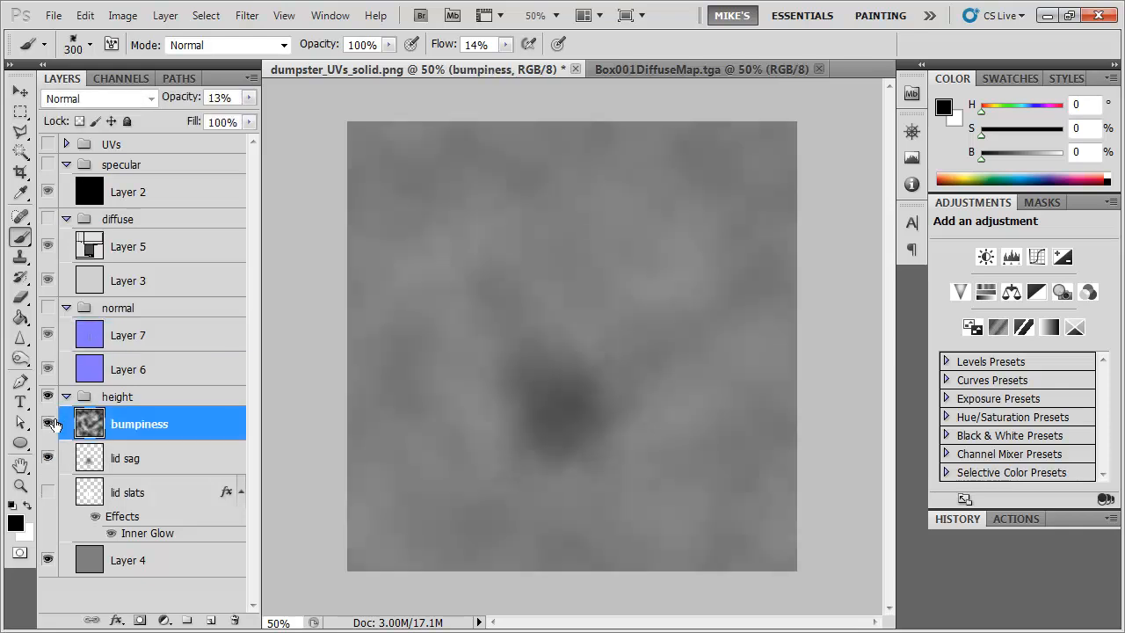
left_click(95, 434, "ctrl")
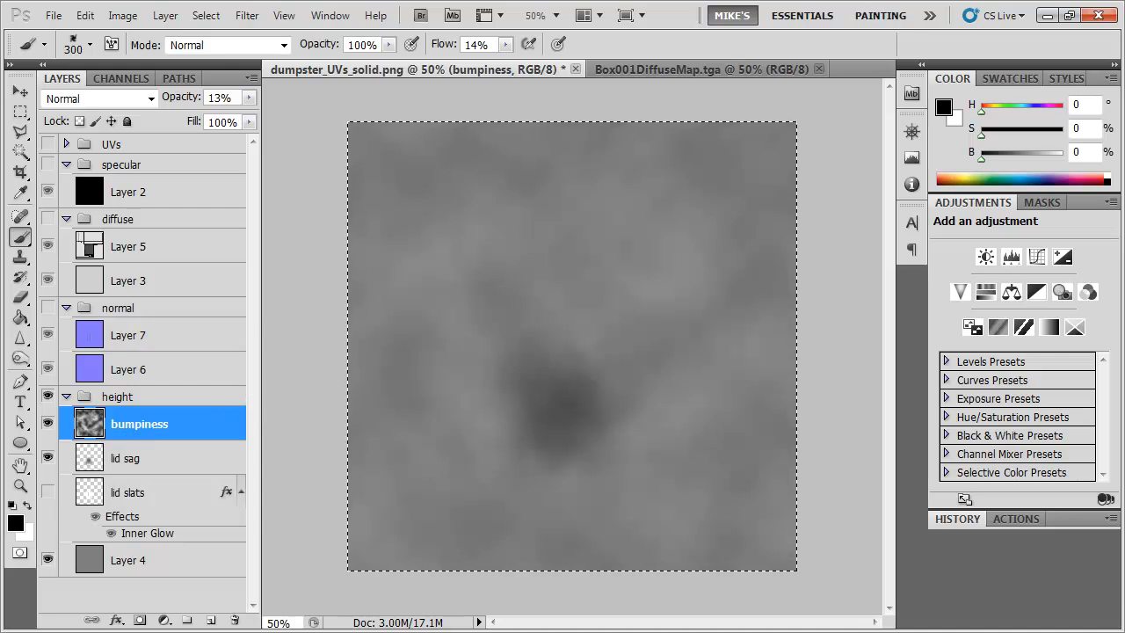
Switch to CrazyBump and load the combined sag and bumpiness height map from the clipboard
key("alt+Tab")
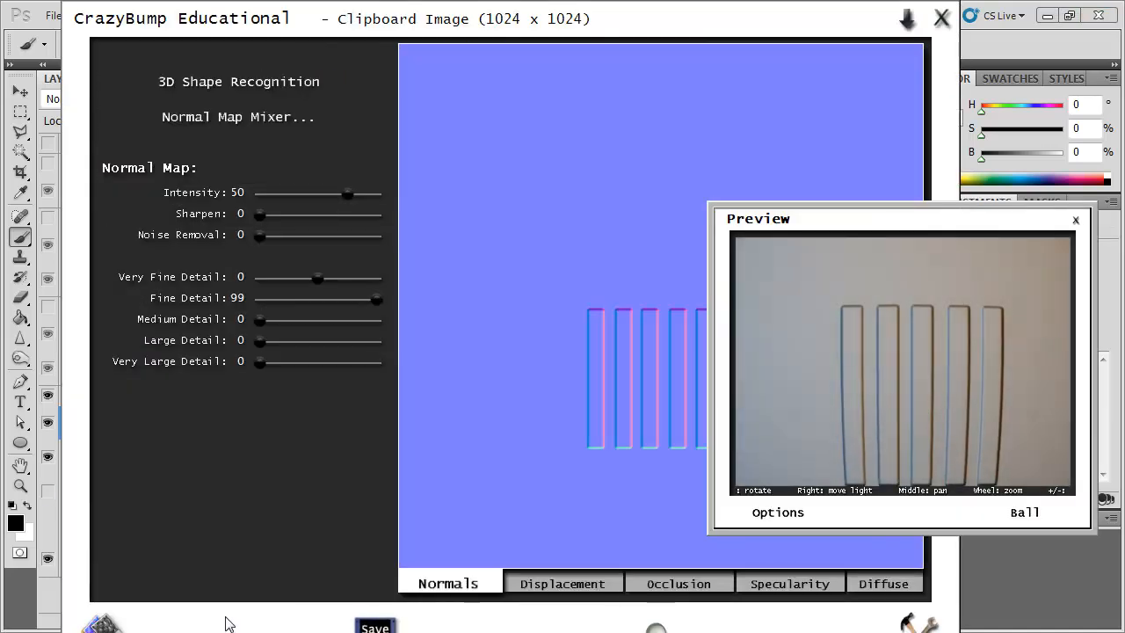
left_click(104, 622)
left_click(515, 407)
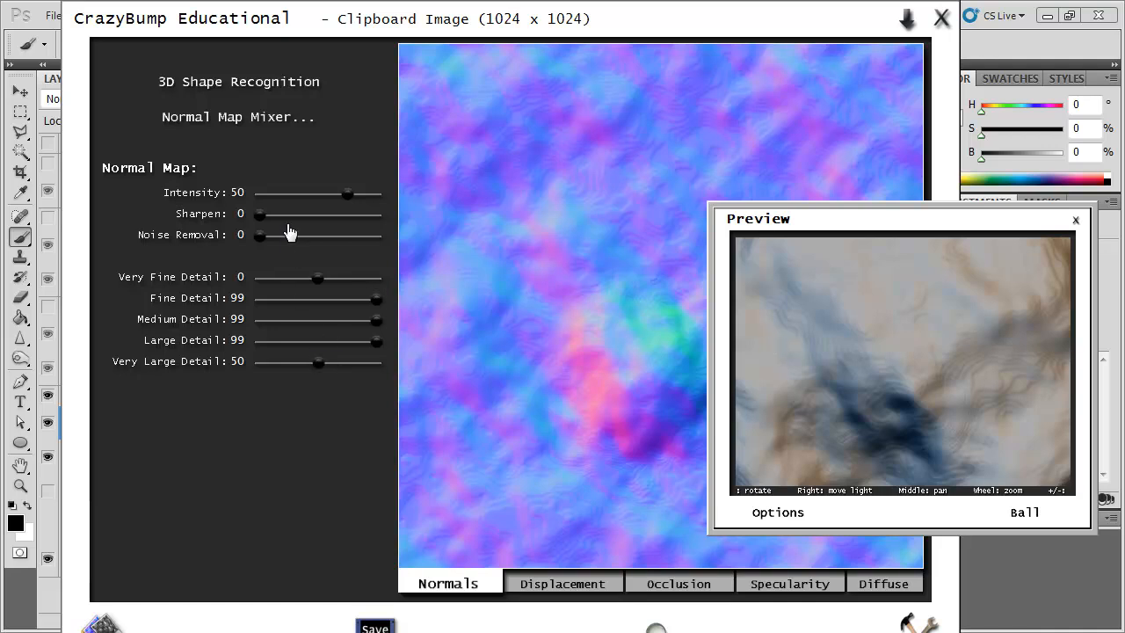
Set the bumpiness normal map's Noise Removal to 2, Very Large Detail to 0 and Large Detail to 44
left_click_drag(262, 235, 374, 237)
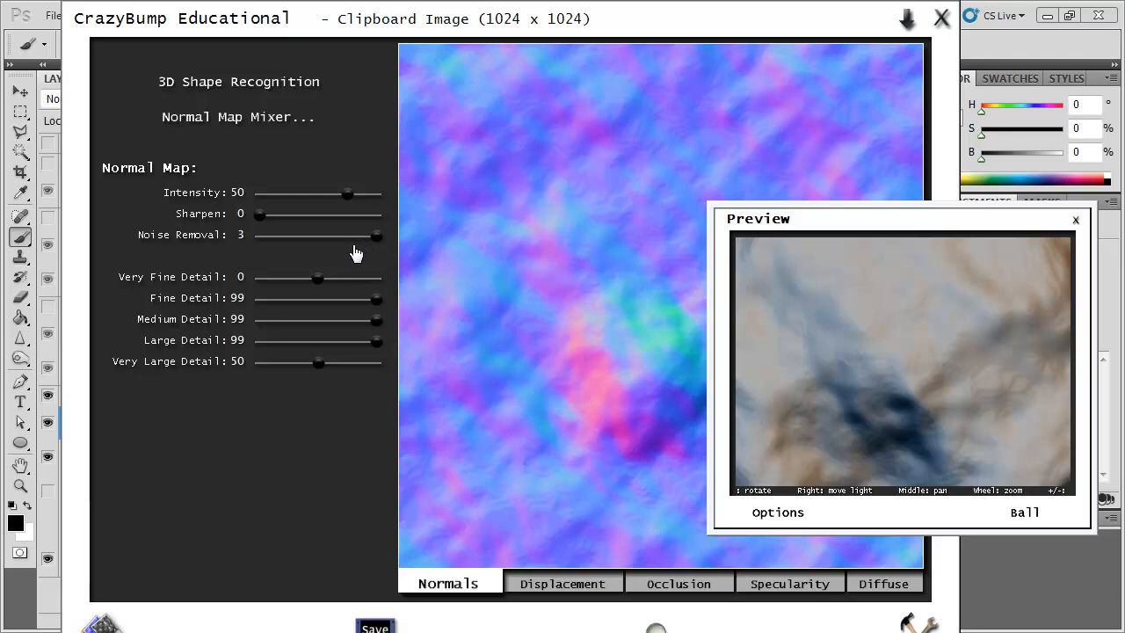
left_click(322, 237)
left_click_drag(869, 385, 903, 387)
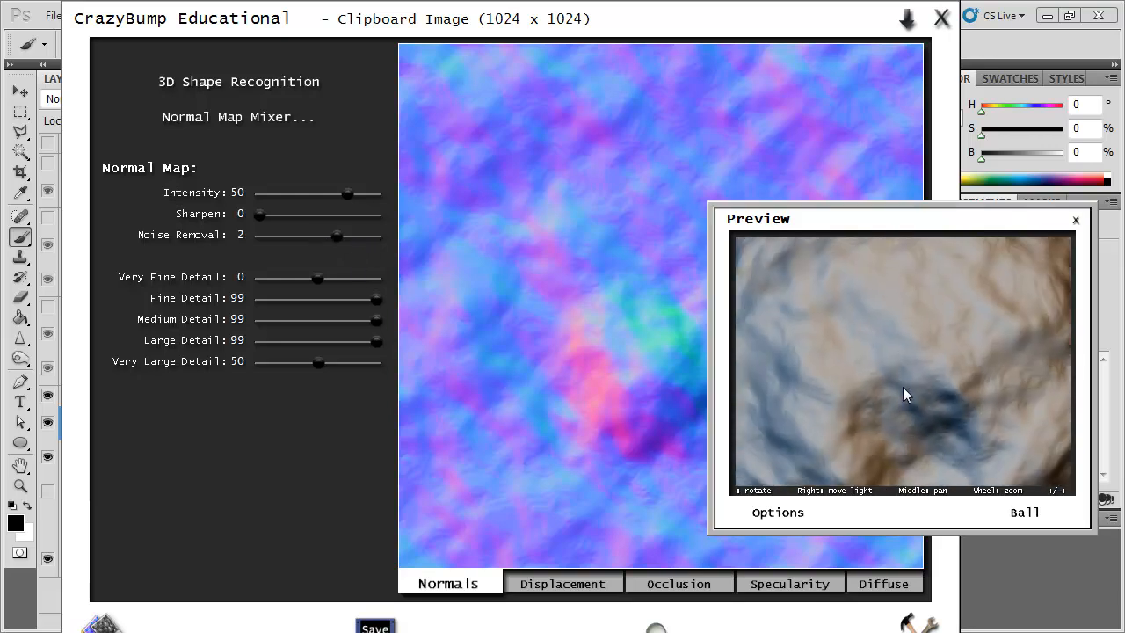
scroll(903, 387, "down", 5)
left_click_drag(318, 362, 257, 362)
left_click_drag(360, 352, 306, 349)
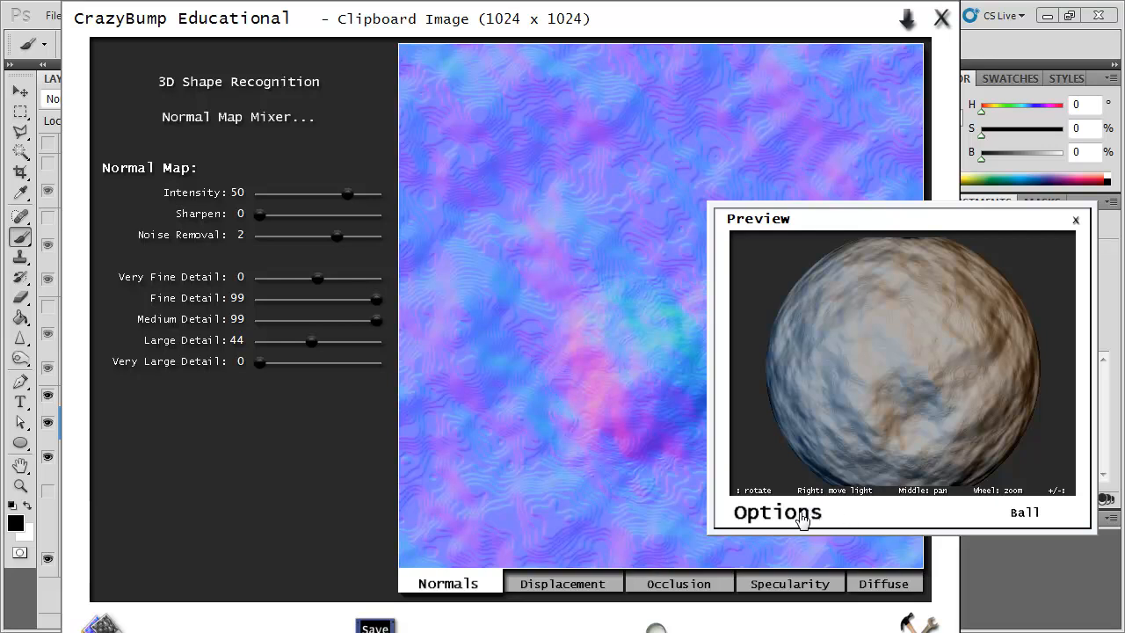
Copy the bumpiness normals into Photoshop as a new layer above Layer 7 and show the normal group
left_click(375, 625)
left_click(459, 558)
left_click(996, 49)
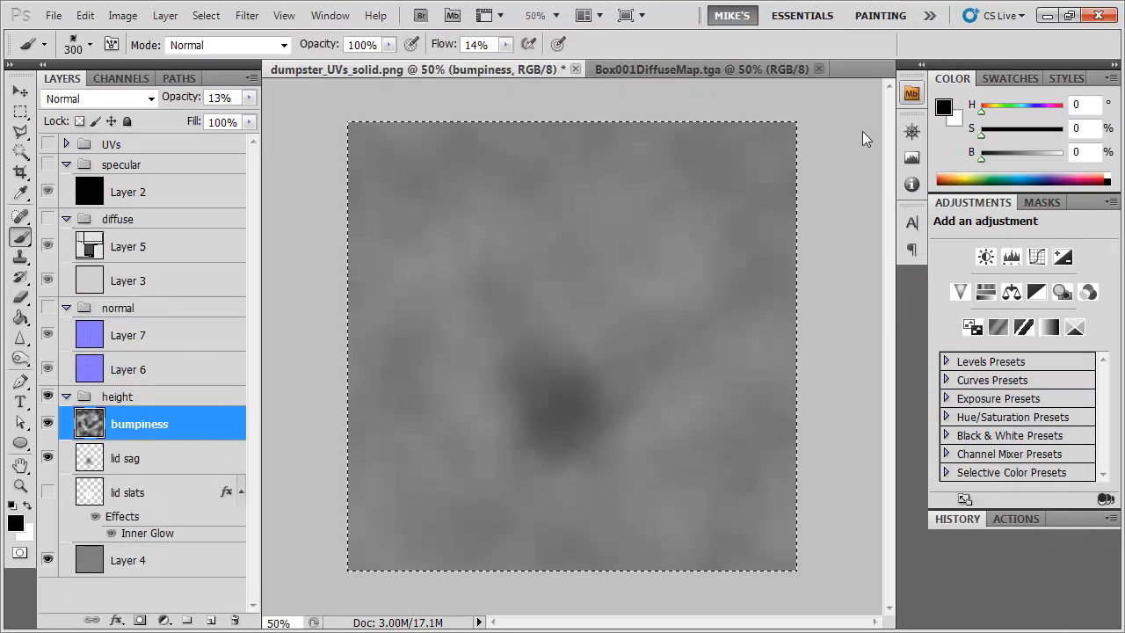
left_click(173, 338)
key("ctrl+v")
left_click(47, 310)
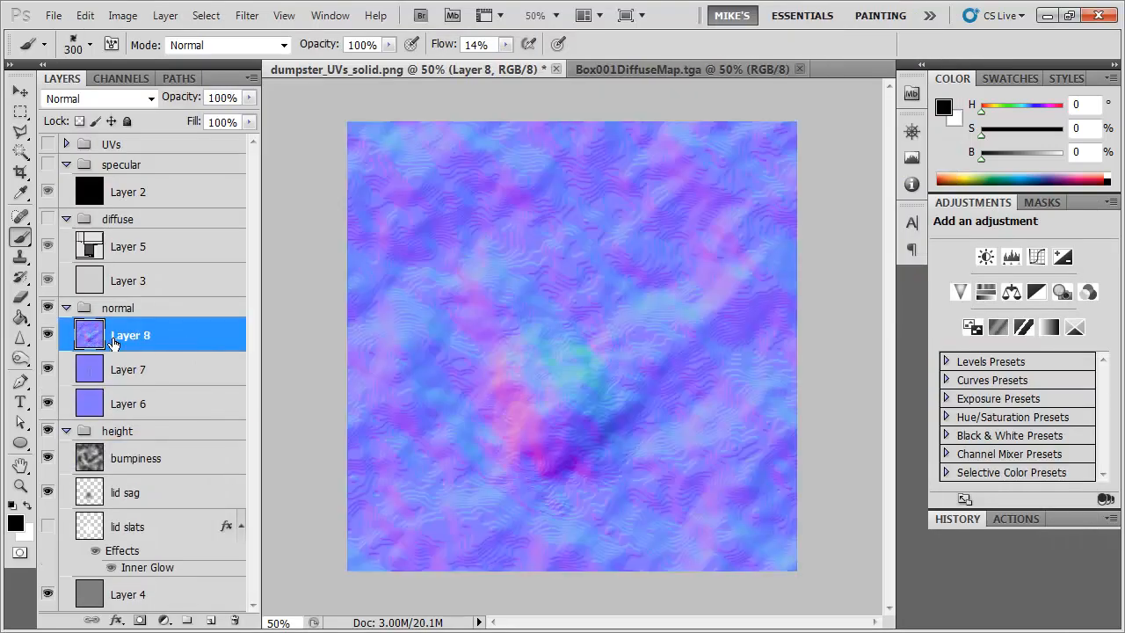
Apply a Gaussian Blur with a 7.0-pixel radius to Layer 8 to smooth its ridges
left_click(246, 15)
mouse_move(274, 183)
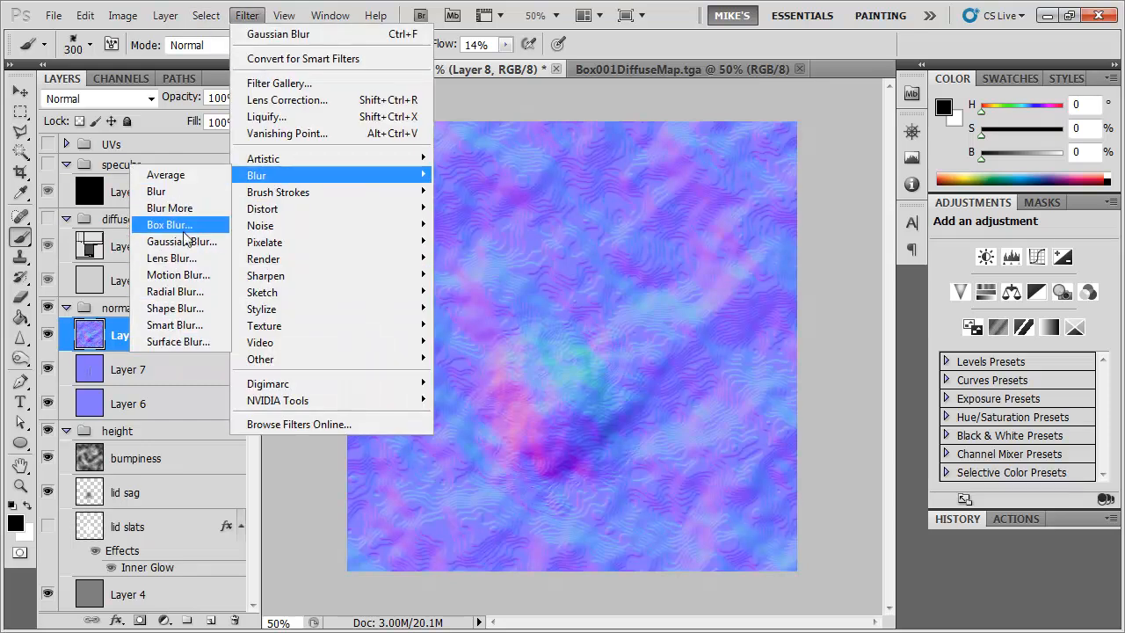
left_click(181, 240)
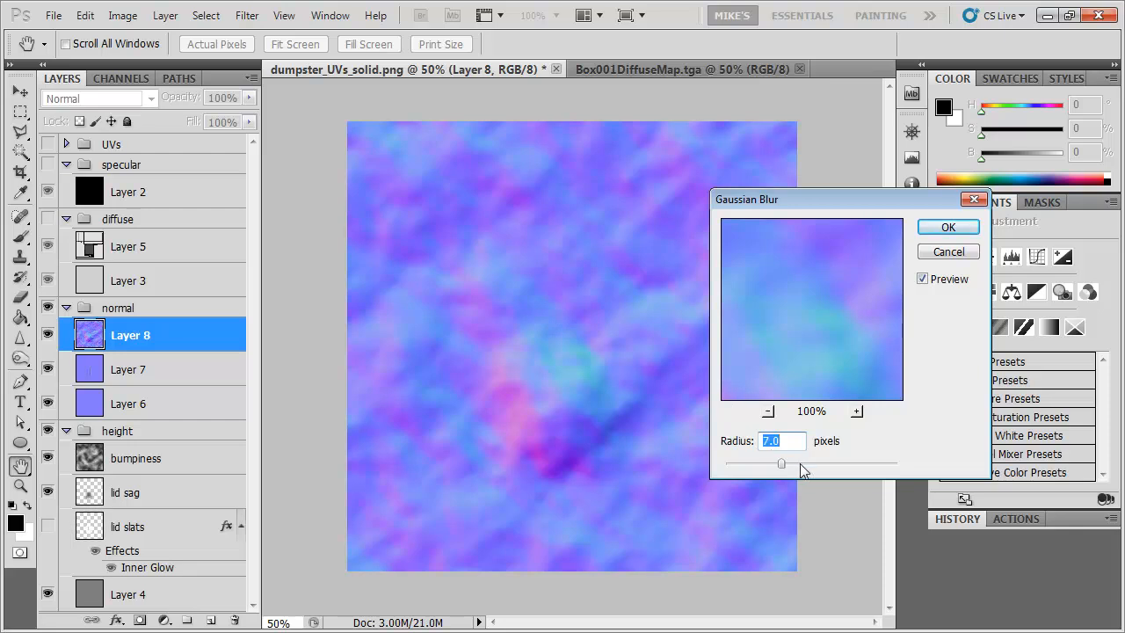
left_click(947, 227)
key("b")
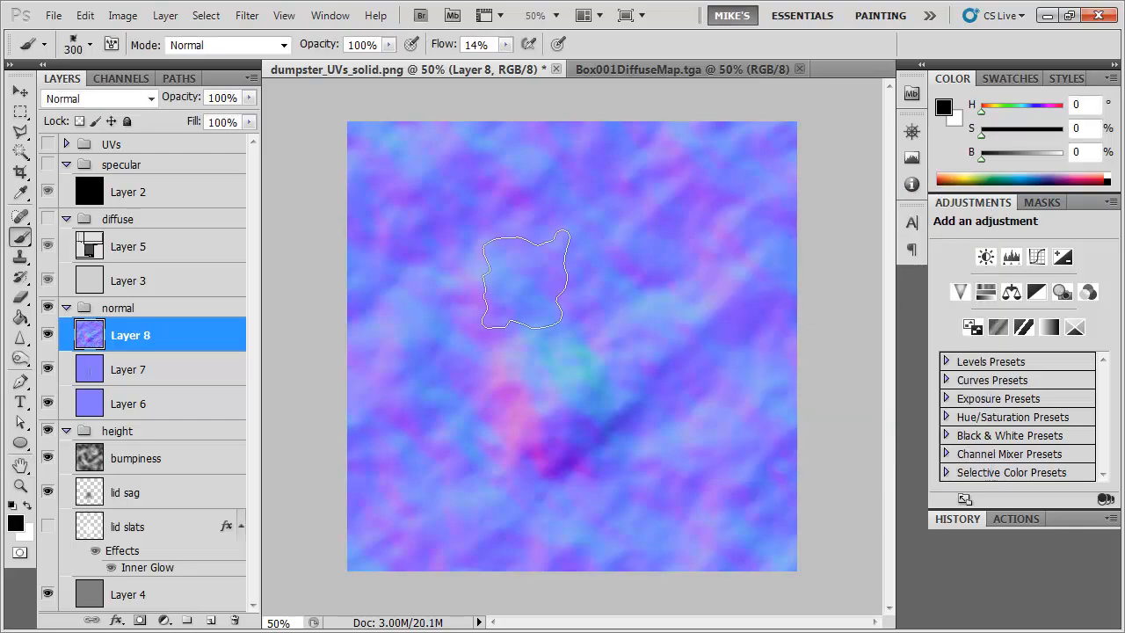
Hide Layer 8 temporarily to examine the slats normals on Layer 7 beneath it
left_click(49, 334)
left_click(132, 372)
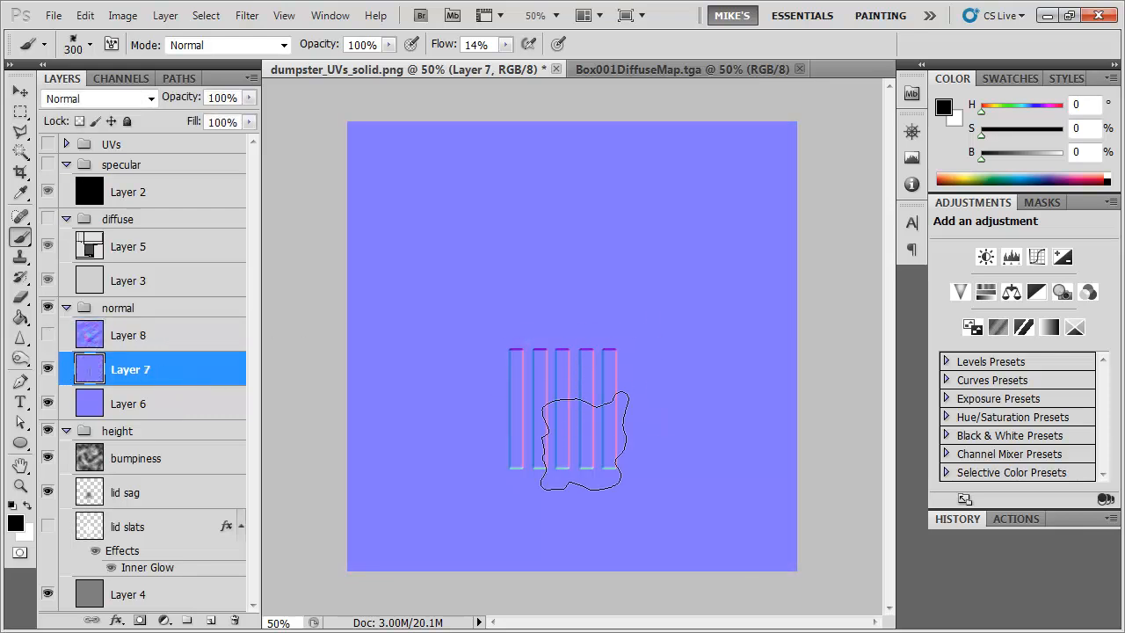
left_click(147, 337)
left_click(48, 335)
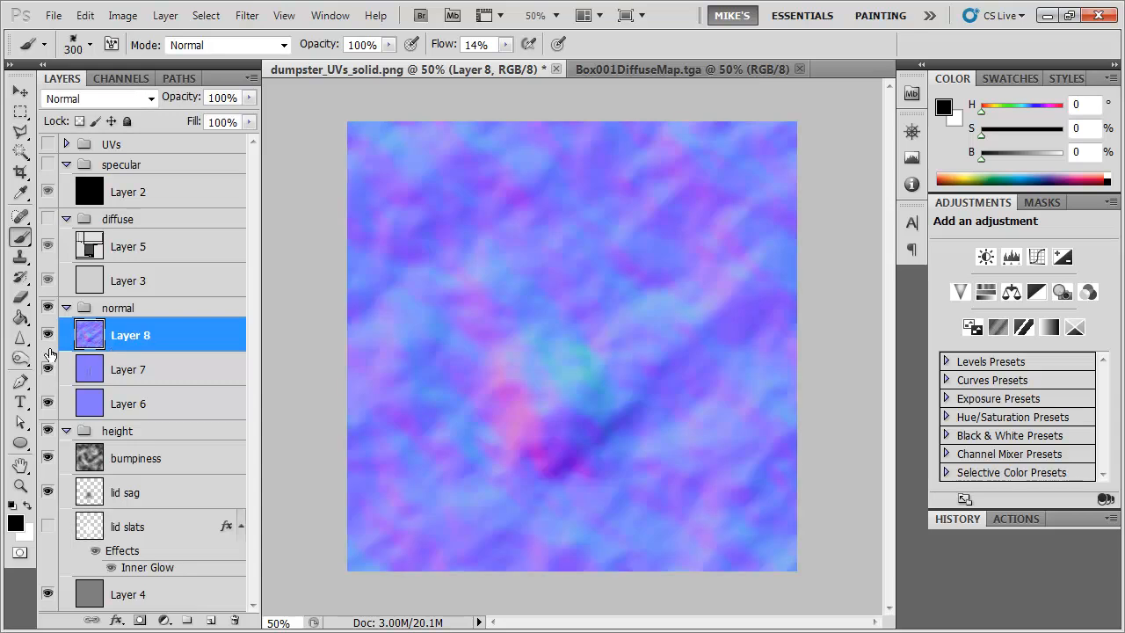
Set Layer 8's blend mode to Overlay and exclude the blue channel in its blending options
left_click(151, 100)
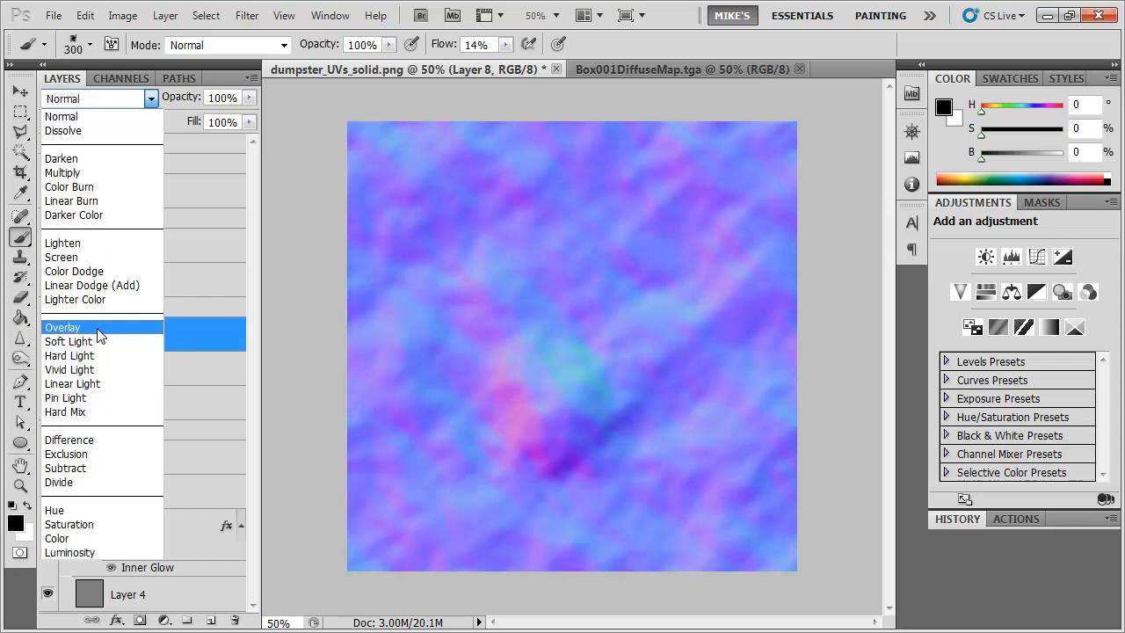
left_click(99, 332)
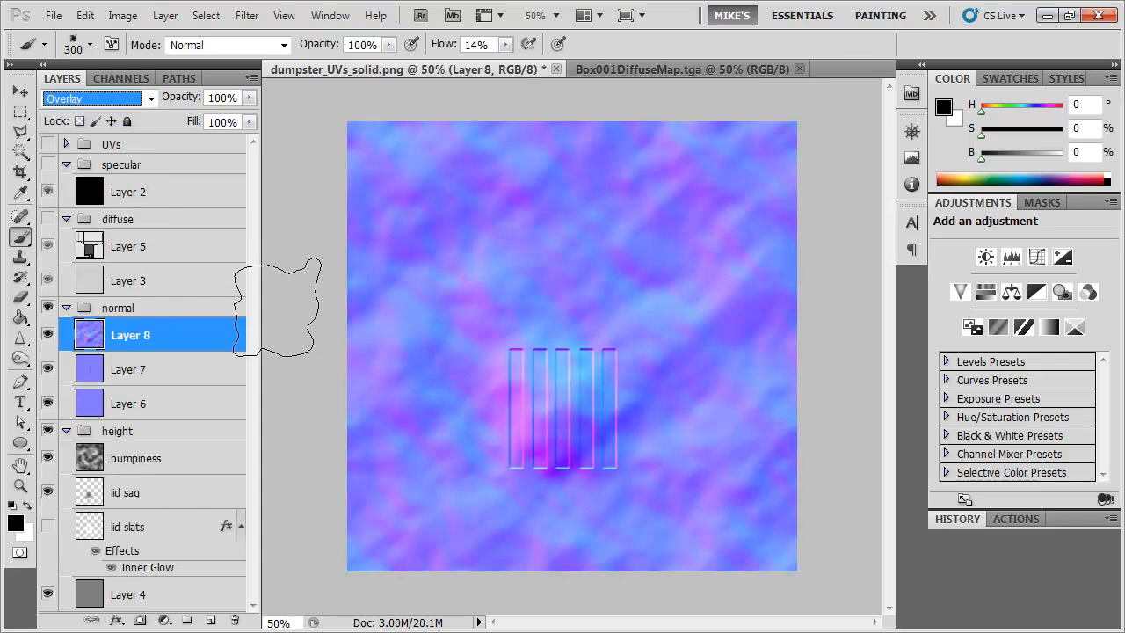
double_click(200, 334)
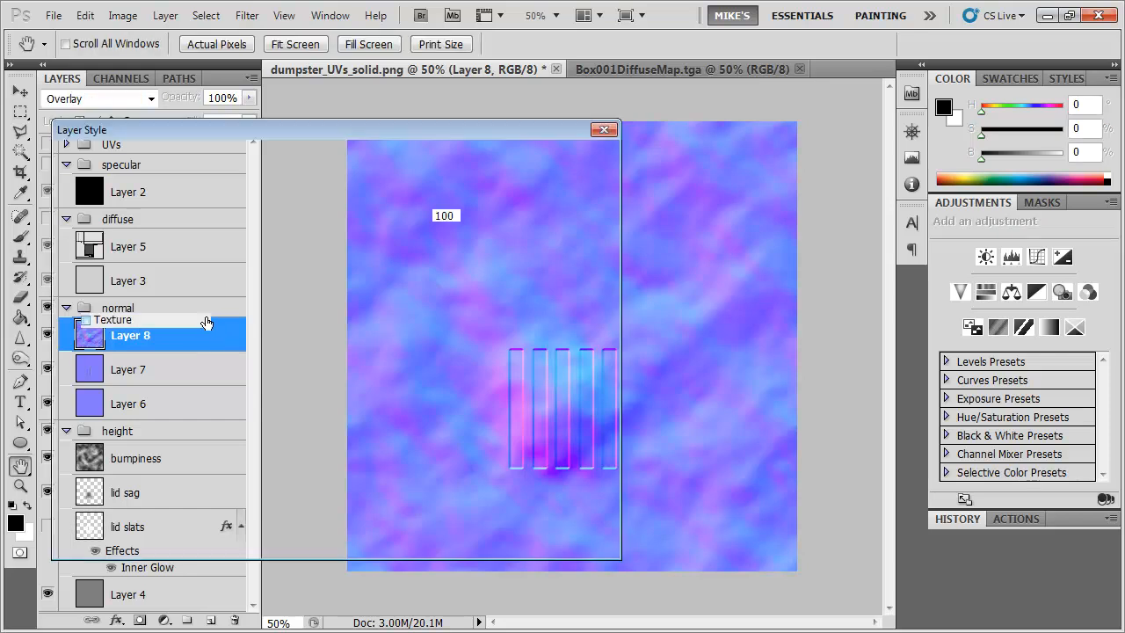
left_click(396, 283)
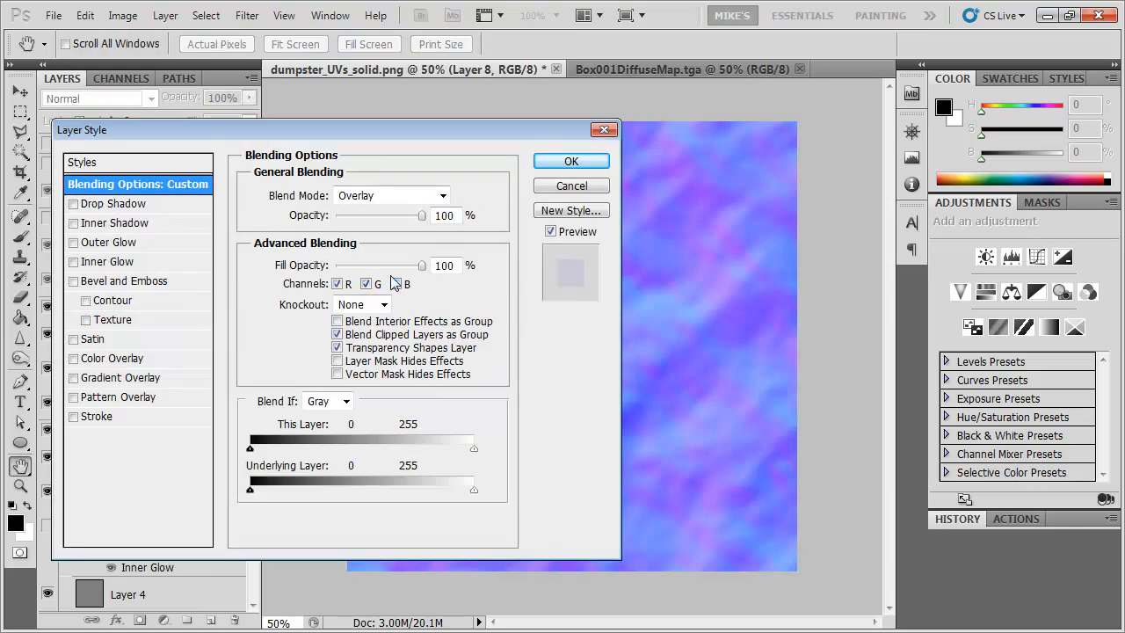
left_click(571, 161)
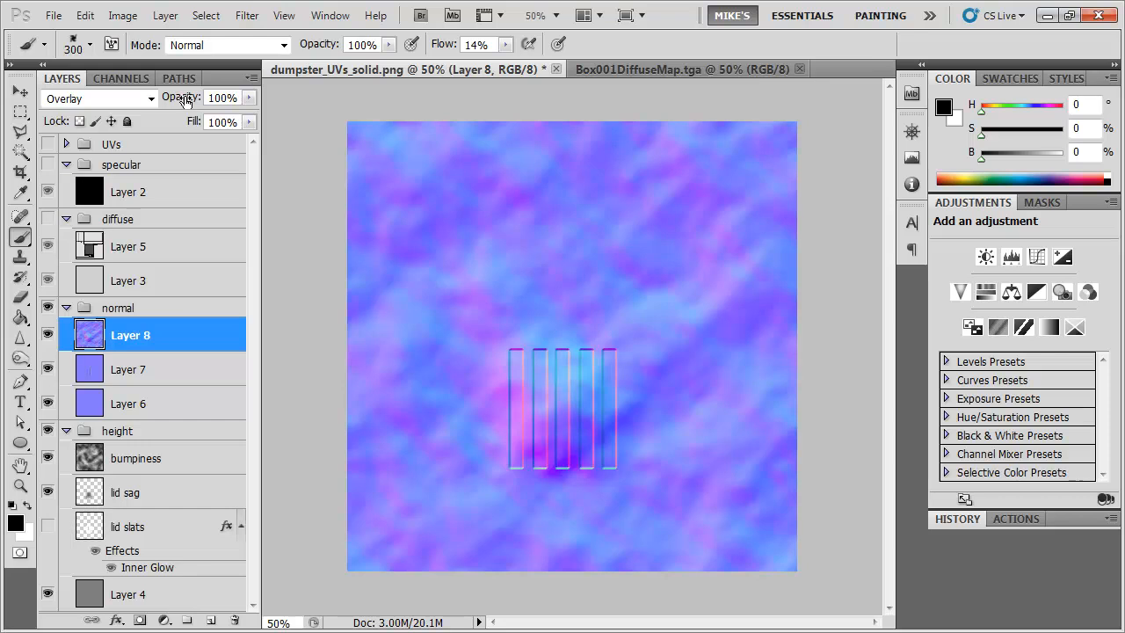
Try Layer 8 at a reduced opacity of 23% and restore it to 100%
left_click_drag(187, 102, 125, 97)
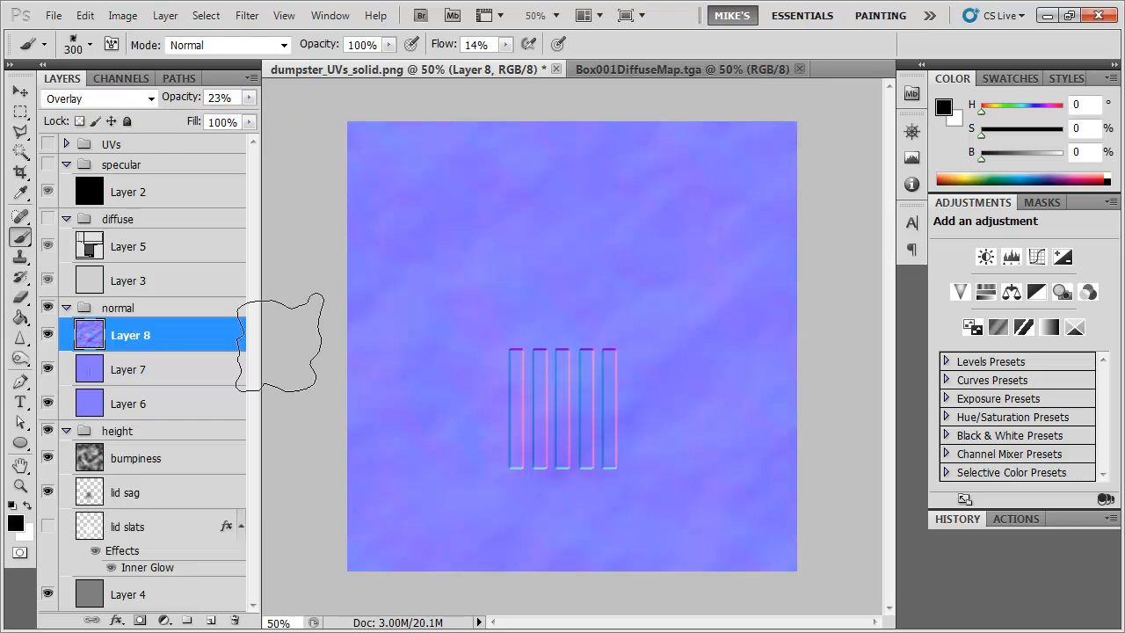
left_click_drag(180, 99, 168, 102)
left_click_drag(178, 102, 187, 103)
Add a layer mask to Layer 8 and fill it with 72% gray using the Paint Bucket
left_click(140, 620)
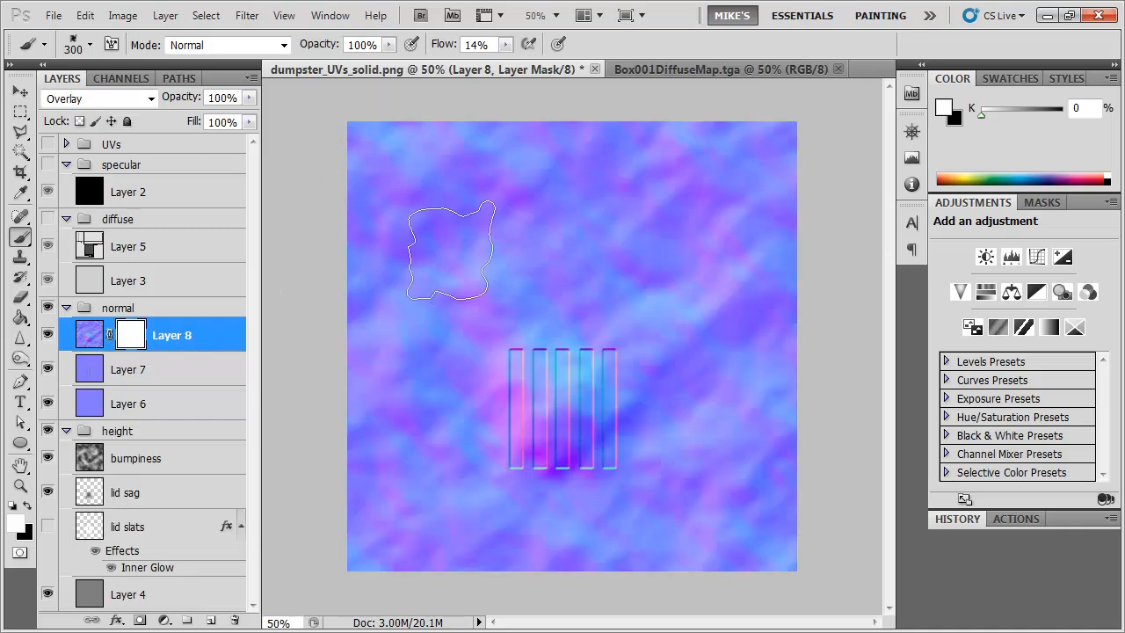
left_click(22, 318)
left_click_drag(1021, 122, 1041, 120)
left_click(503, 384)
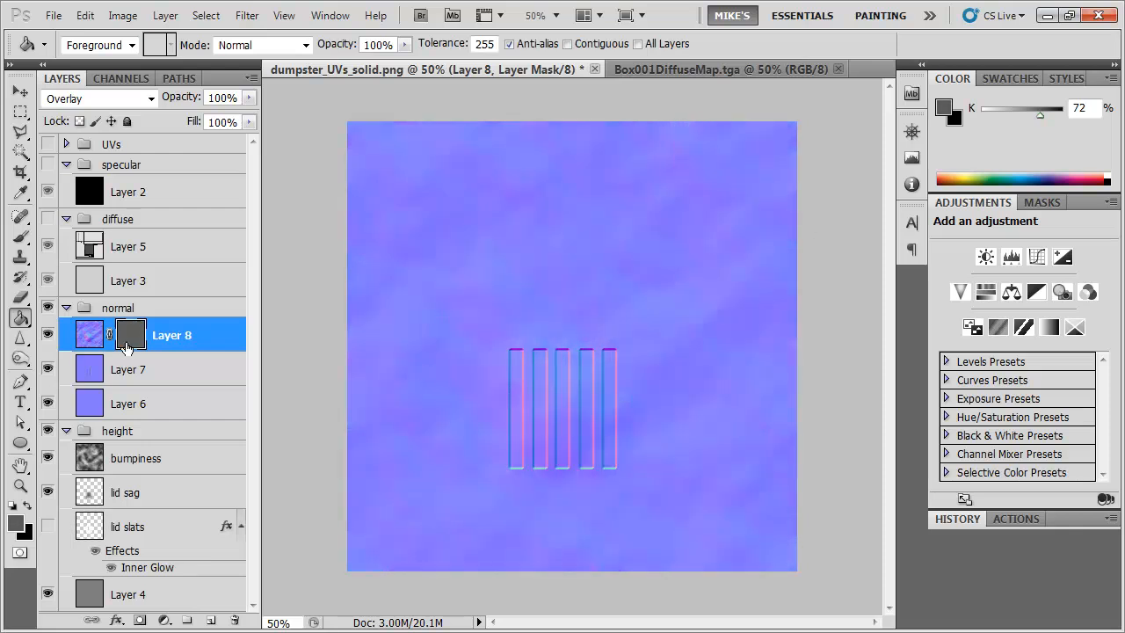
Brush white onto Layer 8's mask over the lid slats to bring the sag back at full strength
key("b")
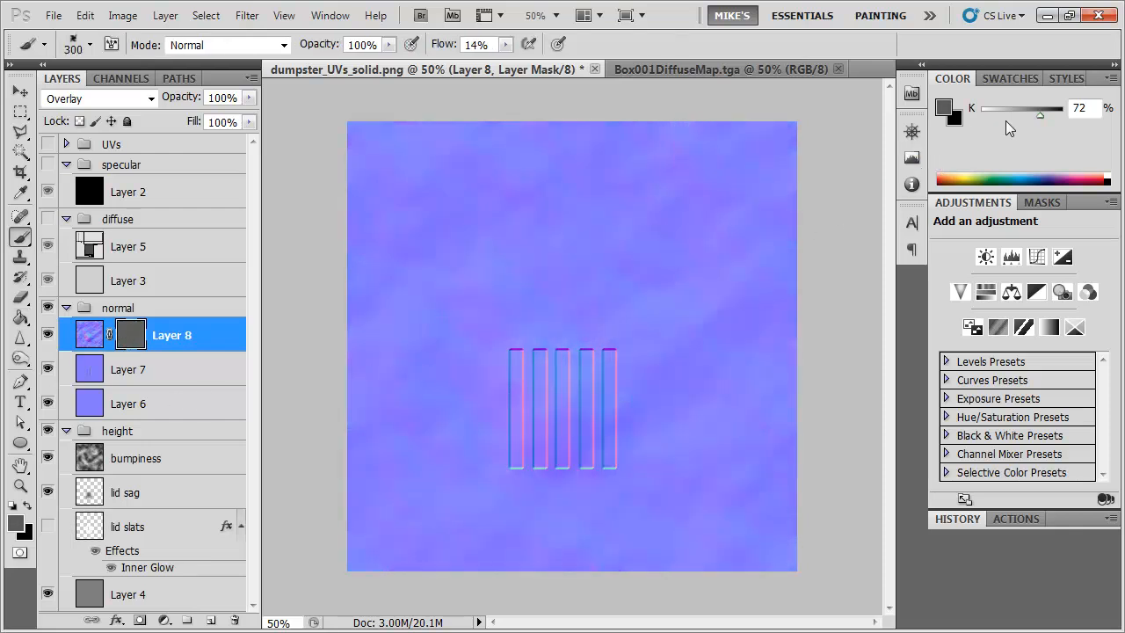
left_click_drag(1006, 121, 977, 121)
mouse_move(550, 391)
left_mouse_down()
mouse_move(542, 402)
mouse_move(572, 416)
left_mouse_up()
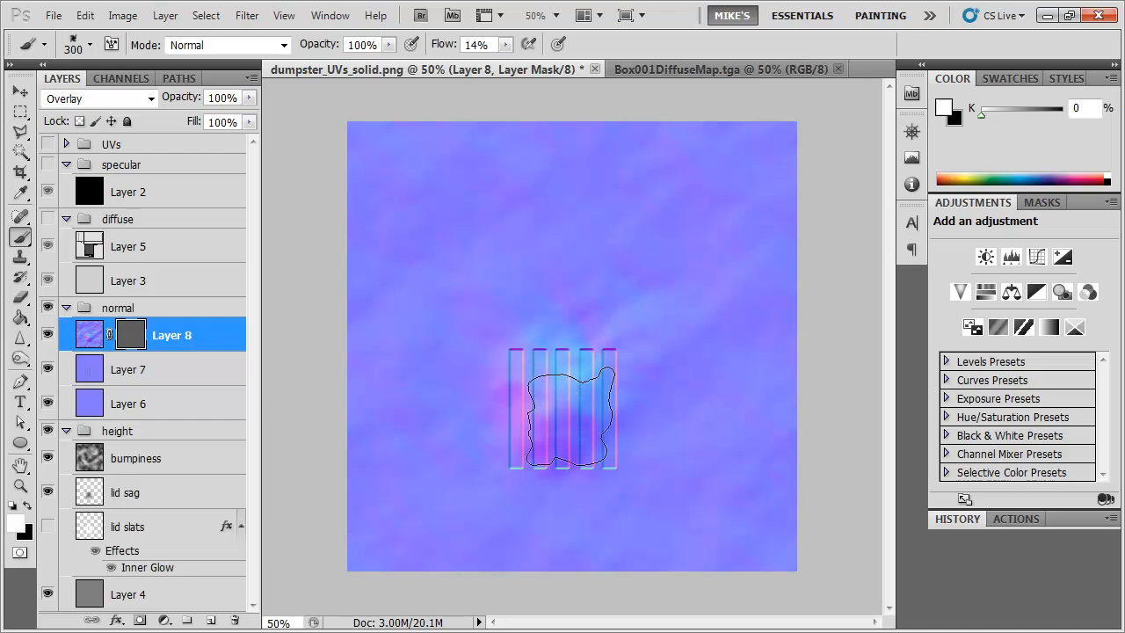
Undo the last mask stroke and brush white over the lid slats on Layer 8's mask at 20% opacity with a 250 px brush
key("ctrl+z")
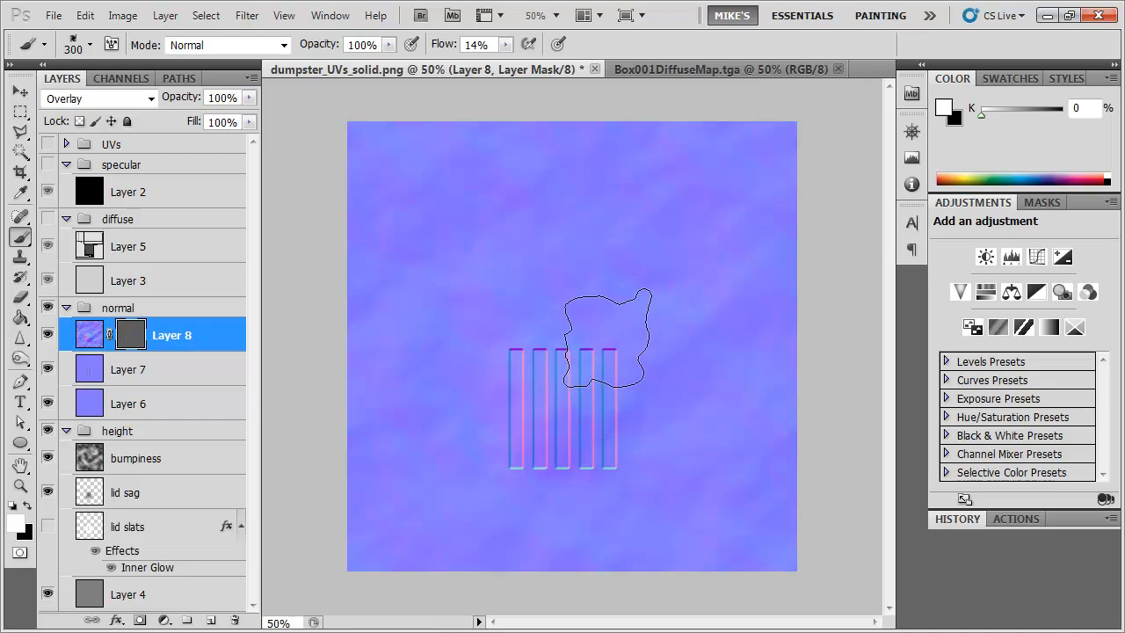
key("x")
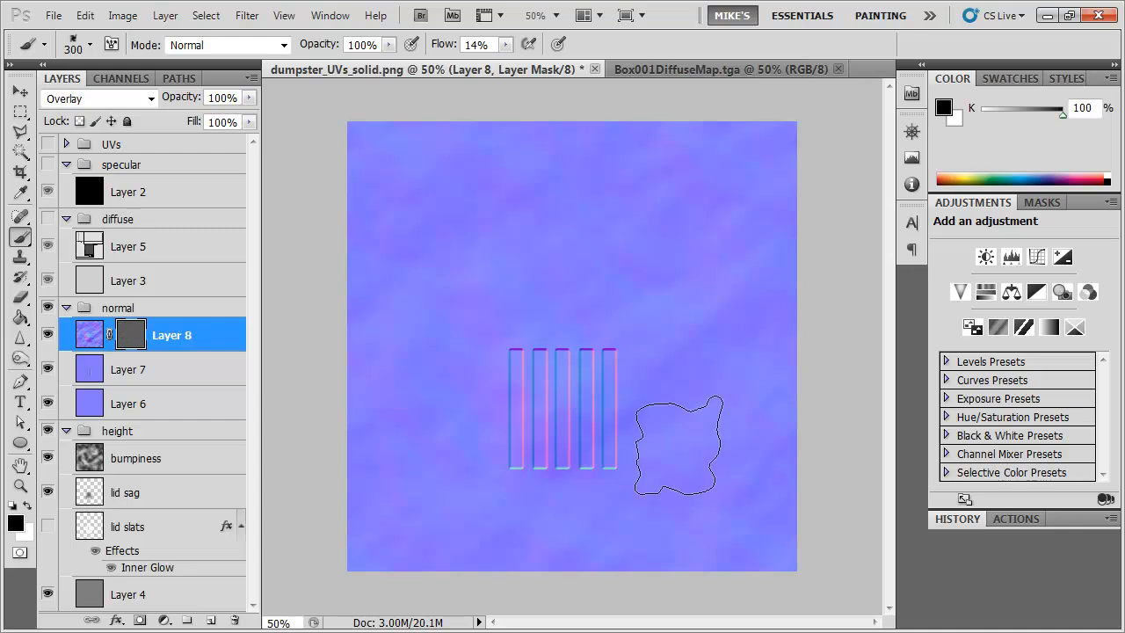
key("x")
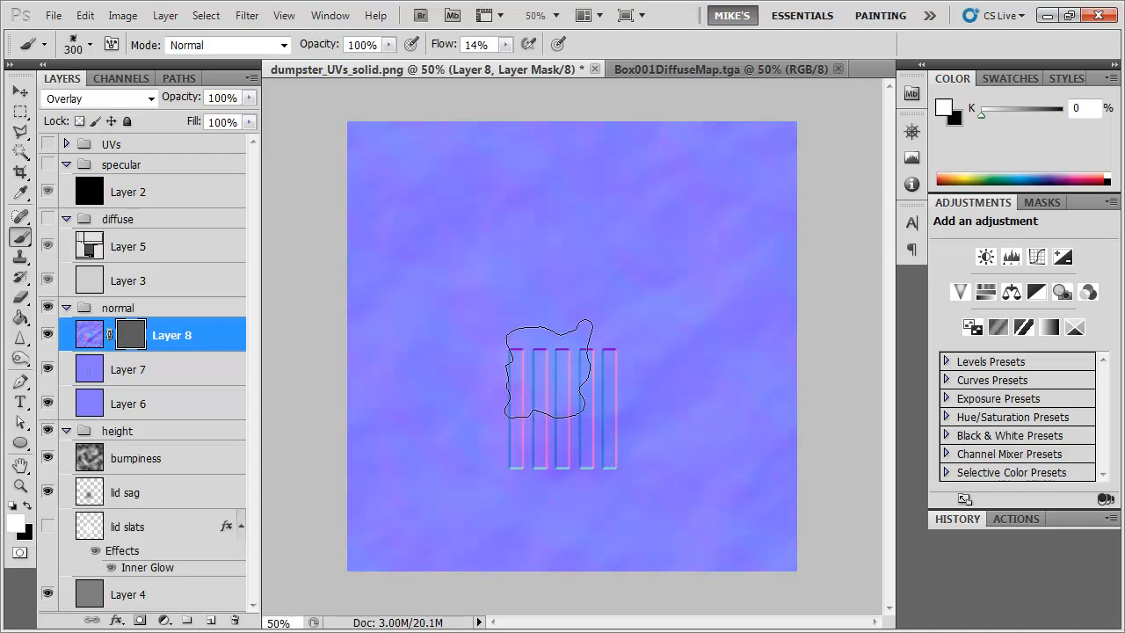
key("2")
key("bracketright")
key("bracketright")
key("bracketleft")
key("bracketleft")
key("bracketleft")
mouse_move(612, 448)
left_mouse_down()
mouse_move(628, 487)
mouse_move(637, 448)
left_mouse_up()
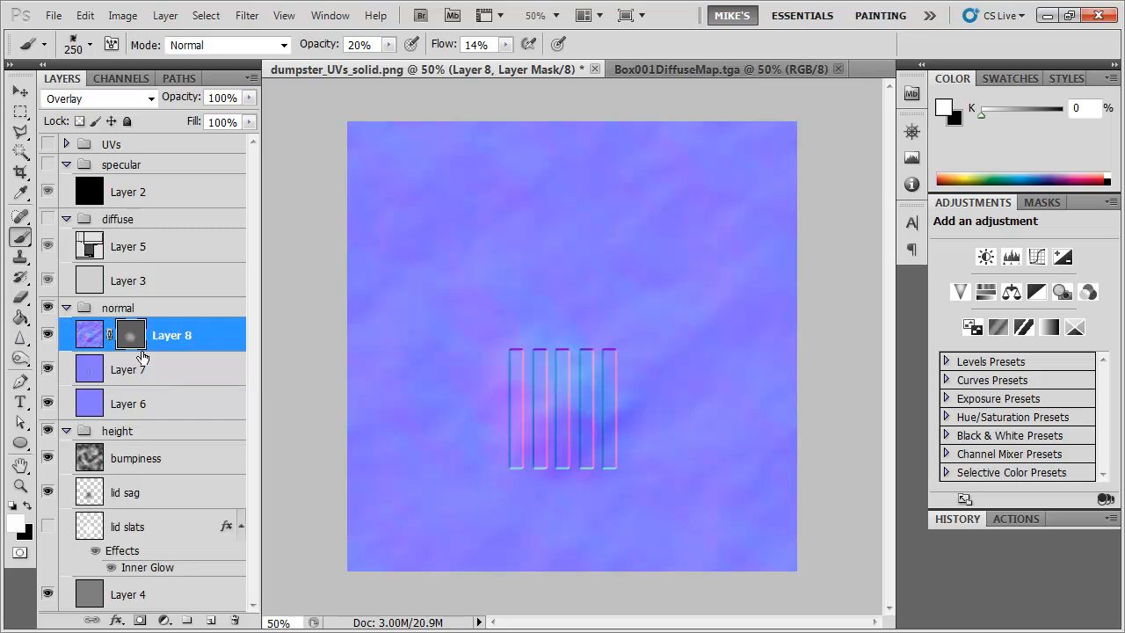
Inspect Layer 8's mask on its own, return to the normal view, and show the UVs group
left_click(145, 340, "alt")
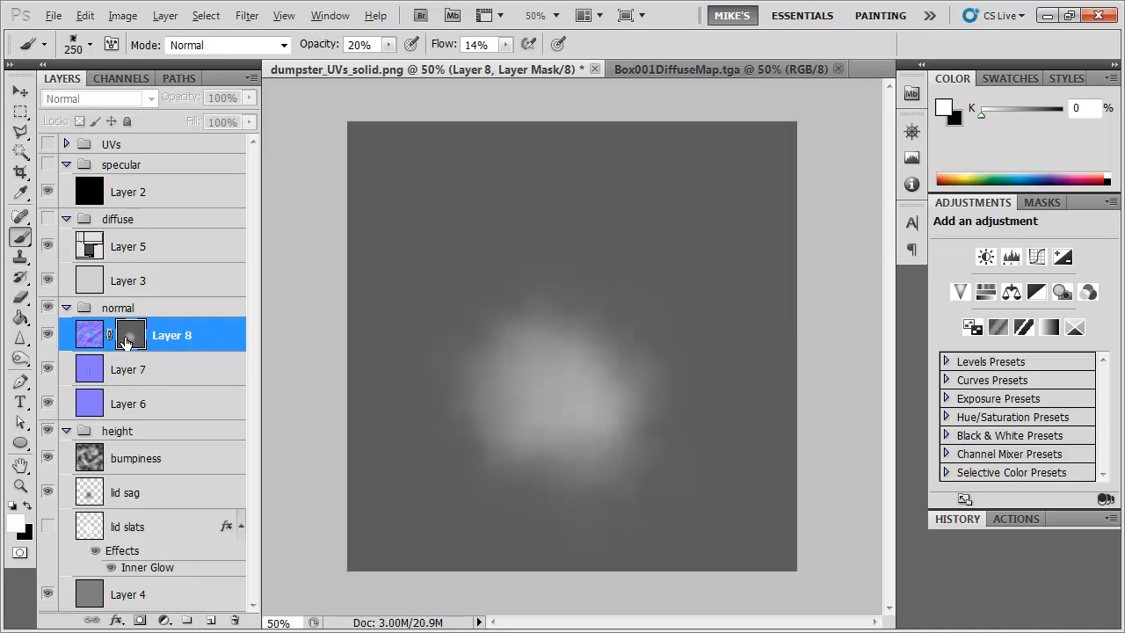
left_click(131, 337, "alt")
left_click(48, 144)
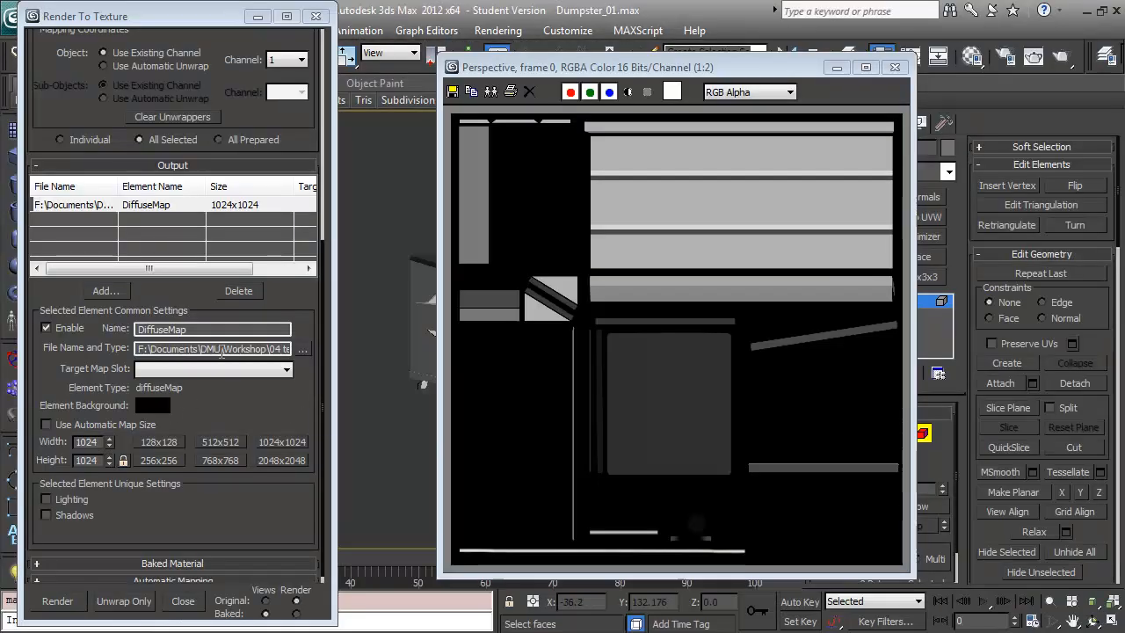
Switch to 3ds Max and close the rendered texture window and the Render To Texture dialog
left_click(905, 56)
left_click(317, 17)
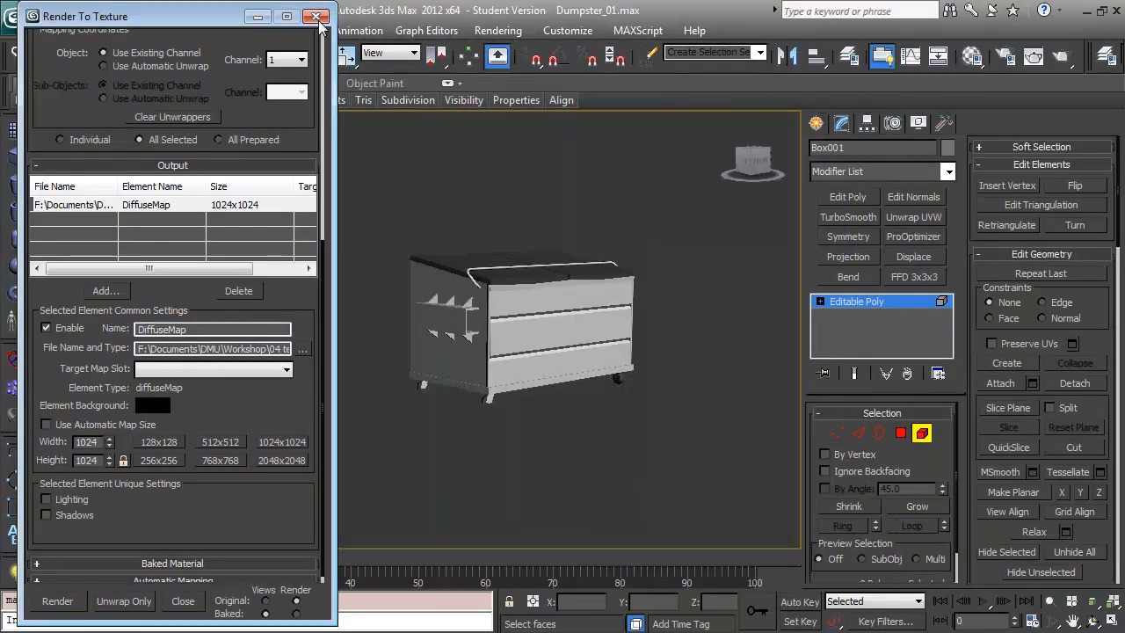
Select the top outer edge of the pocket bracket on the dumpster's side and frame it in the perspective view
left_click_drag(436, 264, 487, 278)
scroll(486, 279, "up", 4)
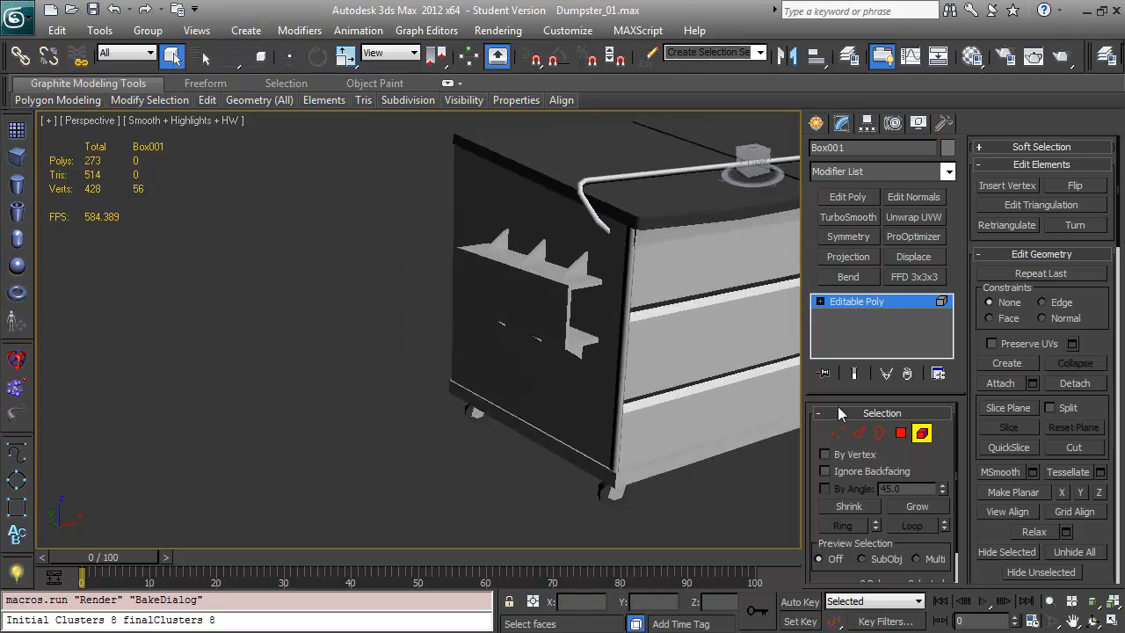
left_click(532, 291)
key("f")
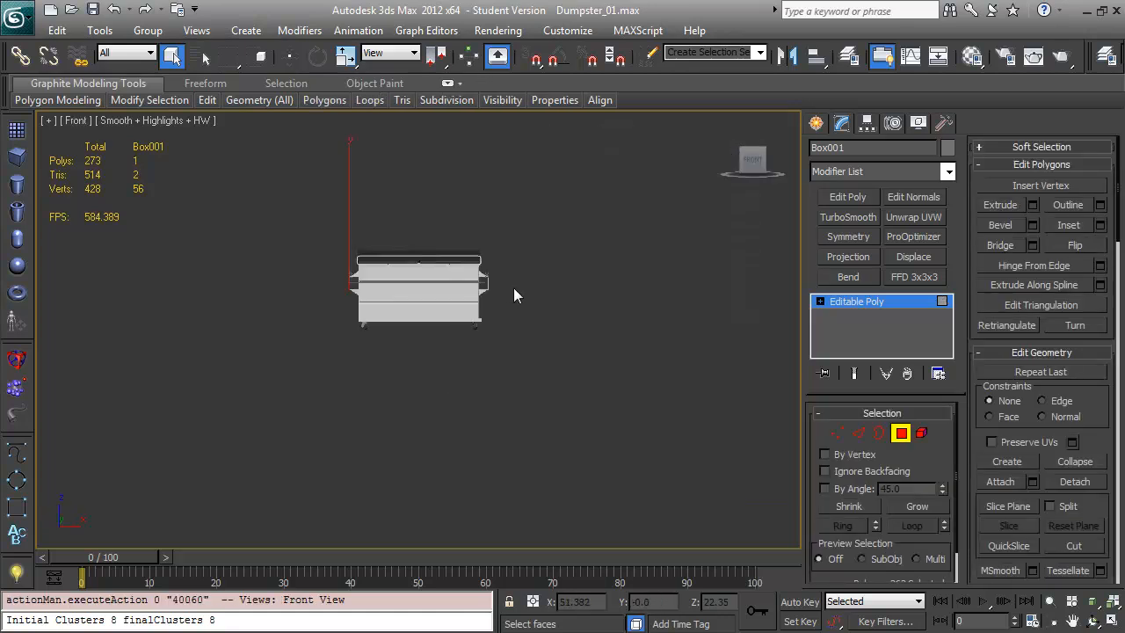
key("p")
key("z")
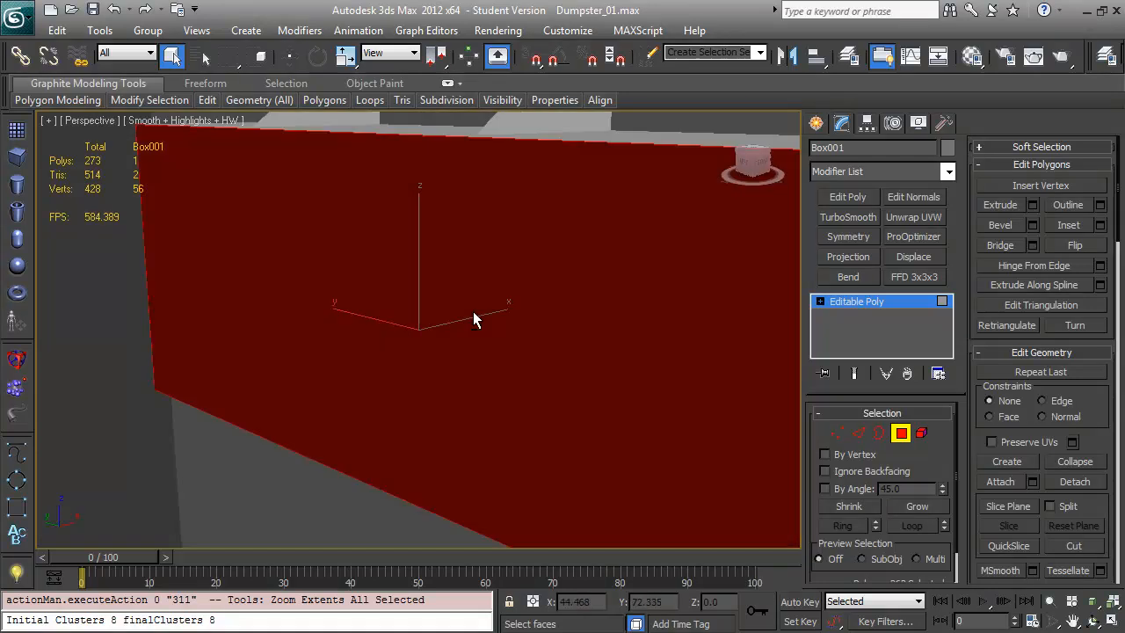
key("shift+z")
key("2")
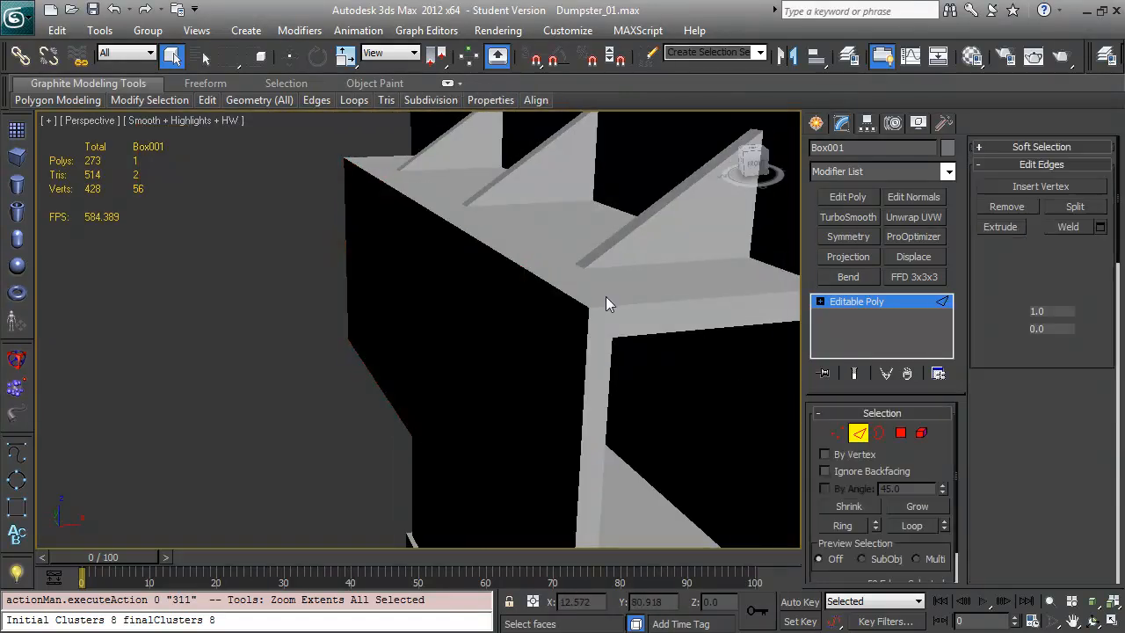
left_click(562, 284)
key("z")
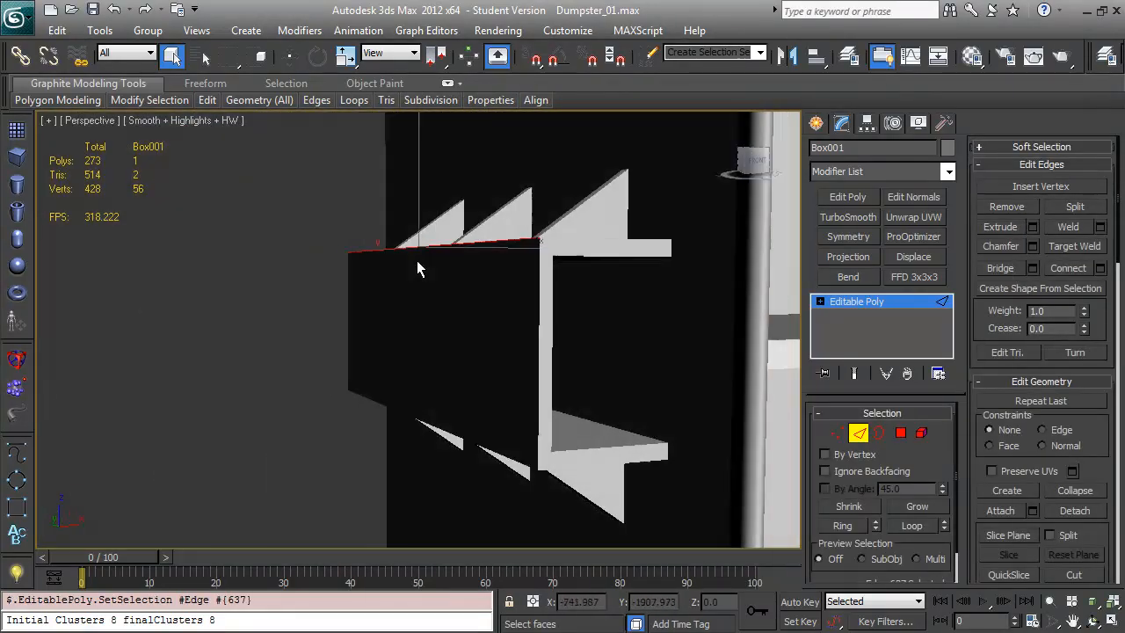
Examine the selected bracket edge and the dumpster's hard corners from several angles, close up and at a distance
left_click_drag(416, 260, 642, 288)
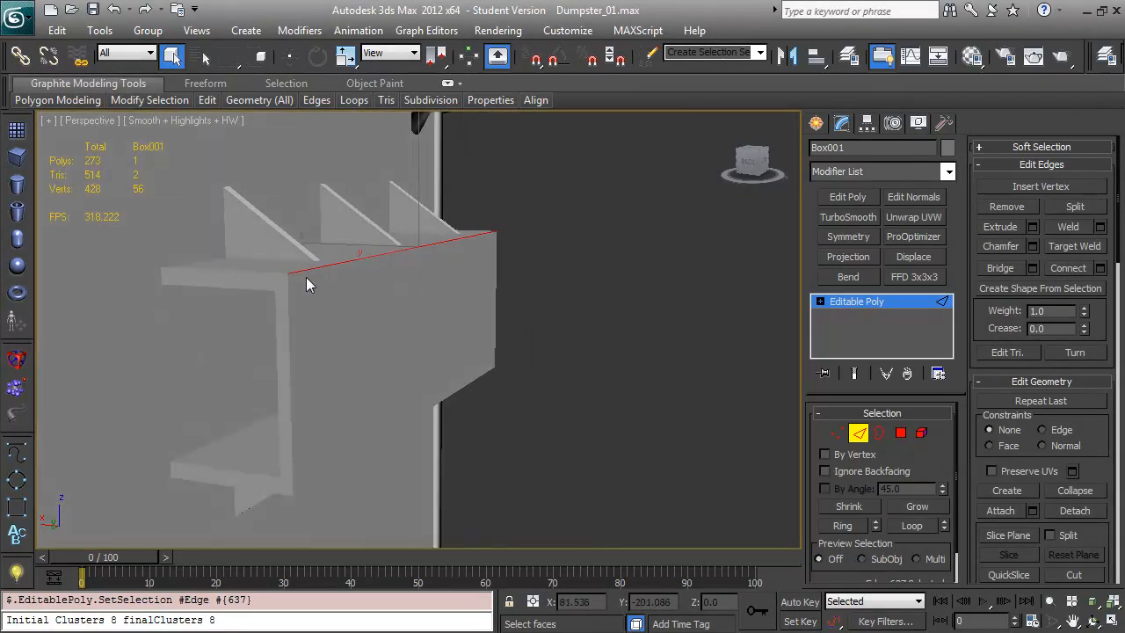
left_click_drag(296, 276, 413, 283)
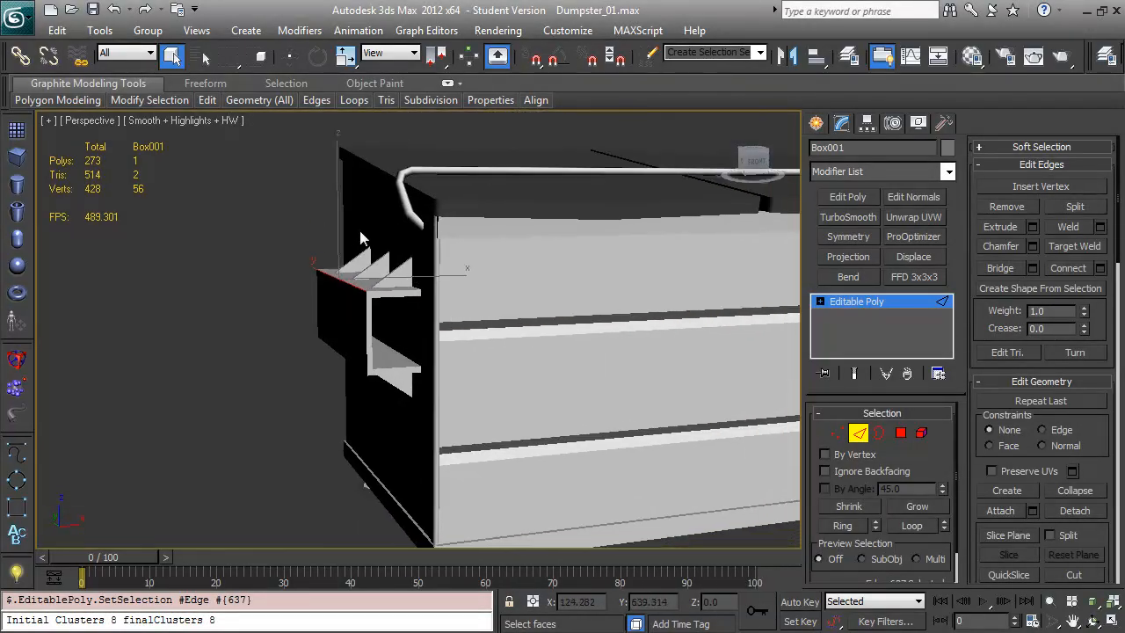
scroll(439, 293, "up", 5)
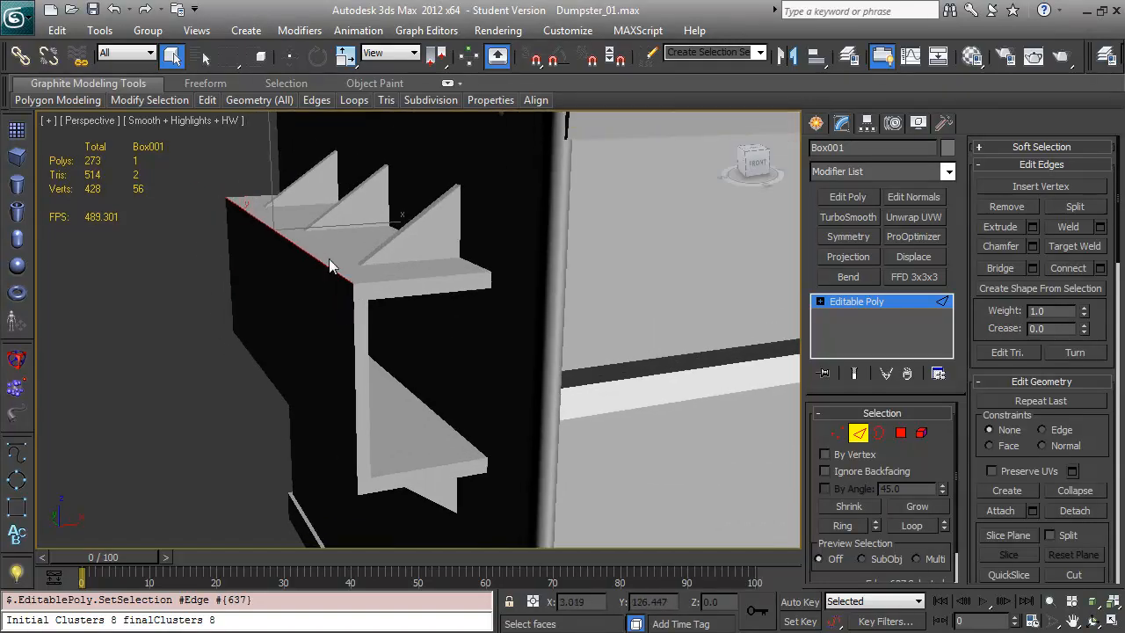
scroll(366, 262, "down", 6)
scroll(290, 265, "down", 2)
left_click_drag(330, 281, 361, 306)
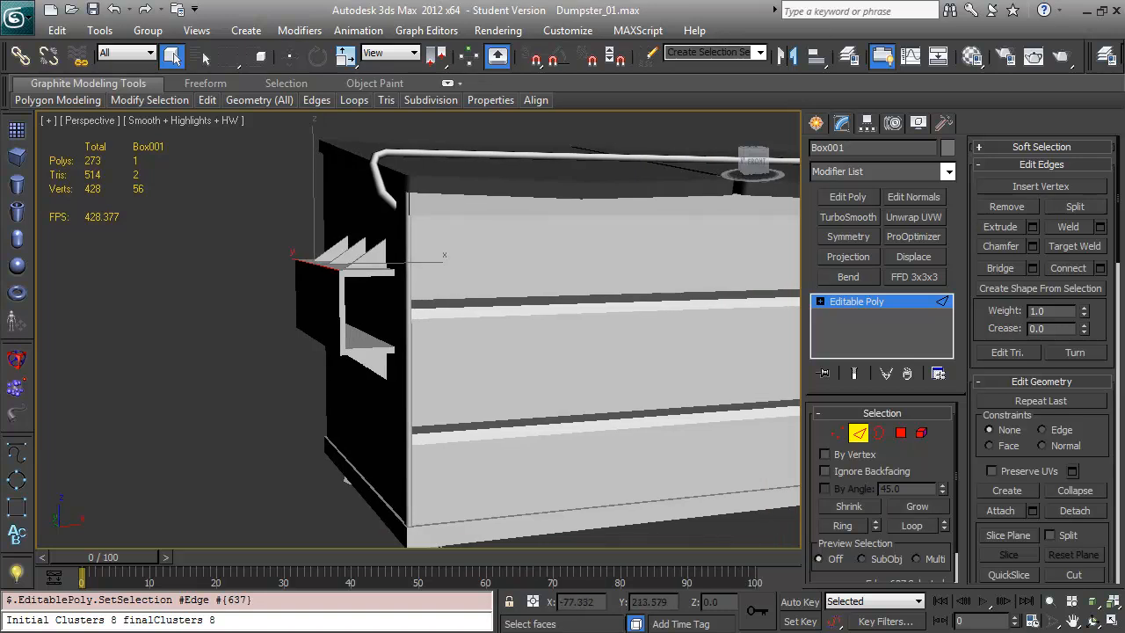
Switch back to Photoshop and set up the soft round brush at 10 px
key("alt+Tab")
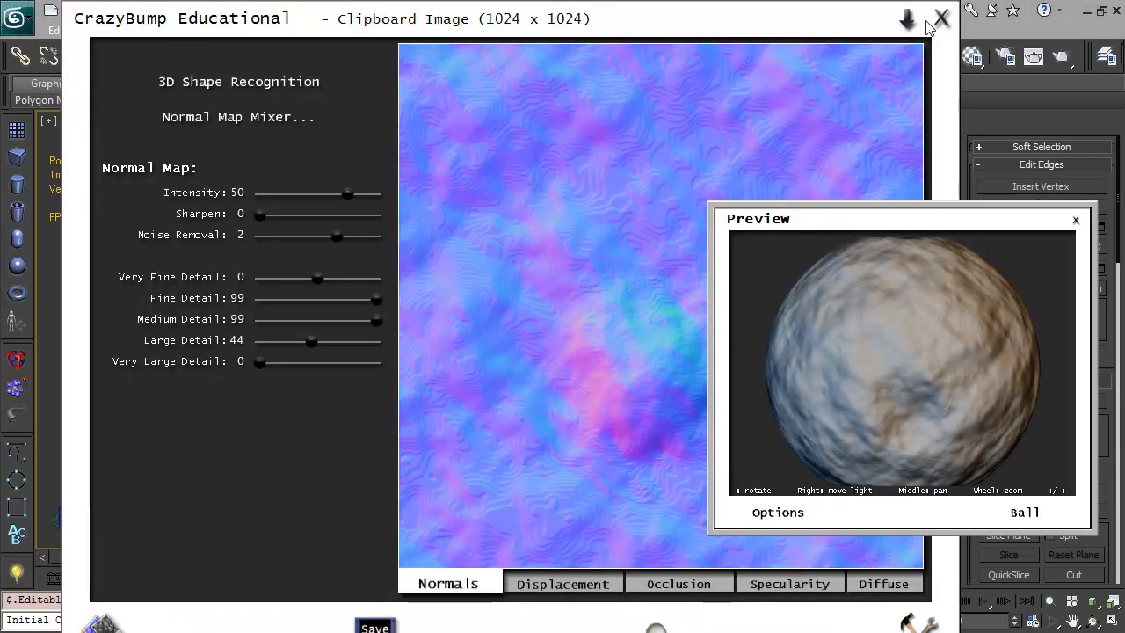
key("alt+Tab")
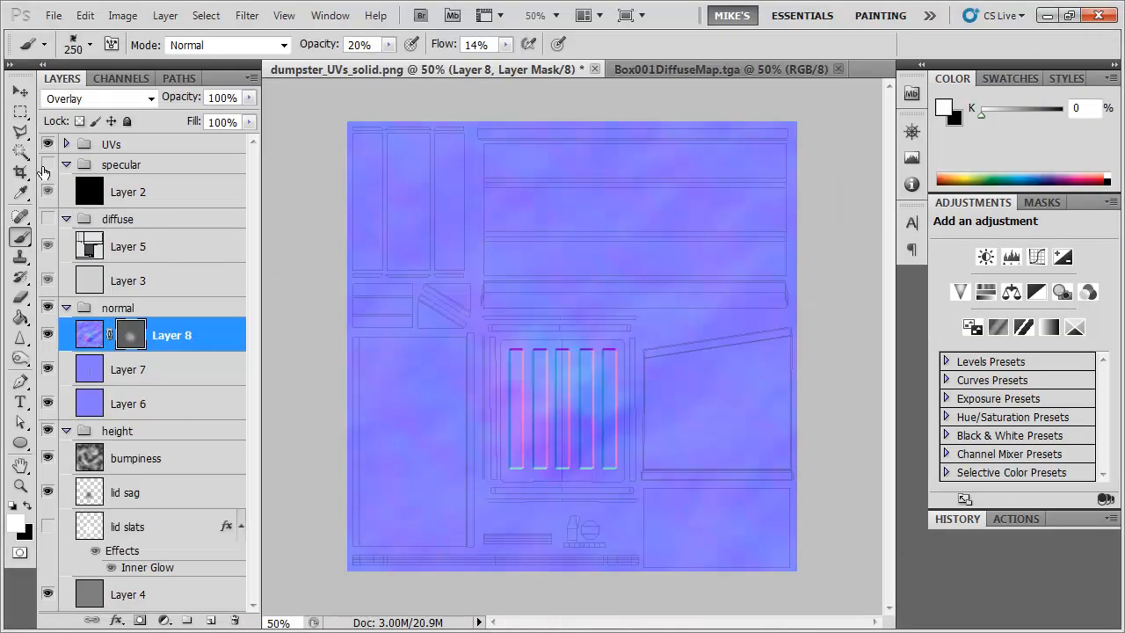
right_click(496, 323)
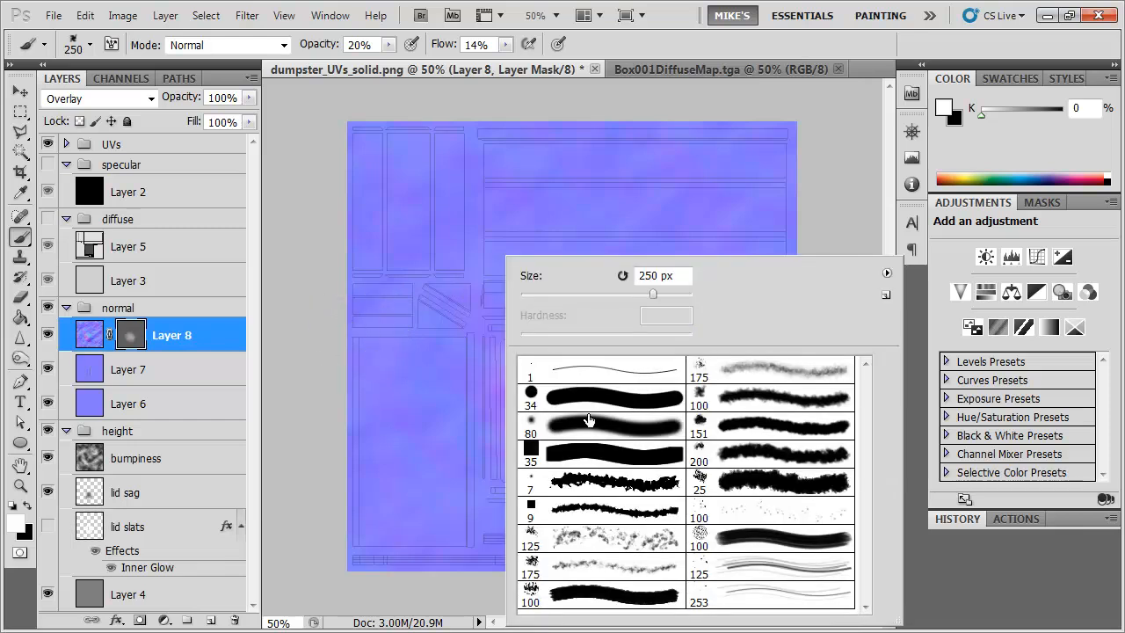
left_click(612, 373)
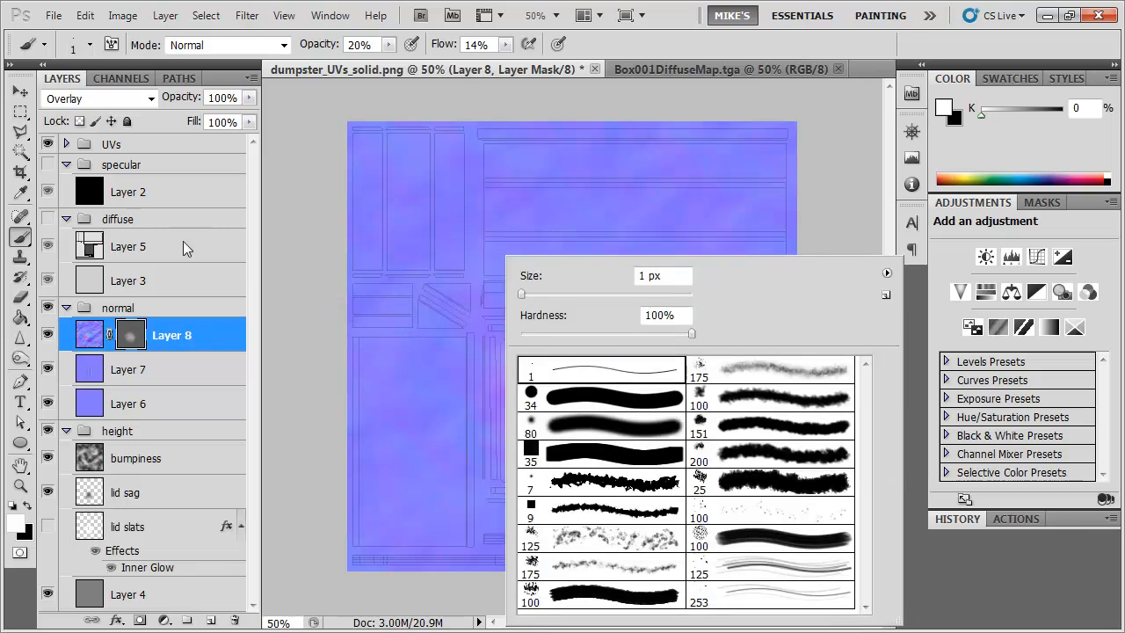
left_click(598, 428)
key("Return")
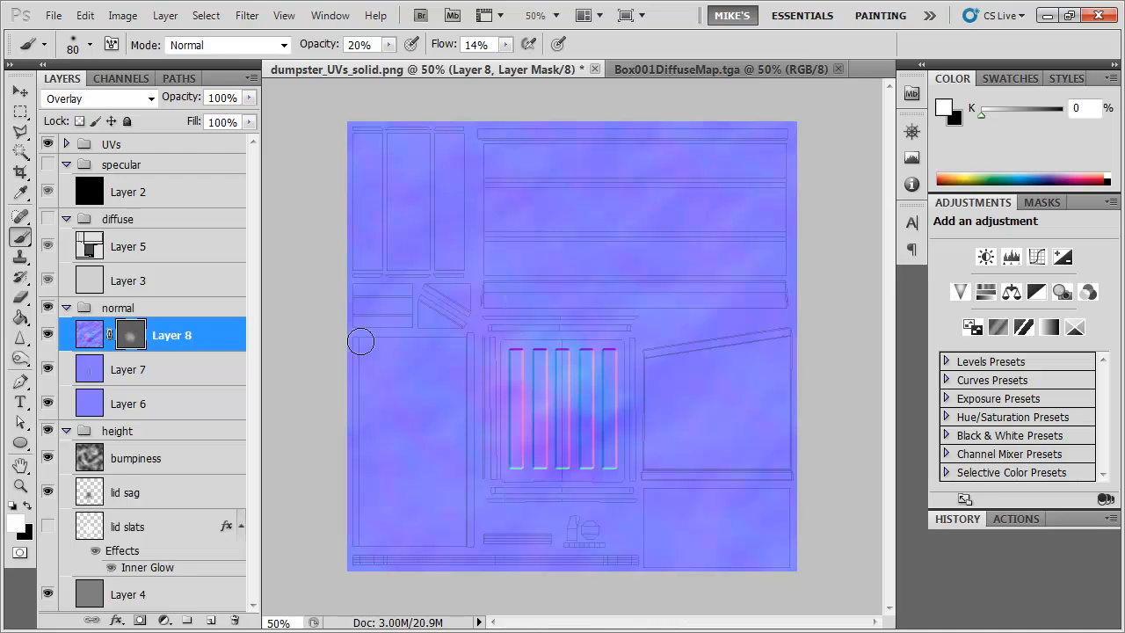
key("bracketleft")
key("bracketleft")
key("bracketleft")
key("bracketleft")
key("bracketleft")
key("bracketleft")
key("bracketleft")
Try normal-map colors from the saved swatches as the brush color and hide Layer 8
left_click(1010, 79)
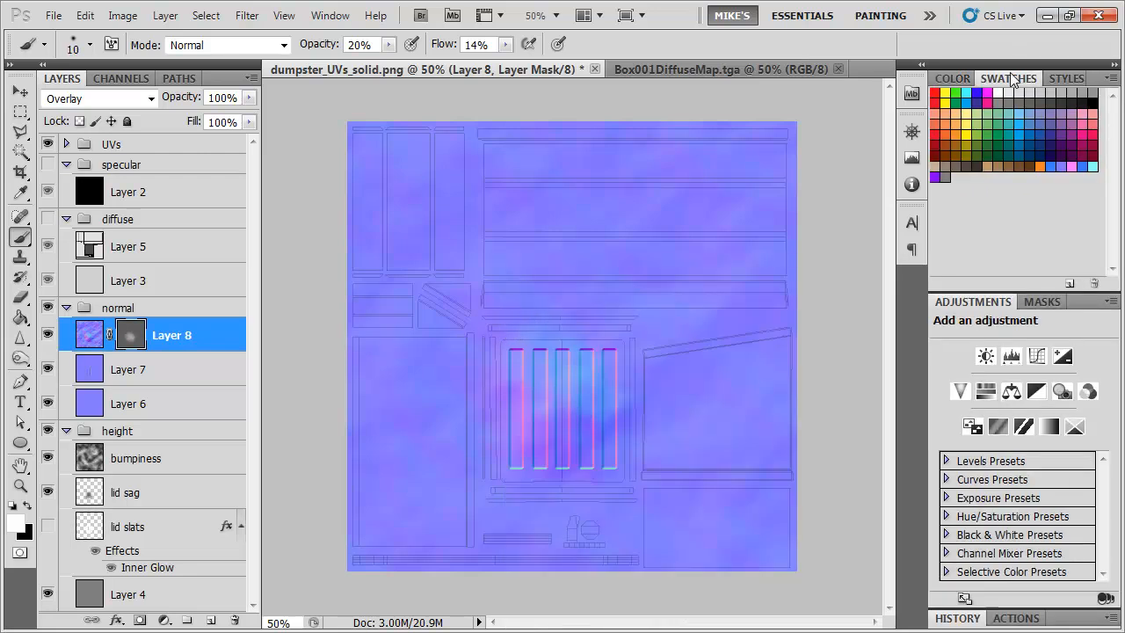
left_click(1086, 160)
left_click(986, 174)
left_click(935, 178)
left_click(48, 336)
Examine the normal-map edge colors on all sides of the lid slats and the UV outlines of the surrounding panels
key("ctrl+plus")
key("ctrl+plus")
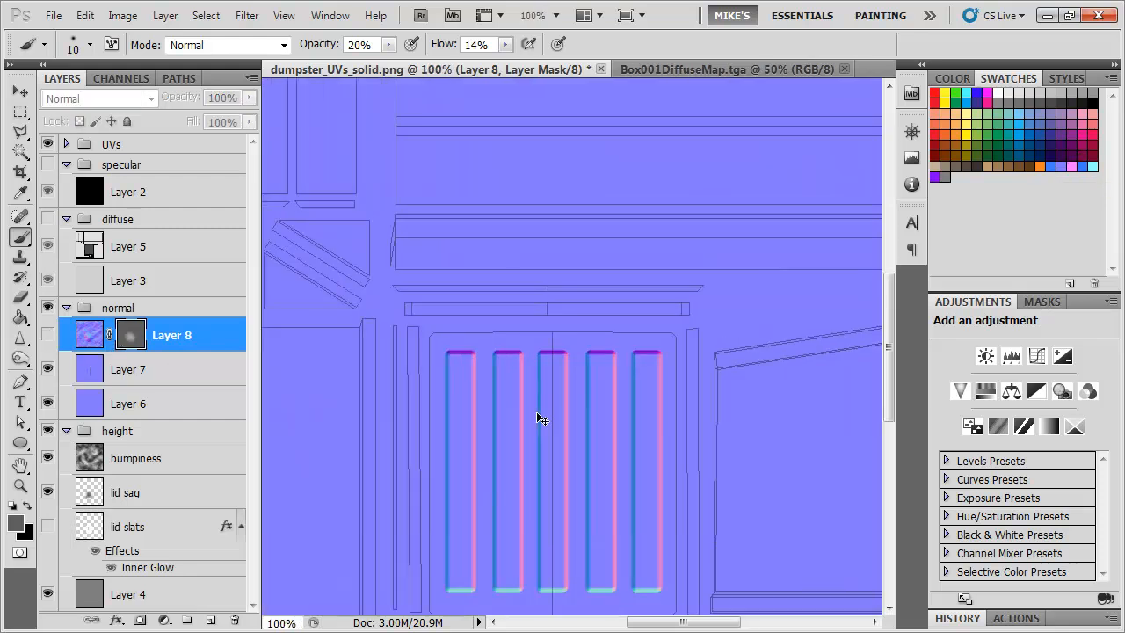
left_click_drag(497, 414, 435, 300)
key("alt")
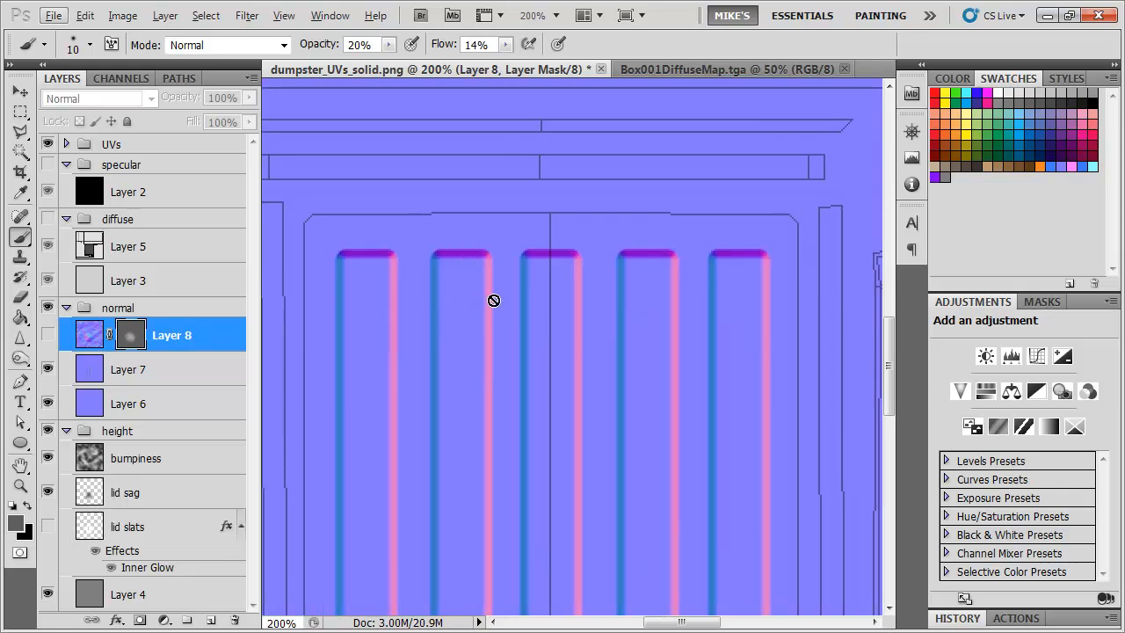
scroll(466, 431, "down", 5)
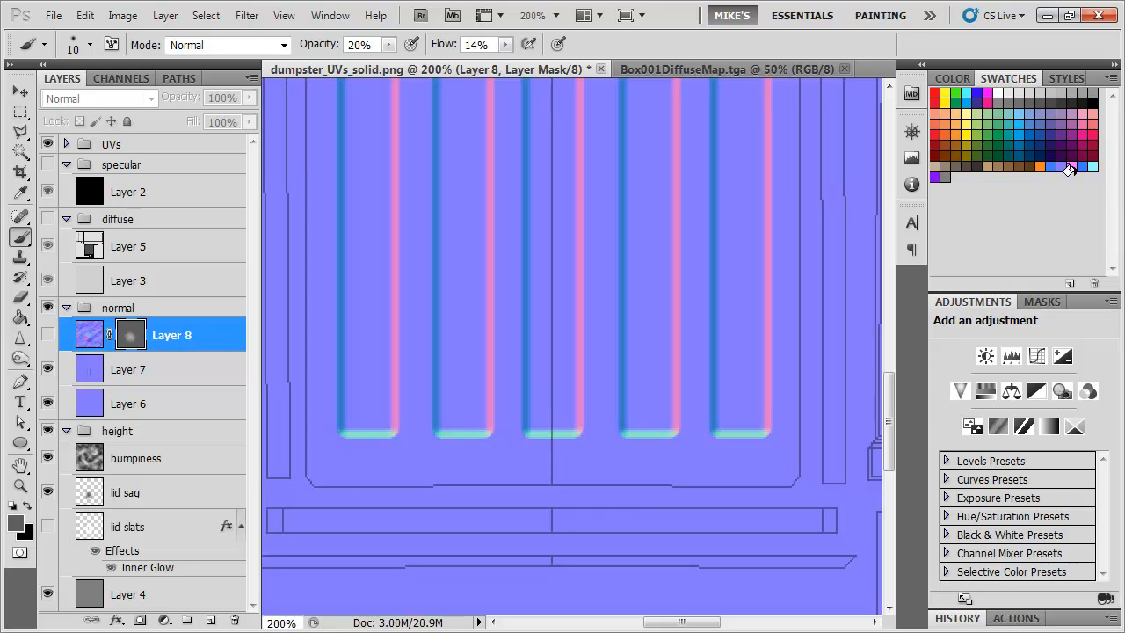
left_click_drag(491, 144, 615, 389)
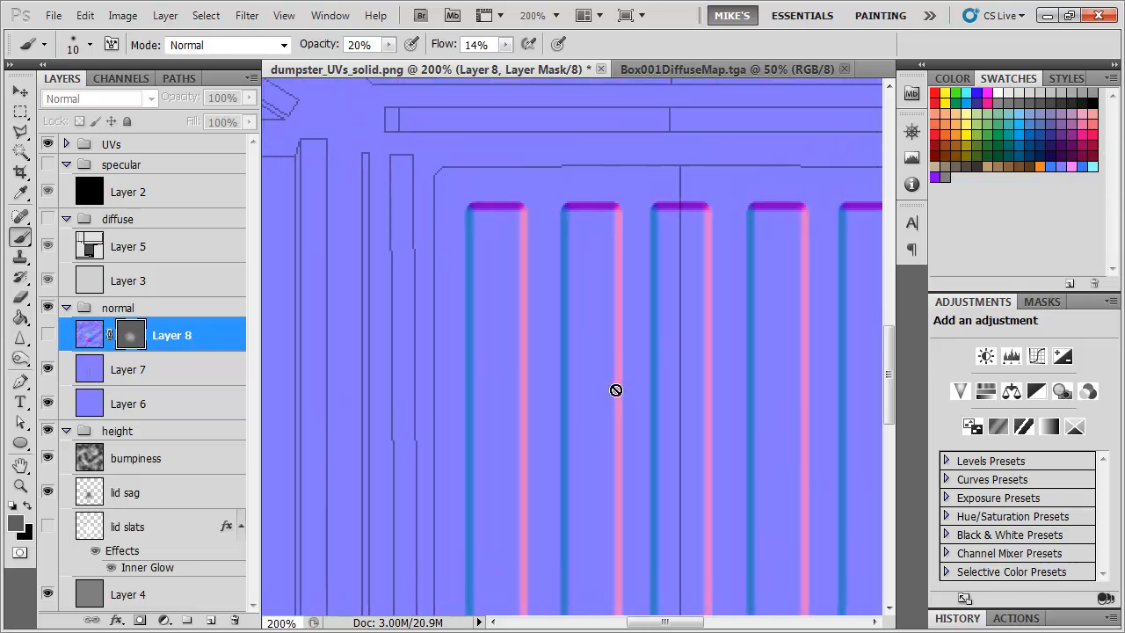
key("ctrl+minus")
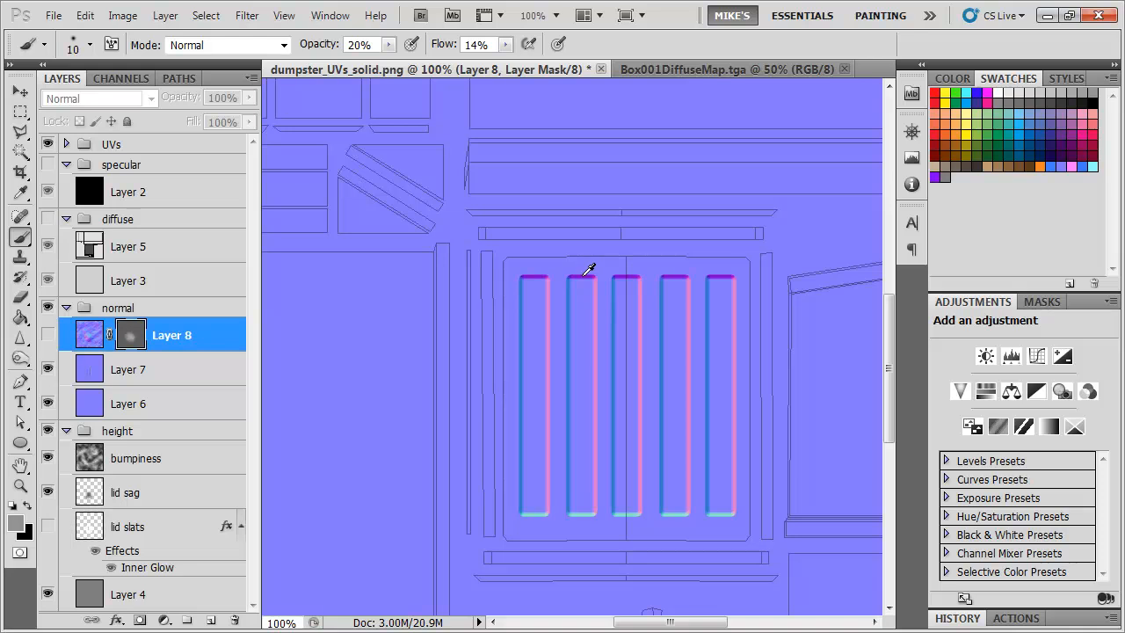
left_click_drag(416, 211, 535, 279)
mouse_move(477, 253)
left_mouse_down()
mouse_move(473, 425)
mouse_move(472, 272)
left_mouse_up()
left_click_drag(466, 88, 466, 93)
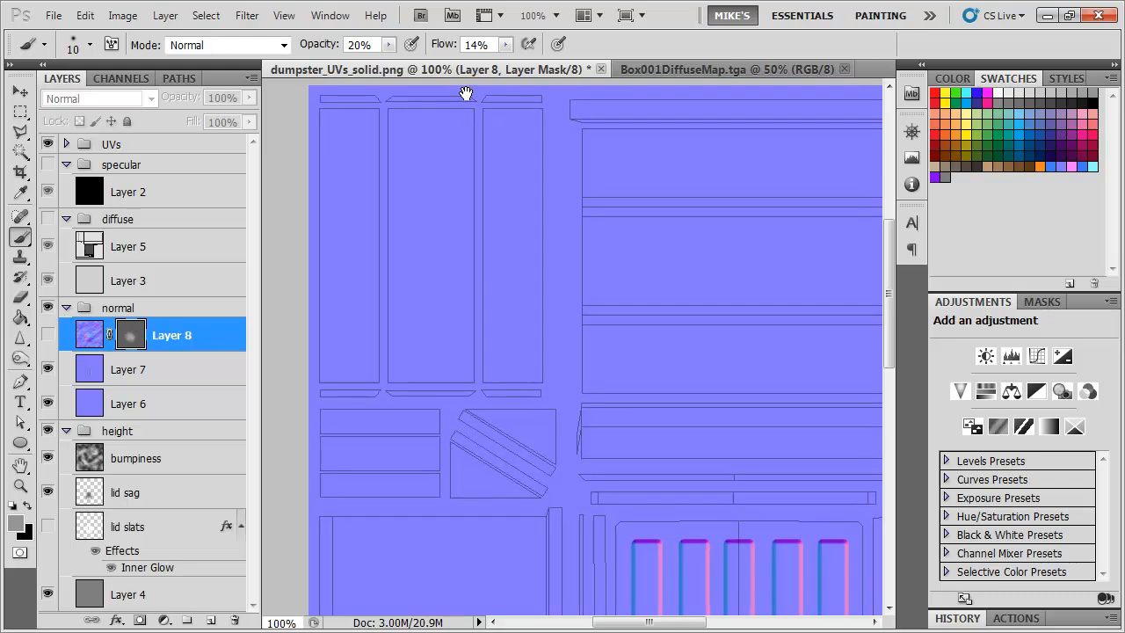
Add a new layer above Layer 8 in the normal group and rename Layer 8 as lumpiness
key("bracketright")
left_click(211, 619)
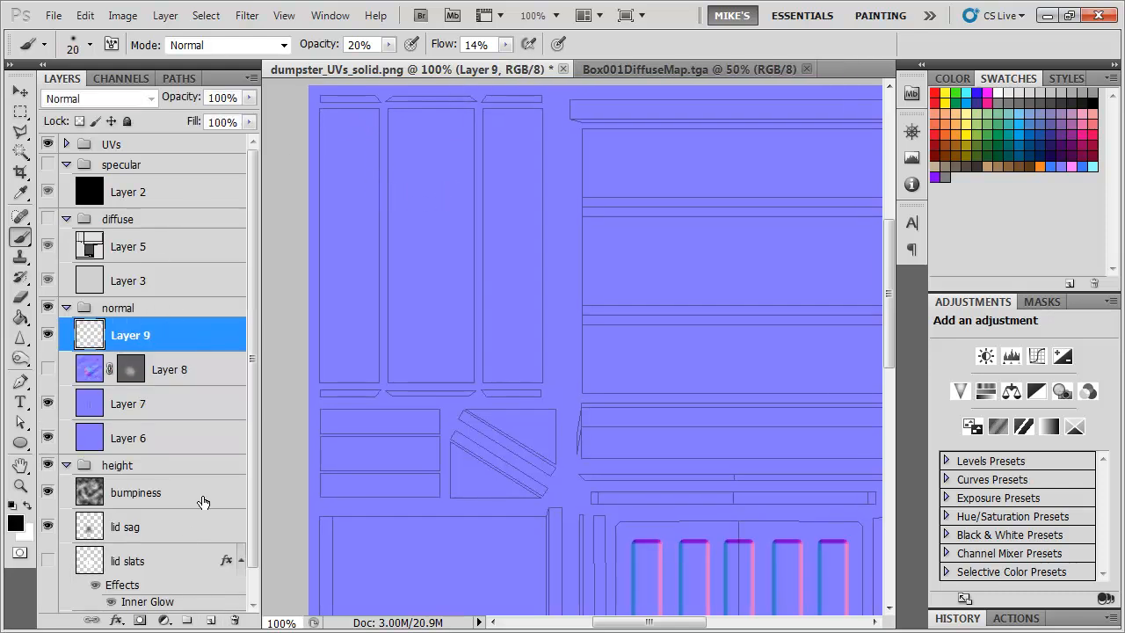
double_click(169, 372)
type("lumpiness")
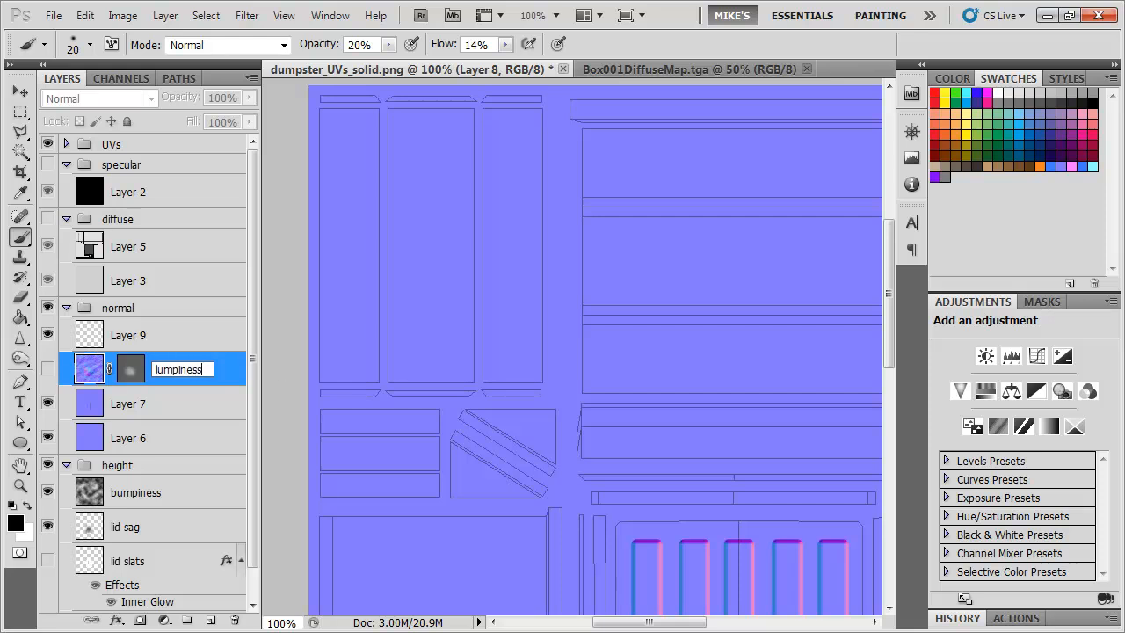
key("Return")
Rename Layer 7 as lid slats and Layer 9 as edge softens
double_click(132, 404)
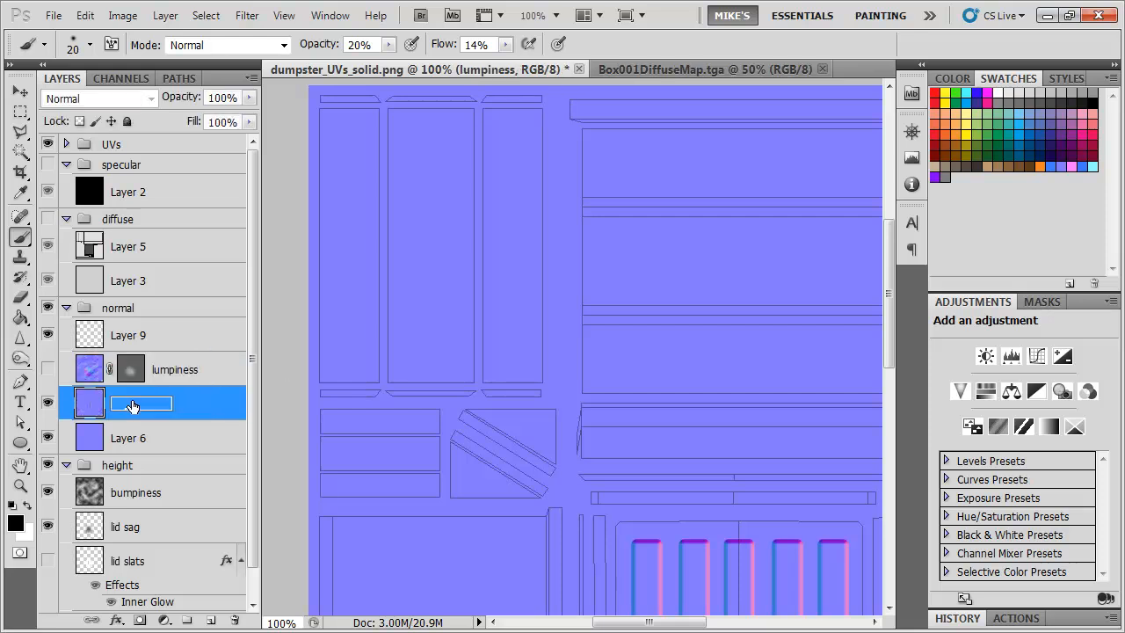
type("lid slats")
key("Return")
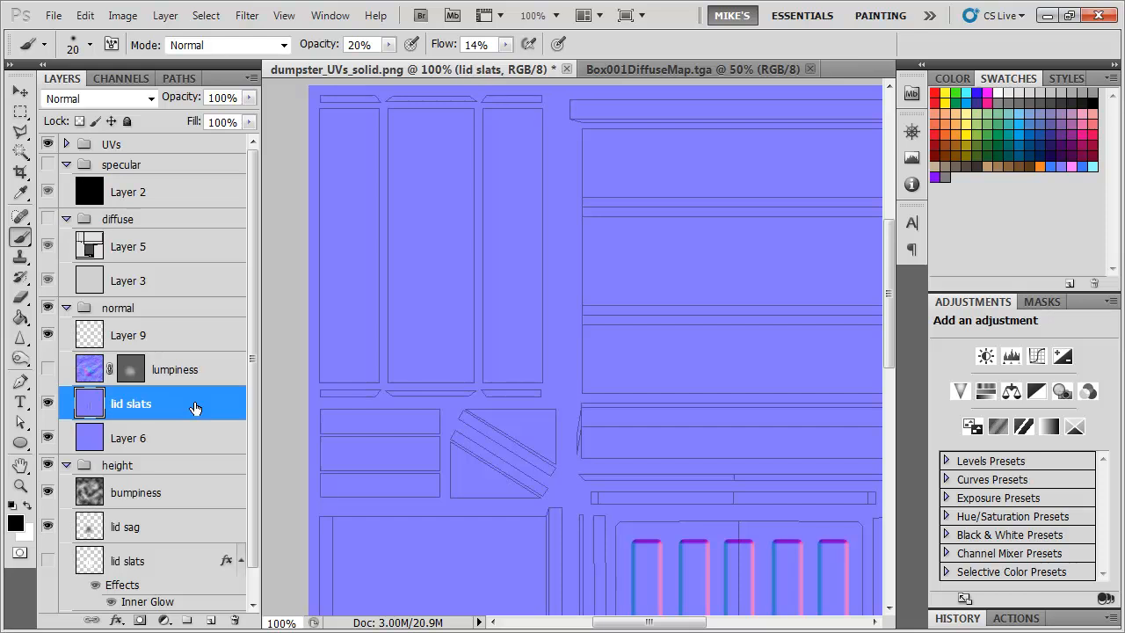
left_click(139, 336)
double_click(132, 335)
type("edge softens")
key("Return")
Reduce the brush to 9 px and try a full-opacity stroke along the top edges of the three tall UV panels
left_click_drag(470, 198, 479, 235)
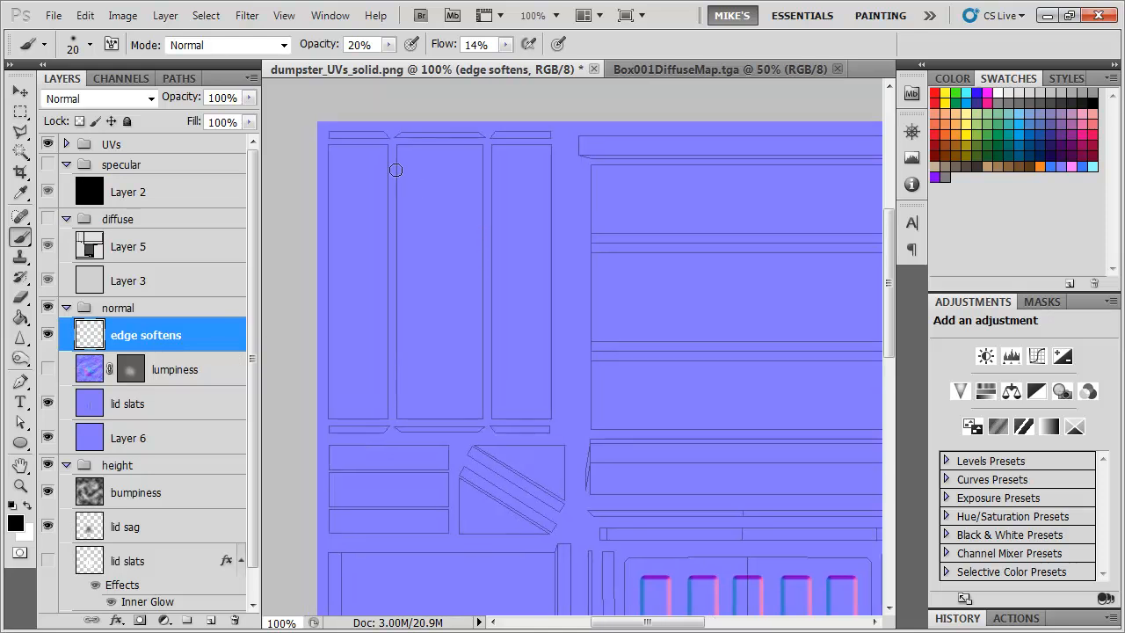
key("bracketleft")
left_click_drag(334, 145, 523, 146)
key("ctrl+z")
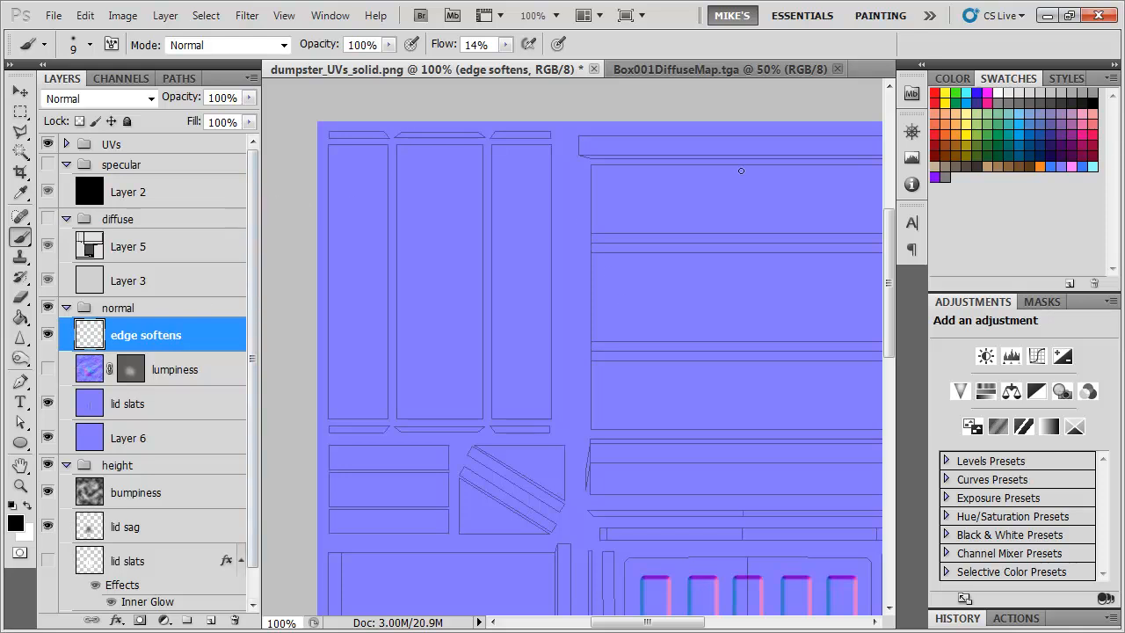
Sample the purple top-edge color of the lid slats and paint it along the top edges of the three tall UV panels
left_click(946, 81)
left_click_drag(779, 324, 699, 243)
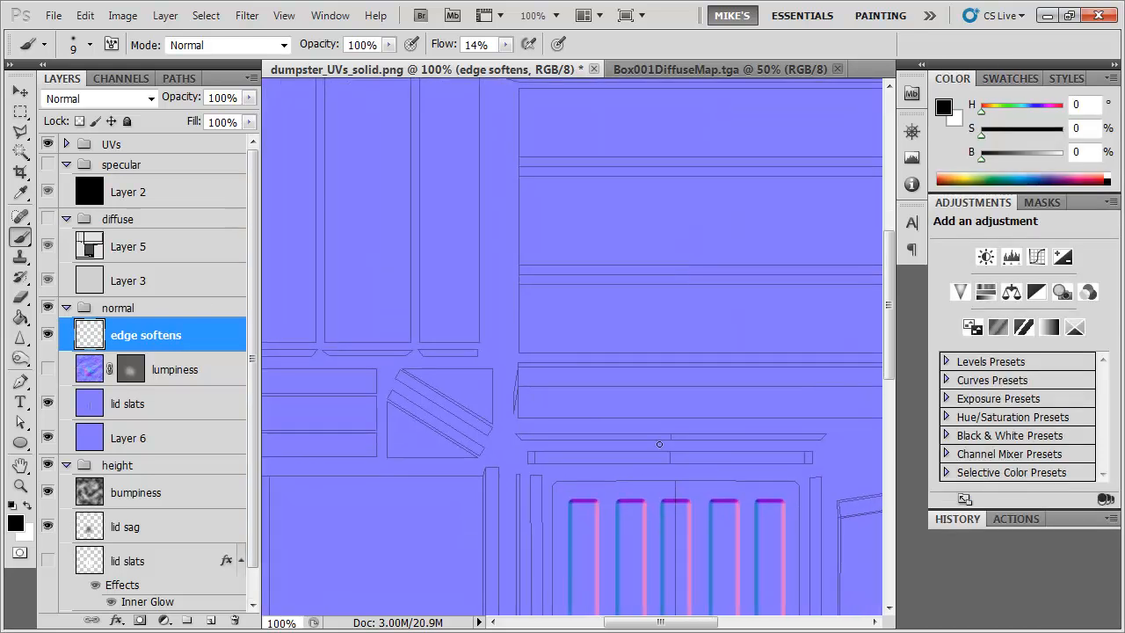
left_click(631, 498, "alt")
left_click_drag(454, 286, 652, 399)
left_click_drag(452, 177, 680, 177)
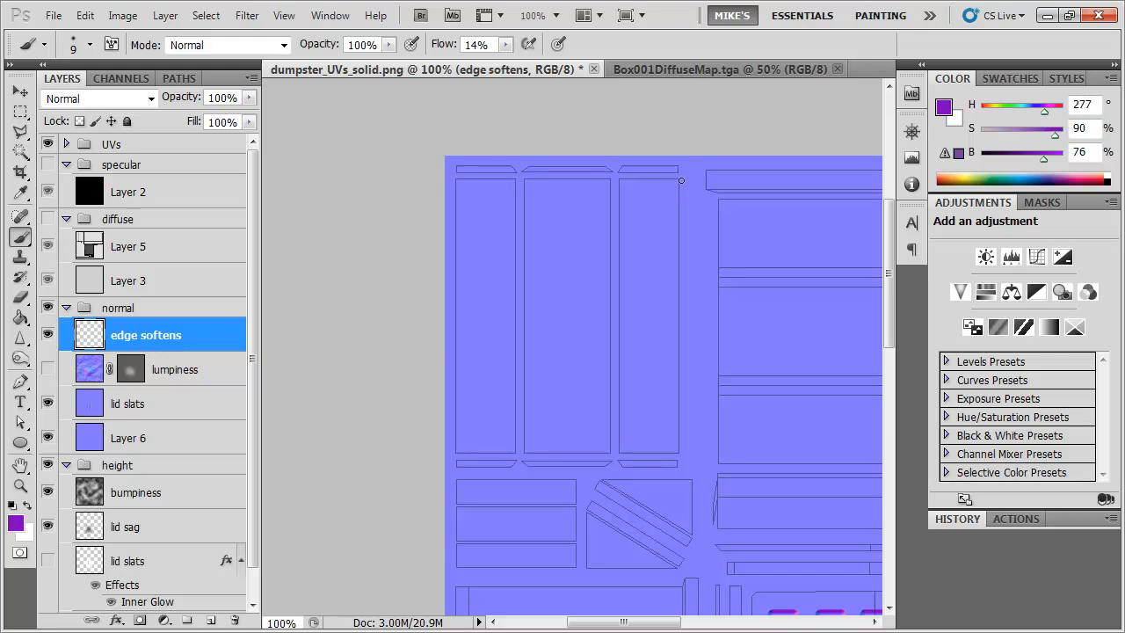
Paint a straight purple stroke along the top edge of the long UV strip above the wide panels
left_click_drag(681, 178, 363, 197)
mouse_move(541, 336)
left_mouse_down()
mouse_move(477, 274)
mouse_move(404, 311)
left_mouse_up()
mouse_move(591, 236)
left_mouse_down()
mouse_move(379, 241)
mouse_move(343, 281)
mouse_move(384, 304)
left_mouse_up()
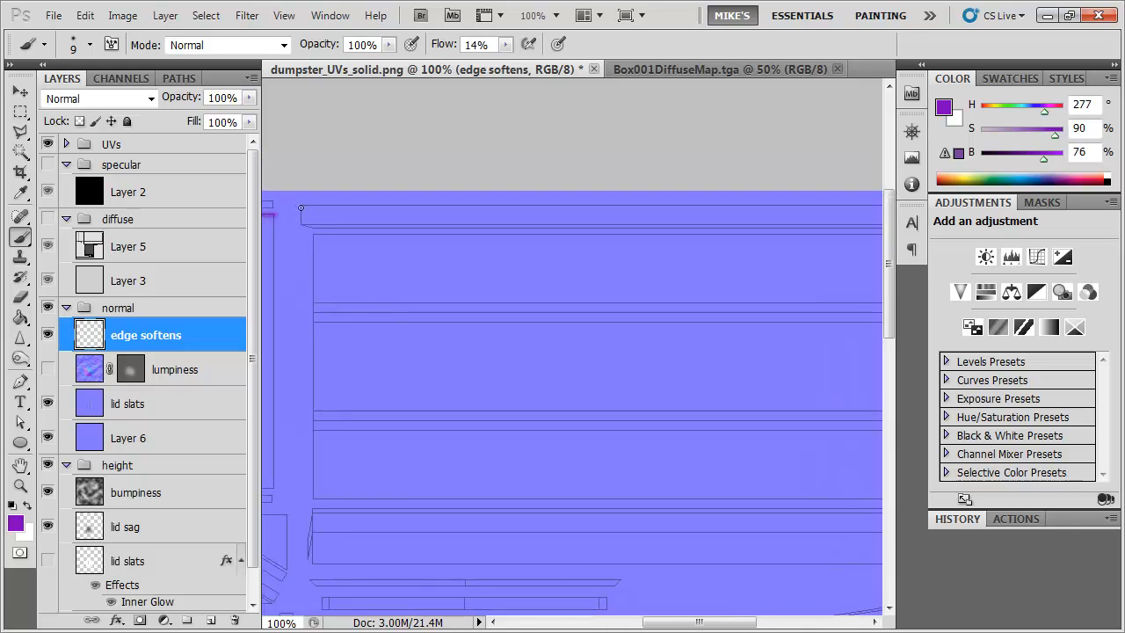
left_click_drag(301, 204, 881, 204)
Paint a purple stroke along the sloped top edge of the dumpster's side panel
left_click_drag(467, 302, 869, 275)
left_click_drag(596, 369, 650, 208)
mouse_move(586, 332)
left_mouse_down()
mouse_move(655, 275)
mouse_move(629, 291)
left_mouse_up()
left_click_drag(629, 370, 618, 351)
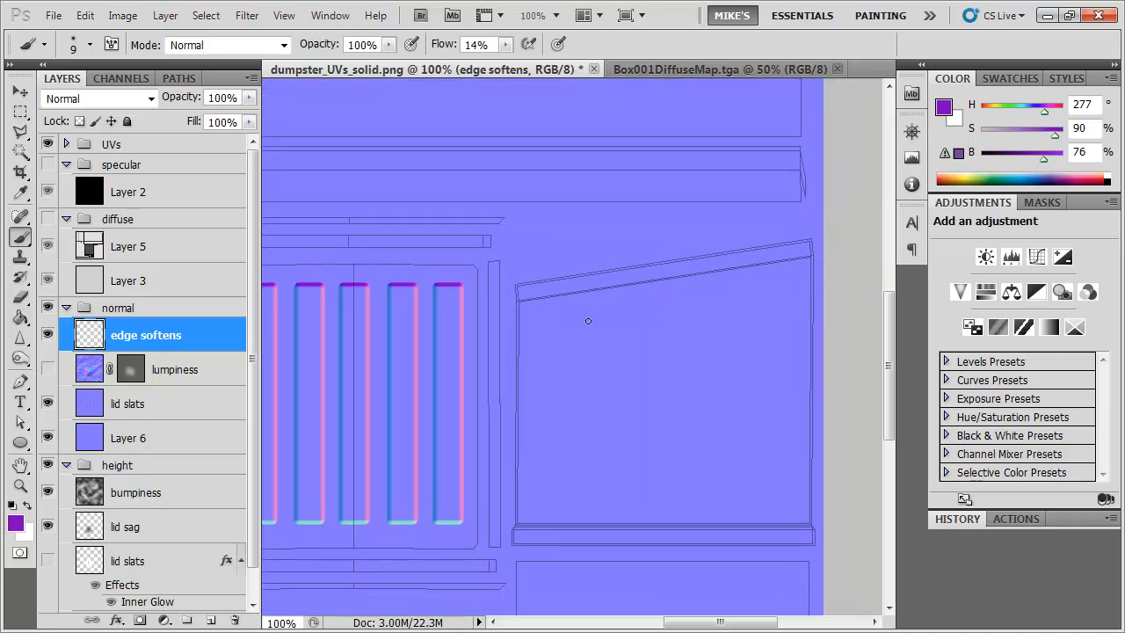
scroll(589, 322, "up", 1)
left_click(834, 229, "shift")
Paint purple along the top edges of the large rectangular panel and the narrow strip on its right side
left_click_drag(477, 371, 715, 284)
mouse_move(623, 430)
left_mouse_down()
mouse_move(581, 262)
mouse_move(482, 460)
left_mouse_up()
left_click_drag(628, 177, 534, 236)
left_click_drag(532, 350, 624, 251)
left_click_drag(642, 324, 488, 223)
left_click_drag(403, 262, 663, 274)
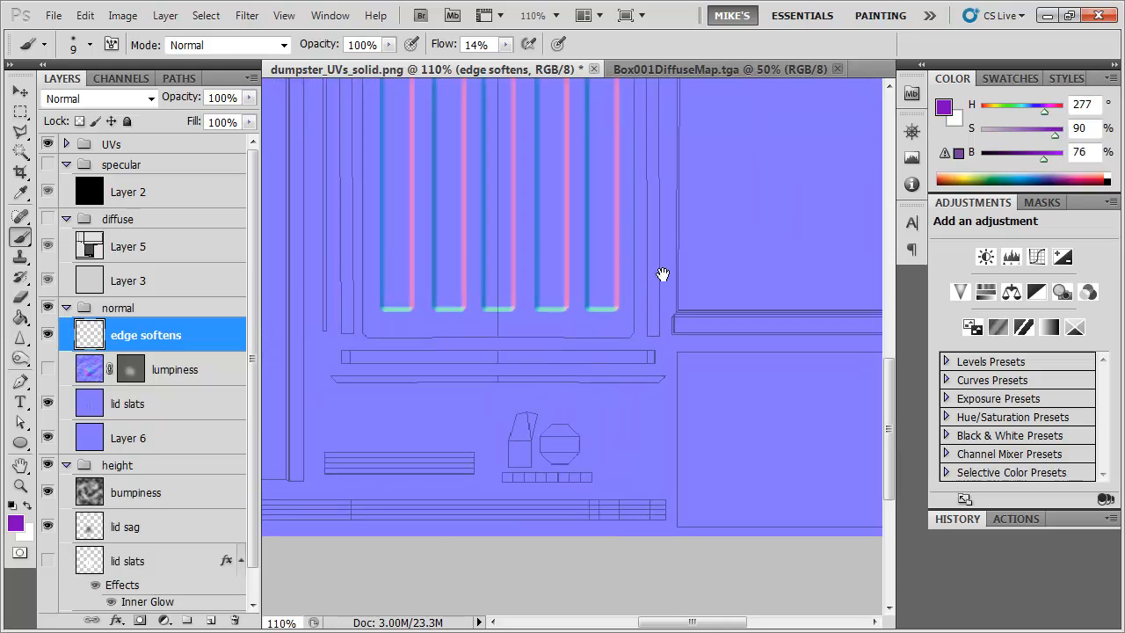
left_click_drag(520, 296, 765, 422)
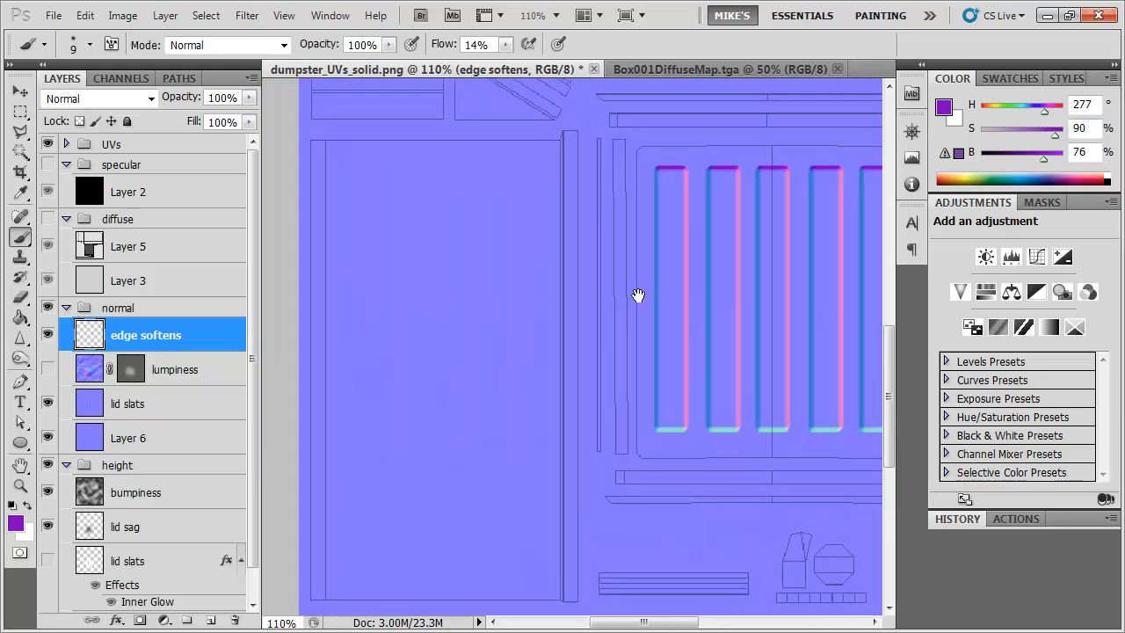
left_click_drag(638, 295, 659, 289)
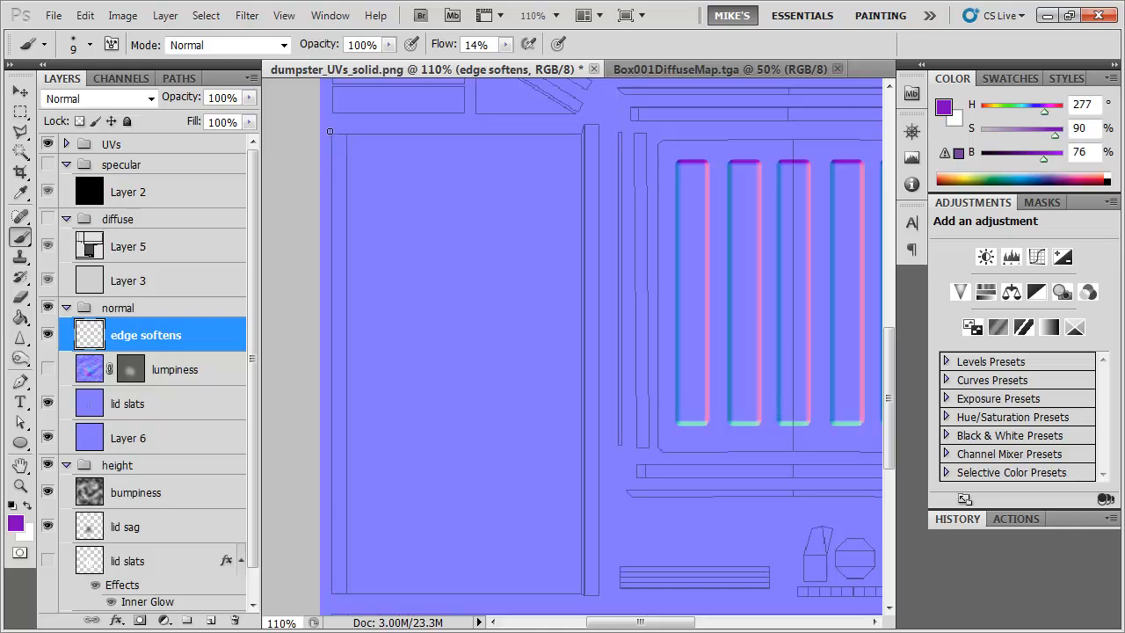
left_click_drag(330, 133, 576, 130)
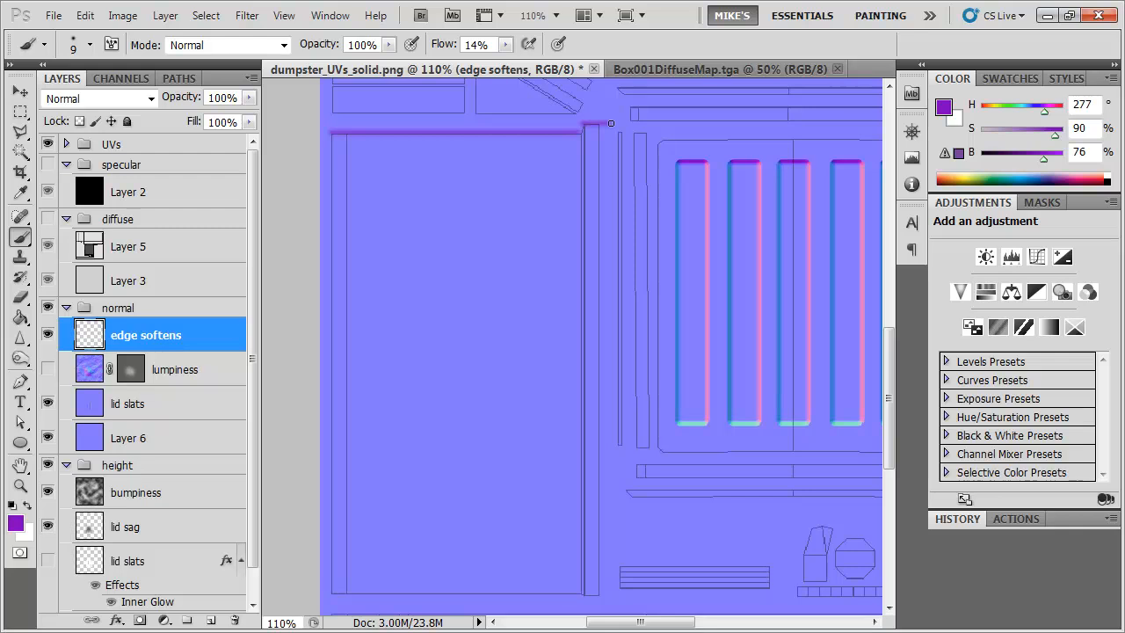
Set the brush to 4 px and 55% flow, and paint purple top edges on the middle and lowest of the three small stacked panels
scroll(577, 261, "up", 10)
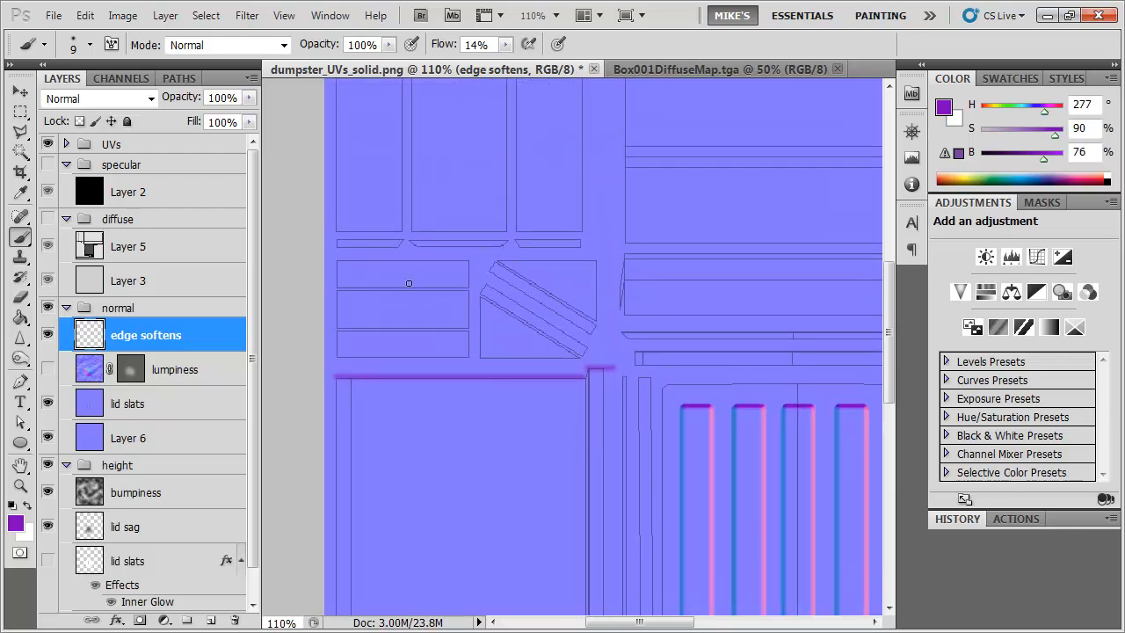
key("ctrl+plus")
key("ctrl+plus")
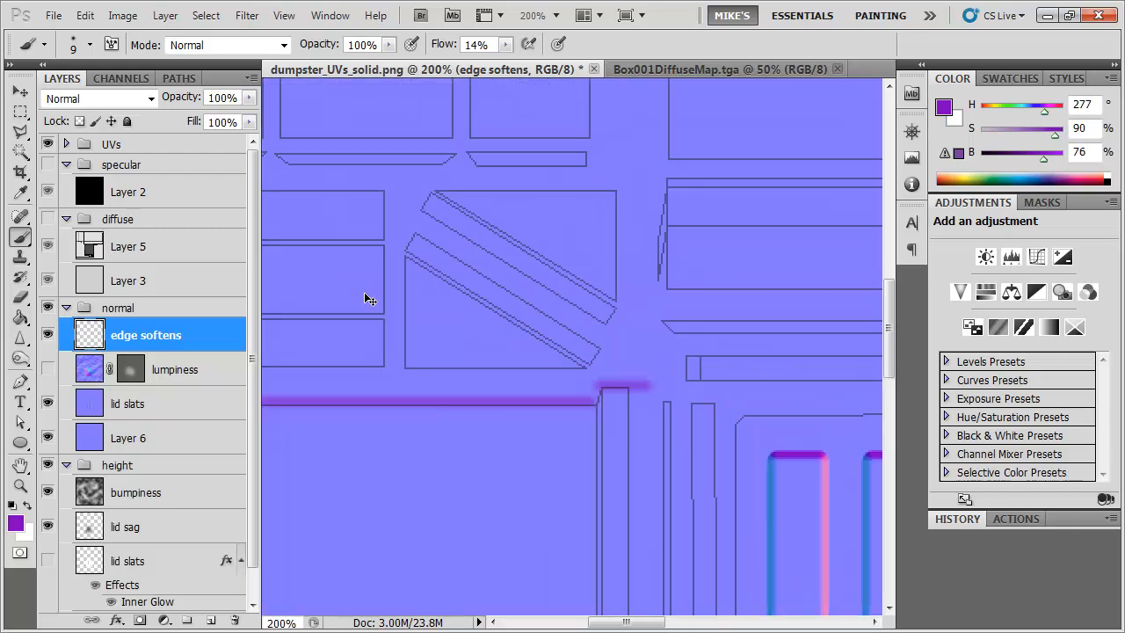
left_click_drag(370, 286, 622, 313)
left_click_drag(446, 272, 672, 297)
key("bracketleft")
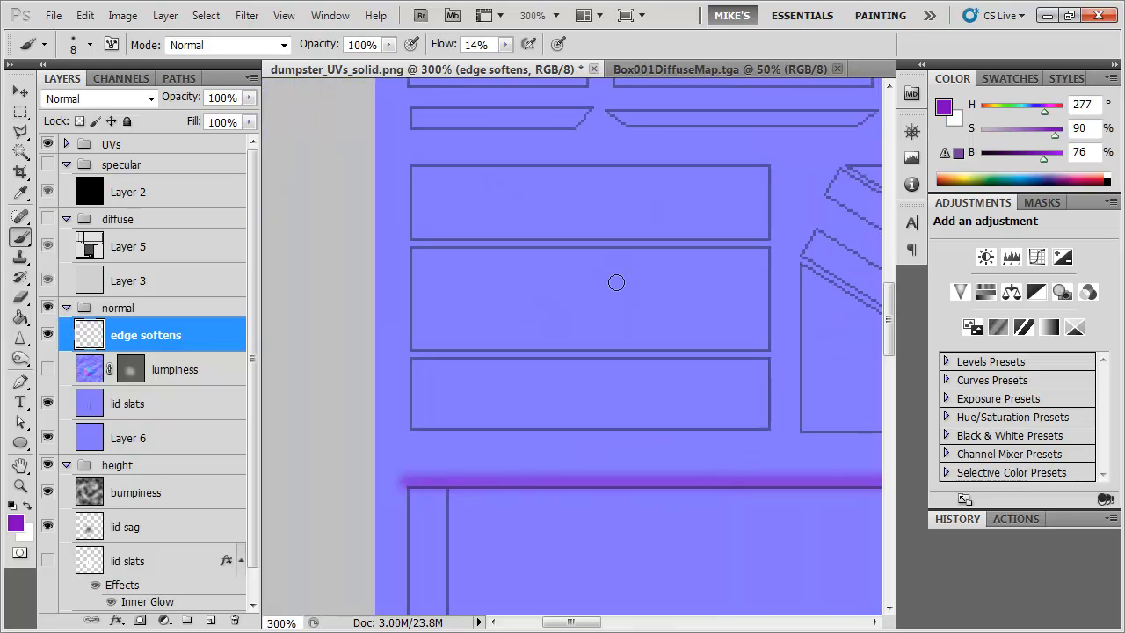
mouse_move(406, 246)
left_mouse_down()
mouse_move(686, 239)
mouse_move(508, 244)
left_mouse_up()
key("ctrl+z")
left_click_drag(450, 44, 483, 44)
mouse_move(415, 249)
left_mouse_down()
mouse_move(782, 247)
mouse_move(723, 263)
left_mouse_up()
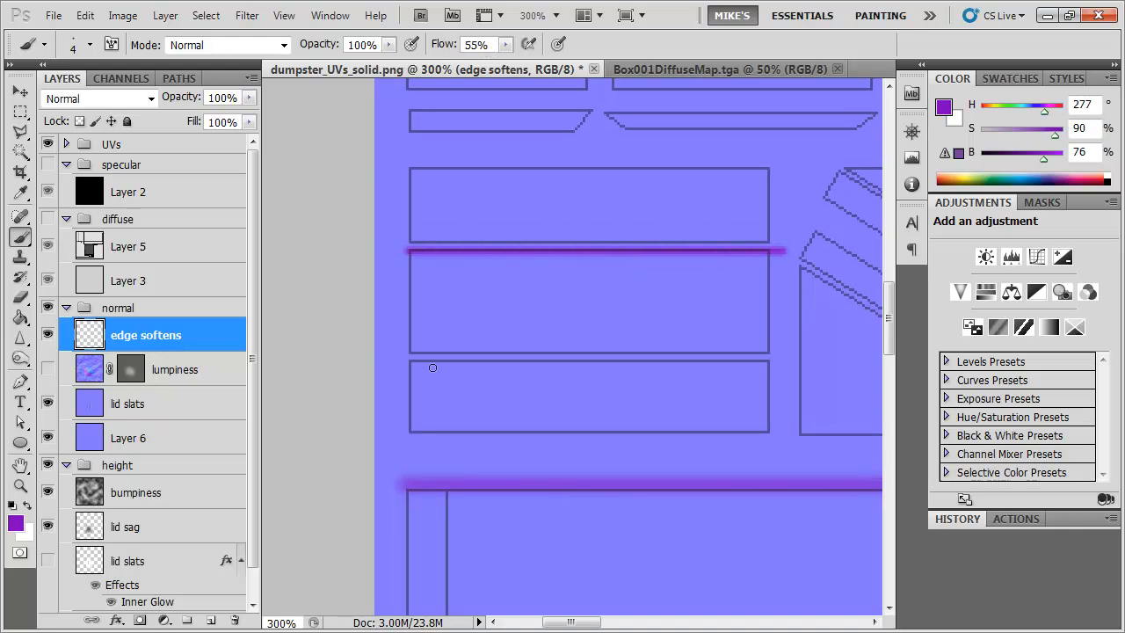
left_click_drag(407, 359, 773, 359)
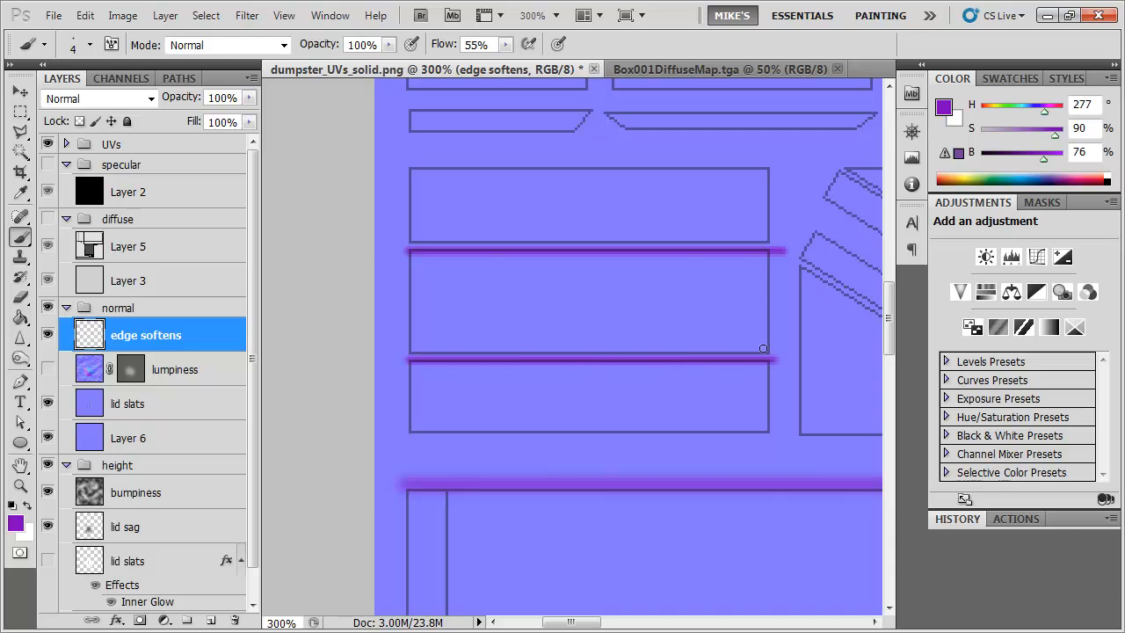
Paint a straight purple stroke along the diagonal edge of the lower triangular UV piece
left_click_drag(768, 300, 682, 263)
left_click_drag(743, 295, 559, 331)
left_click_drag(642, 371, 564, 315)
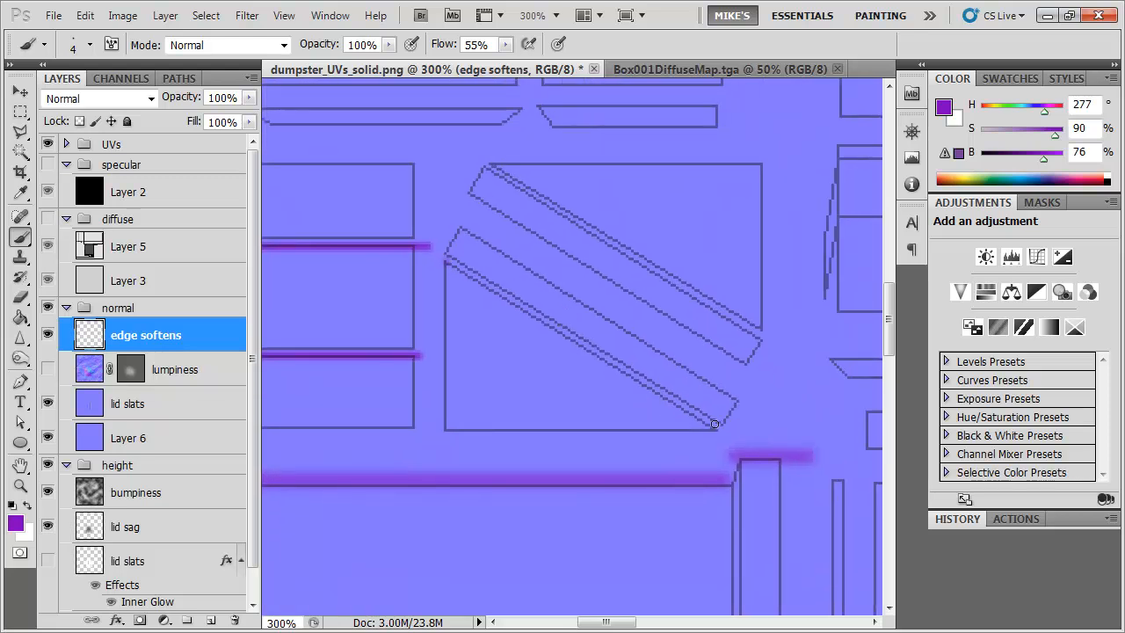
left_click(714, 424, "shift")
key("ctrl+z")
left_click(714, 426, "shift")
Try a 9 px purple stroke along the top edge of the rounded lid panel, and undo it
scroll(612, 351, "up", 3)
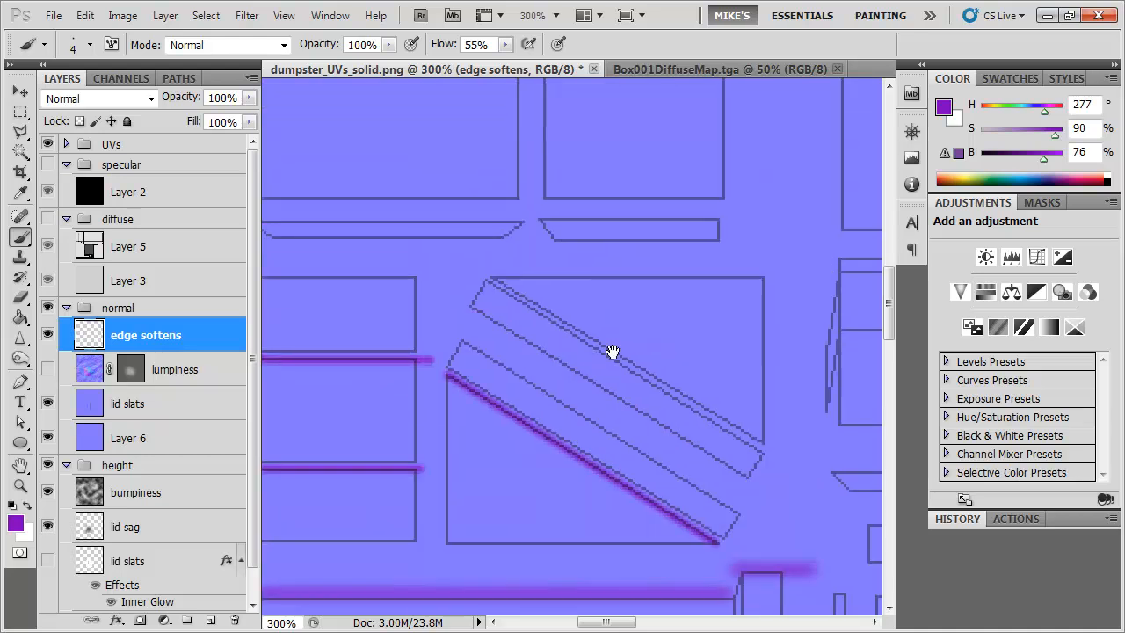
key("ctrl+minus")
key("ctrl+minus")
left_click_drag(613, 354, 488, 271)
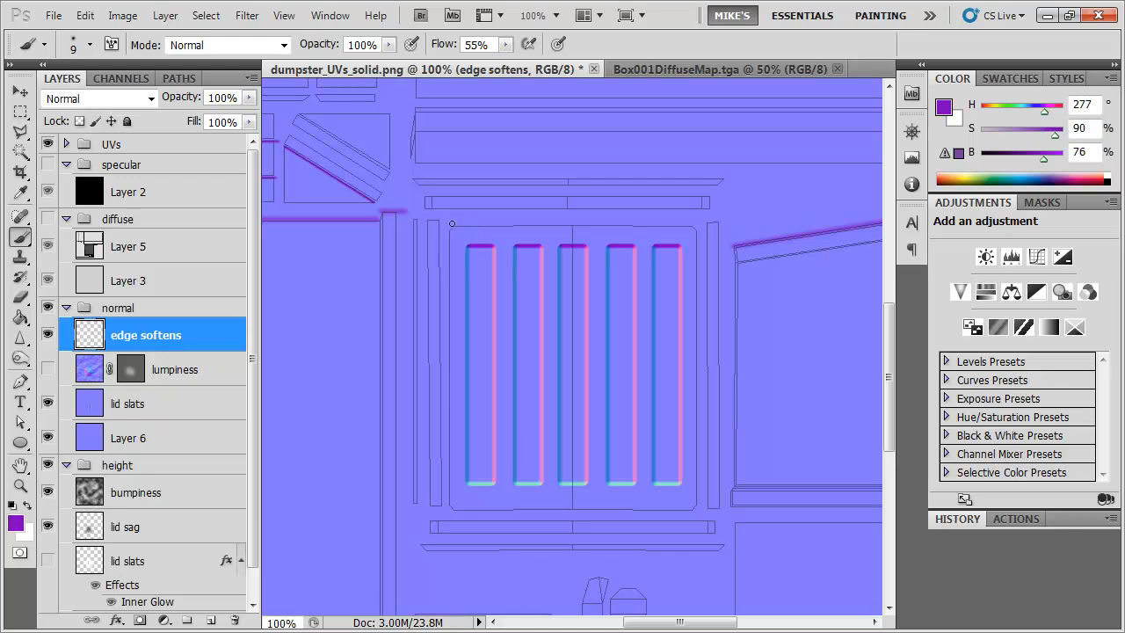
left_click_drag(453, 226, 670, 222)
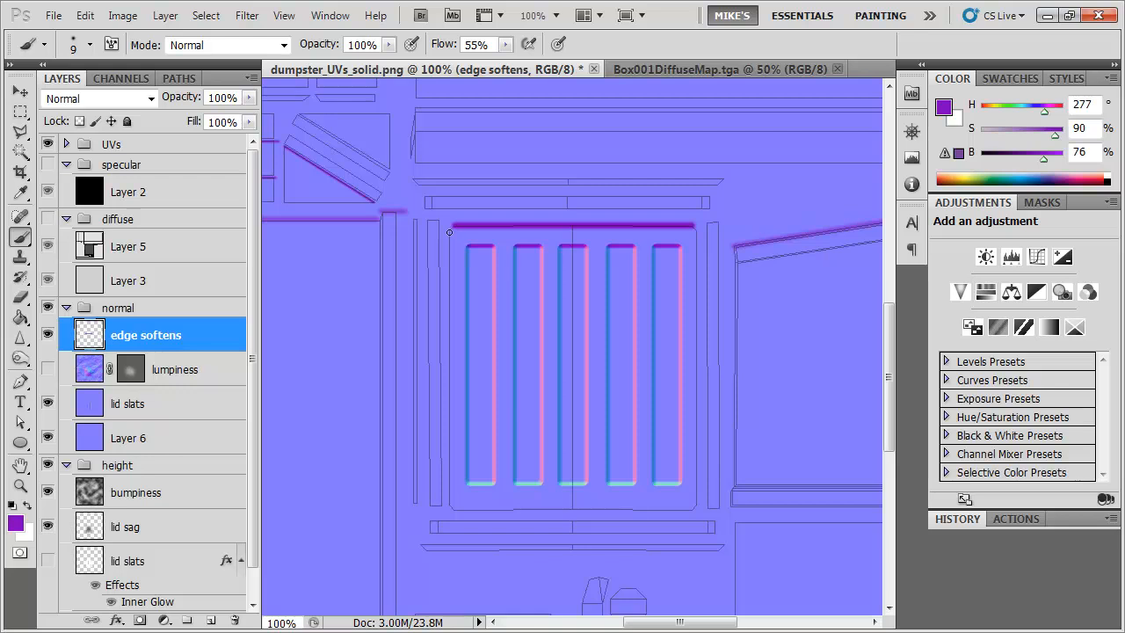
key("ctrl+z")
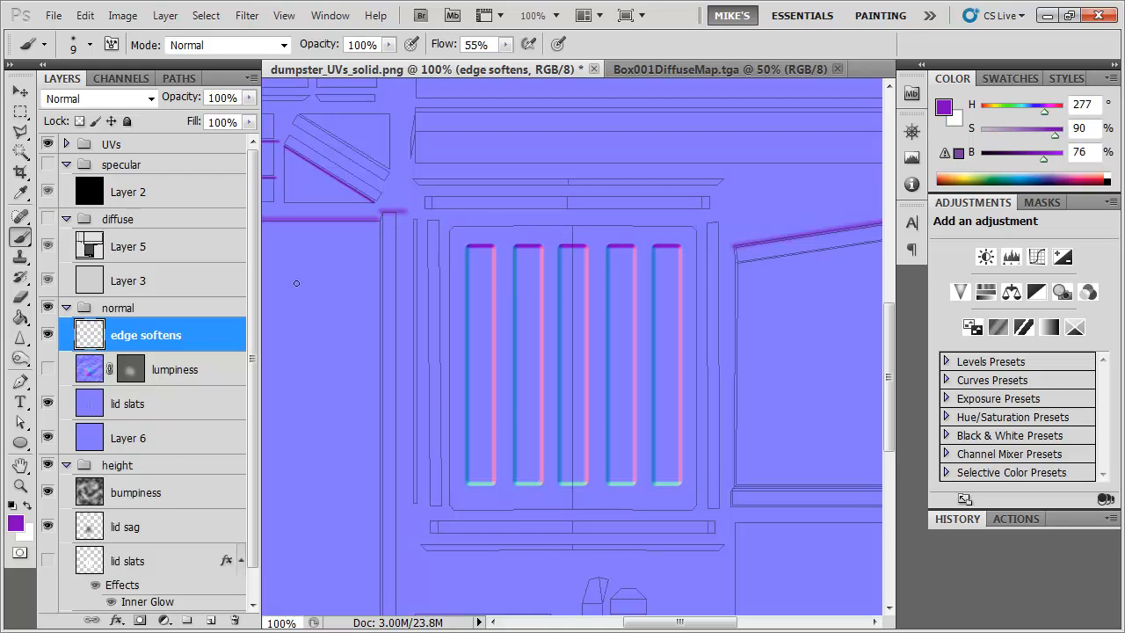
Hide the normal group and the lid sag and bumpiness layers, and select the bumpiness layer in the height group
left_click(47, 307)
left_click_drag(254, 341, 254, 382)
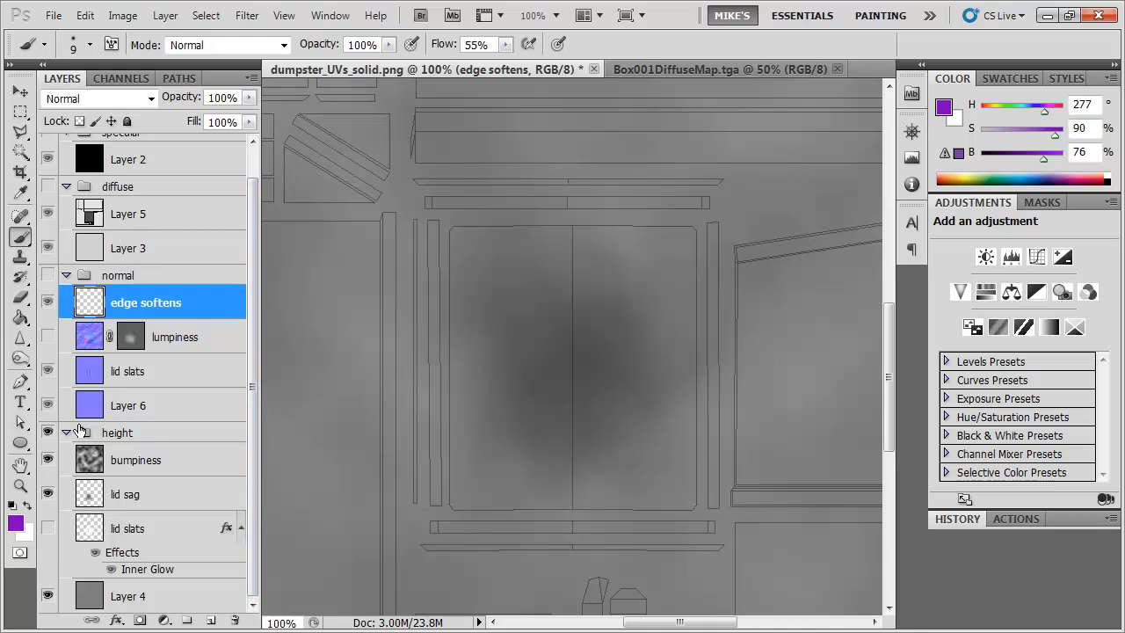
left_click_drag(48, 492, 47, 458)
left_click(141, 459)
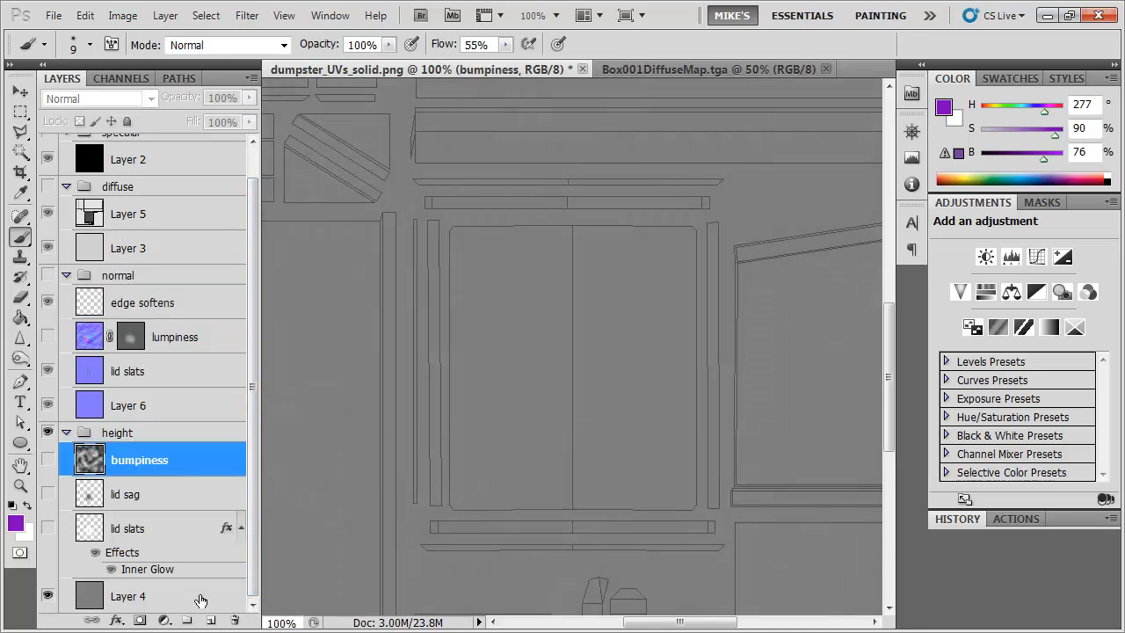
Add a new layer above bumpiness in the height group and name it lid rounding
left_click(211, 621)
double_click(130, 461)
key("BackSpace")
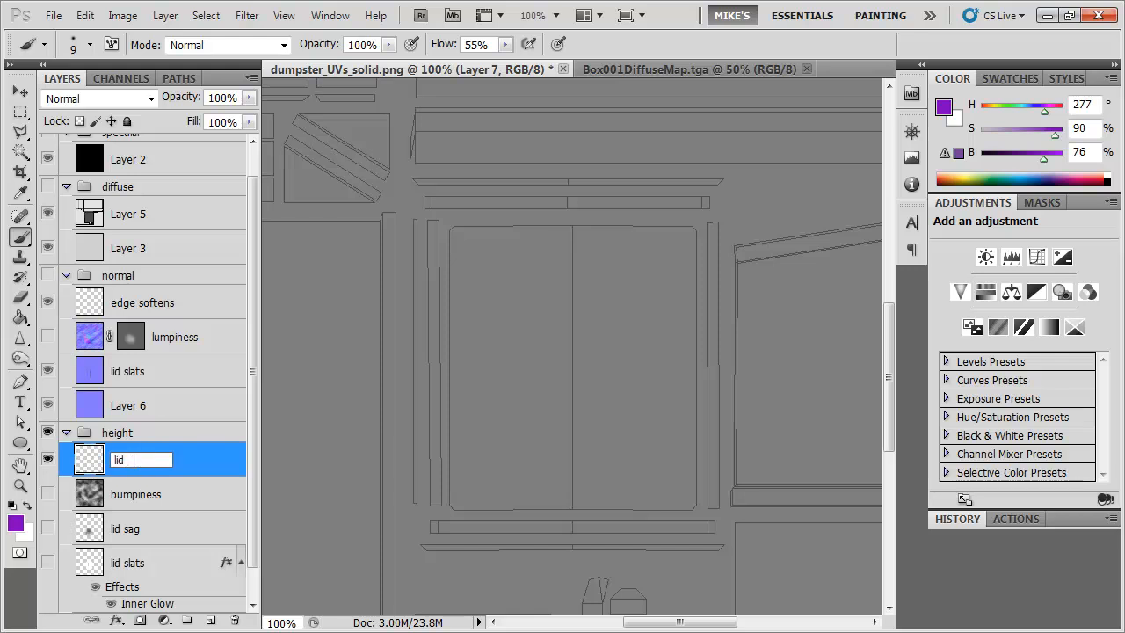
type("lid rounding")
key("Return")
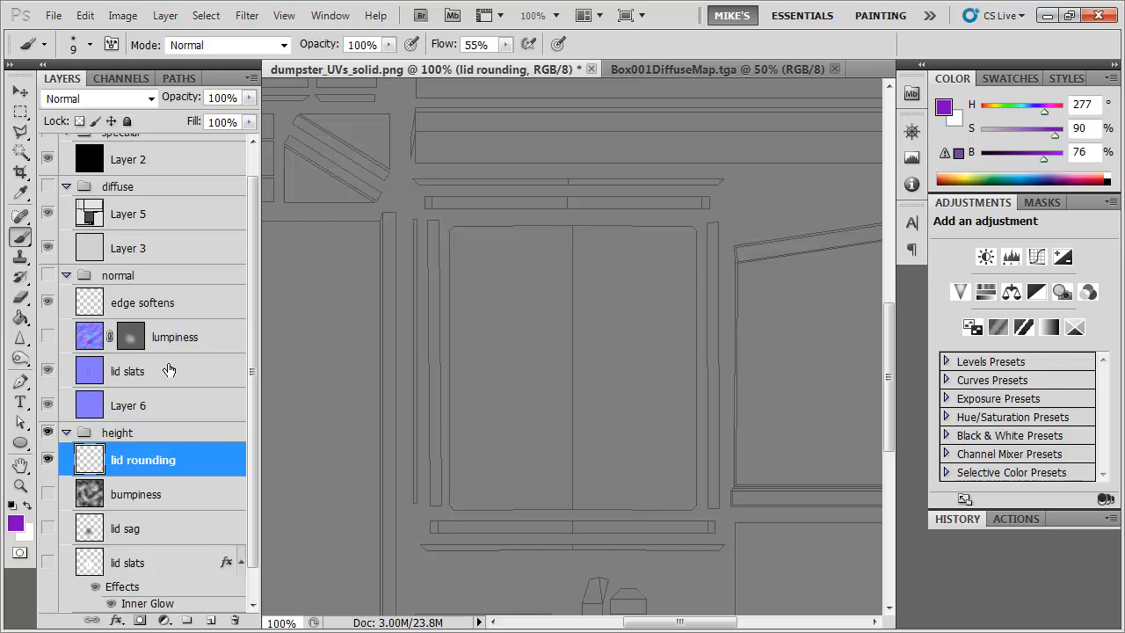
Load the solids layer's shapes as a selection and compare its edges with the UV wire outlines around the lid
scroll(254, 364, "up", 1)
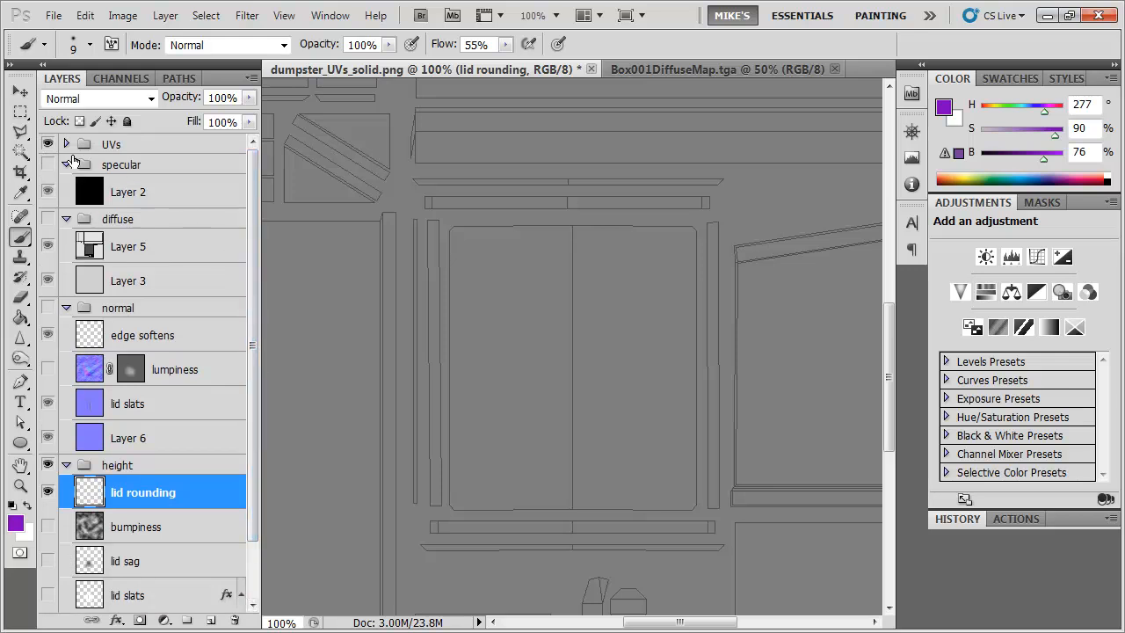
left_click(66, 144)
left_click(101, 212, "ctrl")
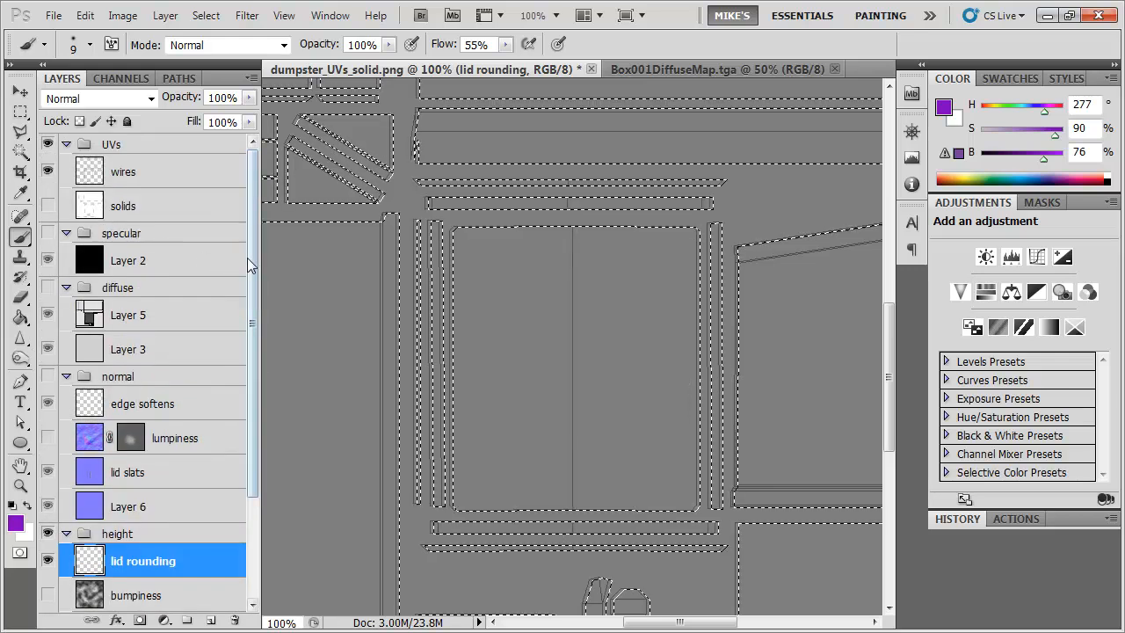
left_click_drag(250, 245, 252, 344)
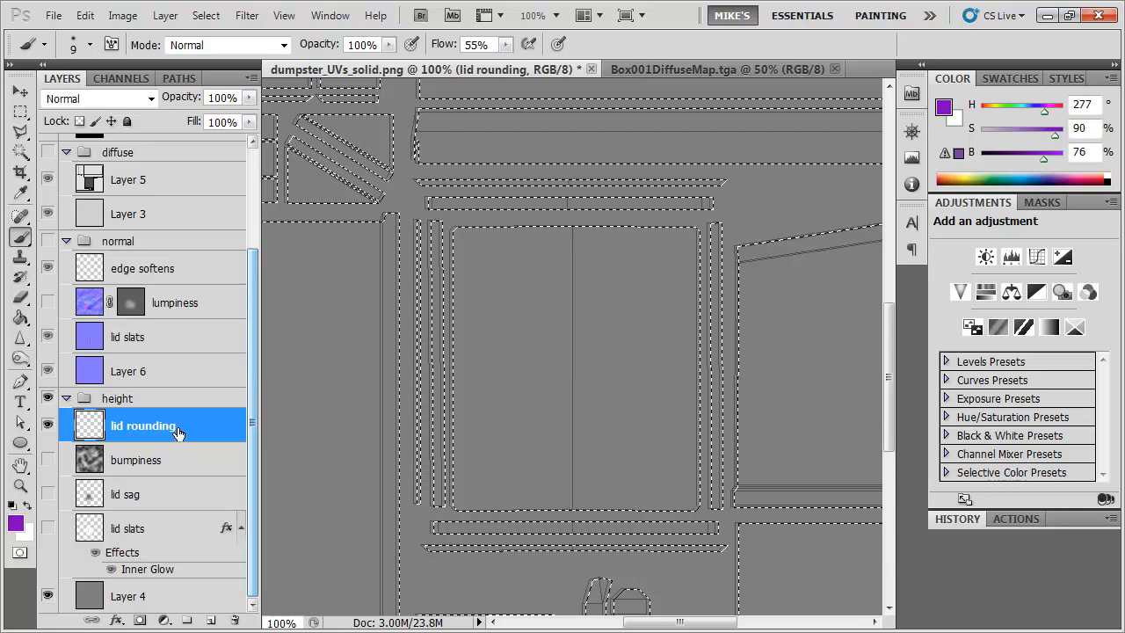
left_click(21, 317)
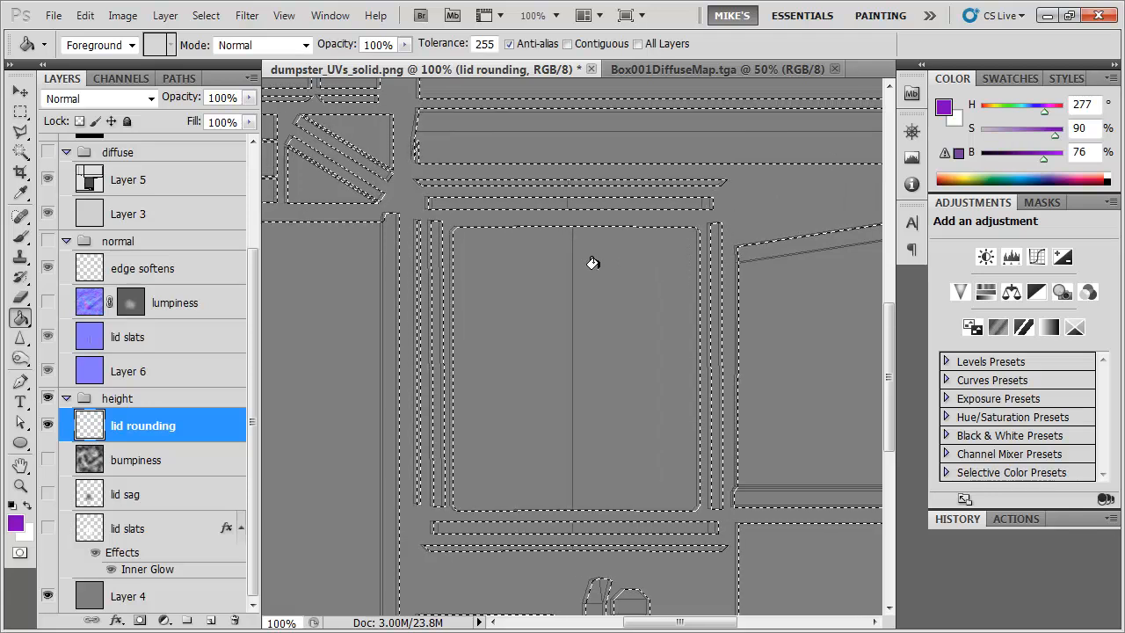
key("ctrl+plus")
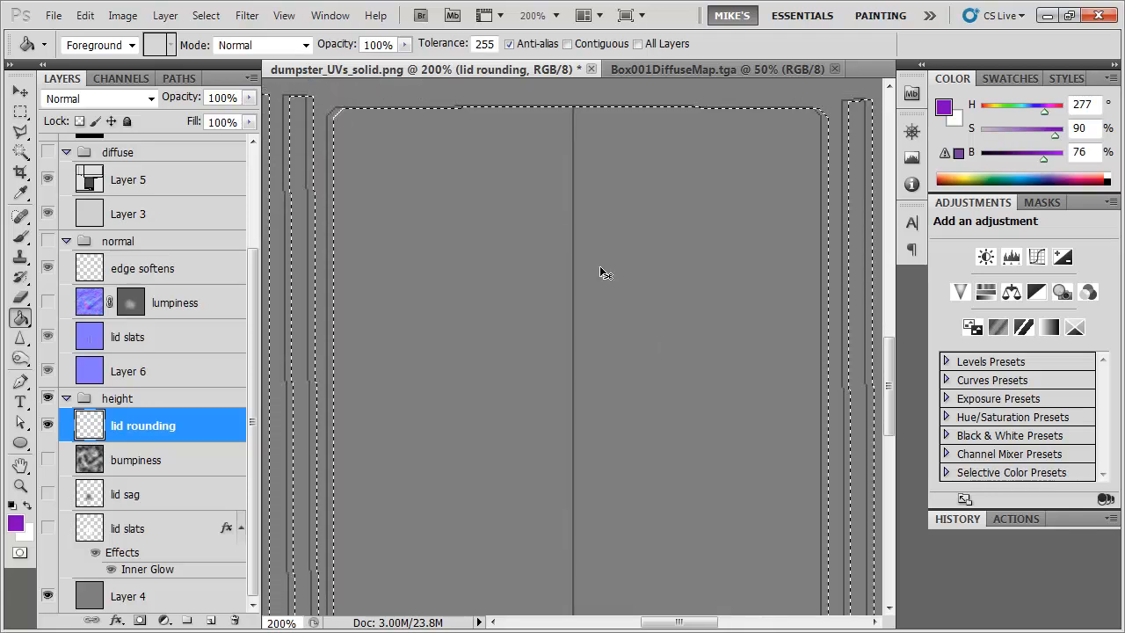
key("ctrl+minus")
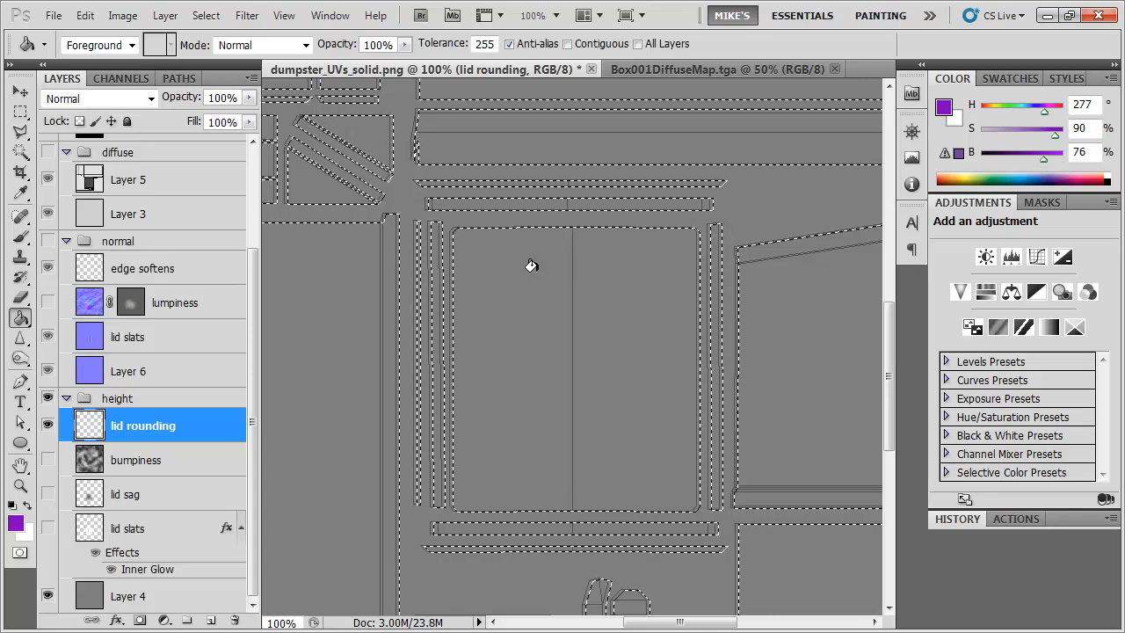
key("ctrl+minus")
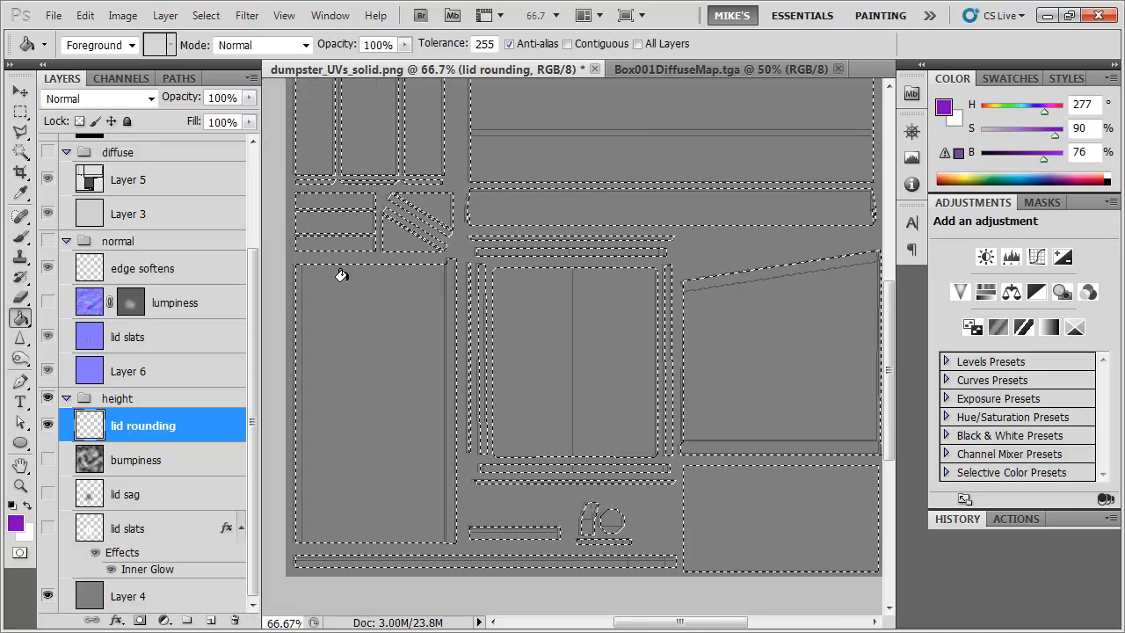
Make lid rounding the active layer and reload the solids layer's shapes as a selection across the whole UV sheet
scroll(175, 308, "up", 5)
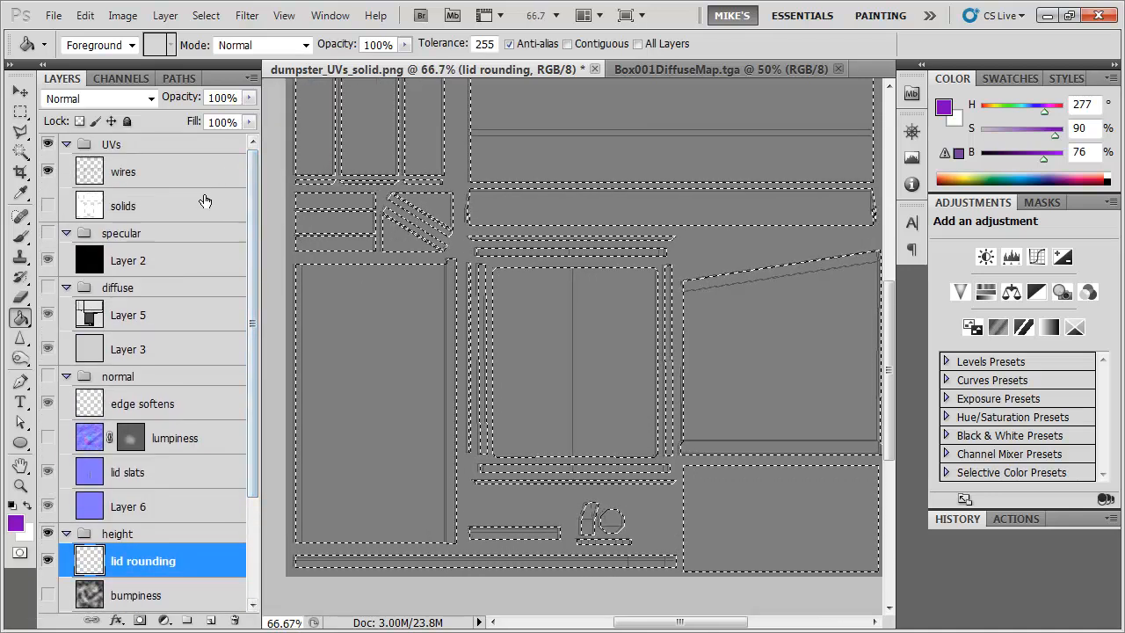
left_click(201, 205)
key("ctrl+minus")
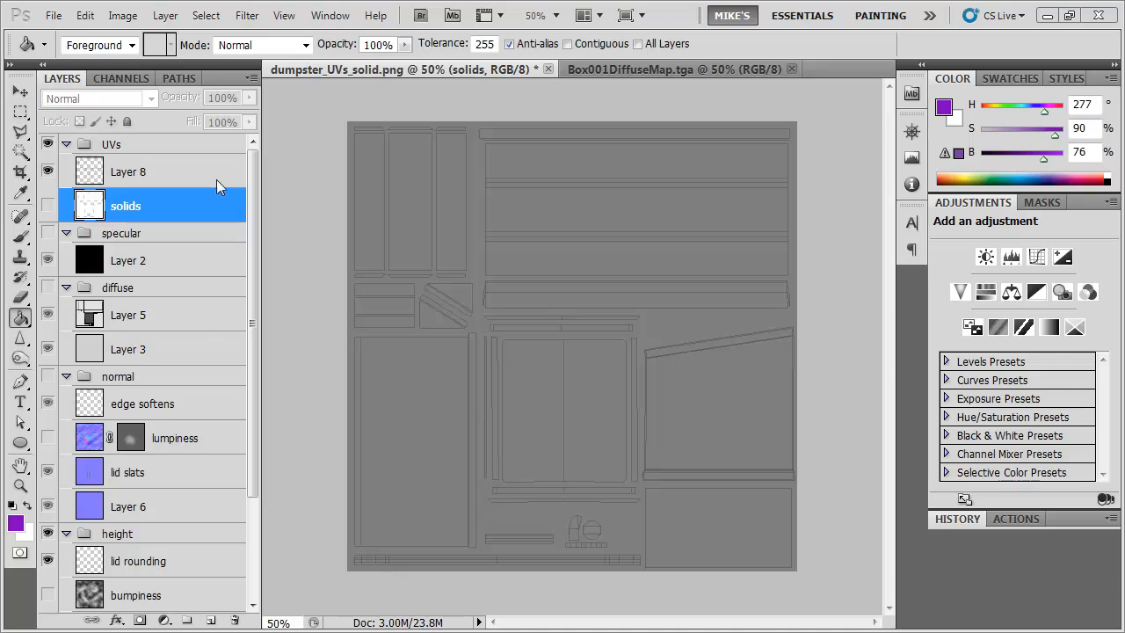
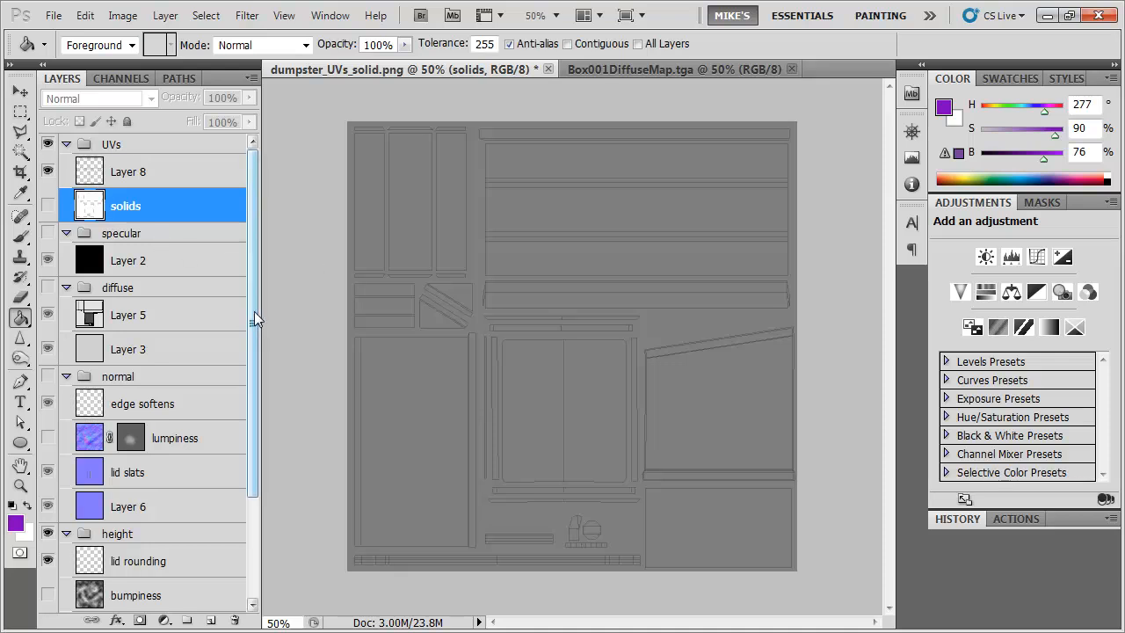
scroll(254, 311, "down", 4)
left_click(180, 425)
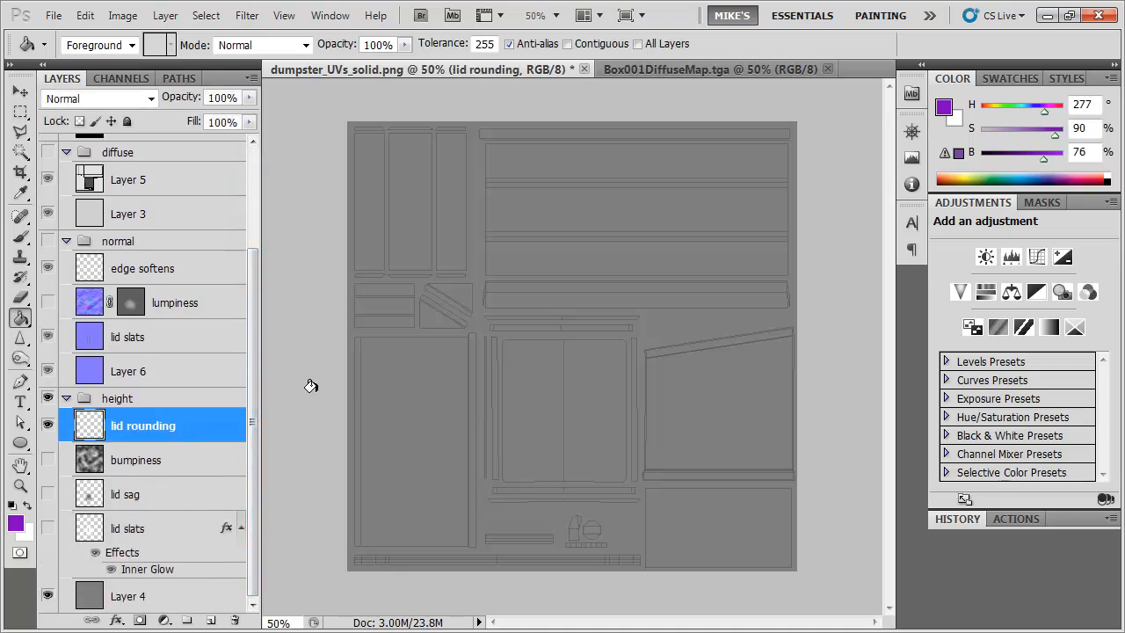
scroll(241, 220, "up", 4)
left_click(89, 207, "ctrl")
scroll(250, 506, "down", 4)
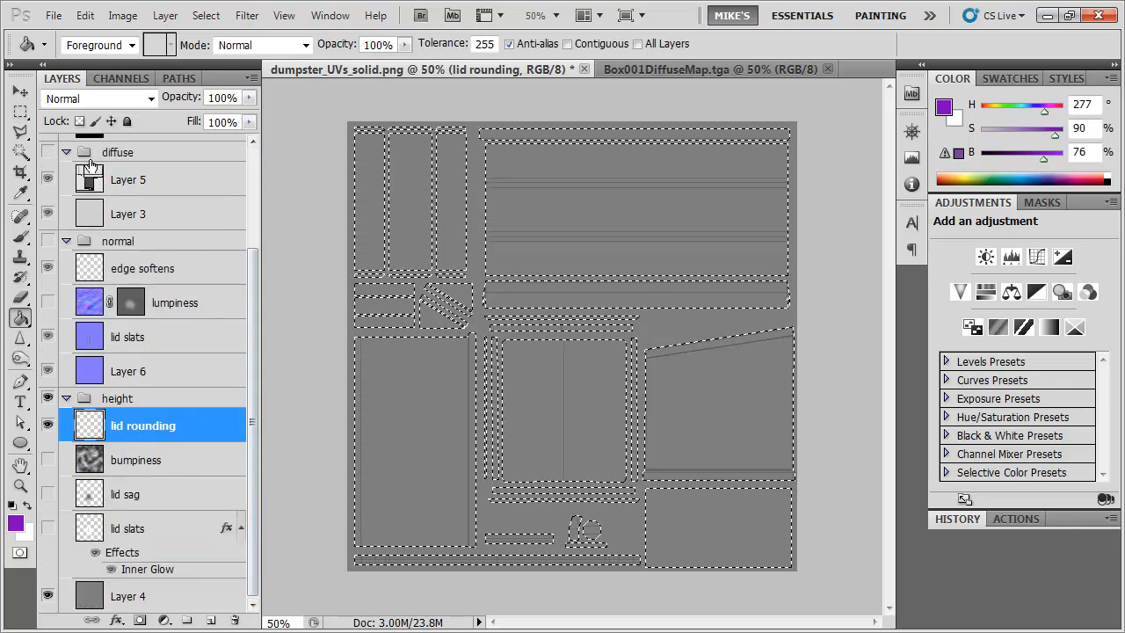
Subtract everything around the lid from the selection, leaving only the large central lid rectangle selected
key("m")
left_click_drag(319, 102, 500, 598)
left_click_drag(386, 594, 870, 485)
left_click_drag(828, 107, 629, 631)
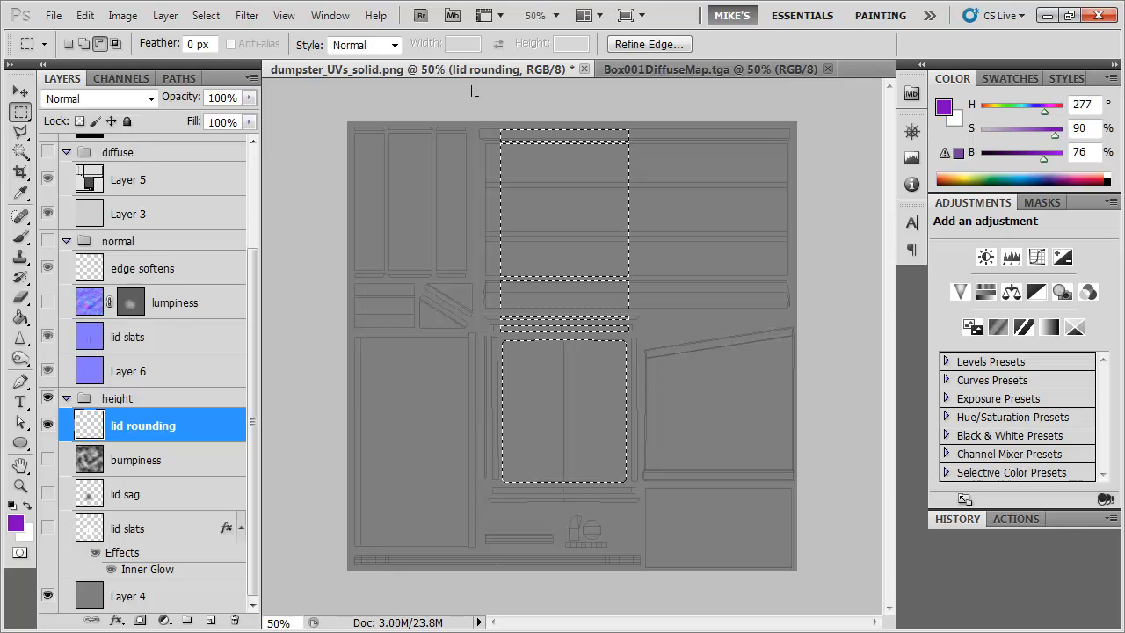
left_click_drag(461, 96, 682, 340)
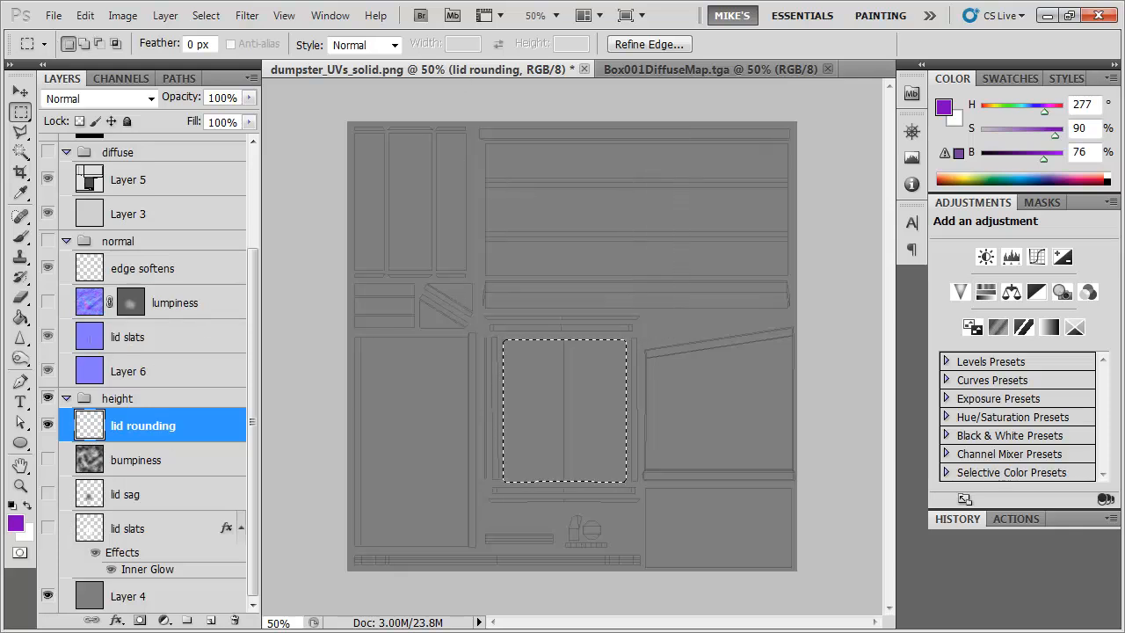
Fill the lid selection with white on the lid rounding layer and deselect it
left_click(20, 318)
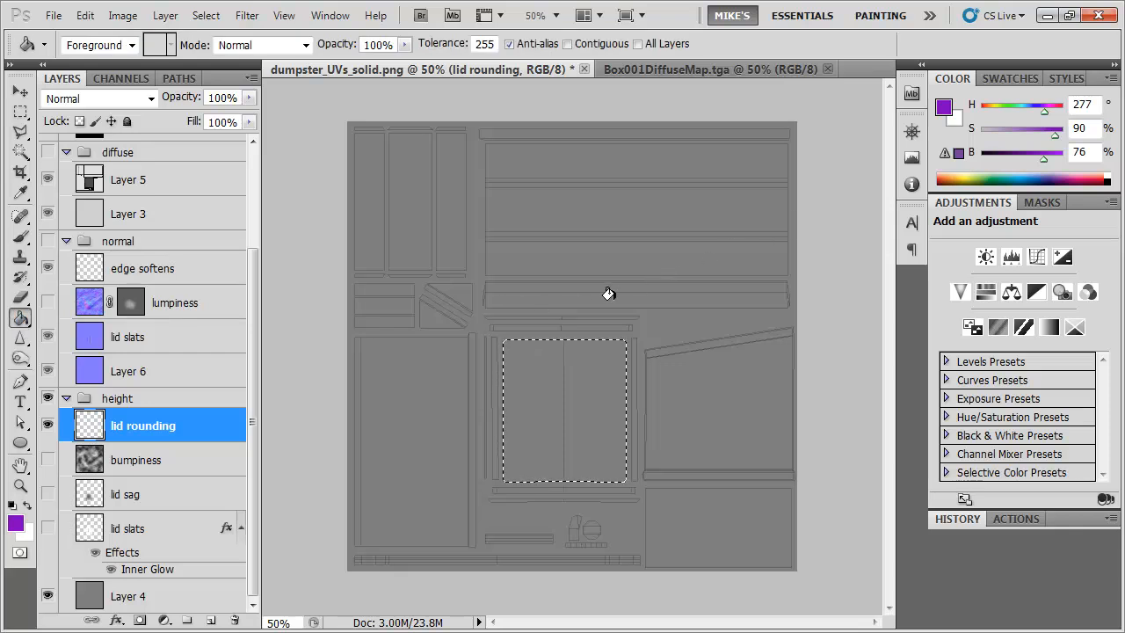
key("x")
left_click(535, 372)
key("ctrl+d")
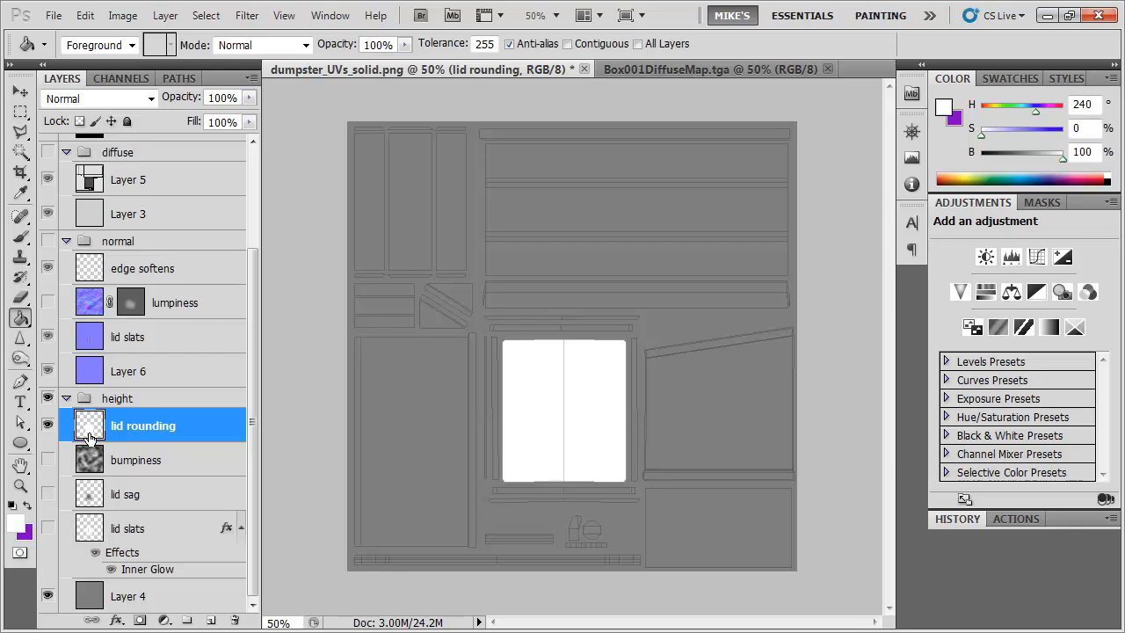
Add an Inner Glow to lid rounding with Normal blend mode and the height background's gray sampled as its colour
left_click(253, 181)
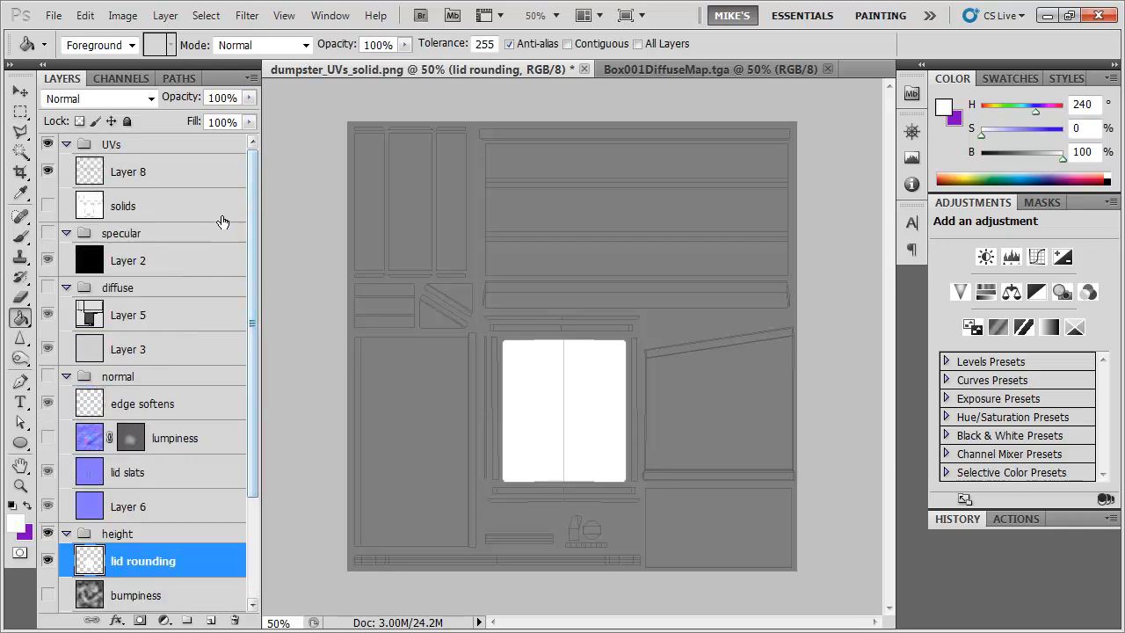
double_click(217, 569)
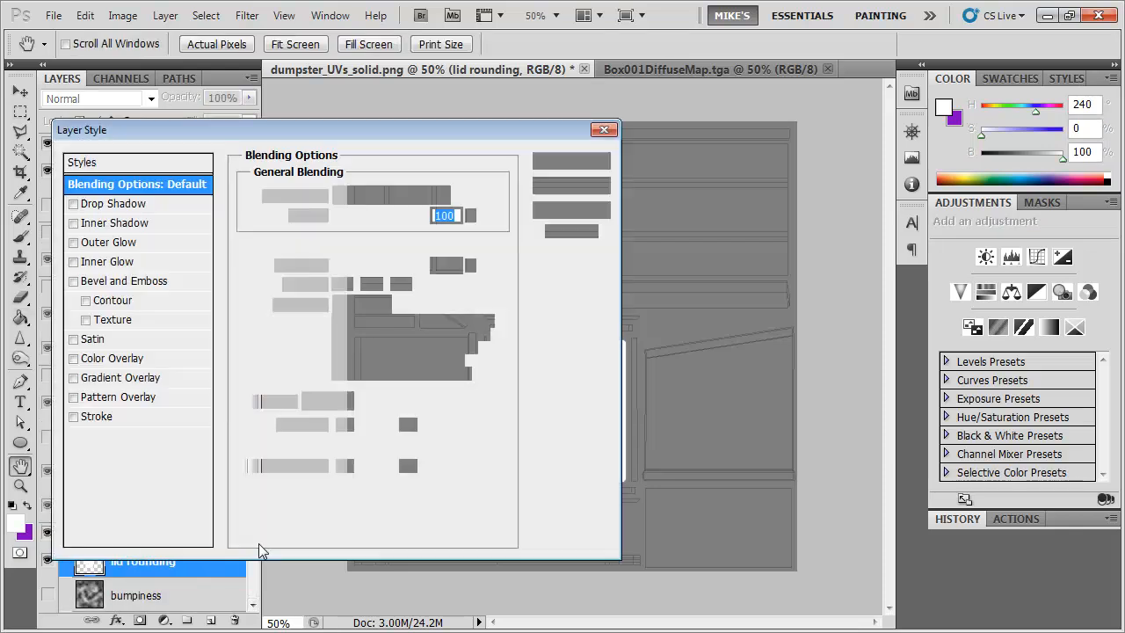
left_click(119, 264)
left_click(356, 195)
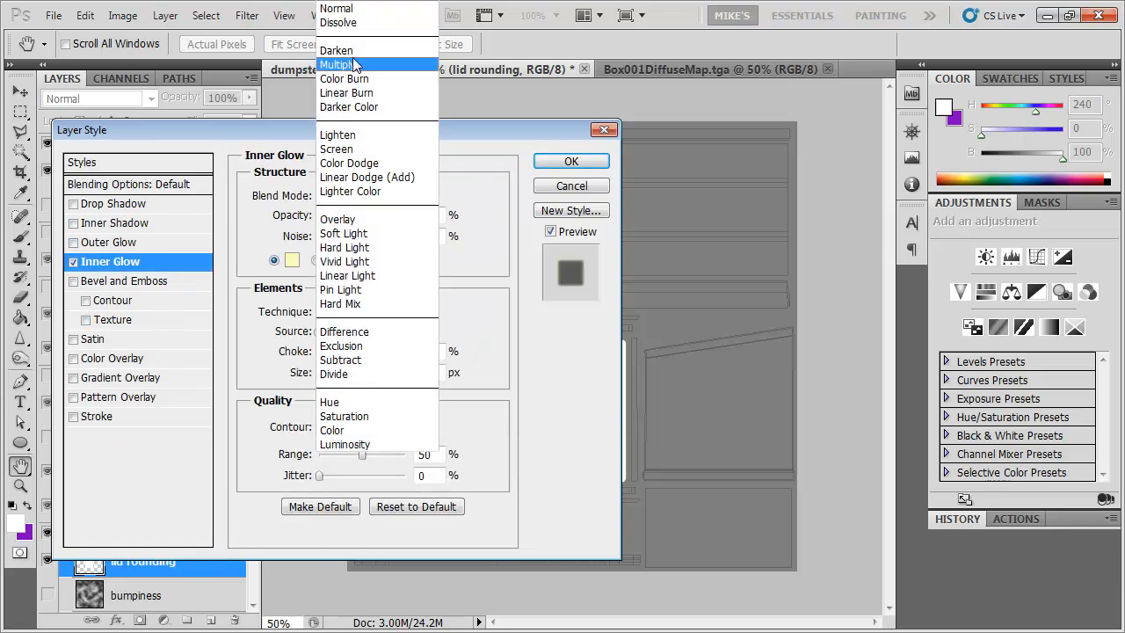
left_click(336, 8)
left_click(292, 259)
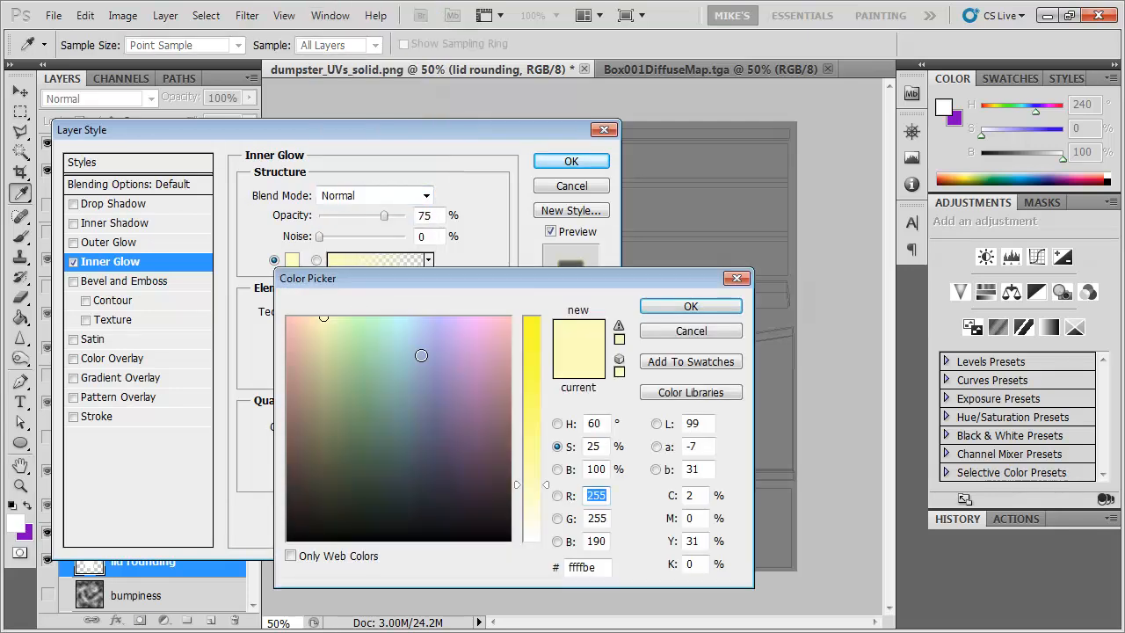
left_click(714, 190)
left_click(690, 308)
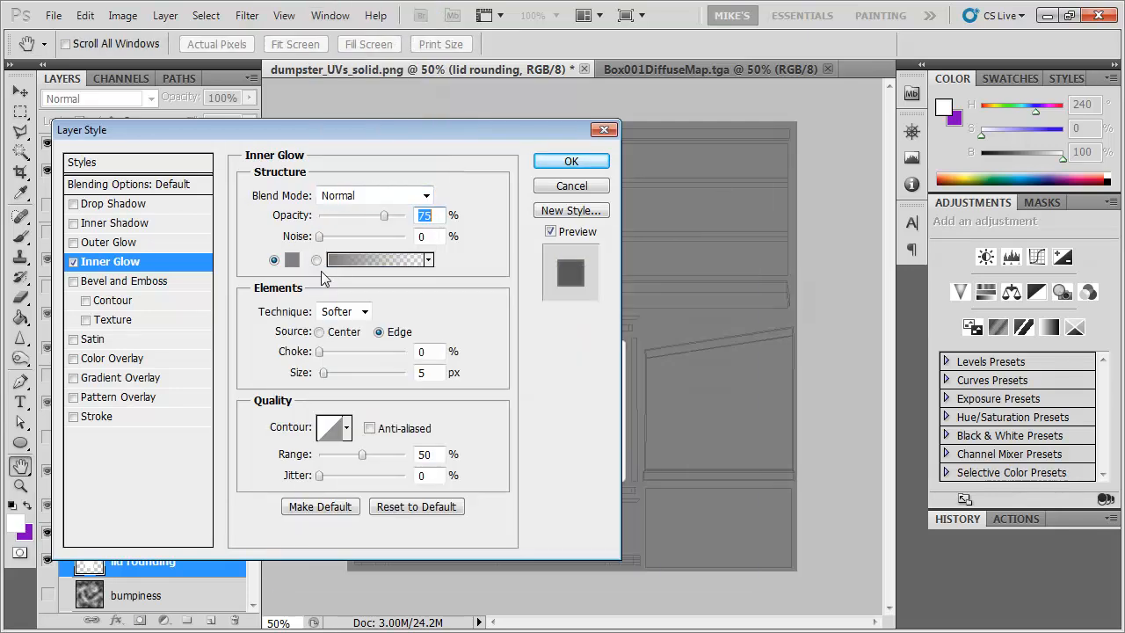
Set the Inner Glow's opacity to 100%, increase its size slightly, and apply the layer style
left_click_drag(386, 220, 473, 252)
left_click_drag(478, 136, 313, 138)
left_click_drag(165, 376, 169, 376)
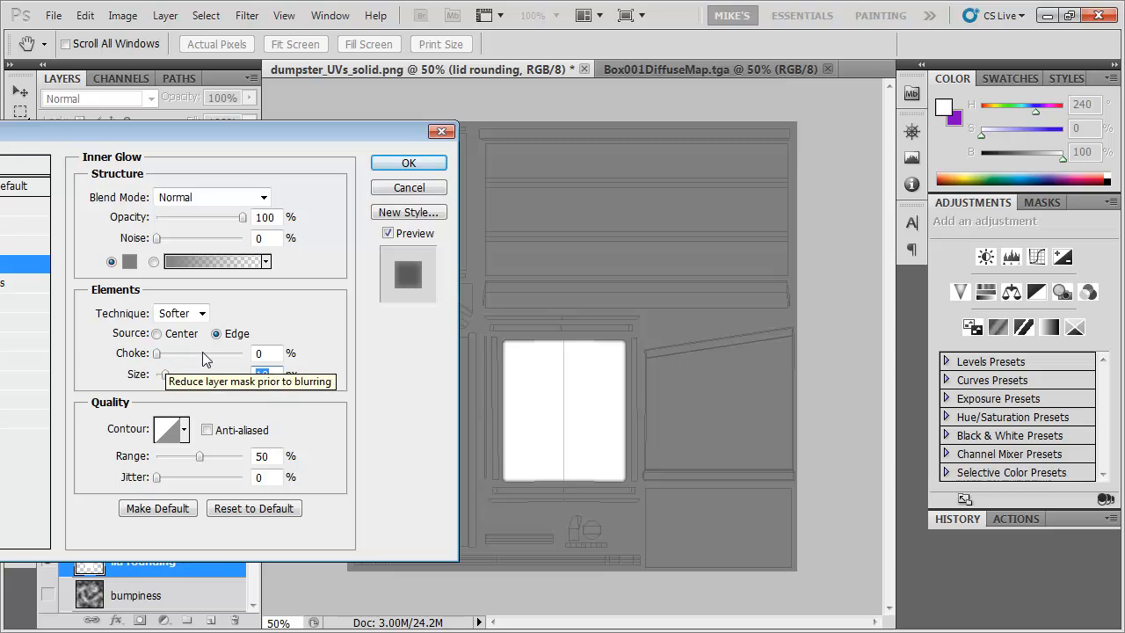
left_click(409, 163)
Hide the UV wire outlines in Layer 8 and copy the whole merged height canvas
left_click(48, 172)
key("ctrl+a")
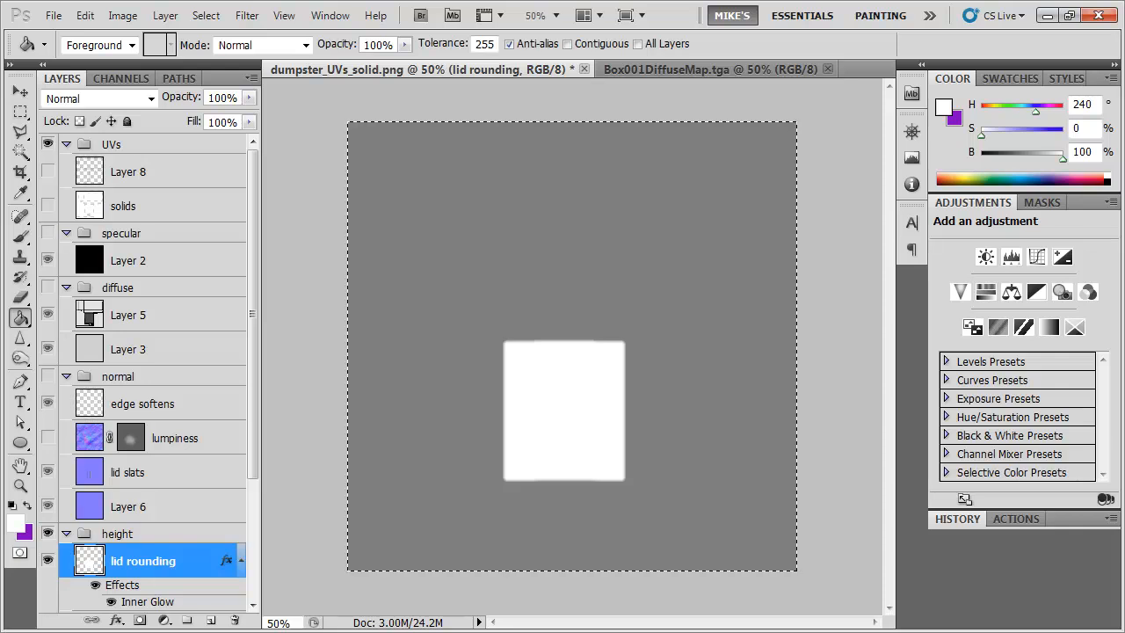
key("ctrl+d")
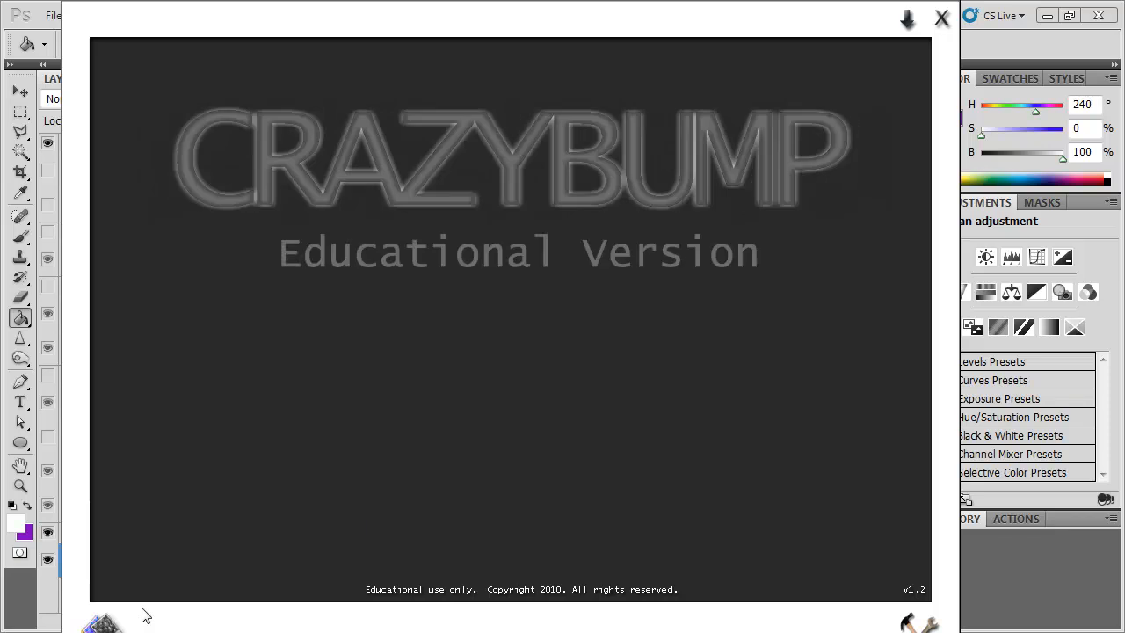
Switch to CrazyBump, generate a normal map from the clipboard height image, and set Very Large Detail to 0
left_click(528, 406)
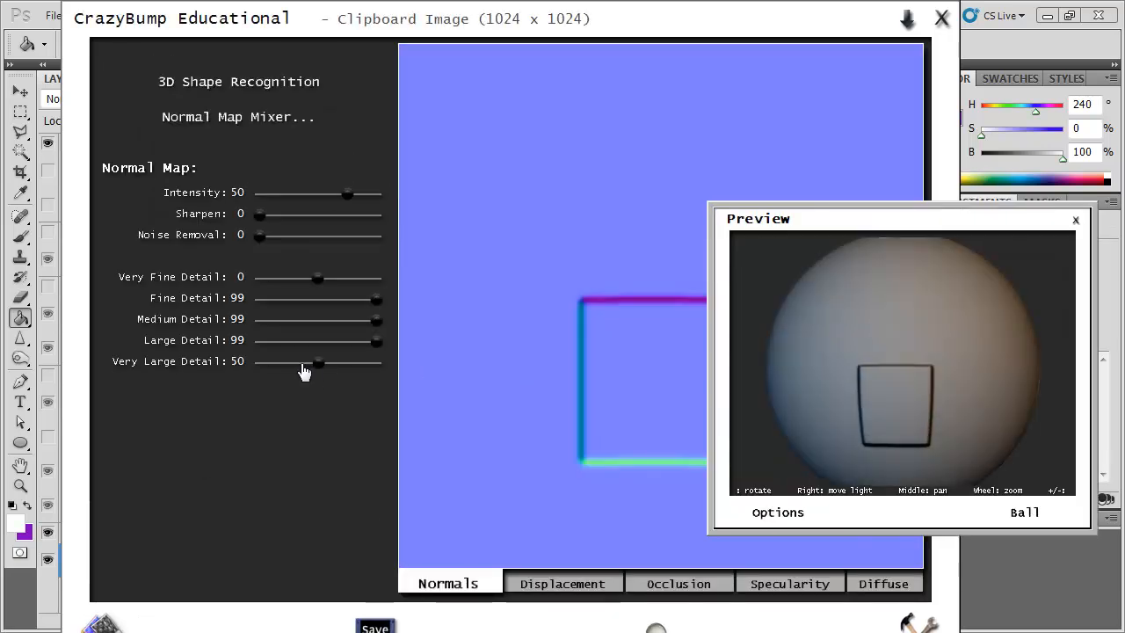
left_click_drag(307, 361, 231, 359)
Try the normal map with Large Detail and Medium Detail at 0, and return both to 99
left_click_drag(376, 340, 195, 359)
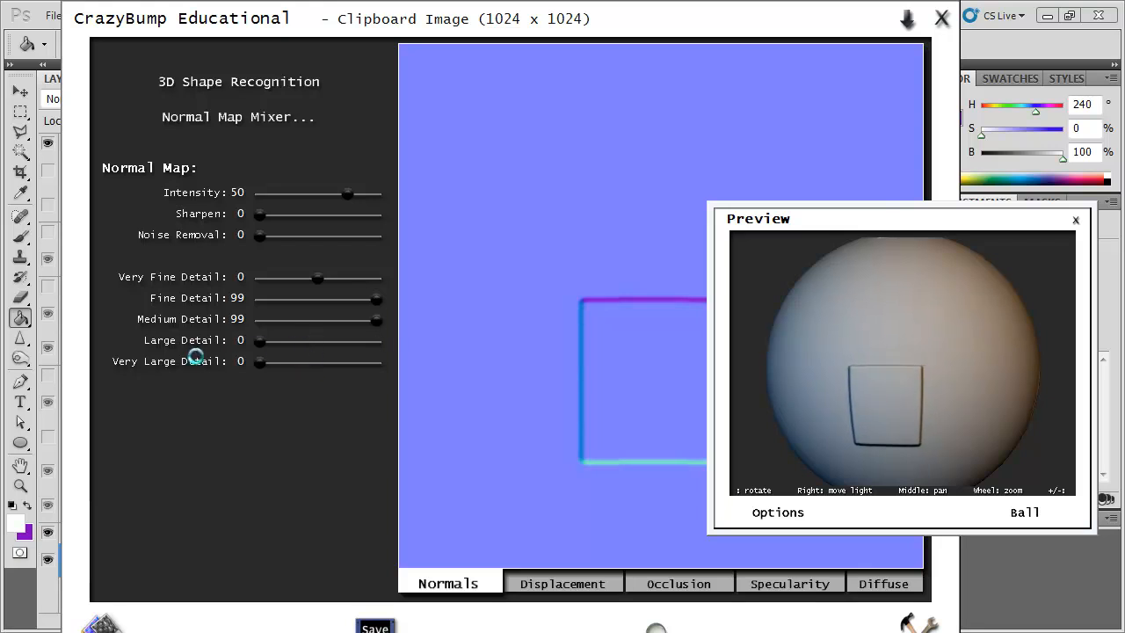
left_click_drag(373, 322, 180, 324)
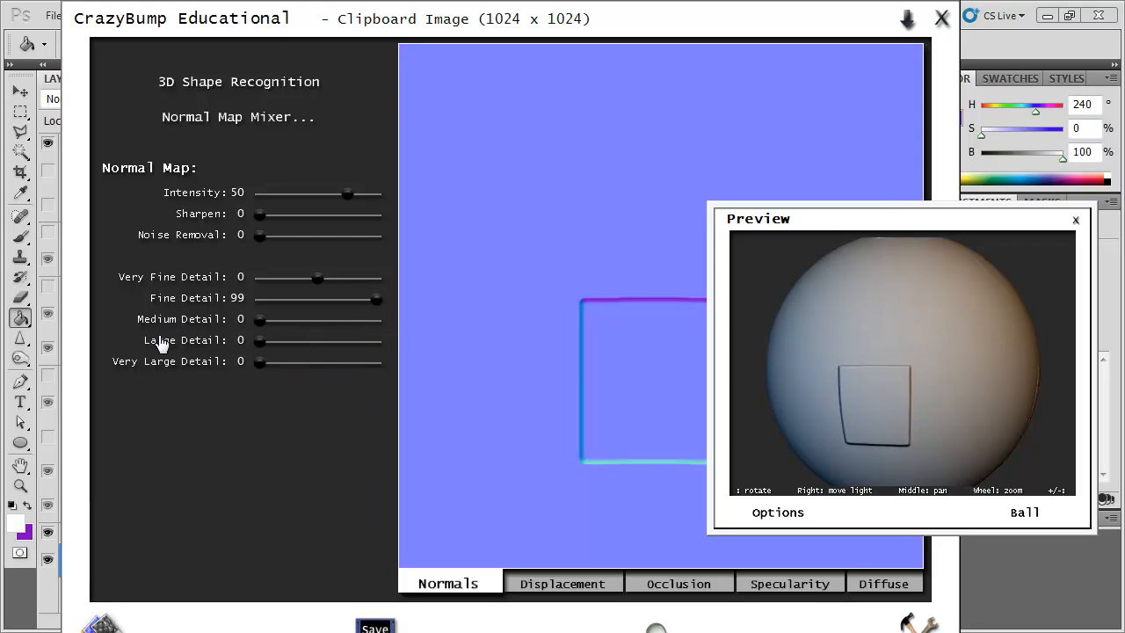
left_click_drag(264, 322, 414, 319)
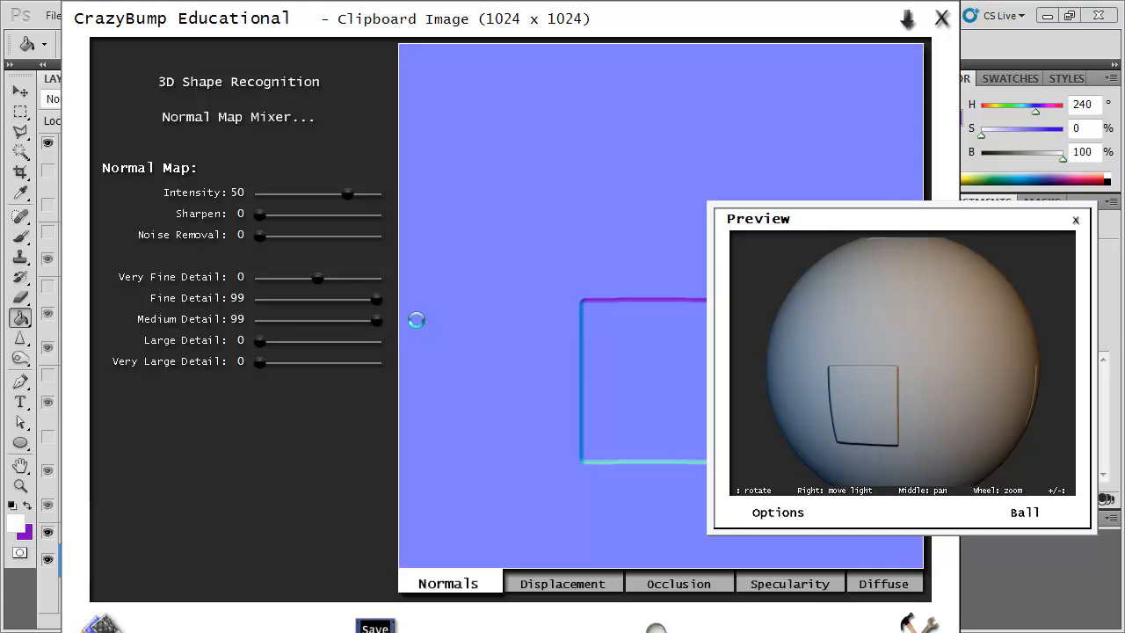
left_click_drag(260, 342, 452, 350)
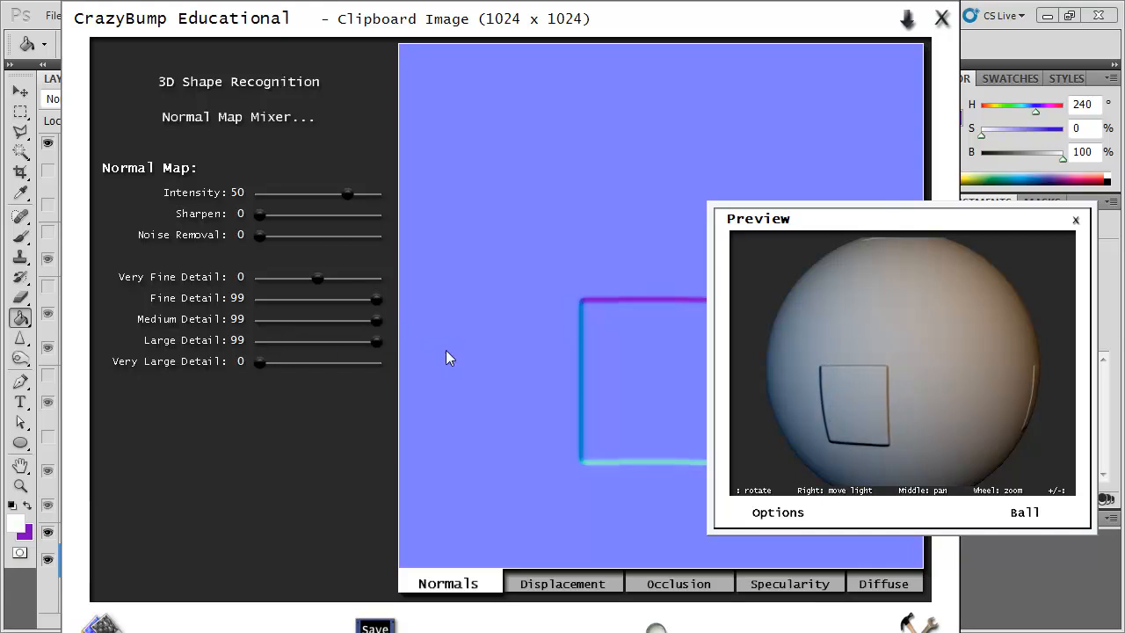
Check the lid's corner in the preview, copy the normal map to the clipboard, and switch back to Photoshop
scroll(860, 404, "up", 5)
scroll(859, 401, "up", 2)
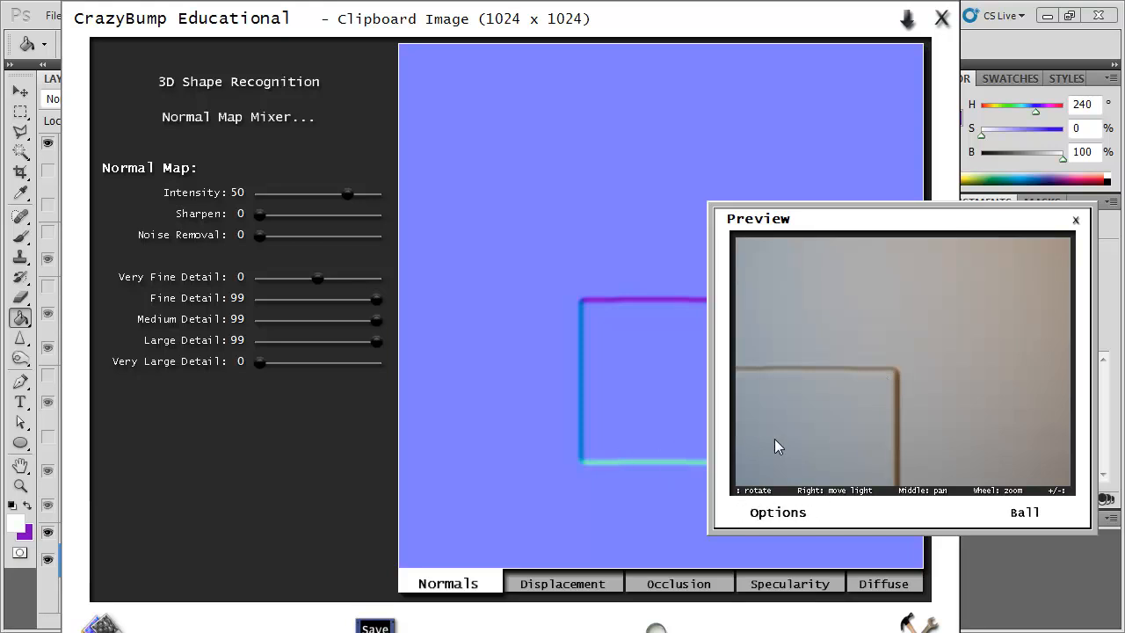
left_click(375, 626)
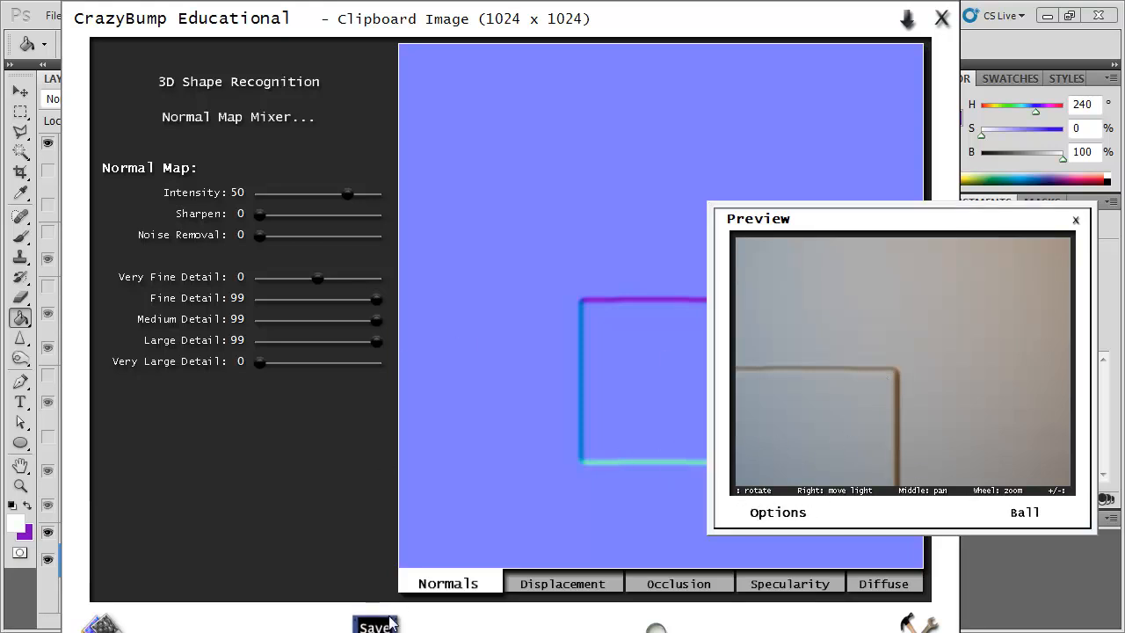
left_click(422, 556)
left_click(945, 35)
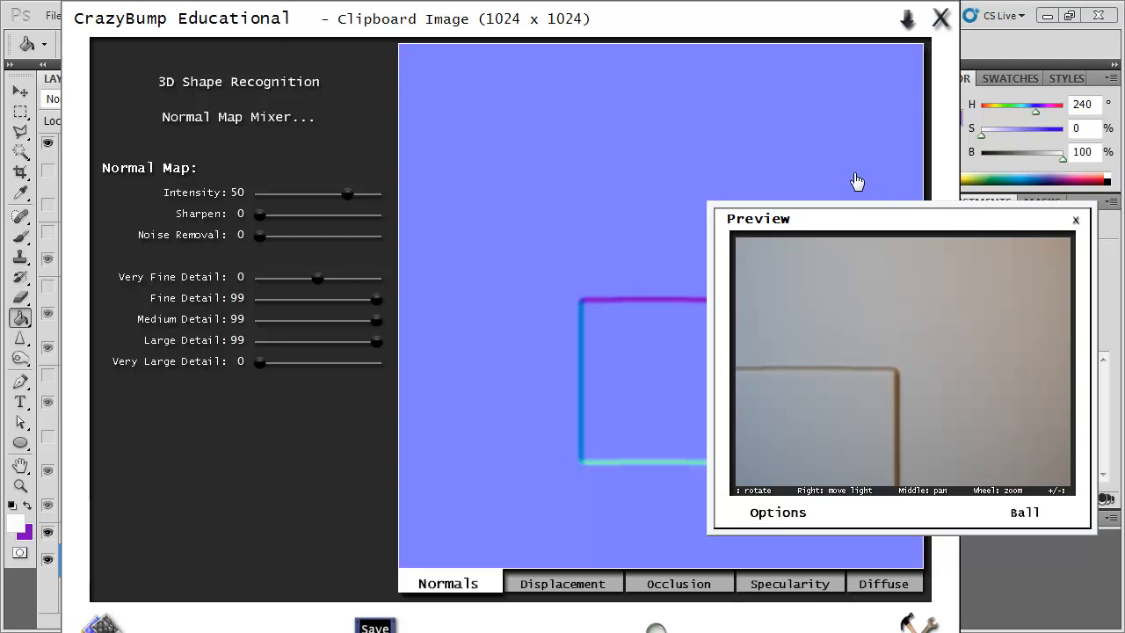
Paste the normal map above edge softens, show the normal group and Layer 8, and hide edge softens
left_click(176, 417)
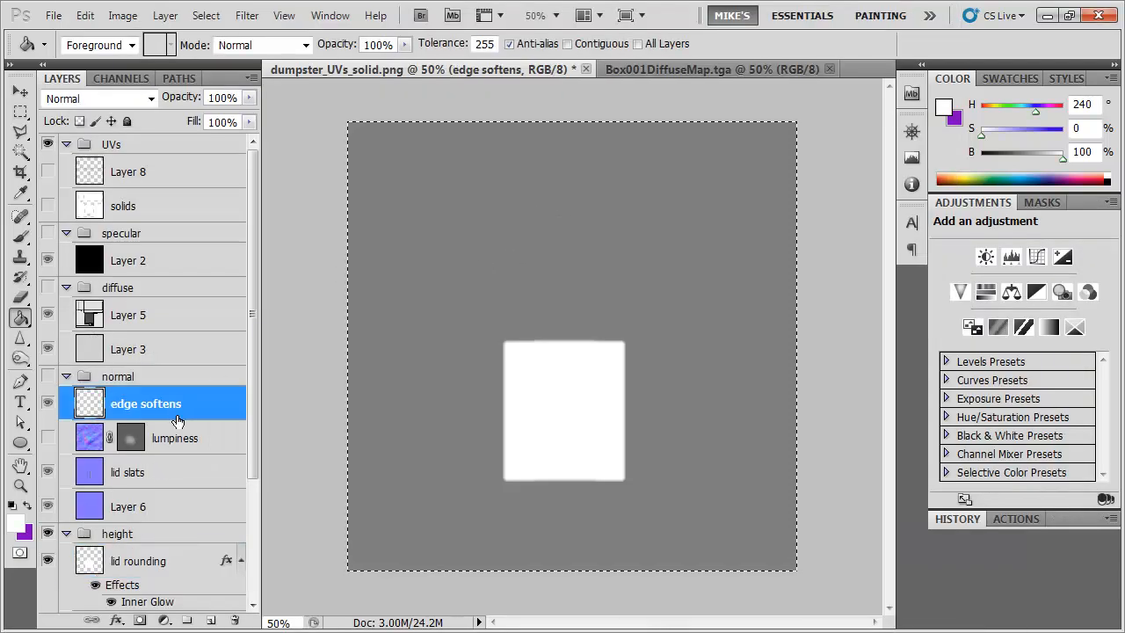
key("ctrl+v")
left_click(47, 377)
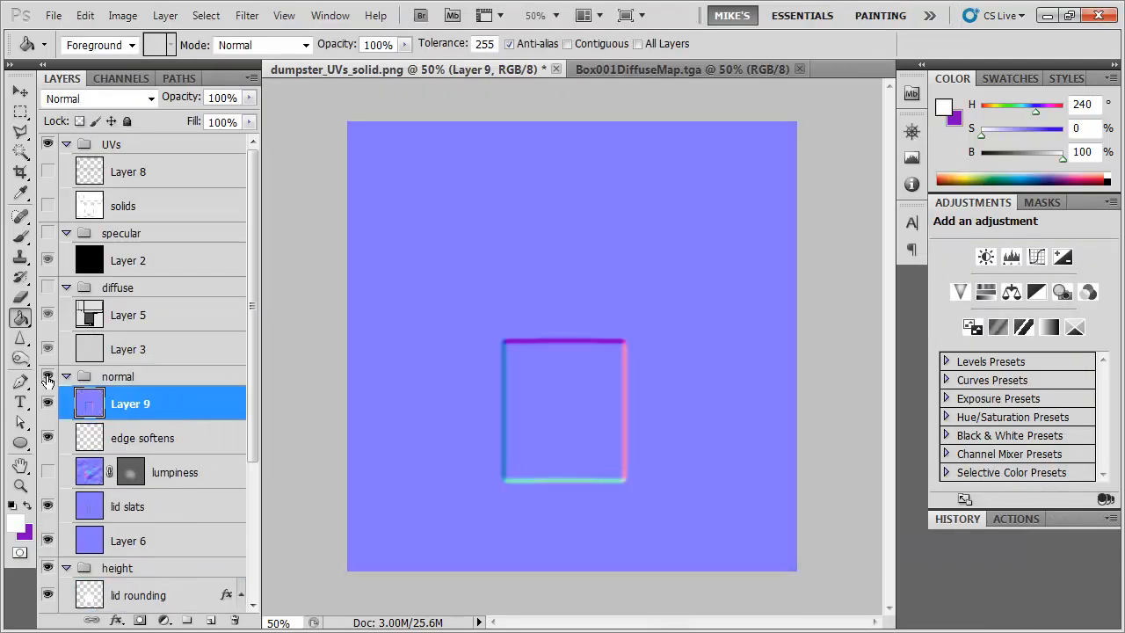
left_click(47, 172)
Examine the pasted normal map's rounded edges against the UV wire outlines along the lid's sides and corners
key("ctrl+plus")
key("ctrl+plus")
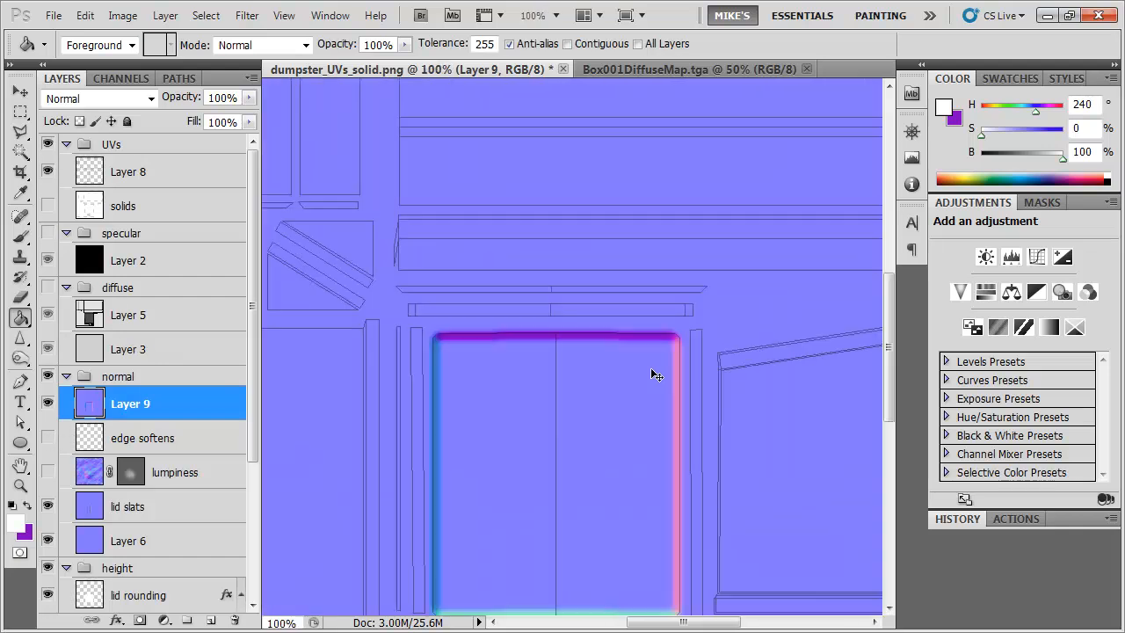
left_click_drag(468, 382, 532, 371)
left_click_drag(462, 411, 460, 189)
left_click_drag(466, 468, 467, 360)
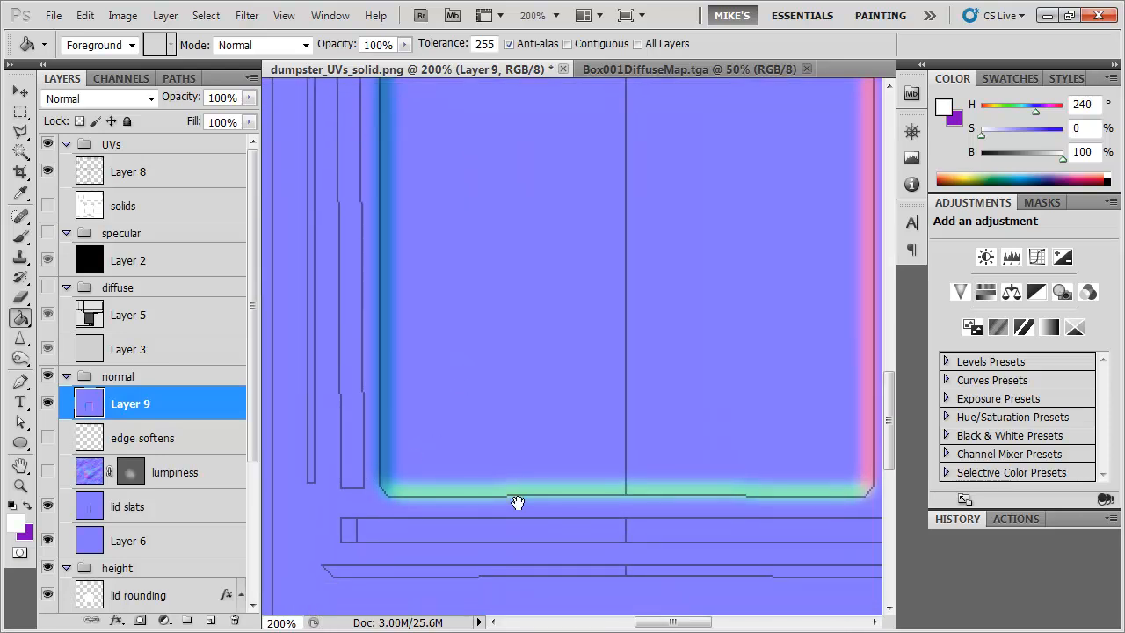
left_click_drag(518, 502, 417, 490)
left_click_drag(627, 486, 543, 486)
left_click_drag(677, 494, 666, 512)
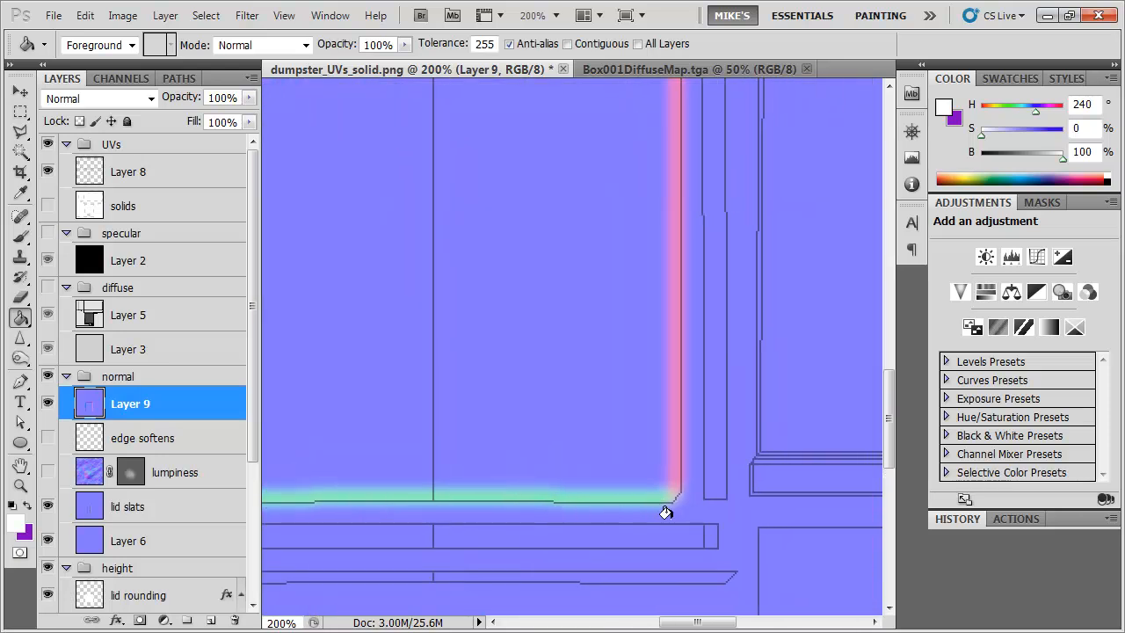
scroll(680, 395, "up", 10)
scroll(716, 382, "left", 5)
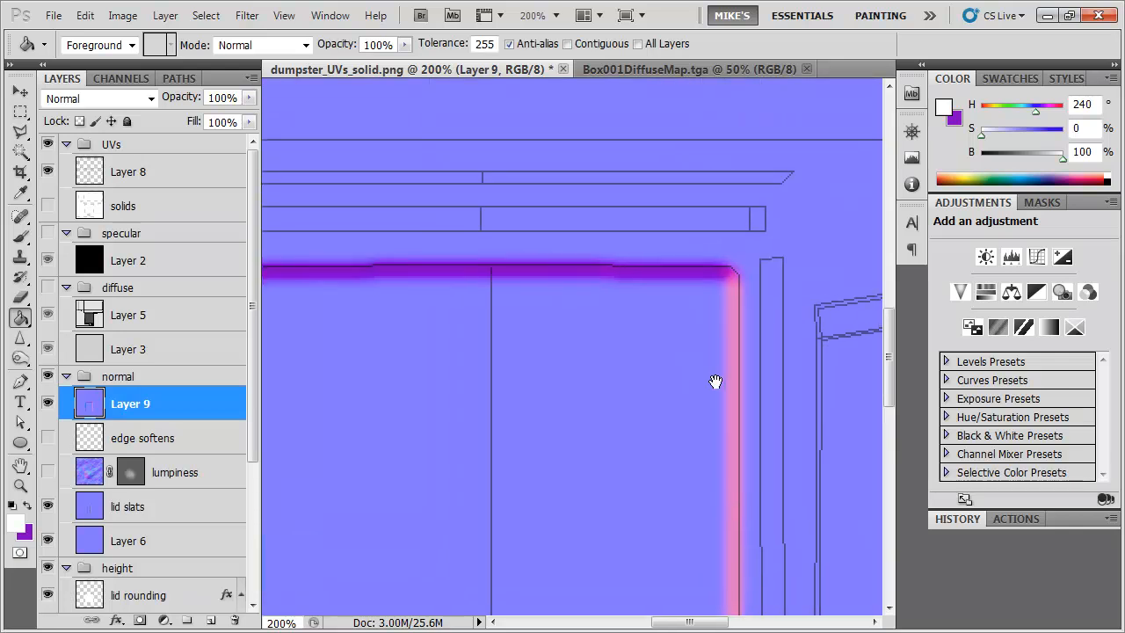
left_click_drag(634, 414, 678, 410)
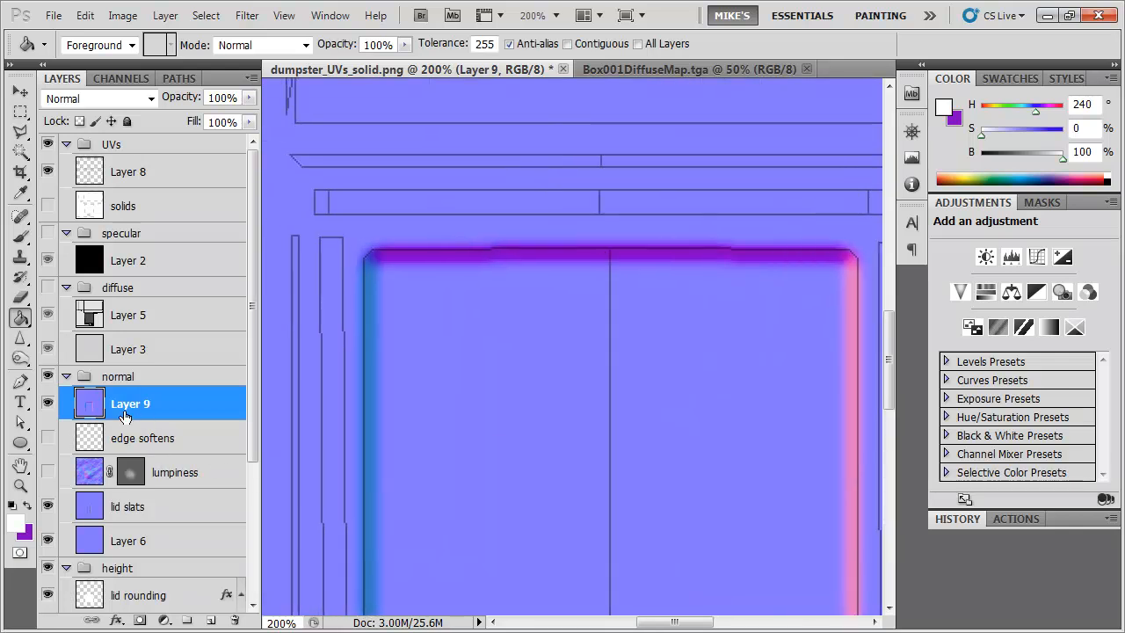
Move Layer 9 below edge softens and set it to Overlay blending at 82% opacity
left_click_drag(138, 432, 144, 457)
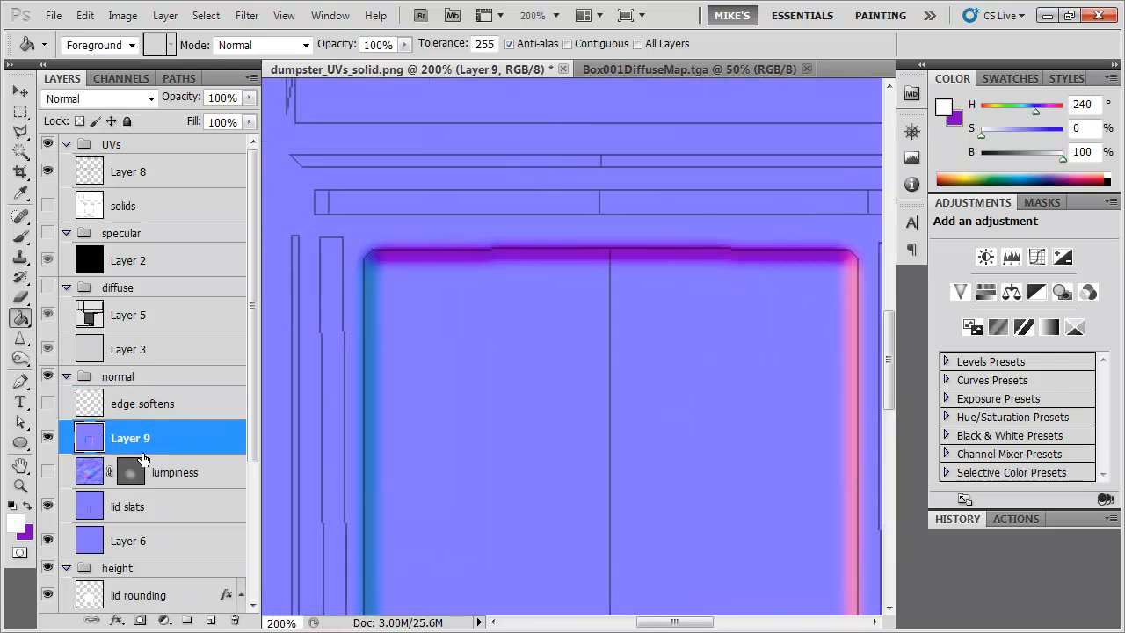
left_click(158, 100)
left_click(97, 329)
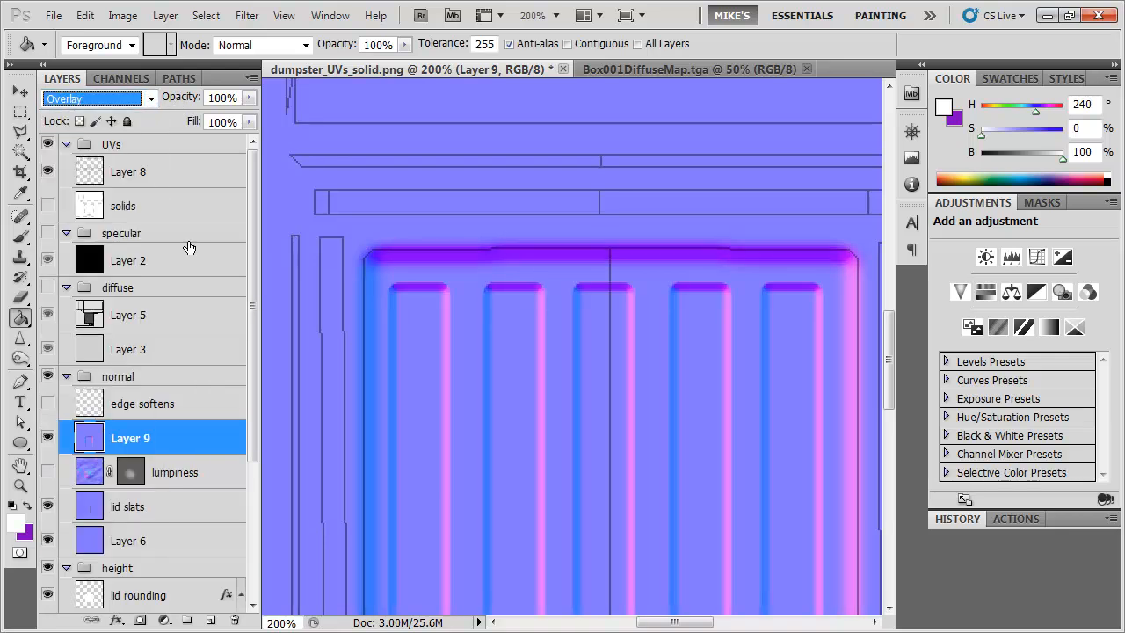
left_click_drag(163, 98, 155, 97)
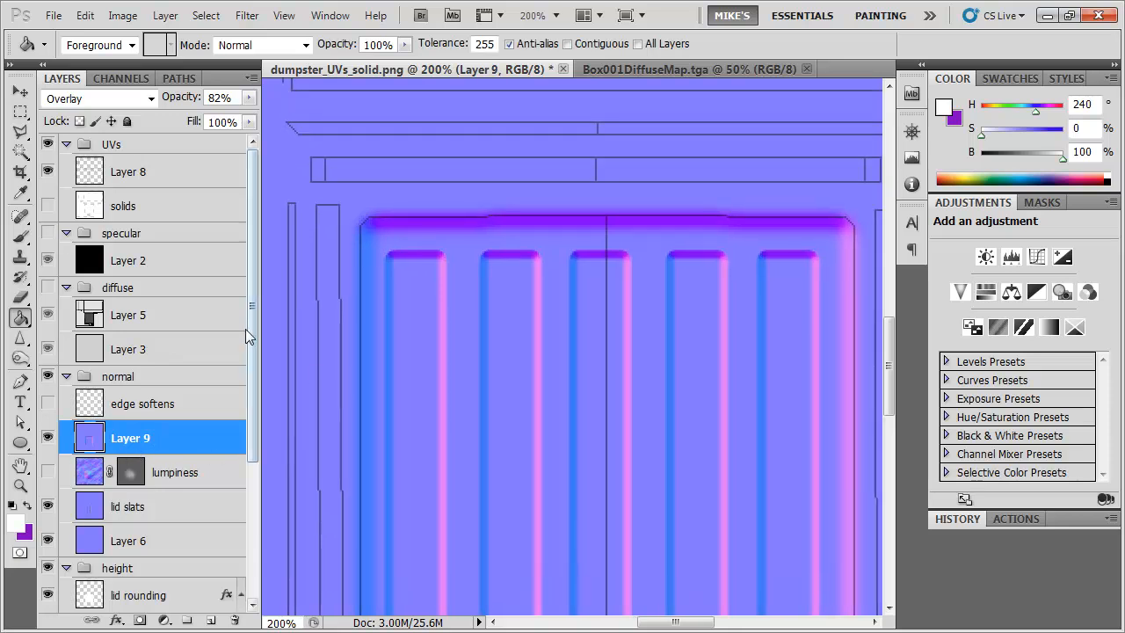
Select the solids layer and examine how the rounded lid edges combine with the slats in the normal map
left_click(148, 208)
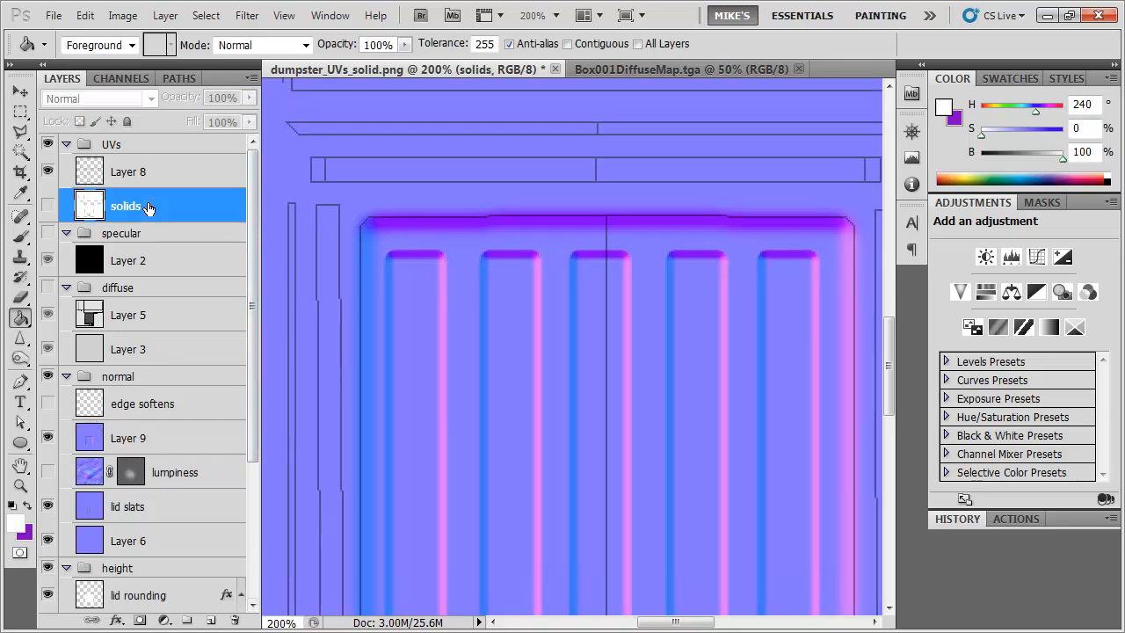
left_click_drag(455, 354, 449, 159)
left_click_drag(455, 254, 444, 299)
key("ctrl+minus")
key("ctrl+plus")
left_click_drag(426, 240, 456, 301)
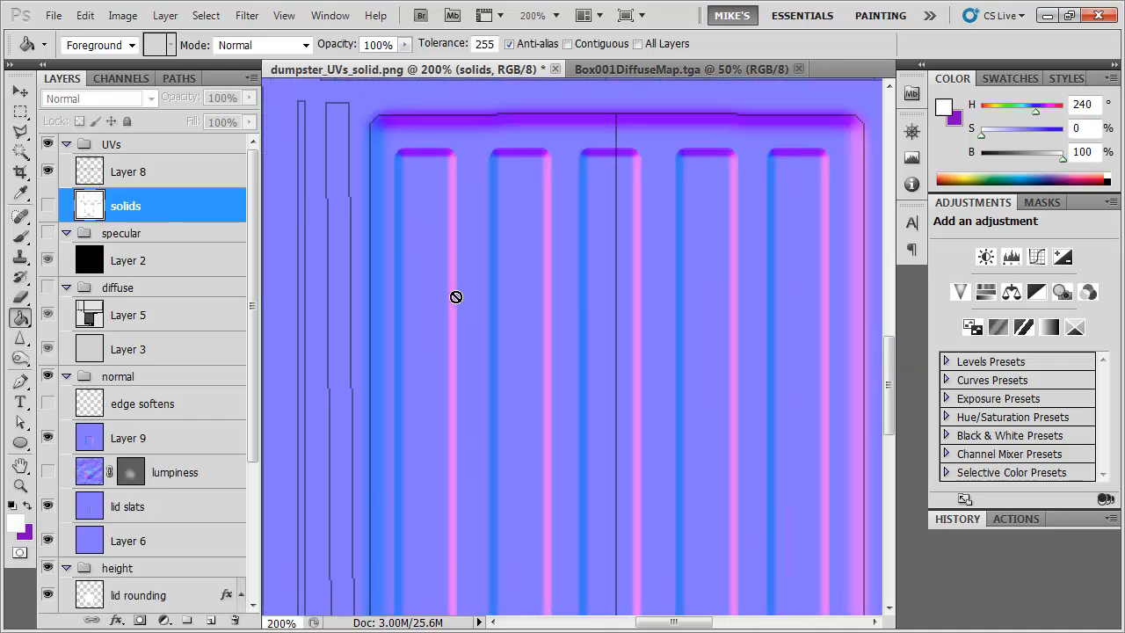
Paint purple and light-blue strokes along the horizontal UV edges around the lid on the edge softens layer
left_click_drag(281, 220, 419, 351)
key("ctrl+minus")
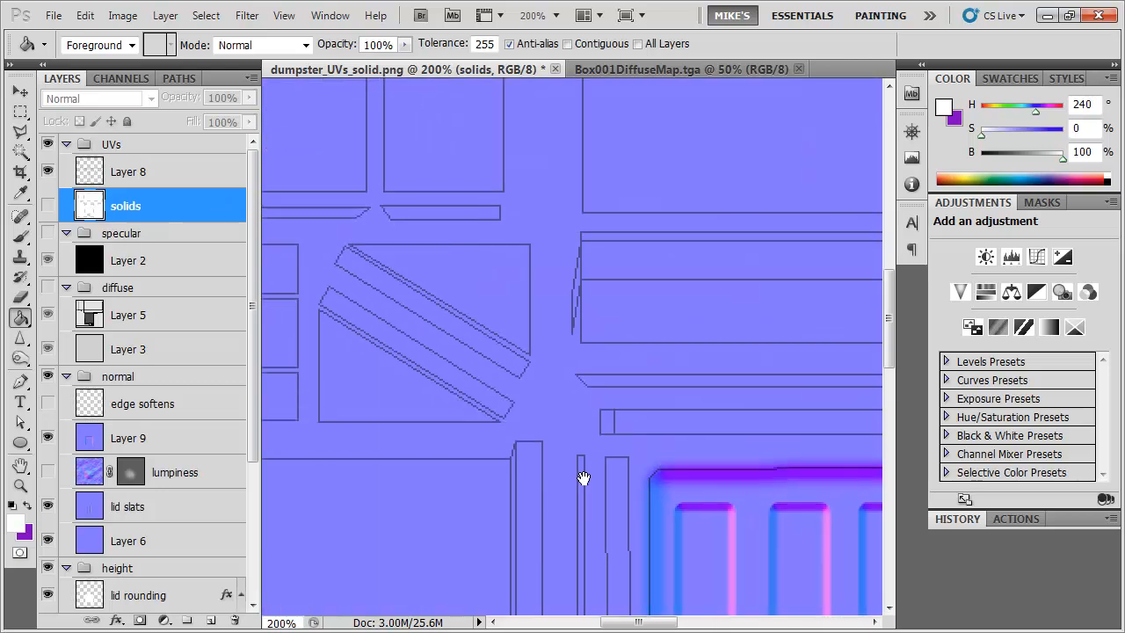
left_click_drag(572, 457, 580, 260)
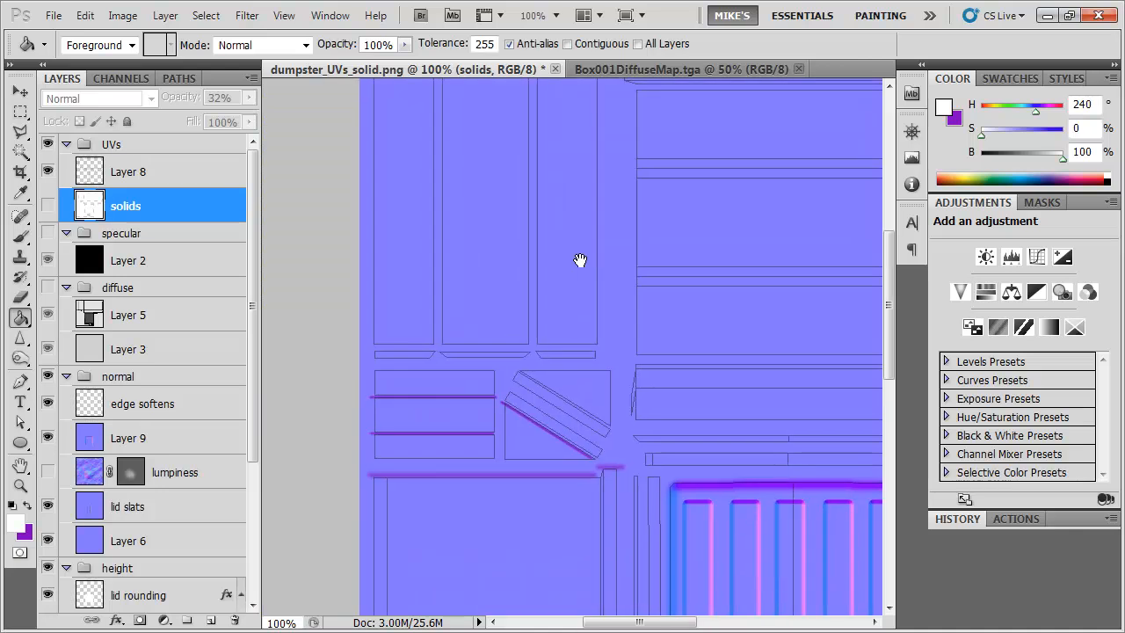
left_click_drag(546, 354, 524, 211)
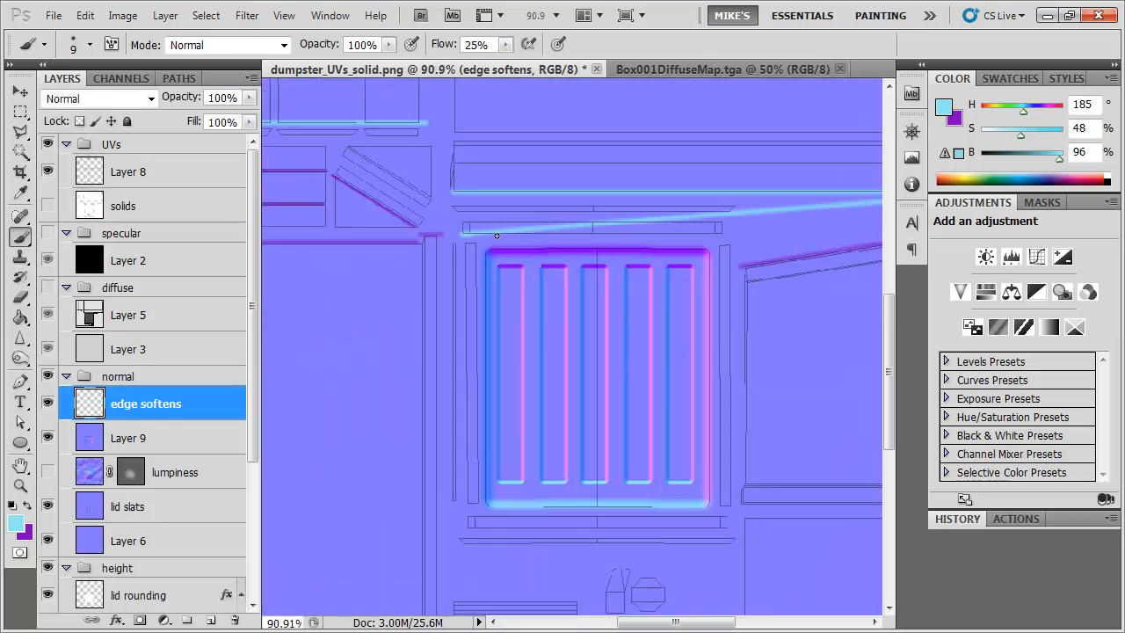
key("x")
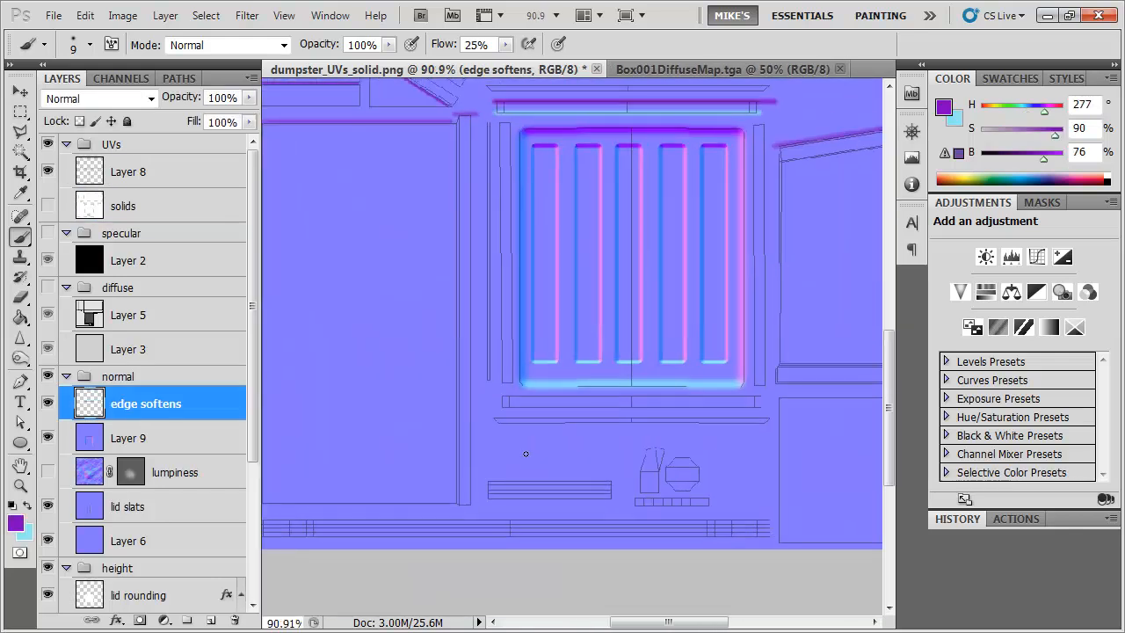
mouse_move(497, 395)
left_mouse_down()
mouse_move(685, 392)
mouse_move(761, 395)
left_mouse_up()
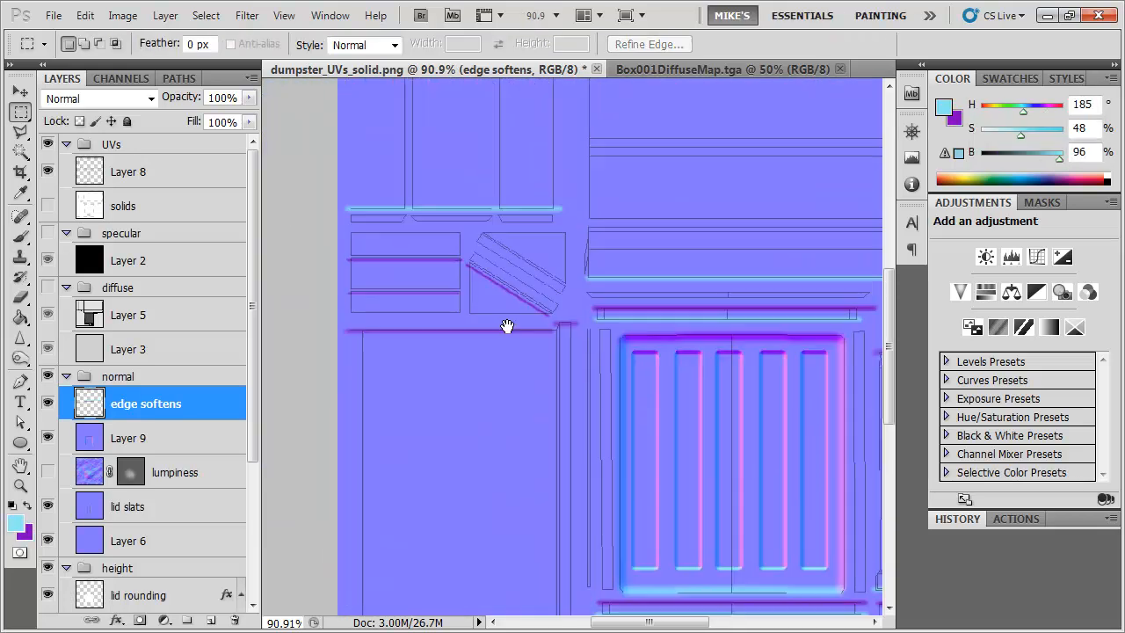
Place the selected edge strokes along the small three-part panel's seams, deselect them, and paint a light-blue stroke along its upper seam
left_click_drag(285, 160, 509, 227)
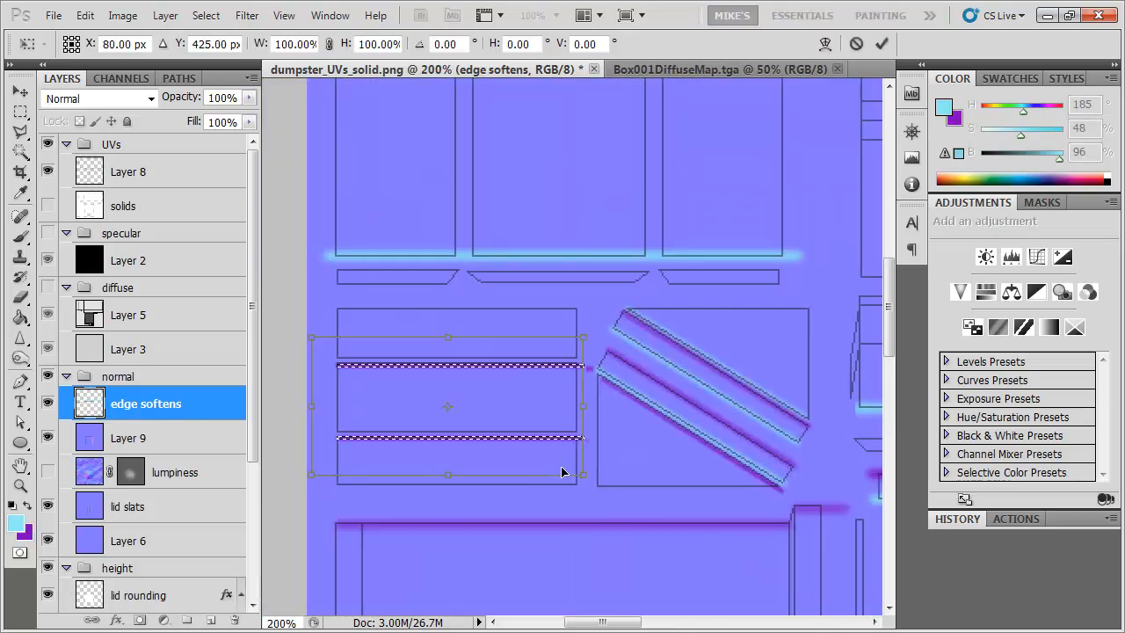
key("Return")
key("ctrl+d")
key("b")
left_click_drag(579, 360, 380, 361)
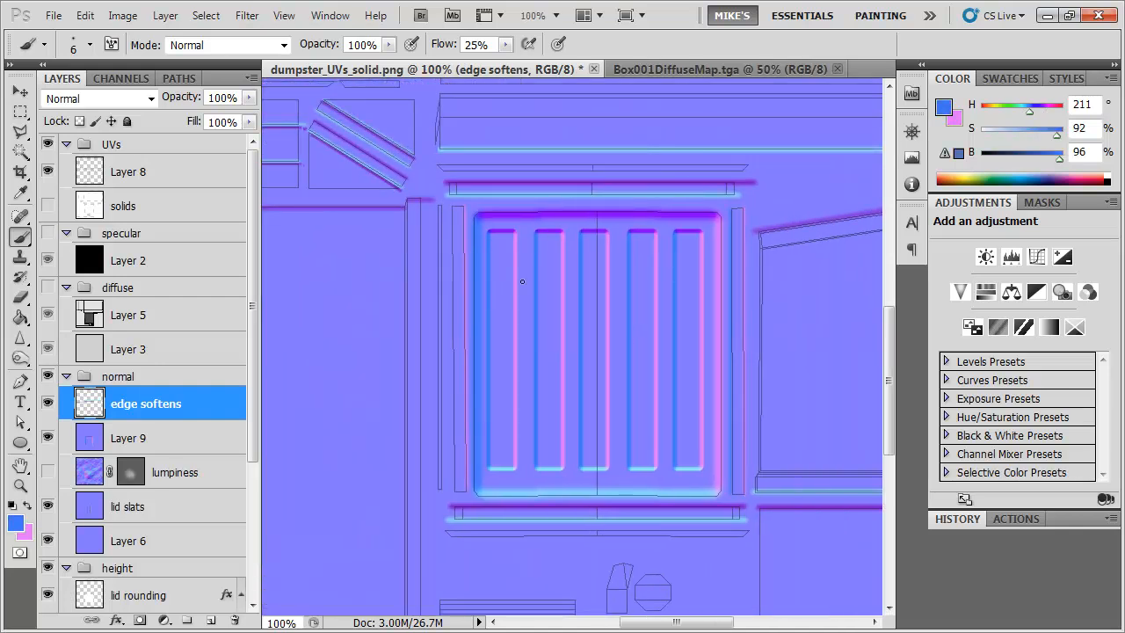
Paint blue and pink strokes on the lid's side strips, and purple and light-blue strokes along the wheel tread strip
scroll(492, 334, "down", 5)
scroll(563, 281, "up", 3)
key("x")
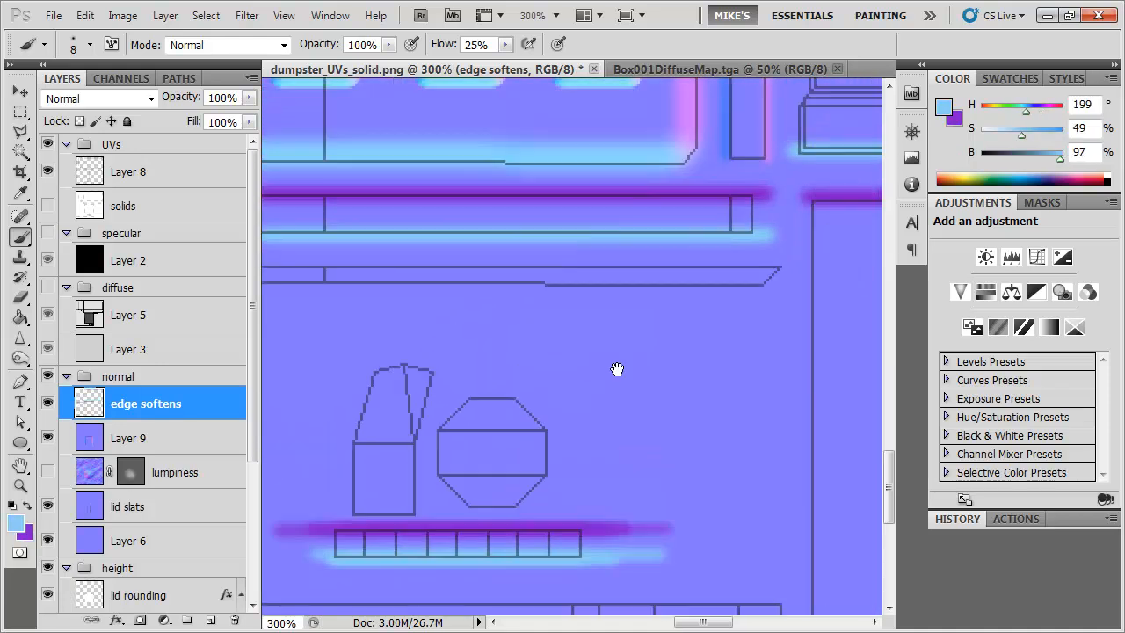
Select the octagonal wheel shape from the solids layer and fill it on a wheel rounding layer in the height group
key("m")
left_click_drag(564, 369, 447, 485)
right_click(96, 203)
left_click(202, 352)
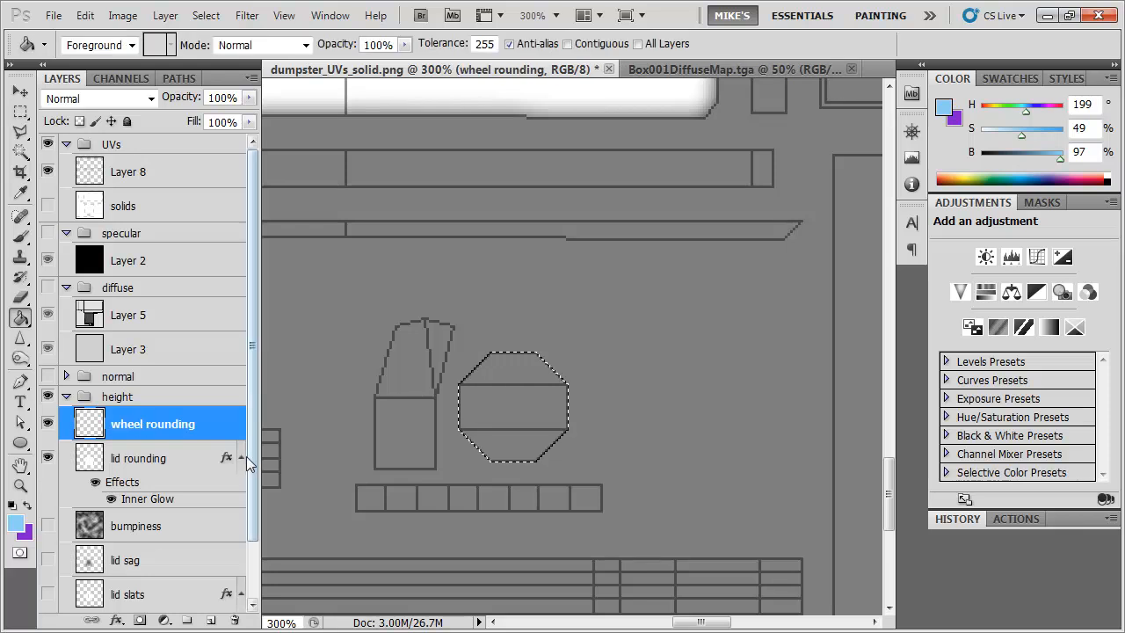
left_click(565, 380)
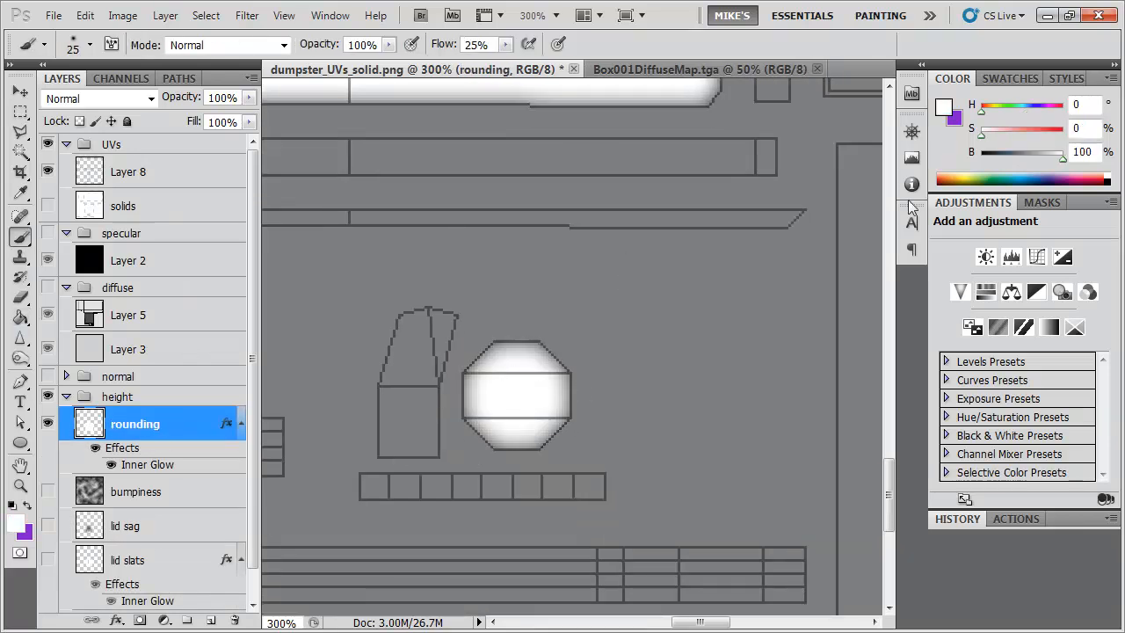
Dab black onto the centre of the white wheel shape on the height group's rounding layer
right_click(492, 255)
key("Return")
left_click(515, 395)
Copy the whole height image and open it in CrazyBump as a heightmap from the clipboard
key("ctrl+minus")
key("ctrl+minus")
key("ctrl+minus")
key("ctrl+minus")
key("ctrl+minus")
key("ctrl+a")
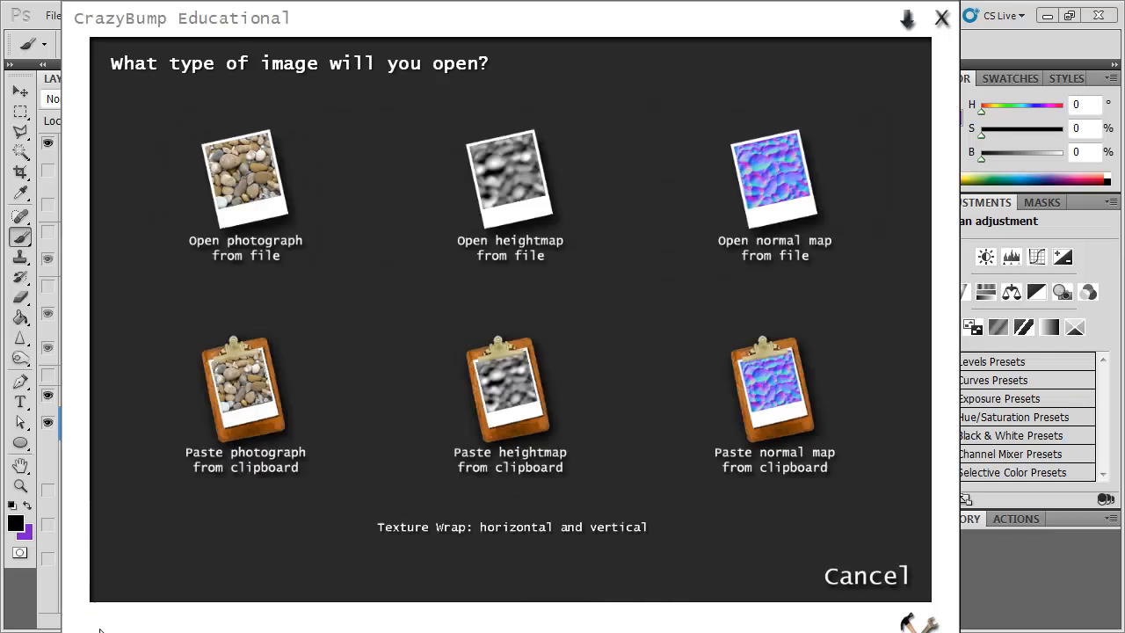
left_click(515, 423)
Set Very Large Detail to 0, adjust the Medium and Large Detail levels, and output the generated normal map
left_click_drag(317, 362, 258, 362)
scroll(905, 421, "up", 5)
left_click_drag(905, 466, 908, 401)
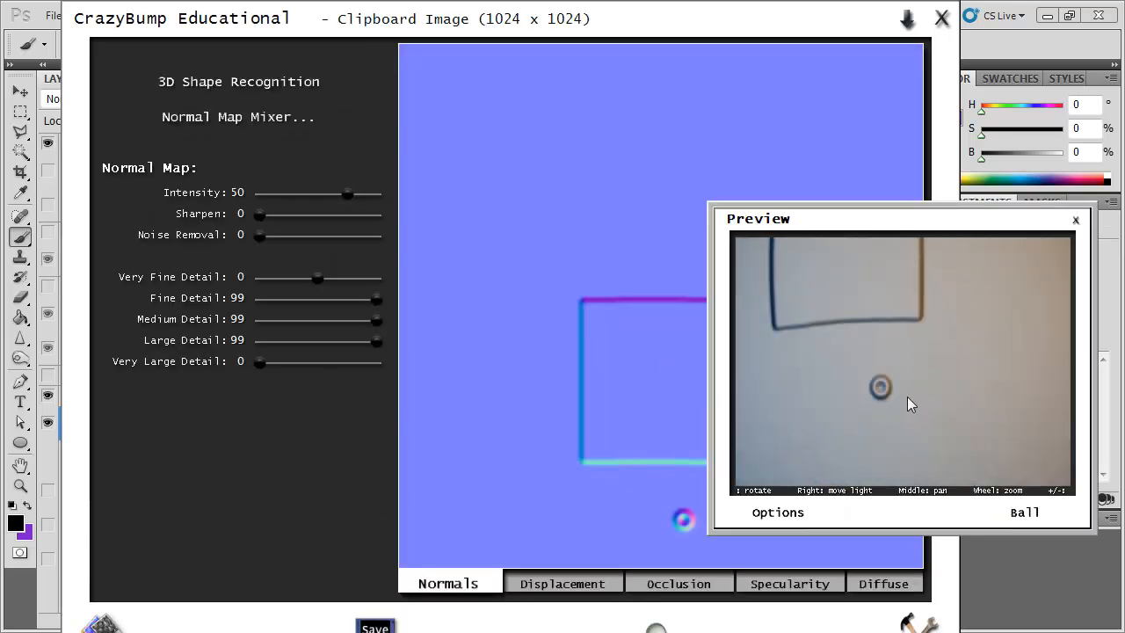
left_click(258, 318)
left_click_drag(307, 341, 378, 320)
left_click(376, 626)
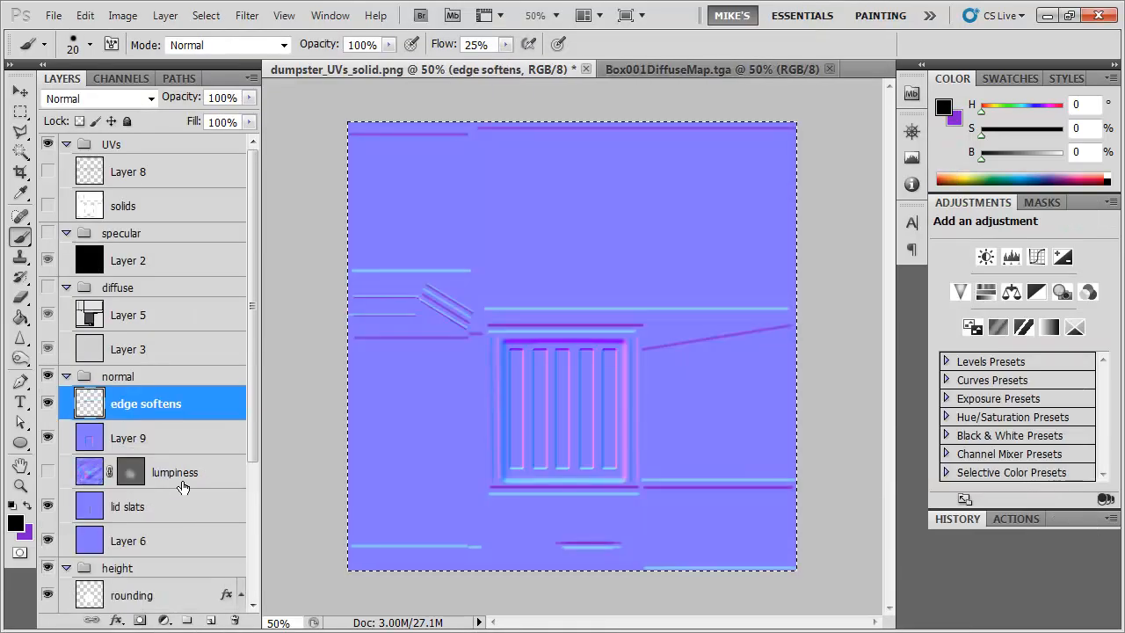
Back in Photoshop, set the new normal map layer beneath edge softens to Overlay blending and name it rounding
left_click(132, 438)
left_click(101, 98)
left_click(88, 326)
double_click(125, 438)
type("rounding")
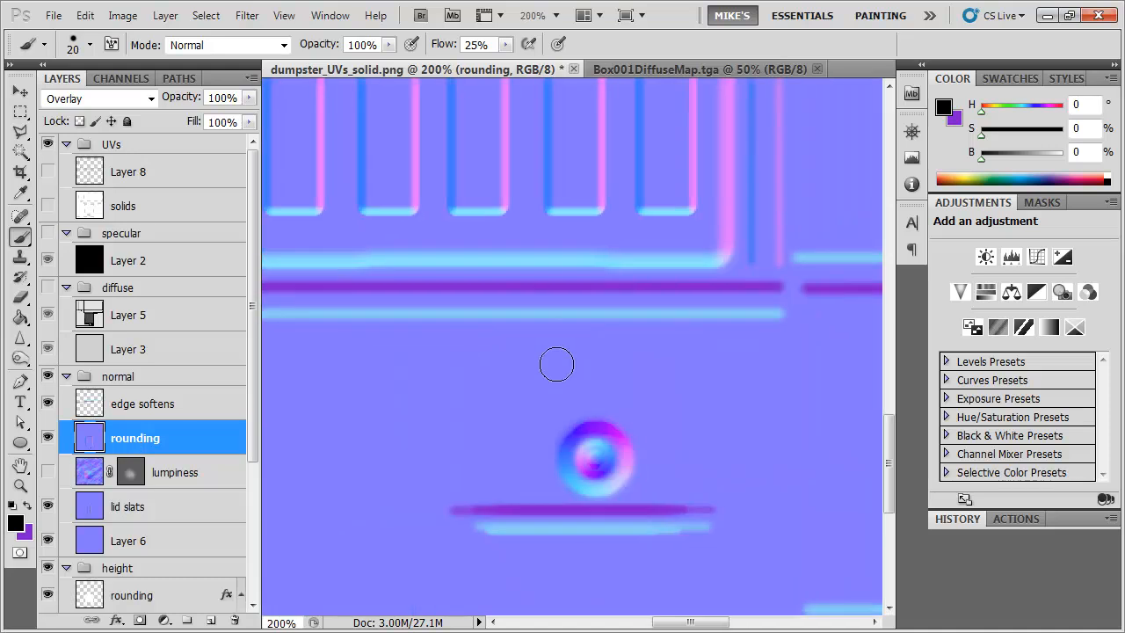
Try flattening the wheel's centre with the sampled base blue on a new layer, partly erase it, and undo the attempt
left_click(582, 334, "alt")
key("ctrl+shift+alt+n")
key("e")
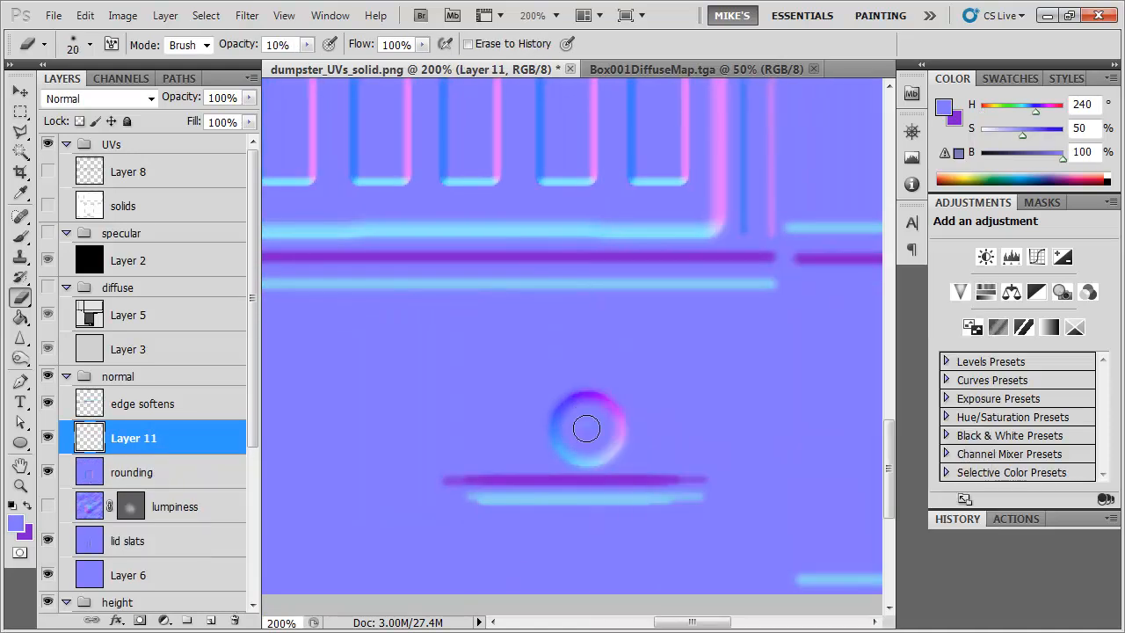
key("ctrl+z")
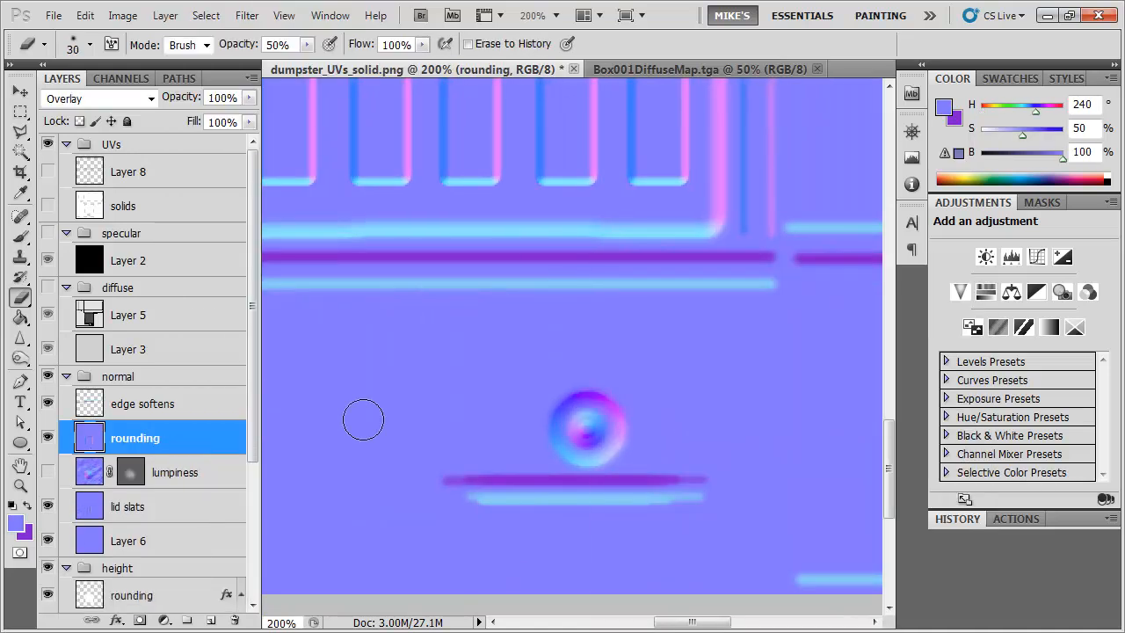
key("ctrl+z")
key("ctrl+minus")
key("ctrl+z")
key("ctrl+minus")
key("ctrl+plus")
Paint sampled pink and blue strokes along the vertical seams between the three tall panels on the edge softens layer
key("b")
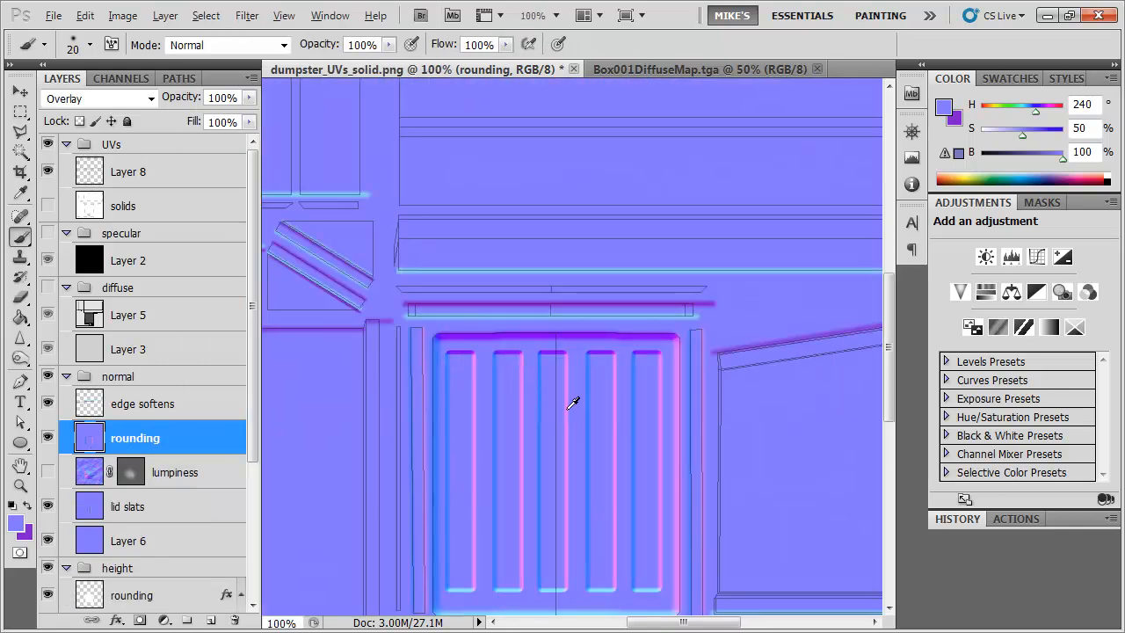
left_click(572, 402, "alt")
left_click_drag(439, 219, 659, 502)
left_click(145, 404)
left_click_drag(484, 269, 473, 253)
key("x")
mouse_move(567, 492)
left_mouse_down()
mouse_move(439, 223)
mouse_move(660, 452)
left_mouse_up()
left_click(516, 396, "alt")
left_click_drag(567, 149, 567, 428)
left_click_drag(472, 150, 472, 425)
left_click_drag(525, 256, 524, 282)
key("e")
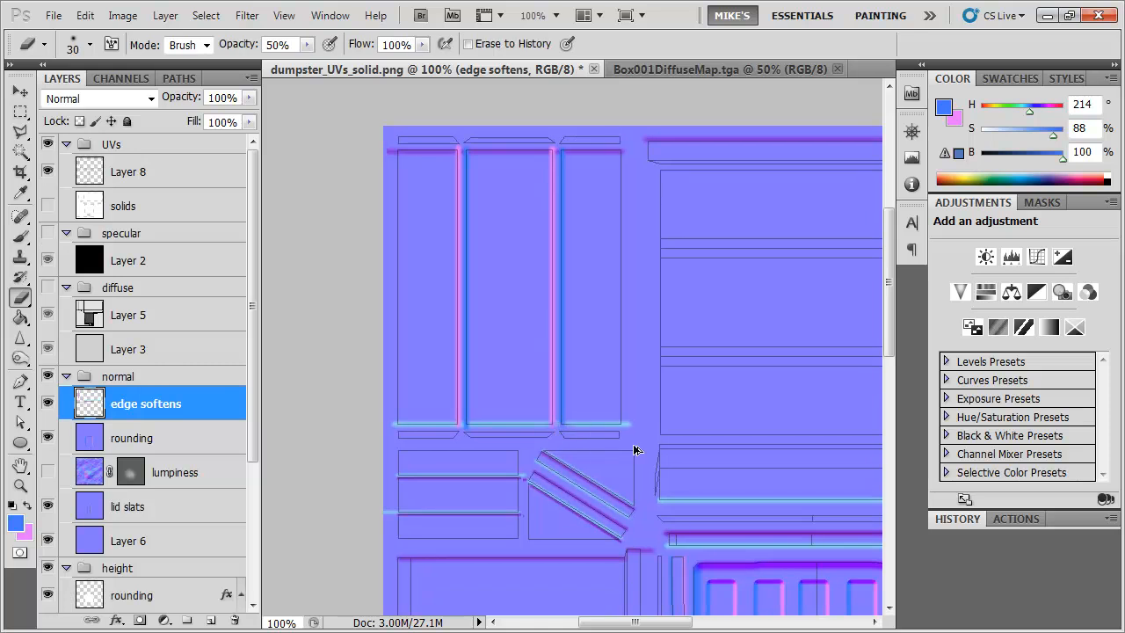
Hide the UVs group and save the document as dumpster_n in Photoshop PSD format in the 04 texturing folder
key("b")
key("ctrl+minus")
left_click(48, 146)
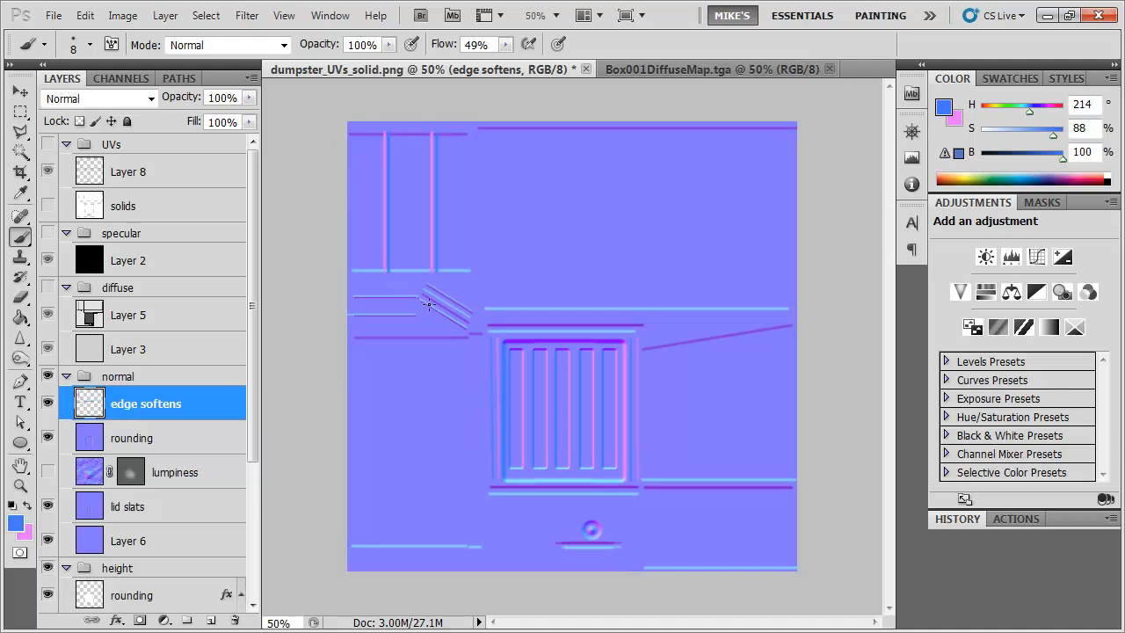
key("ctrl+shift+s")
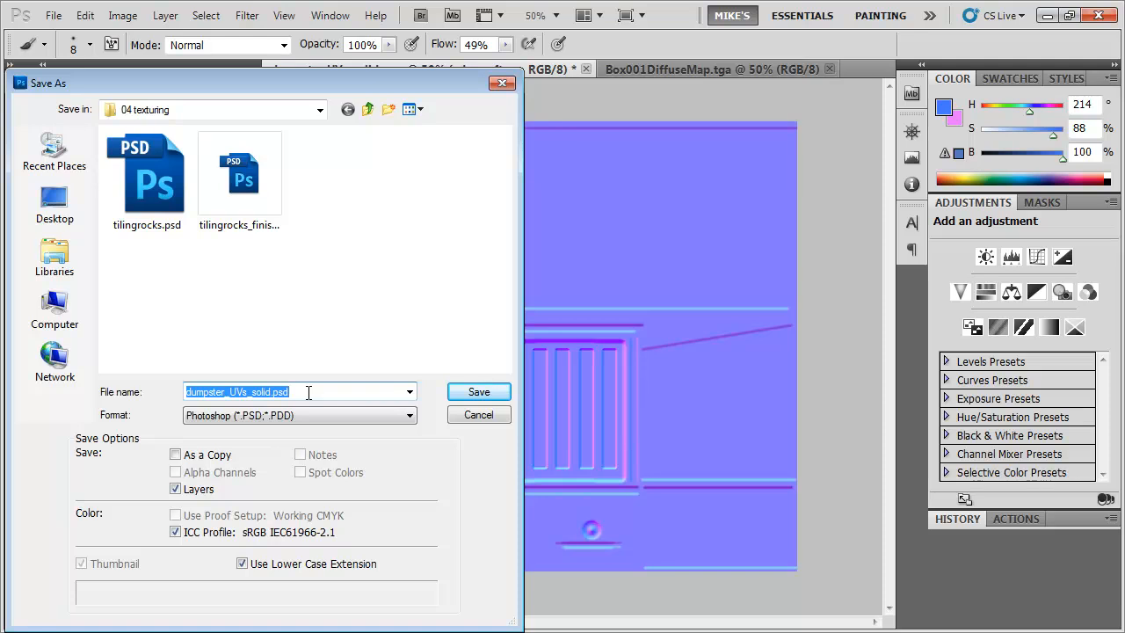
type("dumpster_n")
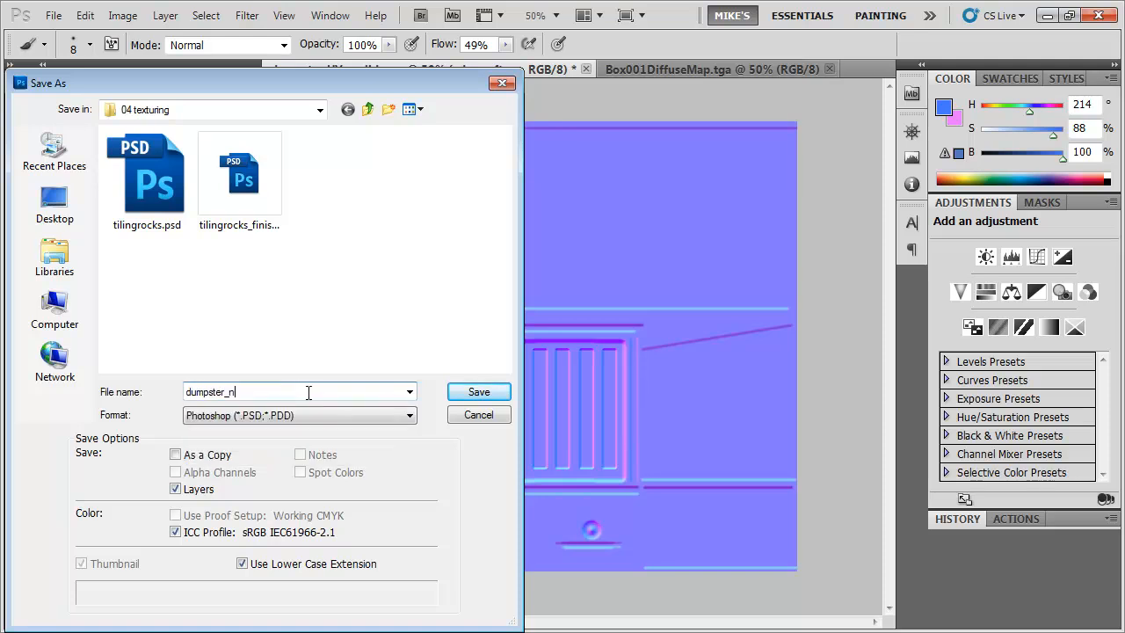
left_click(456, 396)
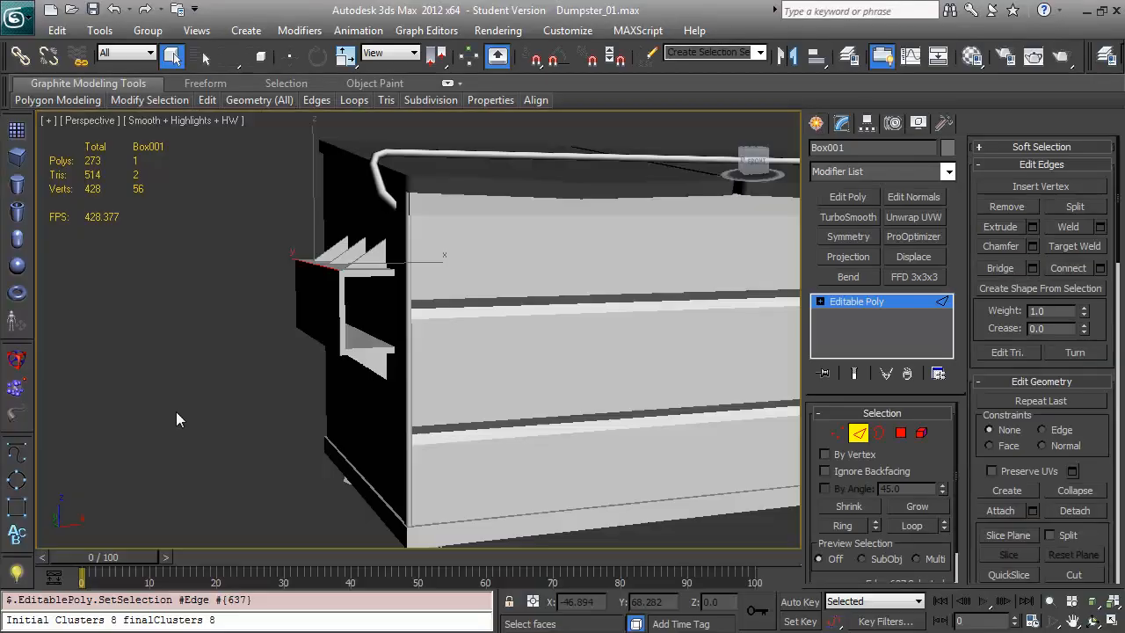
Switch to 3ds Max, open the Slate Material Editor, and resize its window beside the dumpster
mouse_move(414, 390)
left_mouse_down()
mouse_move(444, 395)
mouse_move(399, 403)
left_mouse_up()
scroll(399, 403, "down", 5)
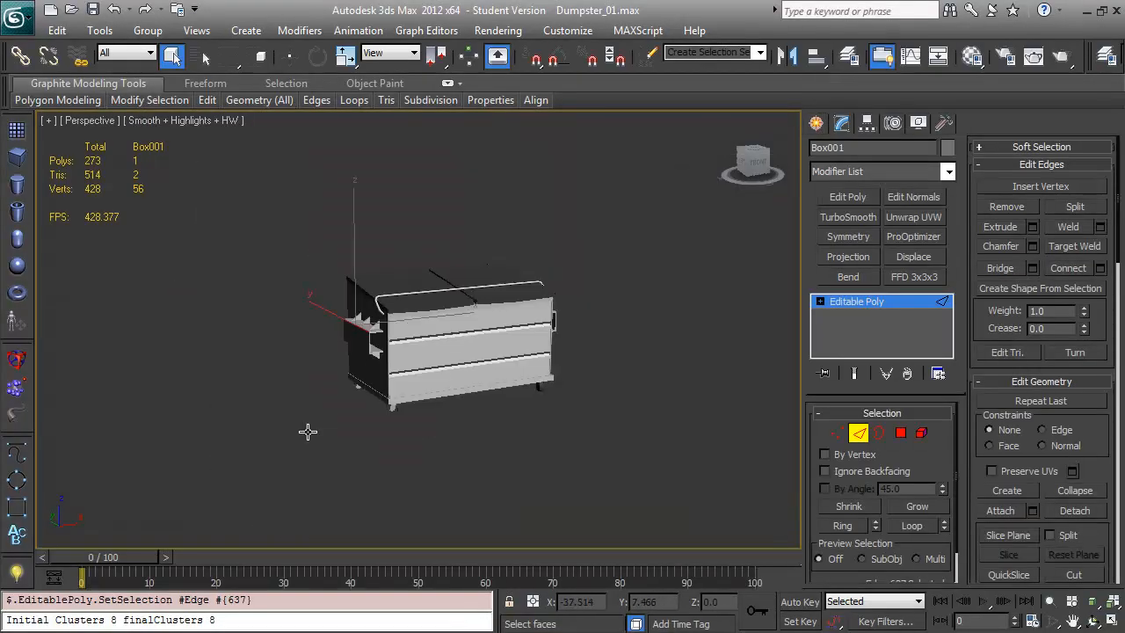
key("m")
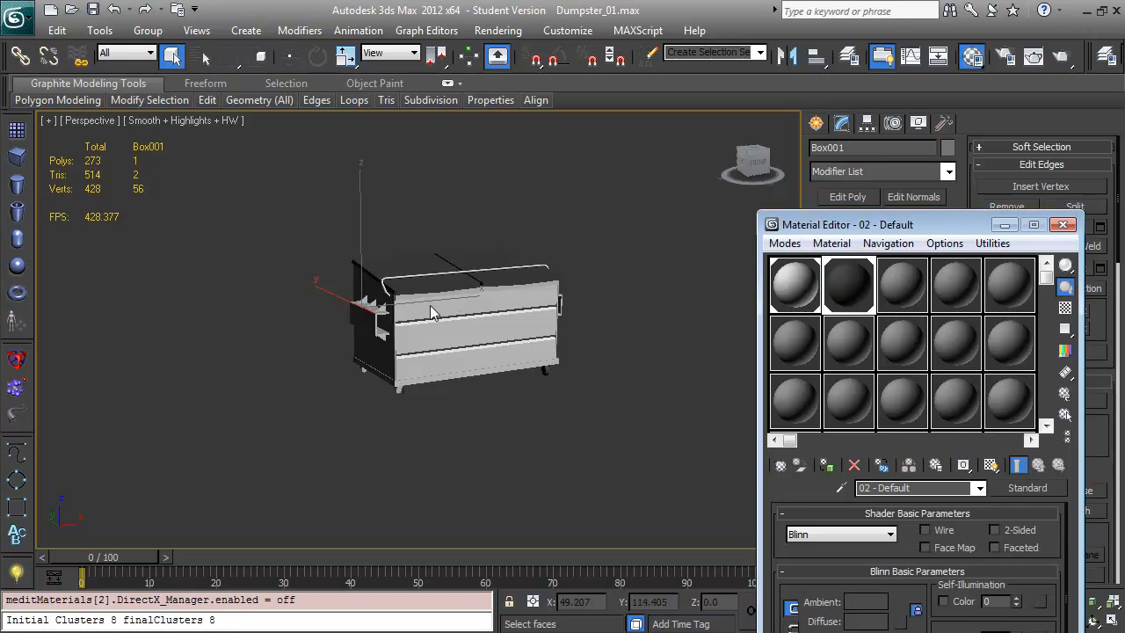
left_click(784, 243)
left_click(720, 290)
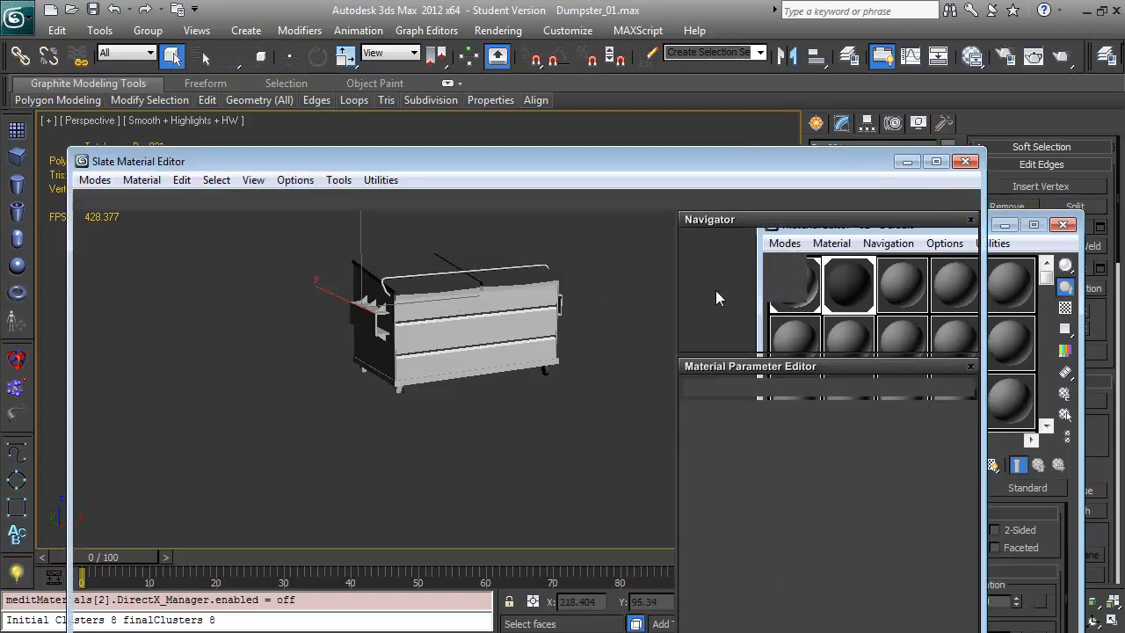
left_click_drag(716, 163, 905, 91)
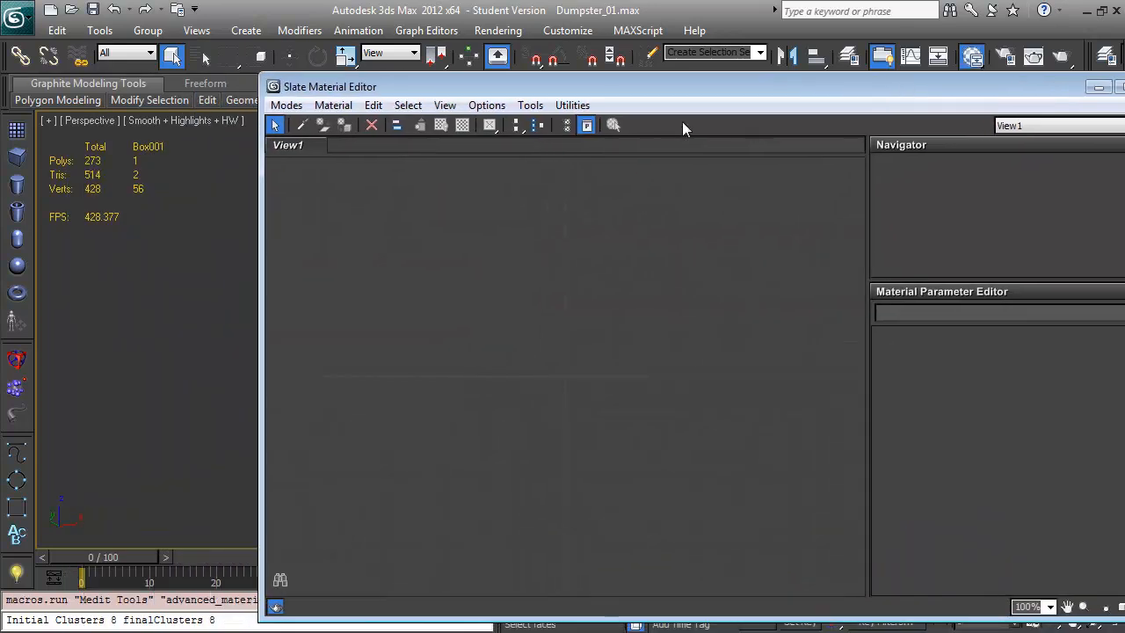
left_click_drag(262, 75, 522, 138)
left_click_drag(690, 153, 663, 71)
Add a Standard material node to the material view and place it with free space for map nodes
right_click(584, 210)
mouse_move(595, 220)
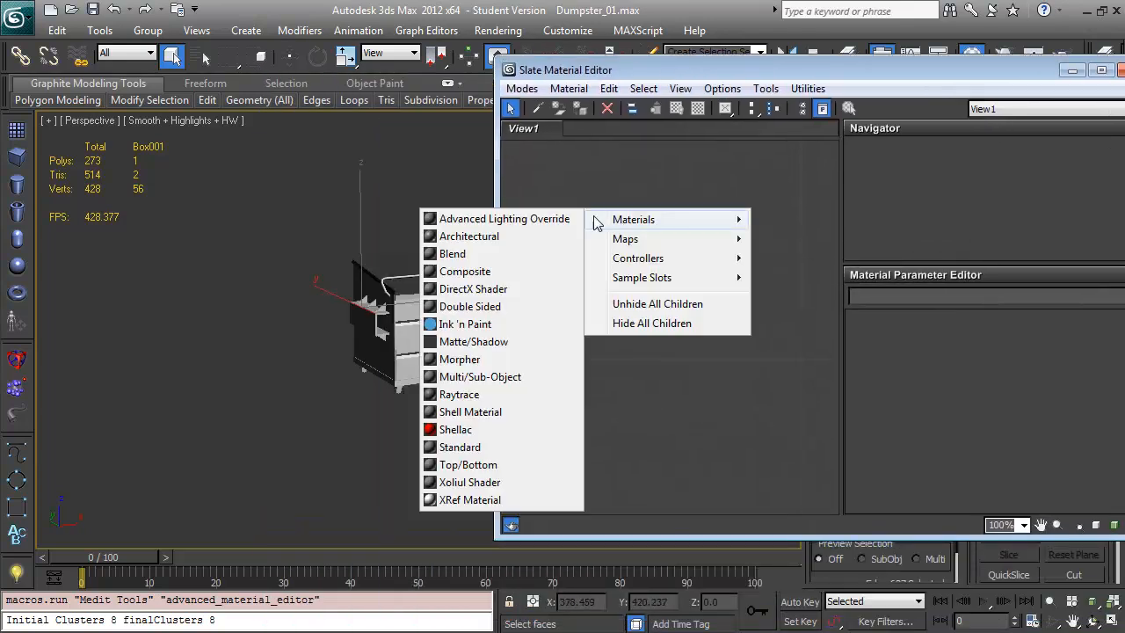
left_click(513, 448)
left_click_drag(586, 209, 762, 202)
left_click_drag(615, 330, 669, 344)
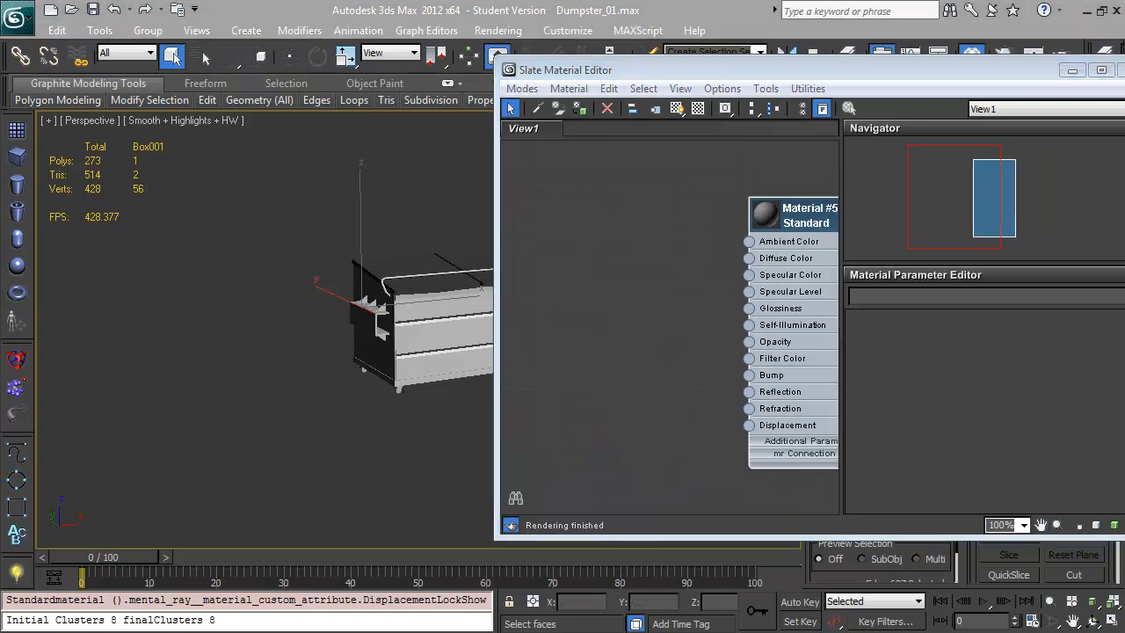
Bring dumpster_n.psd from the 04 texturing folder into the material view as a Bitmap node beside the material
left_click_drag(0, 202, 554, 362)
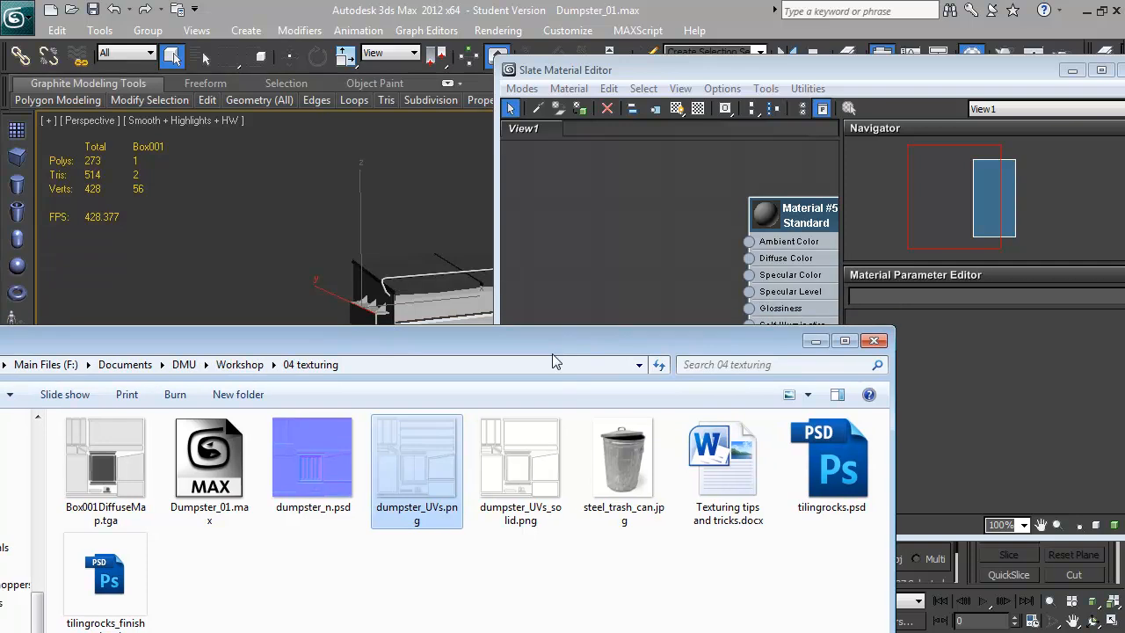
left_click_drag(312, 457, 571, 233)
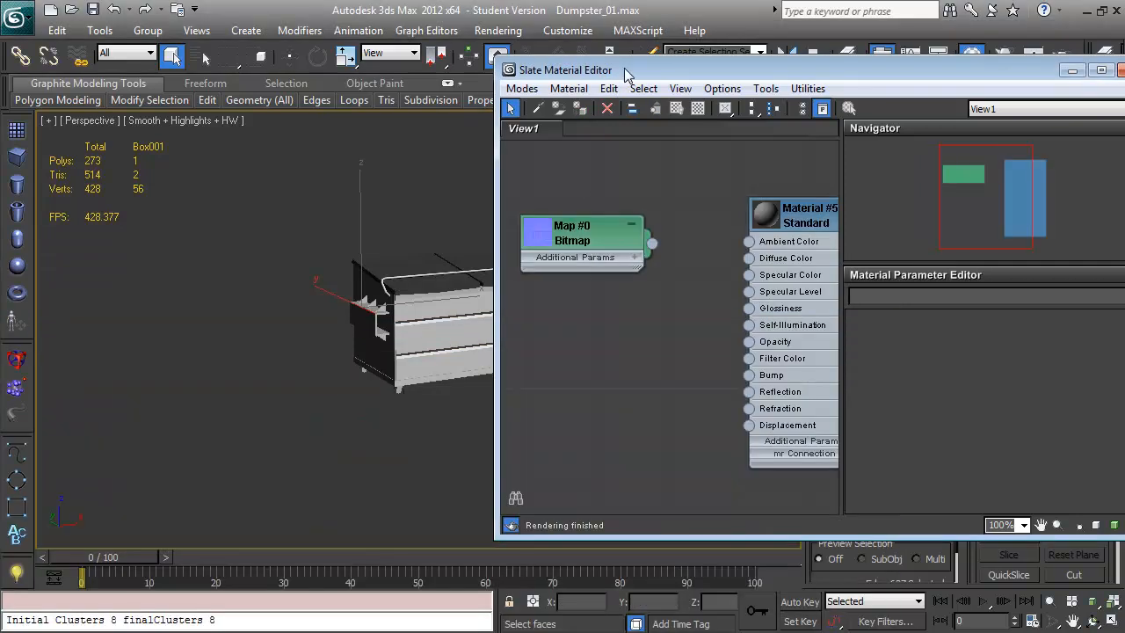
left_click_drag(627, 75, 494, 68)
left_click_drag(517, 239, 449, 259)
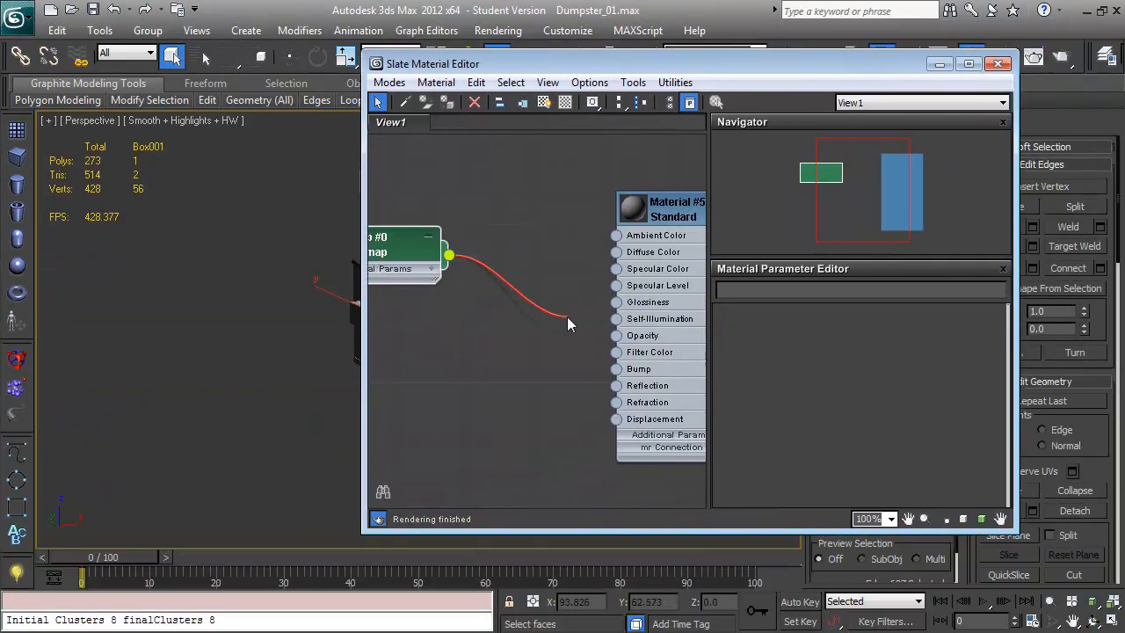
Route the bitmap through the Normal input of a new Normal Bump map into the Standard material's Bump slot
left_click_drag(568, 323, 511, 344)
mouse_move(553, 374)
left_click(464, 323)
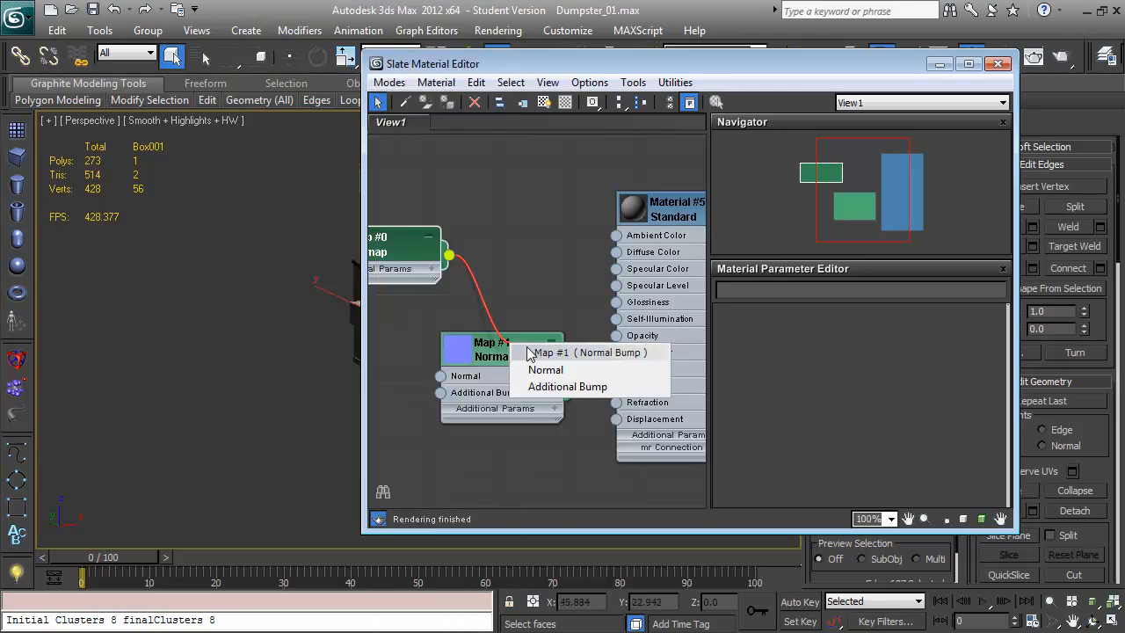
left_click(543, 369)
left_click_drag(623, 371, 620, 370)
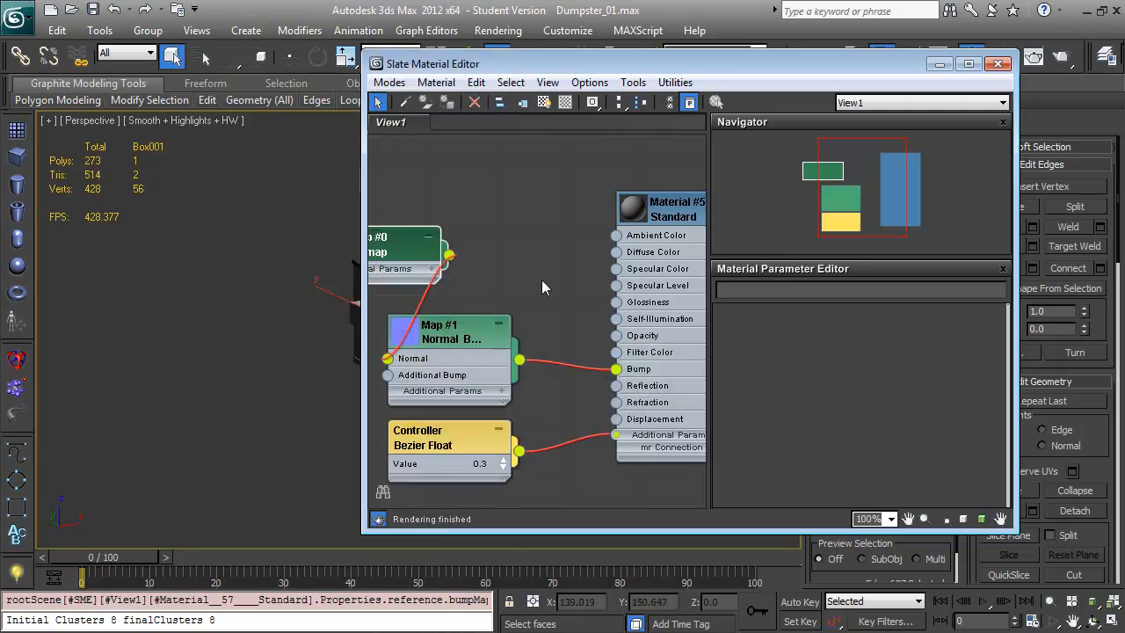
Move the bitmap node to the left of the Normal Bump node
left_click(524, 276)
left_click_drag(532, 278, 619, 274)
left_click_drag(491, 248, 419, 333)
left_click_drag(661, 263, 555, 263)
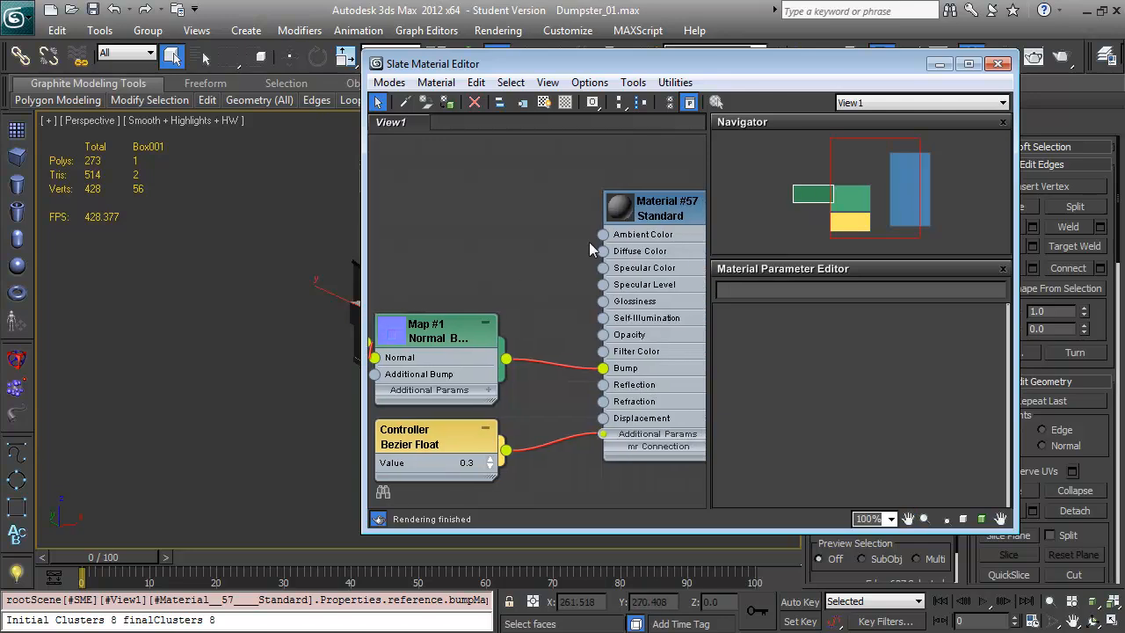
Open the Standard material's parameters and set the Bump map amount to 100
left_click(662, 211)
left_click_drag(665, 211, 589, 219)
left_click(635, 208)
left_click(633, 208)
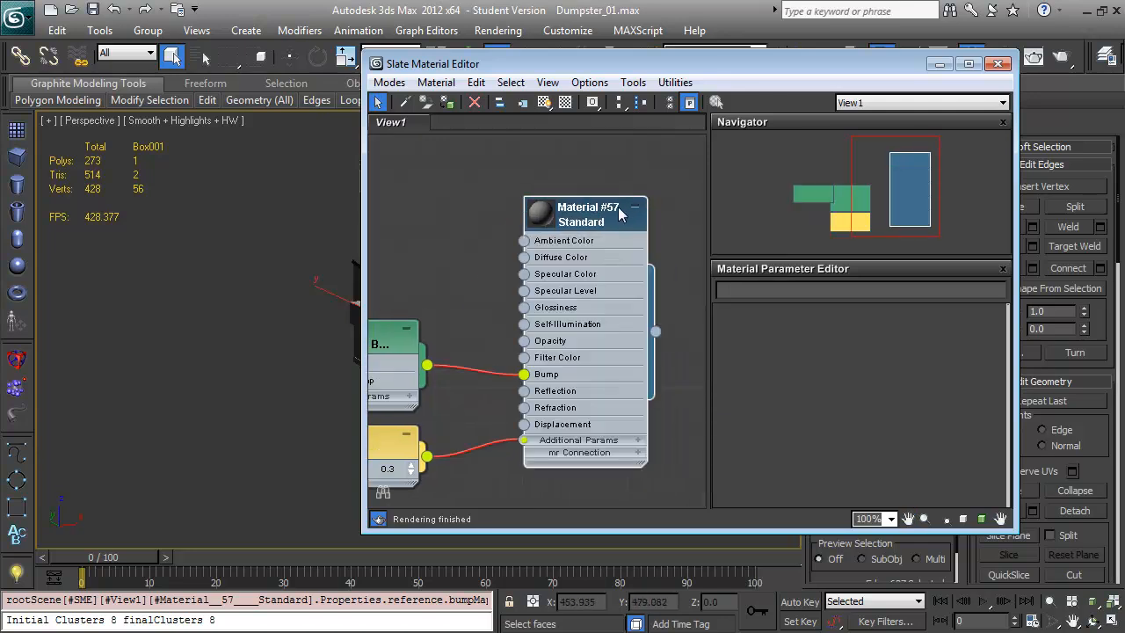
left_click_drag(956, 356, 915, 38)
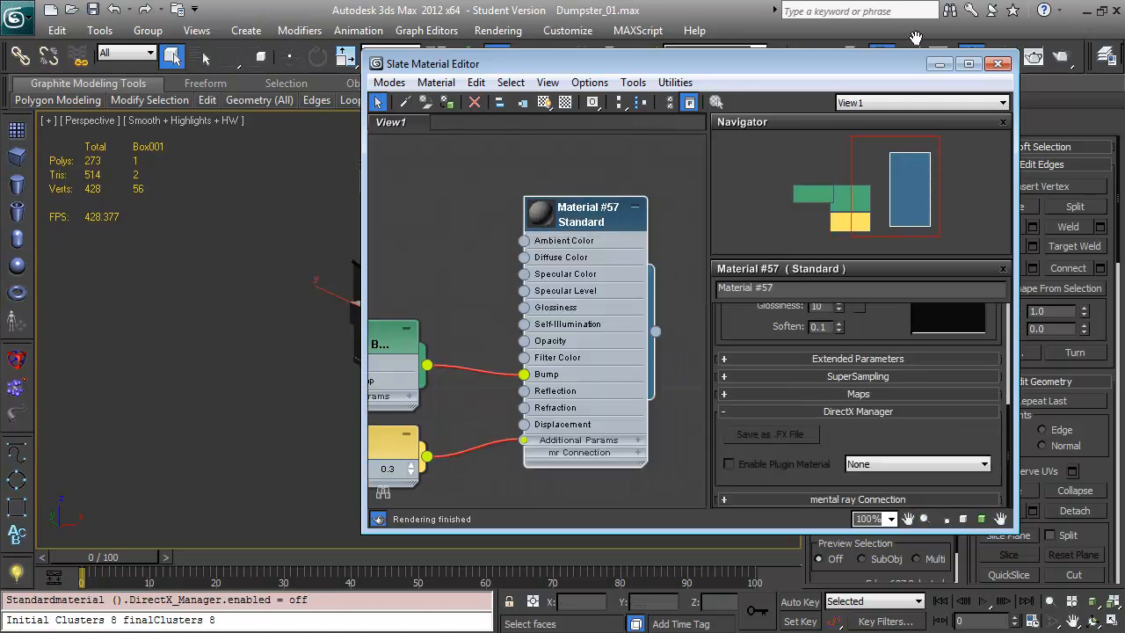
scroll(905, 327, "up", 3)
scroll(879, 406, "down", 3)
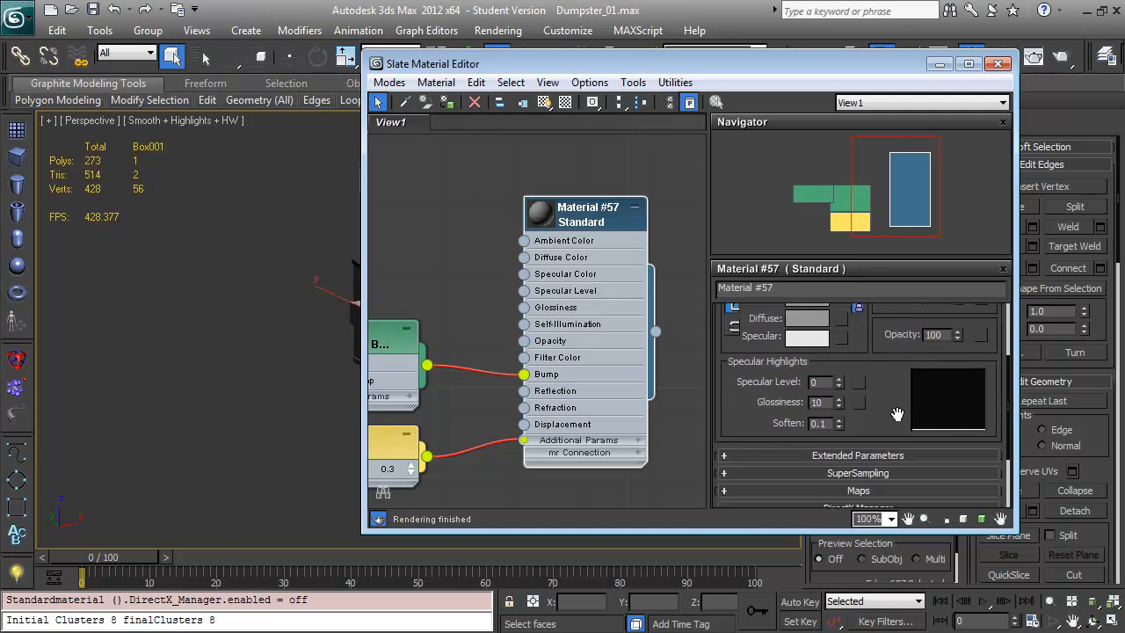
left_click(870, 395)
scroll(848, 360, "down", 3)
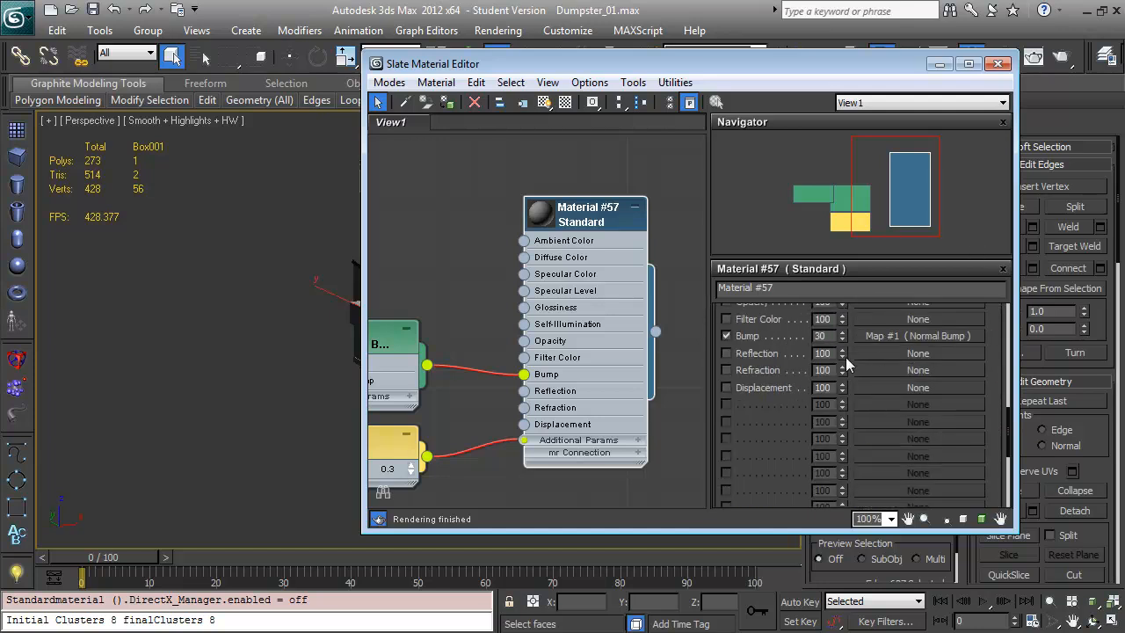
double_click(829, 335)
type("100")
key("Return")
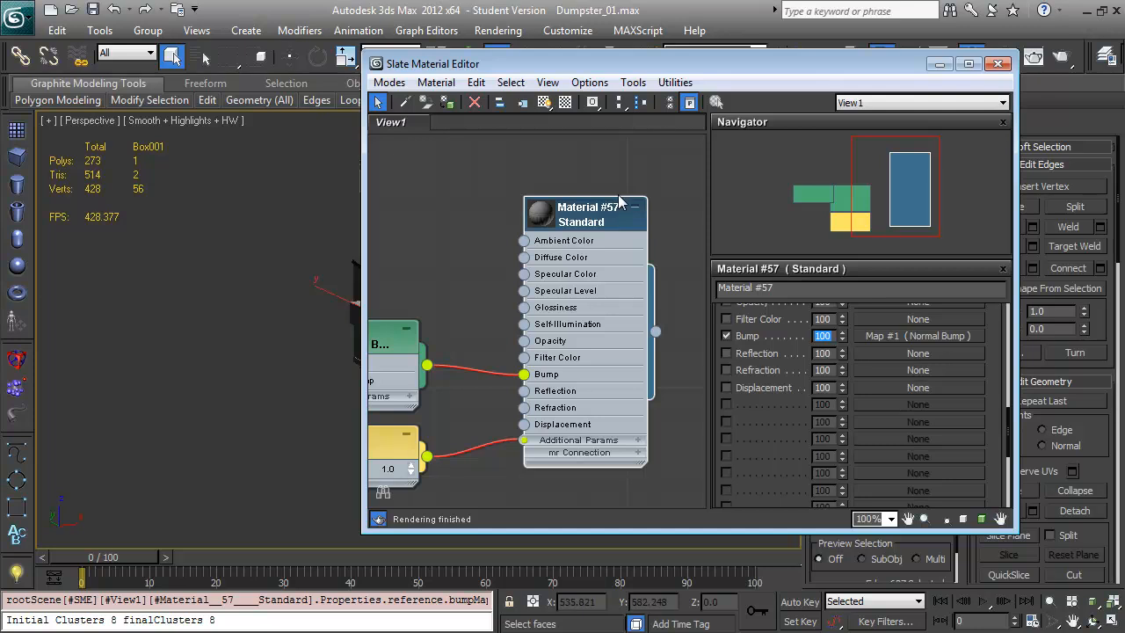
Assign the Standard material to the dumpster and show its hardware map in the viewport
left_click_drag(676, 77, 877, 190)
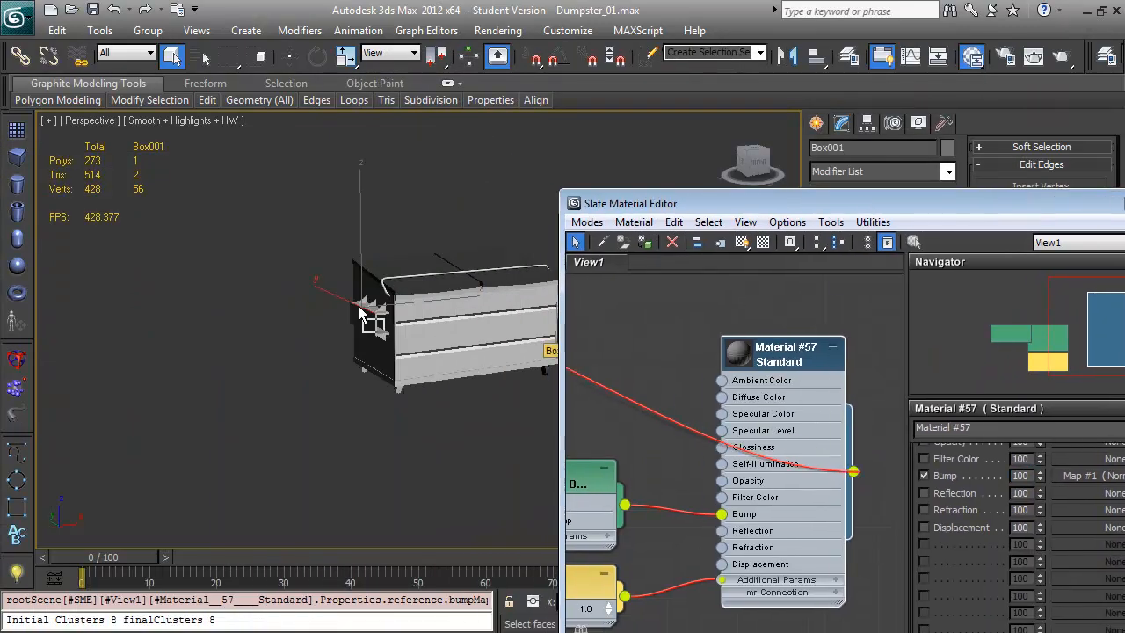
left_click_drag(360, 312, 438, 316)
right_click(807, 362)
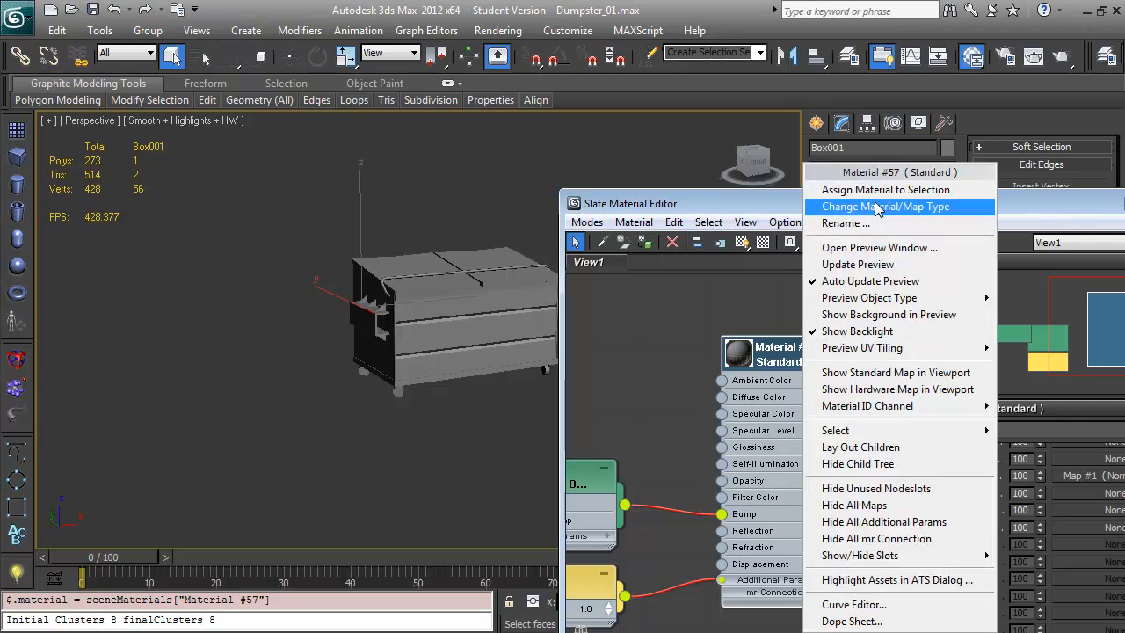
left_click(880, 392)
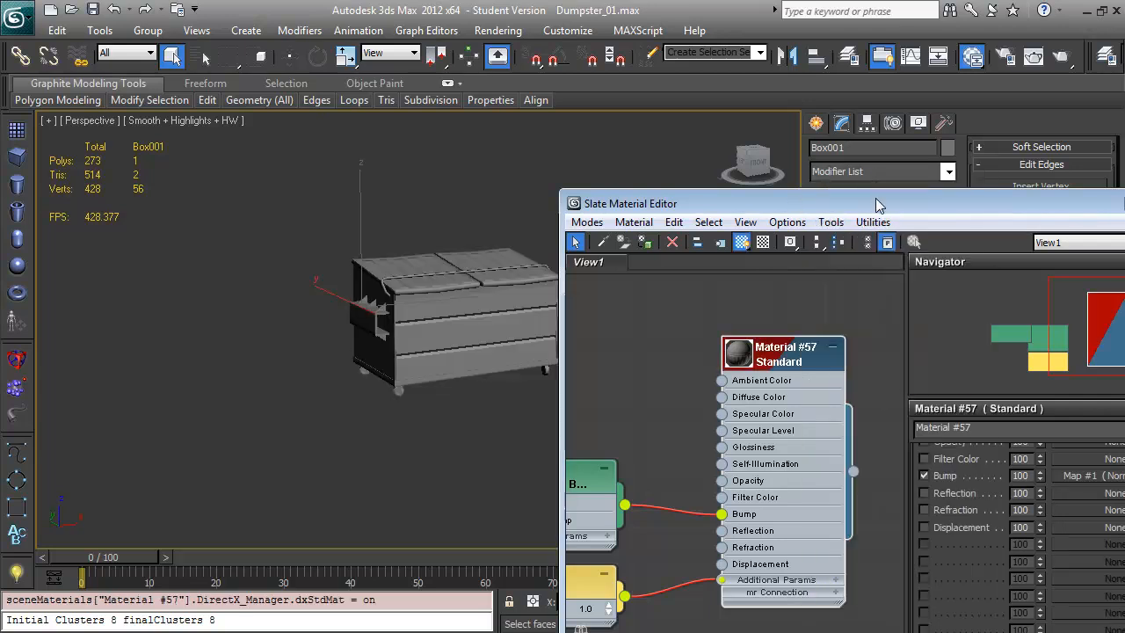
Inspect the normal-mapped dumpster from several sides, including a close look at its wheels
left_click_drag(876, 205, 880, 205)
scroll(421, 352, "up", 5)
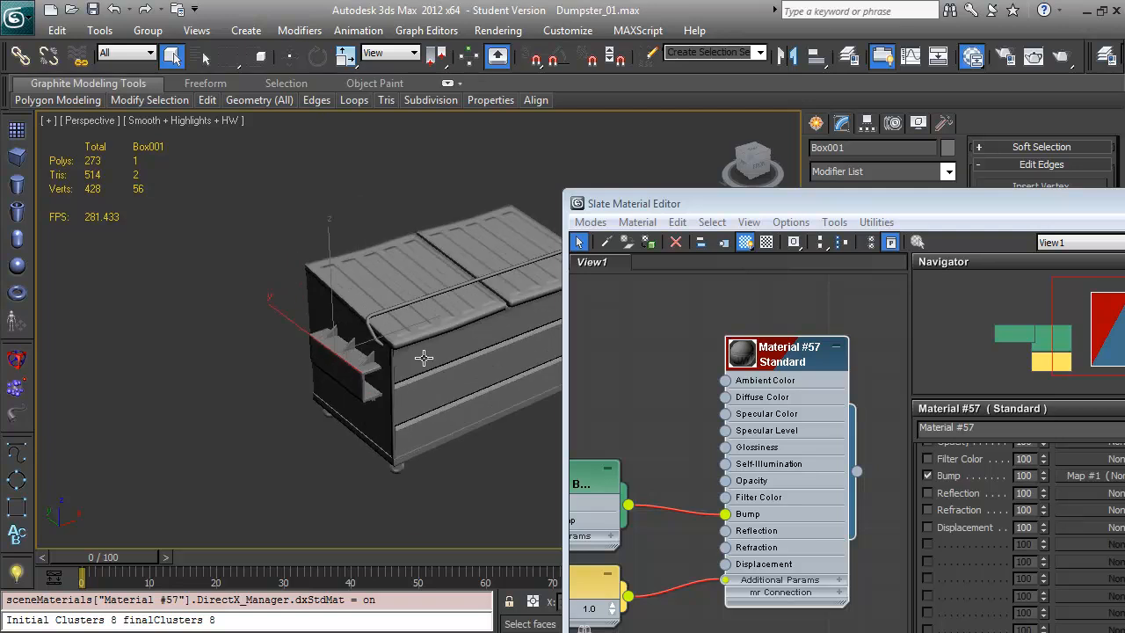
mouse_move(445, 347)
left_mouse_down()
mouse_move(430, 369)
mouse_move(305, 325)
mouse_move(419, 309)
mouse_move(327, 321)
mouse_move(231, 307)
mouse_move(433, 347)
left_mouse_up()
scroll(334, 323, "down", 3)
scroll(433, 347, "up", 4)
left_click_drag(432, 347, 533, 358)
left_click_drag(274, 334, 354, 335)
scroll(279, 360, "up", 1)
scroll(334, 349, "up", 2)
scroll(322, 349, "up", 2)
left_click_drag(355, 383, 145, 311)
scroll(354, 327, "down", 2)
left_click_drag(174, 415, 314, 367)
left_click_drag(341, 366, 380, 368)
left_click_drag(449, 347, 341, 408)
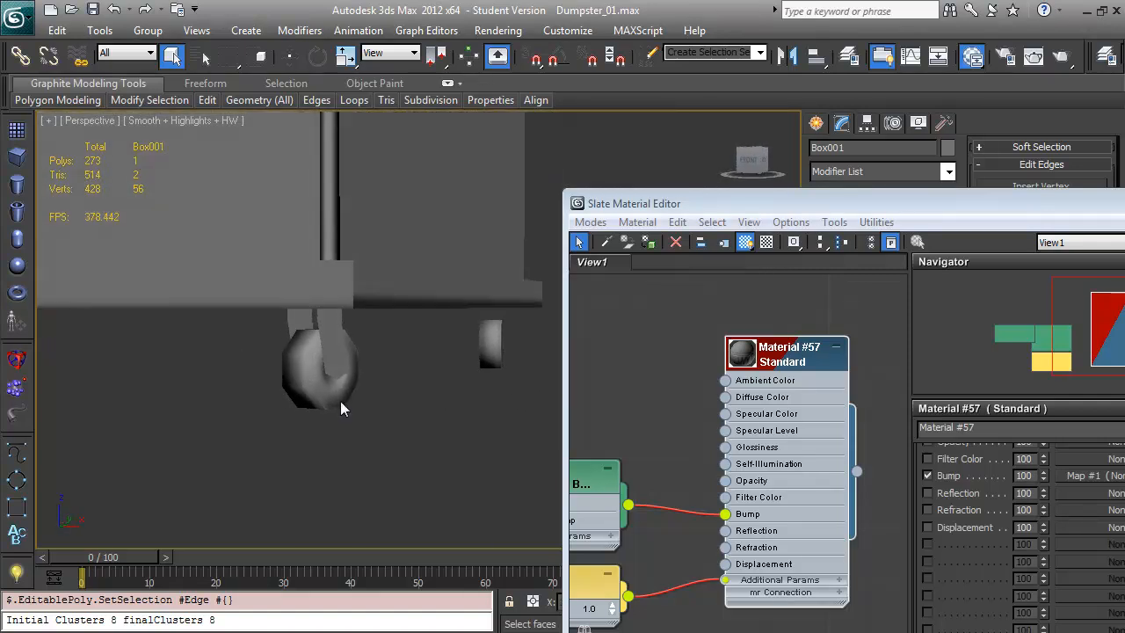
left_click_drag(469, 357, 417, 359)
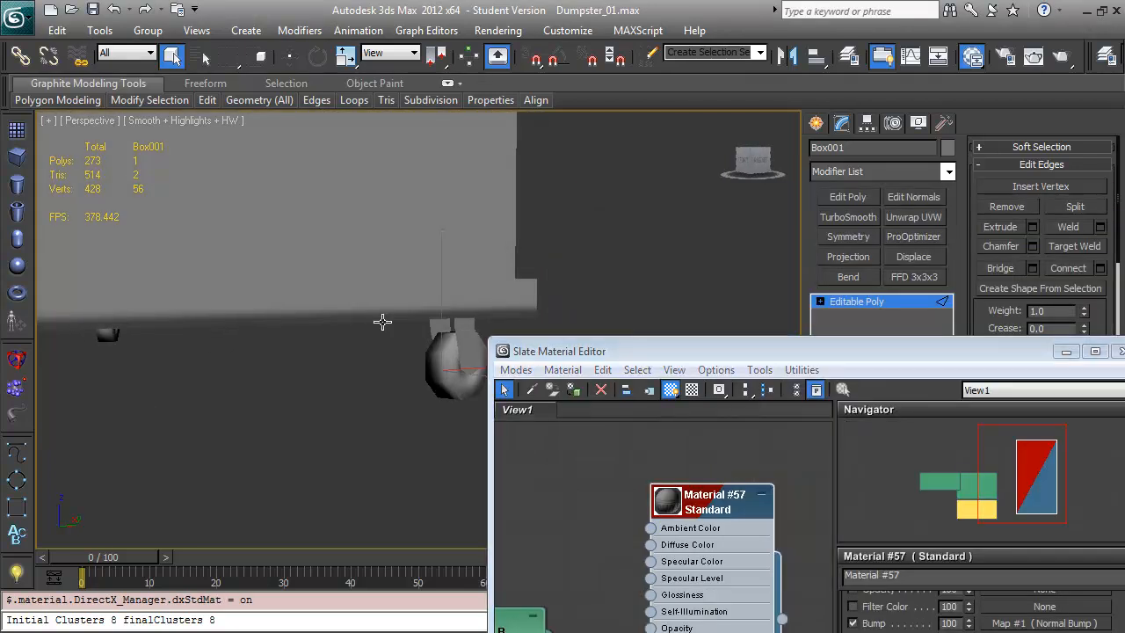
left_click_drag(381, 321, 311, 302)
Examine the normal map's shading on the ribbed lids, the lid bar and the side fork pocket
scroll(406, 331, "down", 4)
scroll(353, 310, "up", 4)
scroll(309, 322, "up", 4)
scroll(521, 285, "down", 5)
scroll(327, 303, "up", 4)
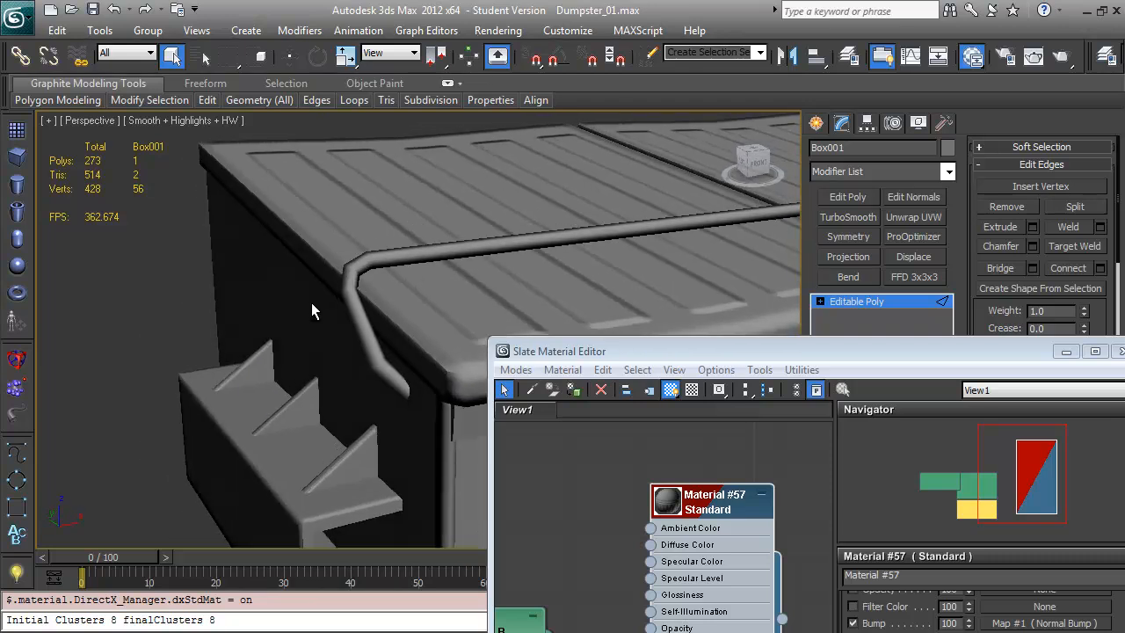
left_click(409, 335)
left_click_drag(408, 336, 383, 333)
scroll(348, 351, "down", 4)
left_click_drag(350, 371, 378, 376)
scroll(378, 351, "up", 4)
left_click_drag(376, 335, 354, 266)
left_click(390, 260)
scroll(388, 258, "down", 5)
left_click_drag(411, 303, 393, 266)
Close the Slate Material Editor and leave the dumpster's edge editing mode
left_click_drag(610, 346, 275, 193)
left_click(789, 200)
left_click_drag(583, 251, 598, 297)
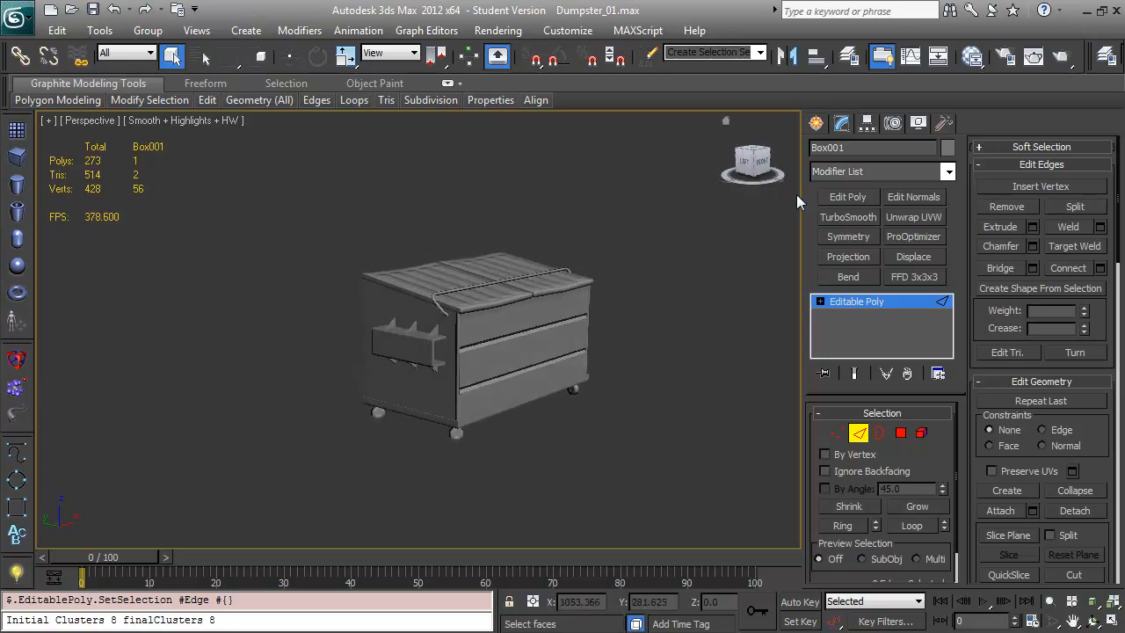
left_click(816, 123)
Review the whole dumpster from several angles with the normal map displayed
left_click_drag(775, 313, 728, 295)
left_click_drag(668, 255, 573, 274)
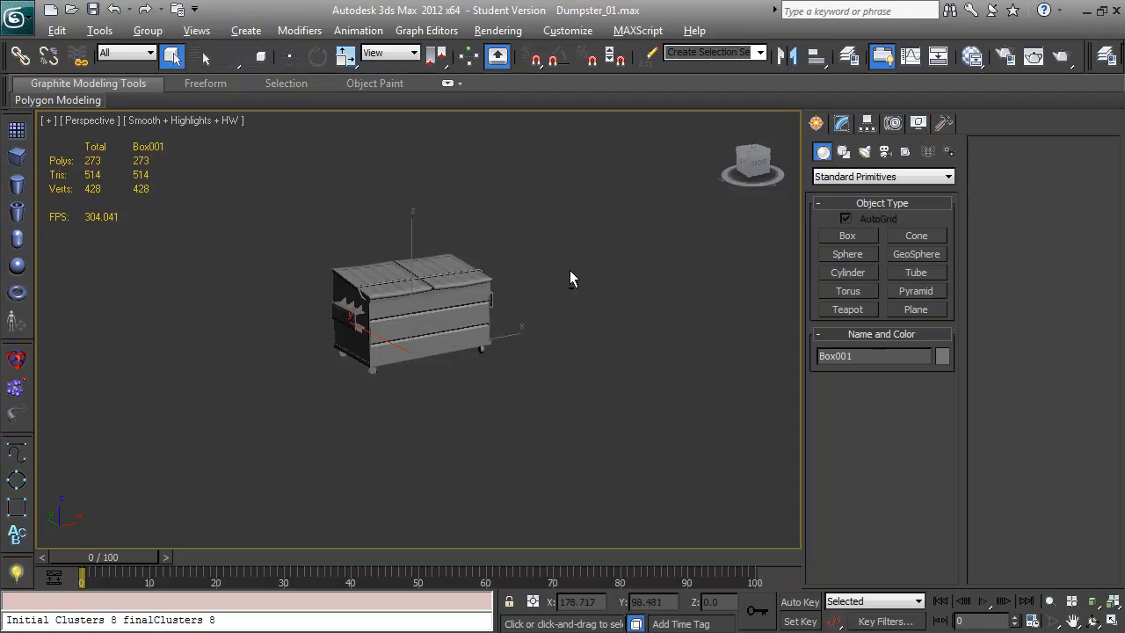
scroll(531, 281, "up", 3)
left_click_drag(527, 280, 431, 286)
scroll(494, 277, "up", 3)
left_click_drag(325, 294, 410, 315)
scroll(422, 290, "down", 3)
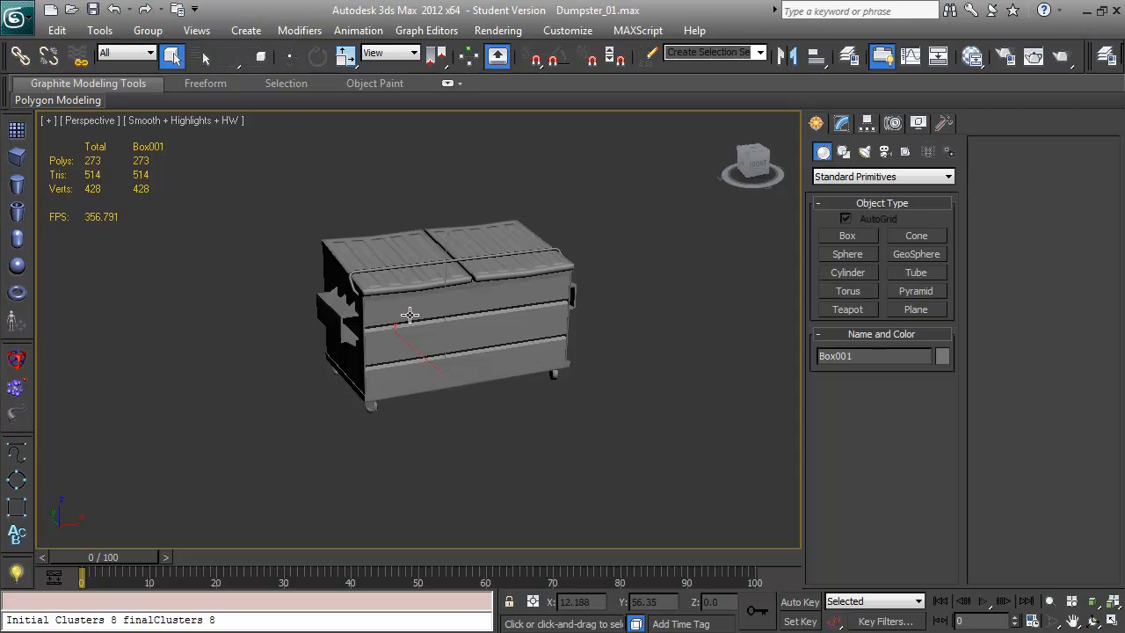
left_click_drag(393, 378, 464, 348)
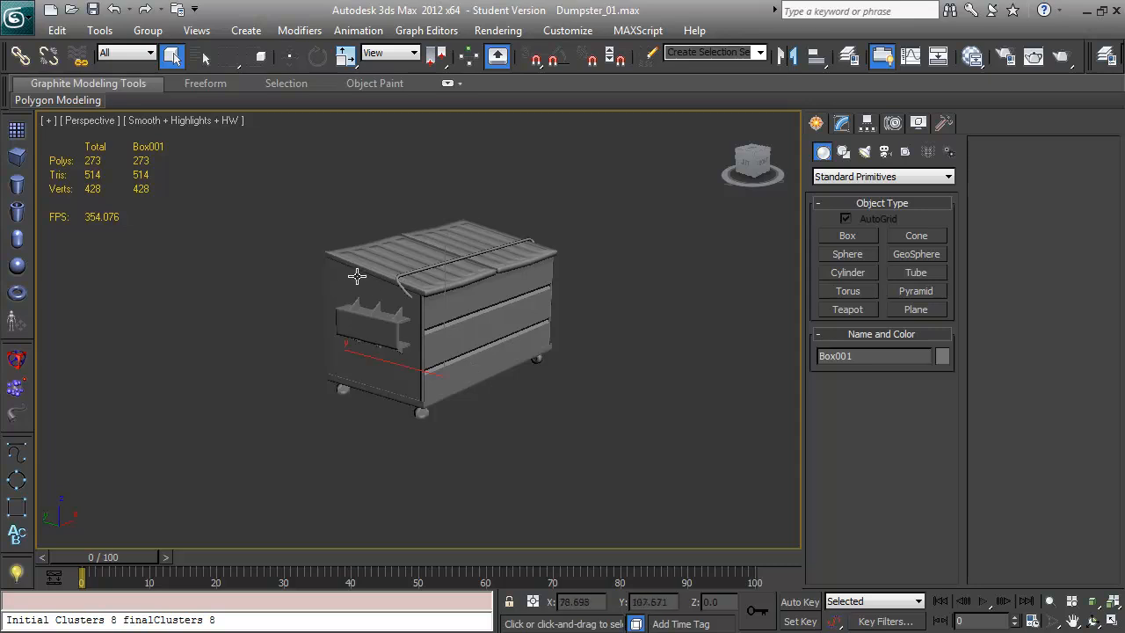
left_click_drag(481, 338, 519, 367)
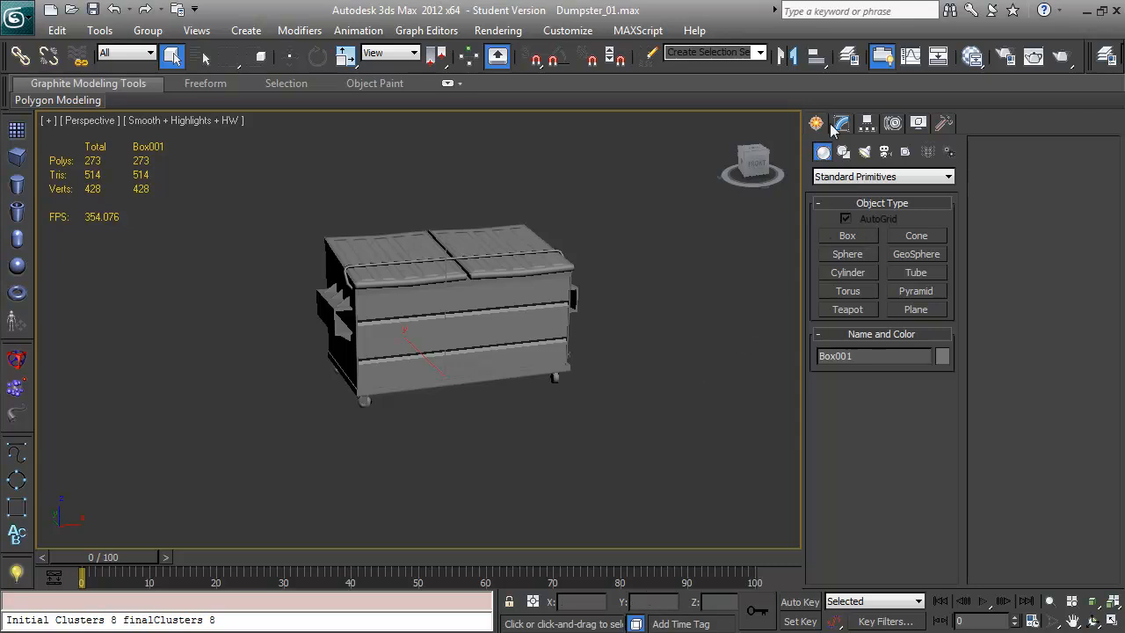
Add a Standard Skylight on the ground beside the dumpster and open its parameters
left_click(864, 152)
left_click(858, 177)
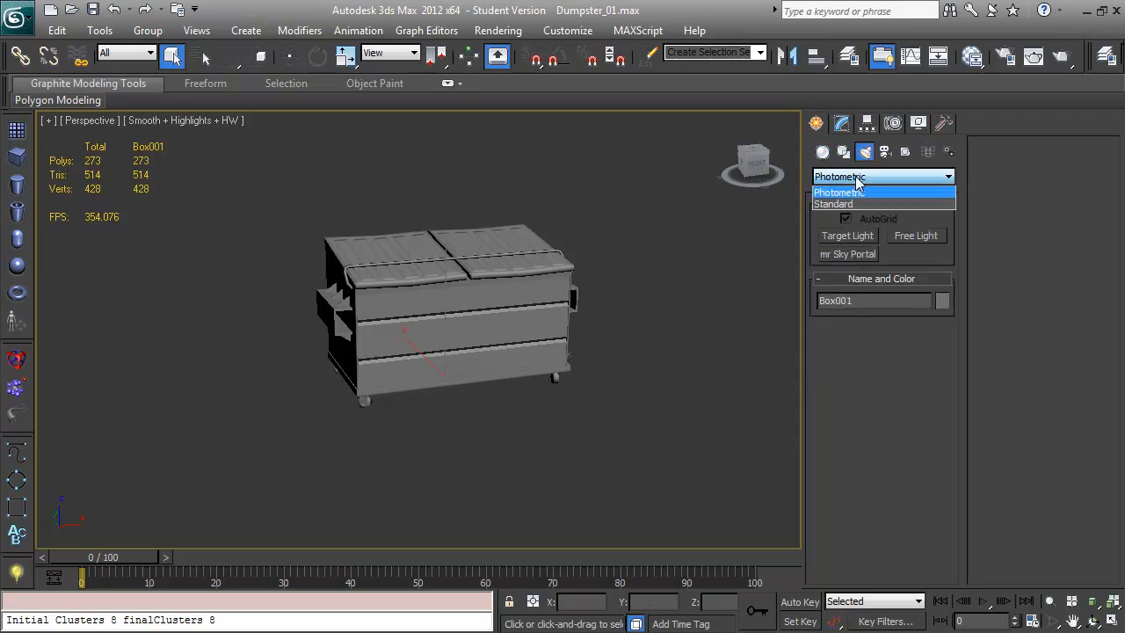
left_click(856, 204)
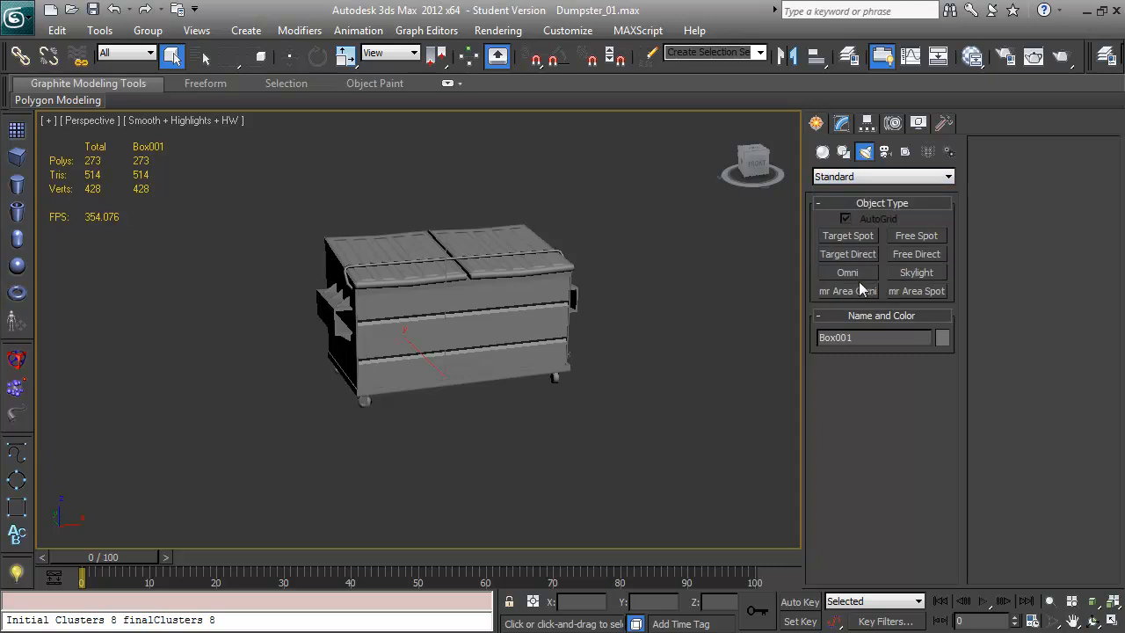
left_click(916, 273)
left_click(740, 395)
right_click(745, 395)
left_click_drag(748, 391, 718, 397)
left_click(842, 123)
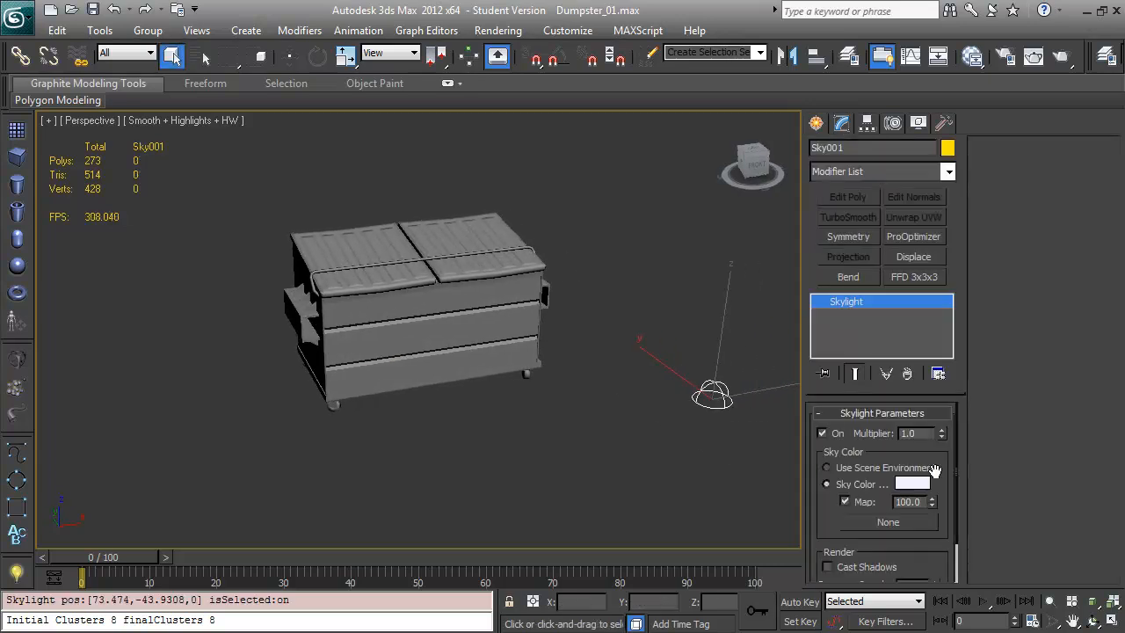
Enable Cast Shadows on the skylight and set its Rays per Sample to 8
left_click(828, 566)
left_click_drag(813, 444, 813, 396)
double_click(921, 534)
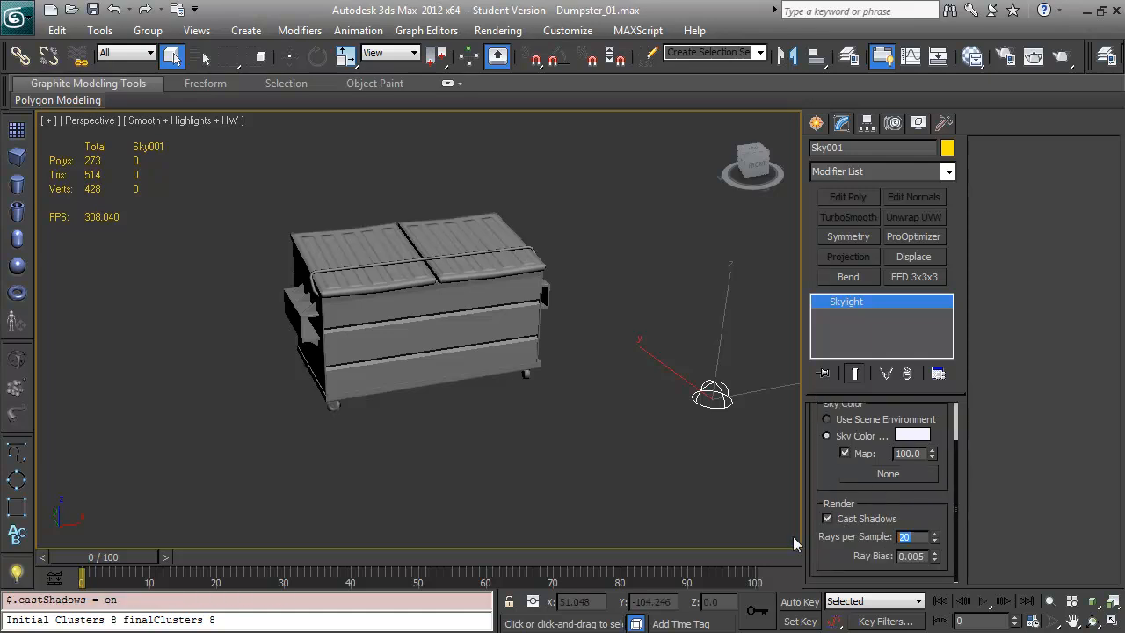
type("8")
key("Return")
Create a large cylinder around the dumpster, with a radius of about 277 and a height of about 62
left_click_drag(457, 286, 402, 280)
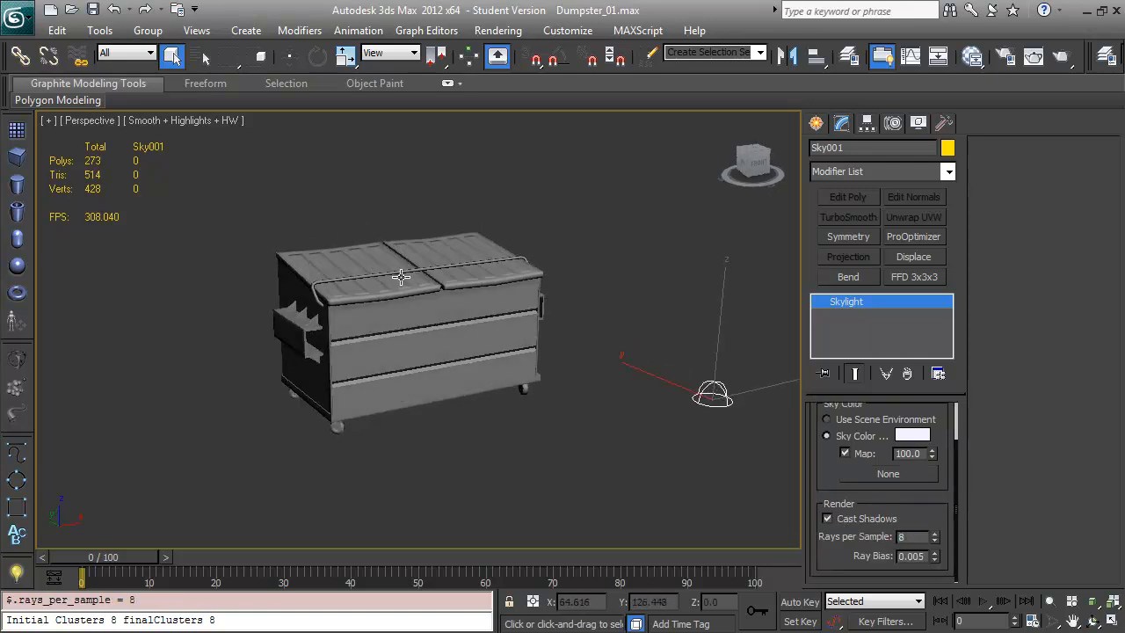
left_click_drag(497, 376, 510, 365)
scroll(470, 365, "up", 3)
left_click_drag(422, 355, 471, 373)
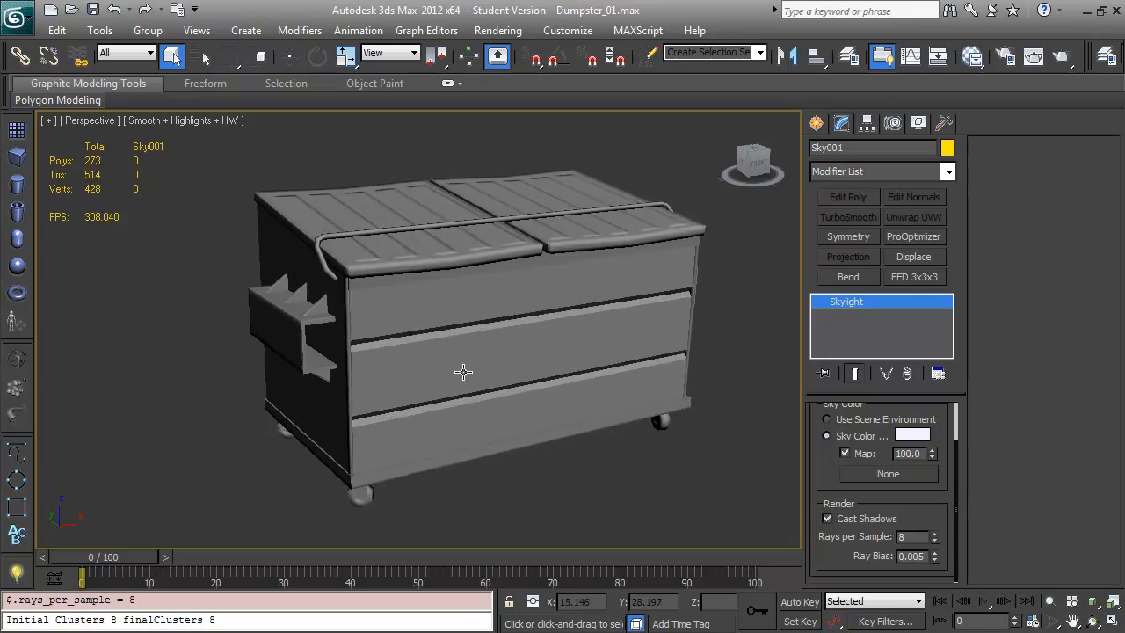
scroll(463, 372, "down", 3)
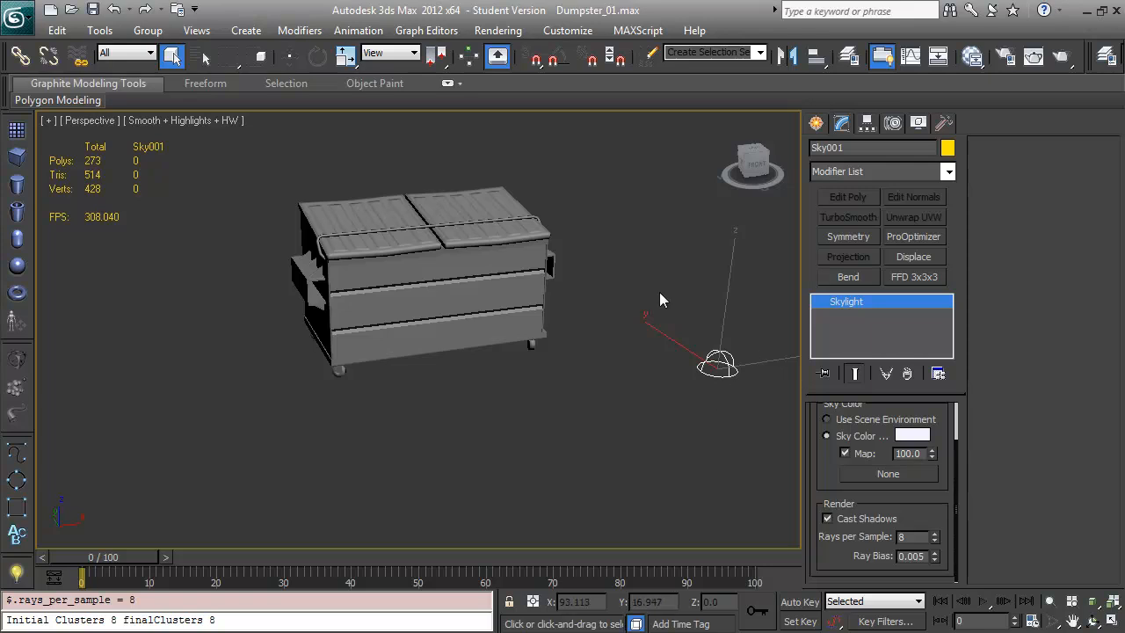
left_click_drag(628, 377, 566, 436)
left_click(816, 123)
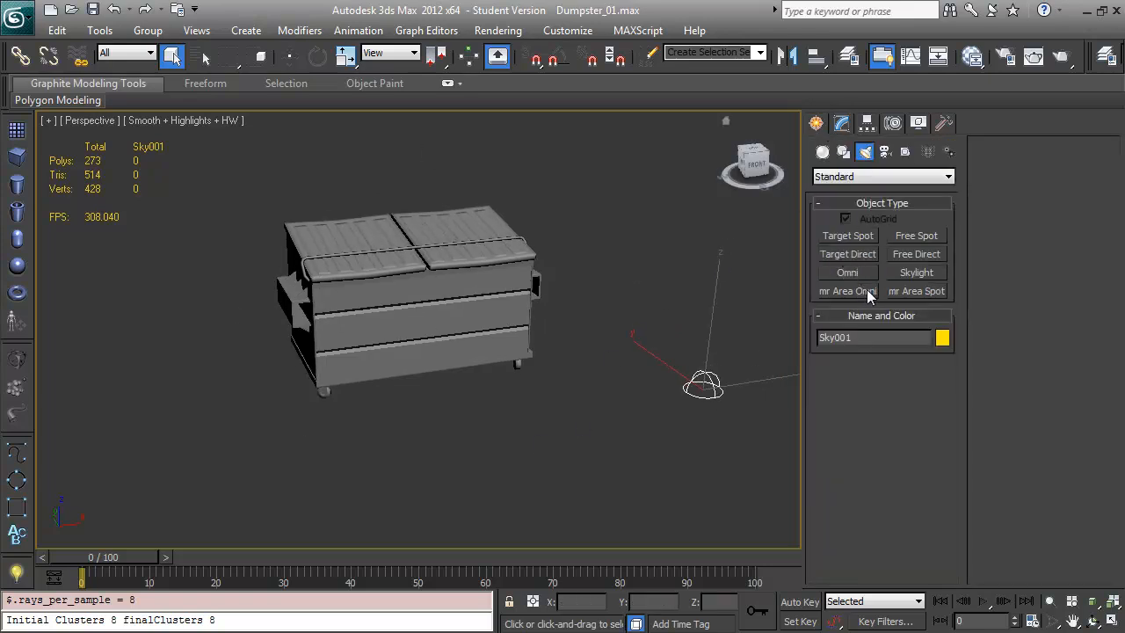
left_click(823, 152)
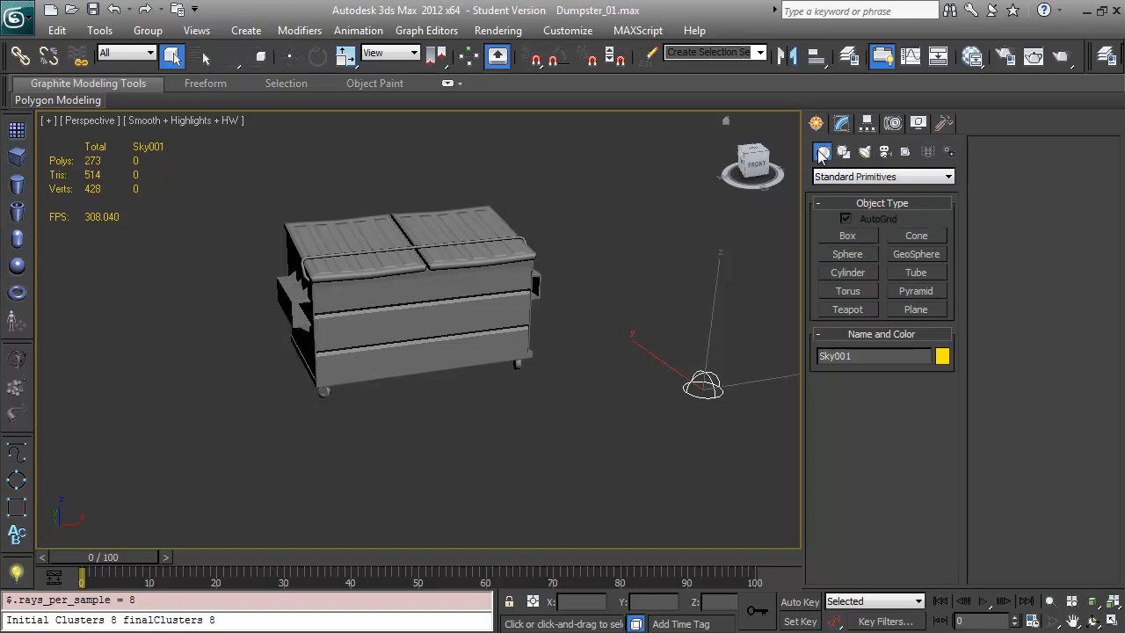
left_click(849, 273)
scroll(592, 371, "down", 3)
left_click_drag(590, 374, 651, 230)
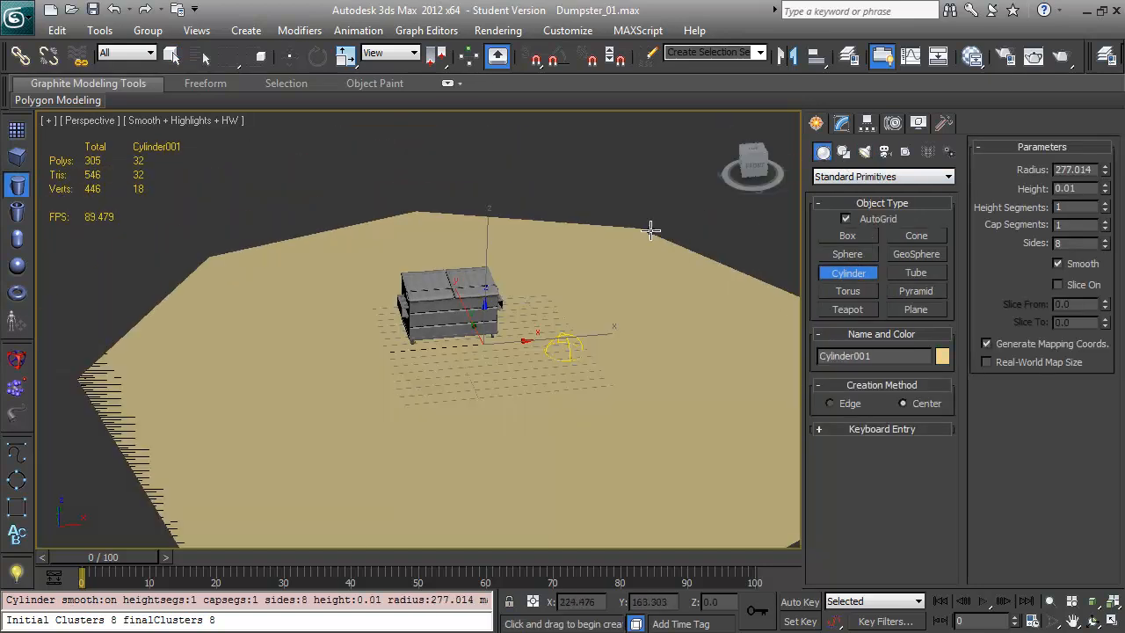
left_click(674, 164)
right_click(631, 245)
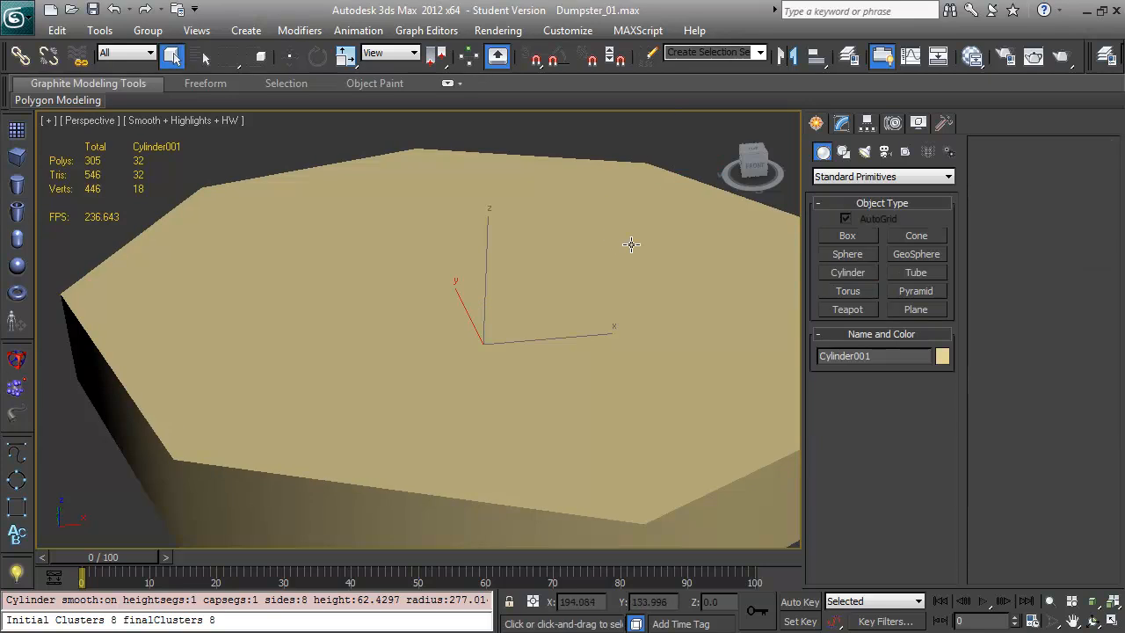
Set the cylinder's sides to 20 and convert it to an Editable Poly
left_click(841, 124)
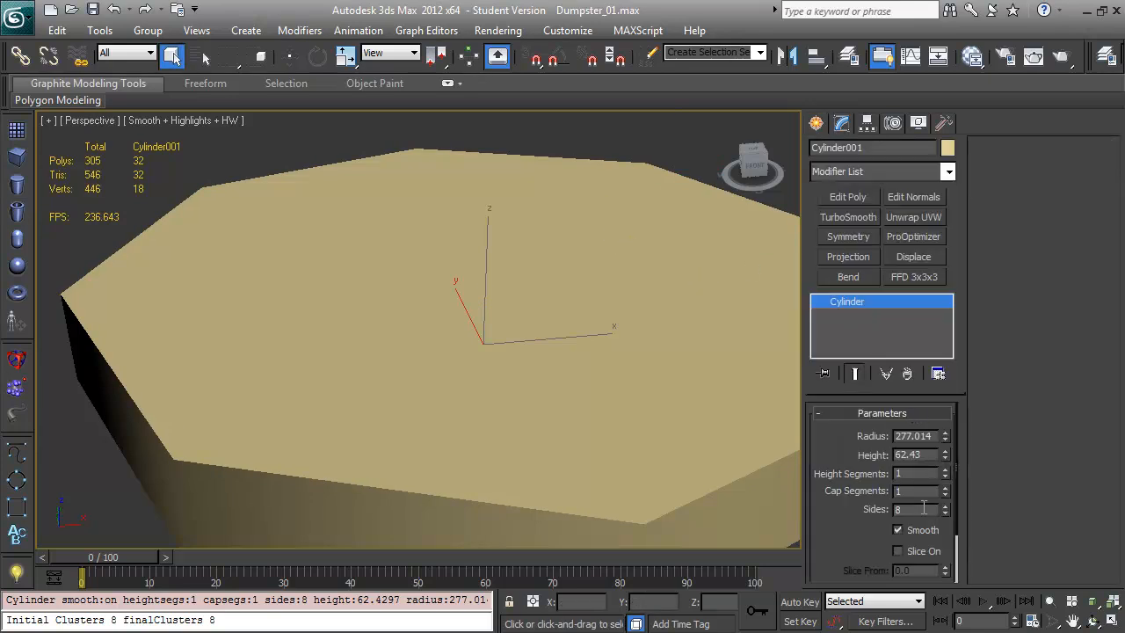
type("20")
key("Return")
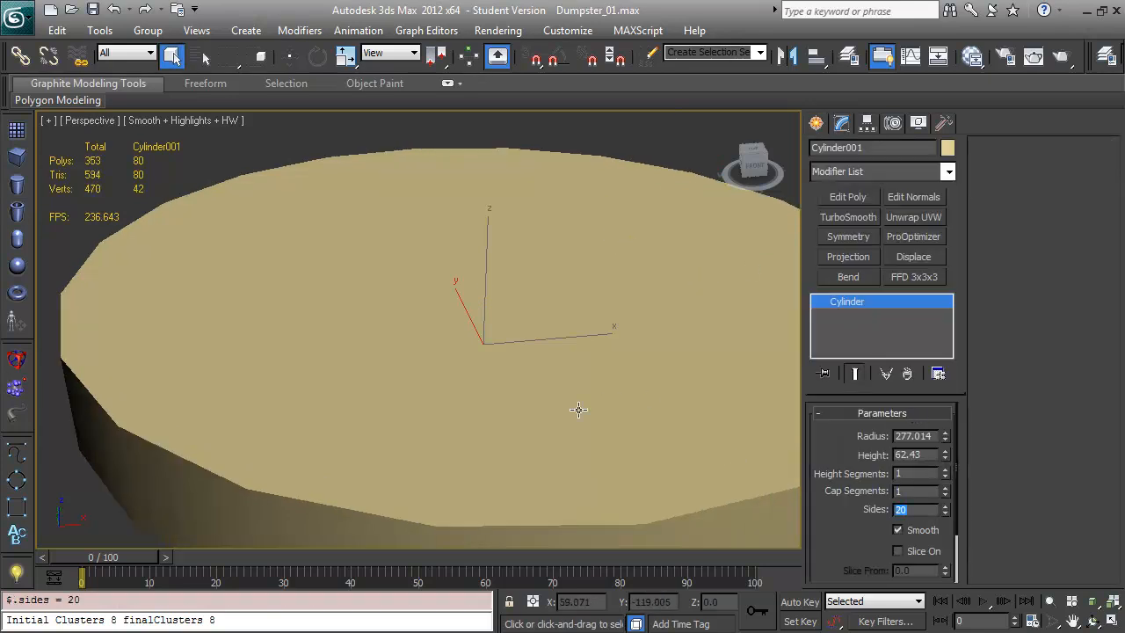
right_click(861, 307)
left_click(854, 351)
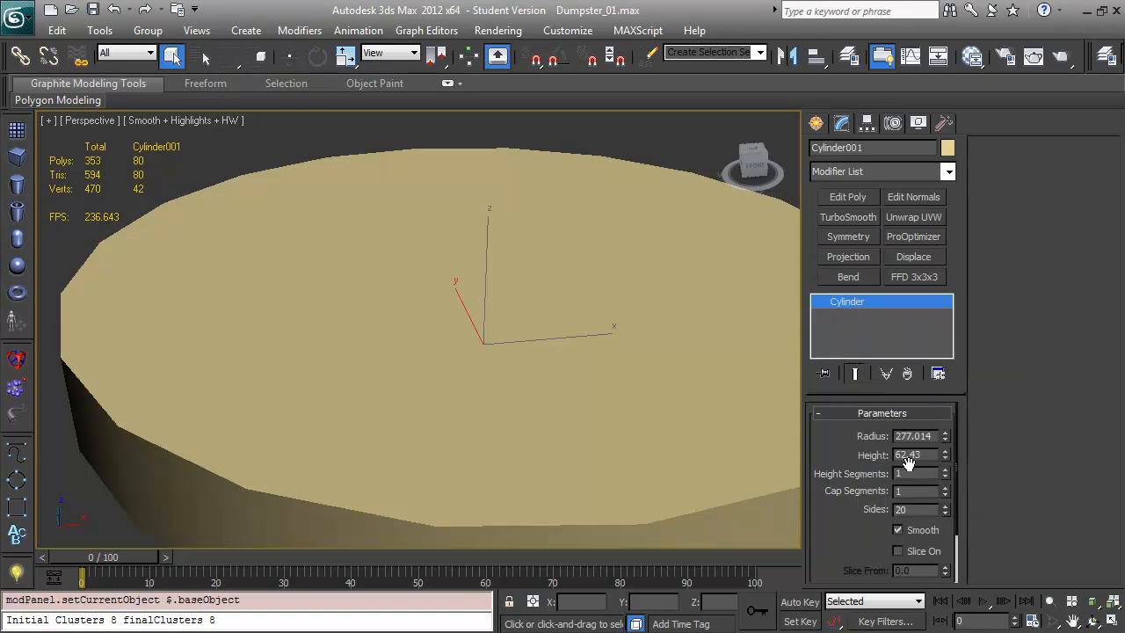
right_click(884, 306)
left_click(931, 431)
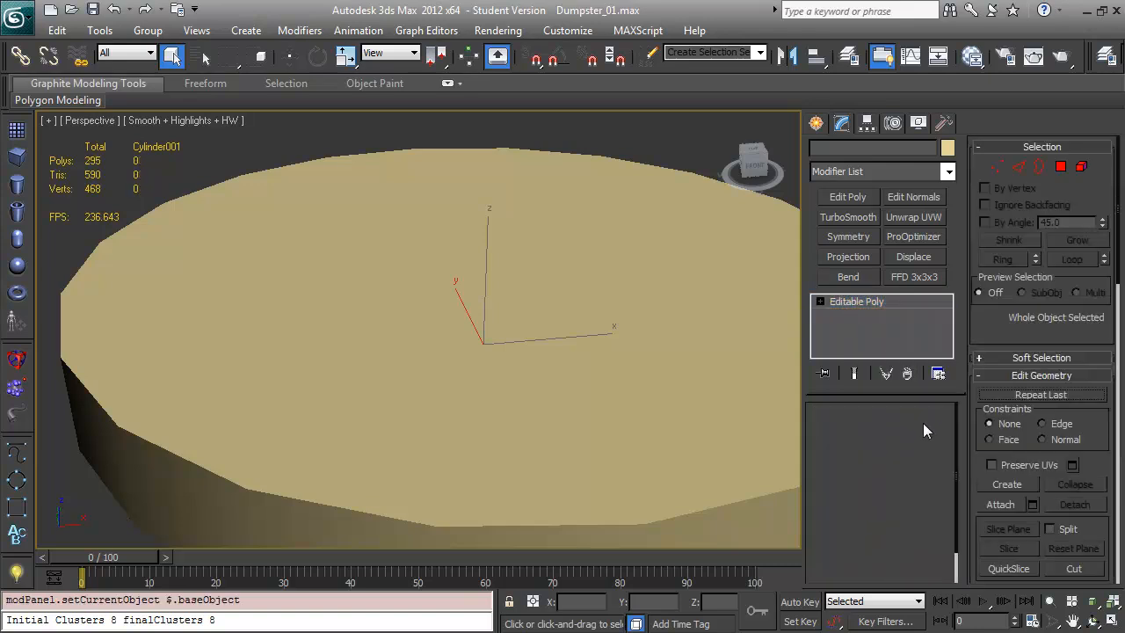
Delete the cylinder's top cap polygon and leave polygon editing mode
left_click(901, 432)
left_click(623, 389)
key("Delete")
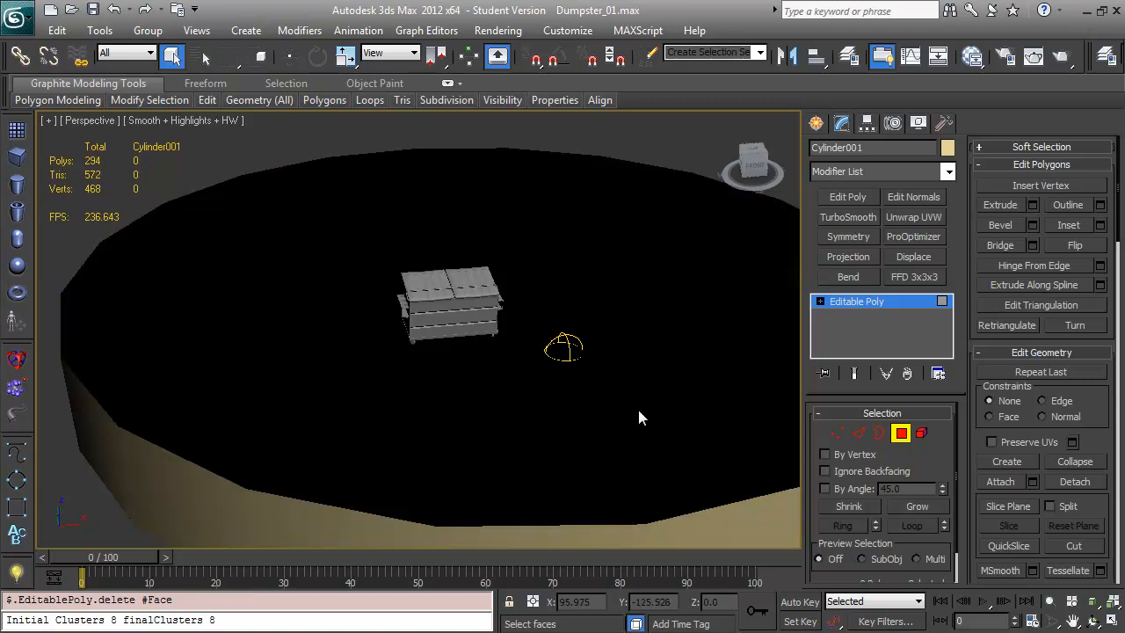
left_click_drag(586, 398, 383, 405)
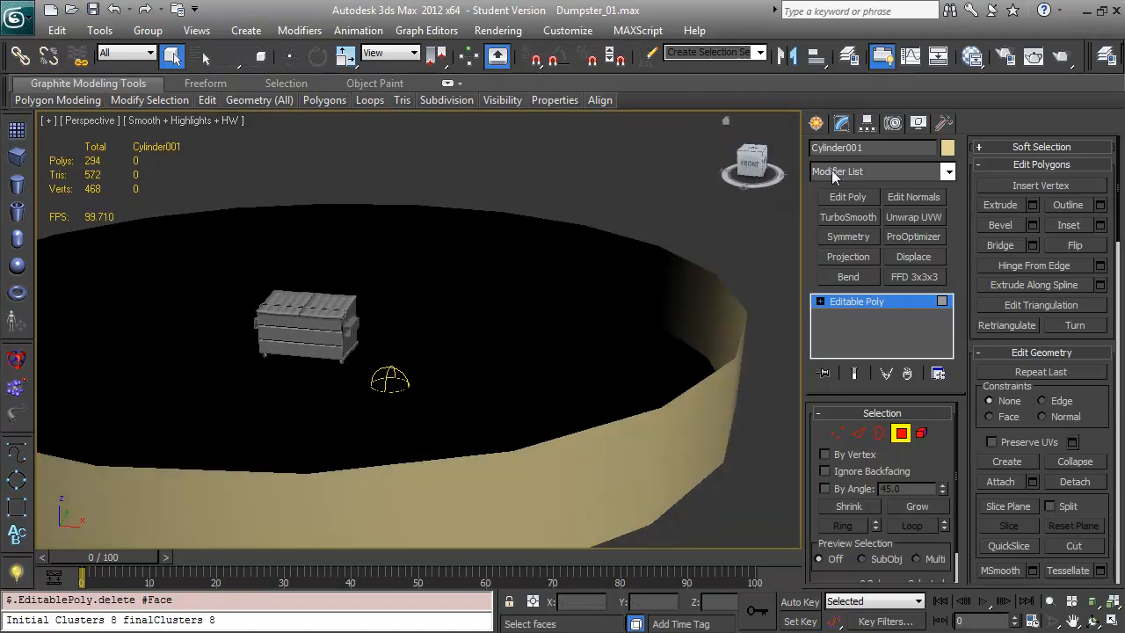
left_click(819, 125)
left_click(841, 125)
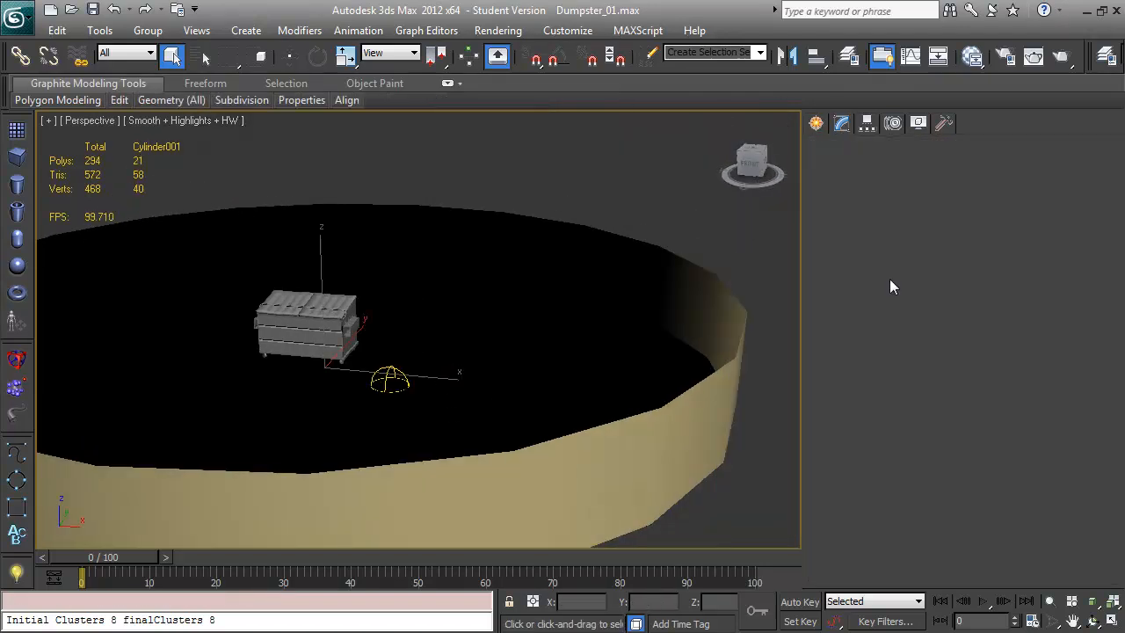
Flip the normals of all the cylinder's polygons so its surfaces face inward, and leave polygon editing mode
right_click(873, 303)
left_click(923, 429)
left_click(873, 305)
left_click(900, 431)
key("ctrl+a")
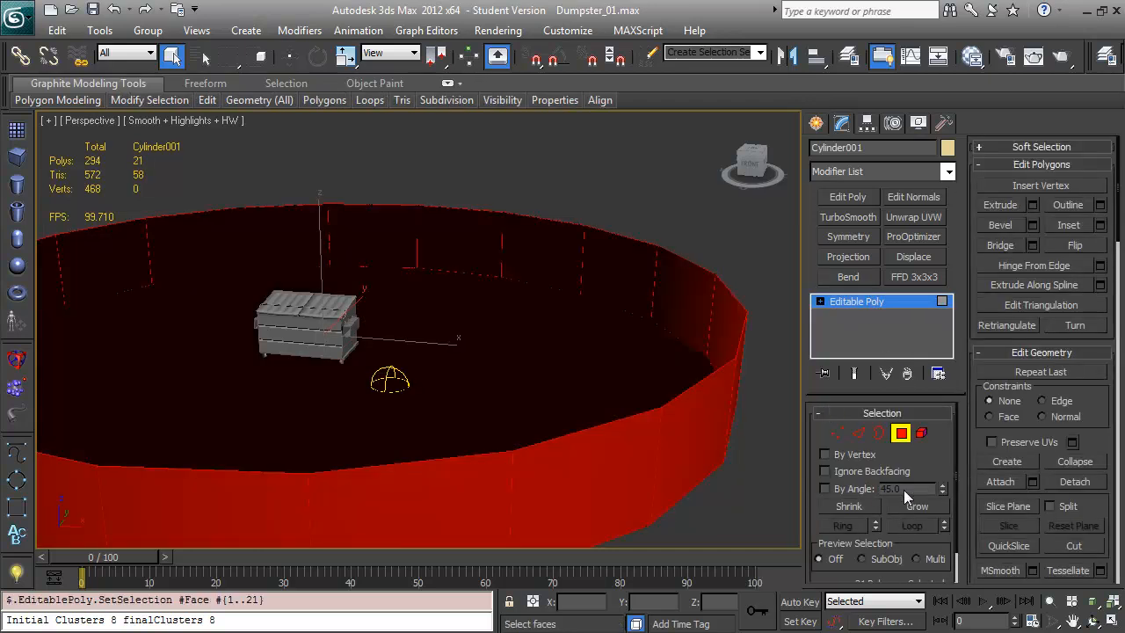
mouse_move(932, 464)
left_mouse_down()
mouse_move(926, 369)
mouse_move(929, 453)
left_mouse_up()
left_click(1084, 250)
left_click_drag(449, 320, 468, 327)
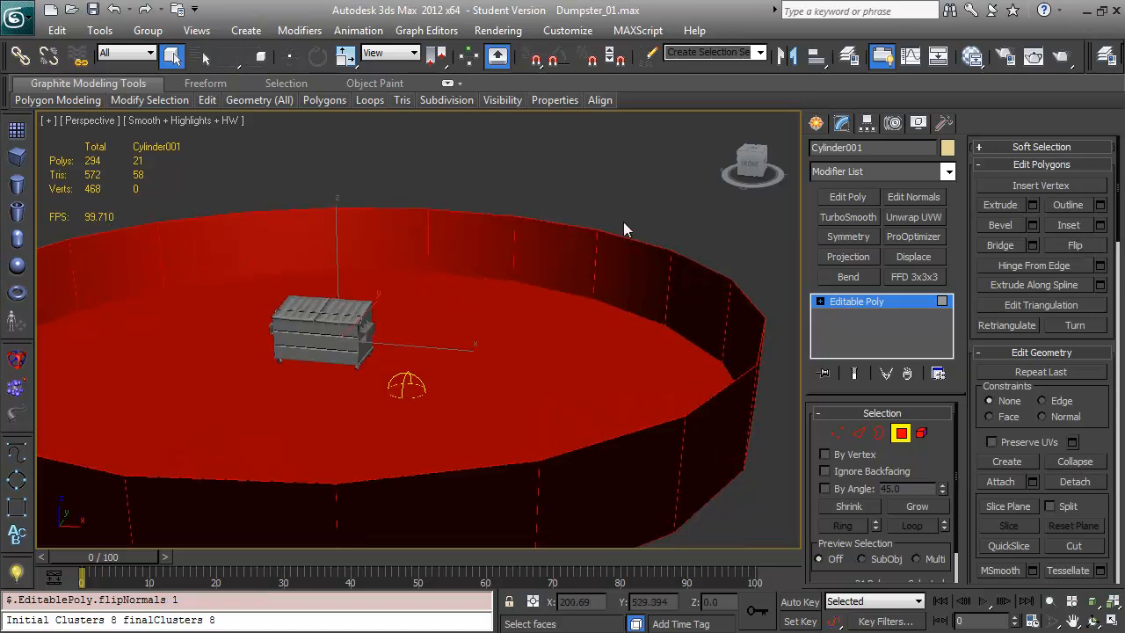
left_click(625, 221)
Set the cylinder's object color to neutral grey (RGB 115, 115, 115)
left_click(817, 122)
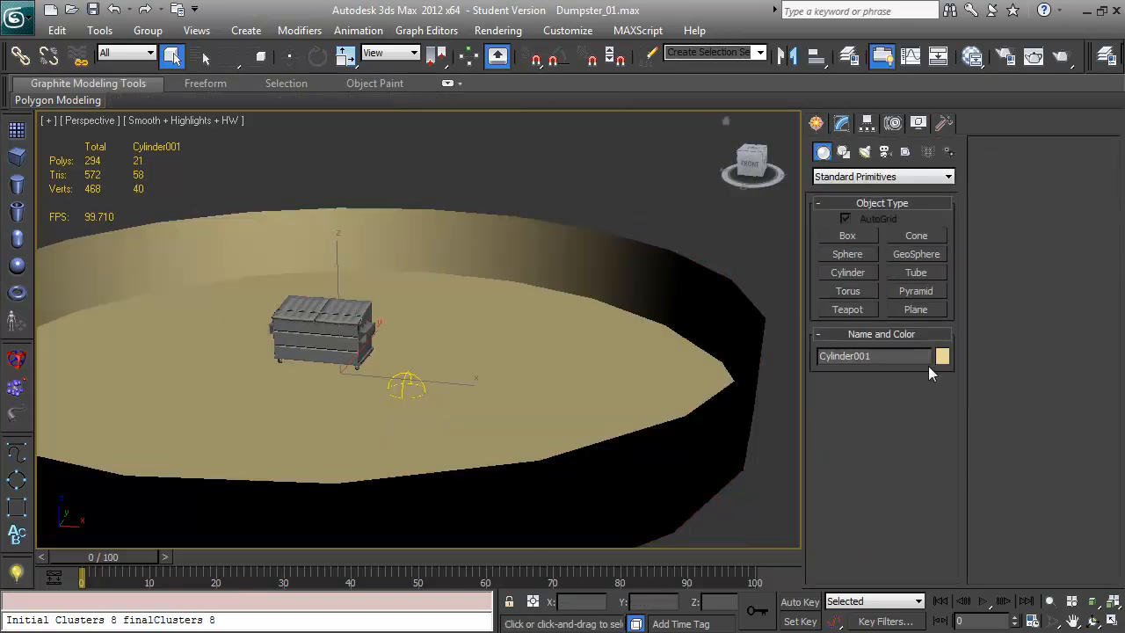
left_click(942, 356)
left_click(548, 370)
left_click(648, 422)
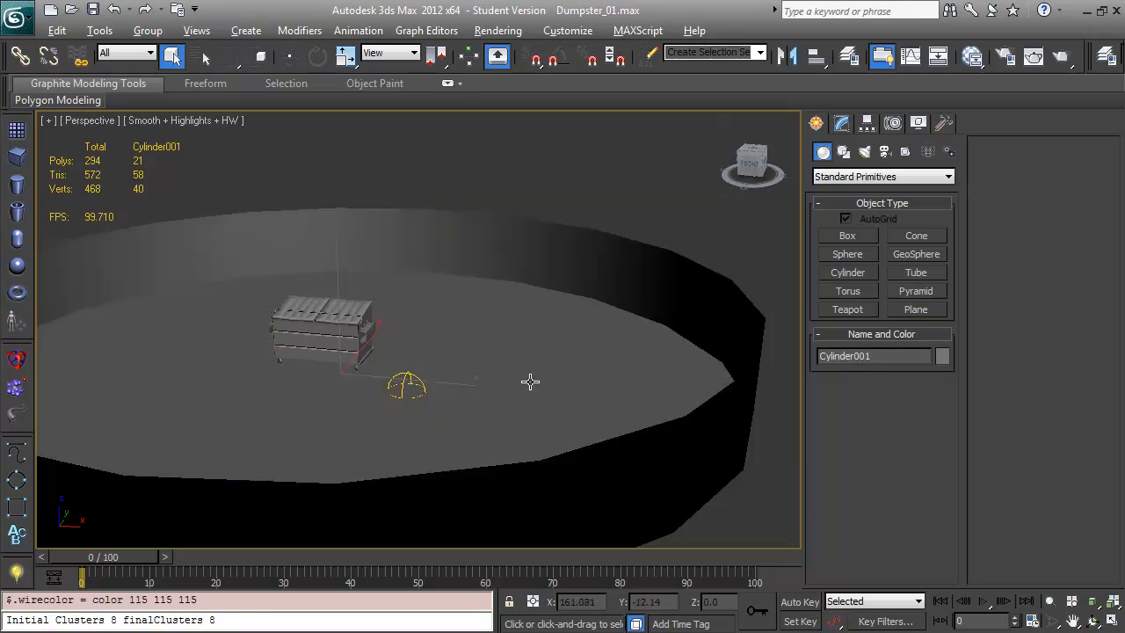
Center the cylinder under the dumpster by resetting its X and Y position to 0
left_click_drag(507, 408, 638, 376)
key("w")
right_click(613, 601)
right_click(683, 602)
scroll(580, 454, "down", 2)
left_click_drag(580, 455, 478, 333)
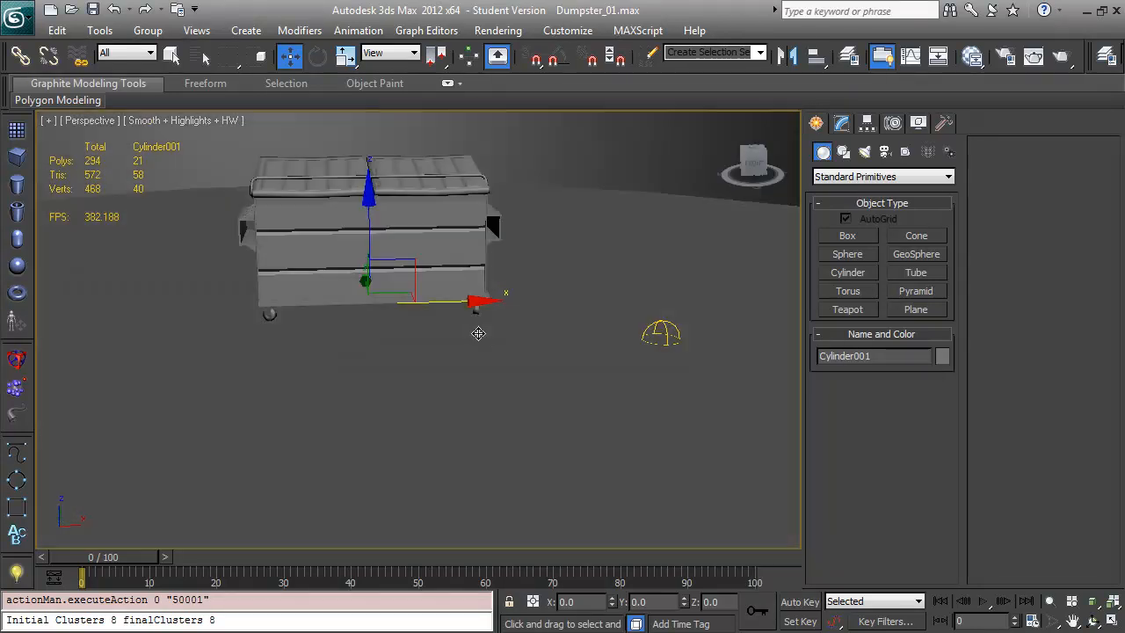
Inspect the dumpster's placement inside the open cylinder from several angles
left_click_drag(519, 273, 644, 309)
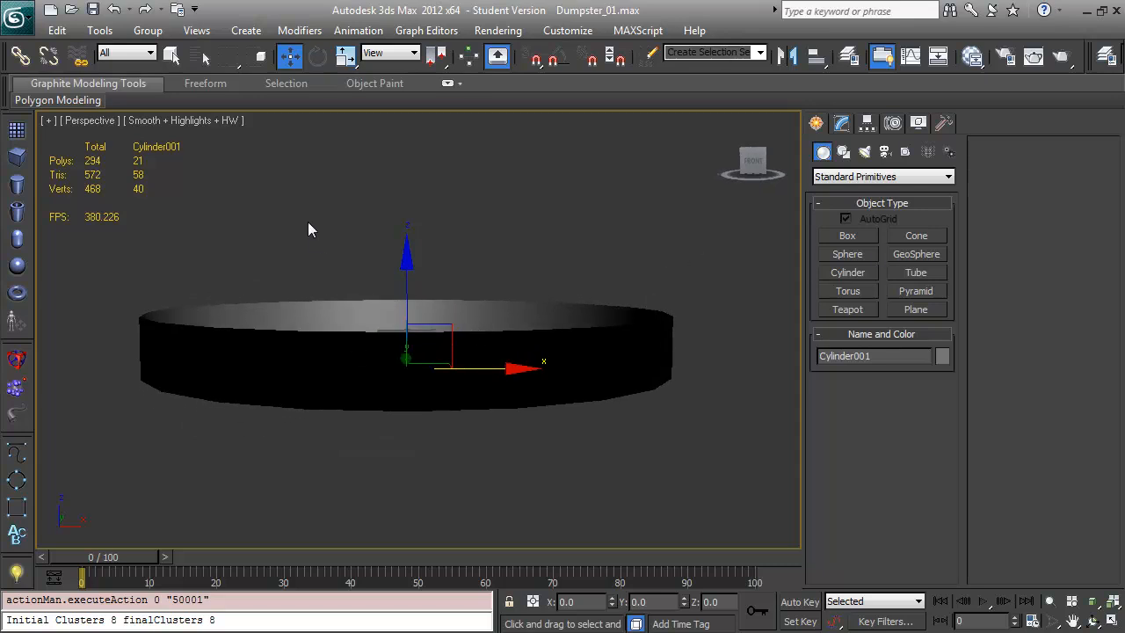
left_click_drag(417, 305, 674, 339)
left_click_drag(671, 277, 503, 348)
scroll(527, 355, "up", 3)
scroll(503, 348, "down", 3)
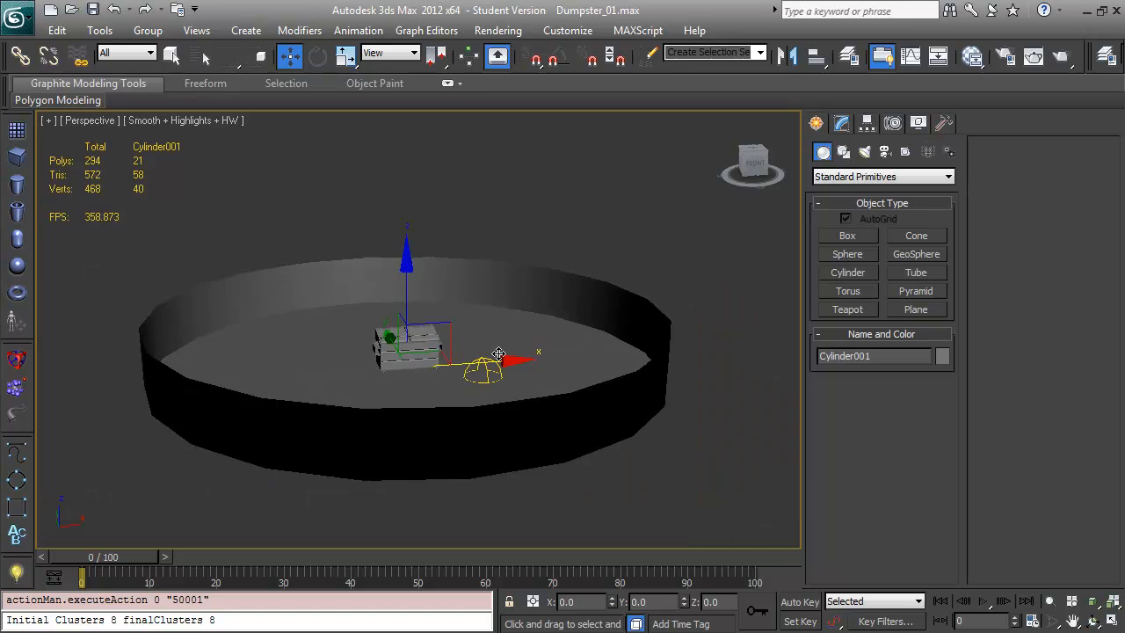
left_click_drag(688, 337, 625, 340)
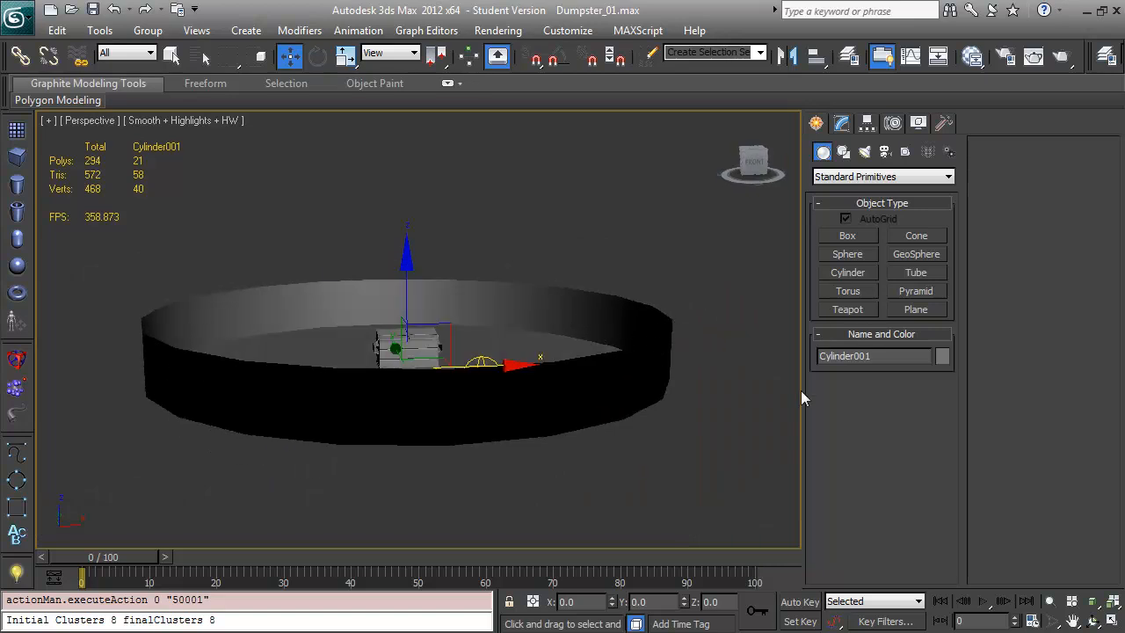
left_click_drag(519, 350, 589, 389)
scroll(562, 402, "up", 3)
scroll(615, 333, "up", 3)
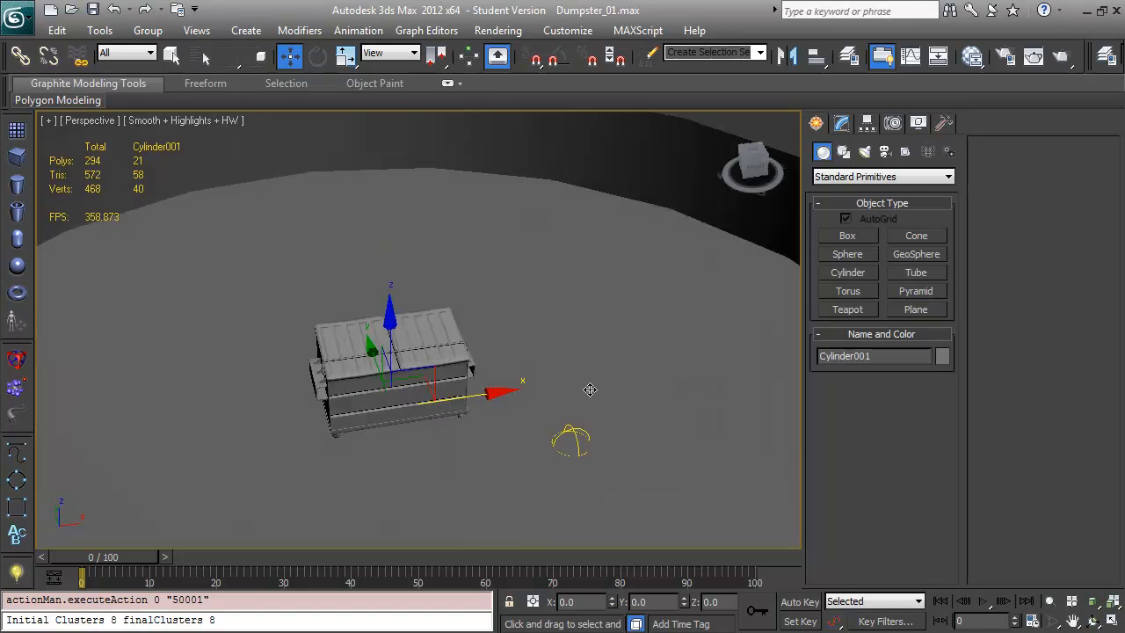
Select the dumpster and add a LightingMap element to its Render To Texture output
left_click(570, 435)
key("q")
left_click(411, 318)
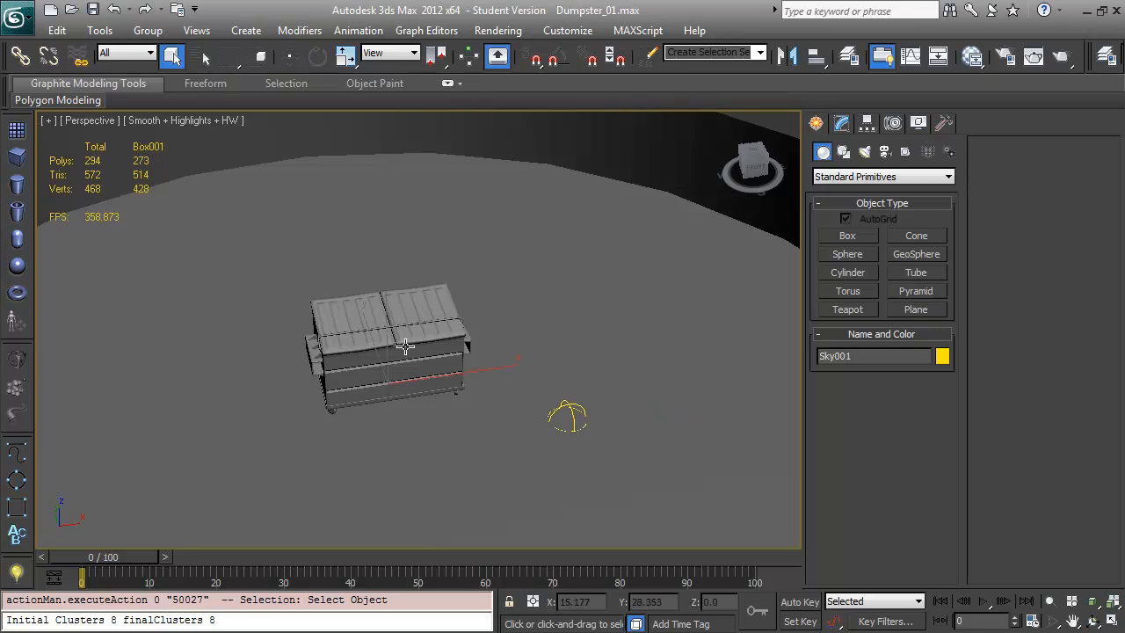
left_click_drag(405, 346, 508, 150)
key("0")
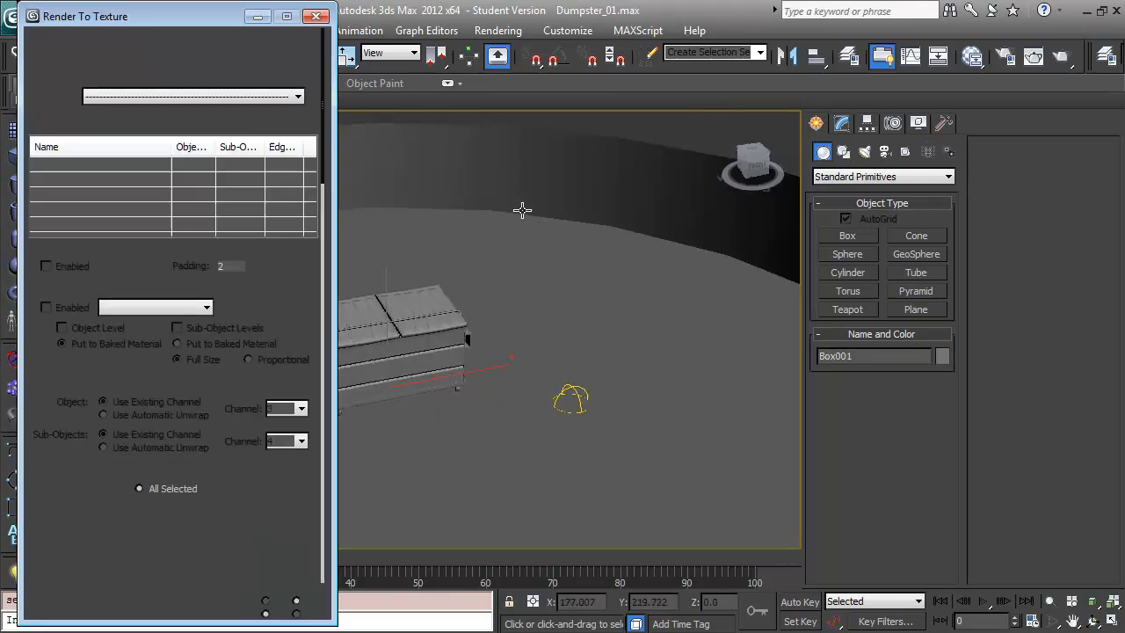
mouse_move(314, 126)
left_mouse_down()
mouse_move(313, 104)
mouse_move(312, 235)
left_mouse_up()
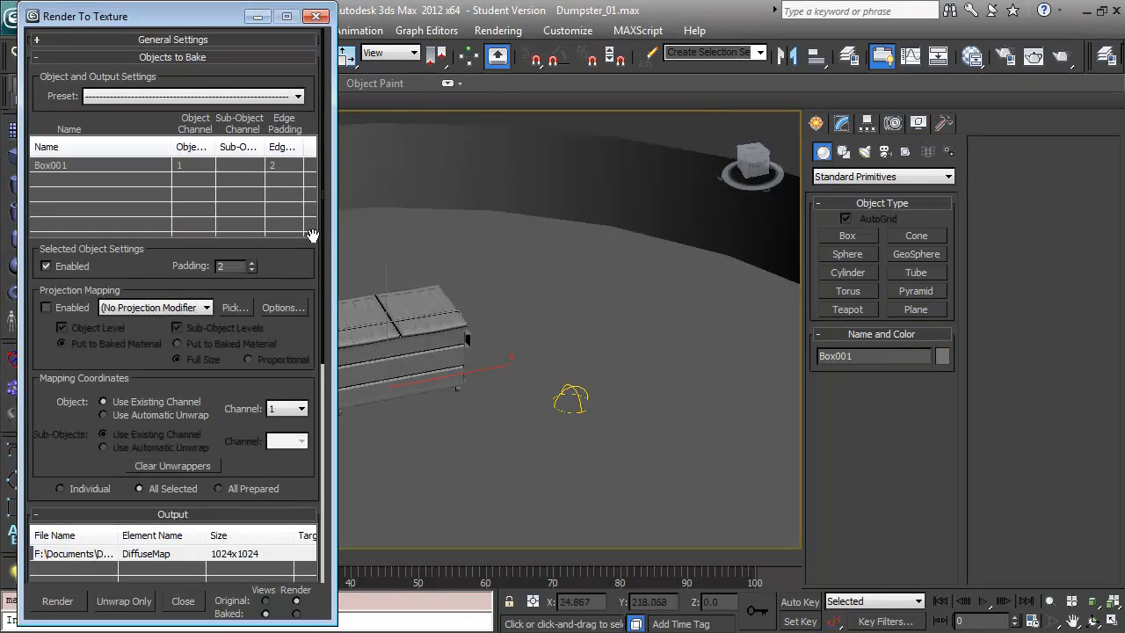
scroll(290, 253, "down", 8)
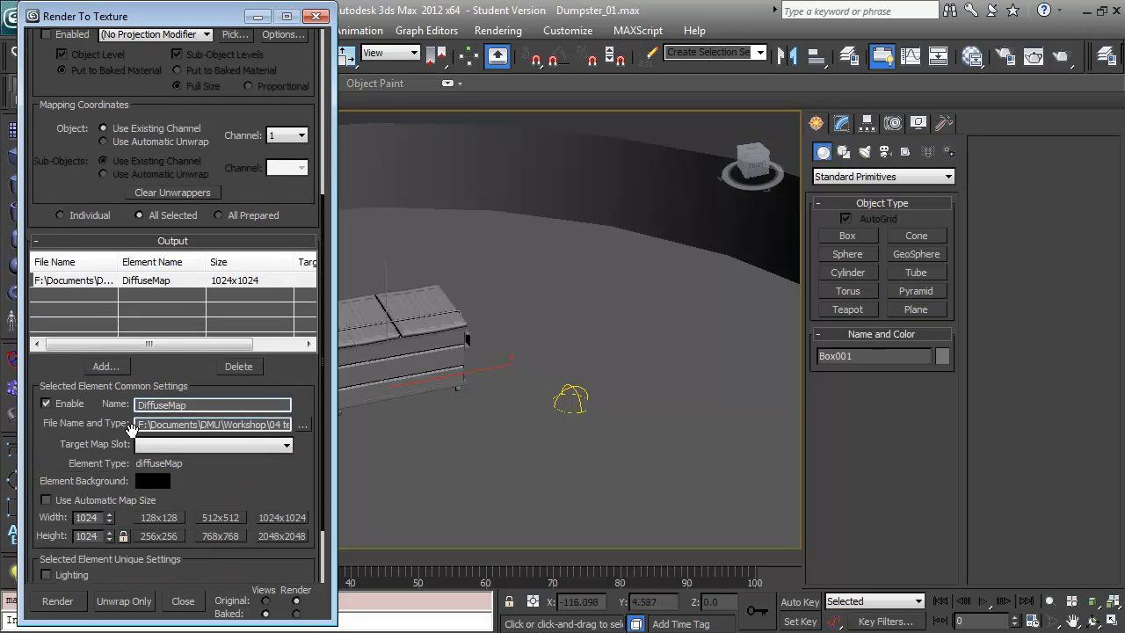
left_click(103, 366)
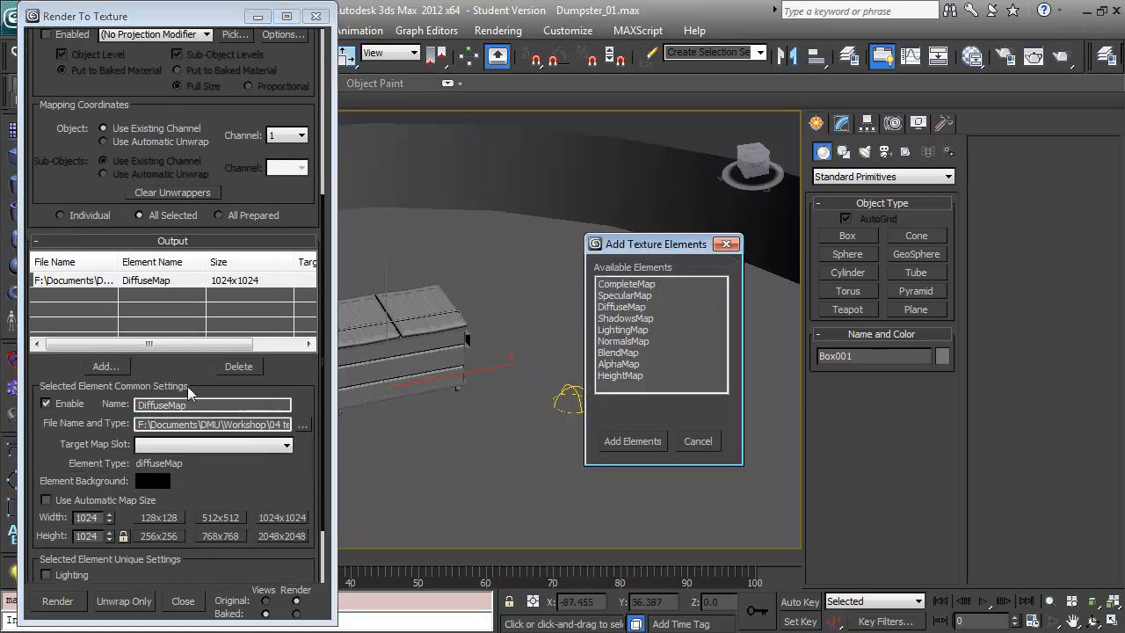
double_click(649, 329)
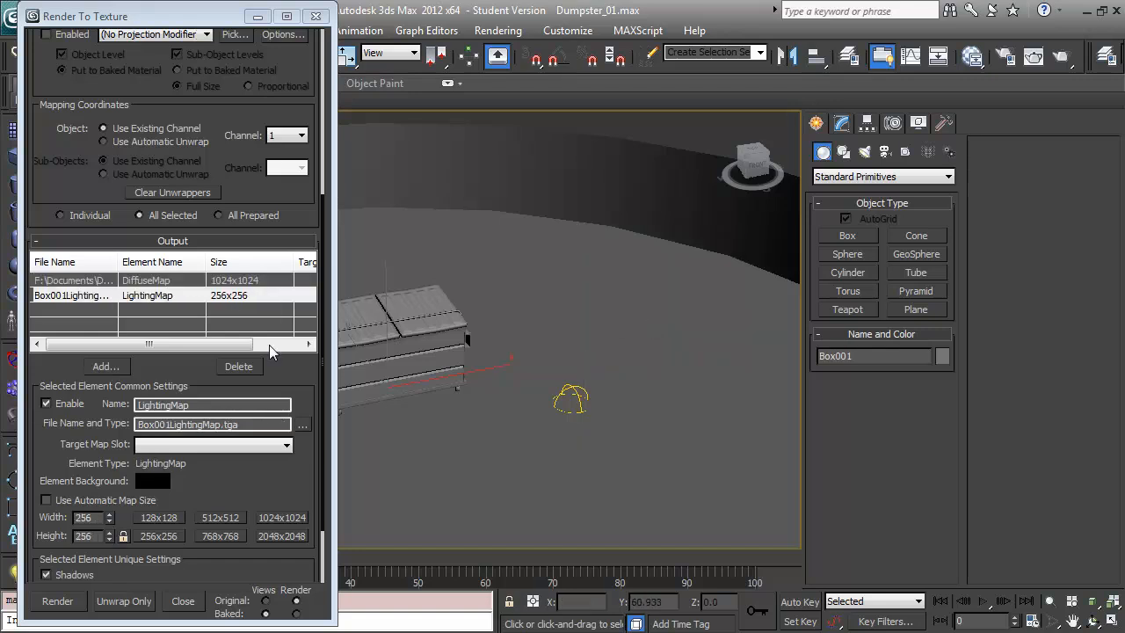
Set the LightingMap output to 1024x1024 and its file to Box001LightingMap.tga in the 04 texturing folder, keeping the default Targa options
left_click_drag(283, 379, 295, 282)
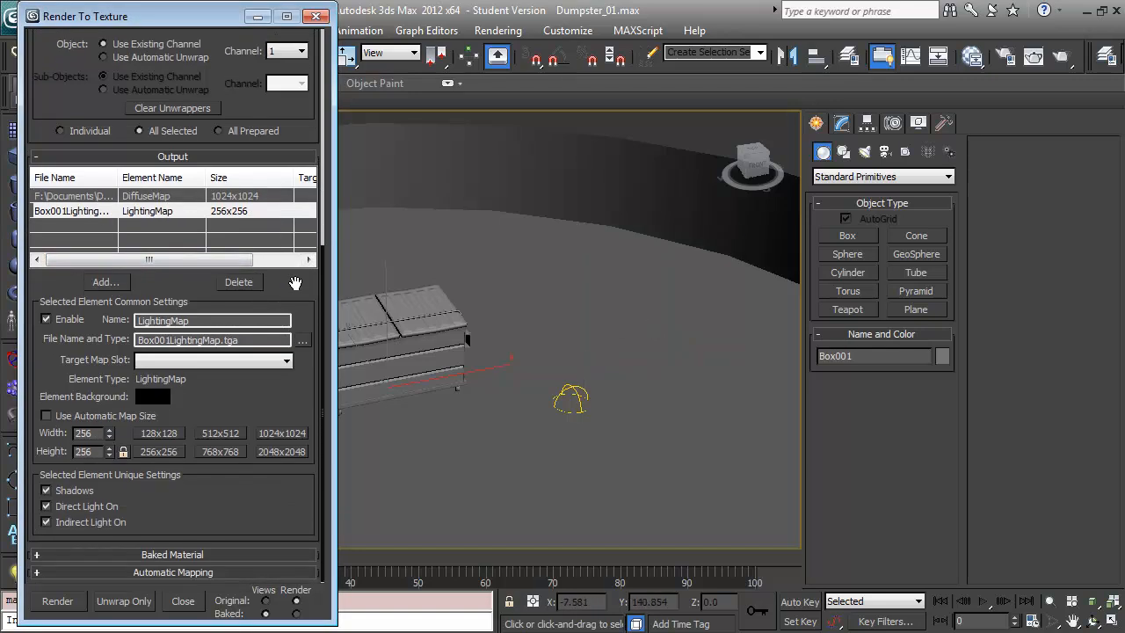
left_click(289, 432)
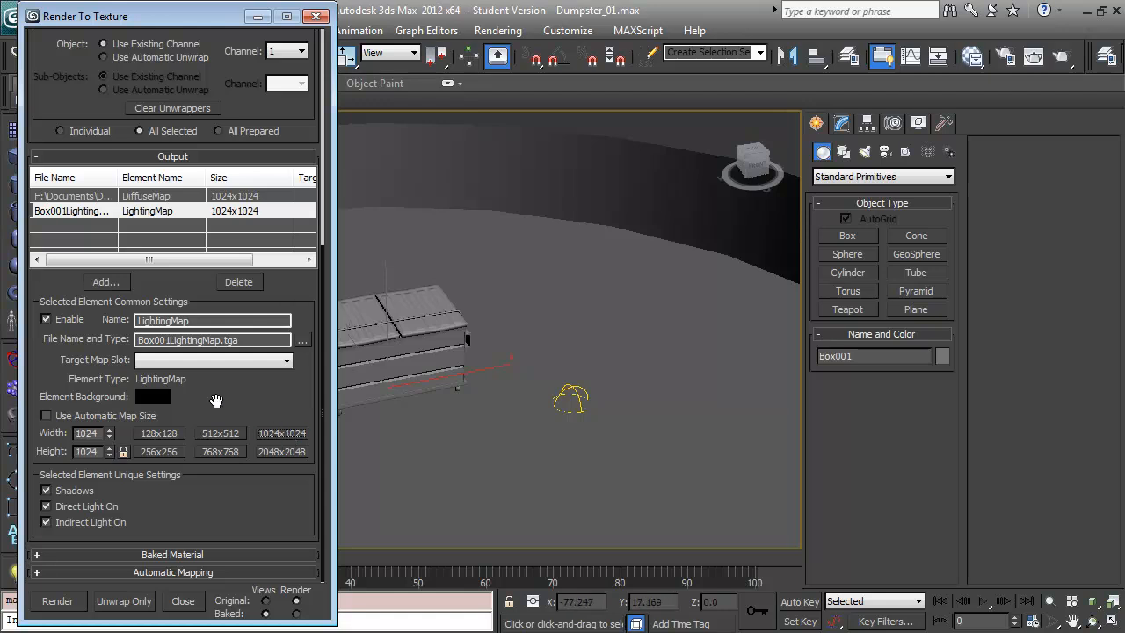
left_click(302, 340)
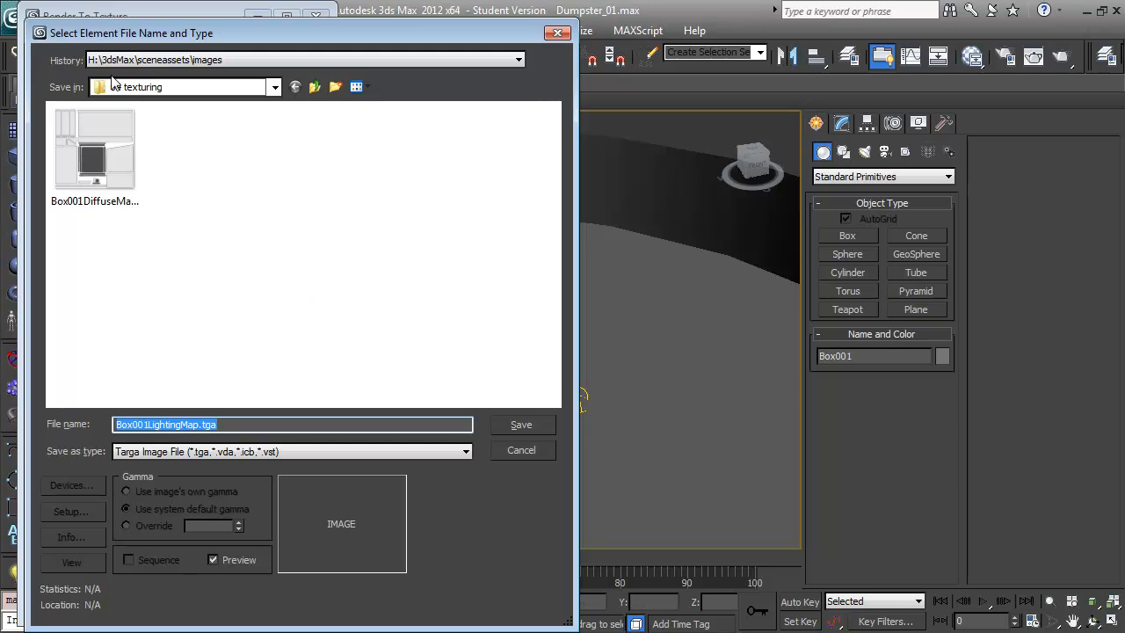
left_click(511, 422)
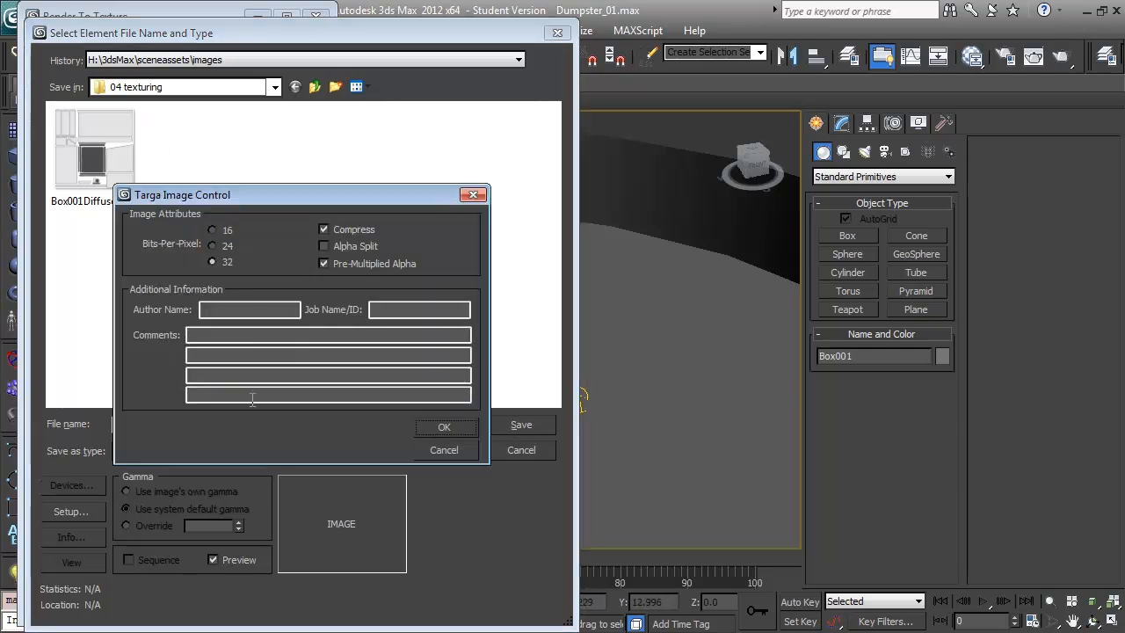
left_click(432, 427)
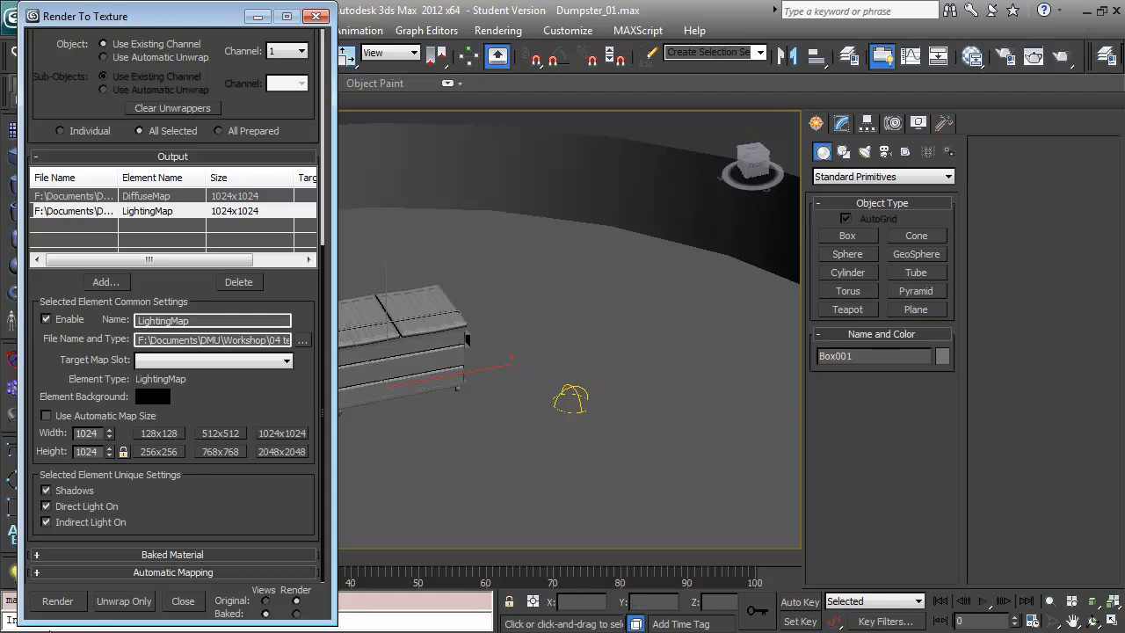
Render the dumpster's texture maps, including the lighting map
left_click(56, 608)
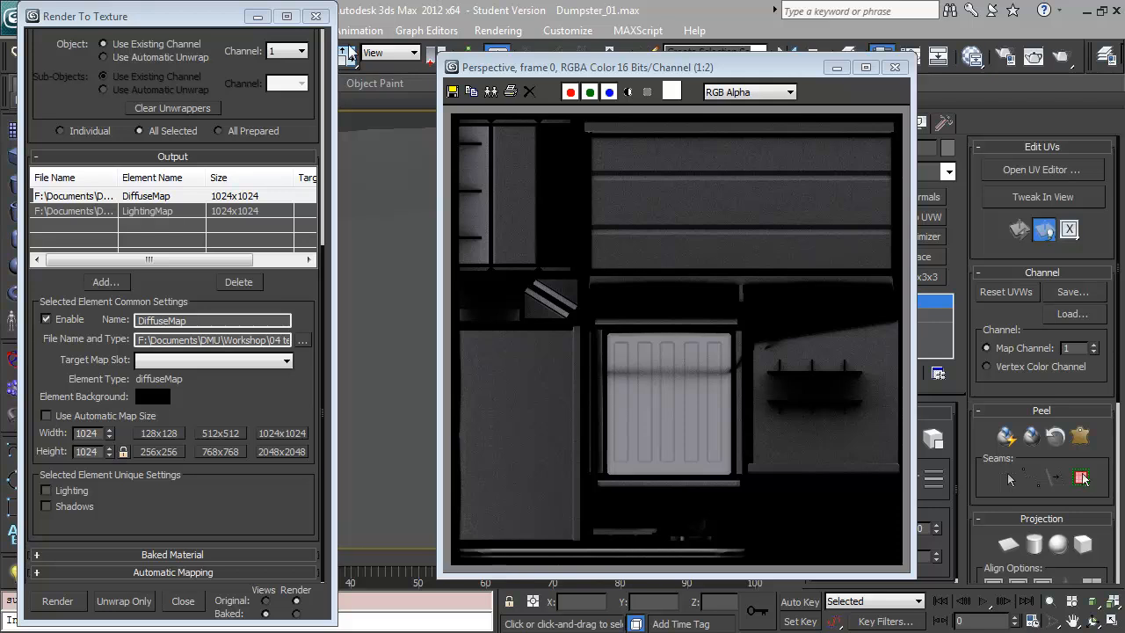
left_click(454, 92)
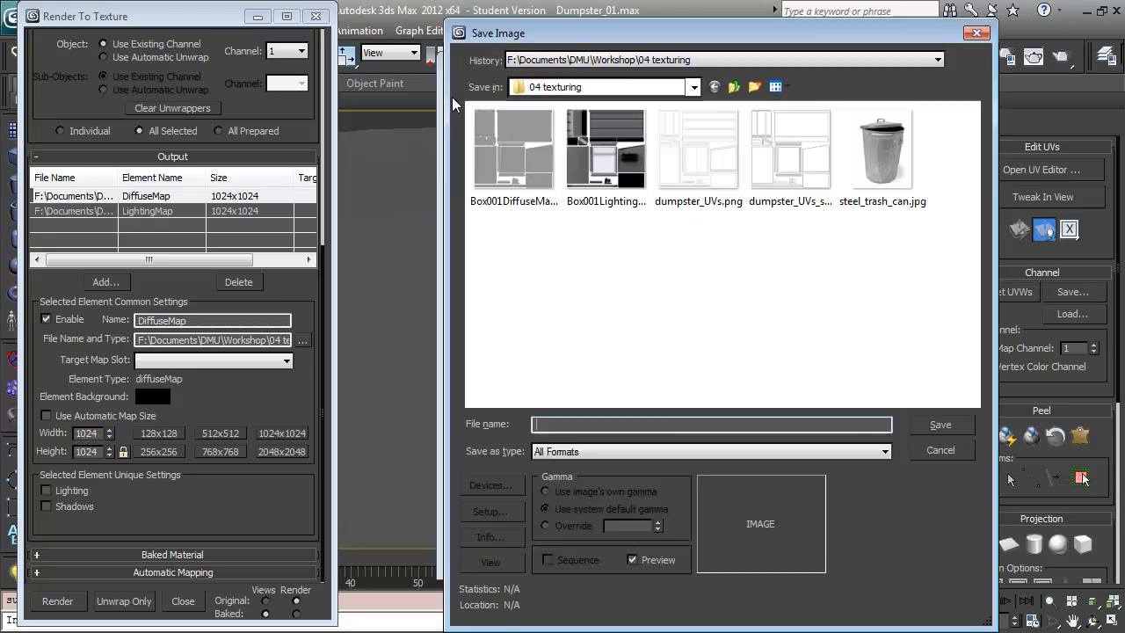
left_click(924, 453)
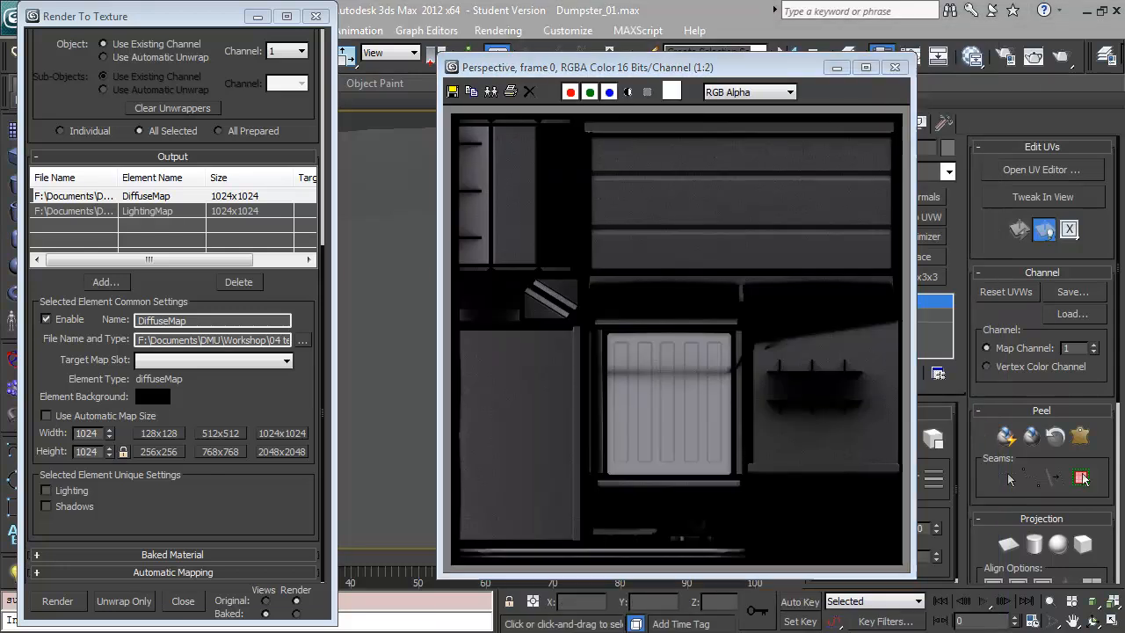
Switch to the 04 texturing folder and open Box001LightingMap.tga in Photoshop
key("alt+Tab")
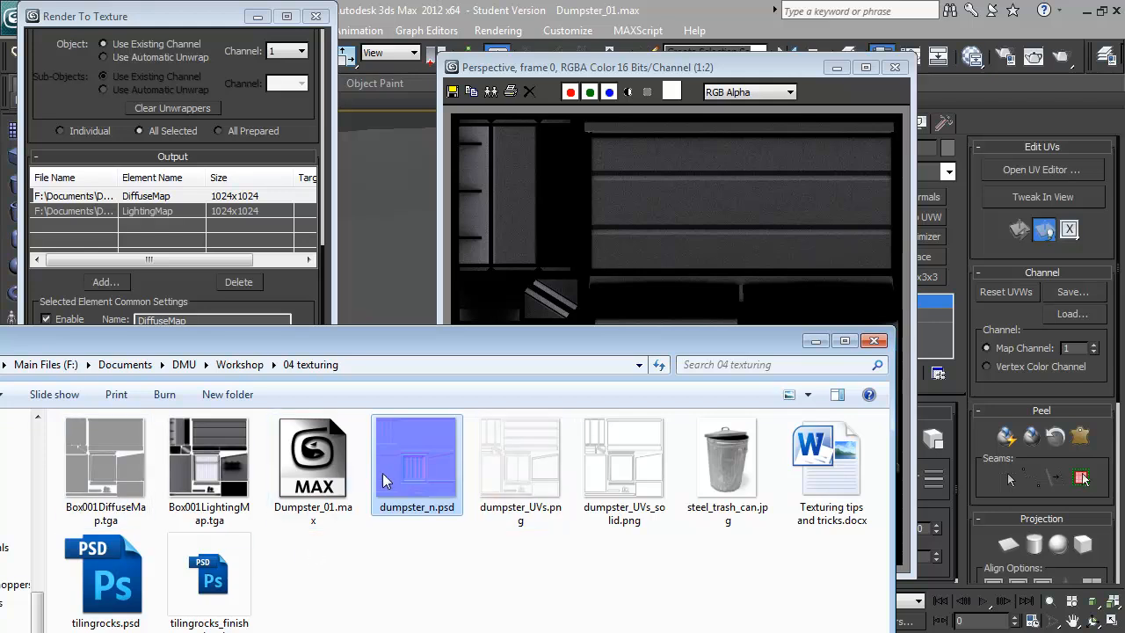
left_click(239, 446)
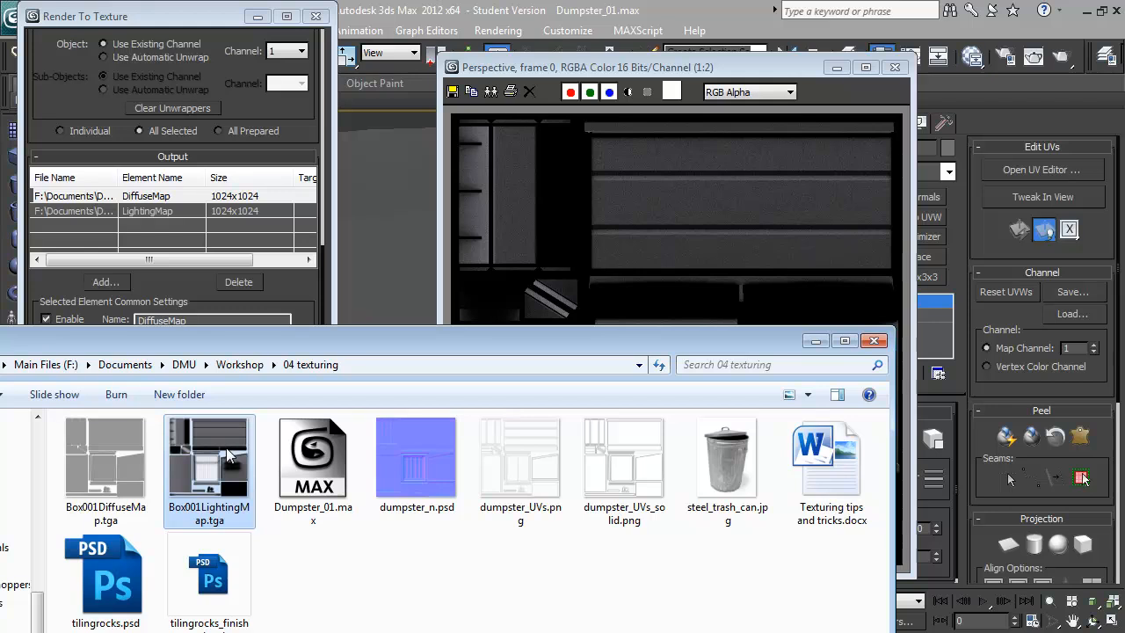
double_click(227, 455)
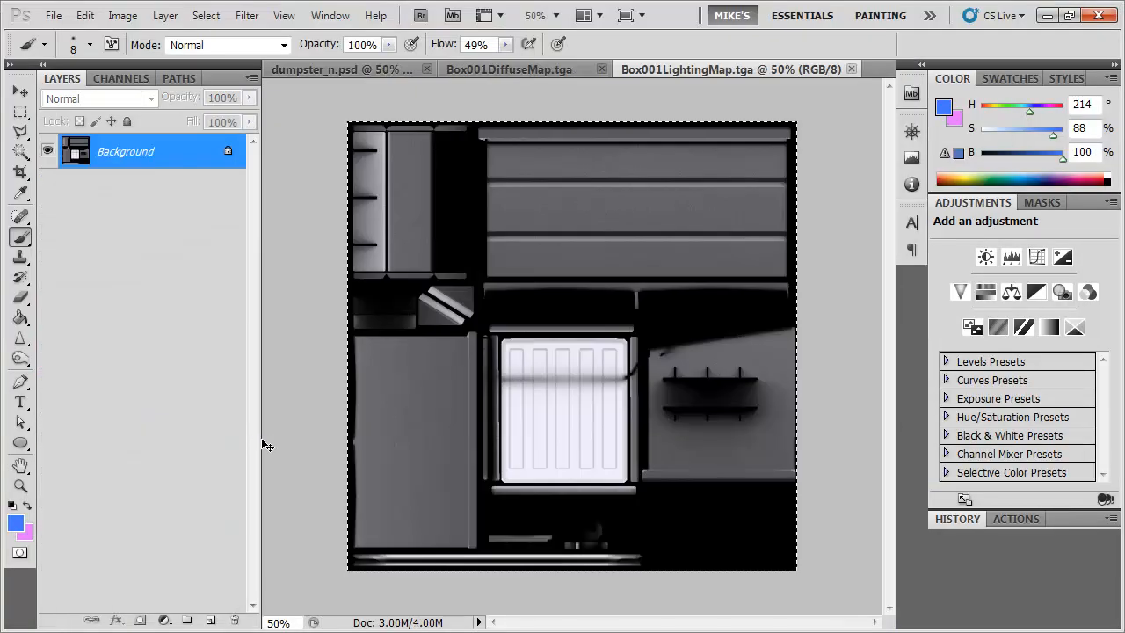
Paste the whole lighting map above Layer 5 in the diffuse group of dumpster_n.psd and turn on that group's visibility
left_click(482, 67)
left_click(380, 67)
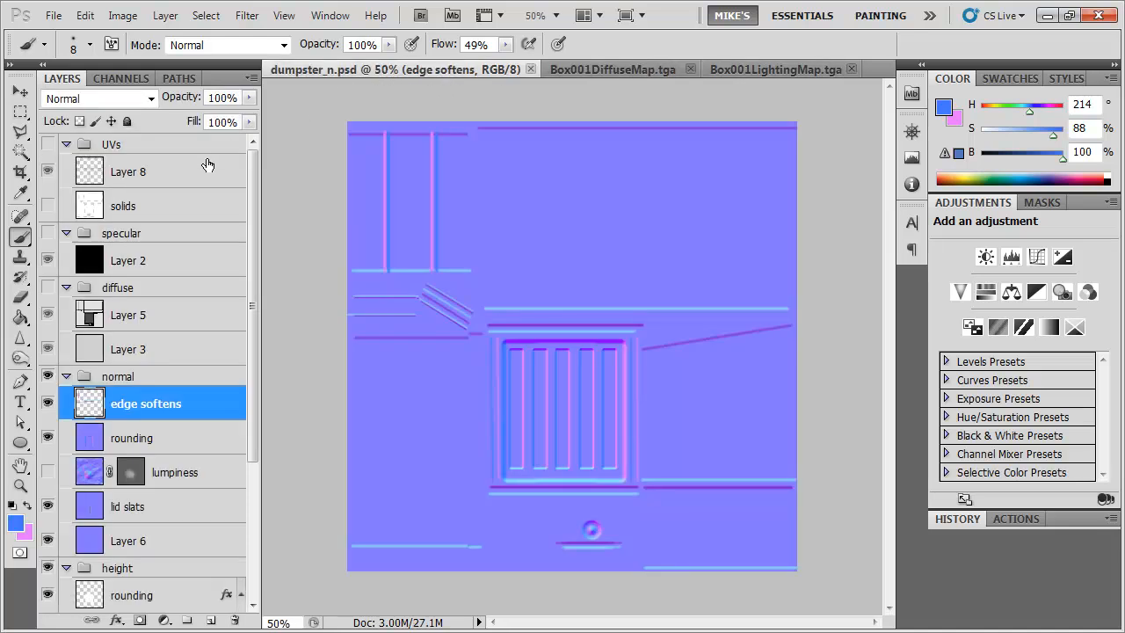
left_click(66, 378)
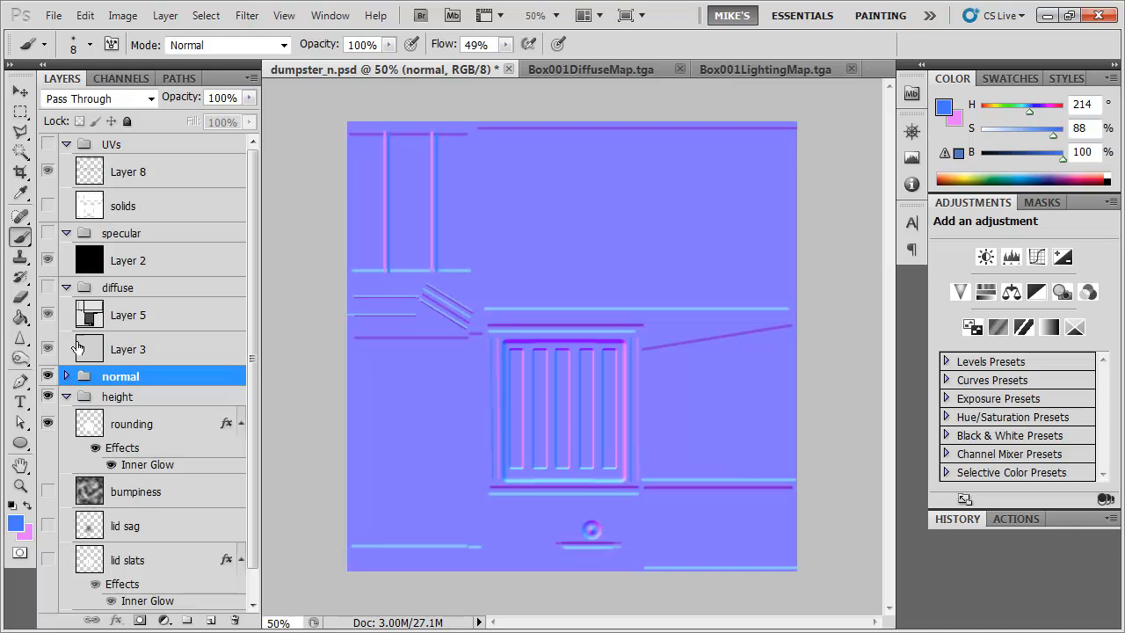
left_click(145, 316)
key("ctrl+j")
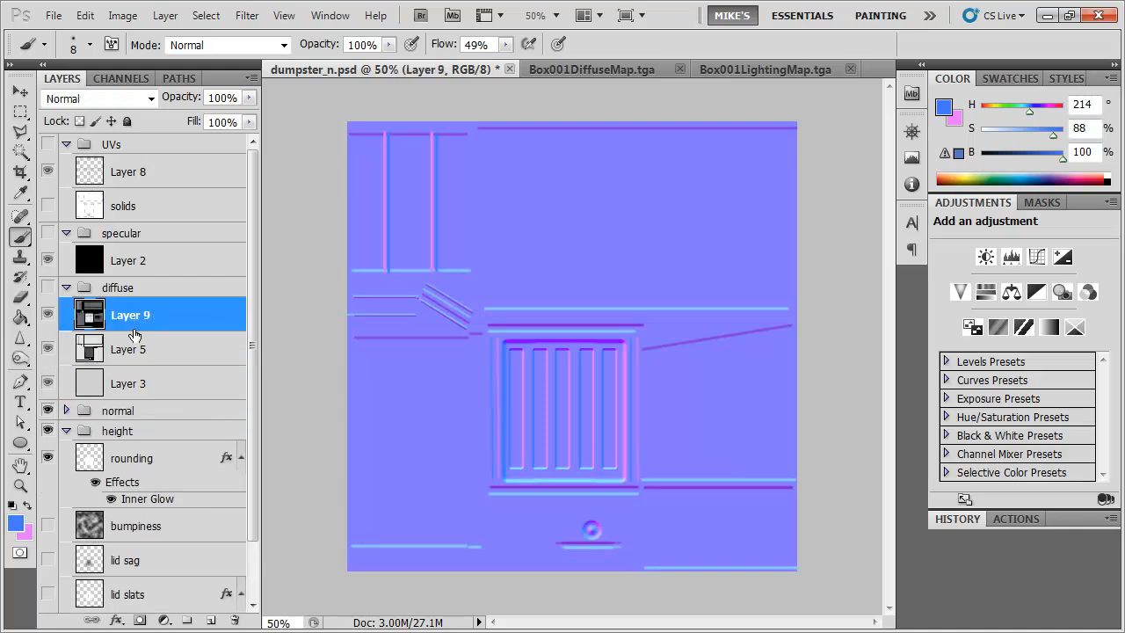
left_click(49, 288)
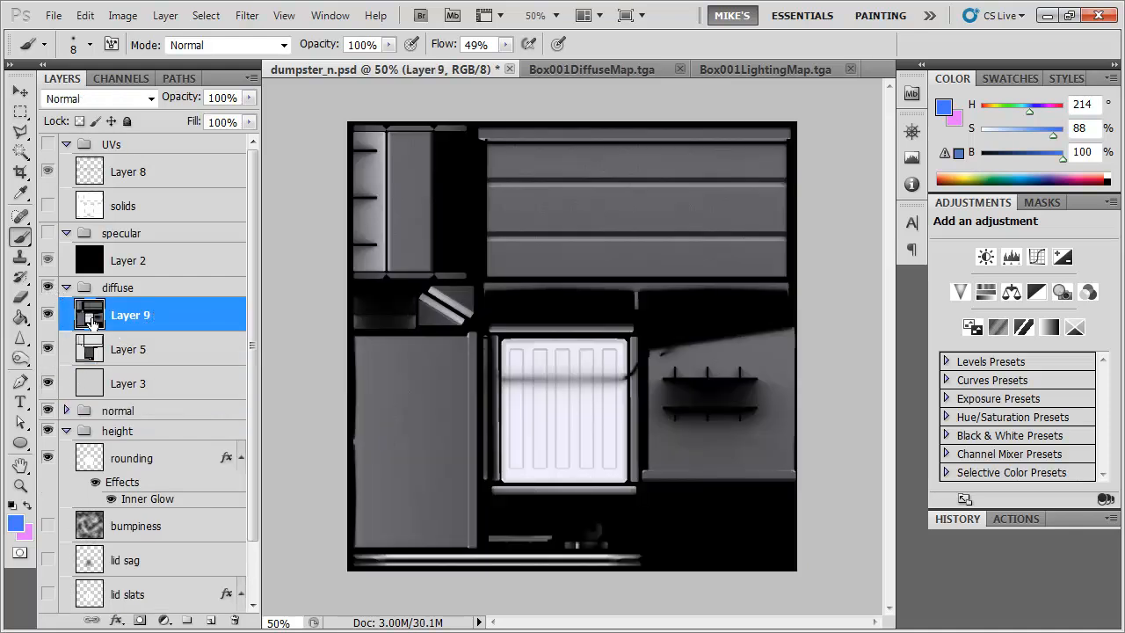
Examine the grain and shading of the pasted lighting map up close
key("ctrl+equal")
key("ctrl+equal")
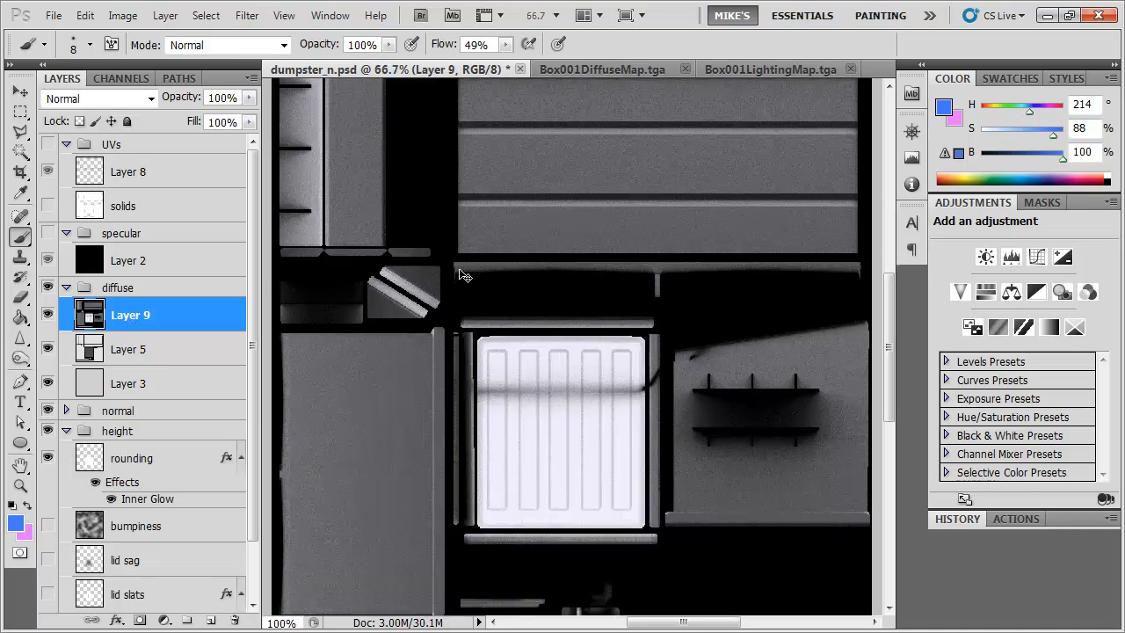
mouse_move(550, 264)
left_mouse_down()
mouse_move(652, 416)
mouse_move(590, 430)
mouse_move(650, 238)
left_mouse_up()
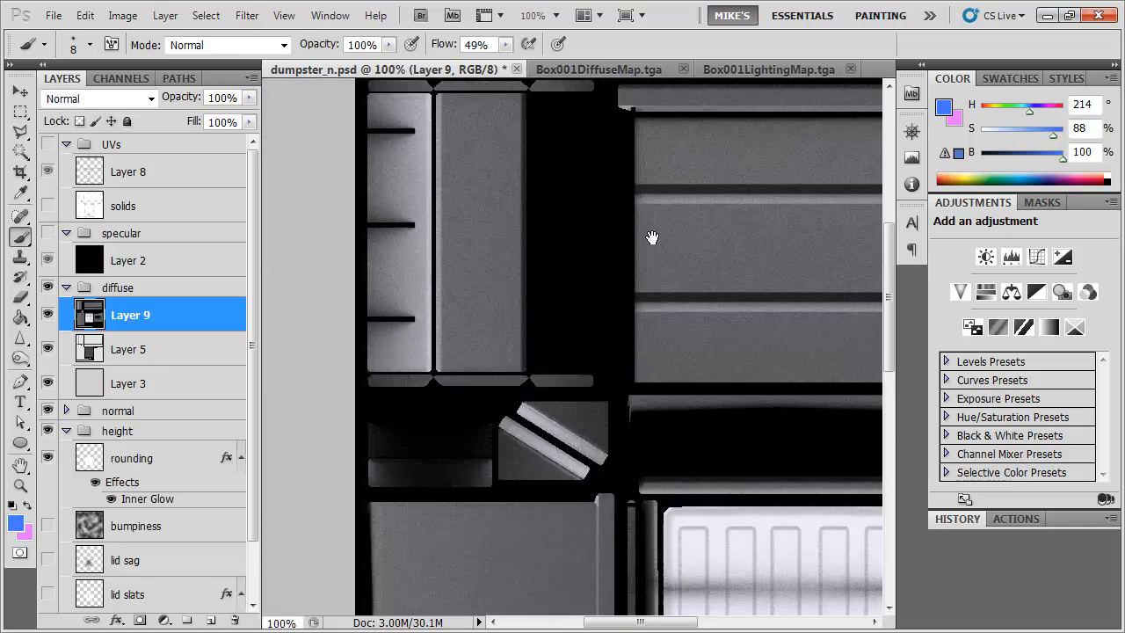
key("ctrl+equal")
key("ctrl+equal")
key("ctrl+equal")
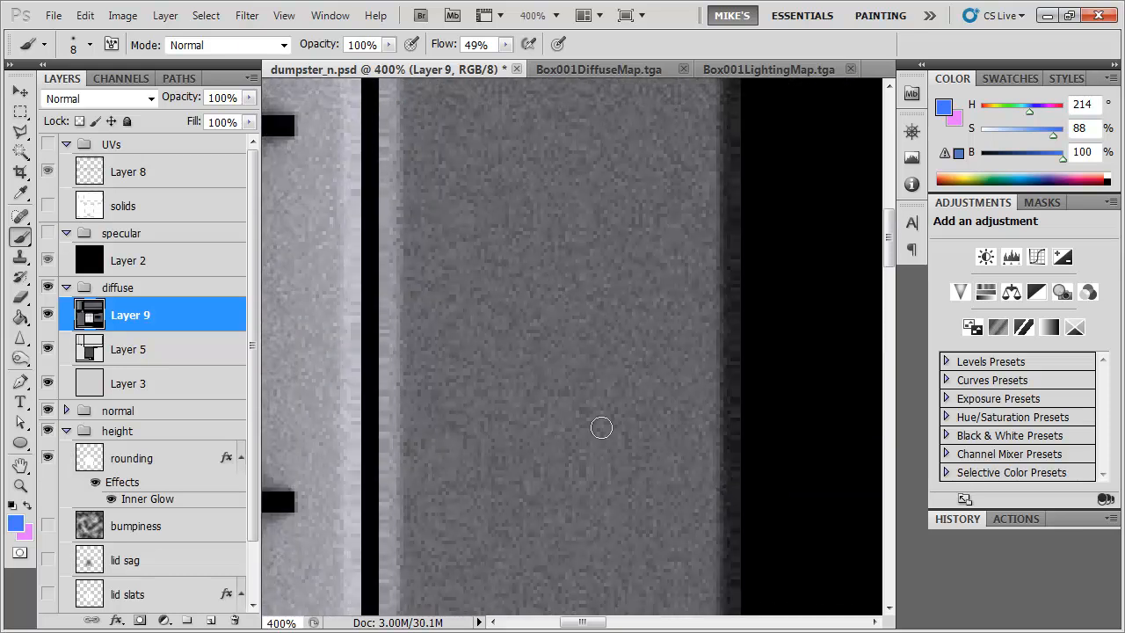
key("ctrl+minus")
key("ctrl+minus")
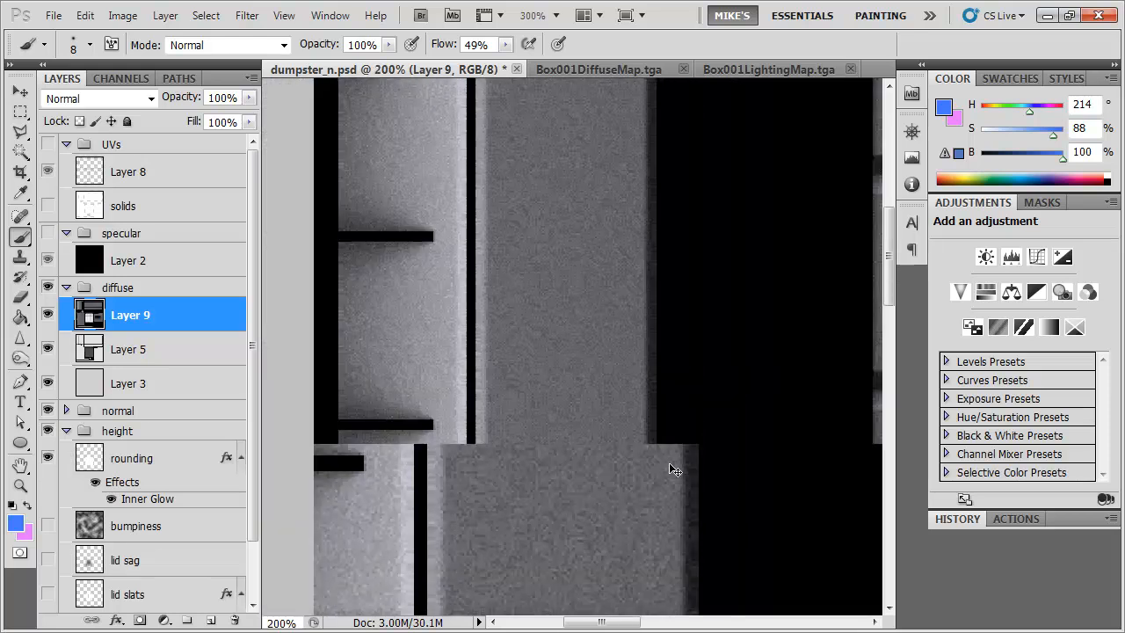
key("ctrl+minus")
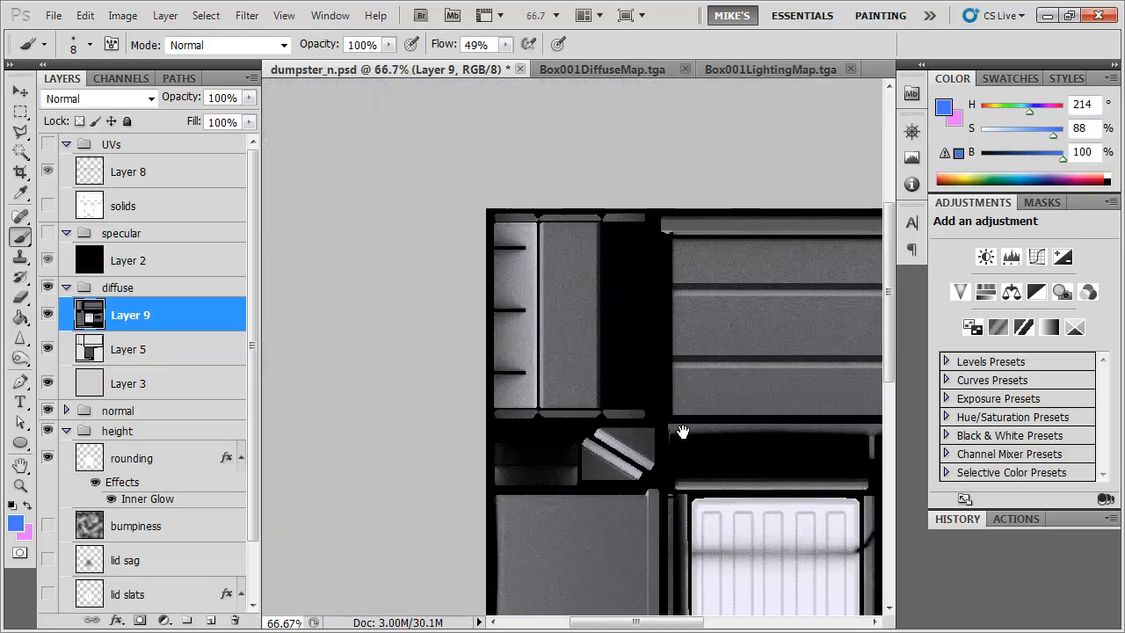
Apply a Surface Blur with a 4-pixel radius and a threshold of 16 levels to the lighting map on Layer 9
left_click_drag(682, 431, 439, 250)
key("ctrl+minus")
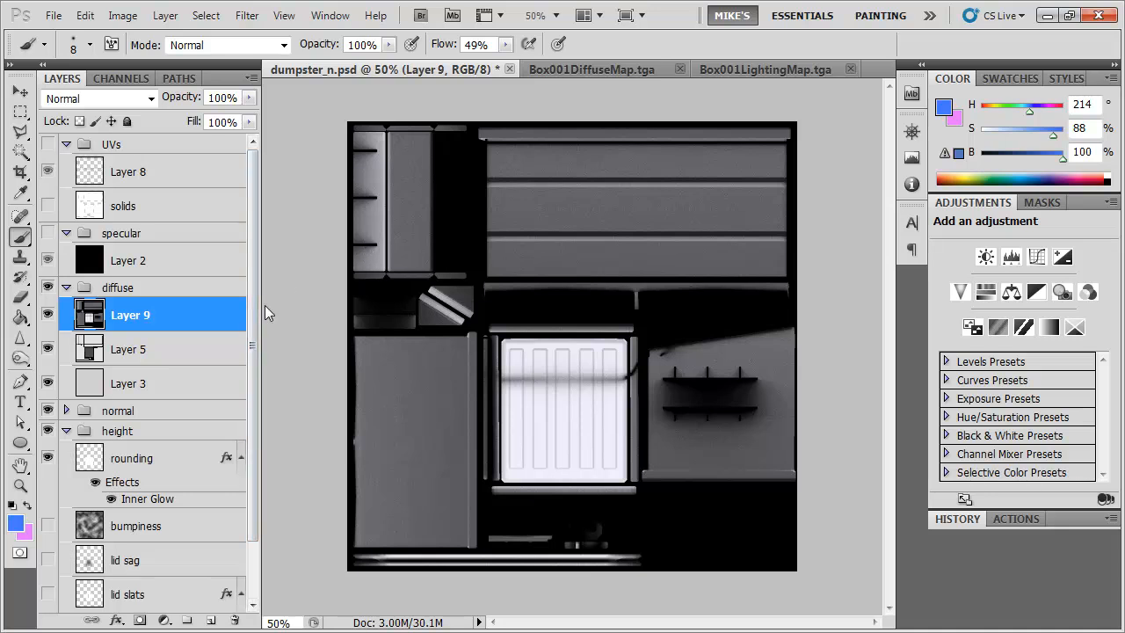
left_click(260, 14)
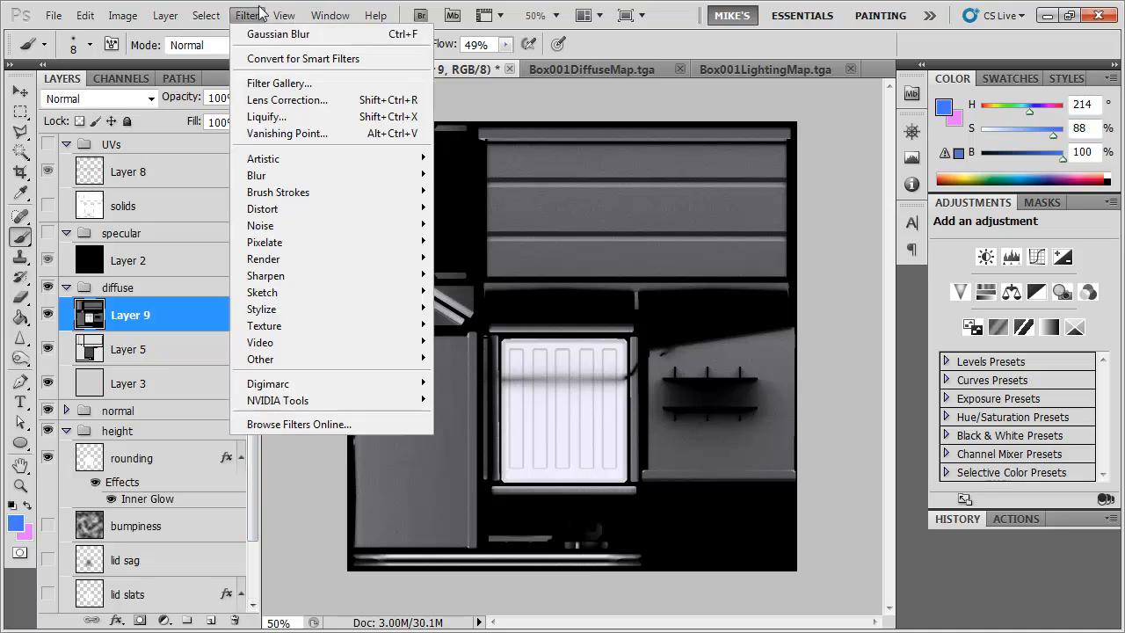
mouse_move(311, 258)
mouse_move(263, 175)
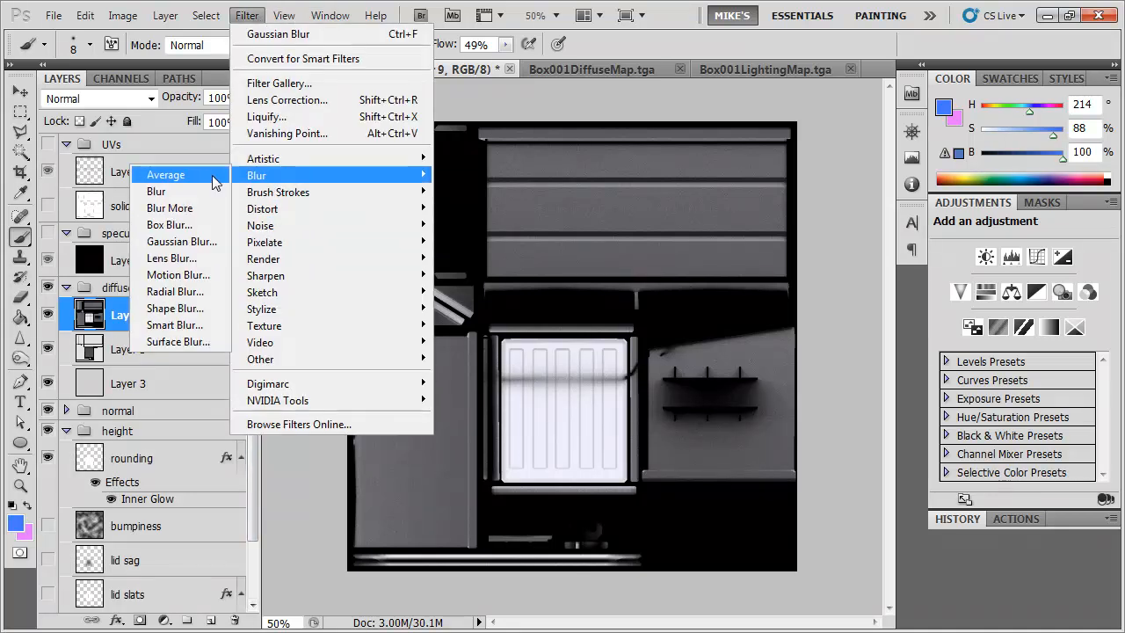
left_click(189, 342)
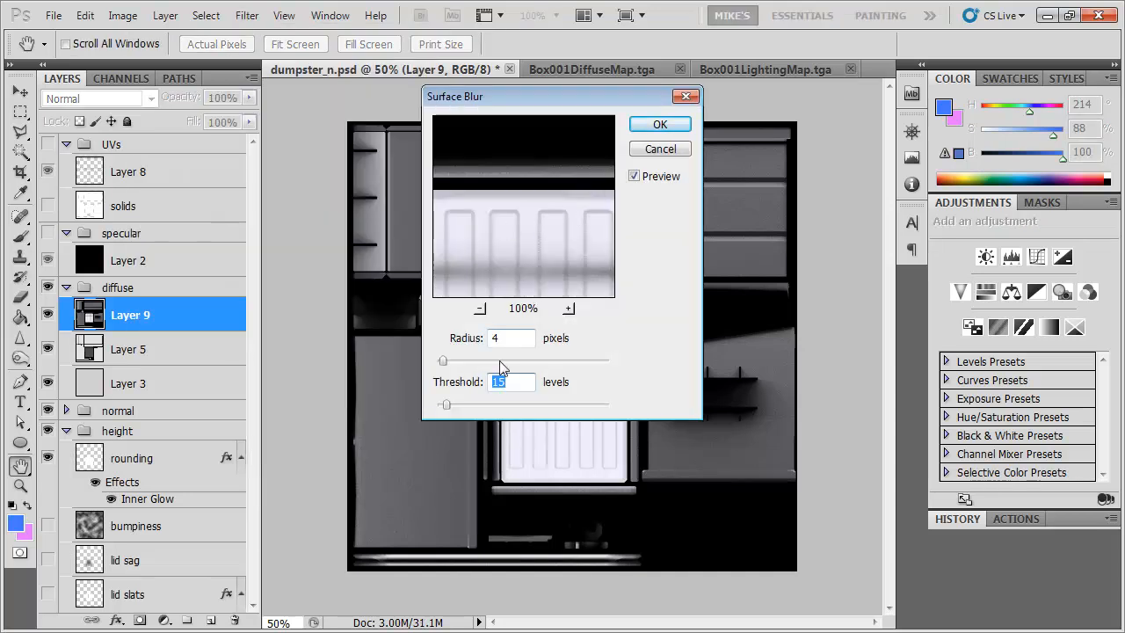
left_click_drag(458, 405, 437, 406)
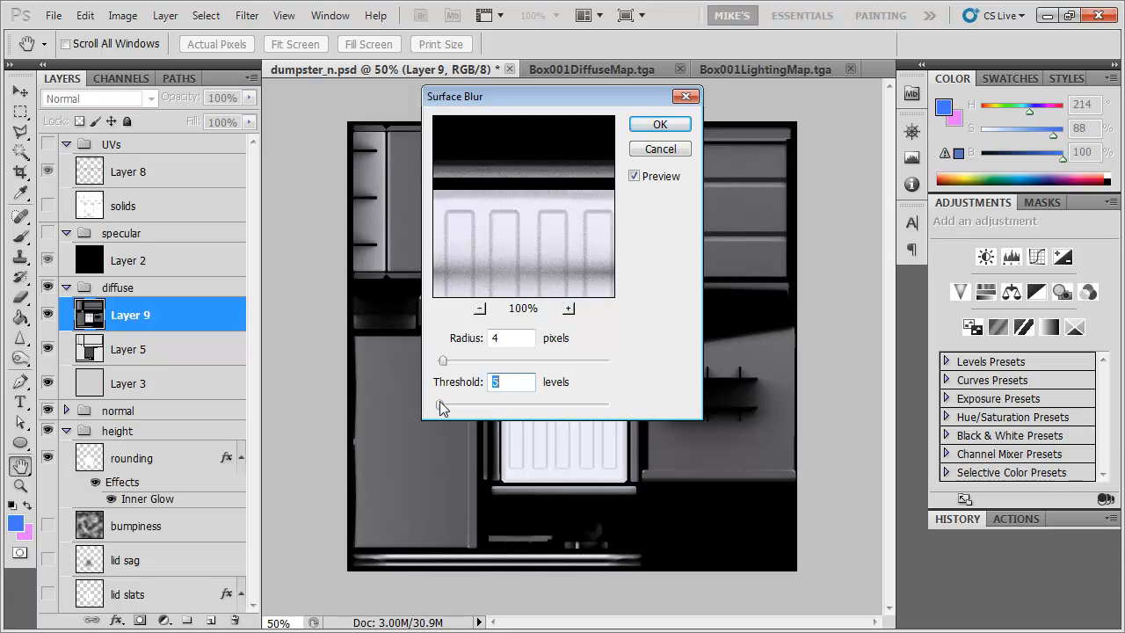
left_click_drag(443, 360, 459, 365)
left_click_drag(440, 405, 445, 406)
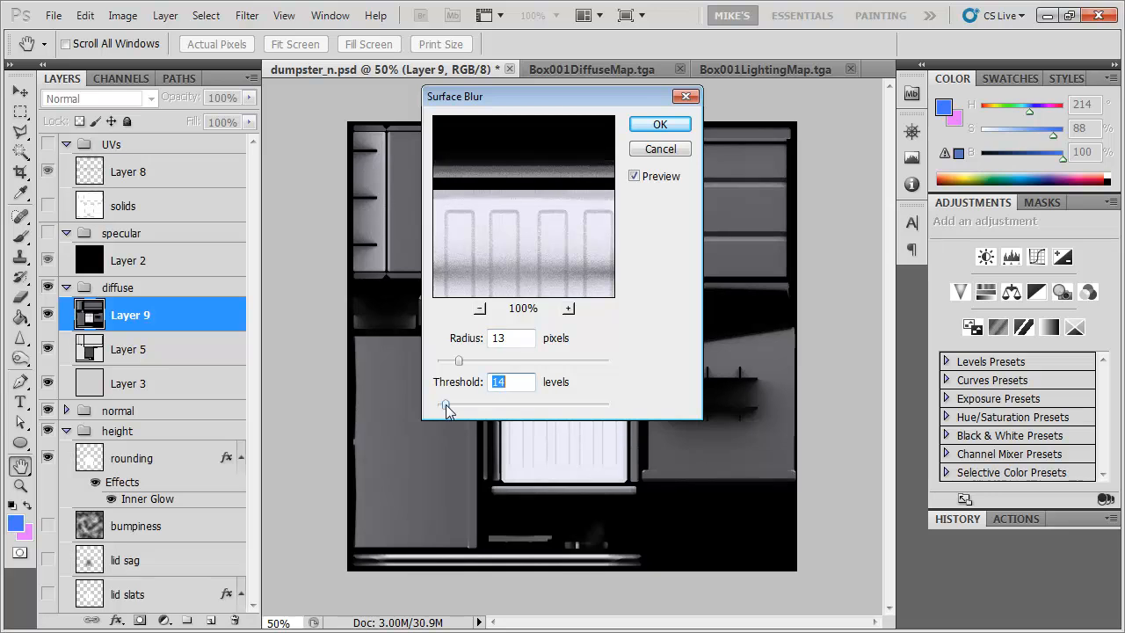
left_click_drag(447, 361, 445, 365)
left_click_drag(451, 403, 446, 404)
left_click(644, 176)
left_click(636, 180)
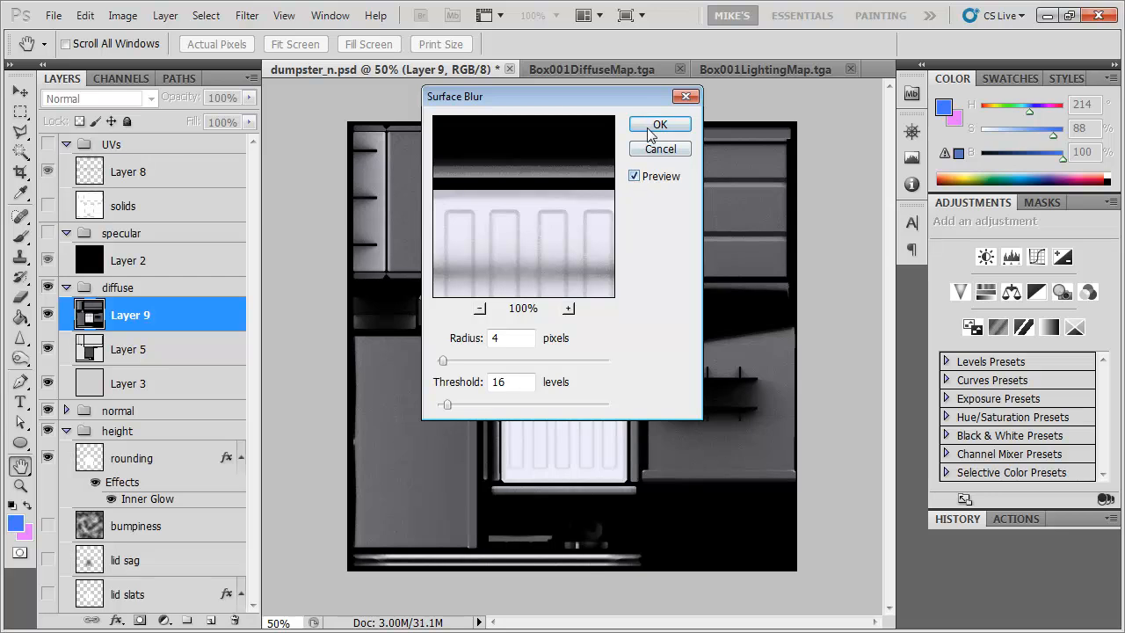
left_click(659, 125)
Inspect the blurred lid and side panels up close and repeat the same Surface Blur on Layer 9
key("ctrl+plus")
key("ctrl+plus")
key("ctrl+plus")
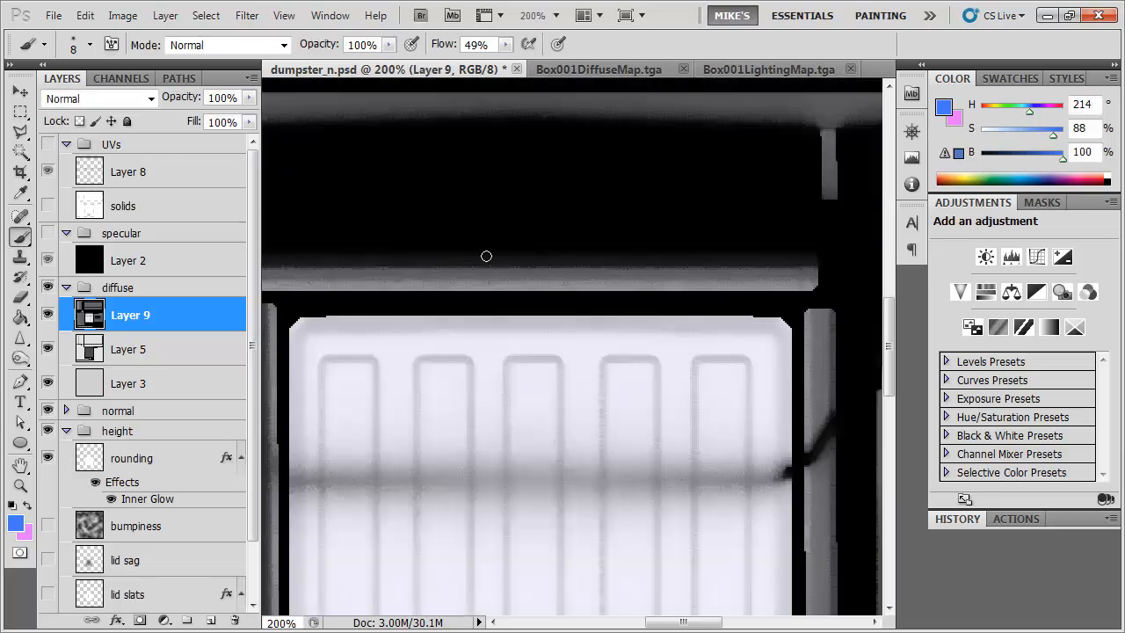
left_click_drag(549, 195, 575, 468)
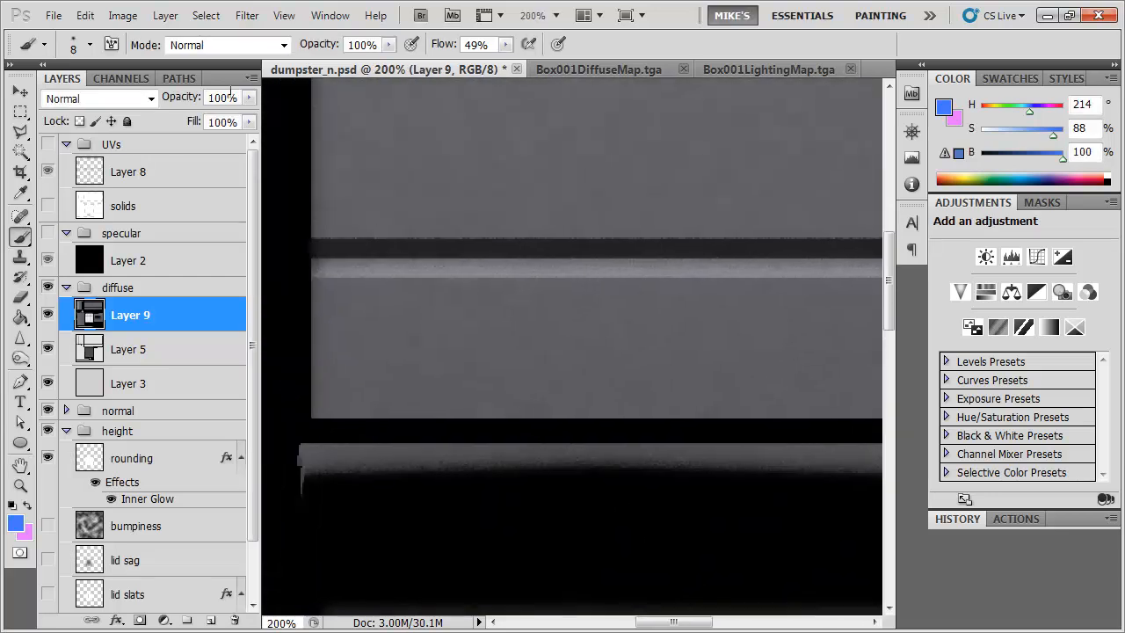
left_click(237, 17)
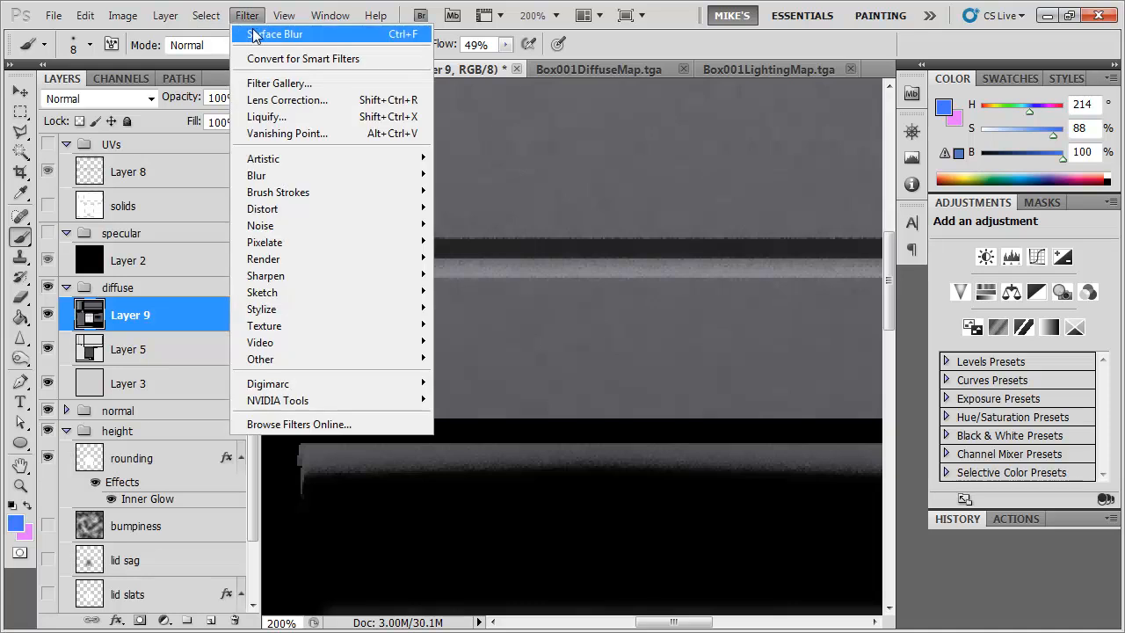
left_click(255, 35)
Examine the smoothed lighting map across the side panels, lid and pocket, checking for remaining grain and the shading around details
left_click_drag(396, 255, 577, 394)
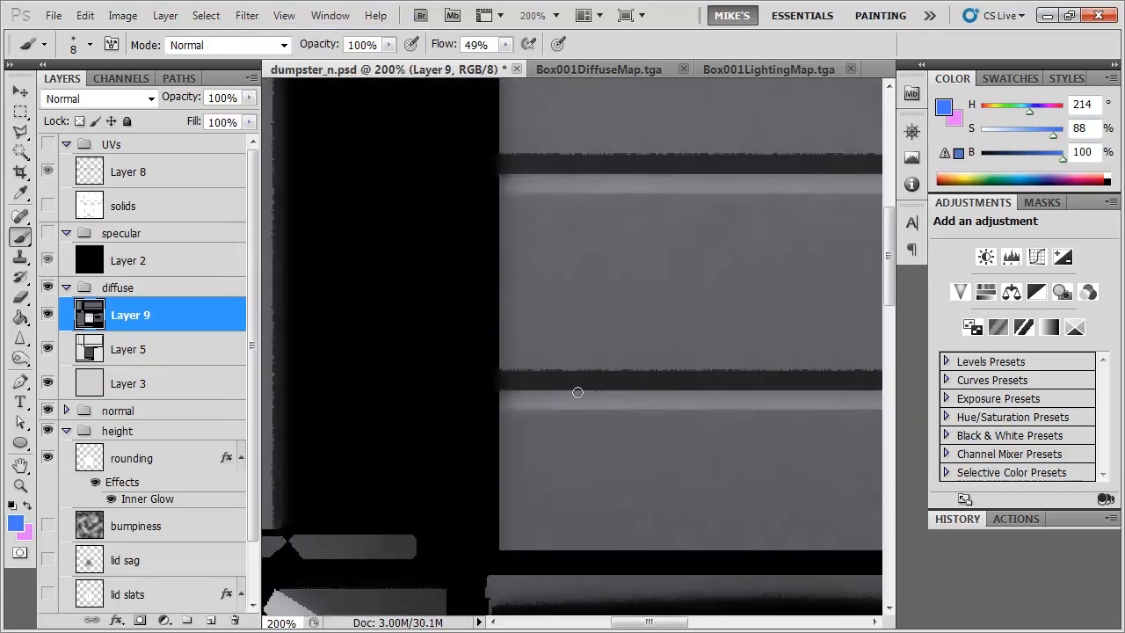
key("ctrl+minus")
left_click_drag(417, 307, 481, 315)
left_click_drag(485, 444, 477, 168)
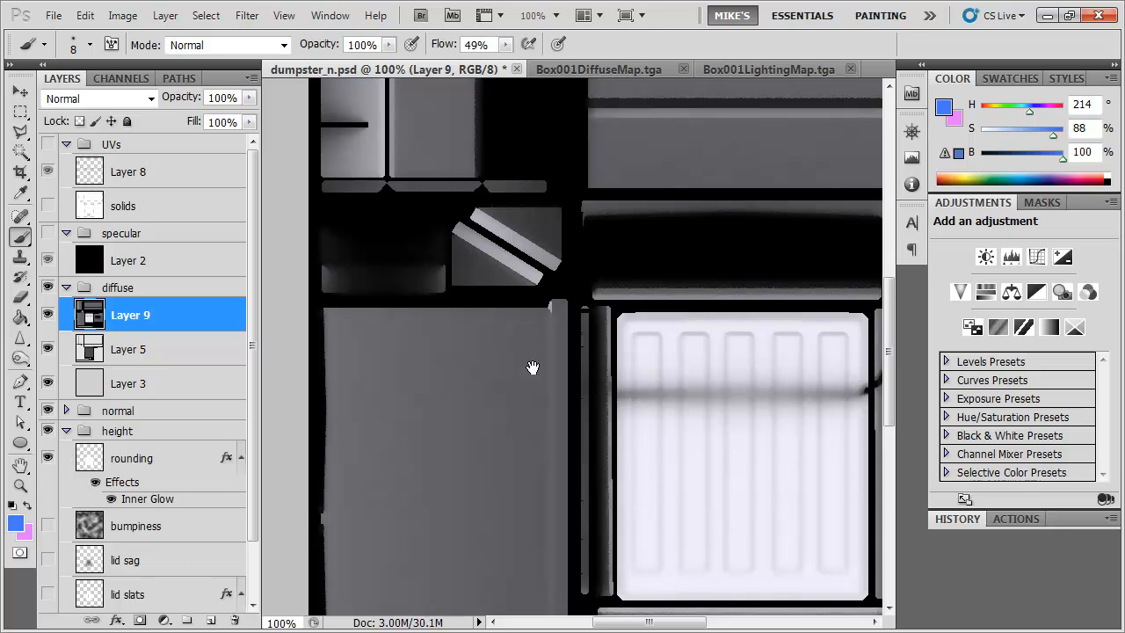
left_click_drag(533, 369, 454, 237)
left_click_drag(509, 279, 422, 238)
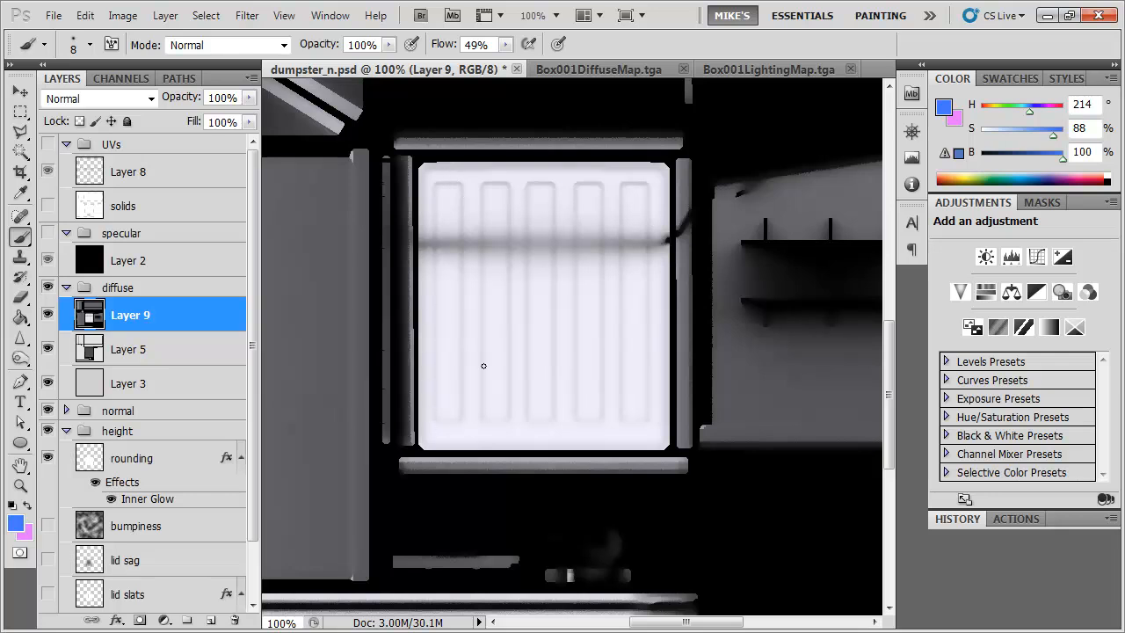
left_click_drag(541, 193, 522, 200)
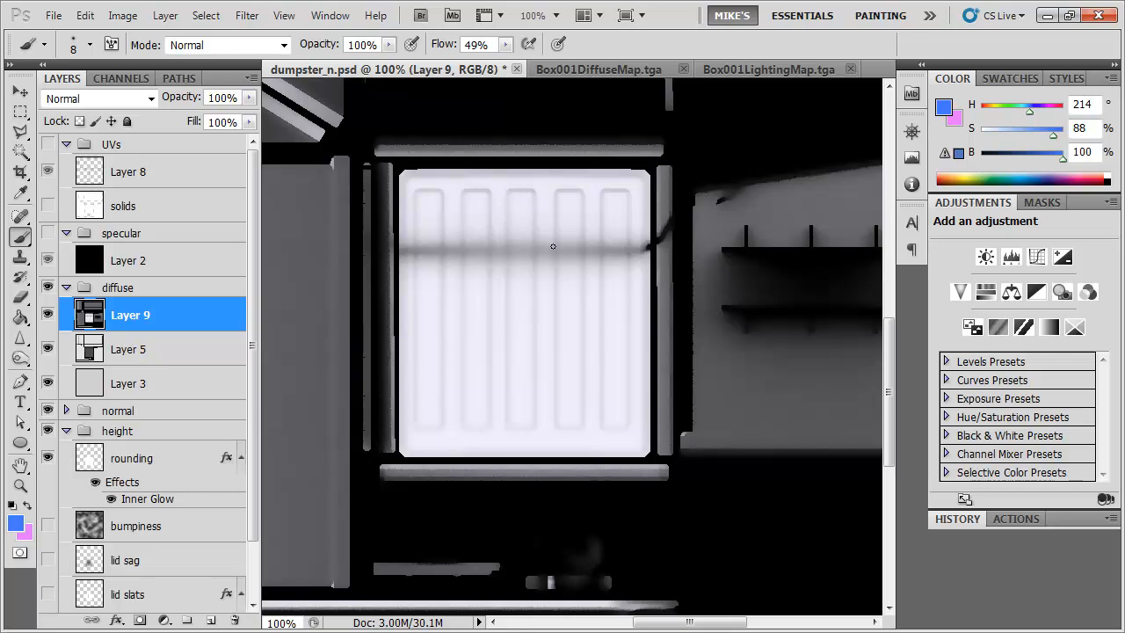
left_click_drag(561, 246, 537, 243)
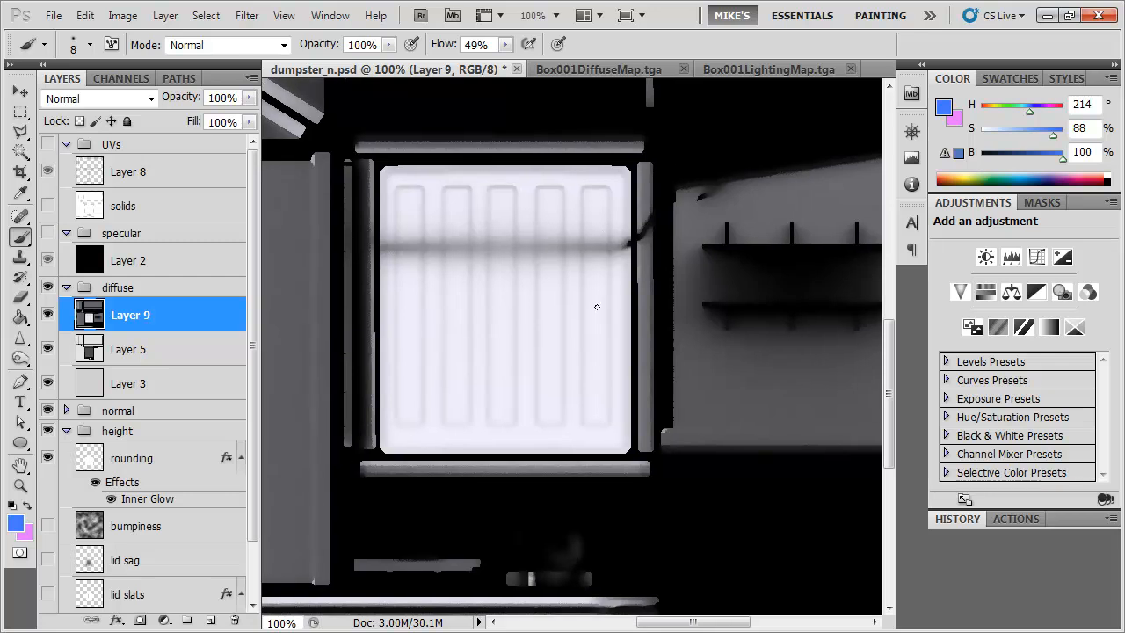
key("ctrl+minus")
left_click_drag(534, 322, 579, 345)
key("ctrl+plus")
key("ctrl+plus")
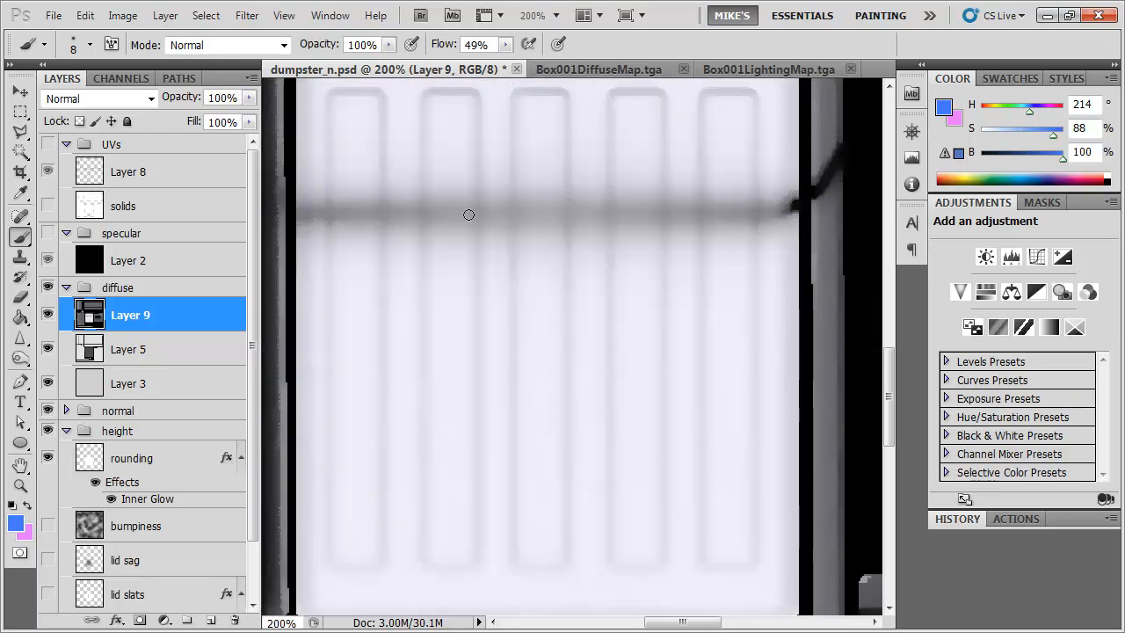
key("ctrl+minus")
key("ctrl+minus")
left_click_drag(626, 322, 575, 345)
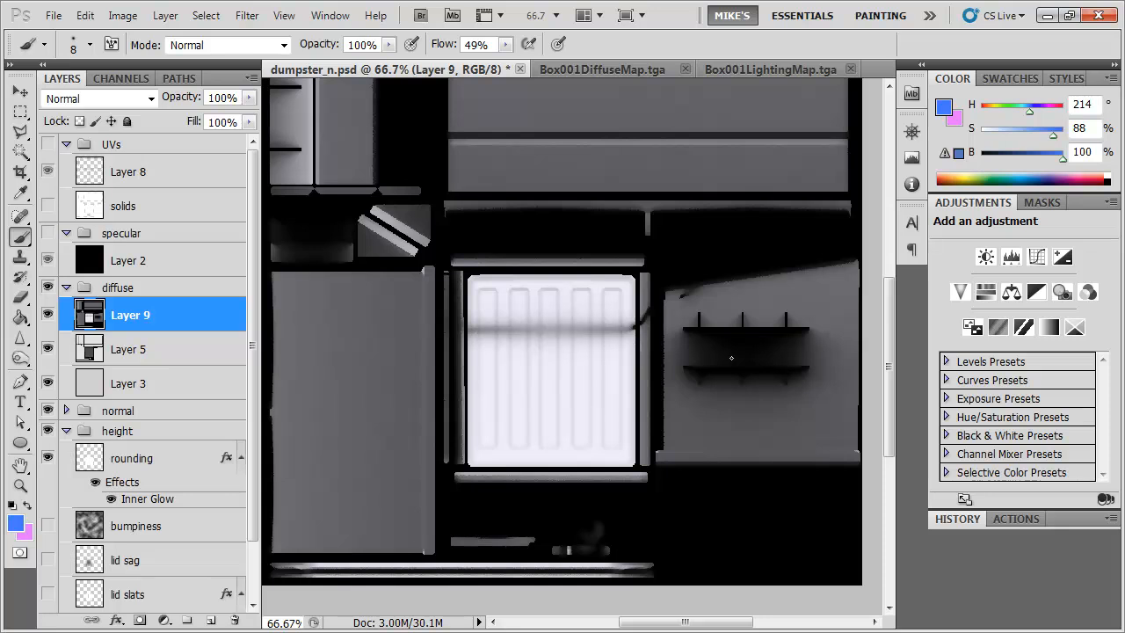
left_click_drag(727, 357, 628, 330)
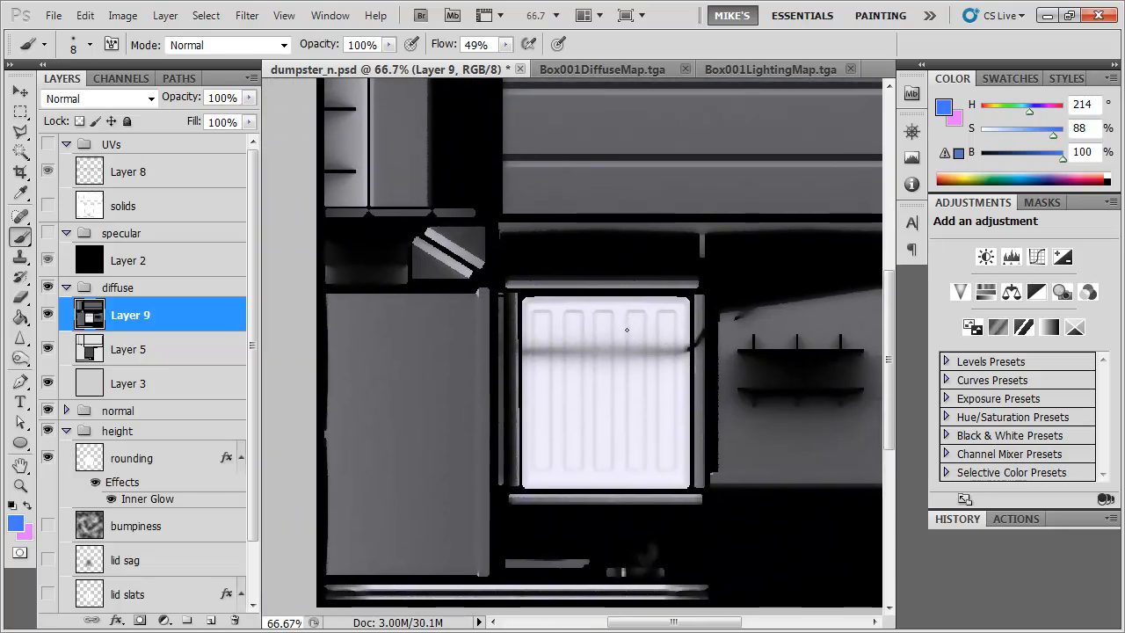
key("ctrl+minus")
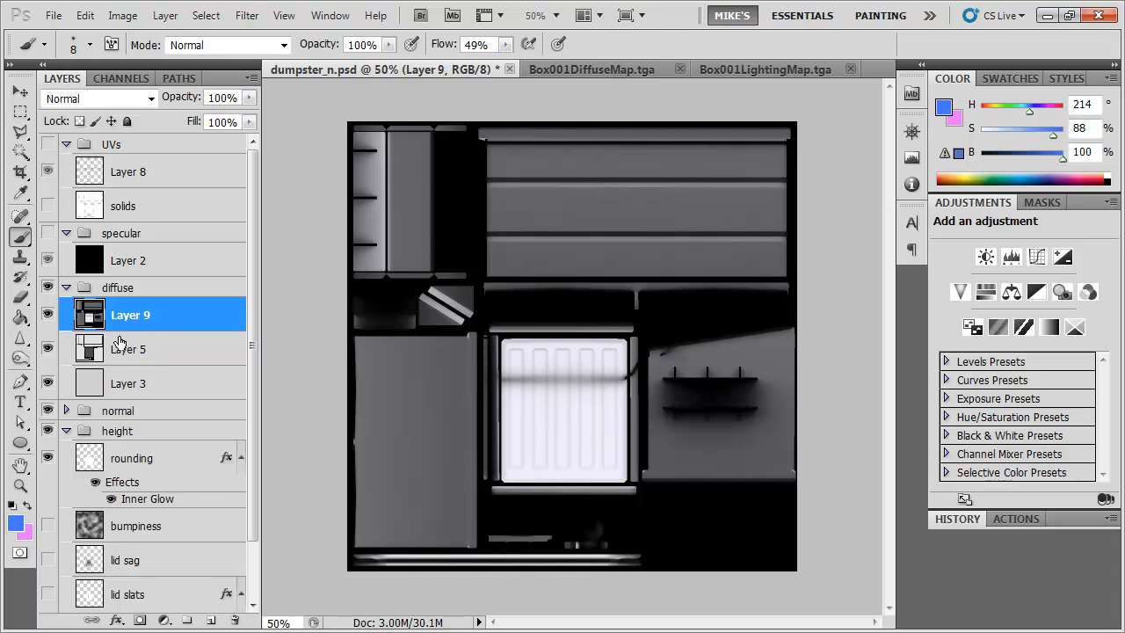
Set Layer 9's blending mode to Multiply, compare the texture with and without it, and set its opacity to 73%
left_click(132, 98)
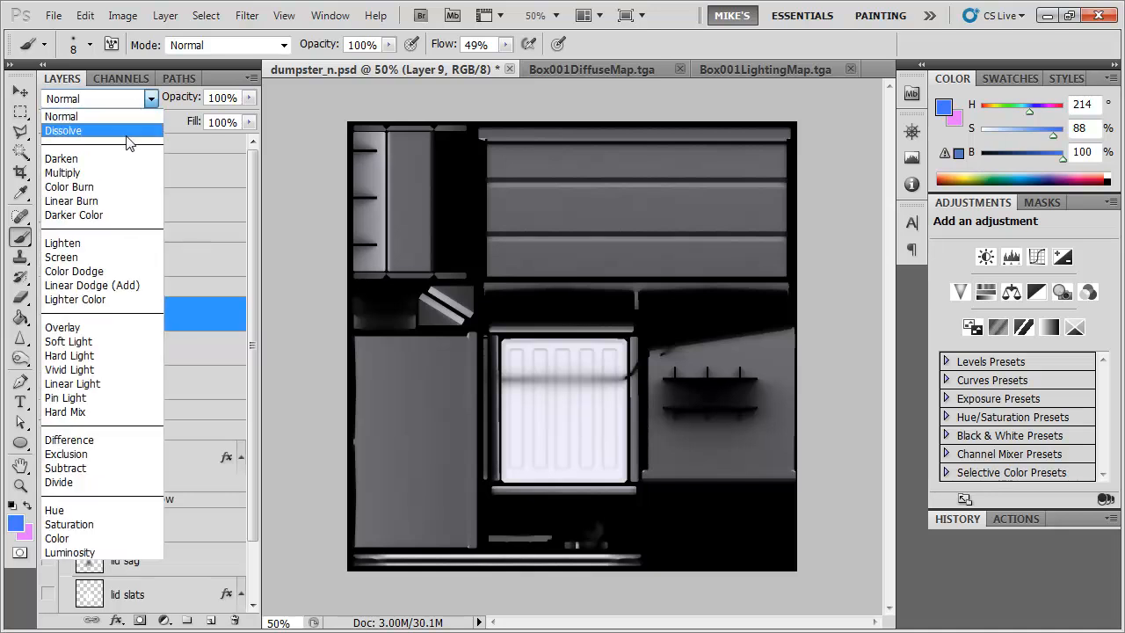
left_click(86, 176)
left_click(49, 314)
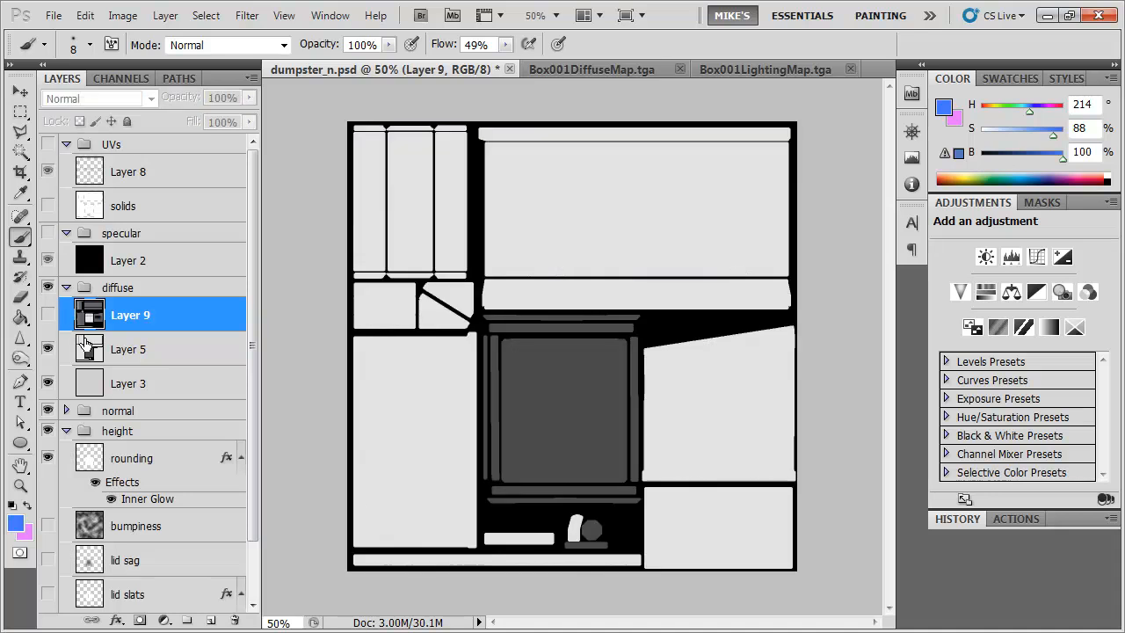
left_click(49, 314)
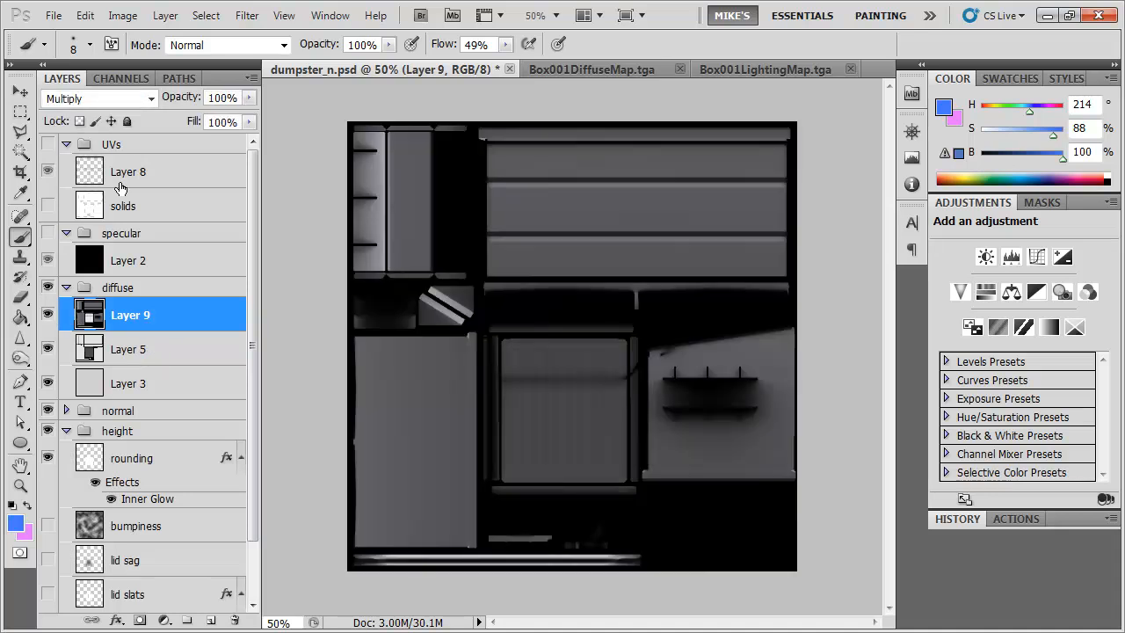
mouse_move(181, 96)
left_mouse_down()
mouse_move(155, 100)
mouse_move(165, 99)
left_mouse_up()
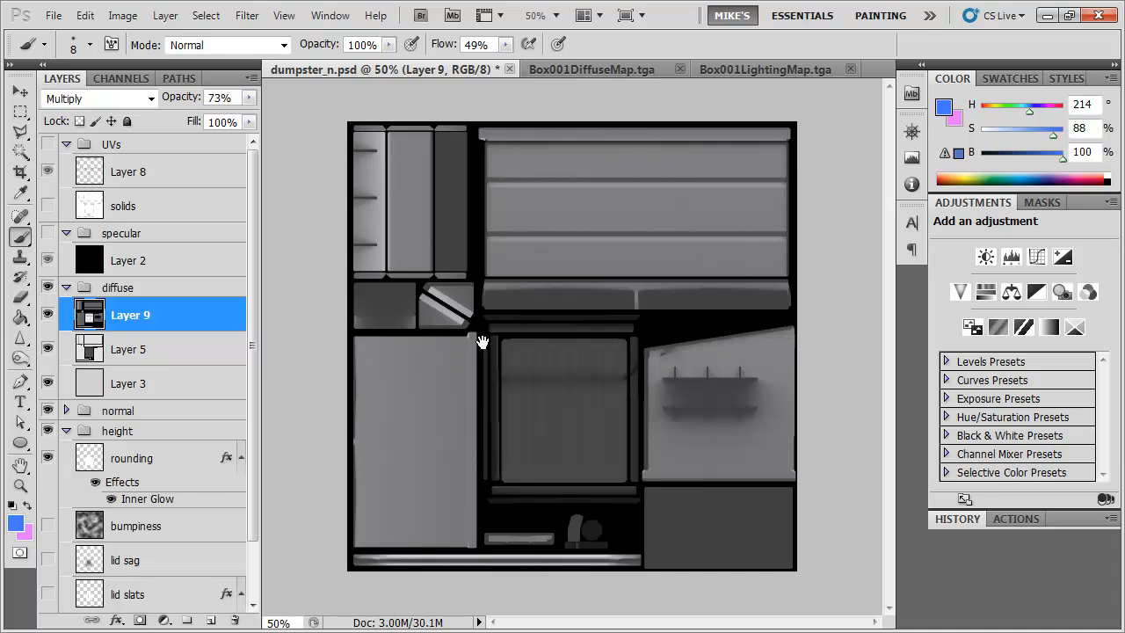
Save the texture file as dumpster_d.psd in Photoshop format in the 04 texturing folder
left_click(58, 22)
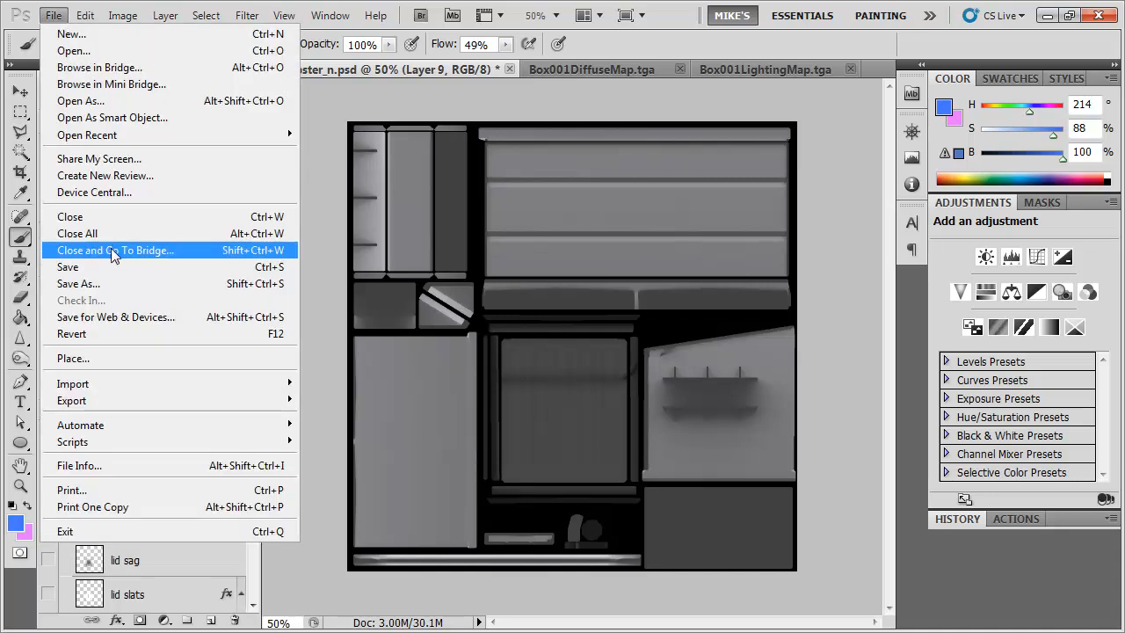
left_click(118, 284)
left_click(366, 414)
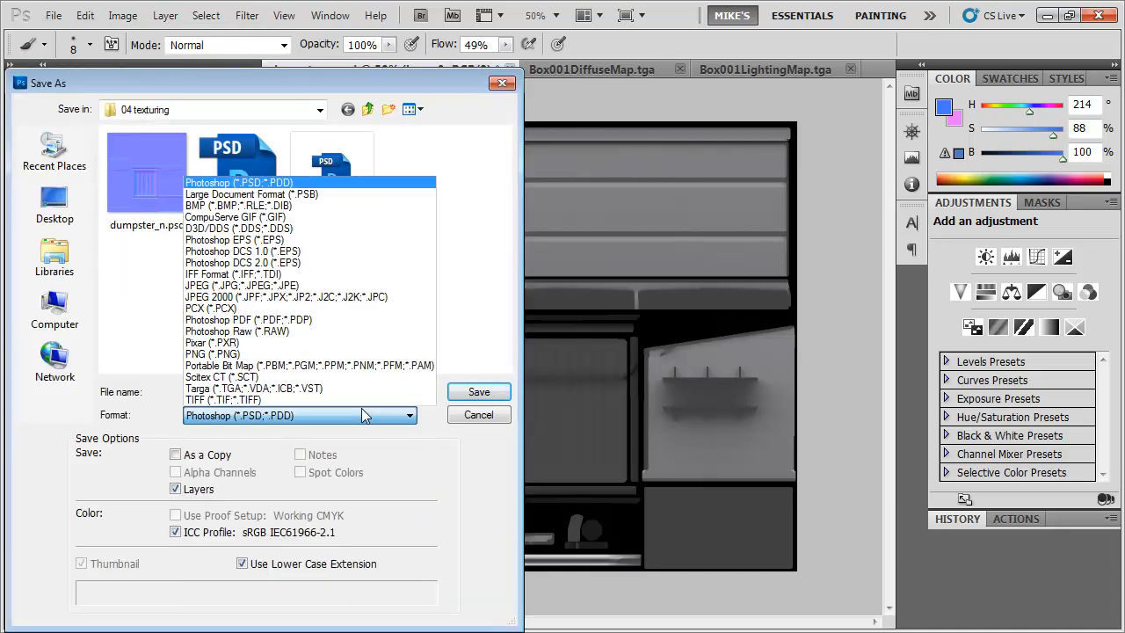
left_click(484, 364)
double_click(246, 391)
left_click(234, 393)
key("BackSpace")
type("dumpster_d.psd")
left_click(477, 392)
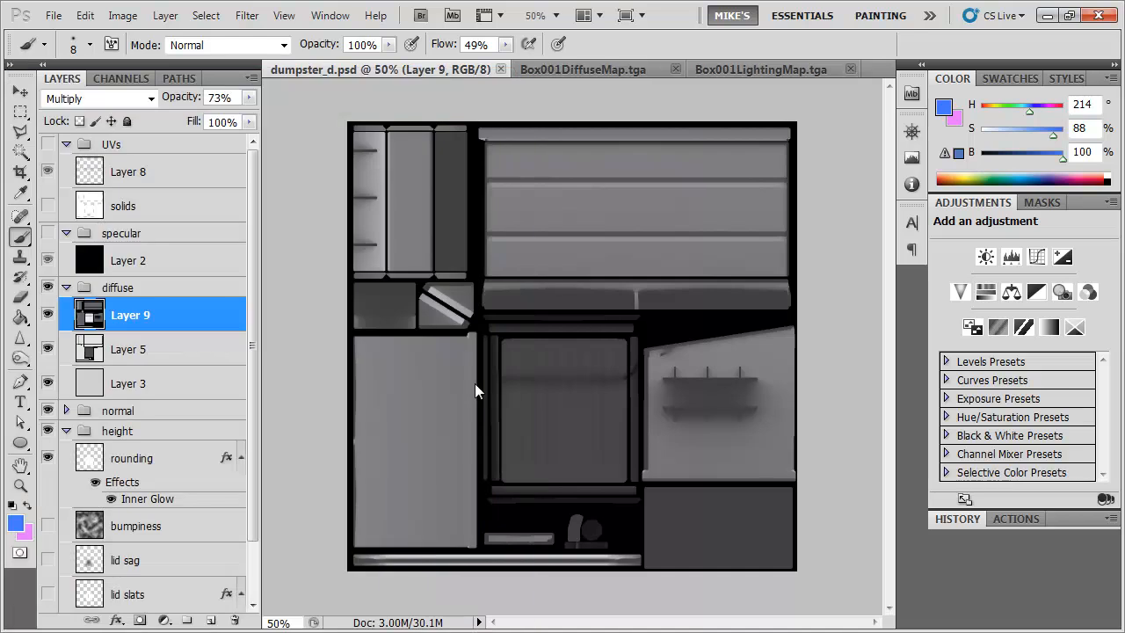
Switch to 3ds Max and close the rendered map window and the Render To Texture dialog
key("alt+Tab")
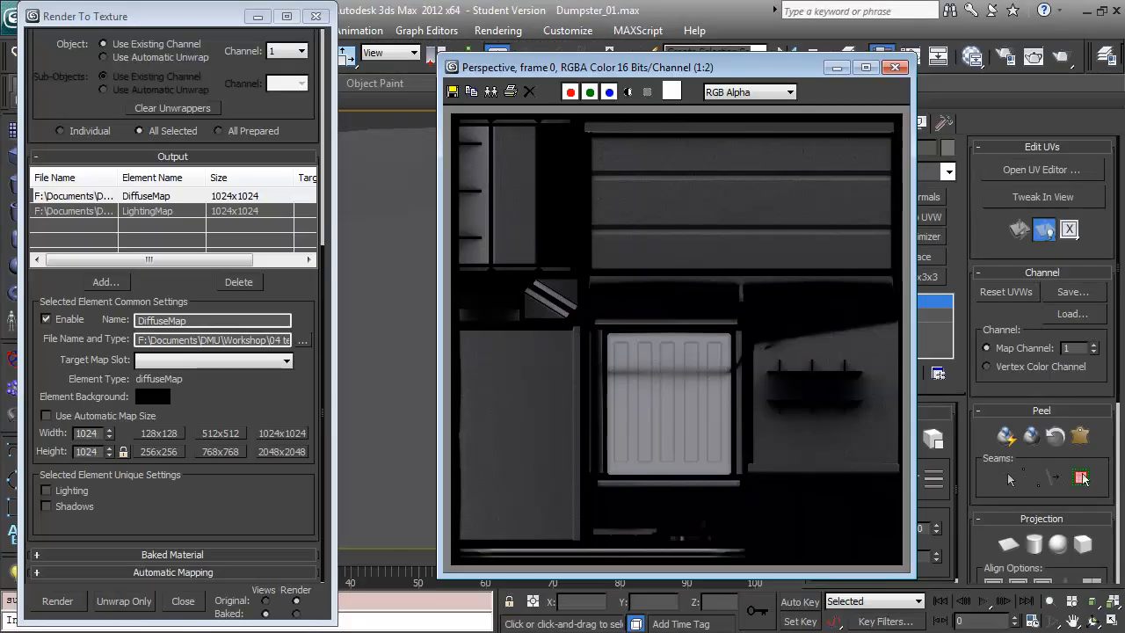
left_click(895, 71)
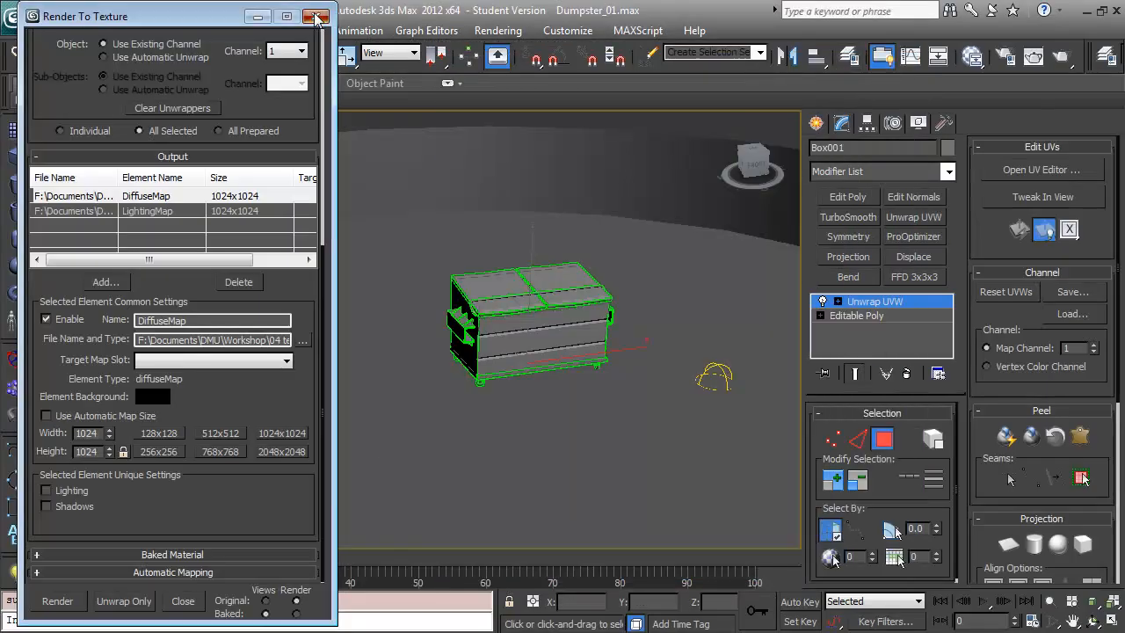
left_click(316, 16)
Bring dumpster_d.psd into the Slate Material Editor as a bitmap, connect it to Material #57's Diffuse Color, and arrange the nodes
key("m")
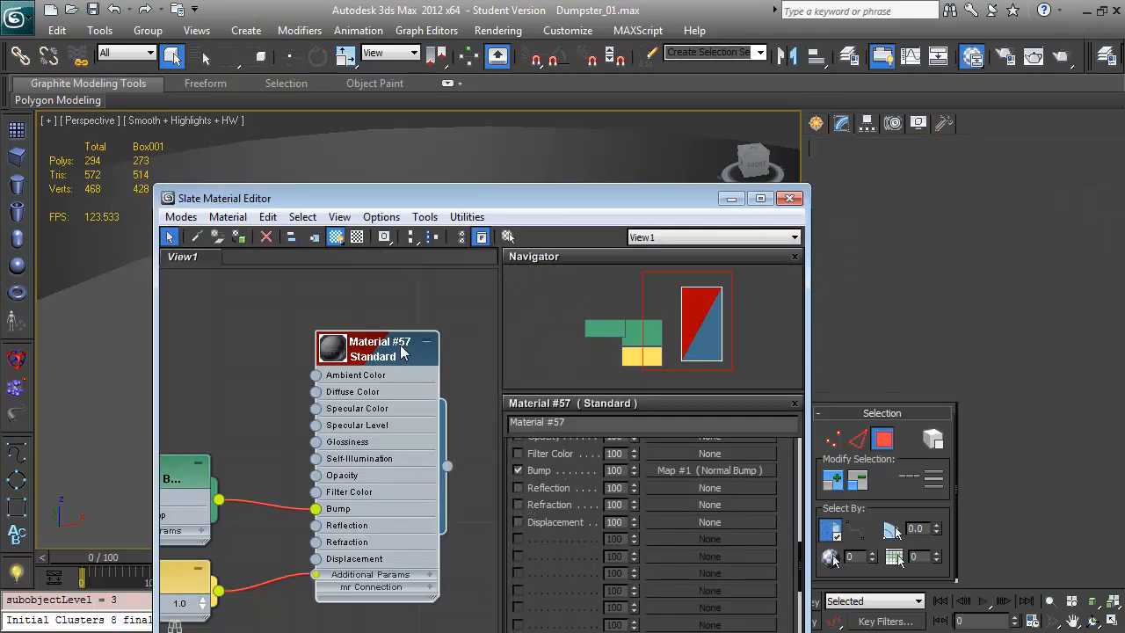
left_click_drag(284, 326, 456, 325)
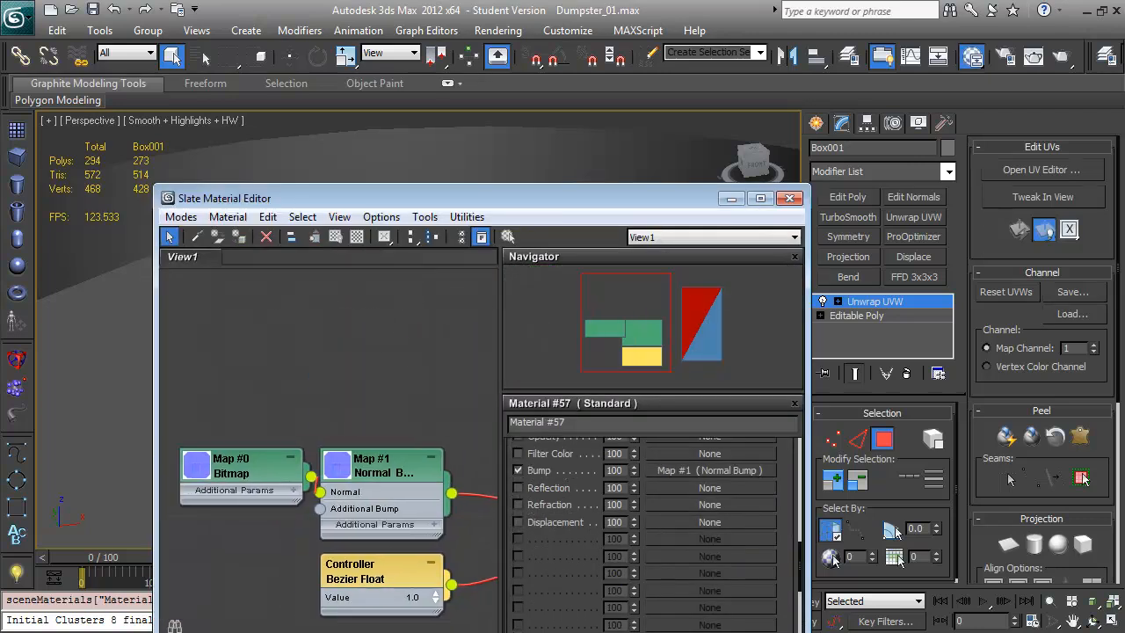
left_click(290, 632)
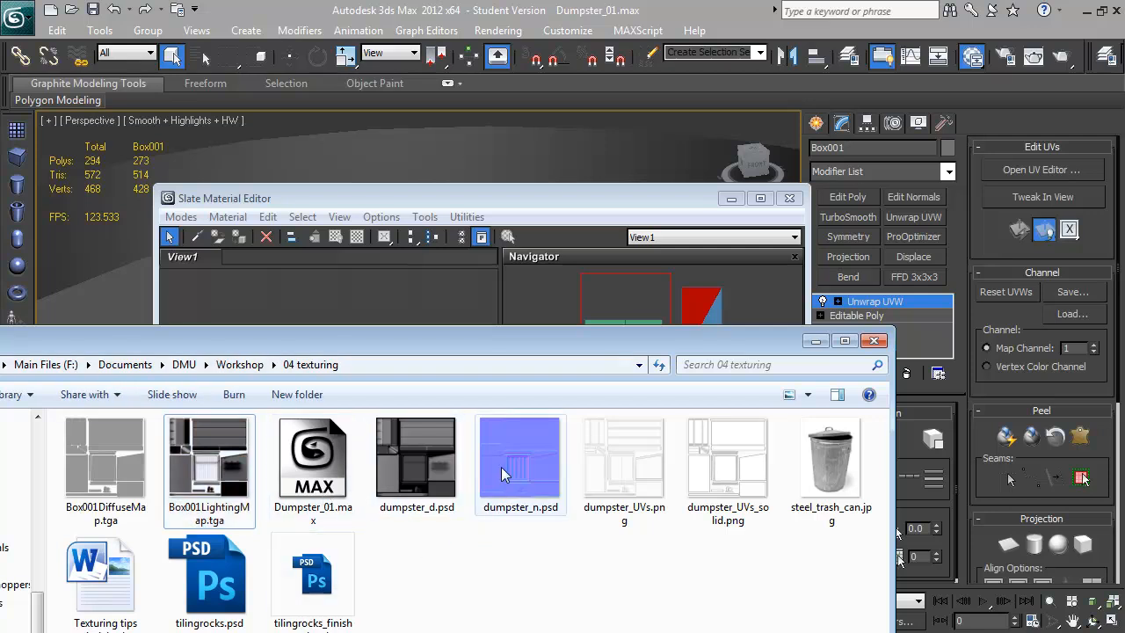
left_click_drag(433, 464, 217, 302)
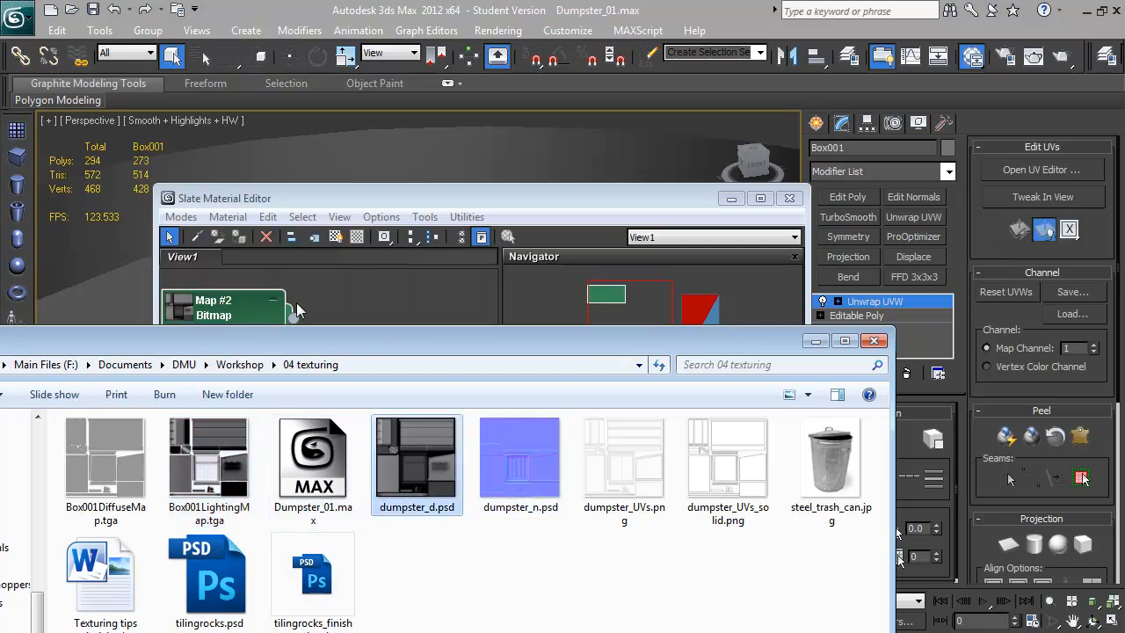
left_click_drag(378, 398, 275, 410)
left_click_drag(195, 337, 450, 398)
left_click(411, 236)
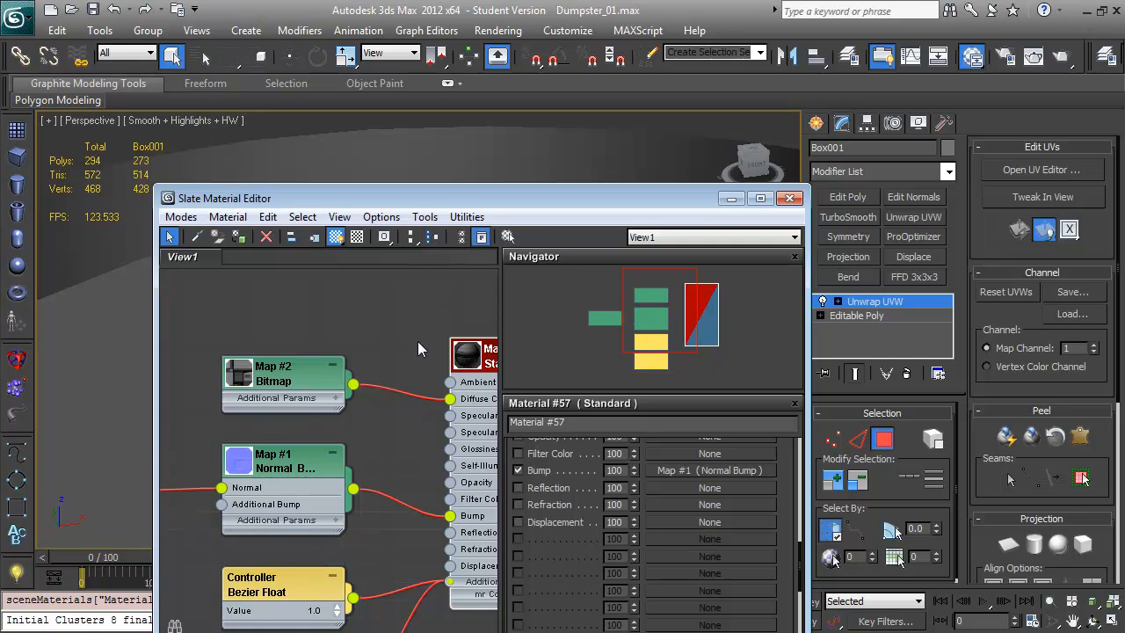
Close the Slate Material Editor and inspect the dumpster's shading up close in the perspective viewport
left_click_drag(696, 204, 13, 192)
left_click(111, 186)
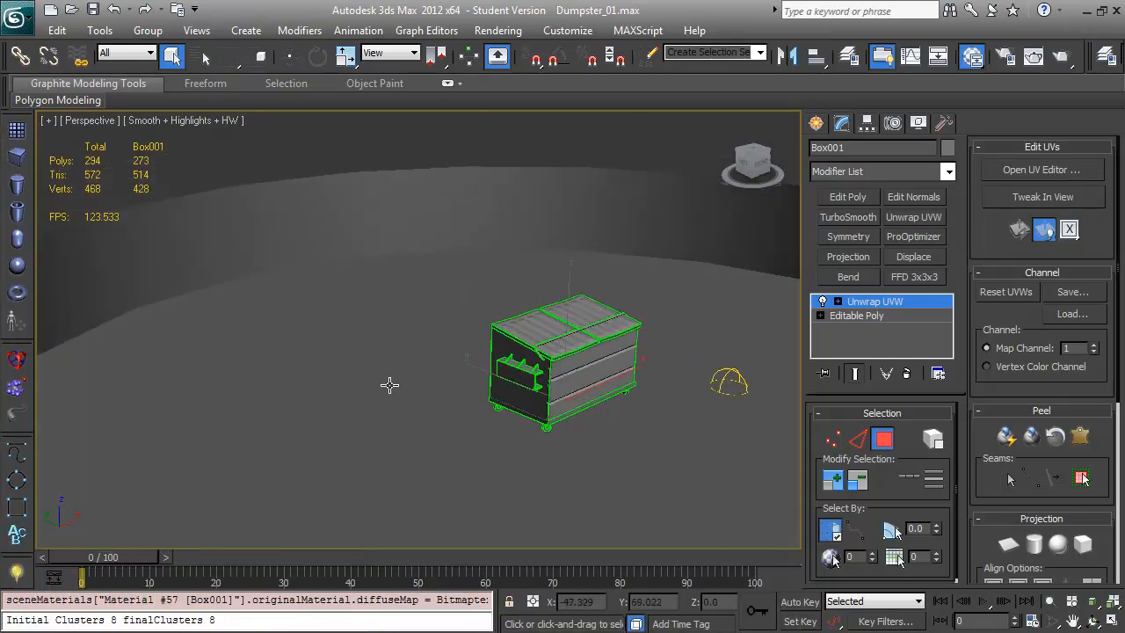
scroll(389, 454, "up", 5)
scroll(484, 376, "up", 2)
scroll(563, 368, "down", 5)
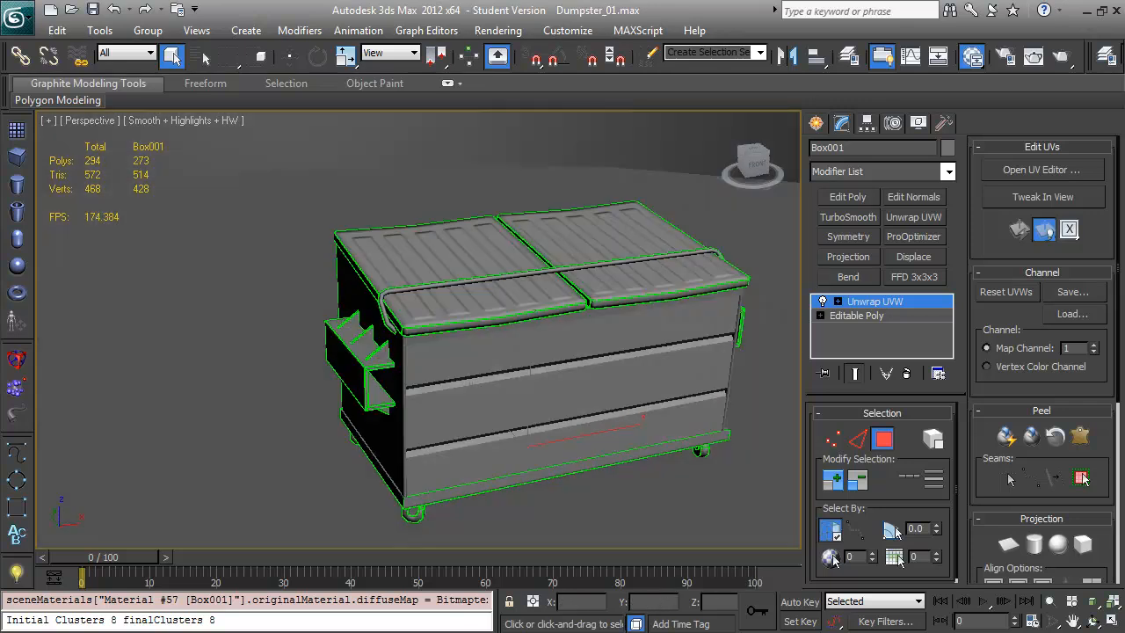
Assign Material #57 to the selected dumpster in the Slate Material Editor and move the editor clear of the viewport
key("m")
right_click(195, 327)
left_click(264, 373)
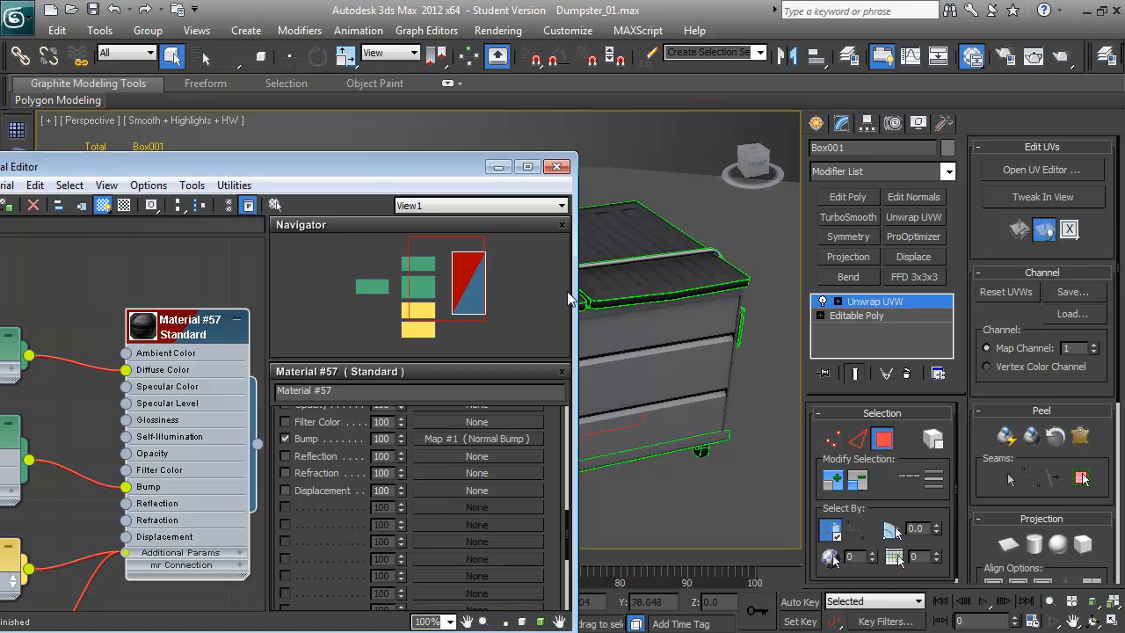
left_click_drag(445, 167, 0, 143)
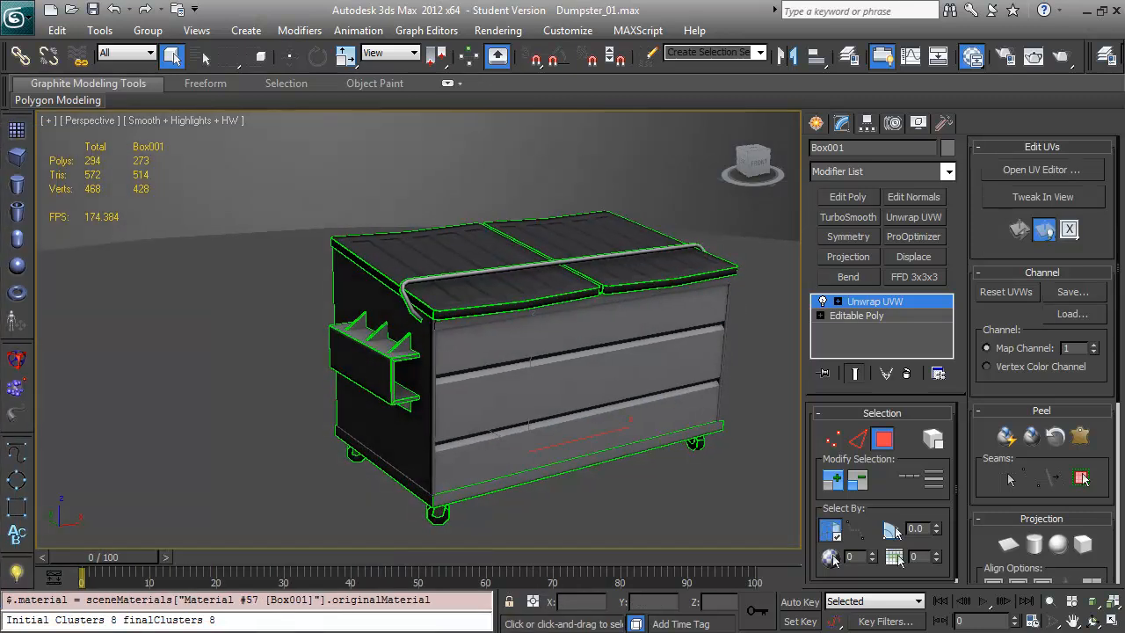
key("shift+z")
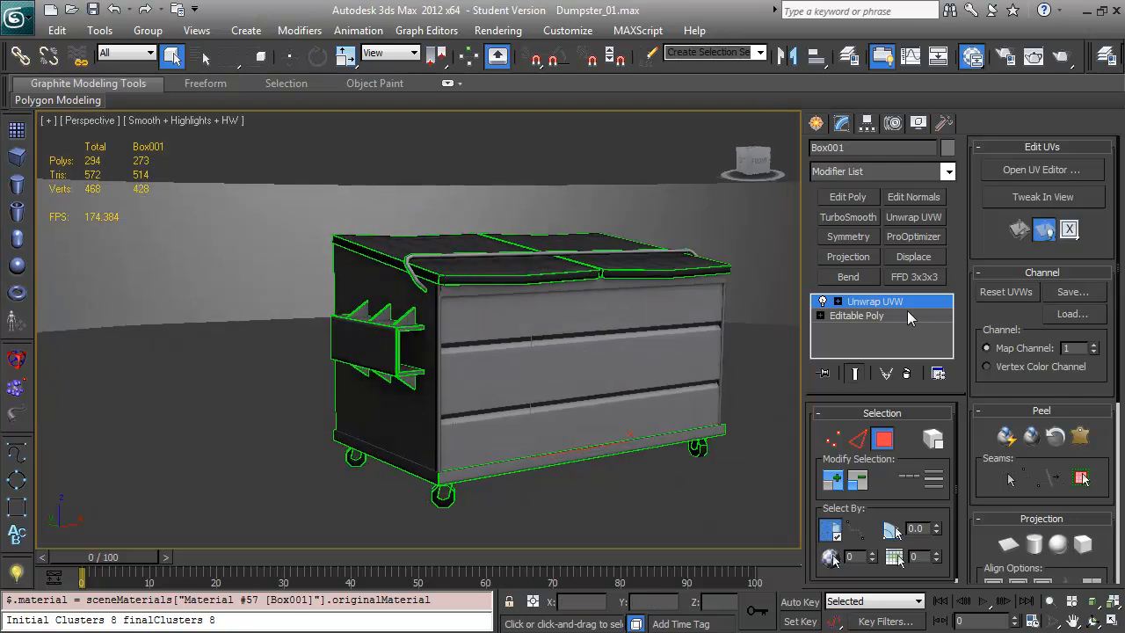
Collapse the dumpster's Unwrap UVW modifier into the Editable Poly and show the standard primitives creation tools
right_click(884, 303)
left_click(894, 427)
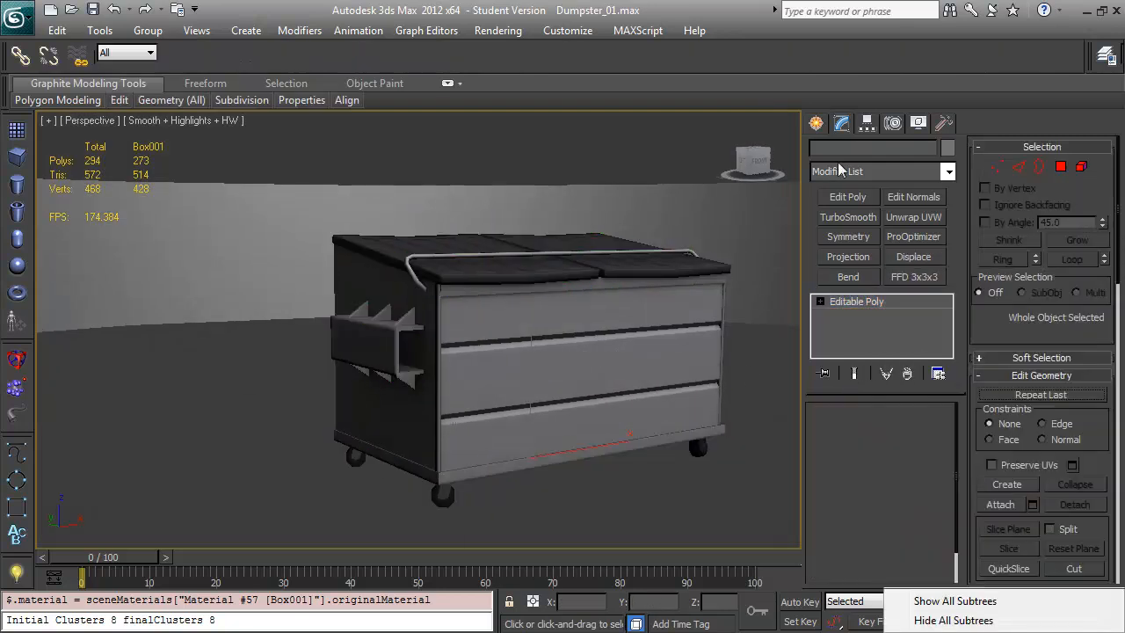
left_click(817, 124)
Examine the textured dumpster from several sides, checking the baked shading around the lids, side brackets and front panels
left_click_drag(466, 374, 420, 344)
scroll(410, 375, "up", 5)
left_click_drag(603, 277, 459, 269)
left_click_drag(618, 233, 489, 327)
left_click_drag(445, 314, 620, 352)
left_click_drag(420, 283, 627, 287)
scroll(614, 290, "down", 5)
left_click_drag(547, 304, 483, 312)
scroll(448, 306, "up", 5)
left_click_drag(283, 239, 565, 327)
scroll(497, 320, "down", 5)
scroll(529, 325, "up", 5)
left_click_drag(466, 236, 472, 267)
left_click_drag(478, 375, 528, 297)
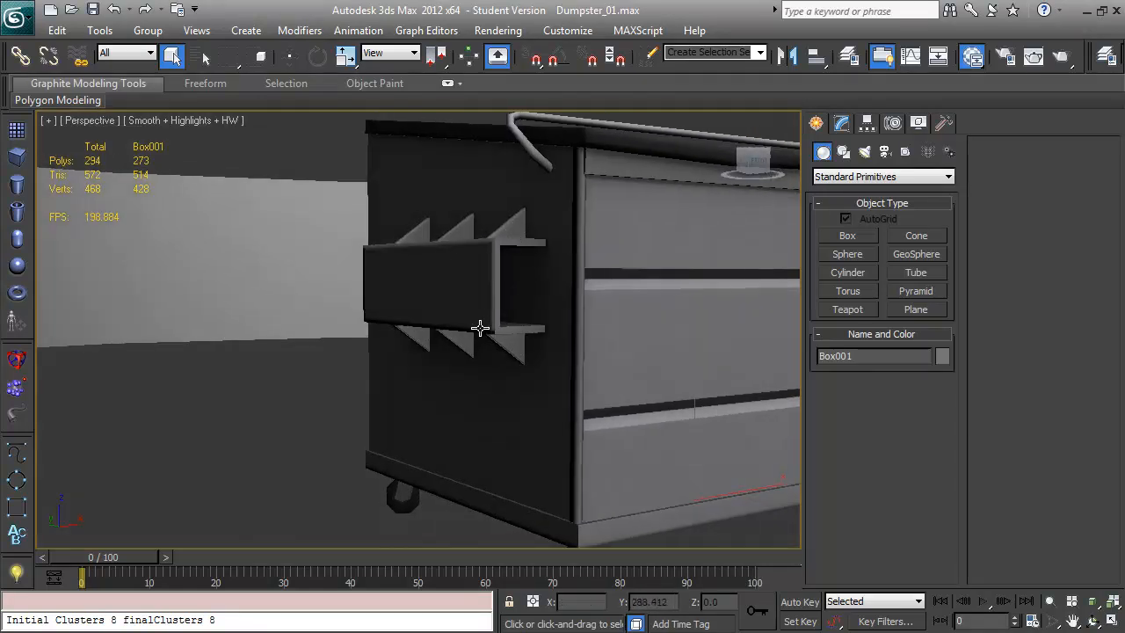
left_click_drag(509, 353, 452, 338)
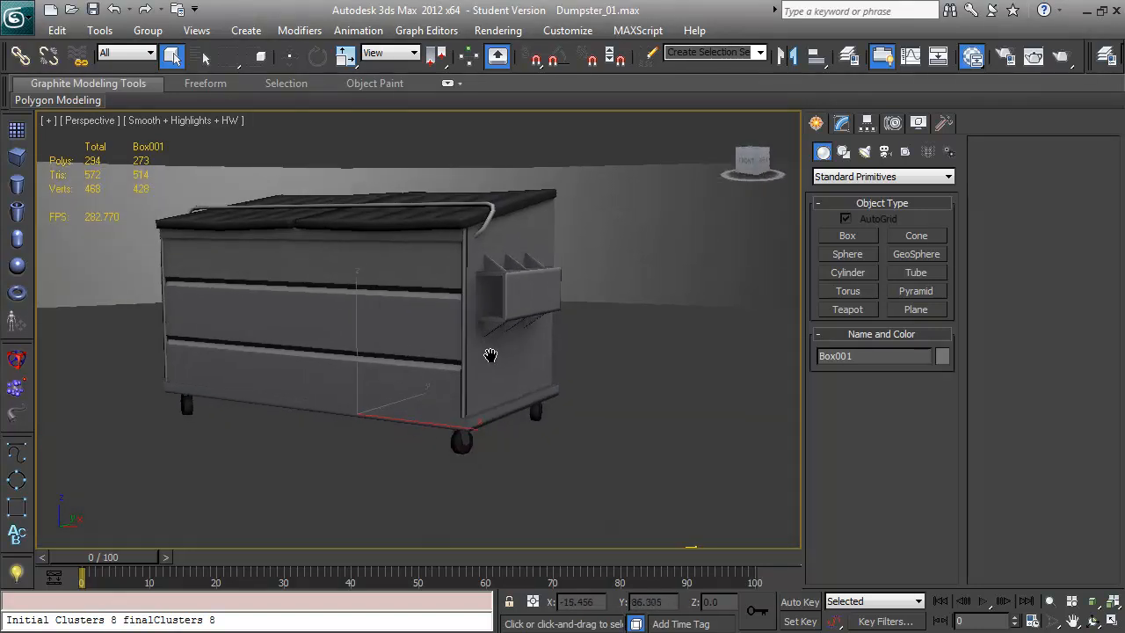
scroll(492, 351, "up", 4)
scroll(491, 328, "down", 5)
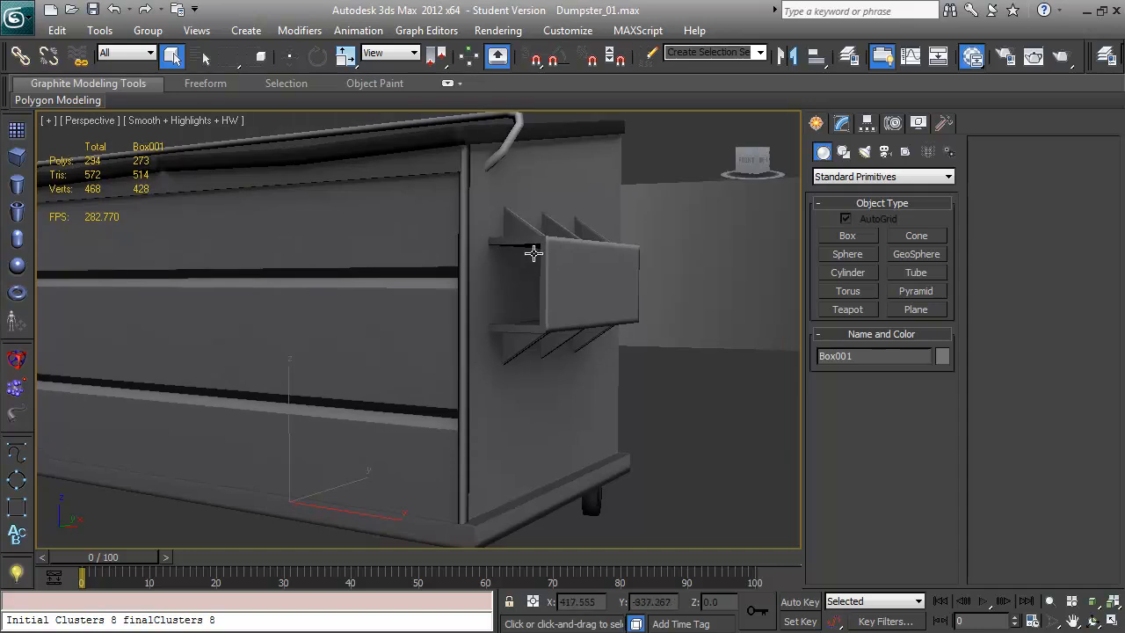
left_click_drag(496, 320, 467, 351)
scroll(449, 356, "up", 3)
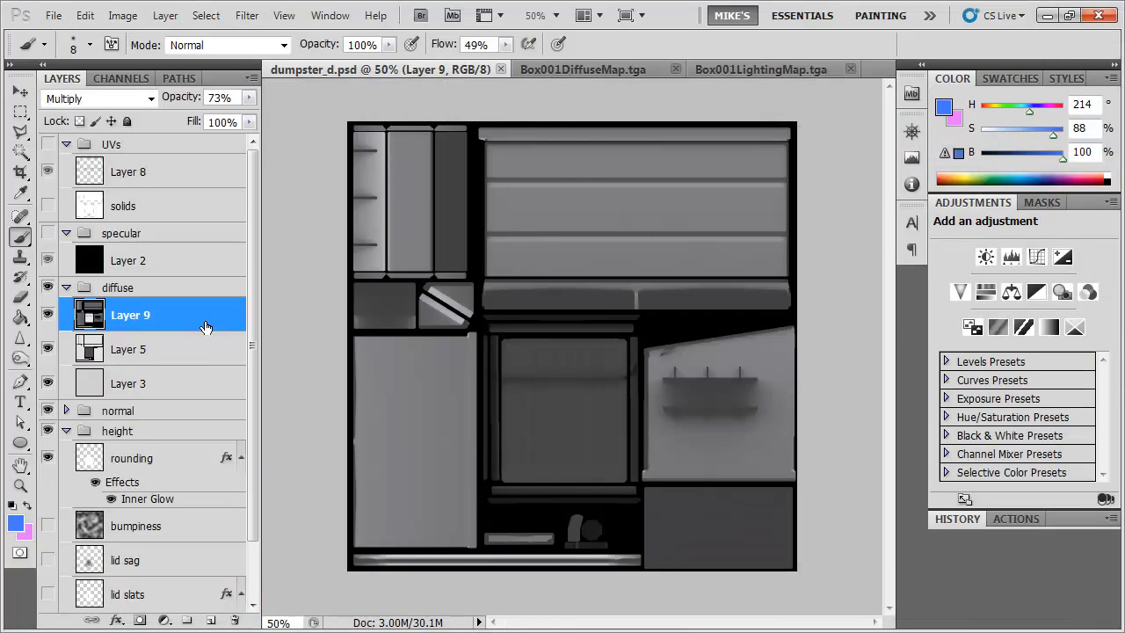
Switch to the Opera browser, review the RustScratches and RustLeak reference textures, and minimize the browser
scroll(257, 303, "down", 1)
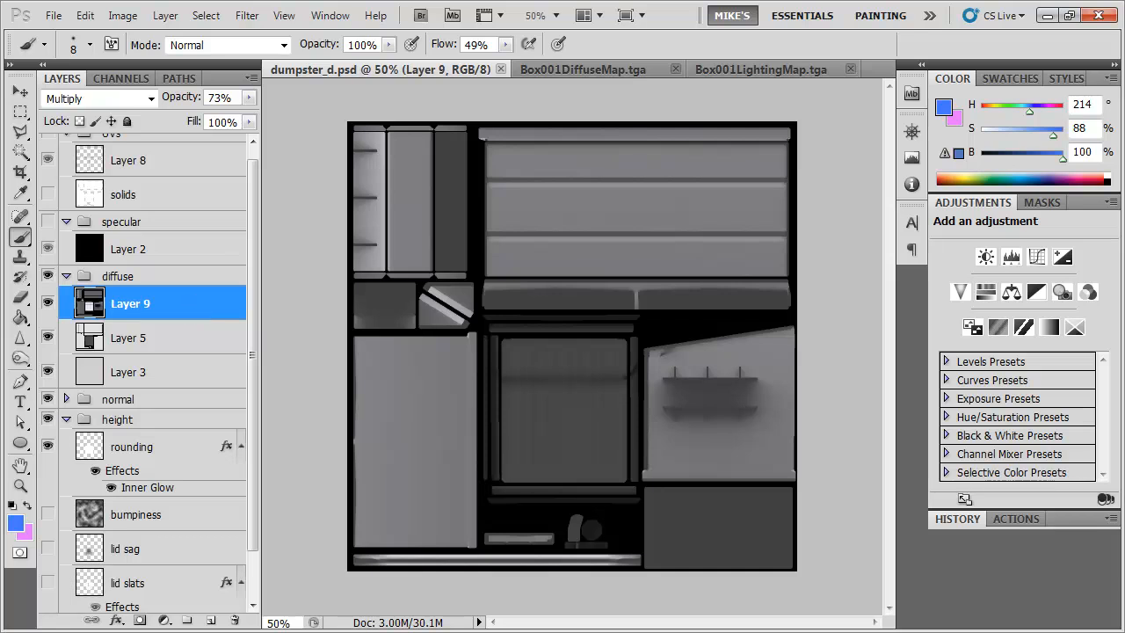
key("alt+Tab")
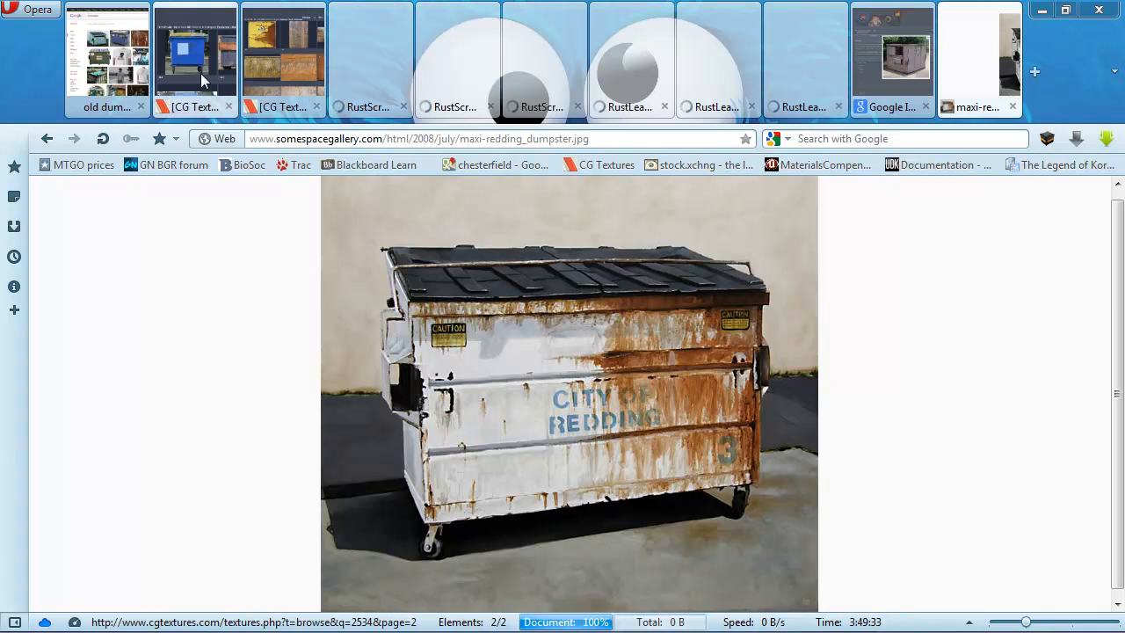
left_click(376, 57)
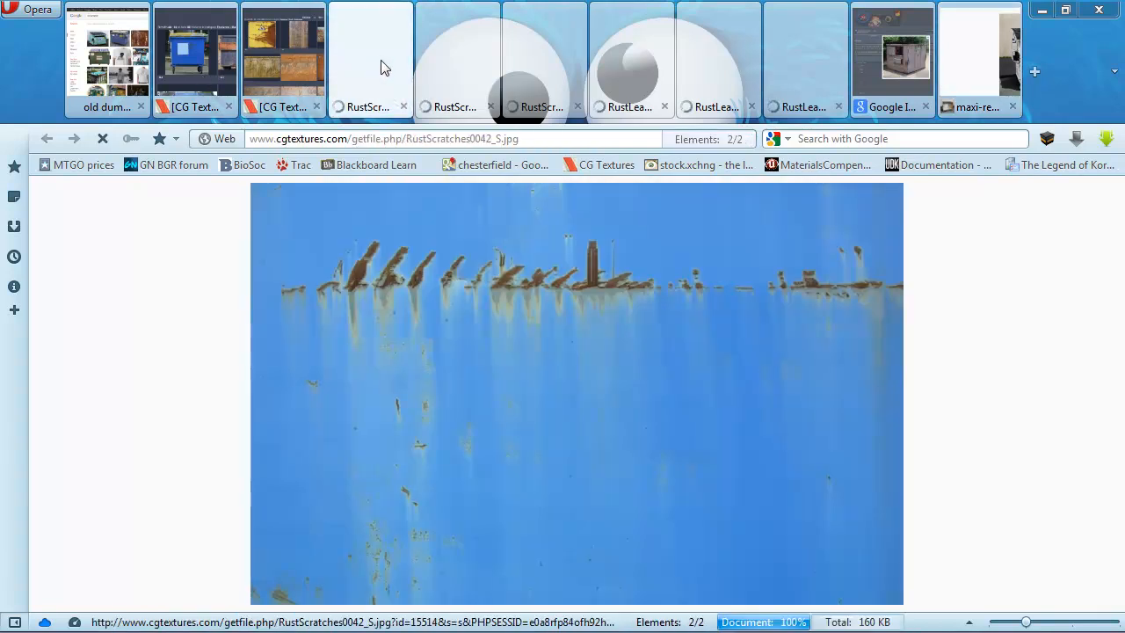
left_click(477, 60)
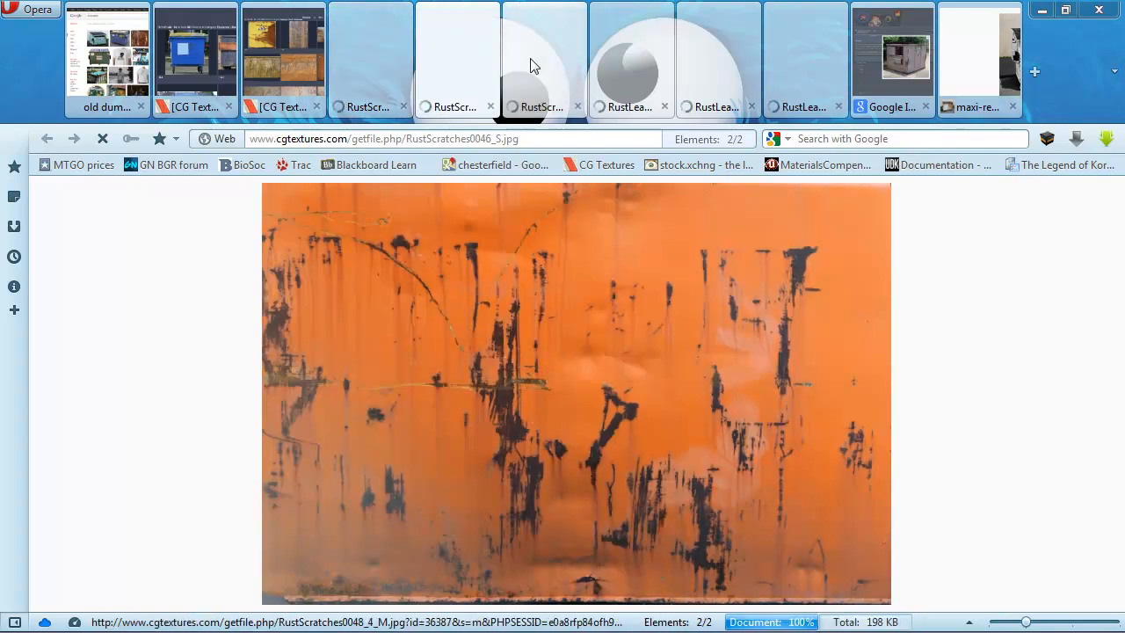
left_click(531, 65)
left_click(602, 51)
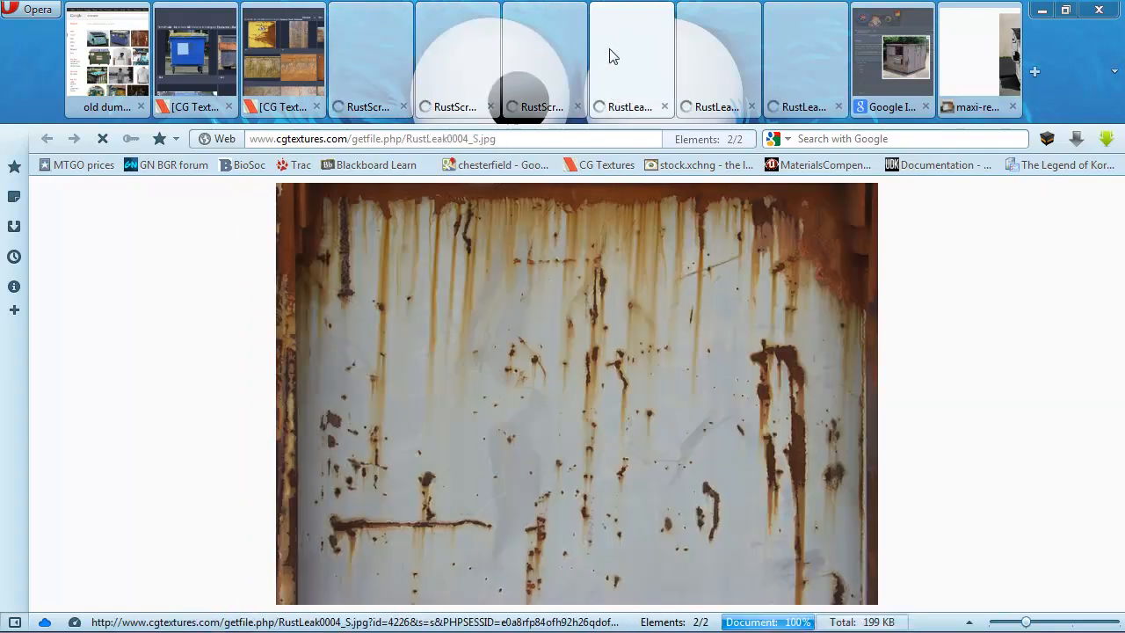
left_click(713, 66)
left_click(789, 58)
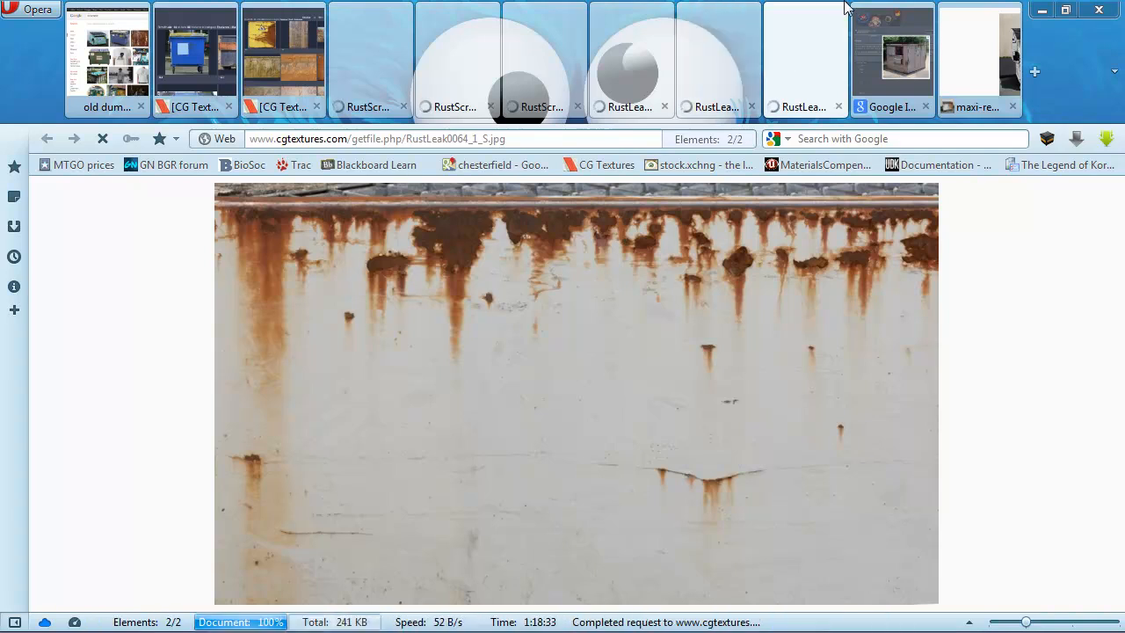
left_click(1041, 10)
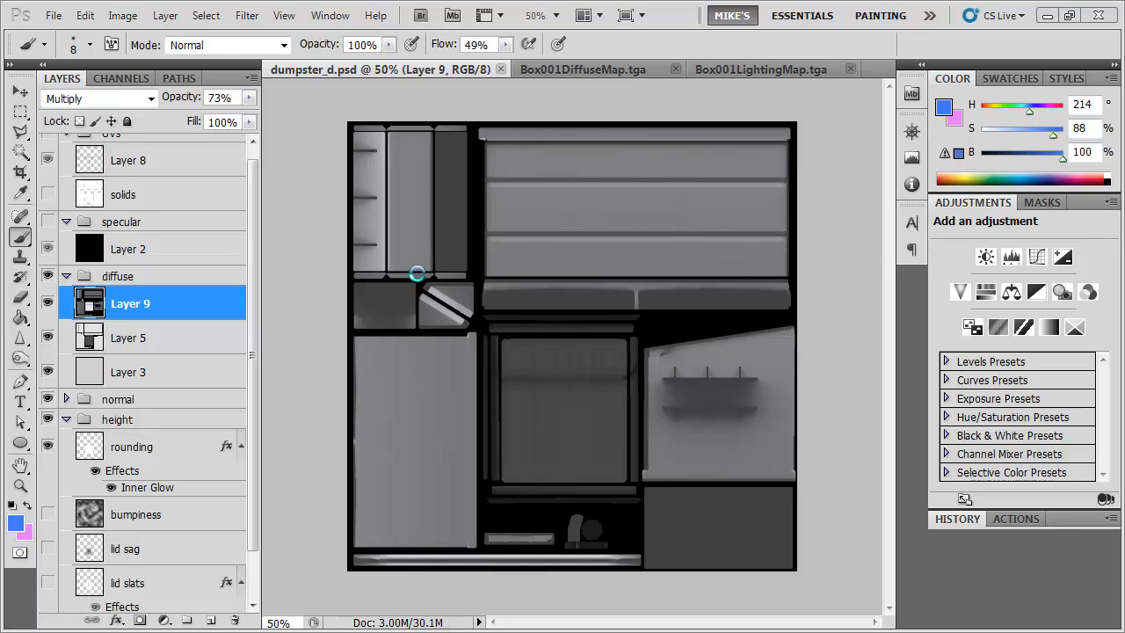
left_click(165, 344)
left_click(168, 303)
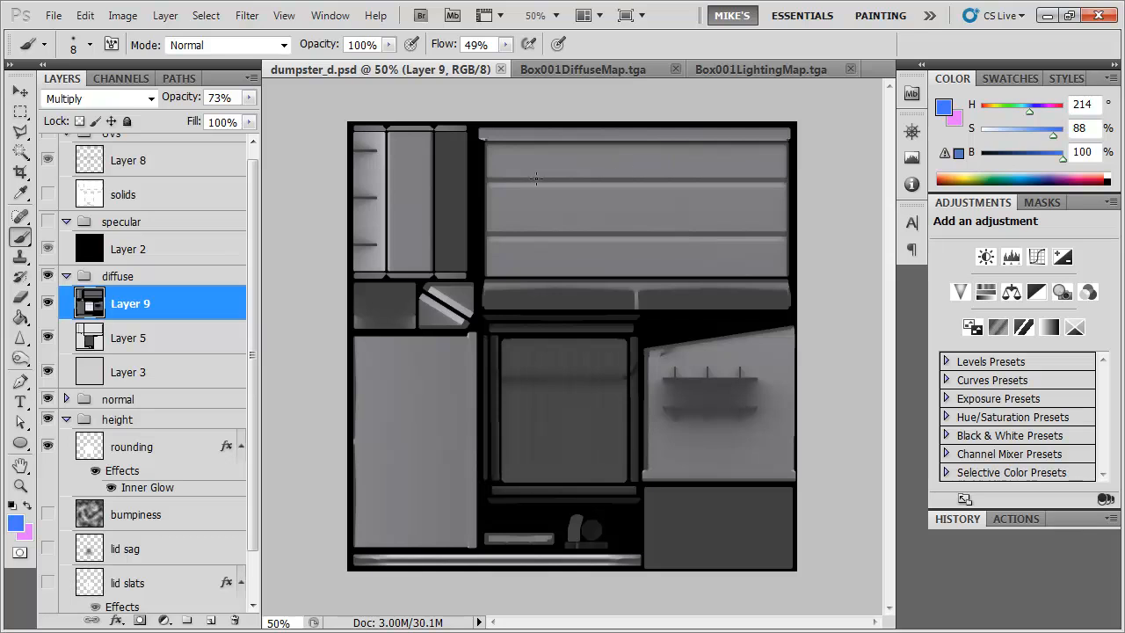
key("alt+Tab")
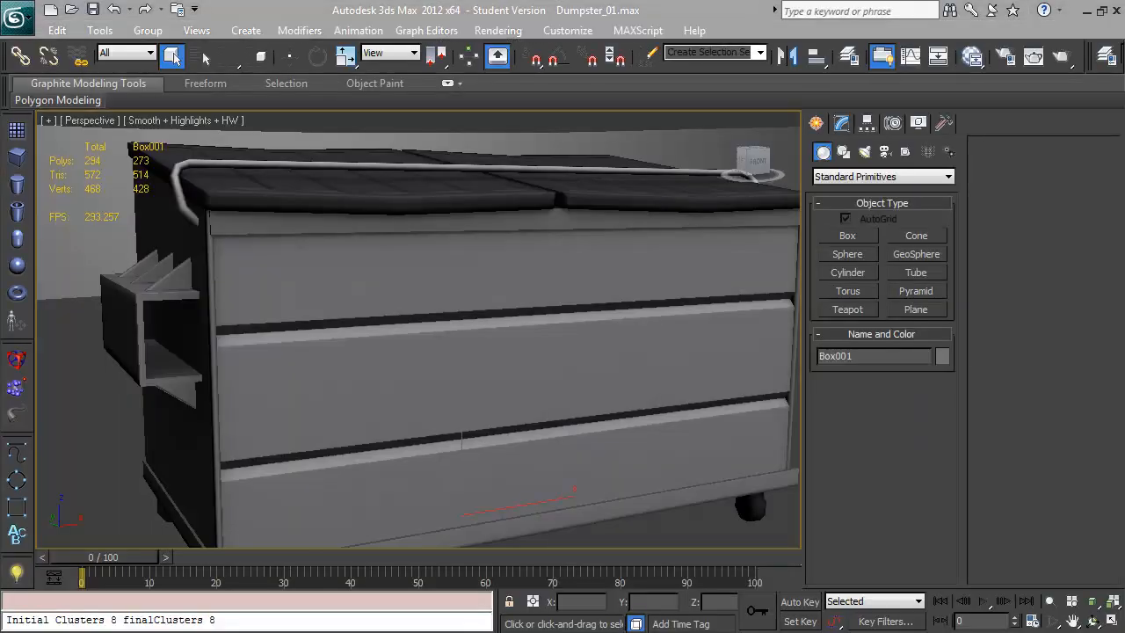
key("alt+Tab")
Load the solids layer's shapes as a selection and subtract the central lid pieces, the wheel parts and the long bottom strip
left_click(144, 348)
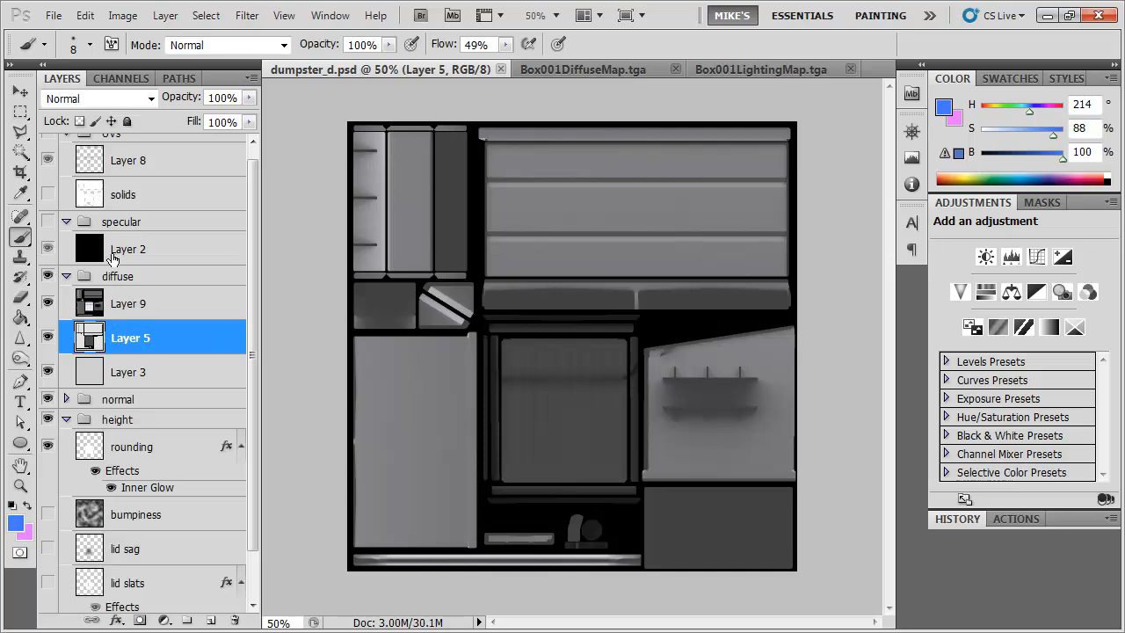
left_click(89, 198, "ctrl")
key("m")
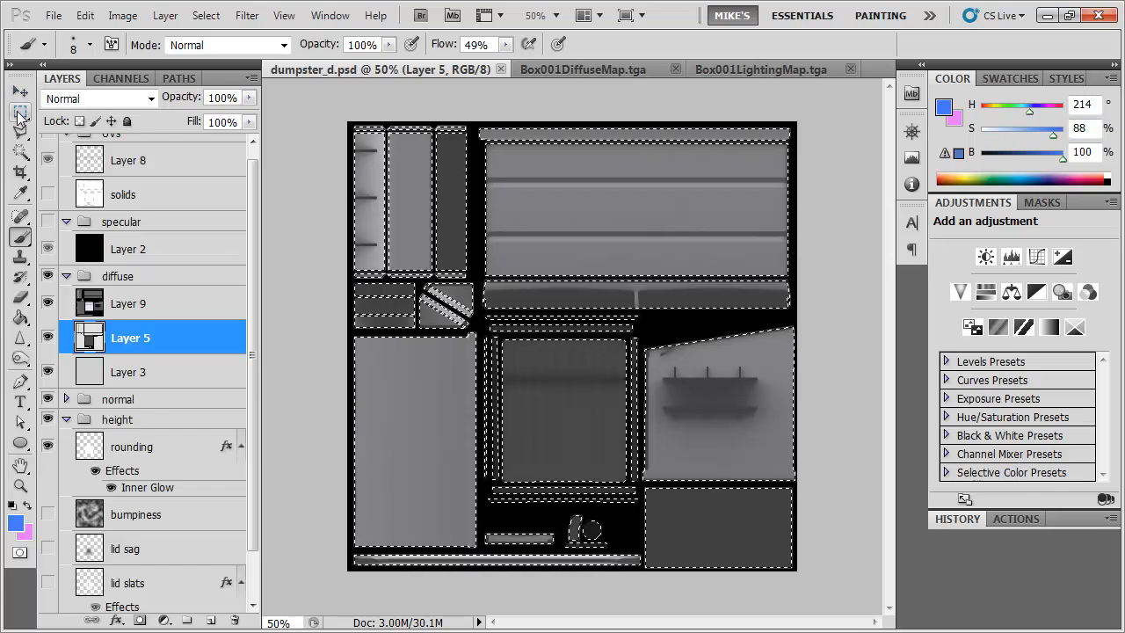
key("alt")
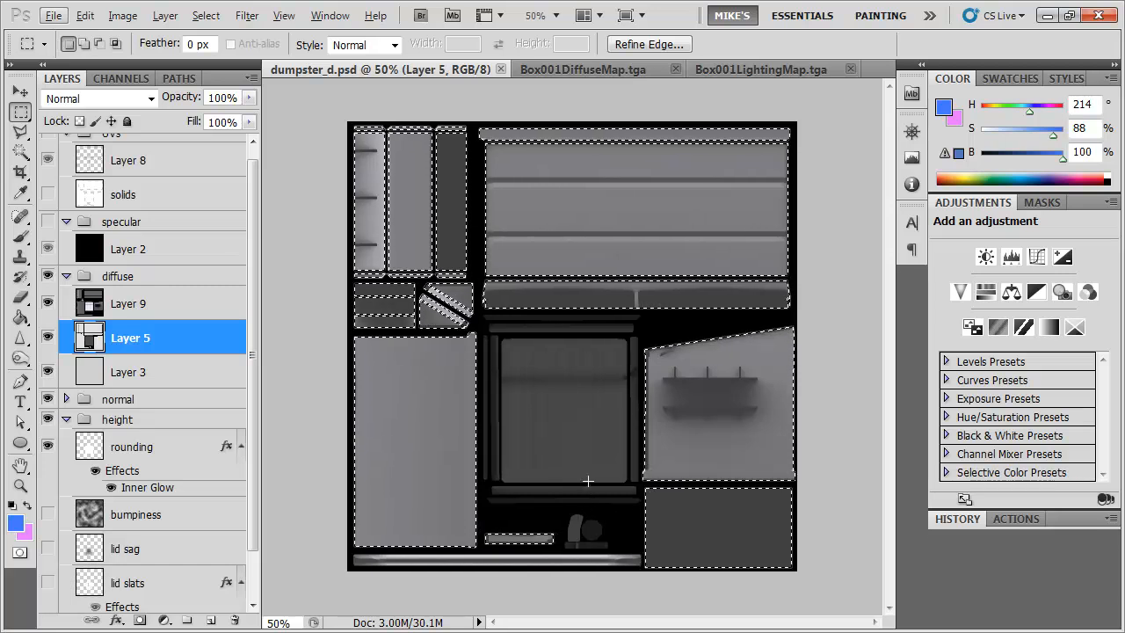
Add a Levels adjustment above Layer 9 masked to the selection, with midtone 0.93, input white 159 and output black 8
left_click(170, 305)
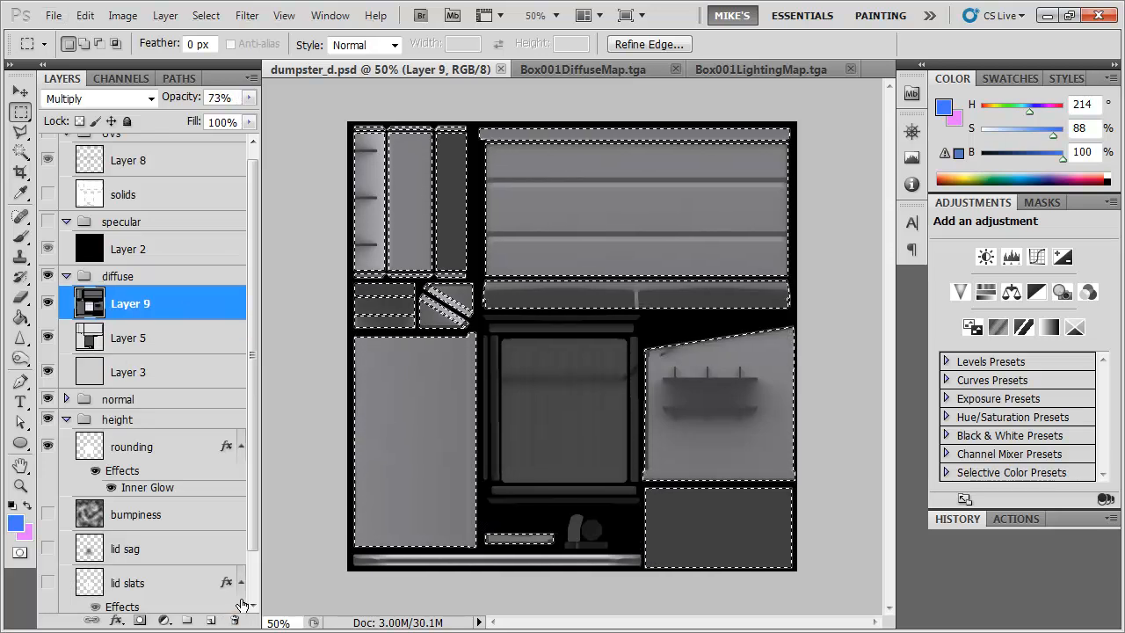
left_click(1010, 256)
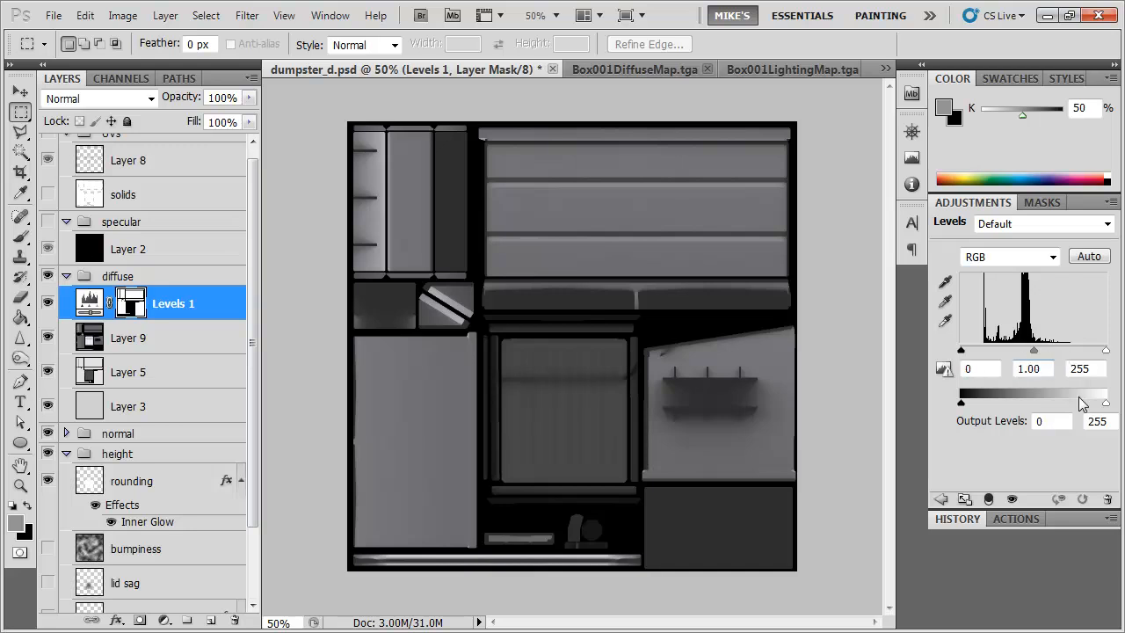
left_click_drag(961, 402, 918, 410)
left_click_drag(962, 351, 967, 362)
left_click_drag(1106, 352, 1010, 354)
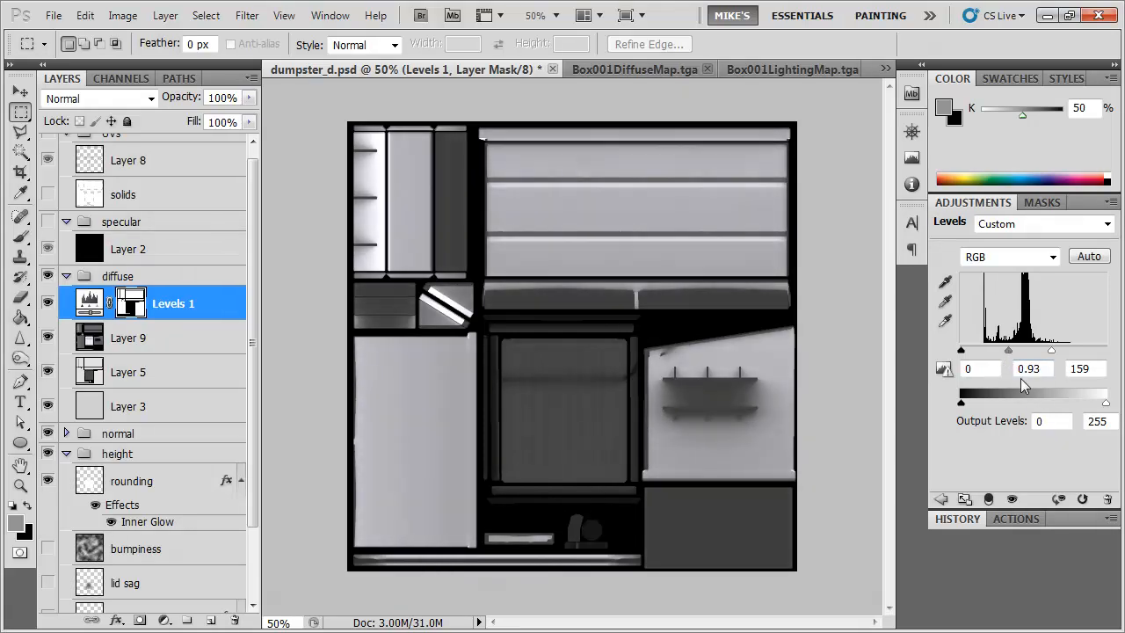
left_click_drag(961, 402, 967, 402)
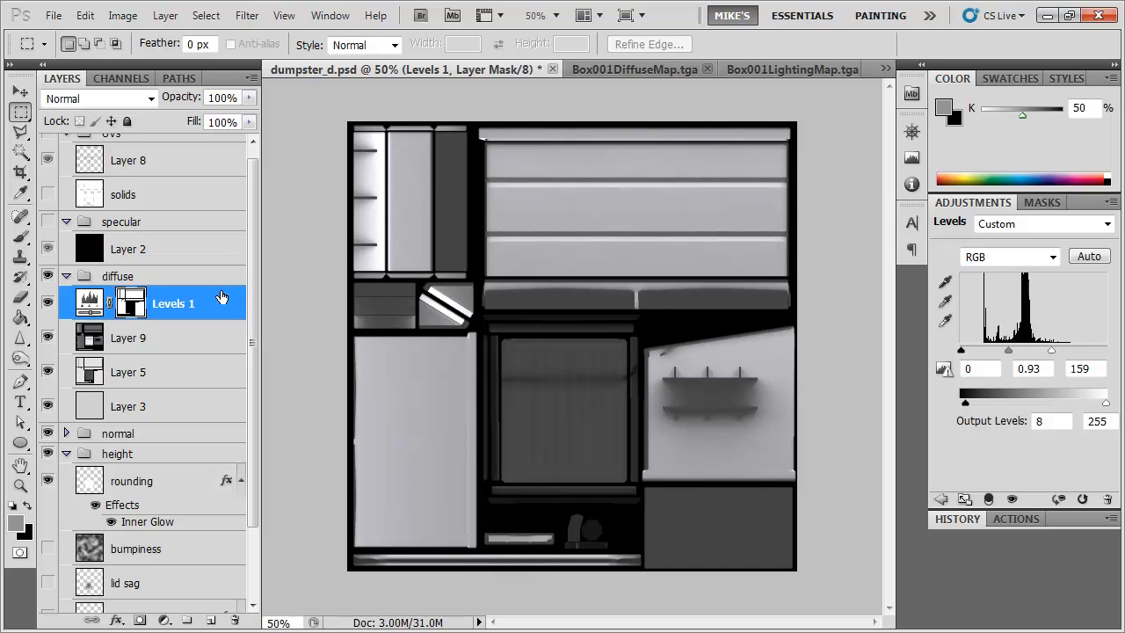
Save dumpster_d.psd and check the updated texture on the dumpster in 3ds Max before returning to Photoshop
key("ctrl+s")
key("alt+Tab")
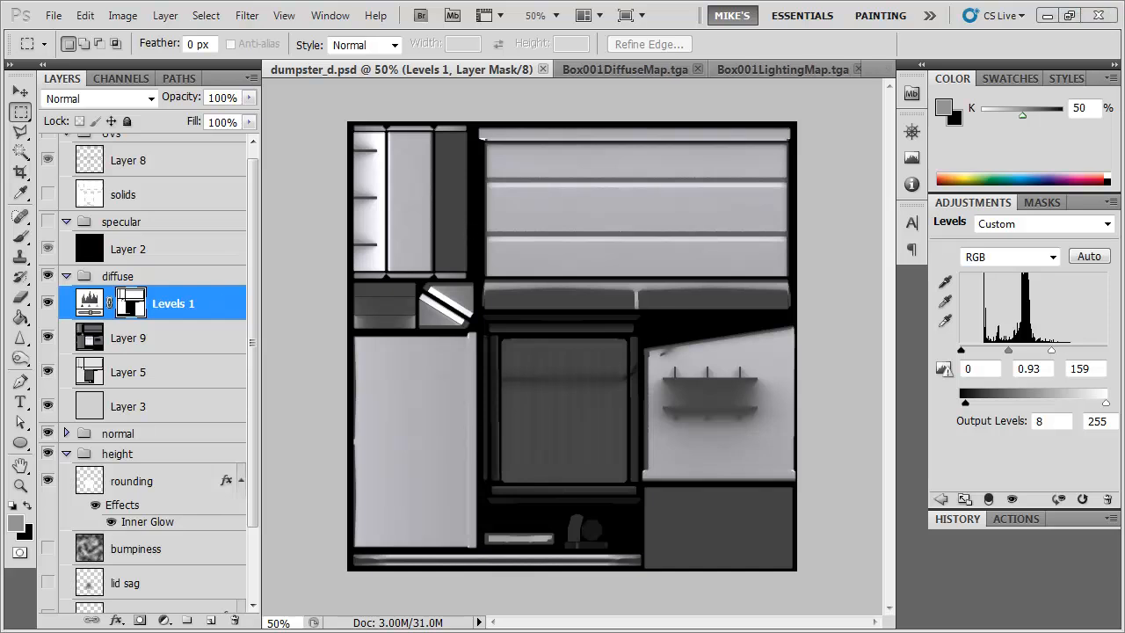
scroll(525, 393, "down", 3)
left_click_drag(505, 413, 148, 388)
scroll(542, 414, "down", 2)
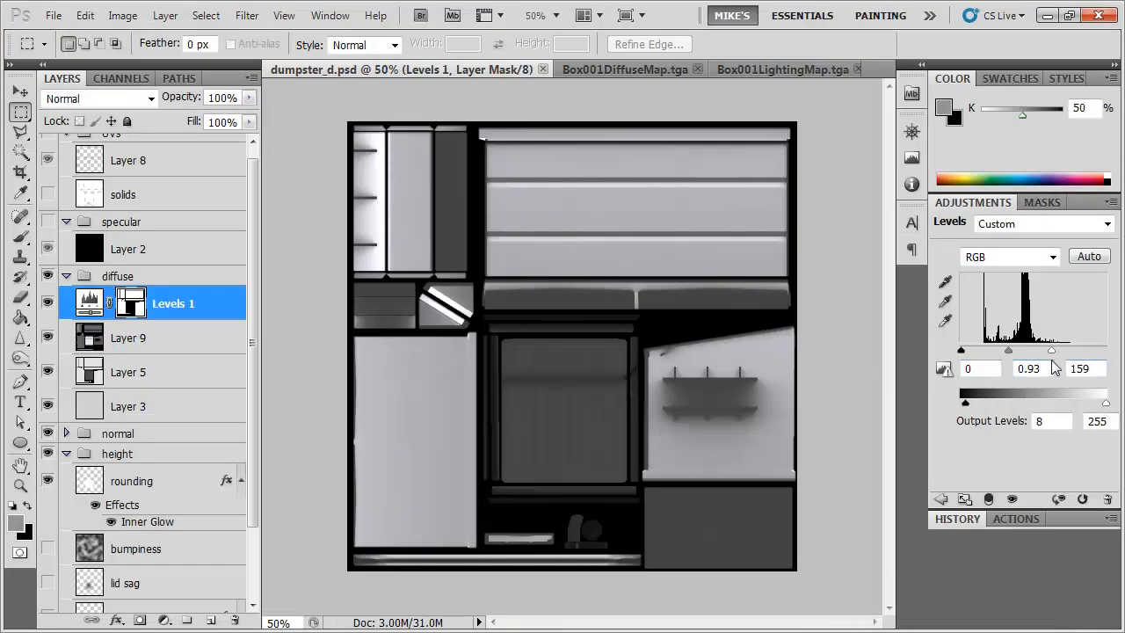
left_click_drag(1051, 351, 1040, 350)
double_click(216, 307)
left_click_drag(369, 132, 559, 116)
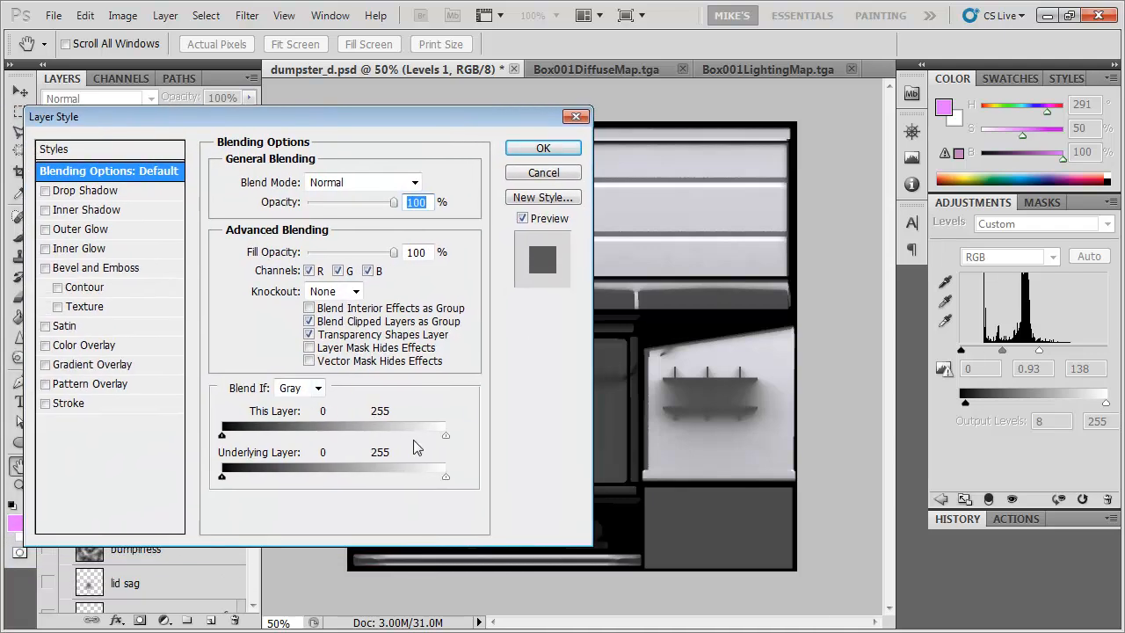
left_click_drag(381, 119, 158, 128)
left_click_drag(227, 446, 194, 447)
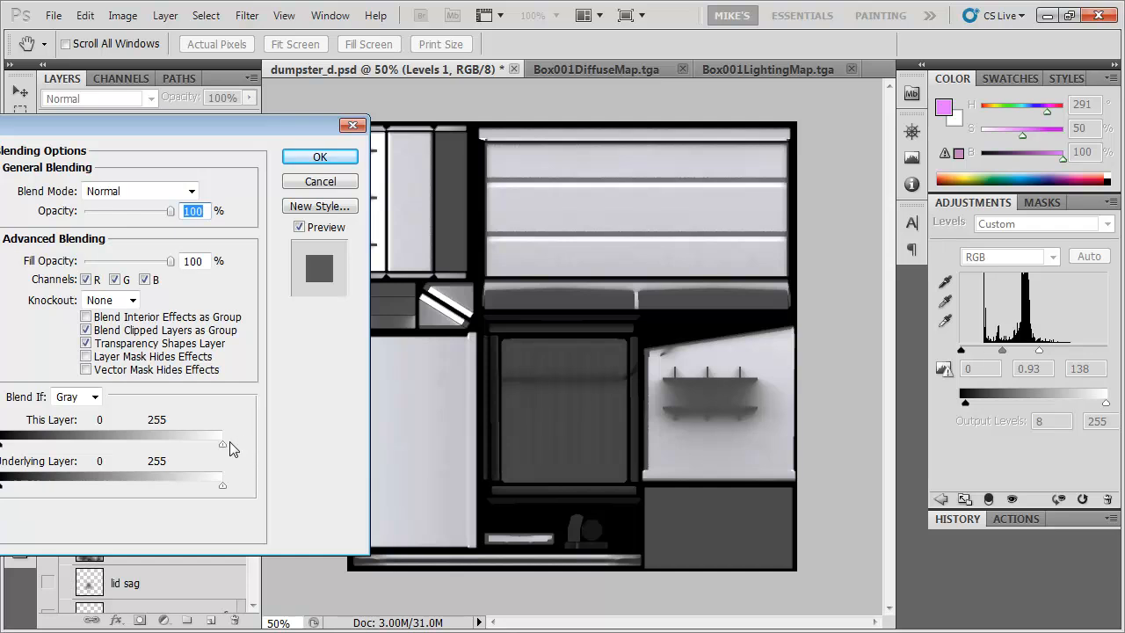
mouse_move(222, 443)
left_mouse_down()
mouse_move(166, 439)
mouse_move(221, 452)
mouse_move(189, 438)
mouse_move(244, 444)
left_mouse_up()
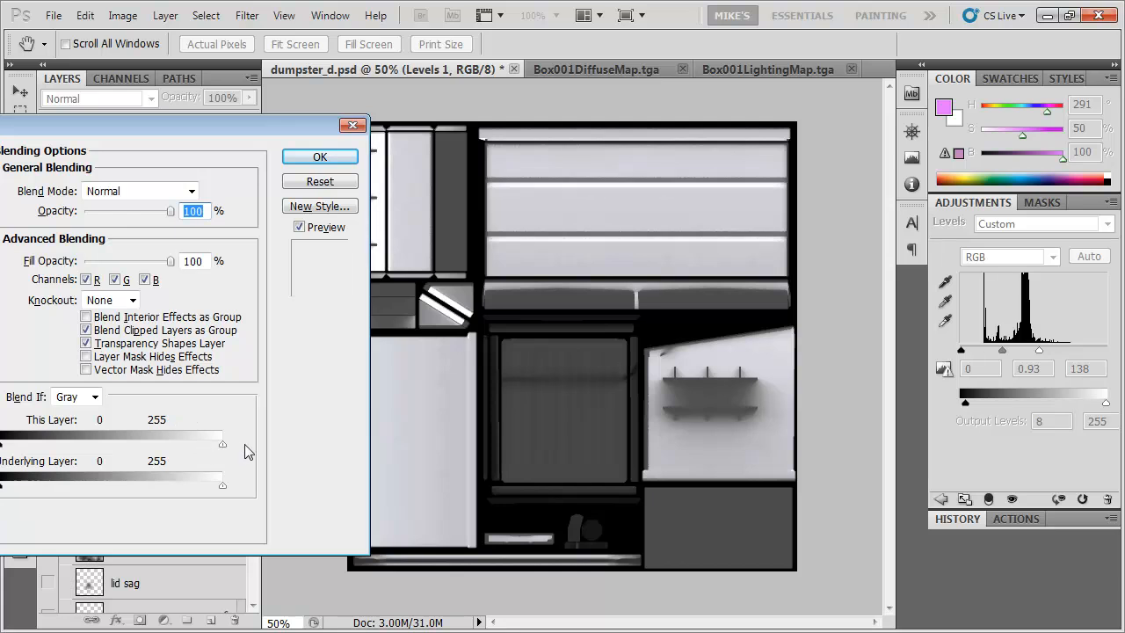
left_click(333, 185)
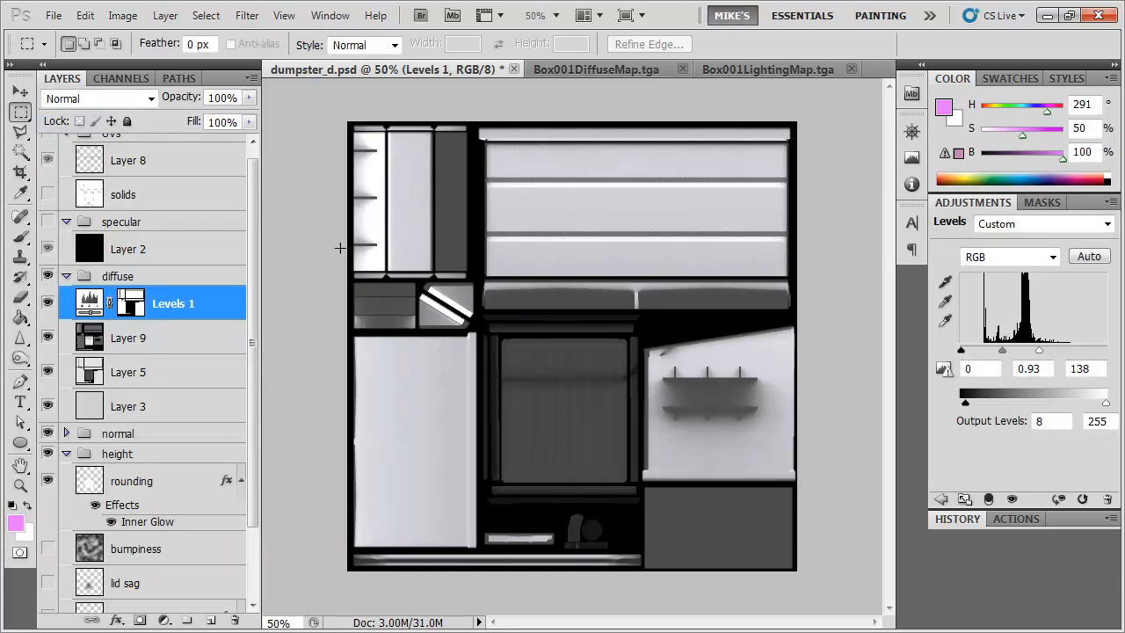
Set the Levels 1 adjustment to input white 134, midtone 1.41 and output black 29, and save the texture
left_click_drag(1038, 354, 1040, 354)
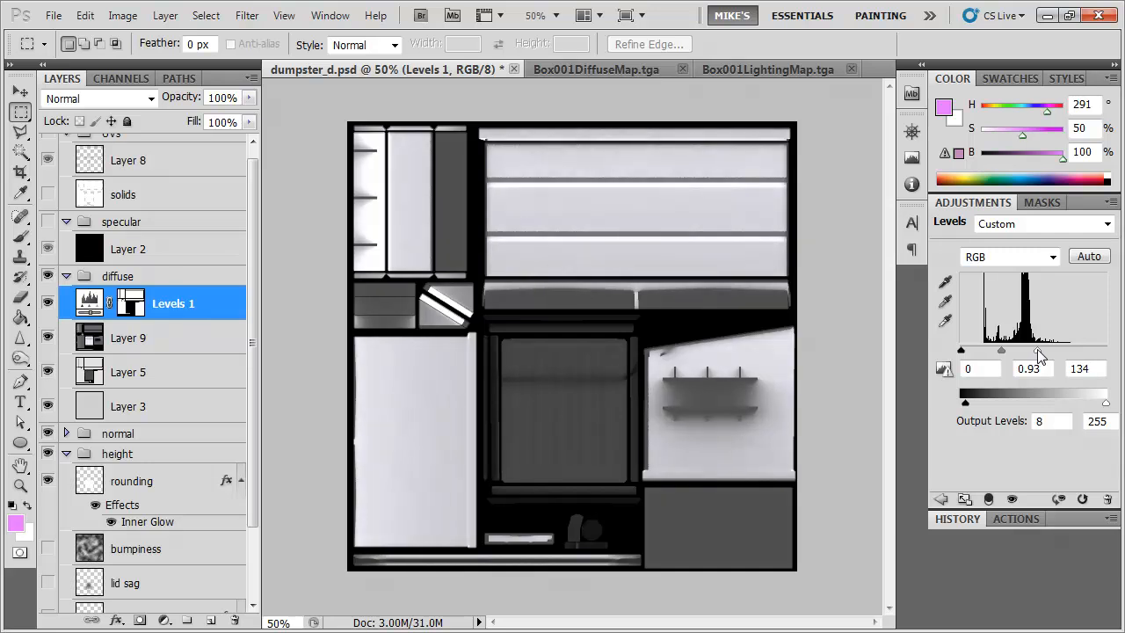
left_click_drag(966, 404, 984, 404)
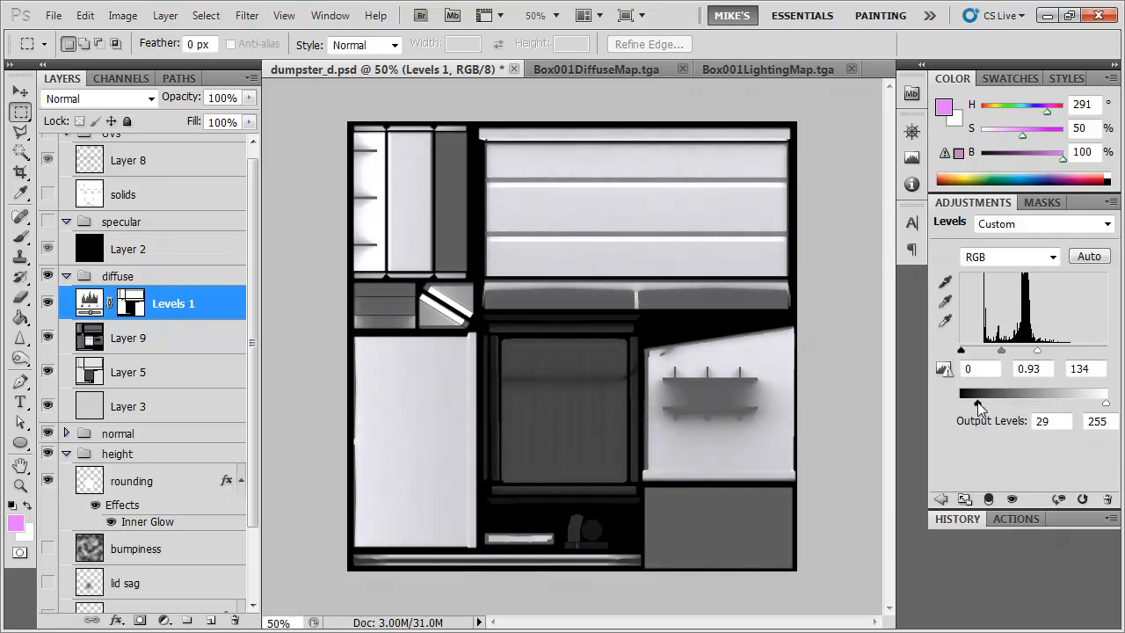
mouse_move(1002, 354)
left_mouse_down()
mouse_move(1012, 354)
mouse_move(990, 354)
left_mouse_up()
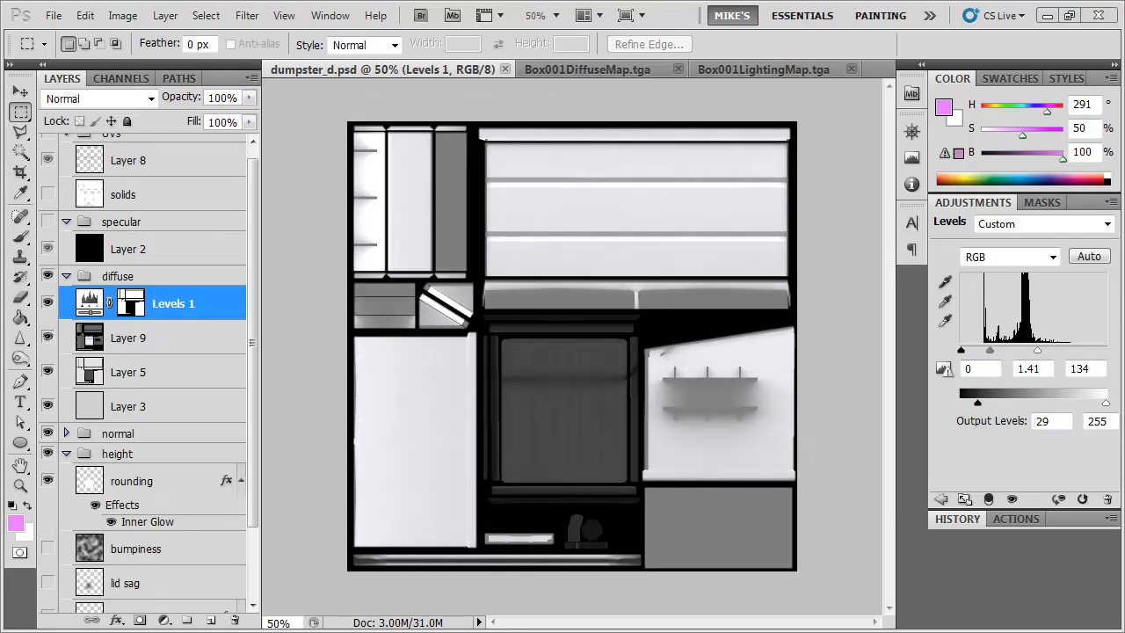
Inspect the lightened texture on the dumpster in 3ds Max with the face selection cleared and edged faces off, and return to Photoshop
key("alt+Tab")
left_click_drag(544, 394, 318, 397)
left_click_drag(415, 360, 367, 348)
left_click(283, 310)
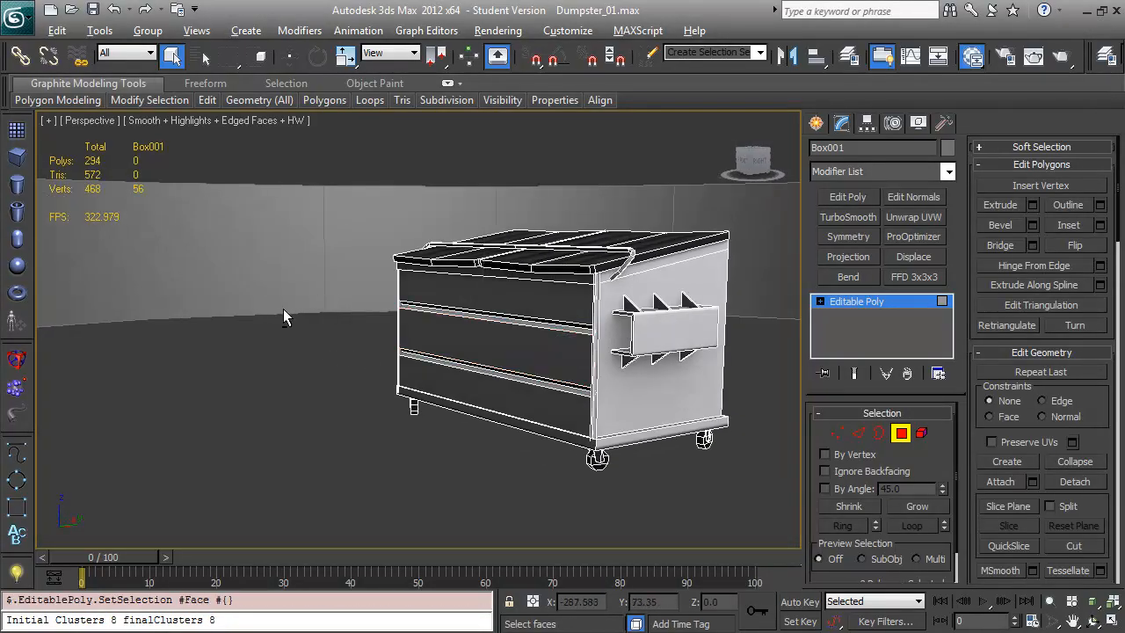
key("F4")
left_click_drag(417, 320, 183, 318)
key("alt+Tab")
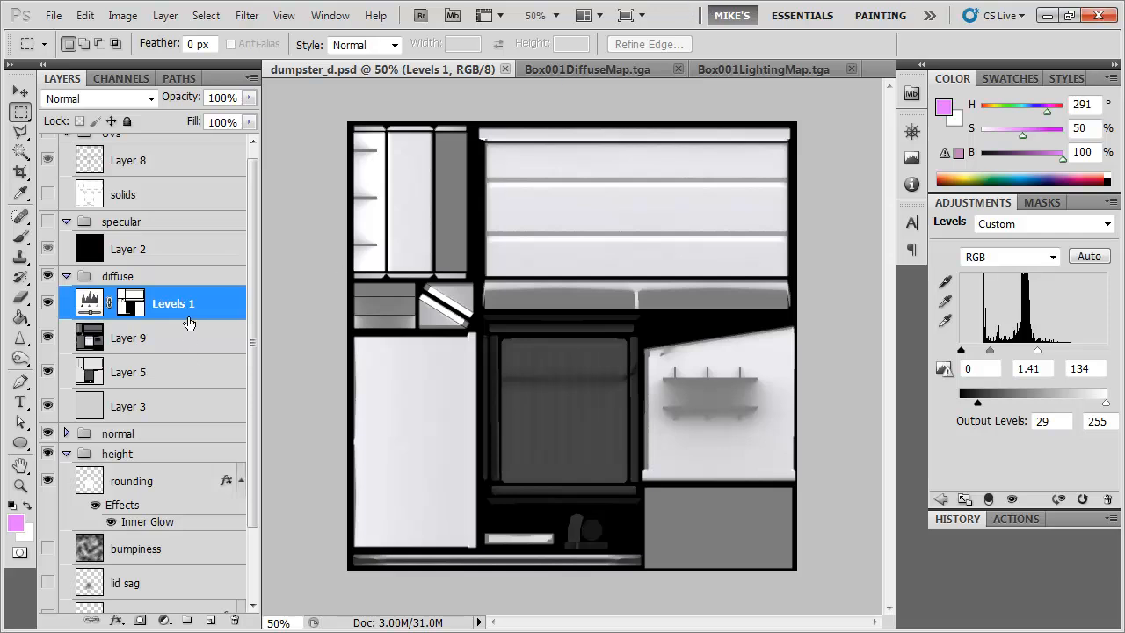
Paste the rusty metal photo as a new layer above Levels 1, place it over the upper half of the texture, and blend it with Multiply
key("ctrl+v")
key("ctrl+t")
left_click_drag(649, 350, 620, 266)
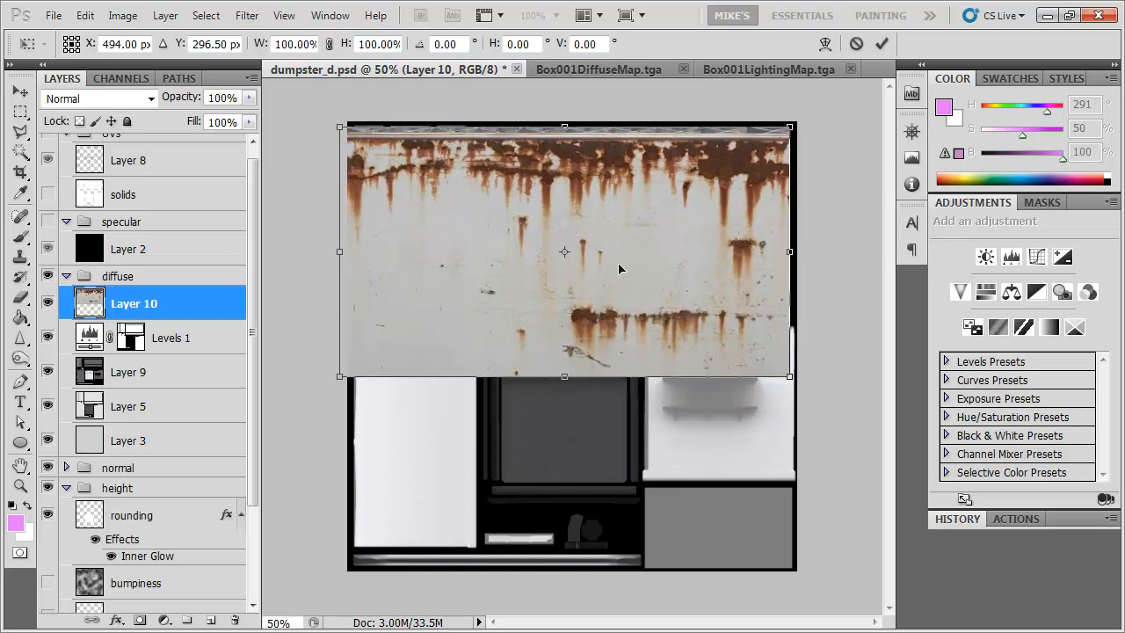
key("Return")
left_click(148, 98)
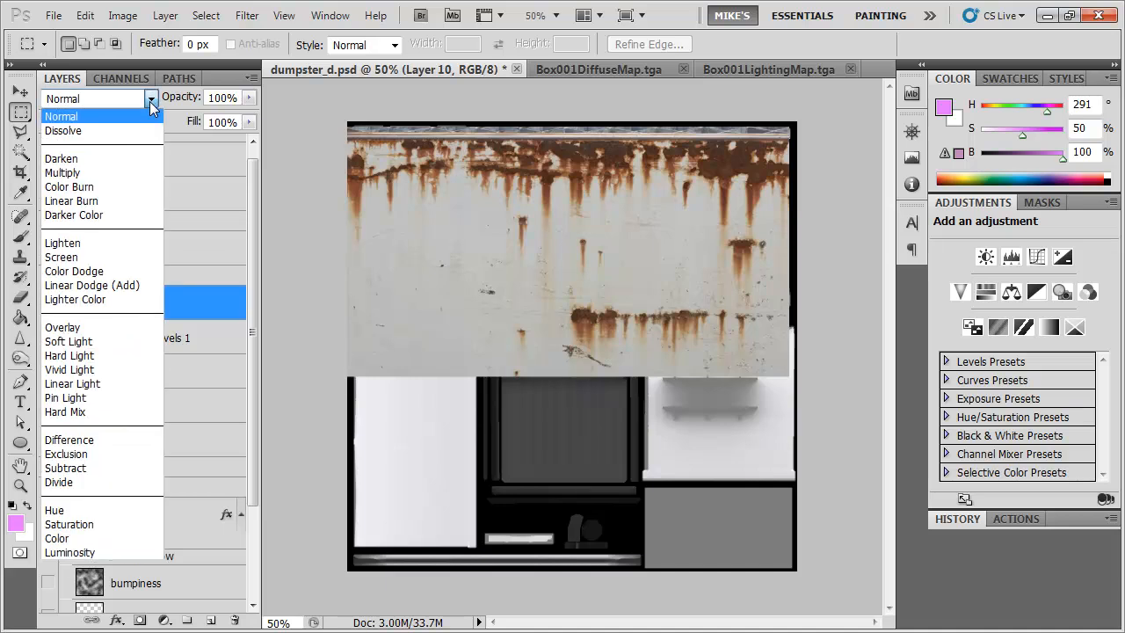
left_click(63, 178)
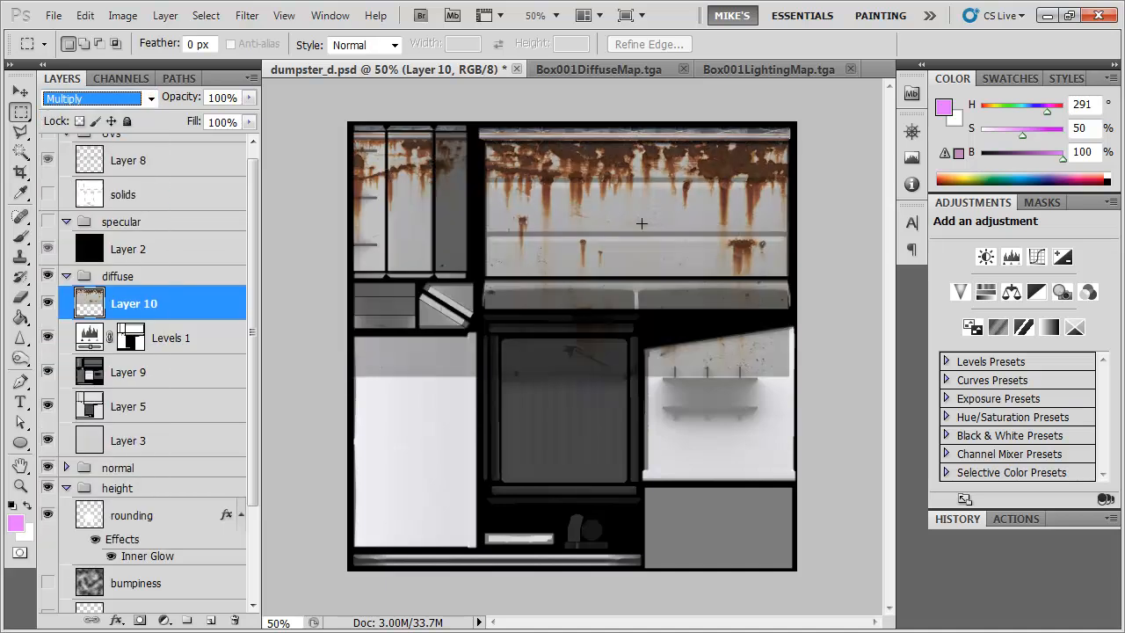
Add a layer mask to Layer 10 that limits the rust to the large ribbed panel area in the texture's upper right
left_click_drag(305, 101, 464, 411)
key("ctrl+d")
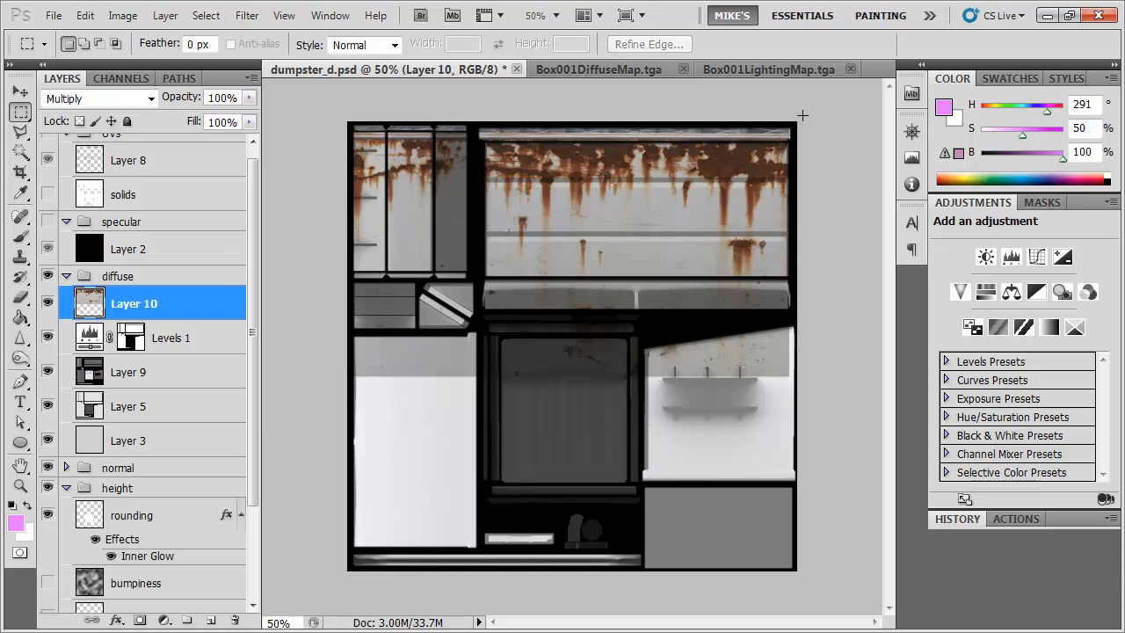
left_click_drag(517, 292, 477, 309)
left_click(140, 619)
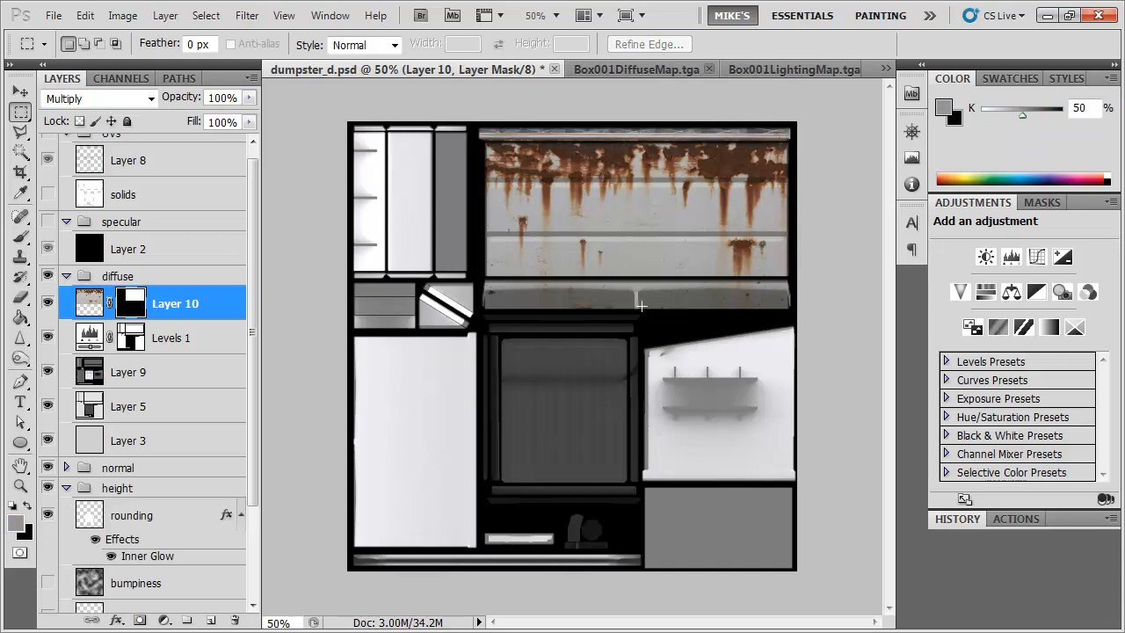
Set Layer 10's Blend If highlights for This Layer to a split of 120 / 255 so its light areas fade out
double_click(215, 305)
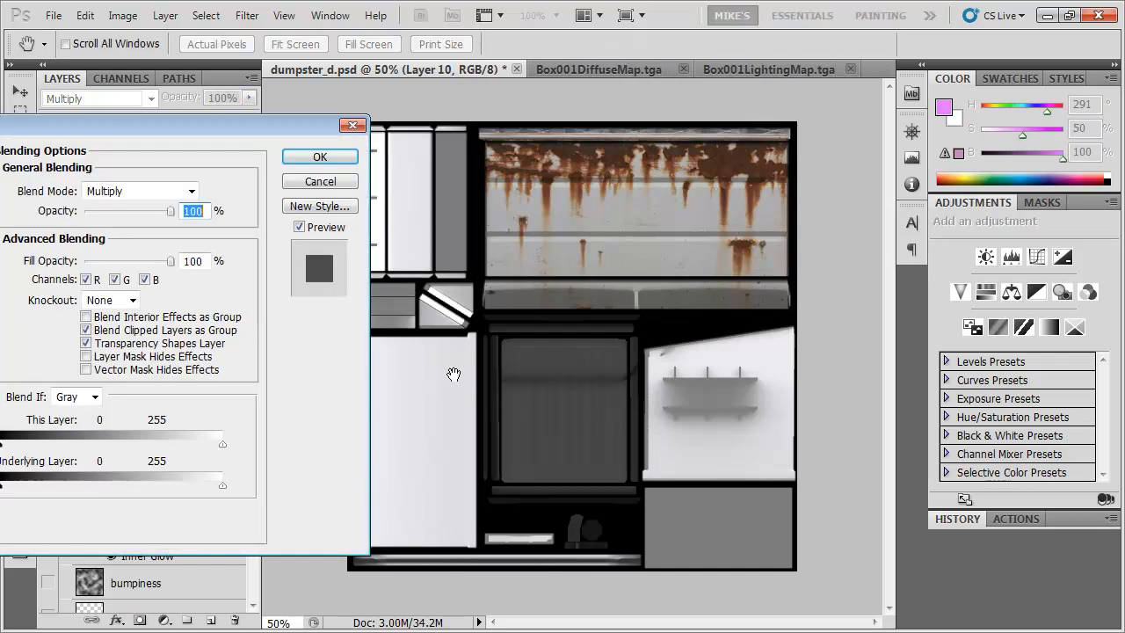
left_click_drag(185, 125, 241, 107)
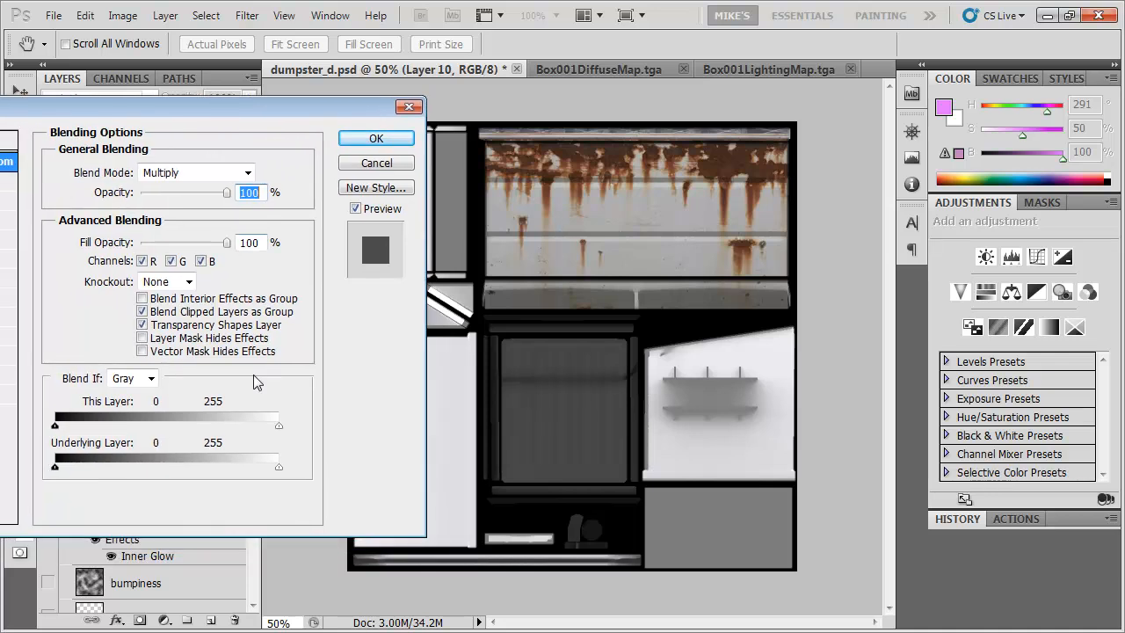
left_click_drag(277, 427, 160, 419)
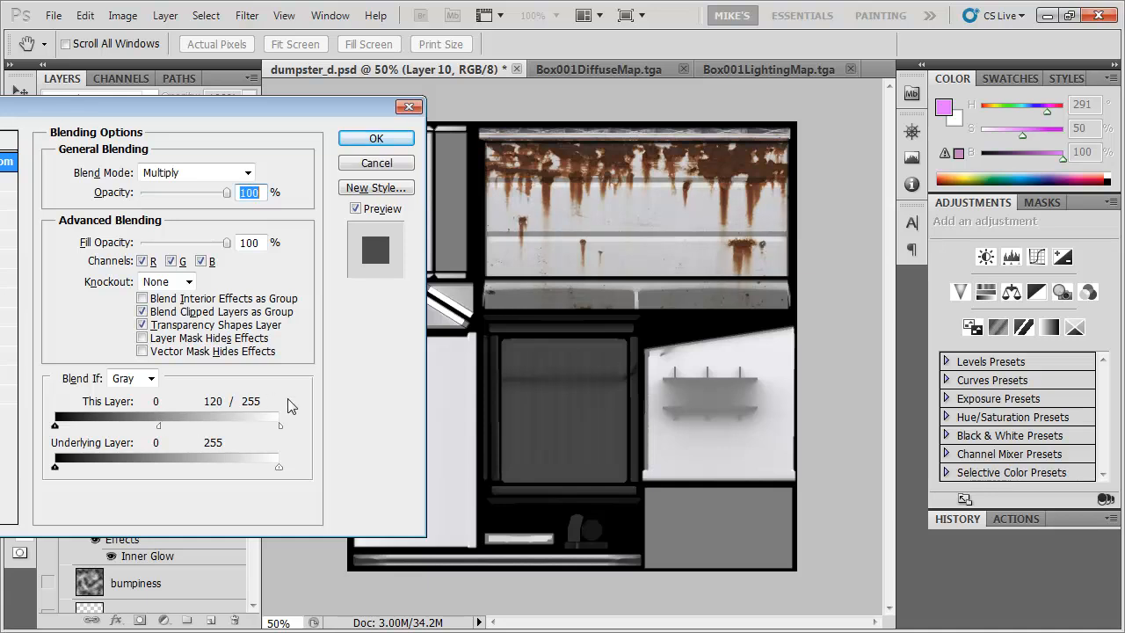
left_click(379, 141)
Save dumpster_d.psd, compare the rust on the dumpster in 3ds Max with the reference photo in the browser, and return to Photoshop
key("ctrl+s")
key("alt+Tab")
left_click_drag(384, 426, 460, 406)
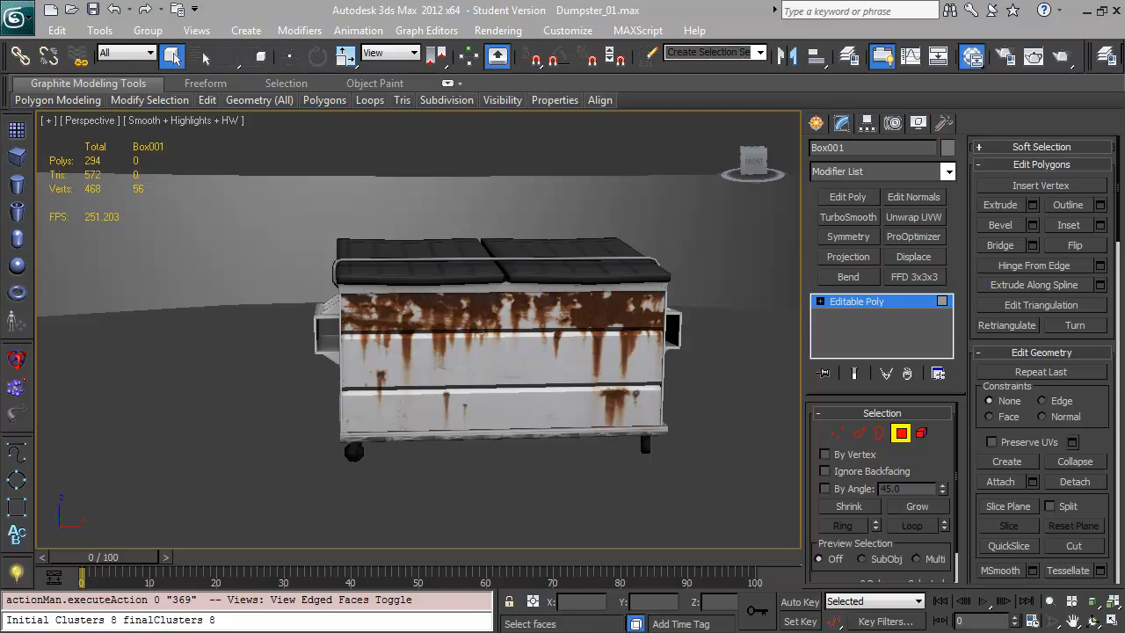
left_click_drag(2, 263, 369, 2)
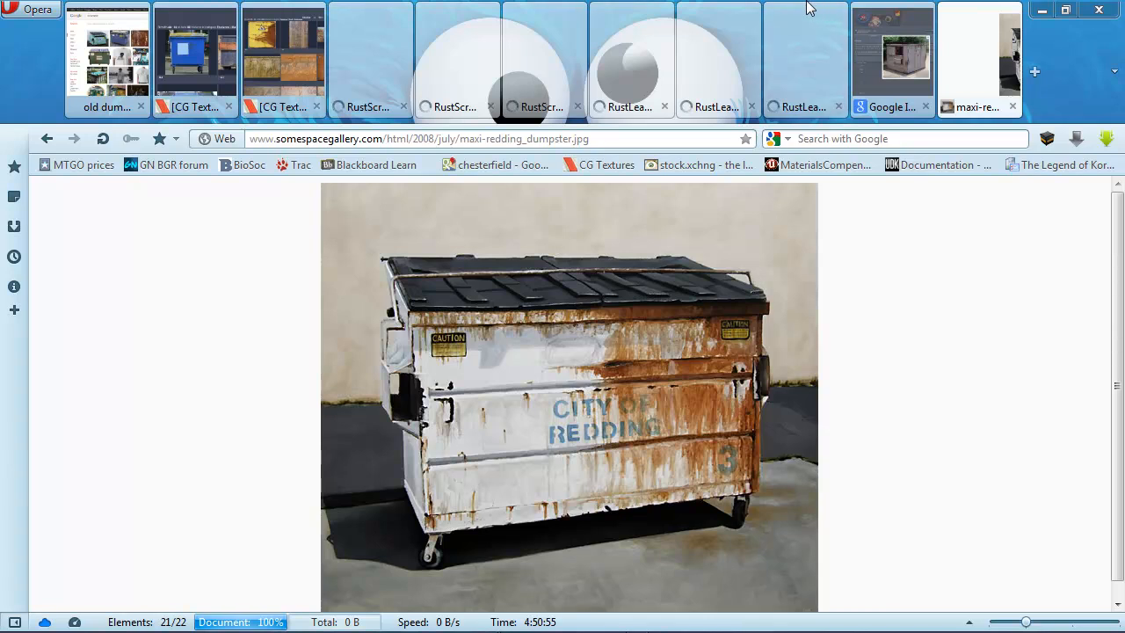
left_click_drag(807, 4, 0, 5)
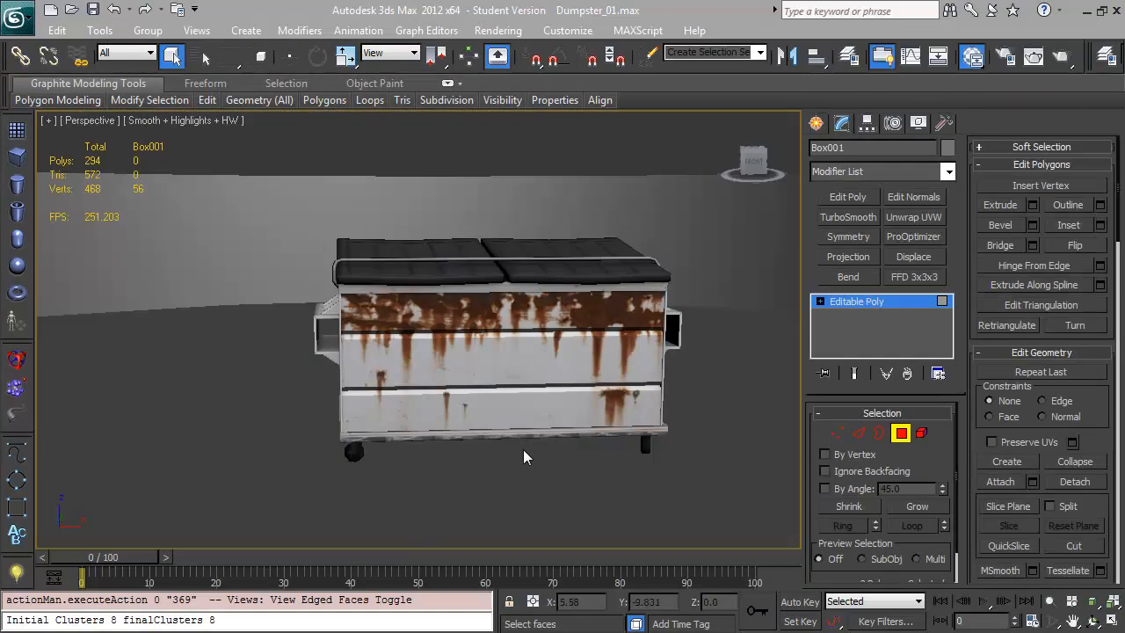
left_click_drag(573, 353, 488, 285)
mouse_move(600, 394)
left_mouse_down()
mouse_move(578, 381)
mouse_move(607, 391)
left_mouse_up()
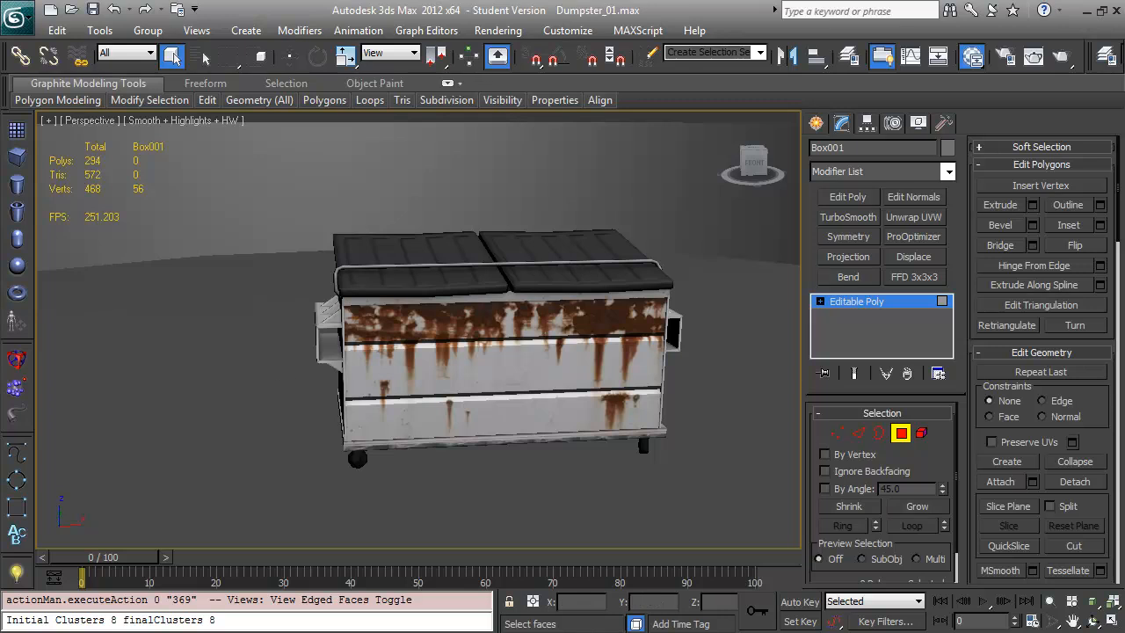
key("alt+Tab")
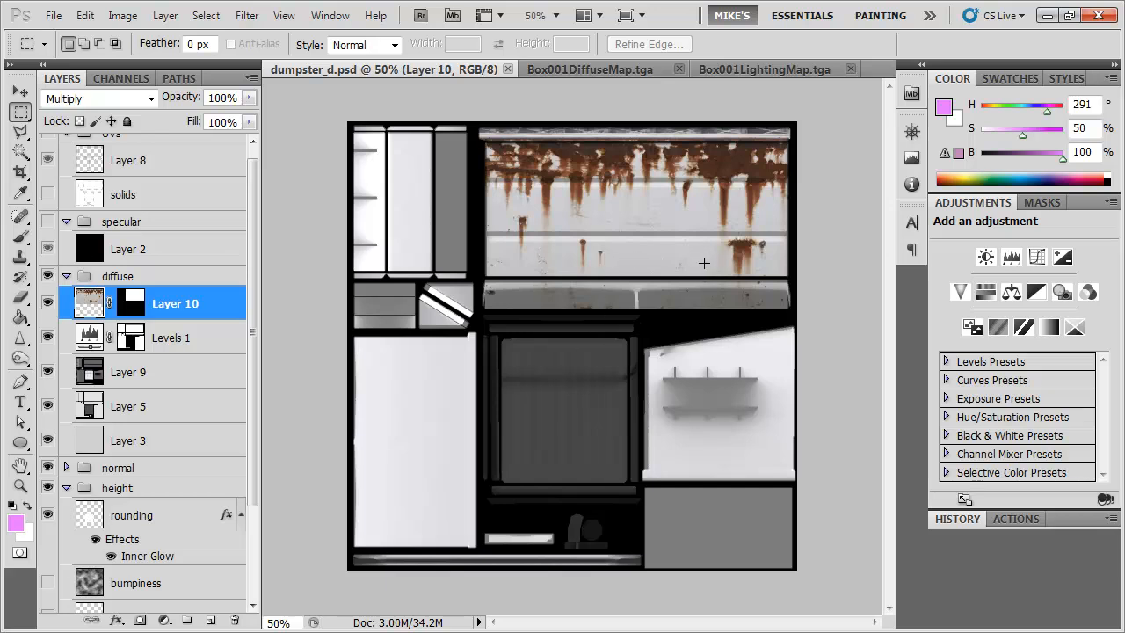
Unlink Layer 10's mask, and try warping its rust image in Liquify with brush size 458 before undoing the warp
left_click(109, 304)
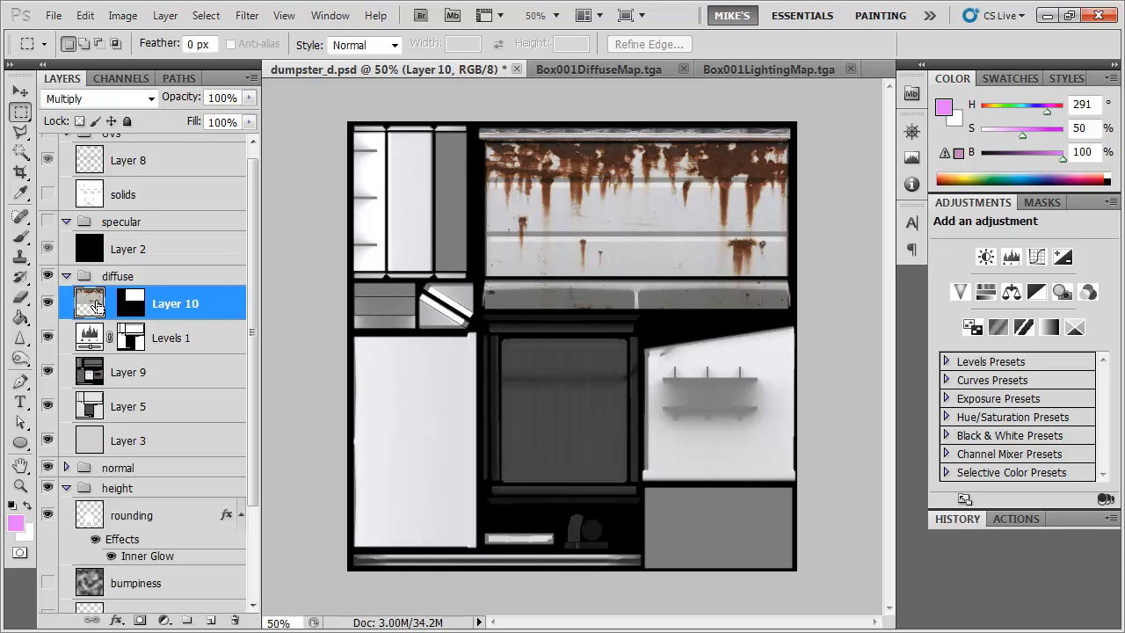
key("shift+ctrl+x")
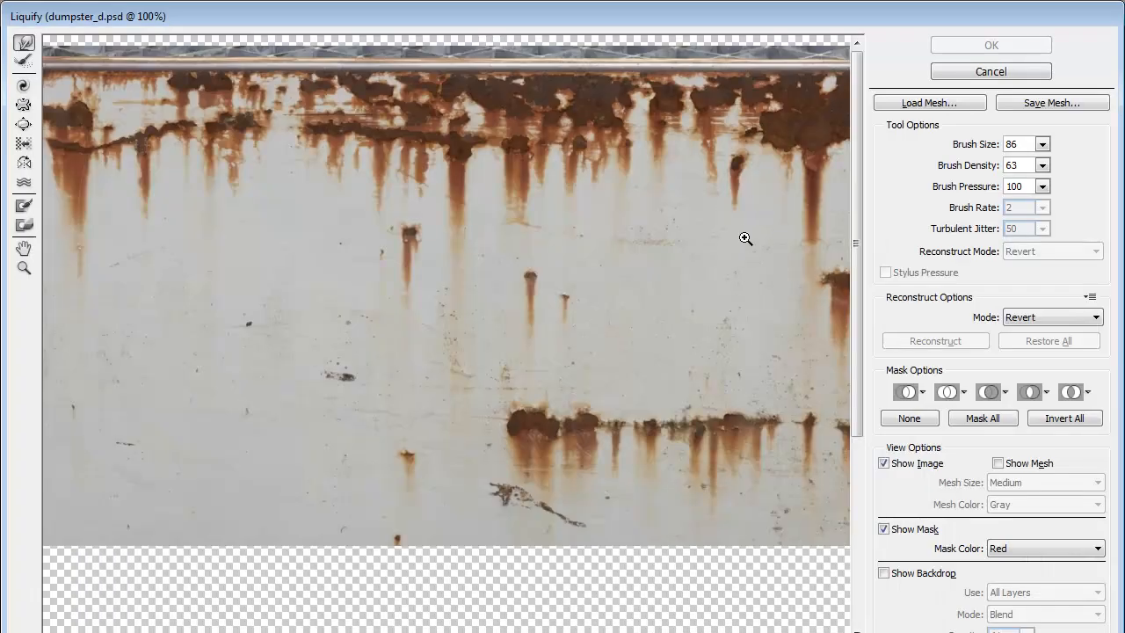
key("ctrl+minus")
double_click(1013, 144)
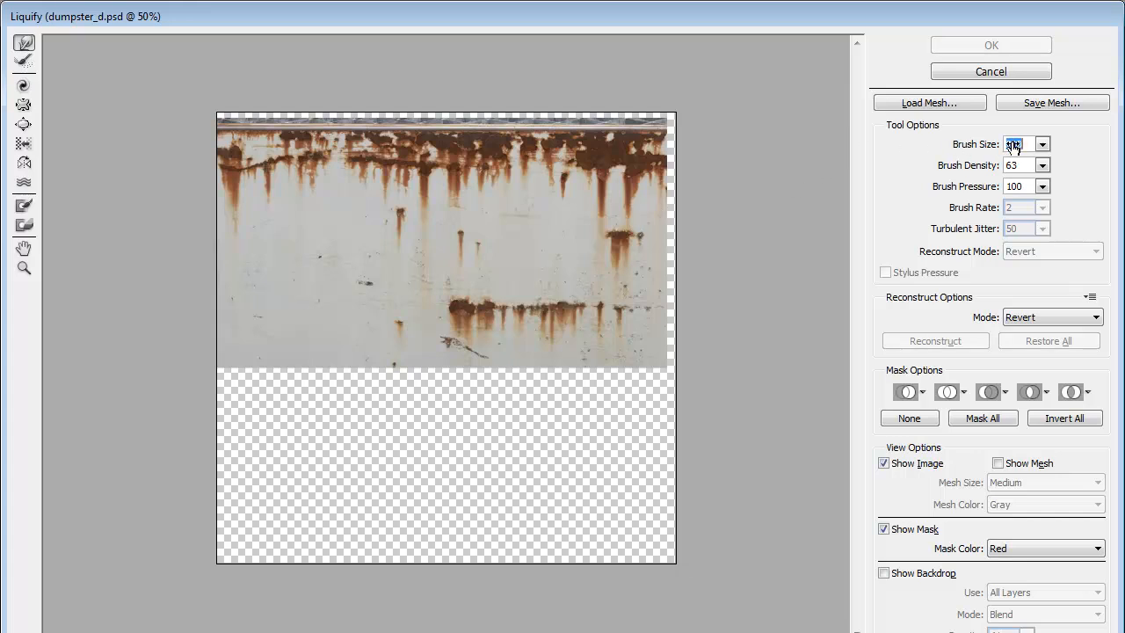
left_click_drag(1022, 151, 1027, 151)
mouse_move(583, 205)
left_mouse_down()
mouse_move(617, 228)
mouse_move(601, 246)
mouse_move(661, 211)
mouse_move(656, 226)
mouse_move(540, 226)
mouse_move(600, 329)
mouse_move(643, 340)
mouse_move(658, 240)
mouse_move(548, 290)
mouse_move(550, 277)
mouse_move(506, 273)
mouse_move(502, 282)
mouse_move(533, 296)
mouse_move(431, 285)
mouse_move(456, 335)
mouse_move(550, 366)
left_mouse_up()
left_click(23, 61)
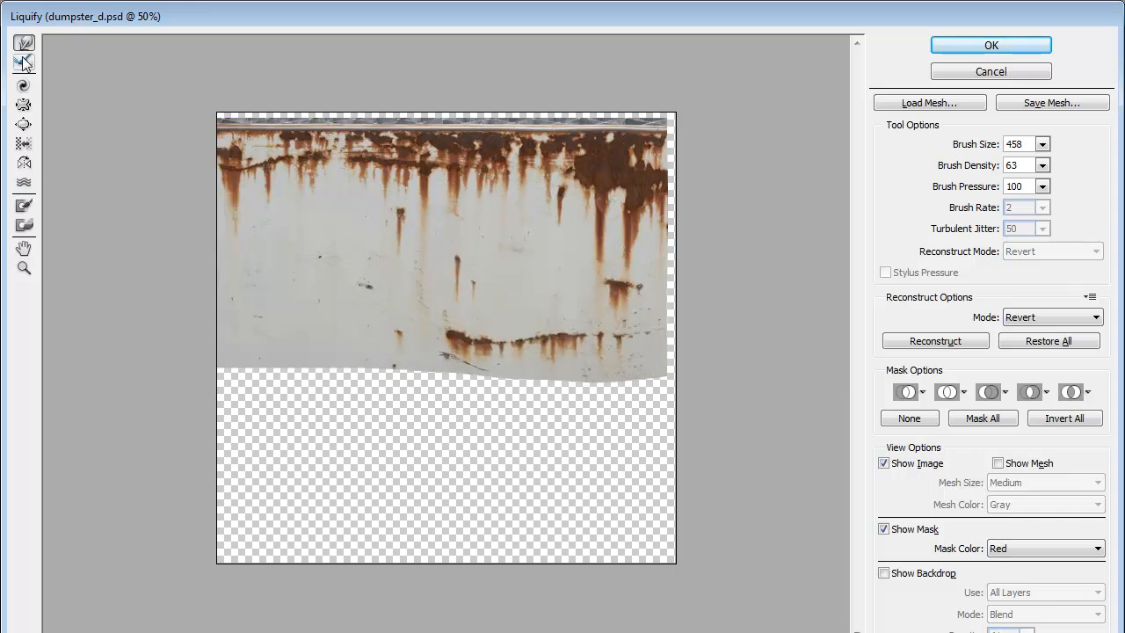
mouse_move(615, 360)
left_mouse_down()
mouse_move(600, 372)
mouse_move(480, 354)
mouse_move(643, 371)
left_mouse_up()
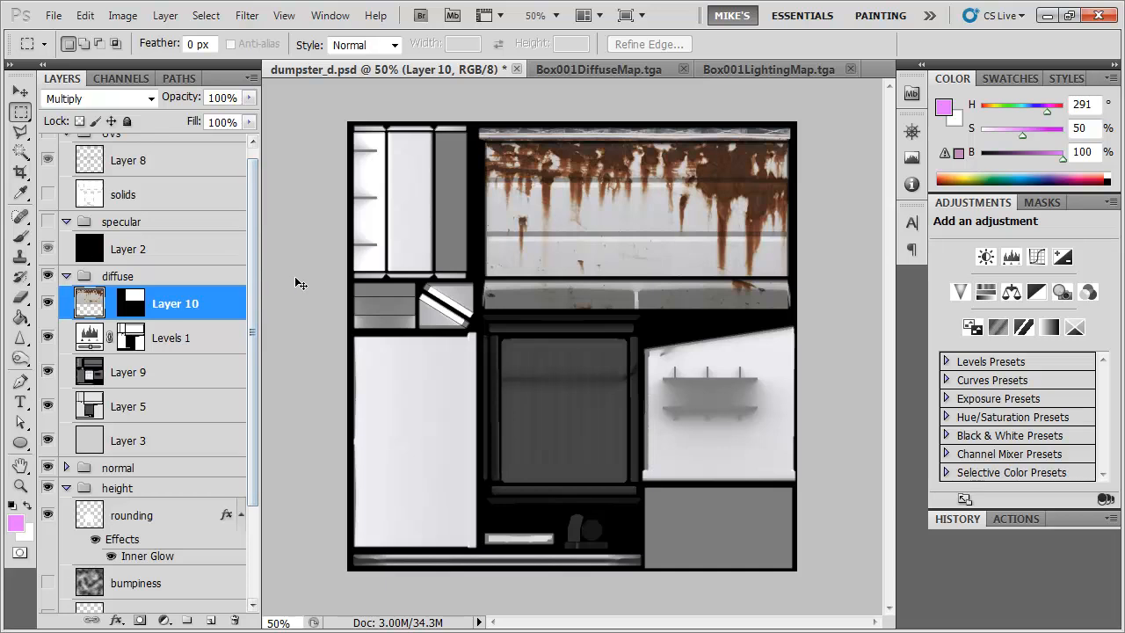
key("ctrl+z")
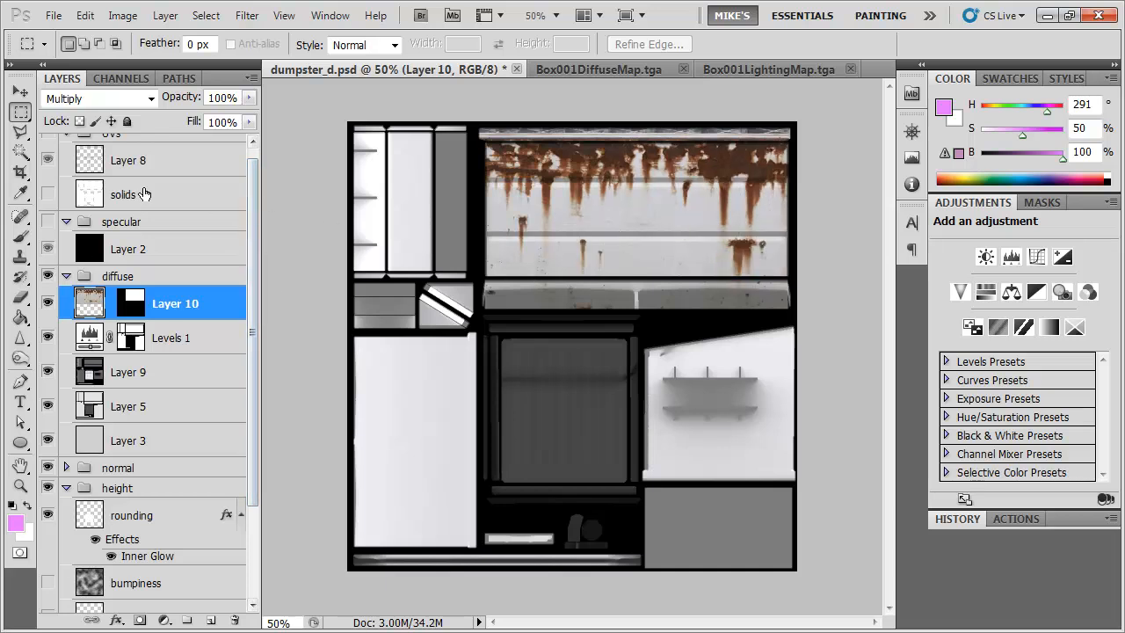
Try reshaping the rust streaks in the left half of Layer 10 with Liquify's Forward Warp tool
key("ctrl+shift+x")
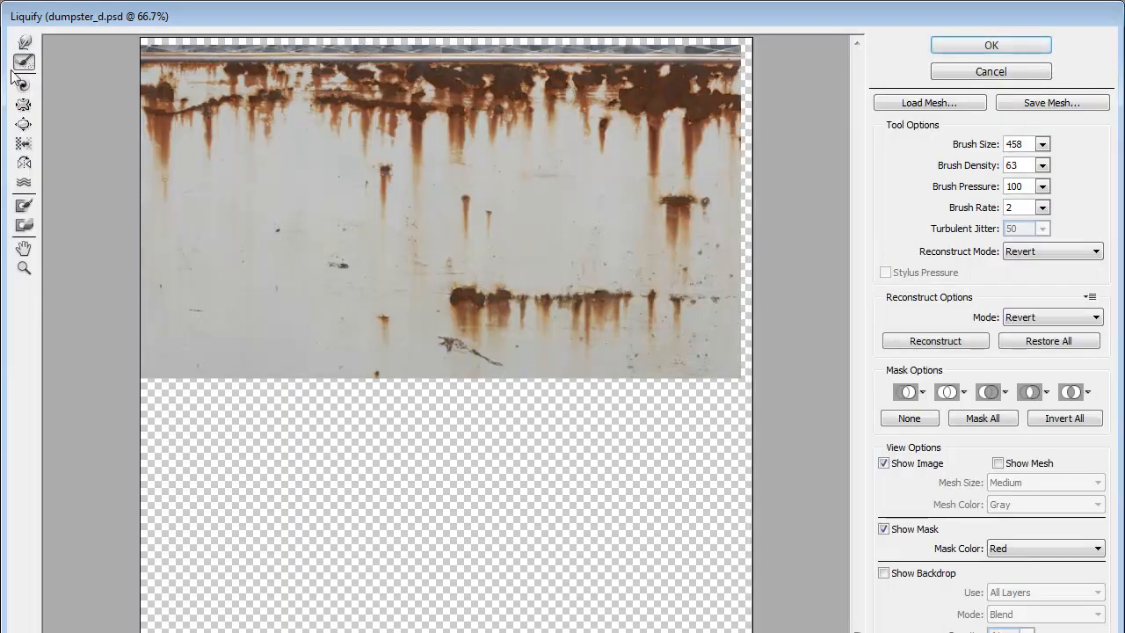
left_click(23, 42)
mouse_move(452, 175)
left_mouse_down()
mouse_move(371, 171)
mouse_move(349, 200)
mouse_move(470, 194)
mouse_move(508, 173)
mouse_move(331, 192)
mouse_move(323, 177)
mouse_move(310, 182)
mouse_move(455, 186)
mouse_move(519, 172)
mouse_move(480, 186)
mouse_move(294, 153)
mouse_move(325, 179)
left_mouse_up()
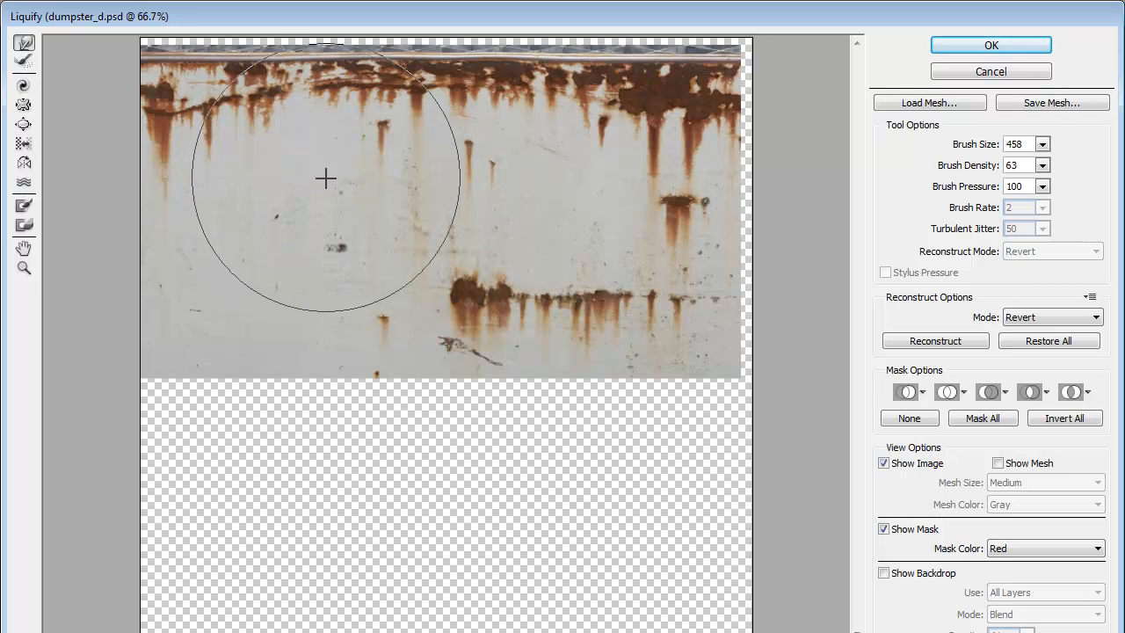
left_click(1006, 46)
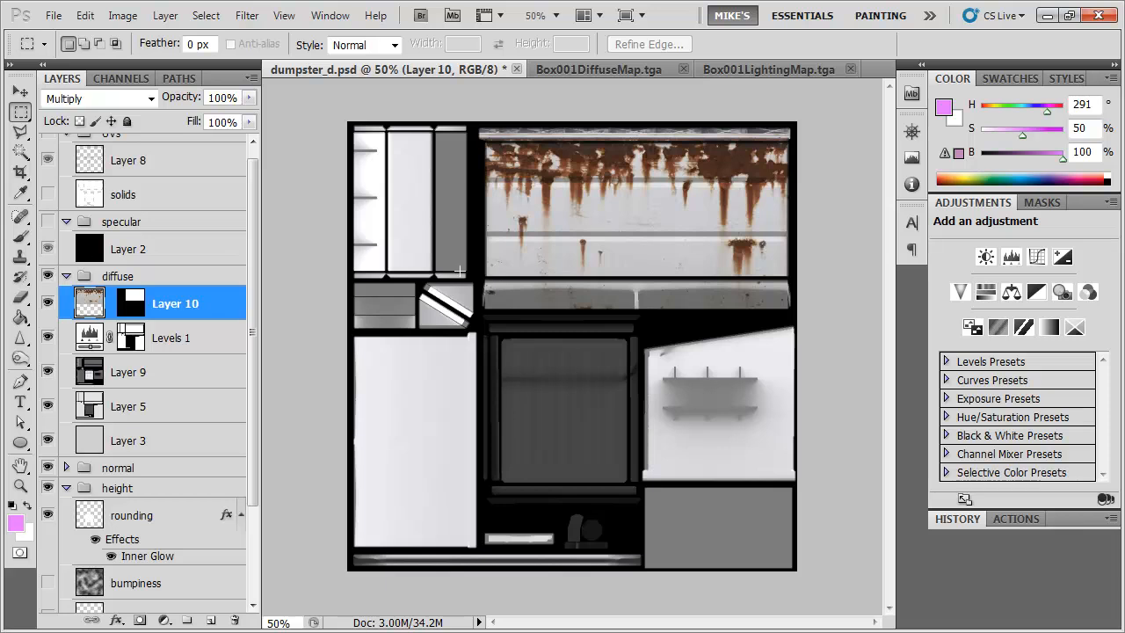
Warp the upper rust band of Layer 10 in Liquify, with the backdrop of all layers shown for alignment
key("ctrl+shift+x")
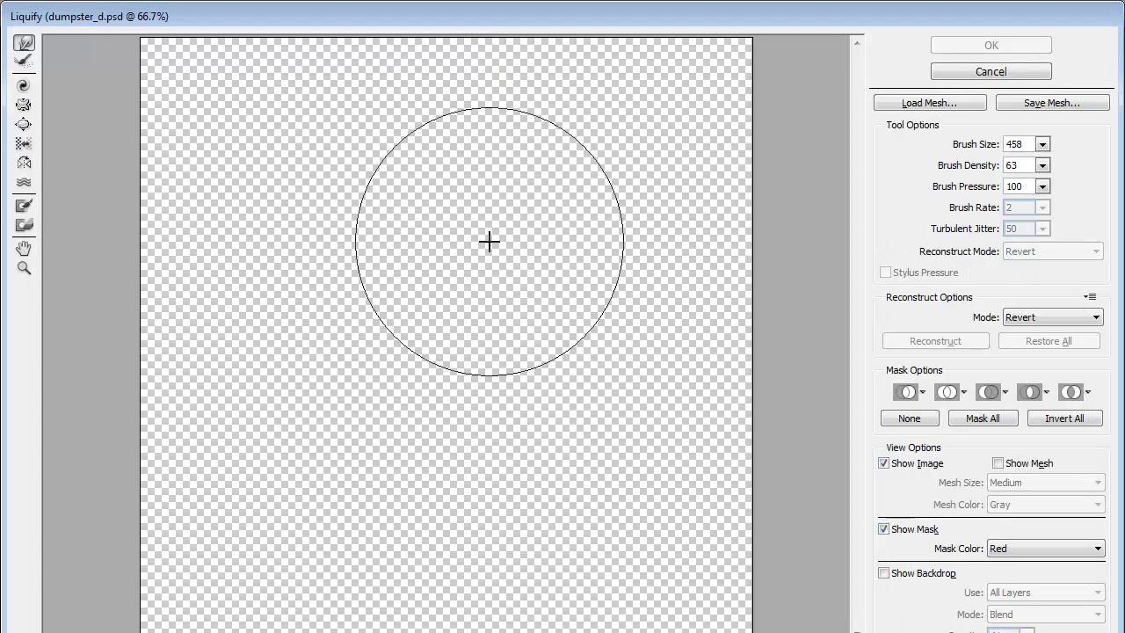
mouse_move(333, 132)
left_mouse_down()
mouse_move(275, 142)
mouse_move(530, 109)
left_mouse_up()
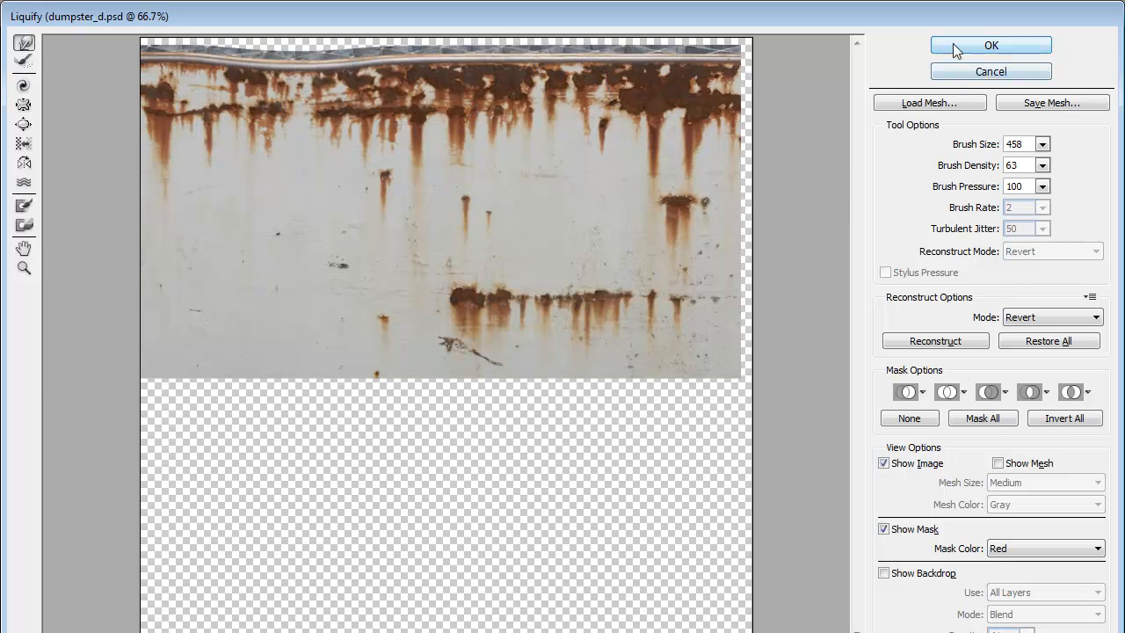
left_click(883, 574)
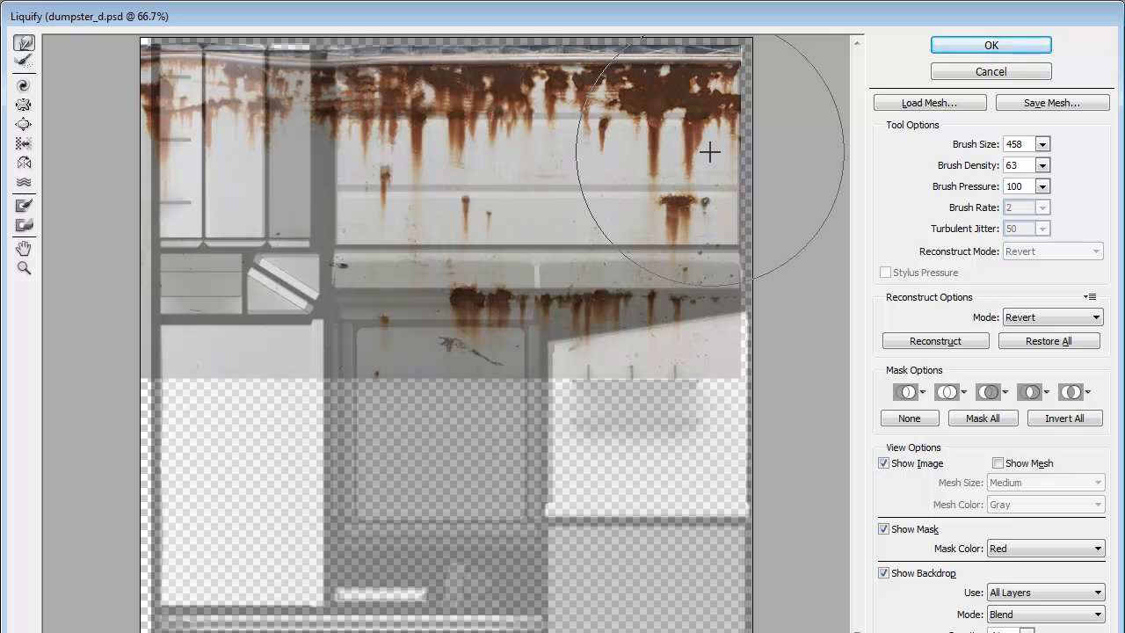
mouse_move(713, 100)
left_mouse_down()
mouse_move(724, 110)
mouse_move(703, 123)
mouse_move(624, 130)
left_mouse_up()
mouse_move(702, 122)
left_mouse_down()
mouse_move(730, 128)
mouse_move(648, 130)
left_mouse_up()
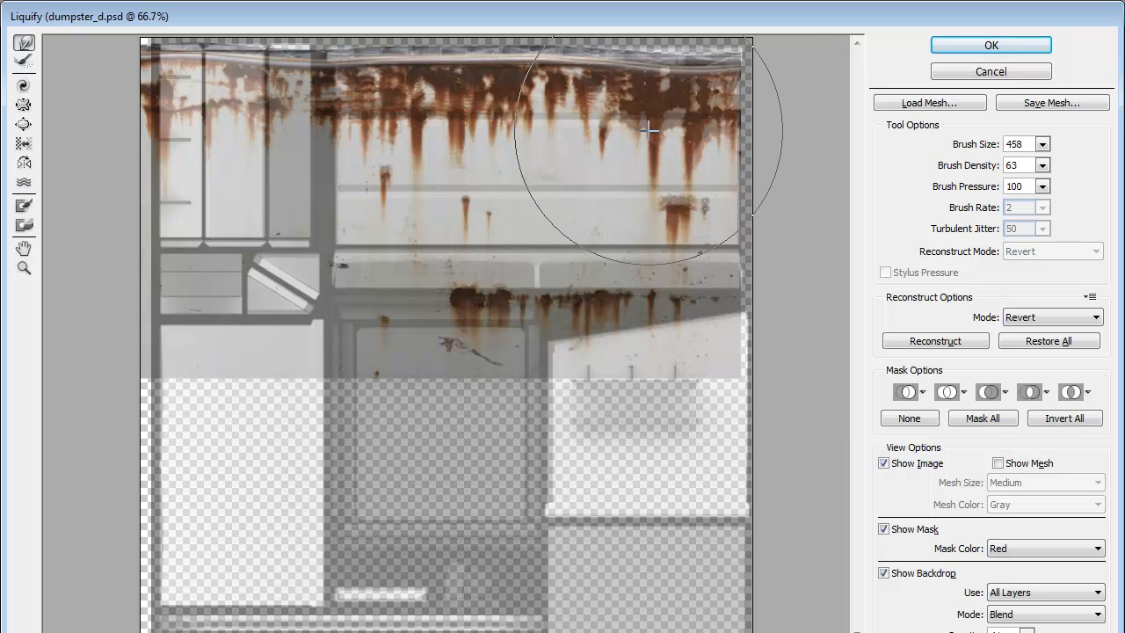
Restore the distorted top edge of the rust image with the Reconstruct tool at brush size 158 and apply Liquify
left_click(24, 63)
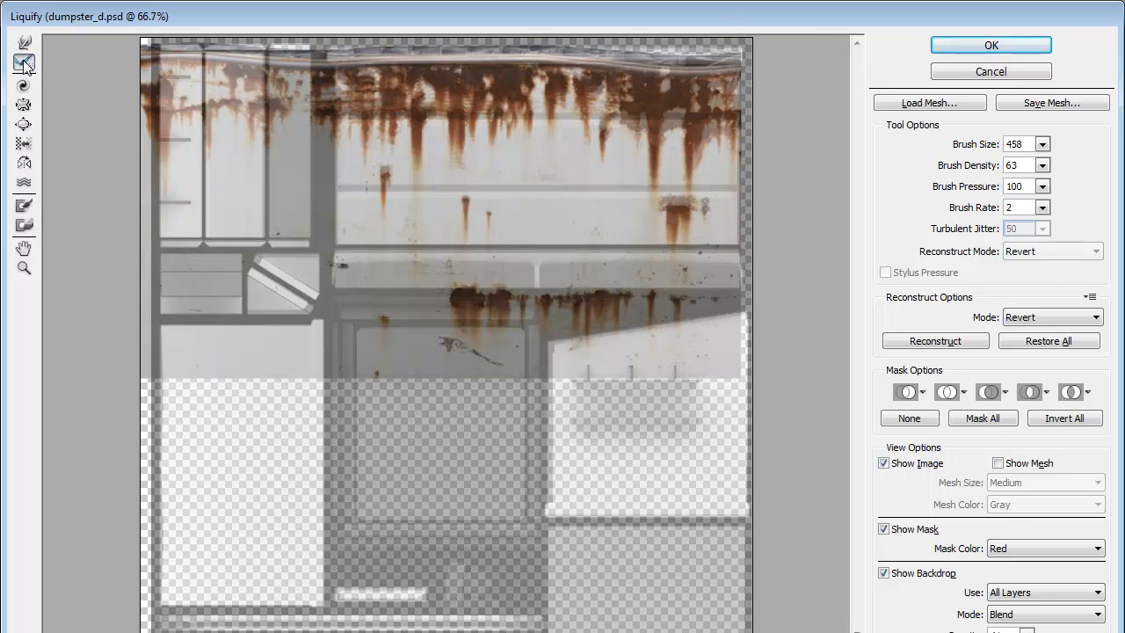
key("bracketleft")
key("bracketleft")
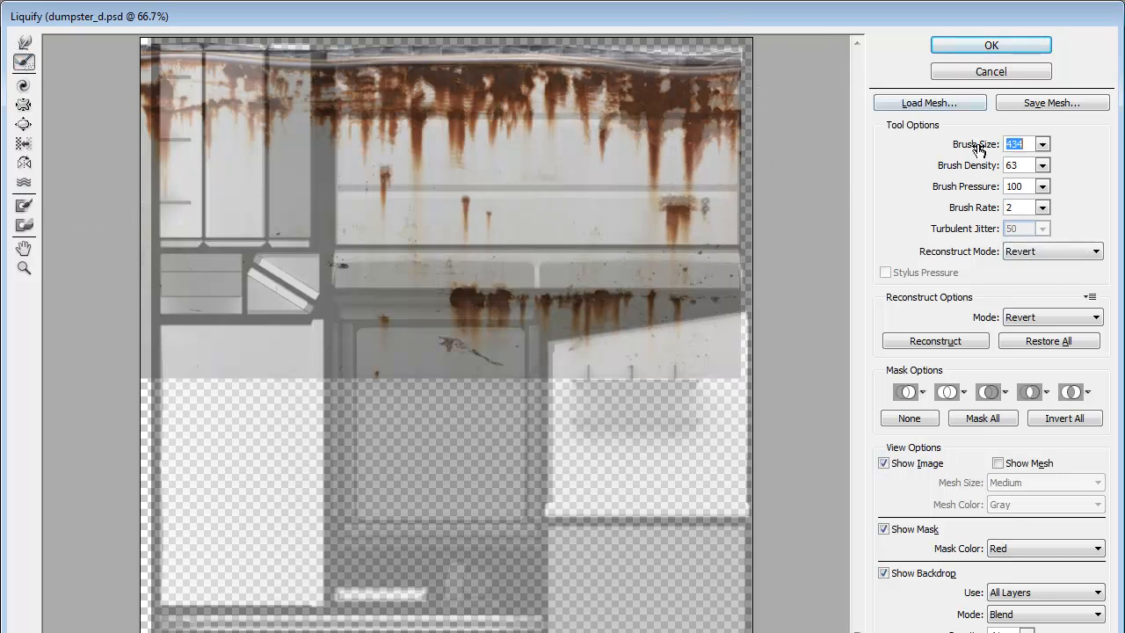
left_click_drag(921, 145, 865, 144)
mouse_move(734, 67)
left_mouse_down()
mouse_move(602, 65)
mouse_move(740, 64)
mouse_move(678, 60)
left_mouse_up()
left_click_drag(980, 147, 991, 147)
left_click_drag(730, 76, 622, 69)
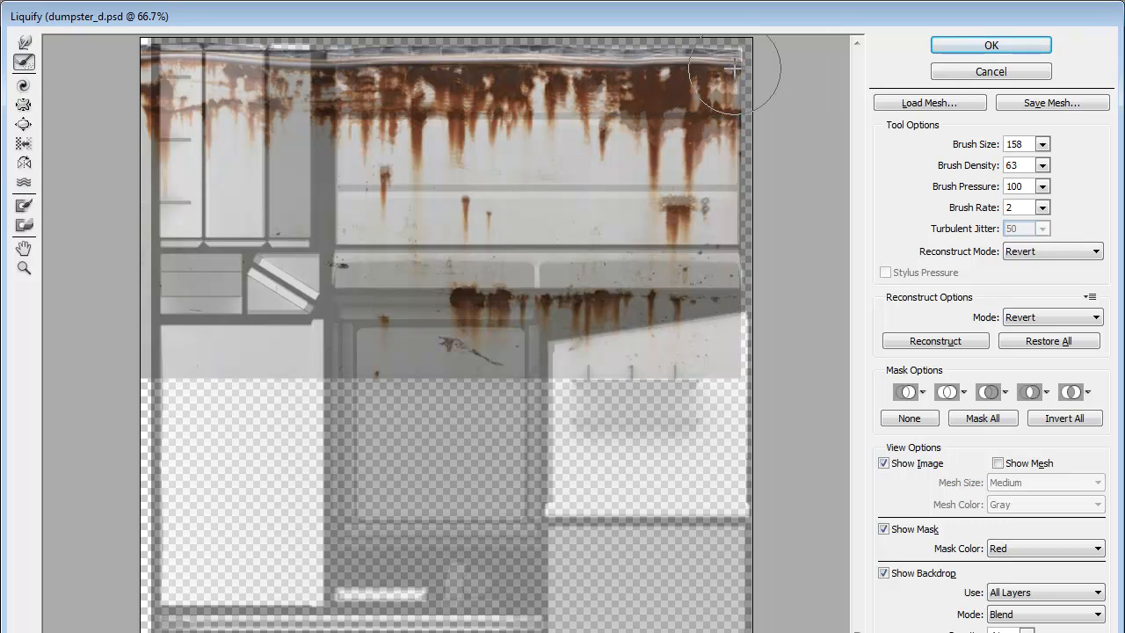
left_click(991, 45)
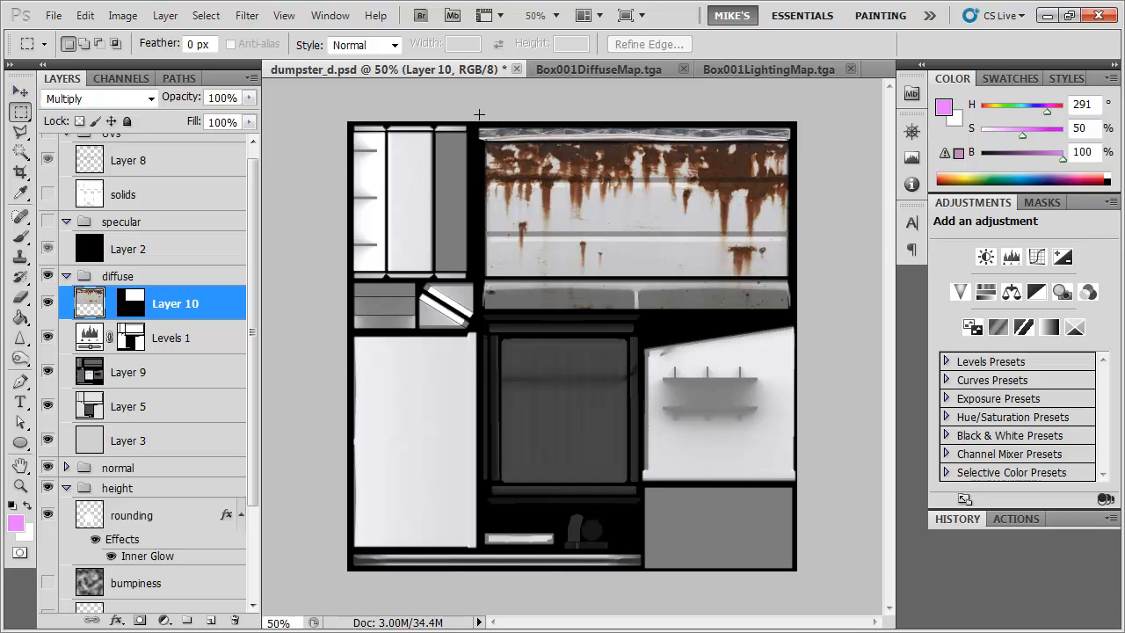
Try hiding the narrow rim strip above the ribbed panel by filling that selection on Layer 10's mask
left_click_drag(610, 116, 766, 143)
left_click(481, 234)
left_click(820, 151)
left_click_drag(547, 152, 471, 143)
left_click(132, 303)
key("Delete")
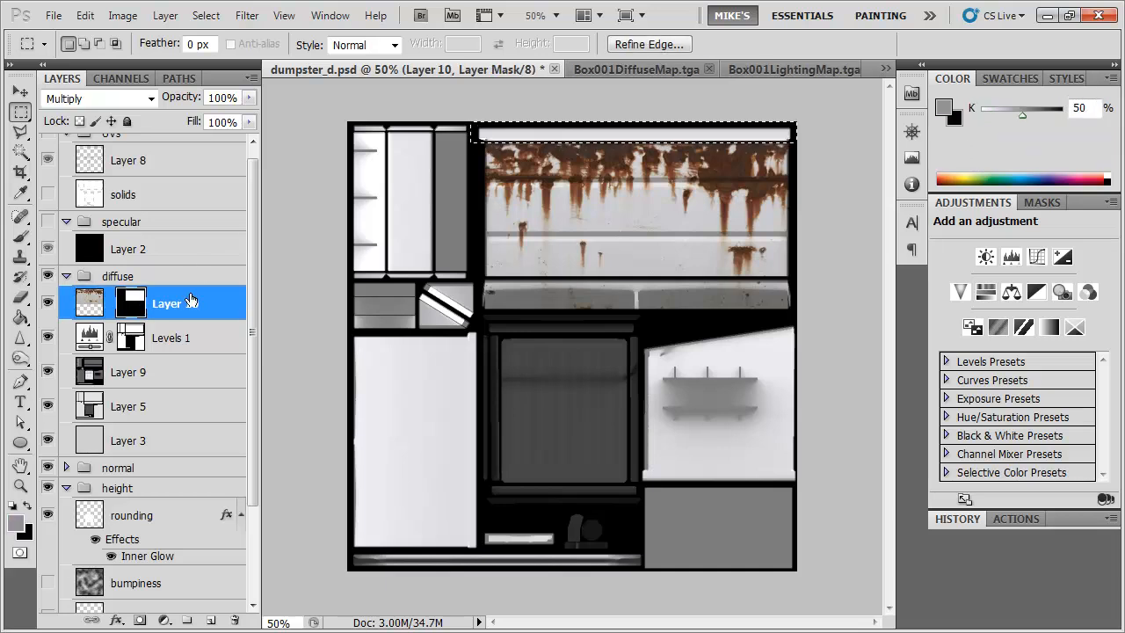
key("ctrl+d")
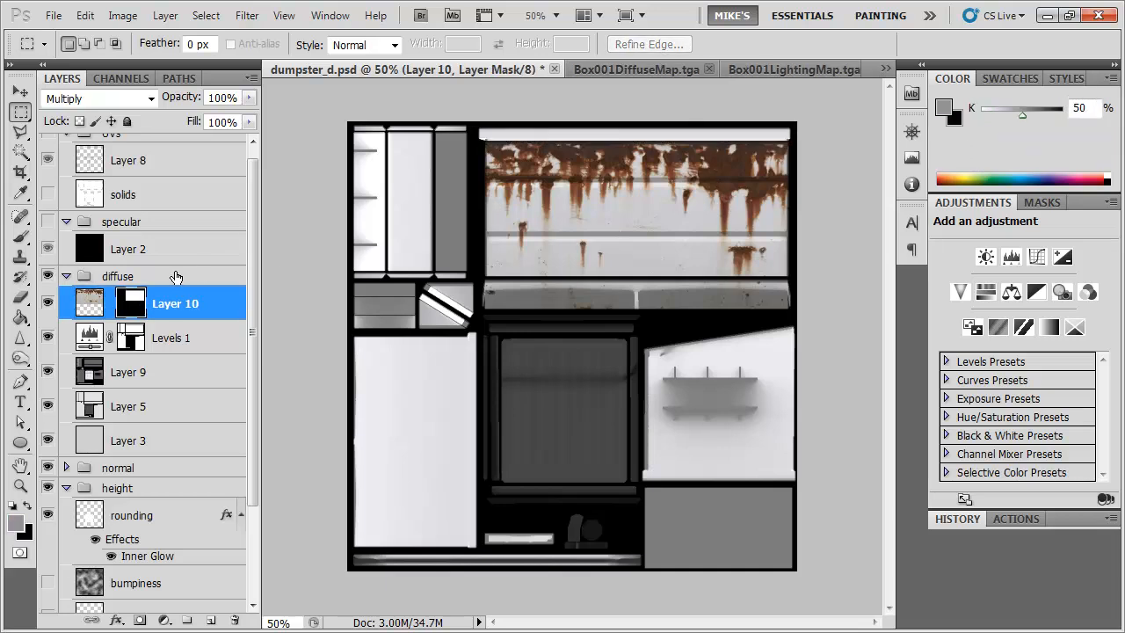
left_click(97, 304)
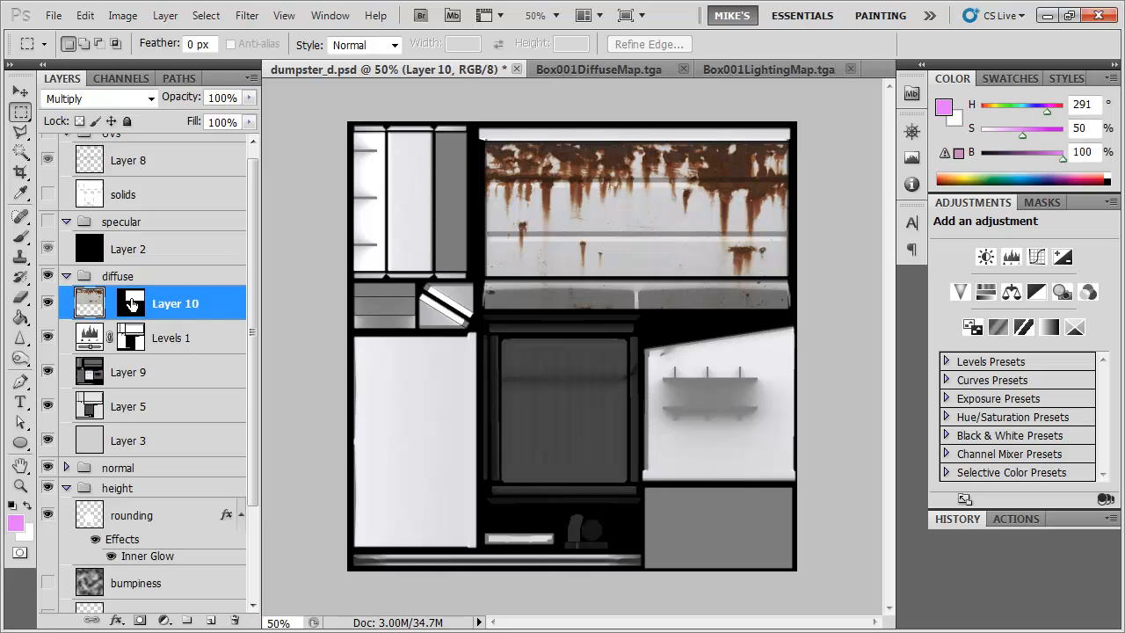
left_click(132, 303, "ctrl")
key("ctrl+d")
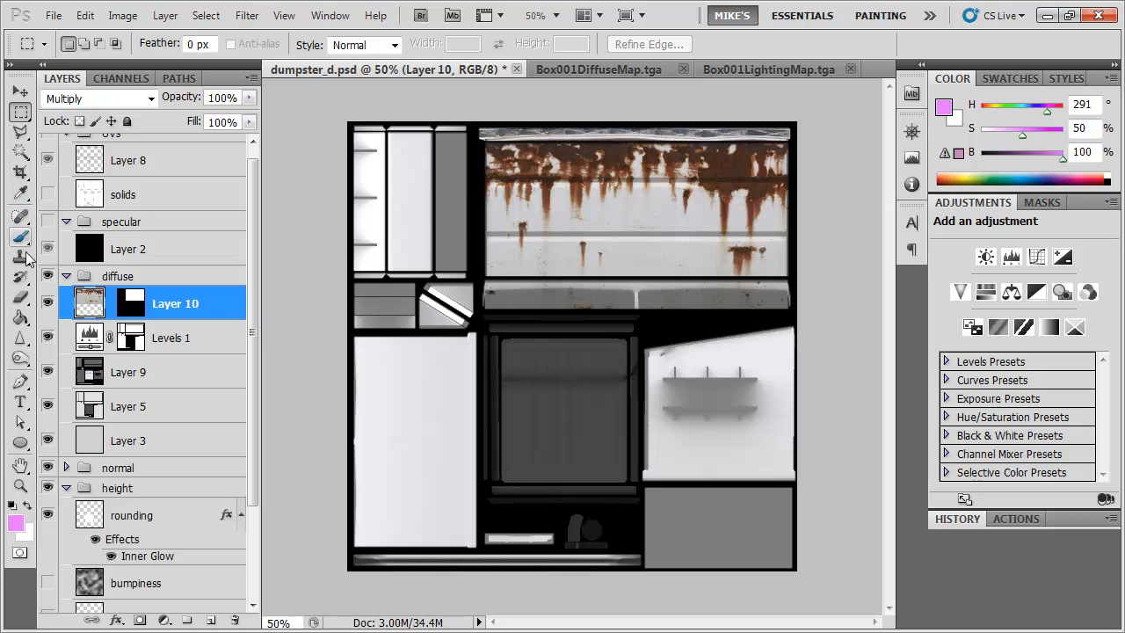
Clone rust from the panel's upper band over the narrow rim strip above it on Layer 10, using a reduced Clone Stamp brush
left_click(26, 255)
left_click(550, 153, "alt")
mouse_move(499, 133)
left_mouse_down()
mouse_move(543, 132)
mouse_move(458, 134)
mouse_move(538, 187)
mouse_move(533, 151)
mouse_move(484, 132)
mouse_move(514, 131)
mouse_move(539, 161)
mouse_move(535, 141)
mouse_move(570, 132)
mouse_move(524, 131)
mouse_move(596, 130)
mouse_move(561, 159)
mouse_move(603, 131)
mouse_move(687, 125)
mouse_move(664, 153)
mouse_move(607, 154)
mouse_move(672, 134)
mouse_move(644, 129)
mouse_move(653, 139)
mouse_move(741, 134)
mouse_move(738, 145)
mouse_move(741, 133)
mouse_move(799, 133)
mouse_move(778, 154)
mouse_move(680, 135)
mouse_move(778, 165)
left_mouse_up()
key("ctrl+z")
key("[")
key("[")
left_click(537, 152, "alt")
left_click(538, 159, "alt")
left_click(609, 155, "alt")
left_click(538, 159, "alt")
left_click(704, 166, "alt")
Save dumpster_d.psd, switch to 3ds Max and inspect the updated rust on the dumpster's front from several angles
key("ctrl+s")
key("alt+Tab")
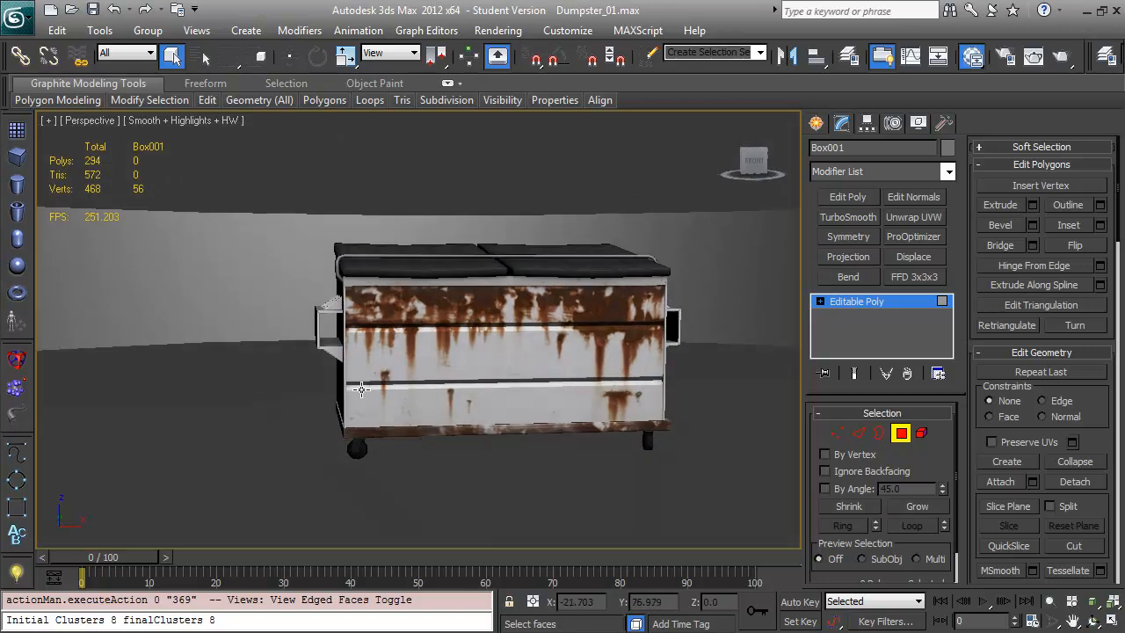
left_click_drag(361, 390, 546, 460)
left_click_drag(490, 430, 530, 345)
left_click_drag(437, 392, 470, 395)
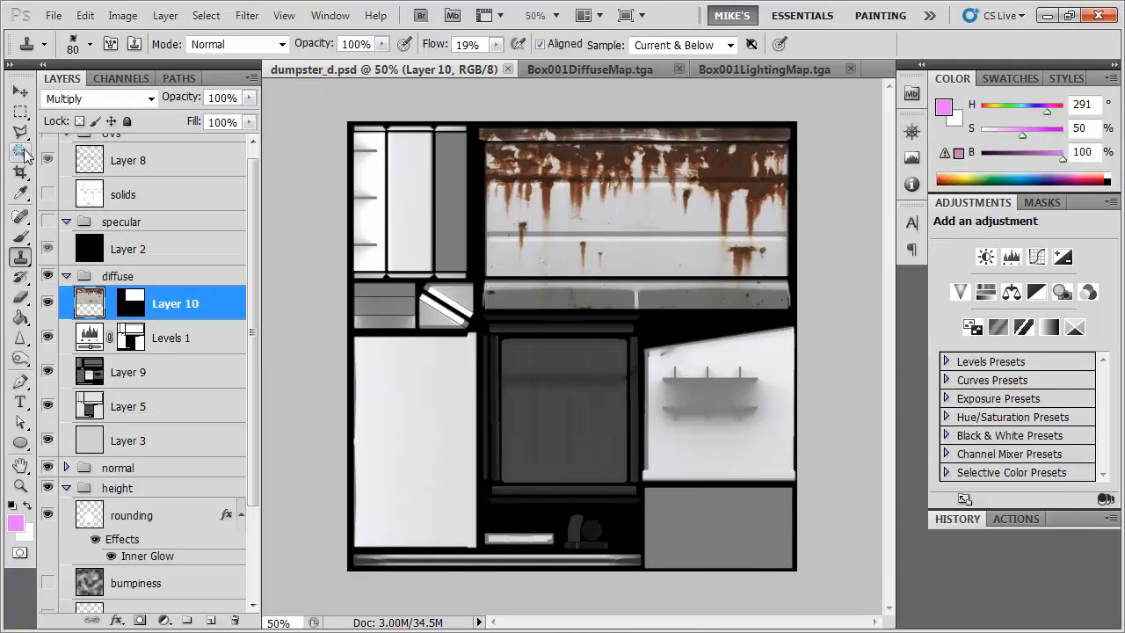
Lasso the isolated rust patch in the ribbed panel's lower-right corner, subtracting the strip below the panel from the selection
left_click(22, 134)
left_click(27, 136)
left_click(87, 128)
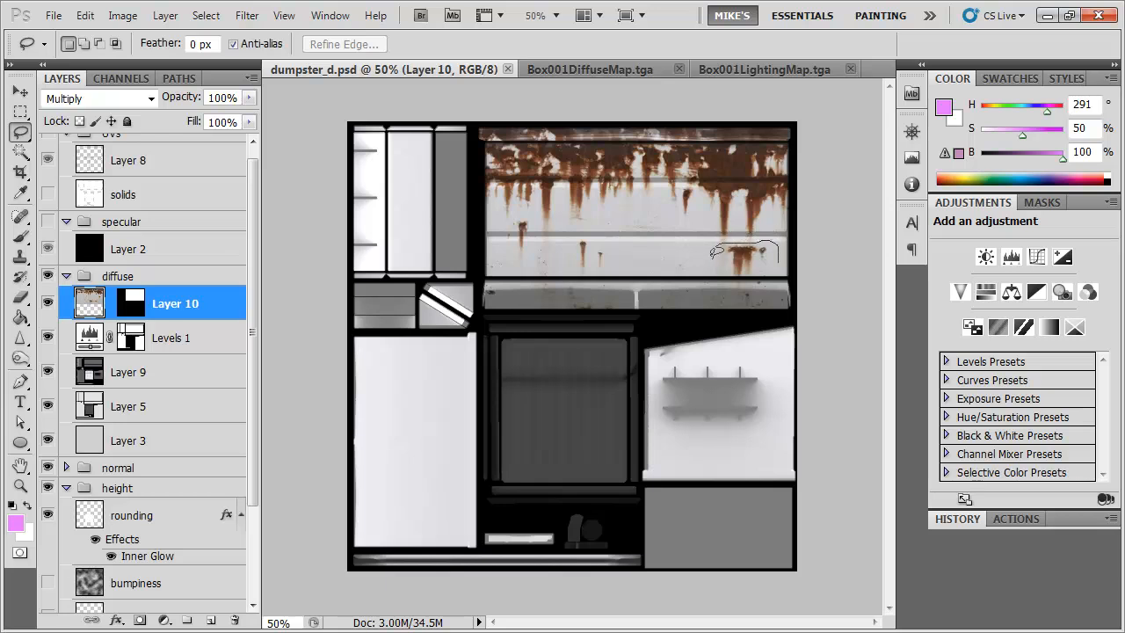
left_click_drag(790, 261, 785, 265)
key("m")
left_click_drag(696, 275, 695, 273)
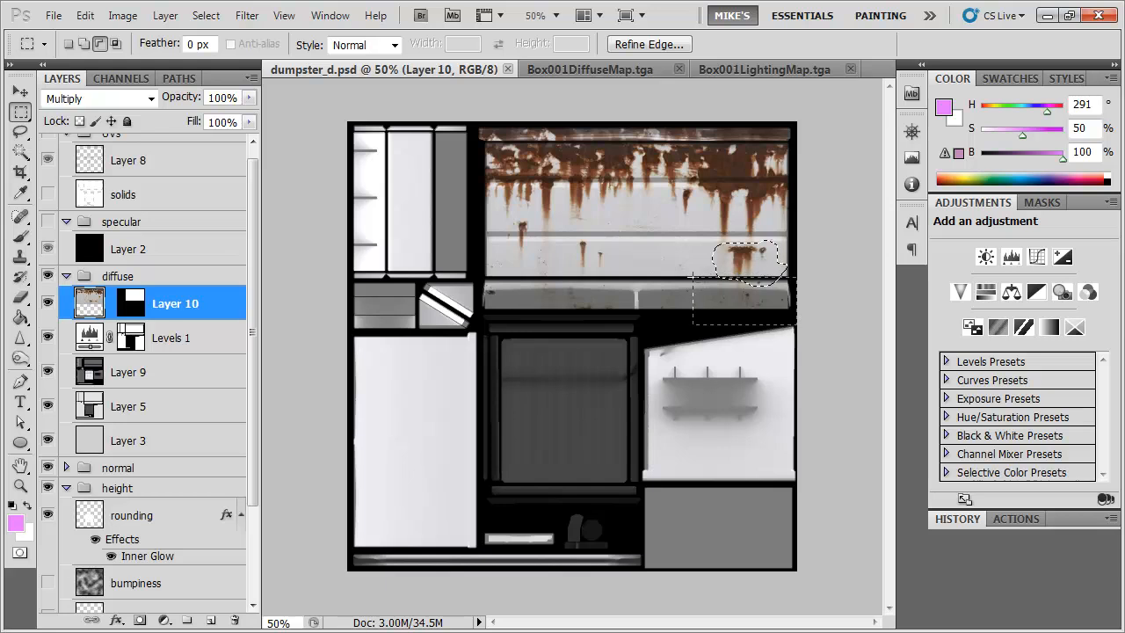
Feather the rust patch selection by 7.2 px with Refine Edge
left_click(122, 15)
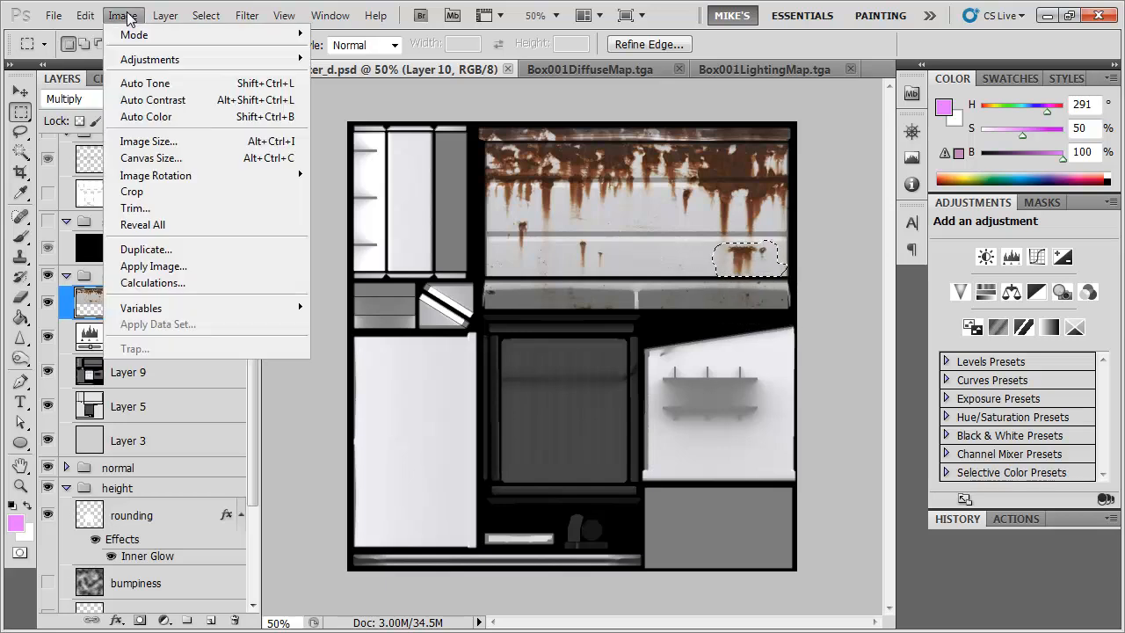
left_click(206, 15)
left_click(649, 44)
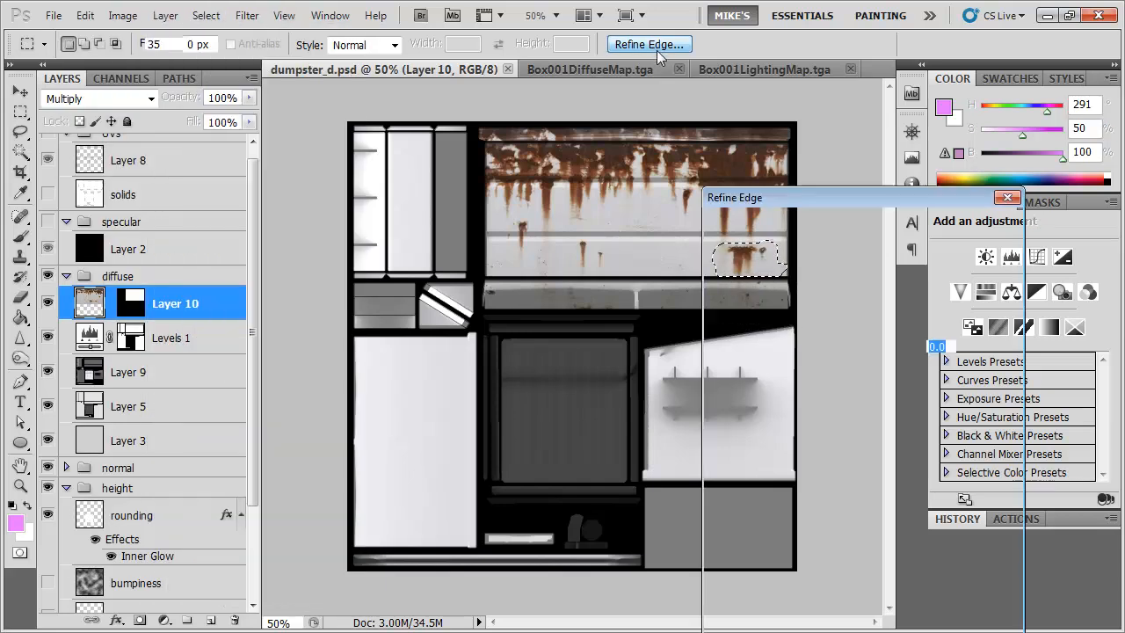
left_click_drag(826, 206, 924, 201)
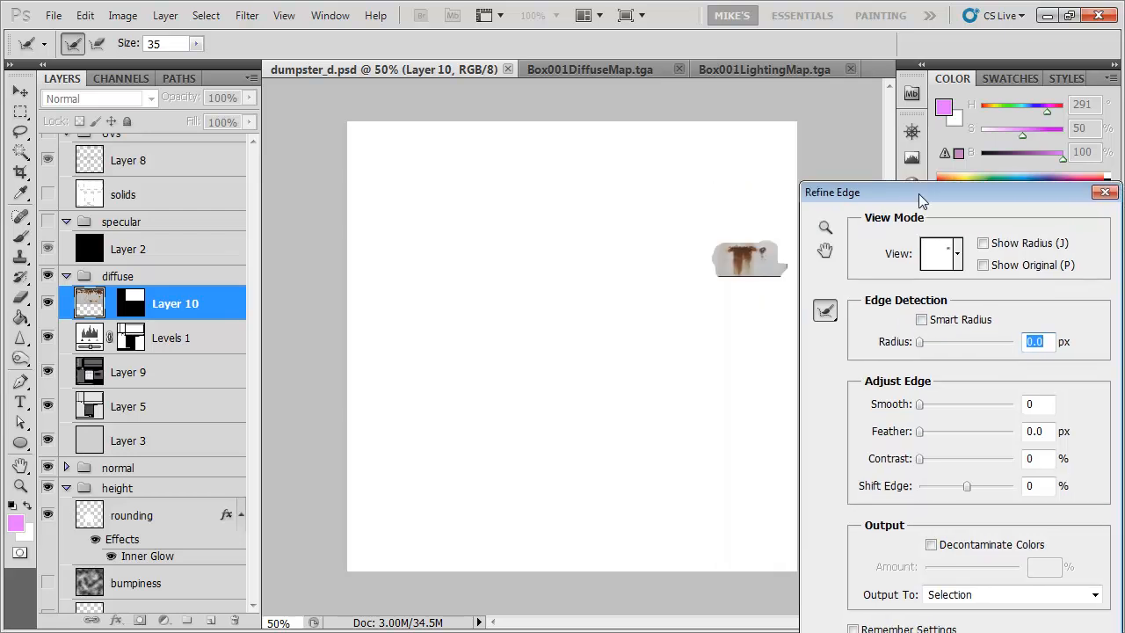
left_click_drag(924, 429, 952, 436)
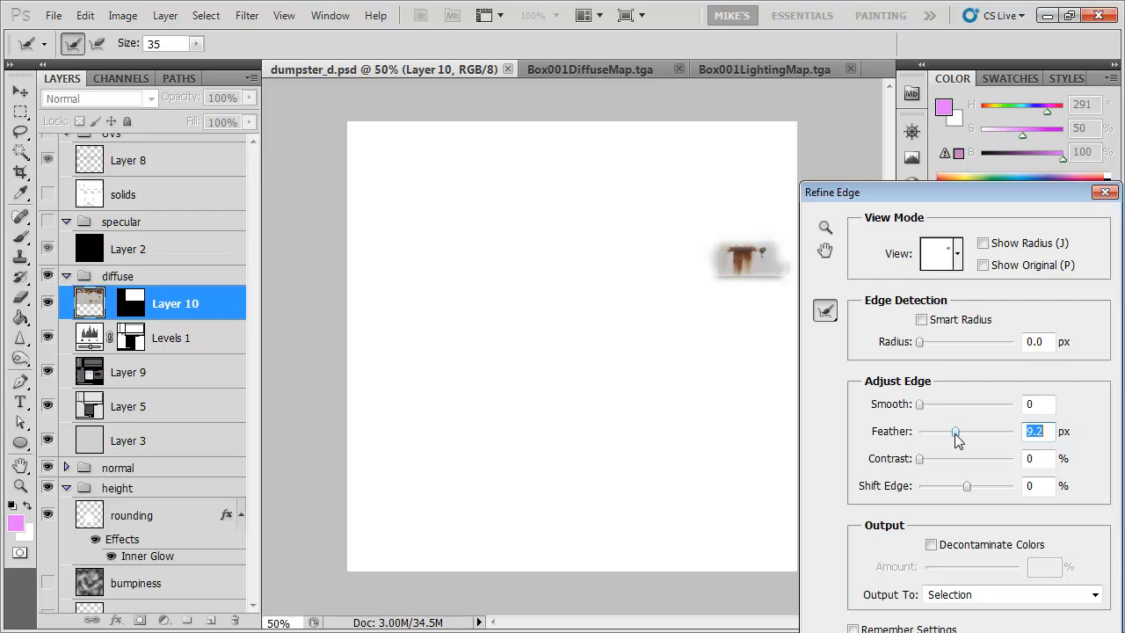
left_click_drag(948, 195, 888, 115)
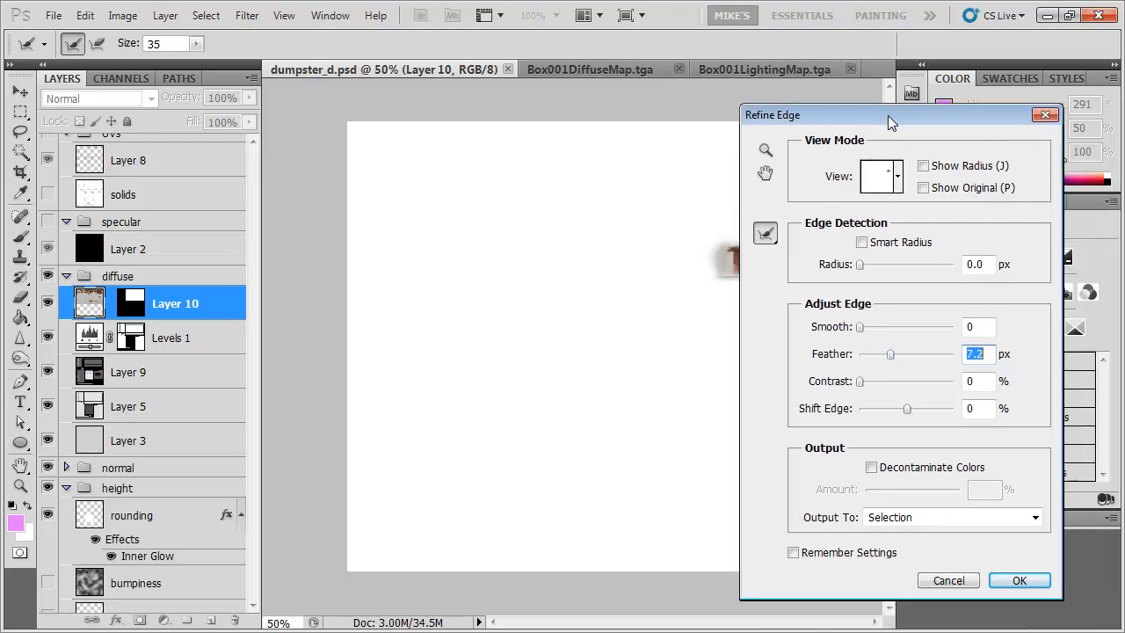
left_click(1010, 581)
Transform the selected rust patch on Layer 10 to sit closer to the panel's right edge and lower rib, and deselect
key("ctrl+t")
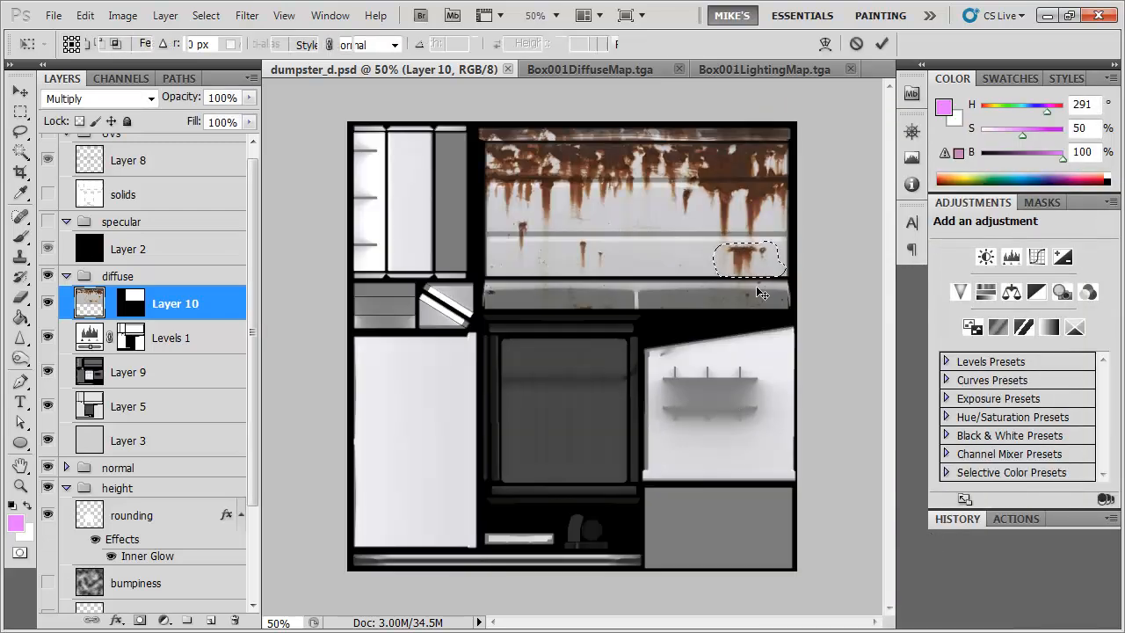
left_click_drag(764, 268, 783, 259)
key("Return")
key("ctrl+d")
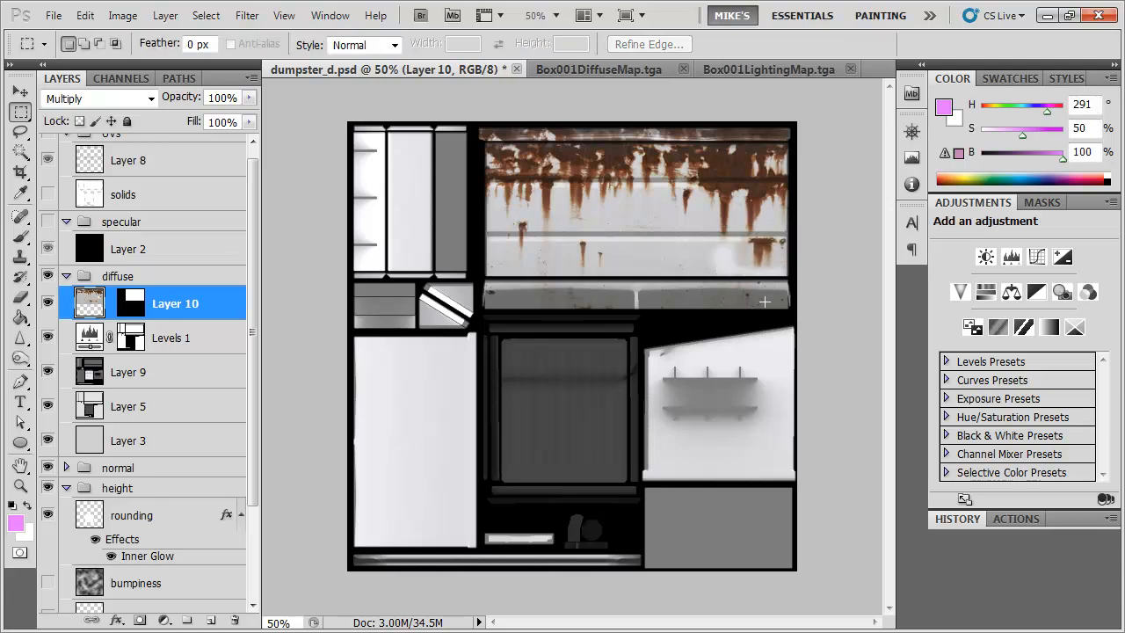
Clone clean paint from the lower panel over the pale spot beside the moved rust patch with the Clone Stamp
scroll(752, 295, "up", 2)
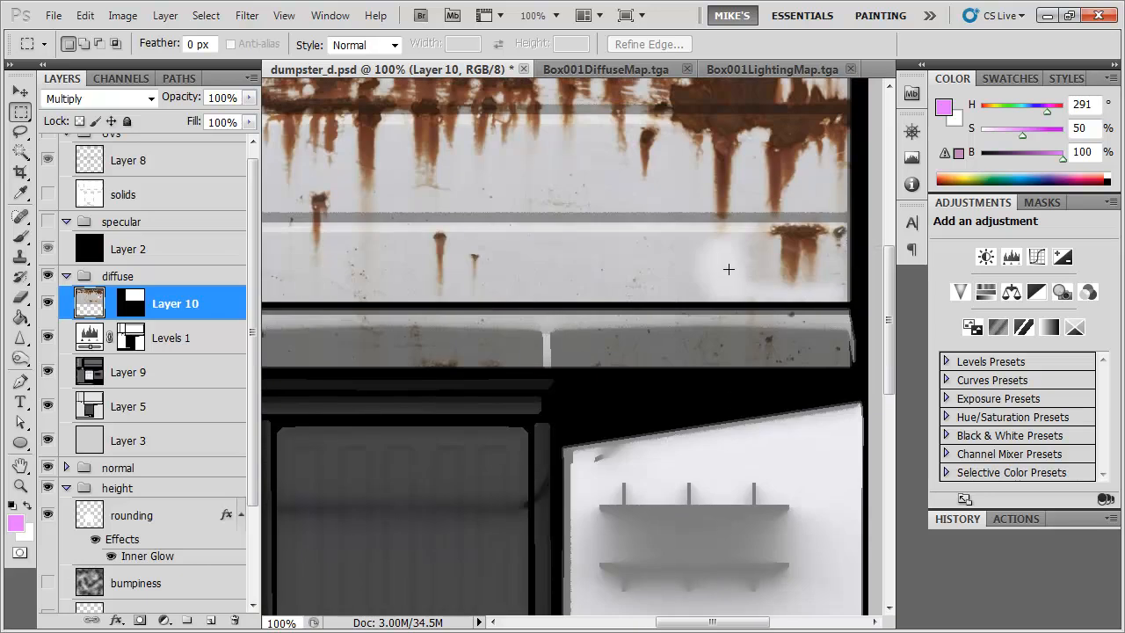
left_click(19, 257)
left_click(604, 256, "alt")
mouse_move(684, 264)
left_mouse_down()
mouse_move(725, 262)
mouse_move(713, 258)
mouse_move(733, 278)
mouse_move(723, 251)
mouse_move(748, 290)
left_mouse_up()
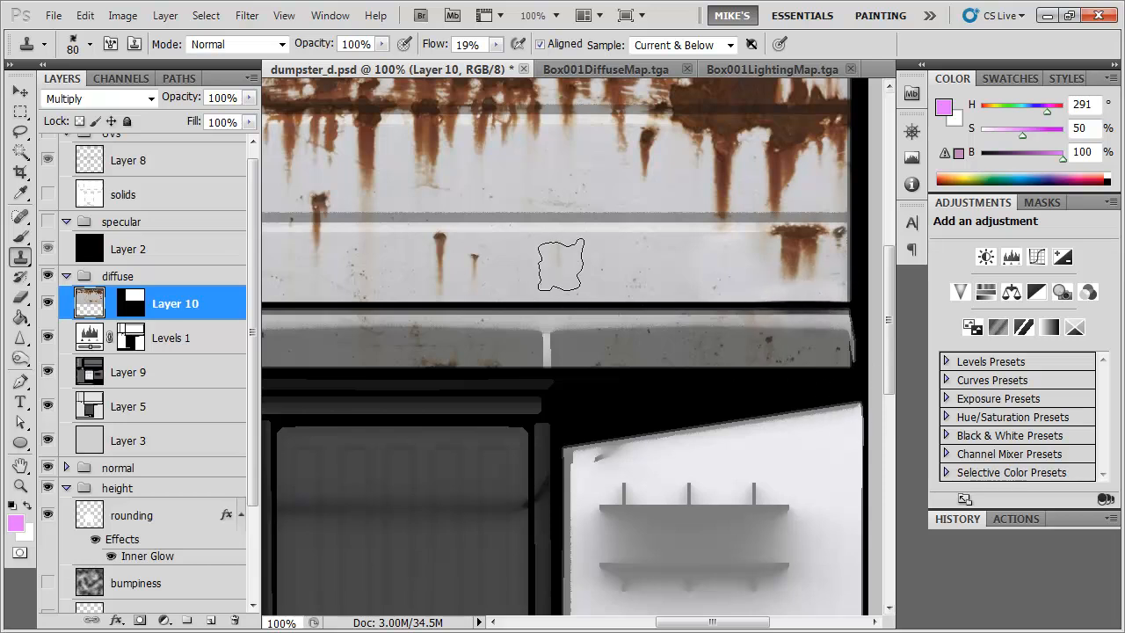
key("ctrl+minus")
key("ctrl+minus")
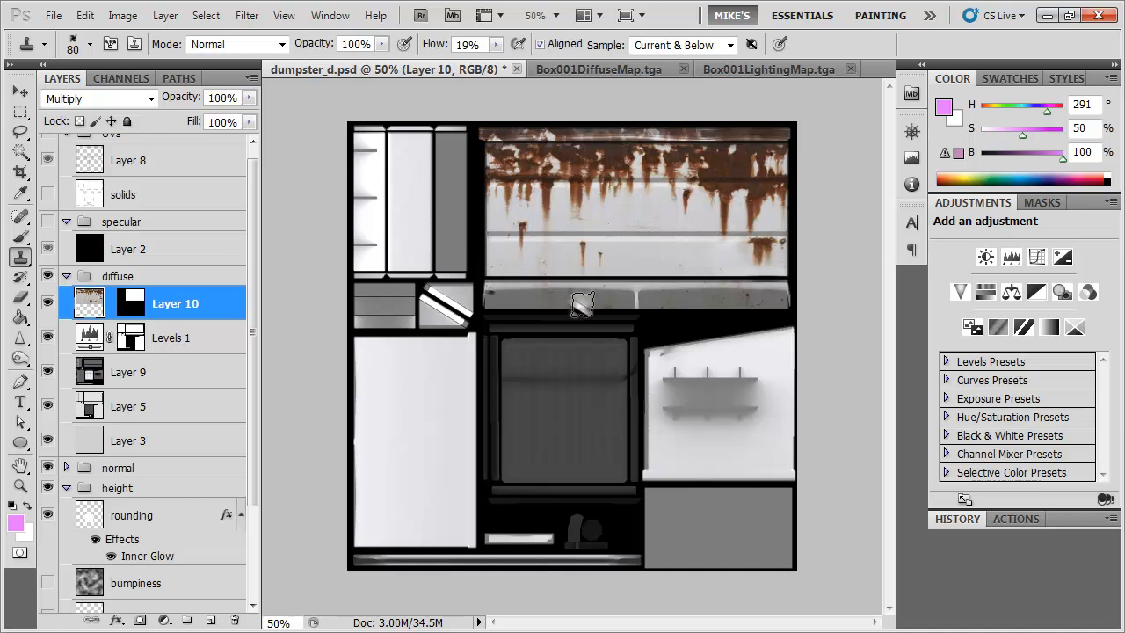
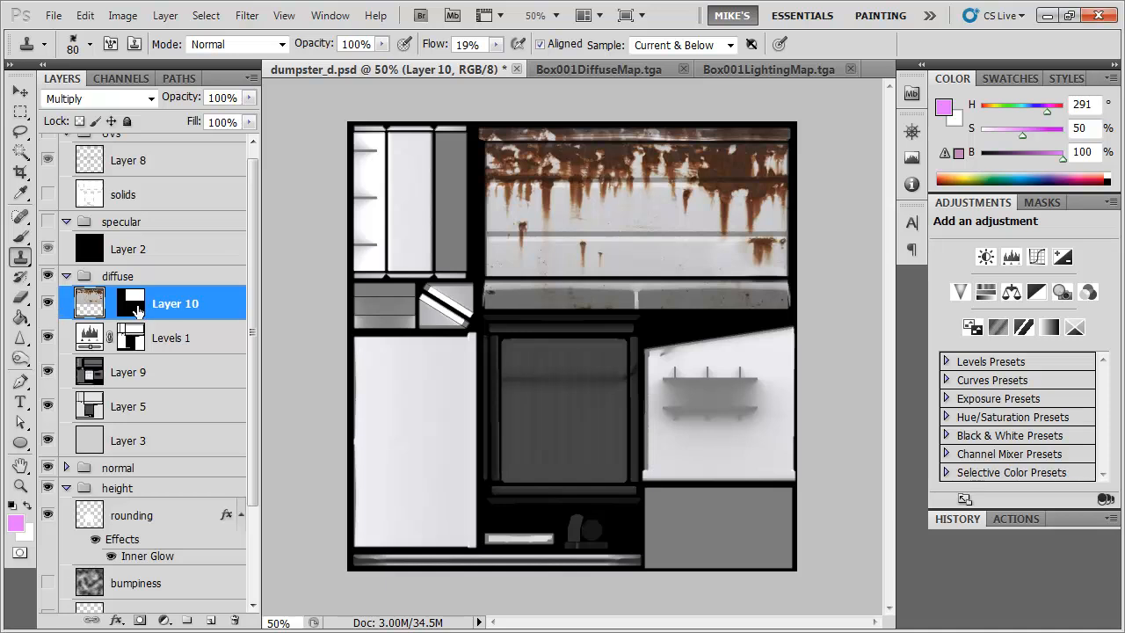
Paste the rusty metal photo as a new layer and move it up over the ribbed panel
key("ctrl+v")
key("ctrl+t")
left_click_drag(651, 320, 718, 375)
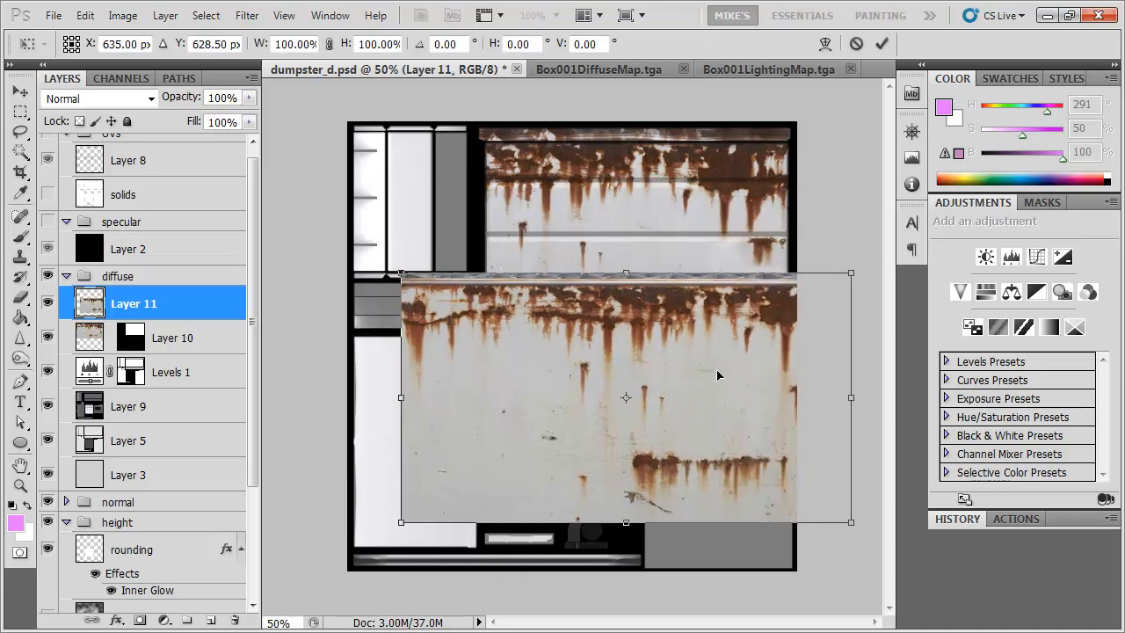
mouse_move(717, 375)
left_mouse_down()
mouse_move(652, 231)
mouse_move(644, 333)
mouse_move(658, 273)
mouse_move(678, 389)
mouse_move(745, 348)
mouse_move(746, 238)
mouse_move(728, 296)
mouse_move(743, 239)
left_mouse_up()
key("Return")
key("s")
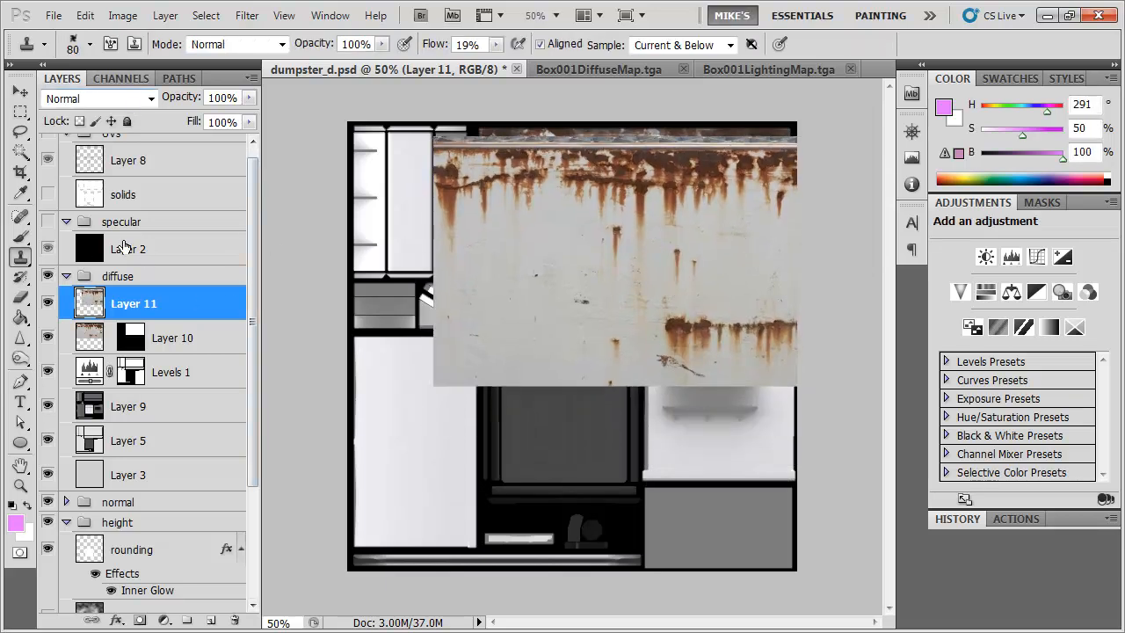
Clip Layer 11 to Layer 10 as a clipping mask and add a layer mask to Layer 11
left_click(197, 351)
left_click(123, 305)
right_click(93, 305)
left_click(170, 293)
key("ctrl+g")
key("ctrl+z")
key("ctrl+alt+g")
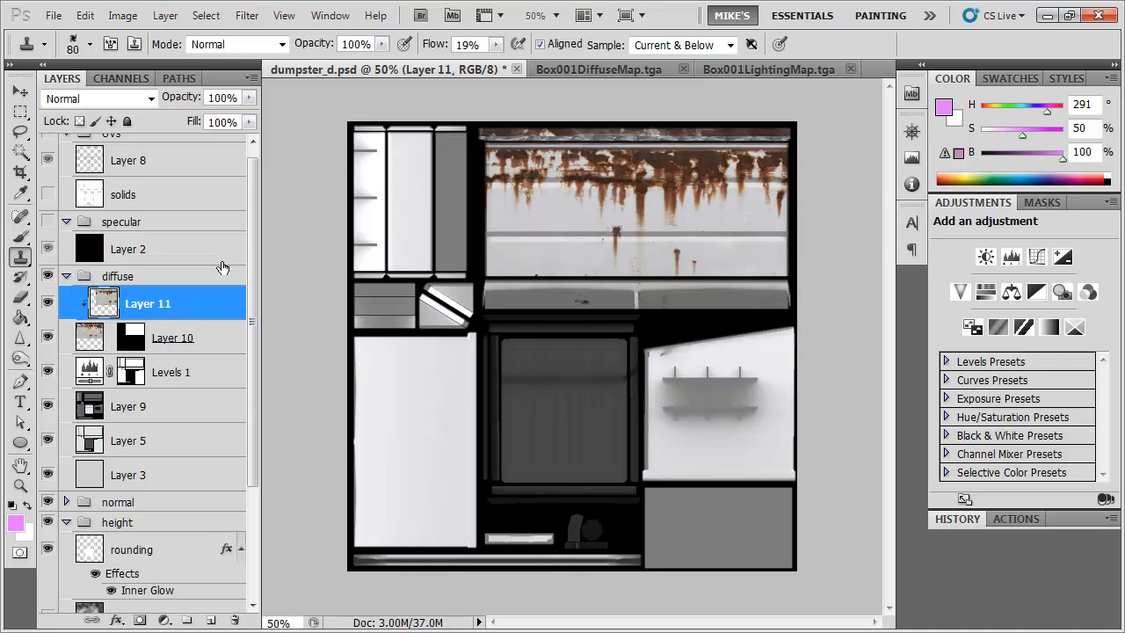
left_click(141, 620)
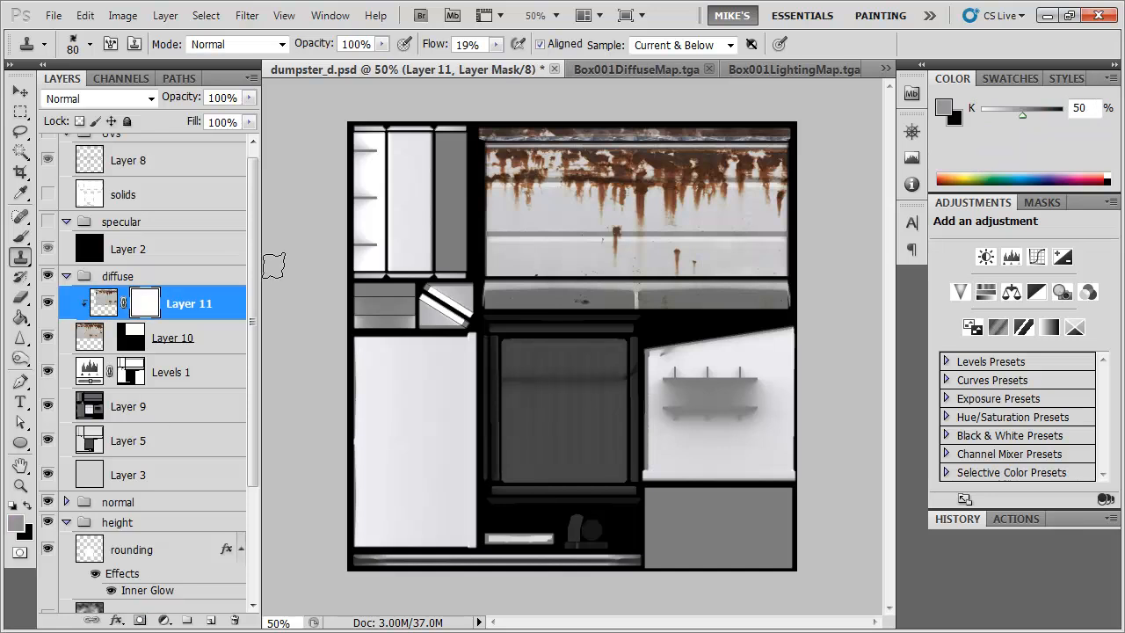
Try a Clone Stamp stroke across the middle of the ribbed panel on Layer 11 at brush size 90
right_click(666, 225)
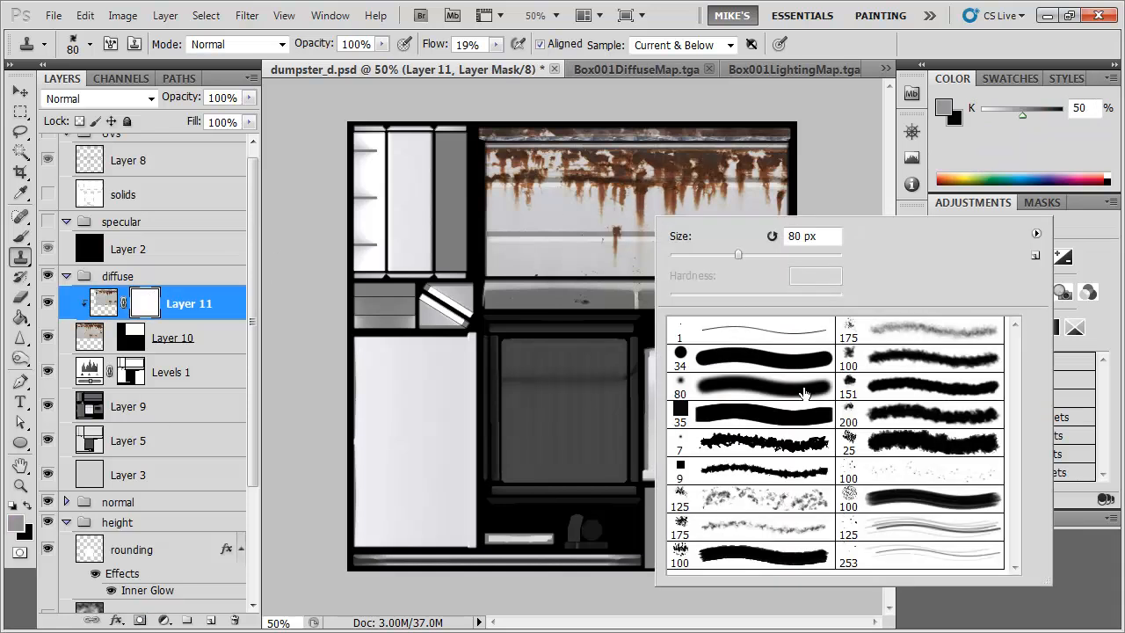
left_click(738, 453)
key("Return")
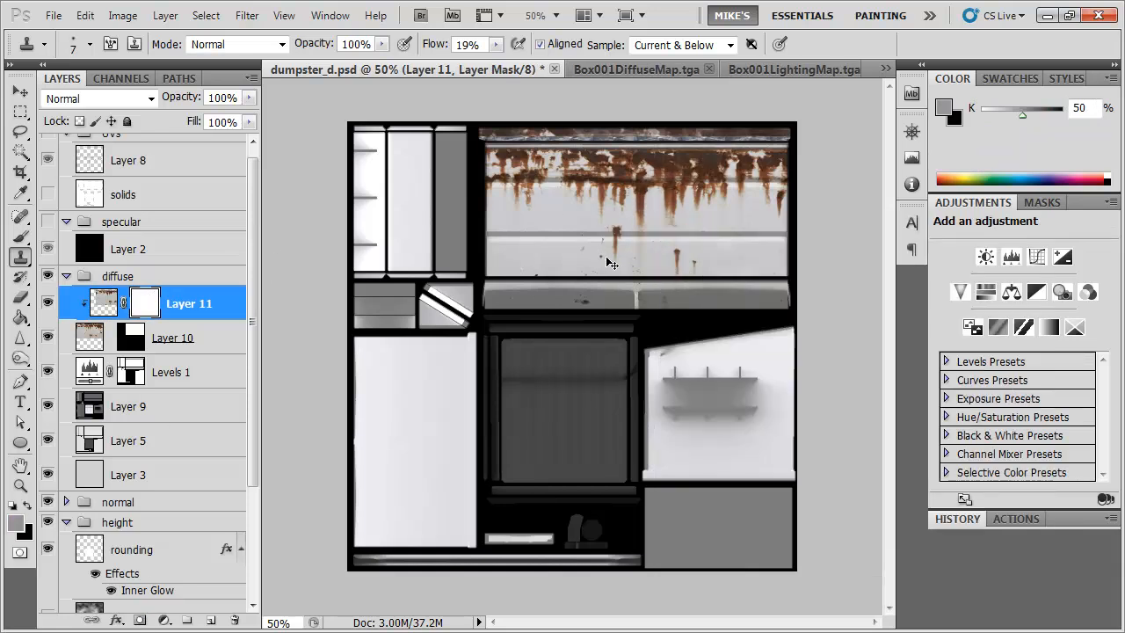
left_click(105, 307)
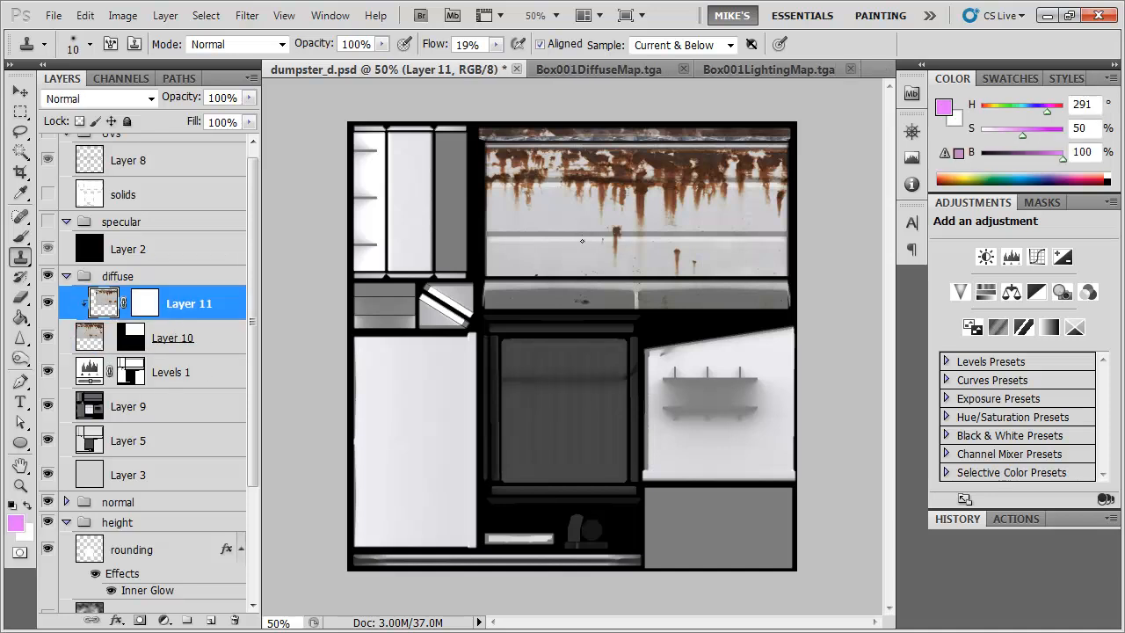
key("bracketright")
key("bracketright")
key("bracketright")
key("bracketright")
key("bracketright")
key("bracketright")
key("bracketright")
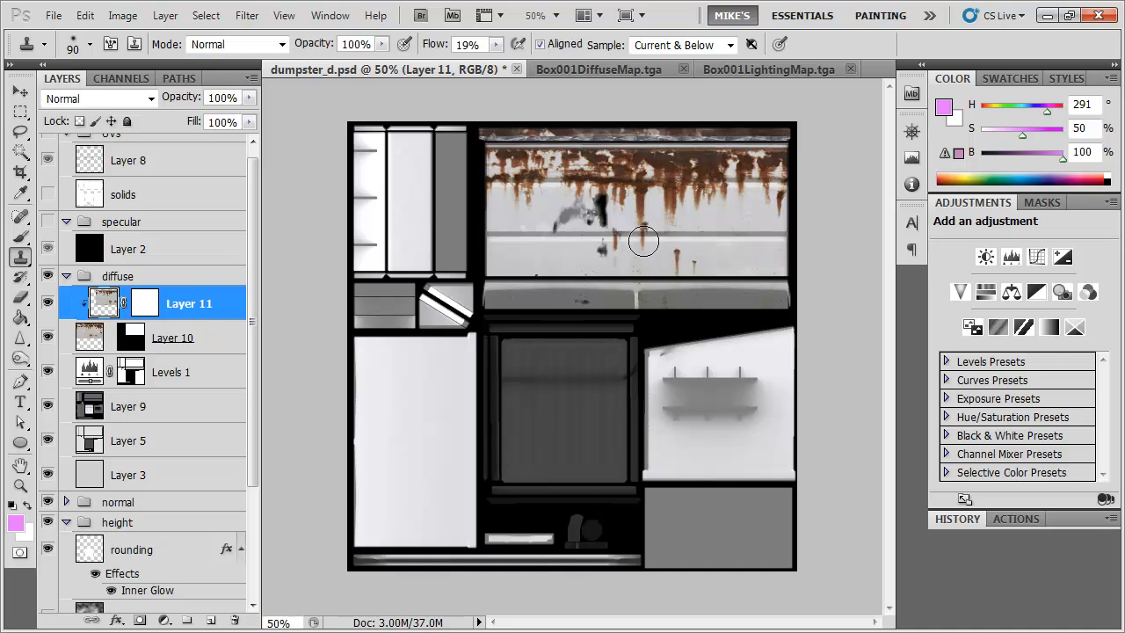
left_click_drag(585, 246, 657, 231)
key("ctrl+z")
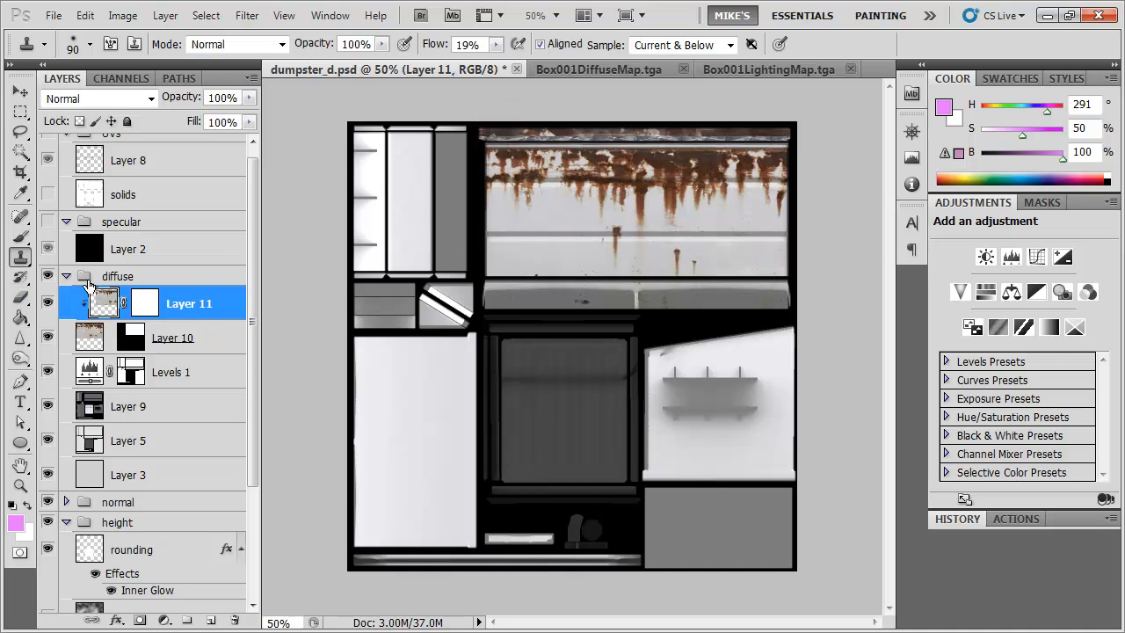
Switch to the Brush tool and choose a rough-edged brush preset for blending the rust
key("b")
right_click(566, 348)
left_click(646, 464)
key("Return")
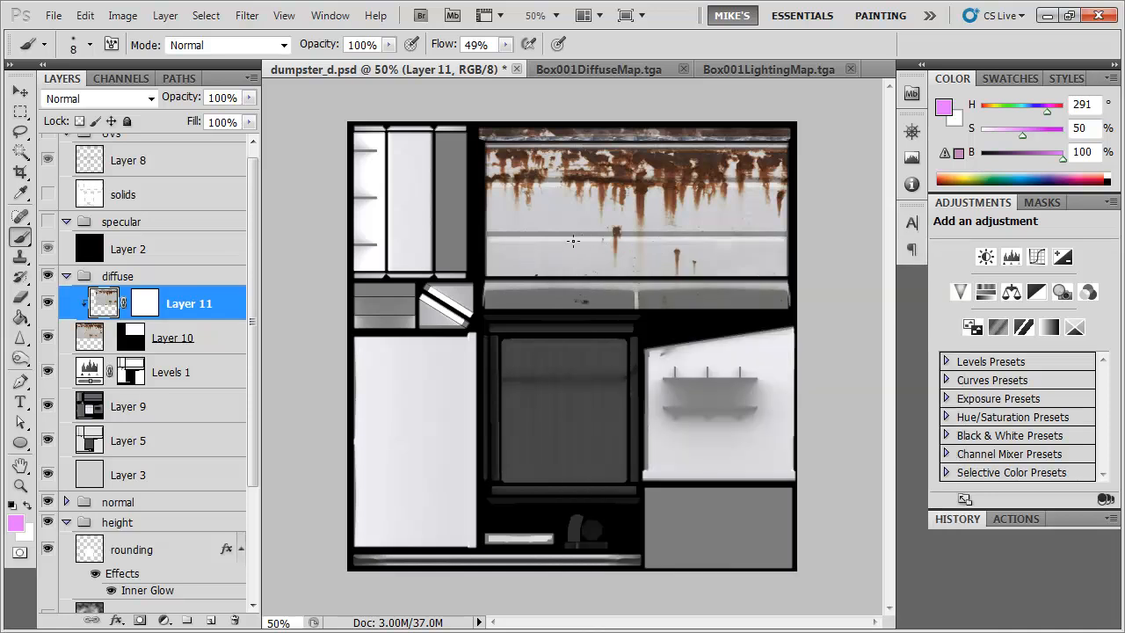
Try brush strokes along the ribbed panel's lower rib on Layer 11 at sizes 90 and 70
left_click_drag(518, 239, 758, 239)
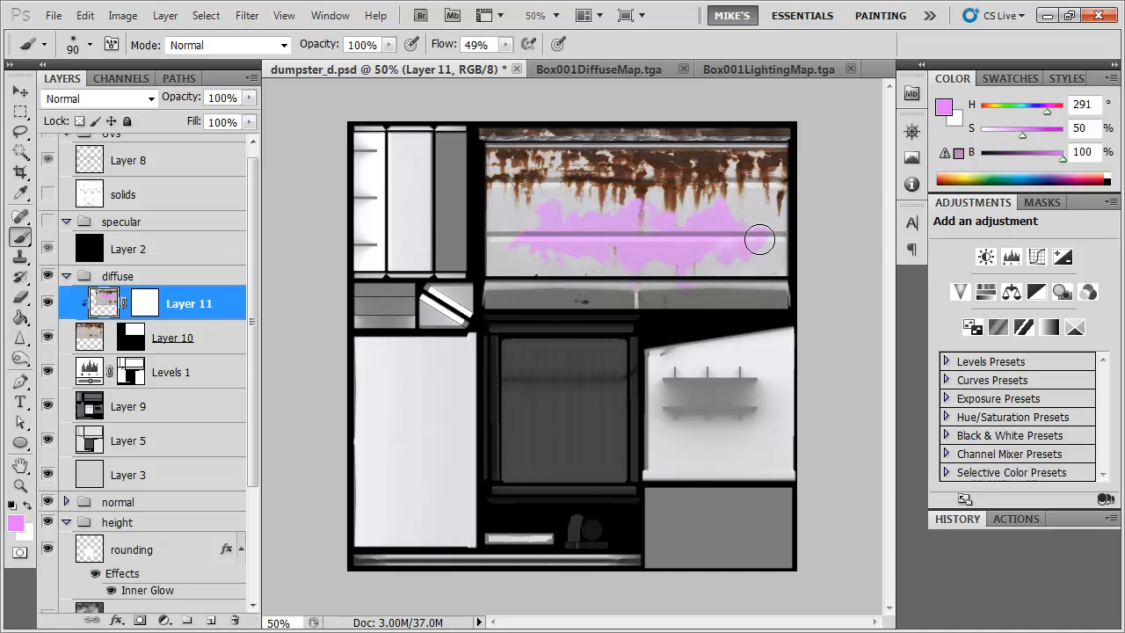
key("ctrl+z")
key("bracketleft")
key("bracketleft")
mouse_move(505, 236)
left_mouse_down()
mouse_move(676, 246)
mouse_move(784, 229)
mouse_move(815, 249)
left_mouse_up()
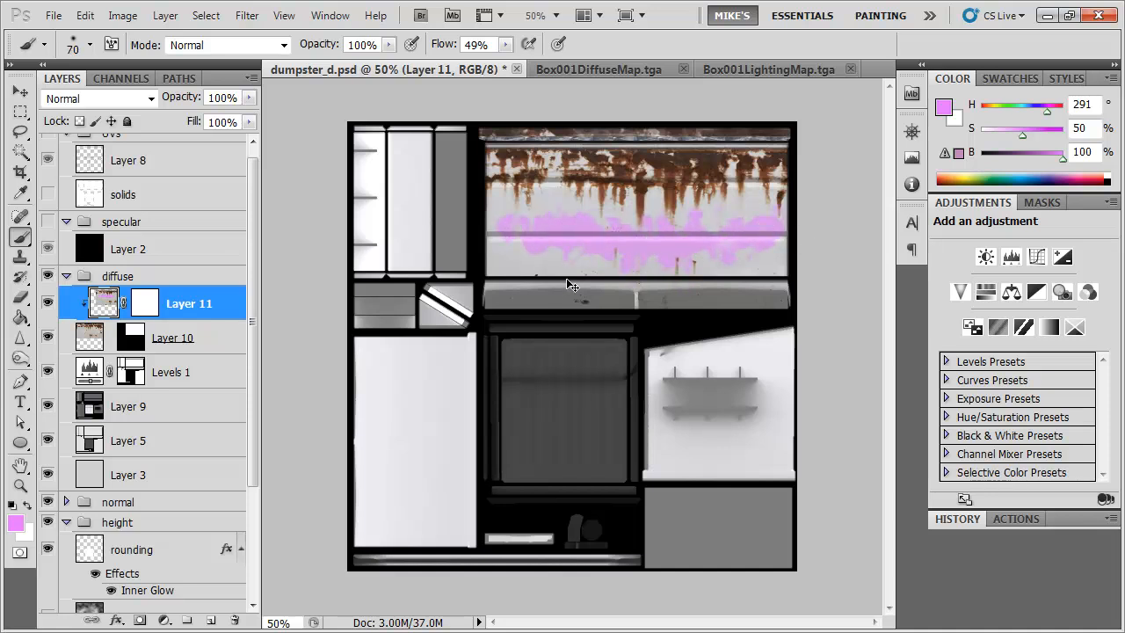
key("ctrl+z")
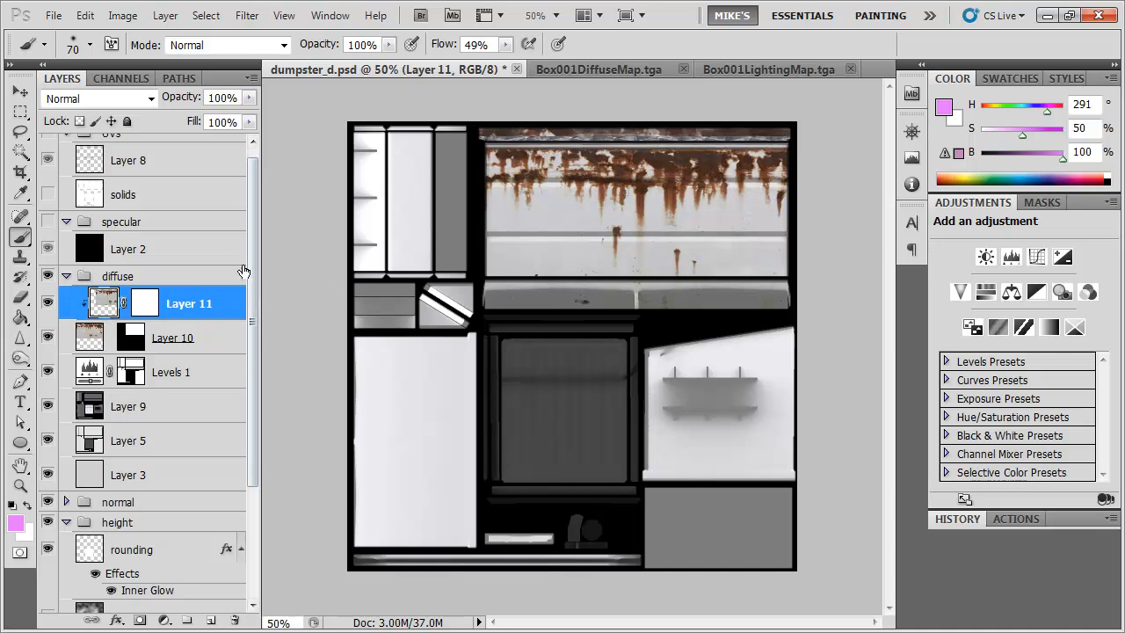
Try painting Layer 11's mask with 50% gray over the panel's left half, at 57% and 100% brush flow
left_click(151, 307)
mouse_move(606, 225)
left_mouse_down()
mouse_move(513, 229)
mouse_move(540, 233)
mouse_move(554, 176)
mouse_move(570, 197)
mouse_move(546, 177)
left_mouse_up()
key("ctrl+z")
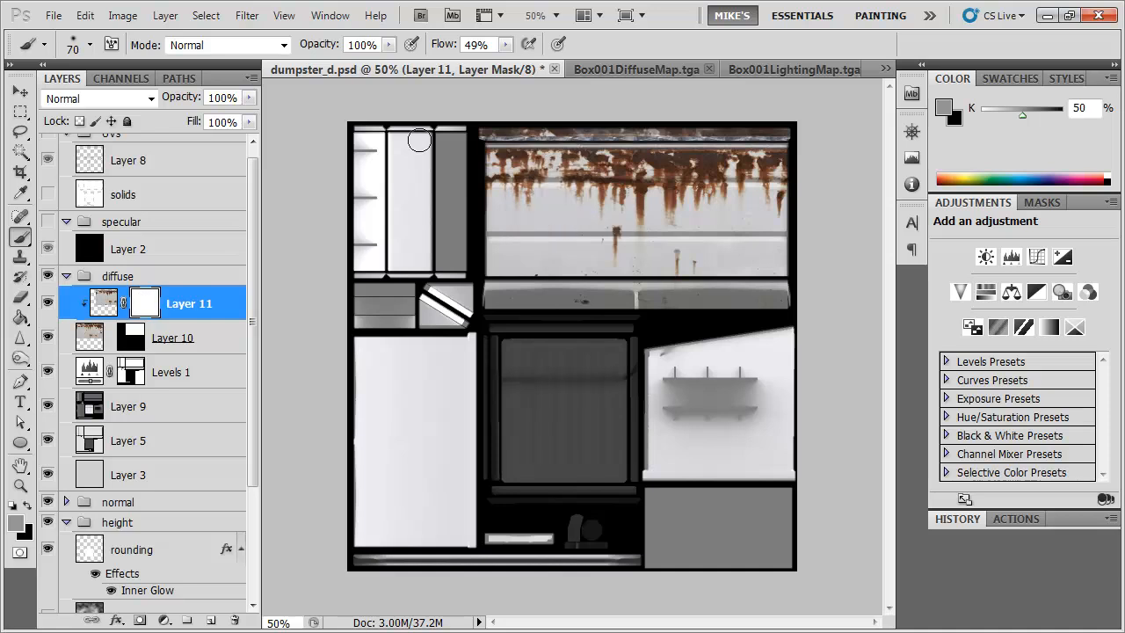
left_click_drag(439, 48, 442, 48)
mouse_move(615, 184)
left_mouse_down()
mouse_move(494, 169)
mouse_move(499, 149)
left_mouse_up()
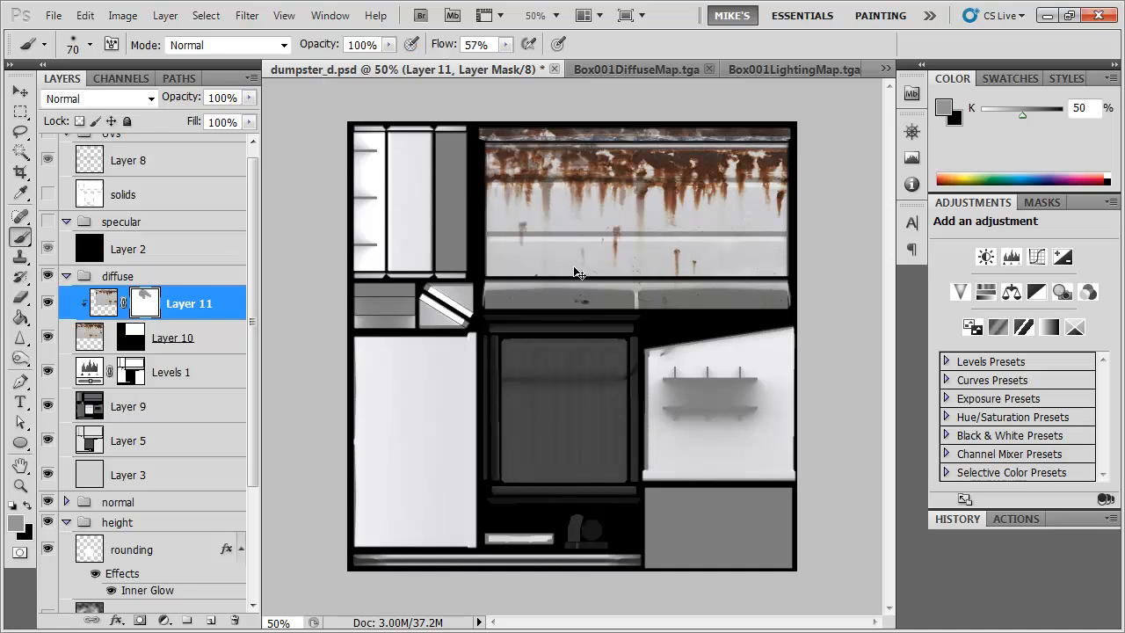
left_click_drag(446, 45, 563, 49)
key("ctrl+z")
mouse_move(568, 220)
left_mouse_down()
mouse_move(520, 146)
mouse_move(574, 232)
mouse_move(553, 259)
left_mouse_up()
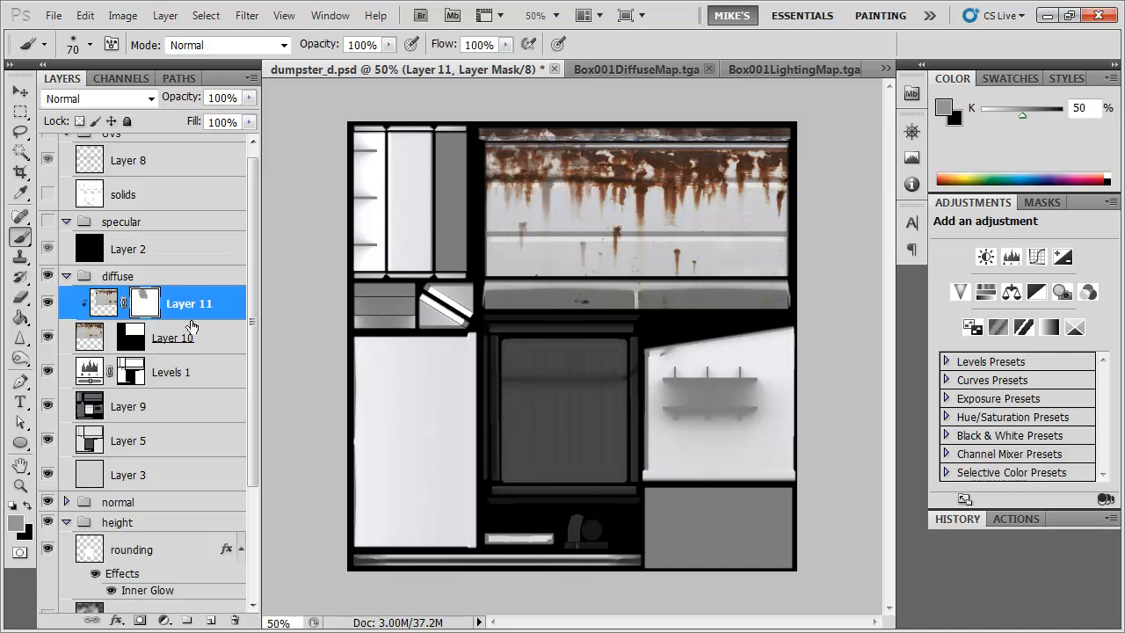
key("ctrl+z")
Paint black on Layer 11's mask at 42% flow to reveal Layer 10's rust across the panel's upper right, and reduce the brush to 30
key("d")
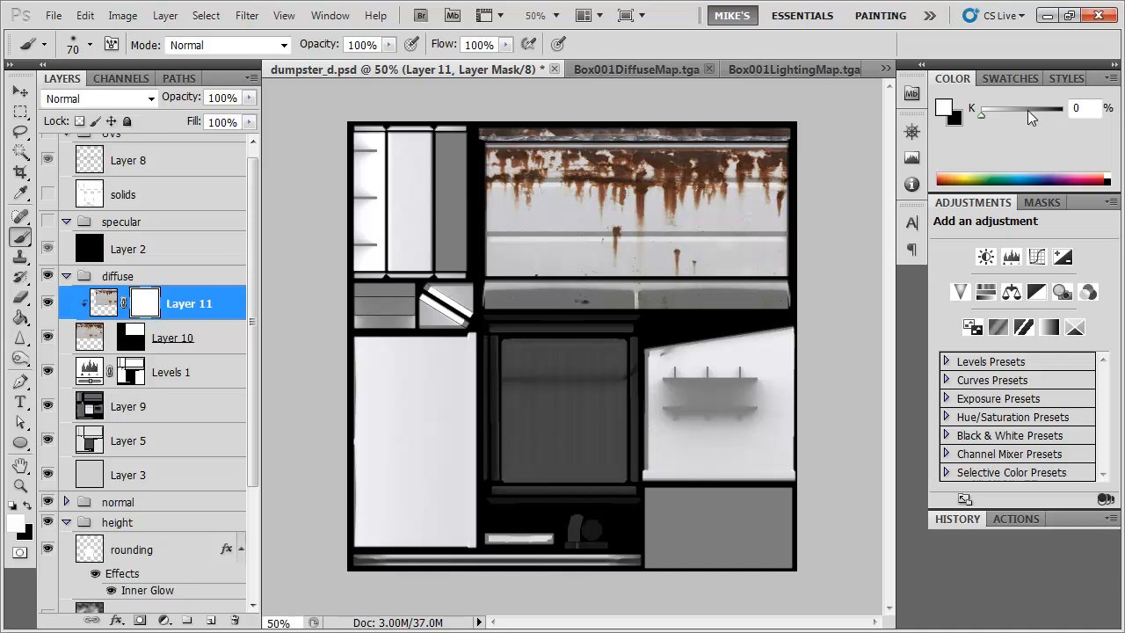
key("x")
left_click_drag(446, 48, 391, 46)
mouse_move(563, 189)
left_mouse_down()
mouse_move(529, 147)
mouse_move(514, 166)
mouse_move(473, 173)
mouse_move(543, 226)
left_mouse_up()
key("ctrl+z")
mouse_move(665, 208)
left_mouse_down()
mouse_move(712, 215)
mouse_move(778, 190)
mouse_move(742, 152)
mouse_move(785, 116)
mouse_move(767, 151)
mouse_move(747, 300)
mouse_move(717, 241)
mouse_move(709, 141)
mouse_move(624, 245)
mouse_move(686, 121)
mouse_move(655, 182)
mouse_move(643, 177)
mouse_move(605, 209)
left_mouse_up()
key("ctrl+z")
mouse_move(600, 212)
left_mouse_down()
mouse_move(661, 230)
mouse_move(640, 233)
mouse_move(670, 228)
mouse_move(662, 216)
mouse_move(693, 203)
mouse_move(752, 120)
mouse_move(778, 182)
mouse_move(754, 149)
mouse_move(717, 223)
mouse_move(687, 232)
mouse_move(673, 295)
mouse_move(778, 229)
mouse_move(766, 204)
mouse_move(659, 204)
mouse_move(566, 128)
mouse_move(522, 132)
mouse_move(677, 118)
mouse_move(724, 141)
mouse_move(724, 176)
mouse_move(657, 129)
mouse_move(644, 144)
mouse_move(465, 143)
left_mouse_up()
key("bracketleft")
key("bracketleft")
key("bracketleft")
key("bracketleft")
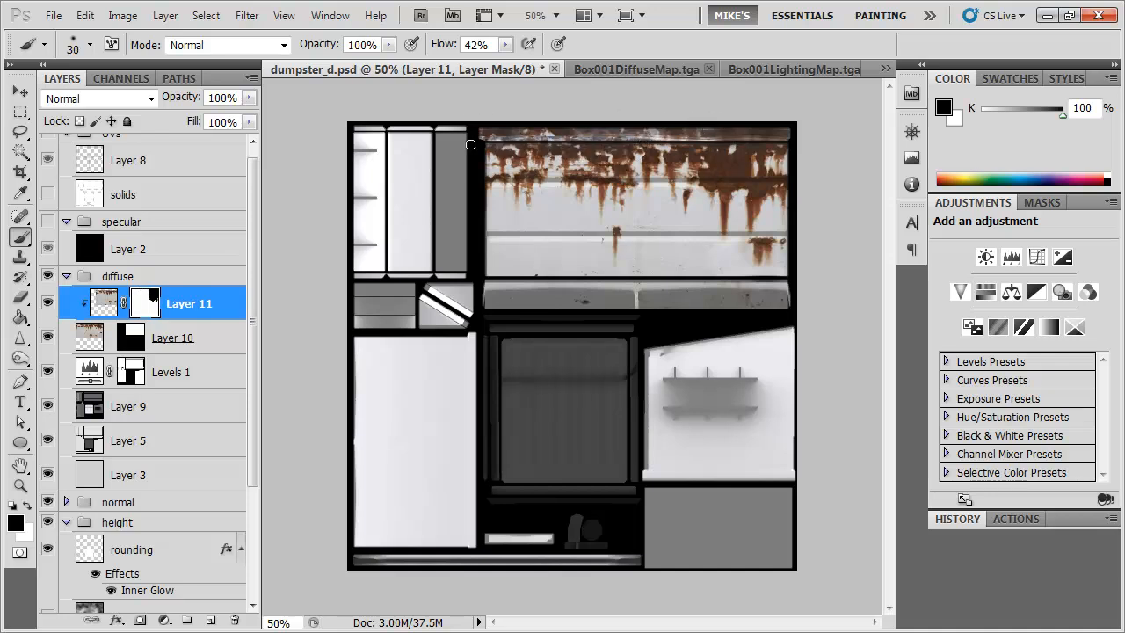
Toggle Layer 11's visibility repeatedly to compare the blended rust with Layer 10's rust alone
left_click(48, 305)
left_click(48, 305)
left_click(48, 305)
left_click(47, 305)
left_click(47, 305)
left_click(48, 304)
left_click(48, 304)
left_click(47, 304)
left_click(47, 305)
left_click(47, 304)
left_click(47, 304)
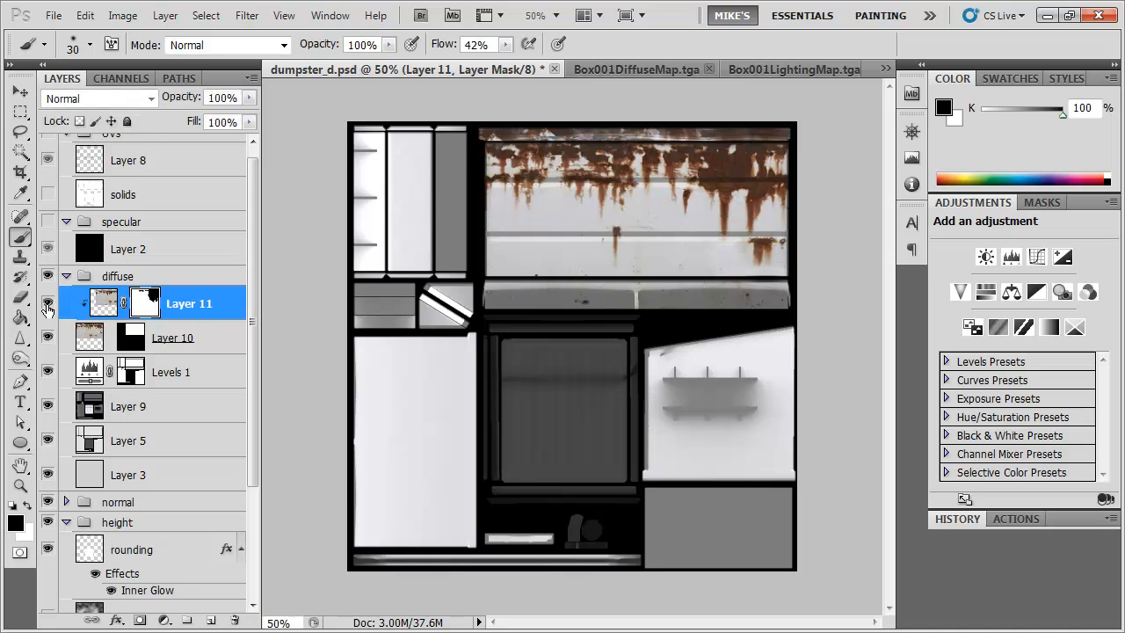
left_click(48, 304)
left_click(47, 304)
left_click(48, 305)
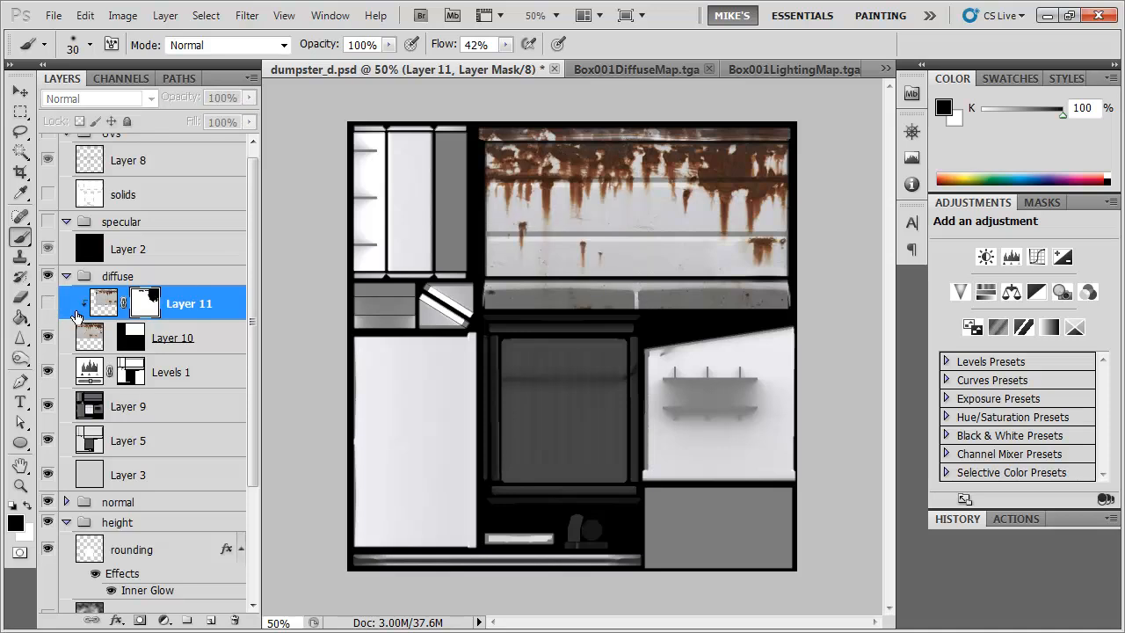
Show Layer 11, try its opacity at 62%, restore it to 100% and save the texture document
left_click(48, 304)
left_click_drag(189, 98, 157, 100)
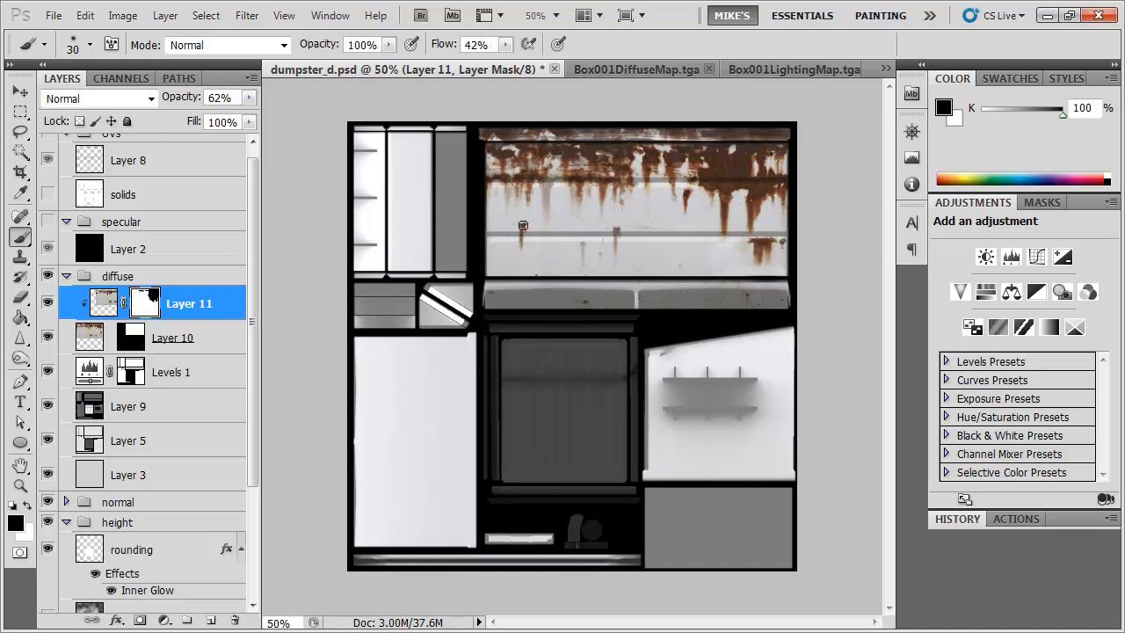
left_click_drag(180, 101, 296, 104)
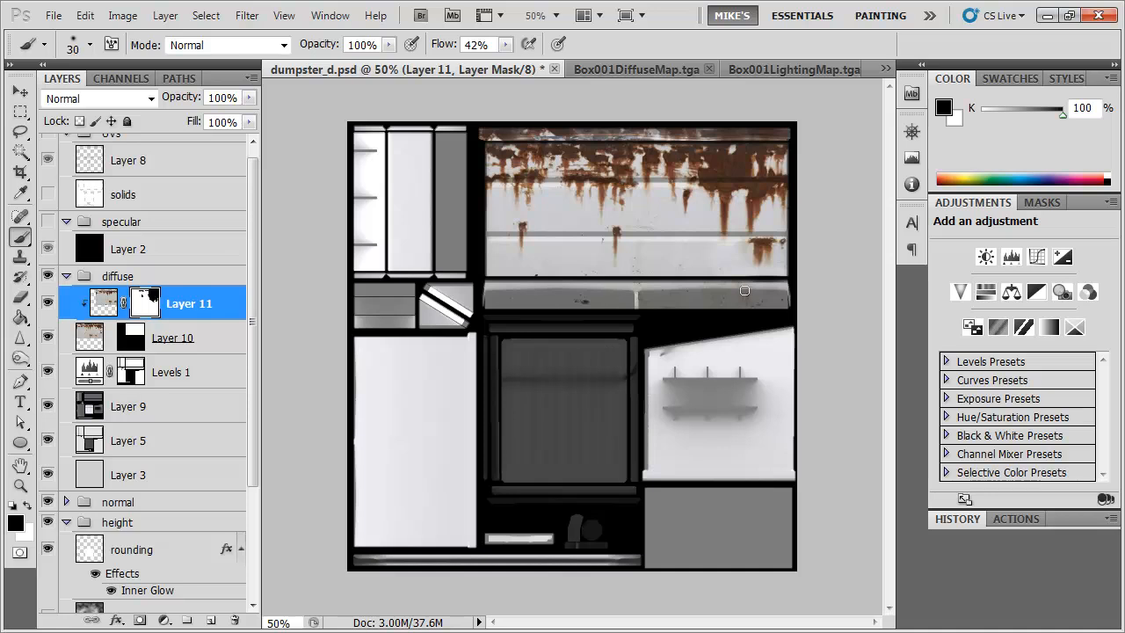
key("ctrl+s")
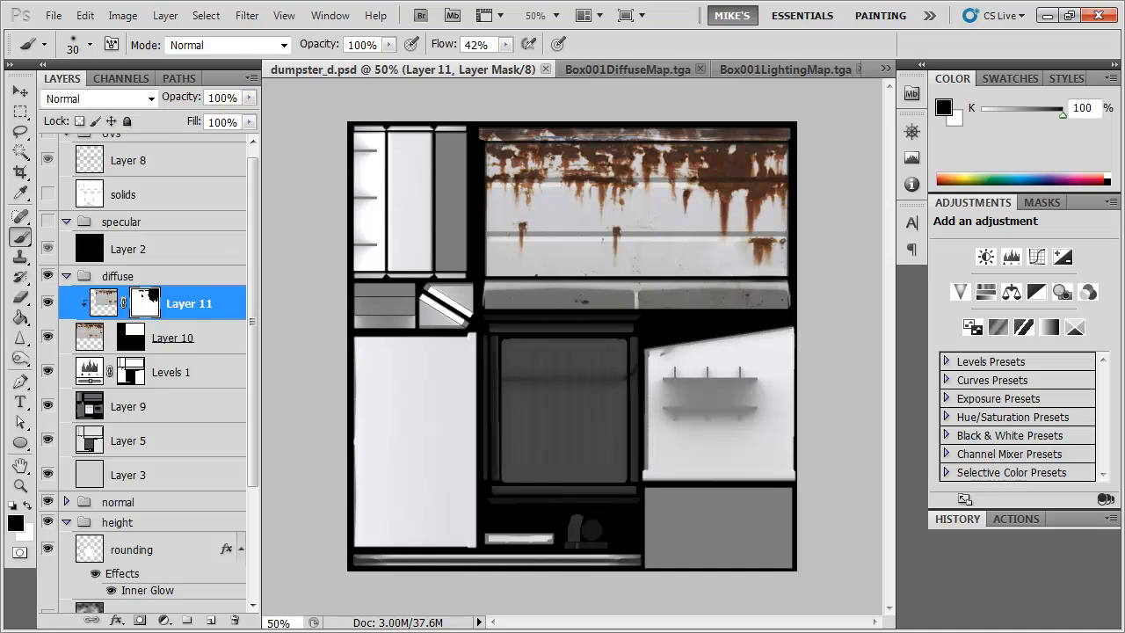
Switch to 3ds Max and examine the blended rust on the dumpster's front from several distances
key("alt+Tab")
left_click_drag(414, 431, 366, 432)
scroll(403, 427, "down", 2)
scroll(393, 428, "up", 1)
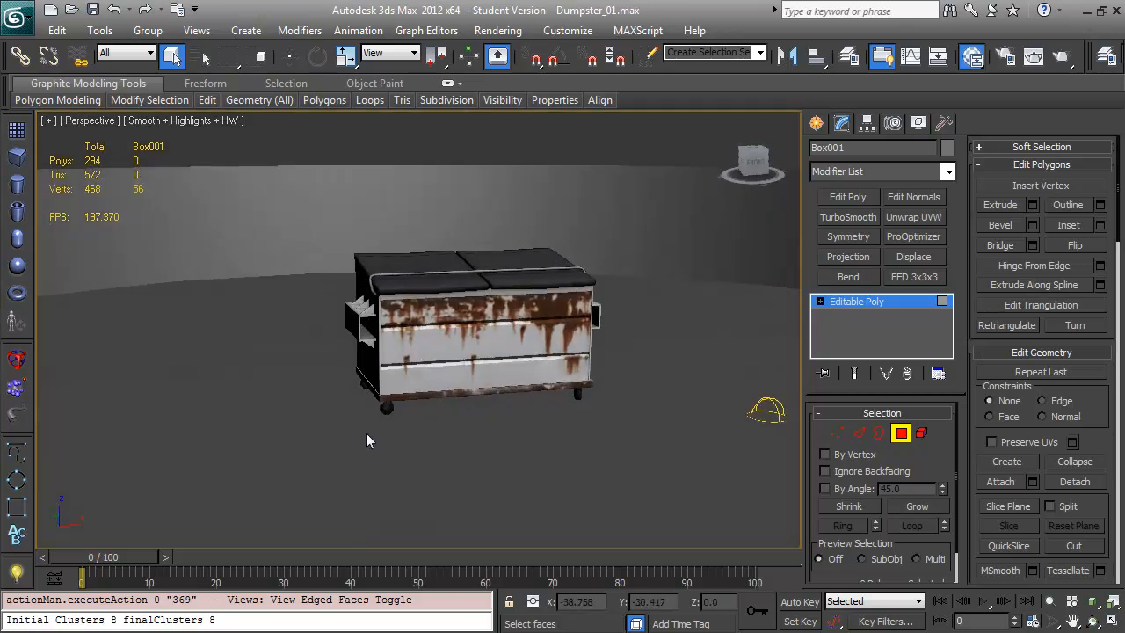
scroll(365, 432, "down", 1)
Leave polygon editing on the dumpster, select the whole object and frame it in the Perspective view
left_click(650, 315)
left_click(817, 123)
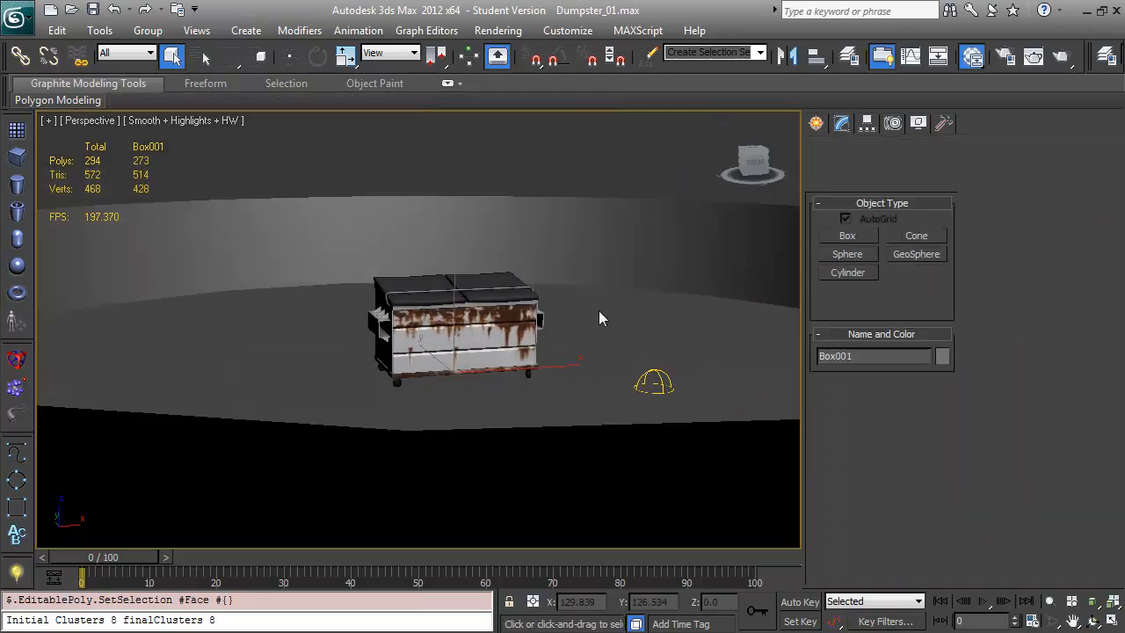
left_click(600, 311)
key("z")
left_click(420, 327)
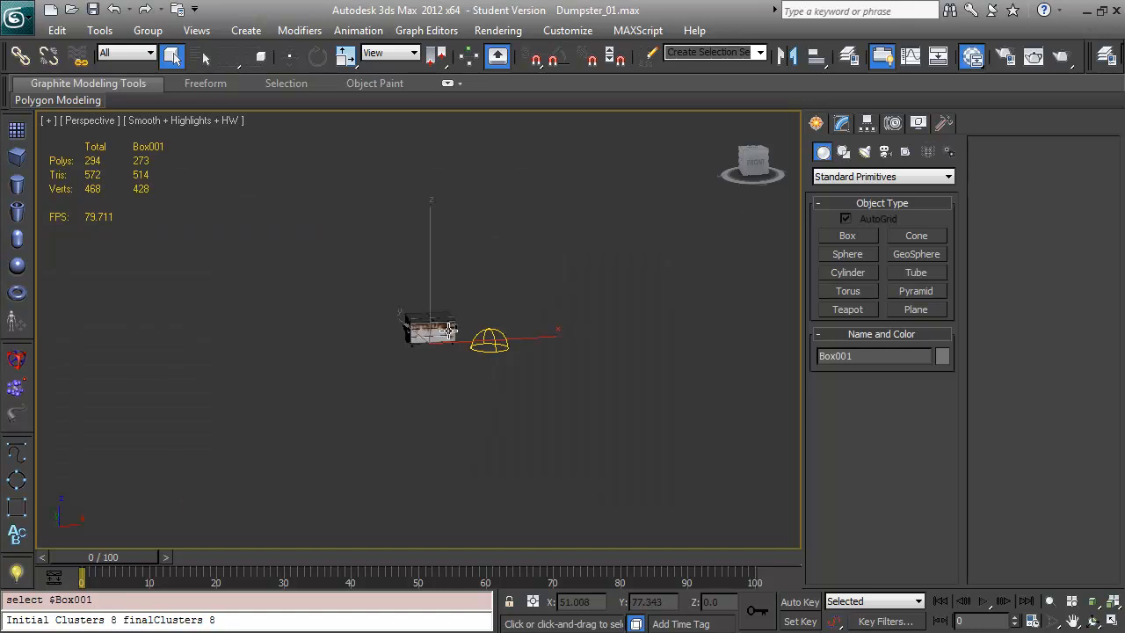
key("z")
scroll(481, 338, "down", 3)
left_click_drag(452, 347, 504, 340)
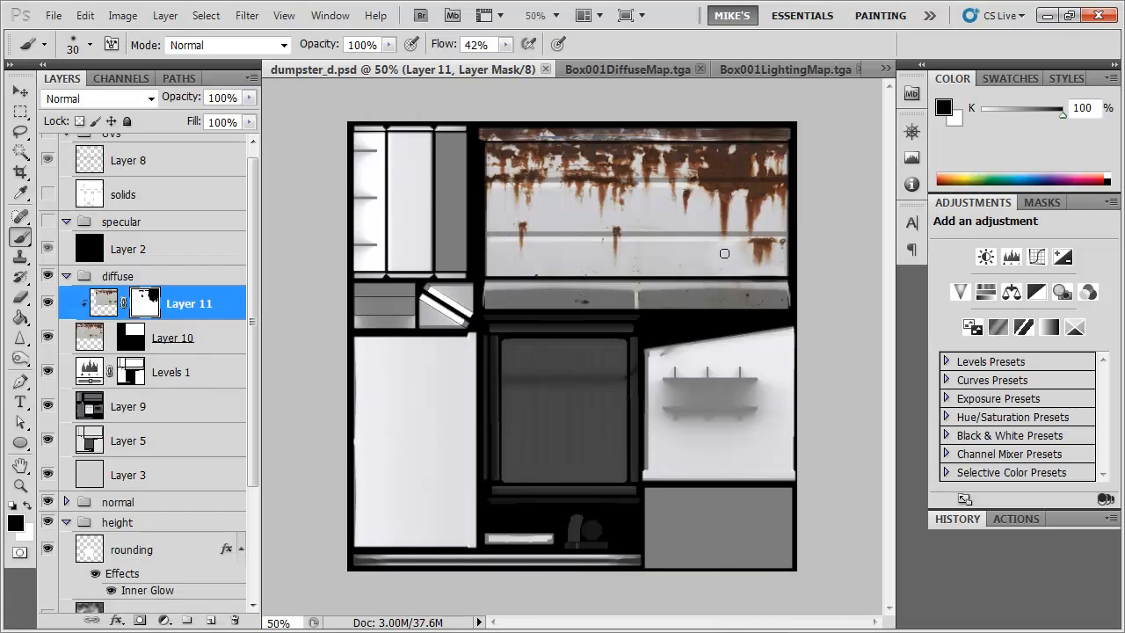
In Photoshop, merge Layer 11 into Layer 10, duplicate the result and move the copy's rust over the side panel
key("ctrl+e")
key("ctrl+j")
key("ctrl+t")
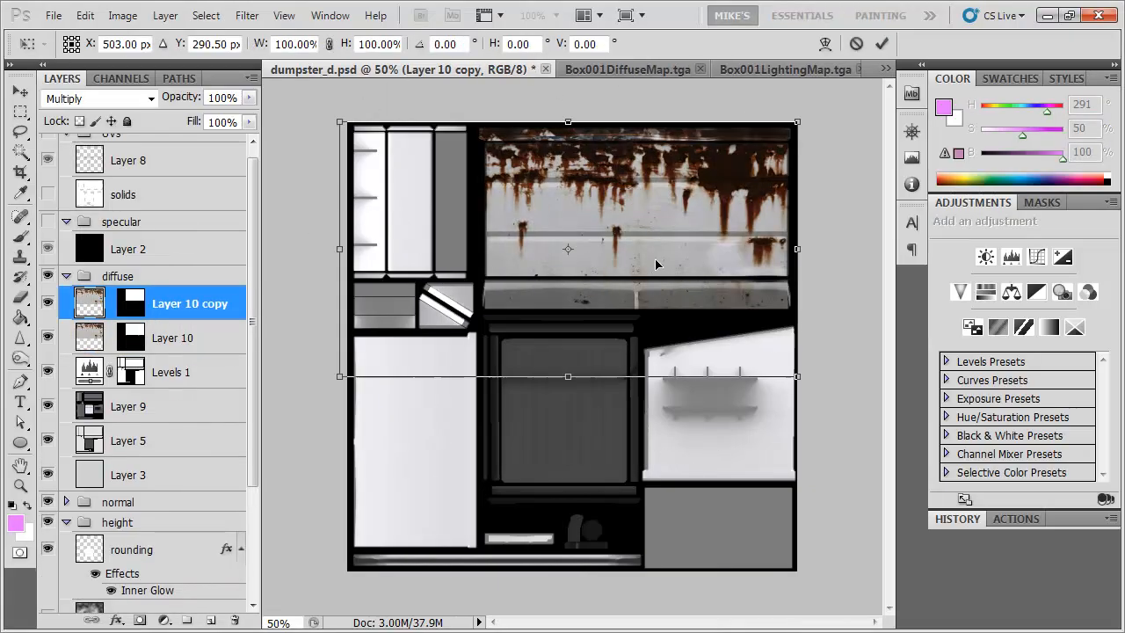
left_click_drag(657, 264, 788, 459)
key("Return")
Mask Layer 10 copy so its rust shows only within the rectangular area of the side panel
left_click(131, 303)
key("ctrl+BackSpace")
key("m")
left_click_drag(642, 317, 797, 483)
key("ctrl+shift+i")
key("alt+BackSpace")
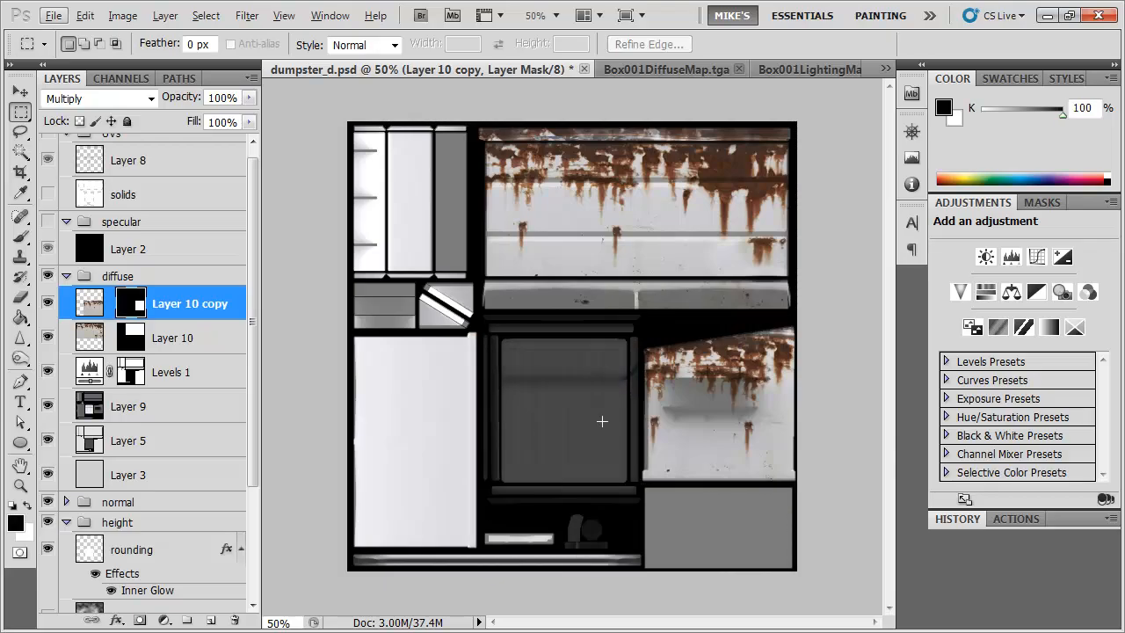
Reposition and warp Layer 10 copy's rust on the side panel, checking it on the dumpster in 3ds Max
key("alt+Tab")
key("alt+Tab")
left_click(90, 303)
key("ctrl+t")
left_click_drag(703, 395, 703, 368)
left_click(825, 44)
left_click_drag(471, 285, 464, 347)
key("Return")
key("alt+Tab")
key("alt+Tab")
Duplicate Layer 10 copy, transform the duplicate's rust on the side panel and clip it to the layer below
key("ctrl+j")
key("ctrl+t")
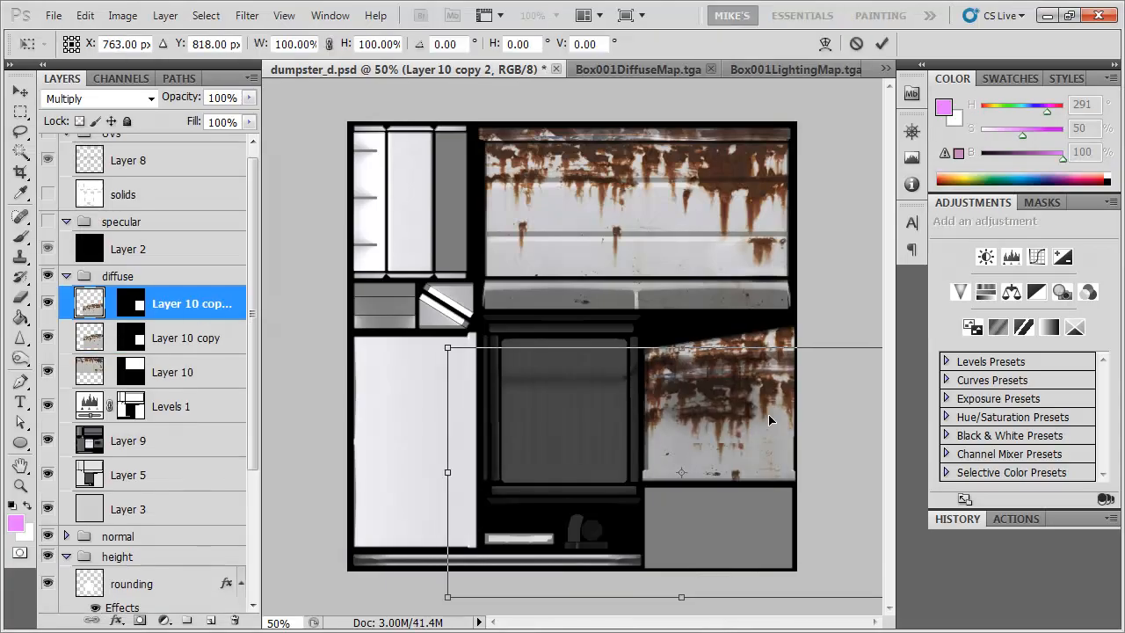
key("Return")
key("e")
key("ctrl+alt+g")
key("shift+alt+n")
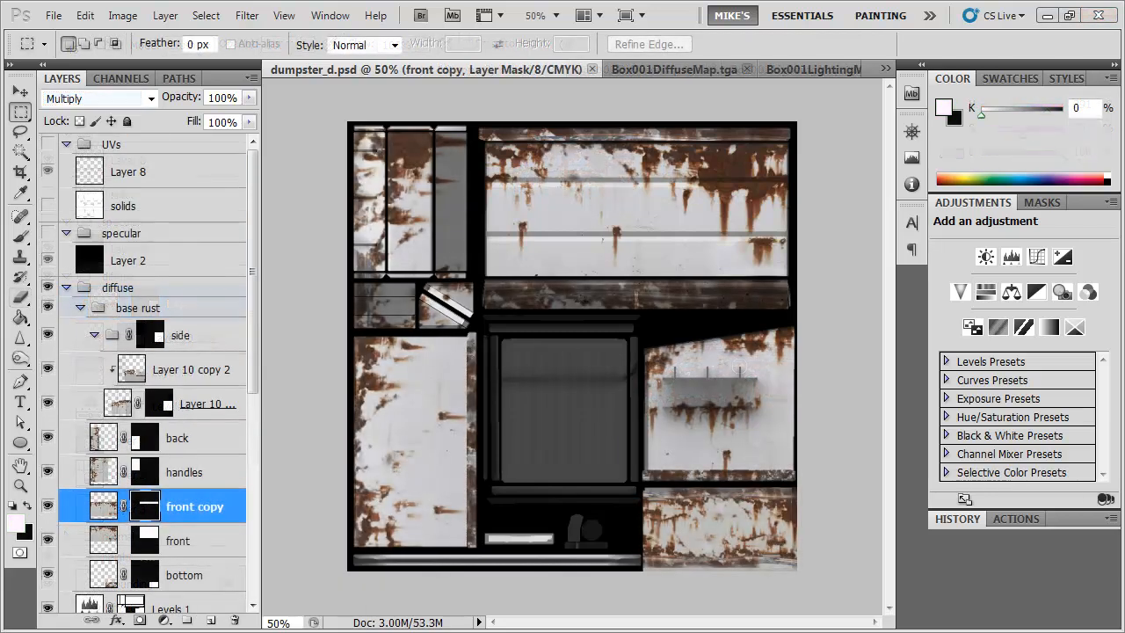
Switch to 3ds Max, examine the rust on the dumpster's back and sides, and return to Photoshop
key("alt+Tab")
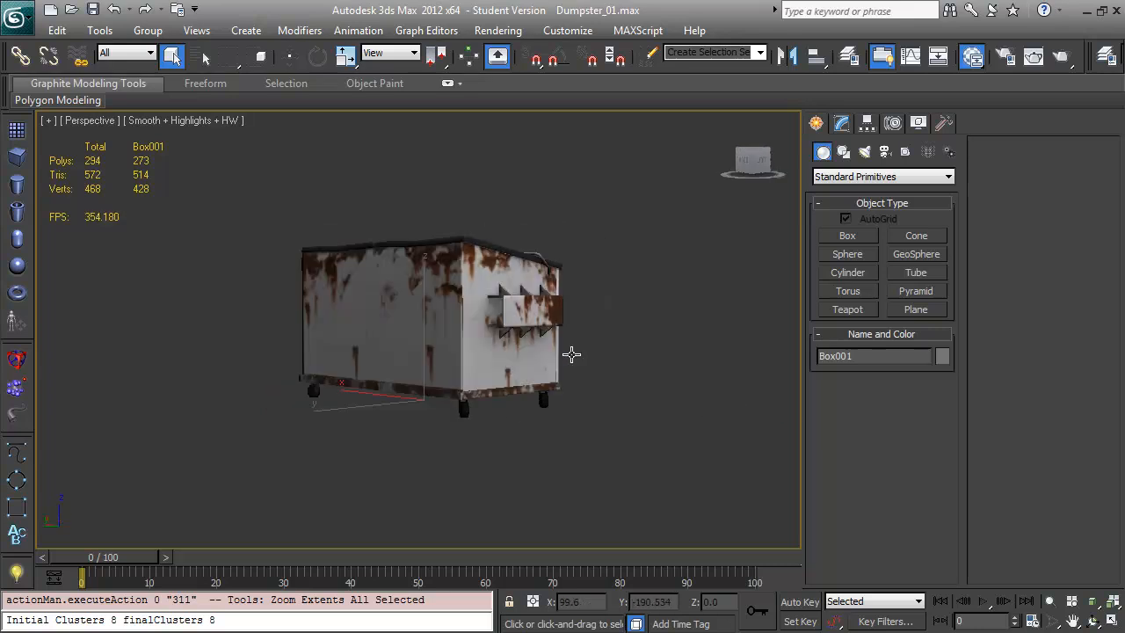
left_click_drag(571, 354, 197, 393)
key("alt+Tab")
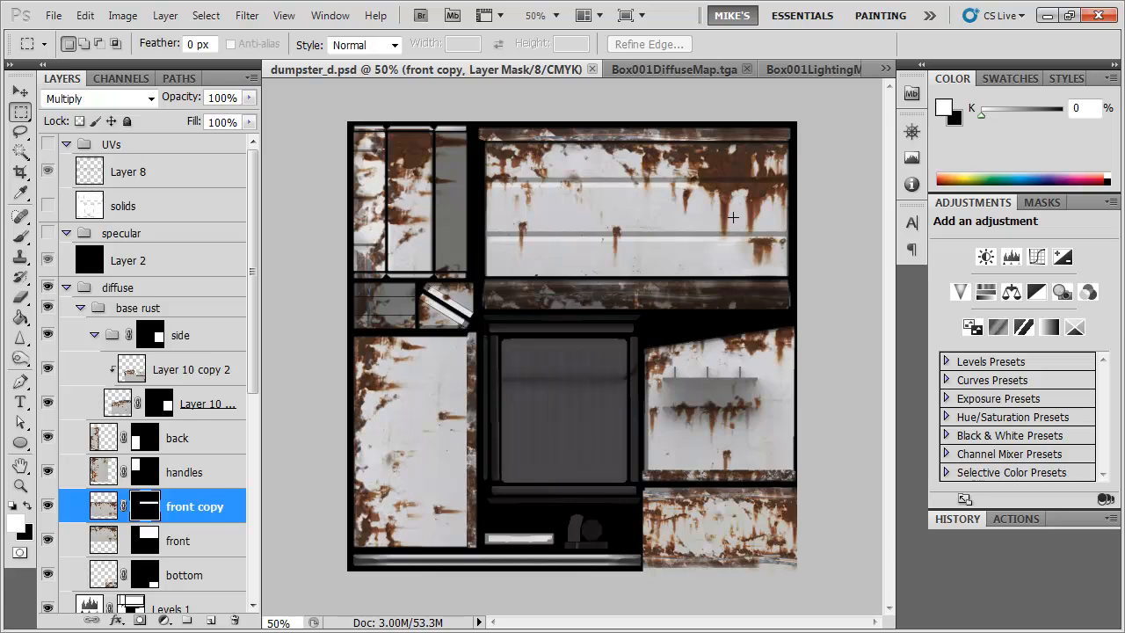
Collapse the base rust group and create a new group named "text" above it in the diffuse group
left_click(19, 401)
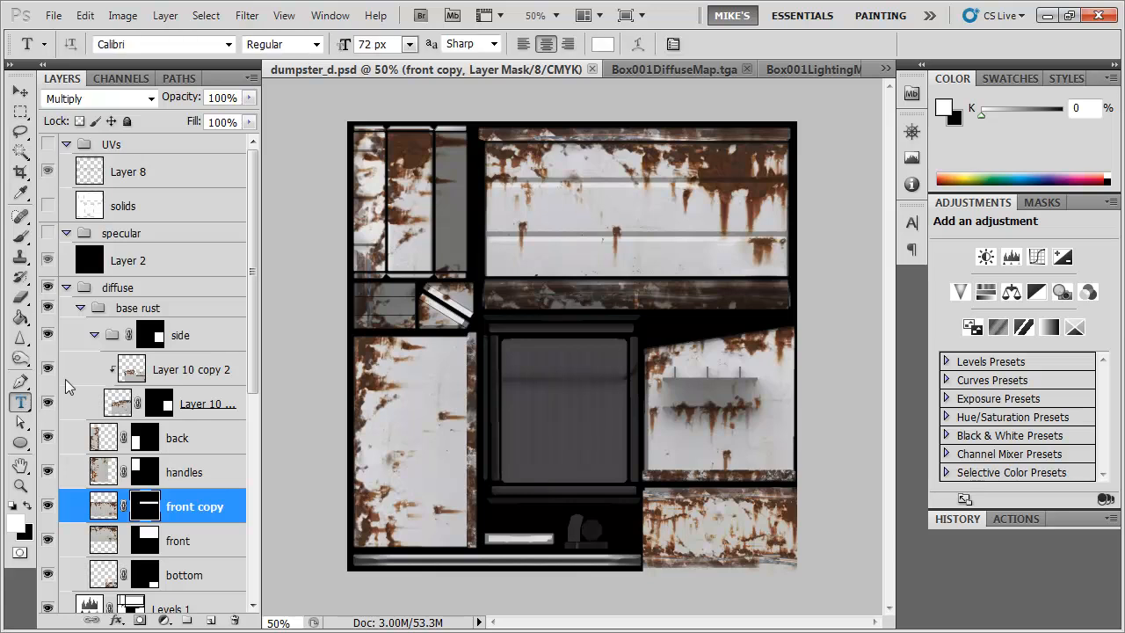
left_click(167, 307)
left_click(80, 307)
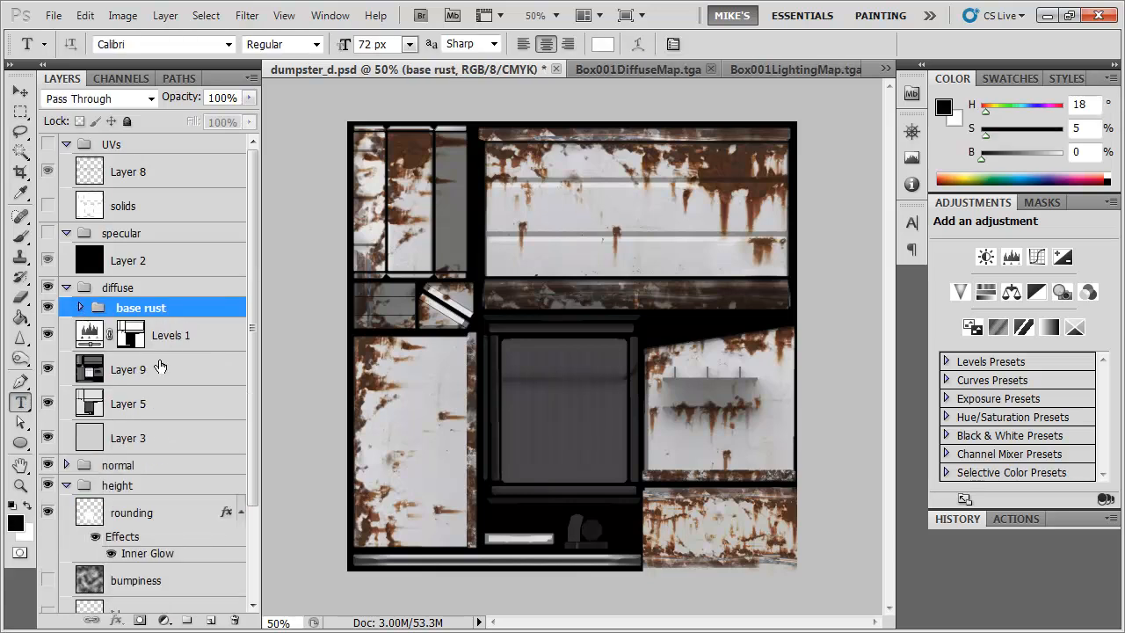
left_click(187, 620)
double_click(130, 309)
type("text")
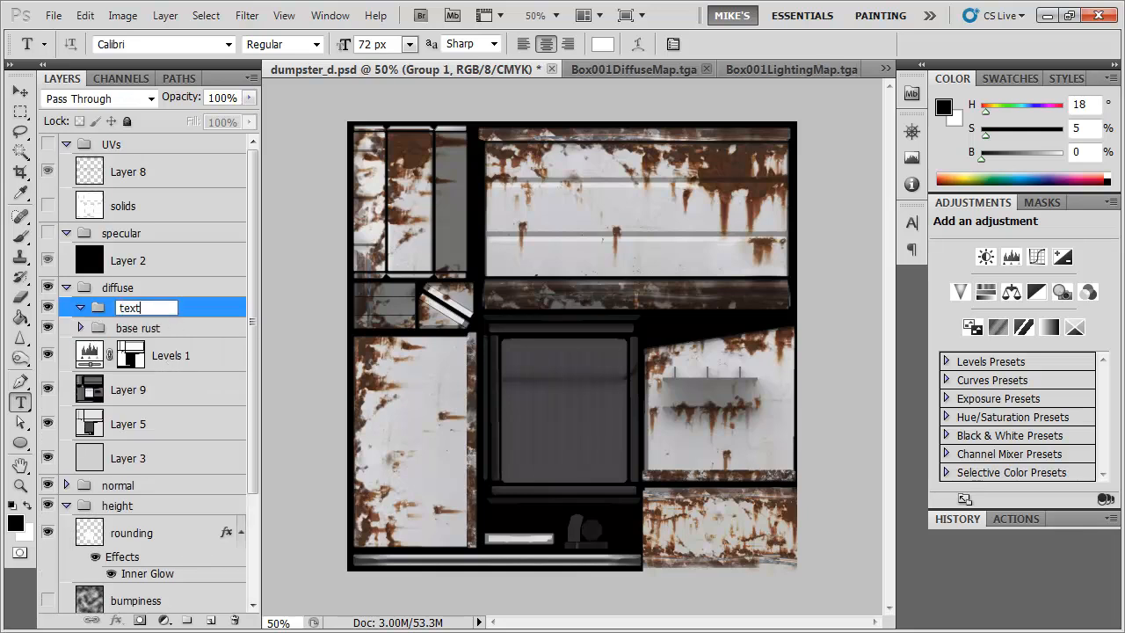
key("Return")
Add the text "CITY OF REDDING" on the front panel and centre it between the ribs
left_click(576, 204)
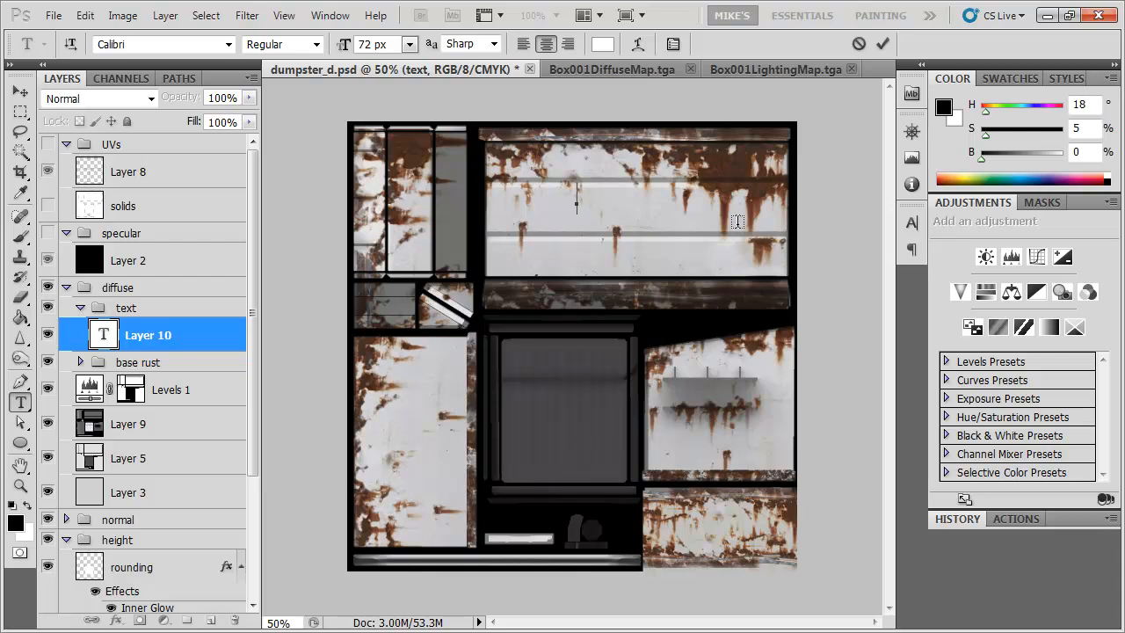
type("CITY OF REDDING")
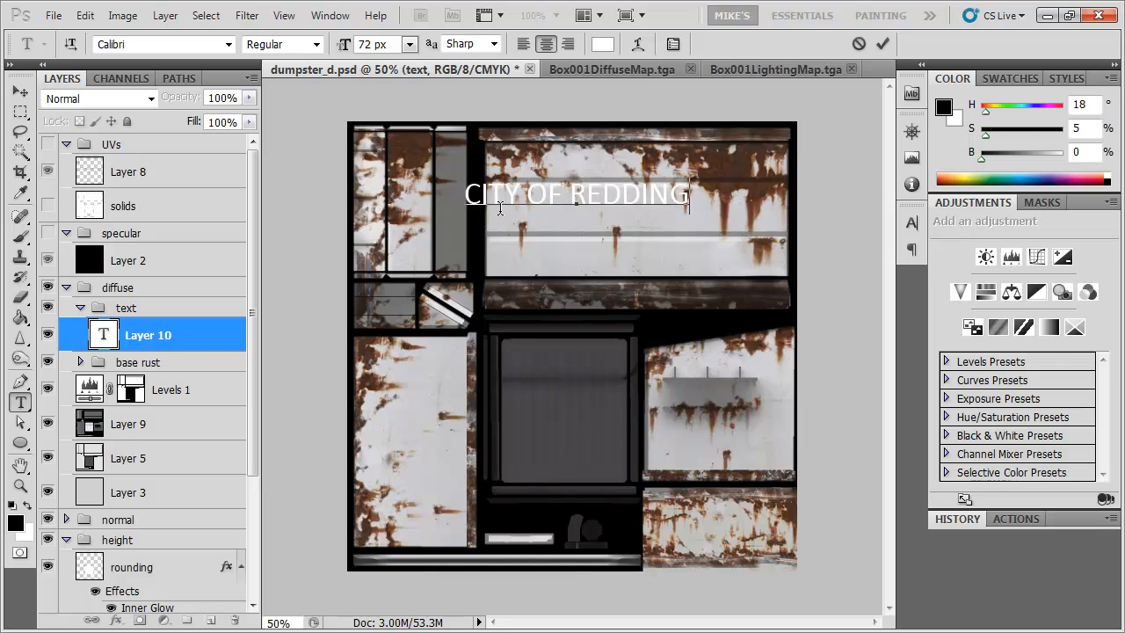
left_click(20, 91)
left_click_drag(631, 191, 689, 205)
Set the CITY OF REDDING text to AR JULIAN at 32 px and reposition it on the front panel
left_click(19, 401)
left_click_drag(525, 207, 756, 211)
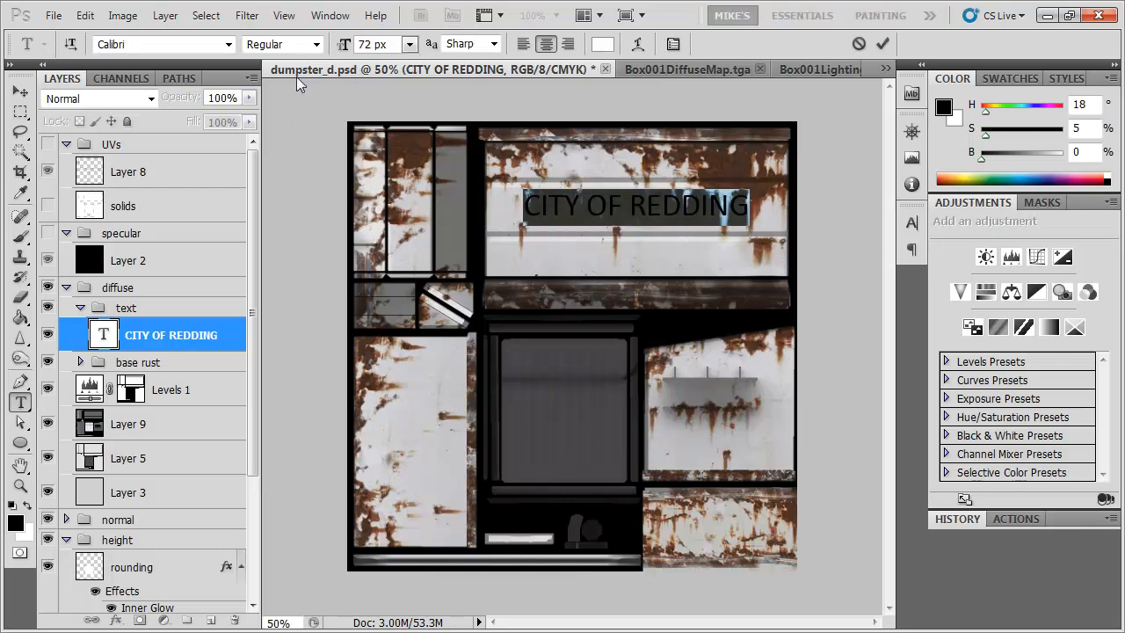
left_click(228, 44)
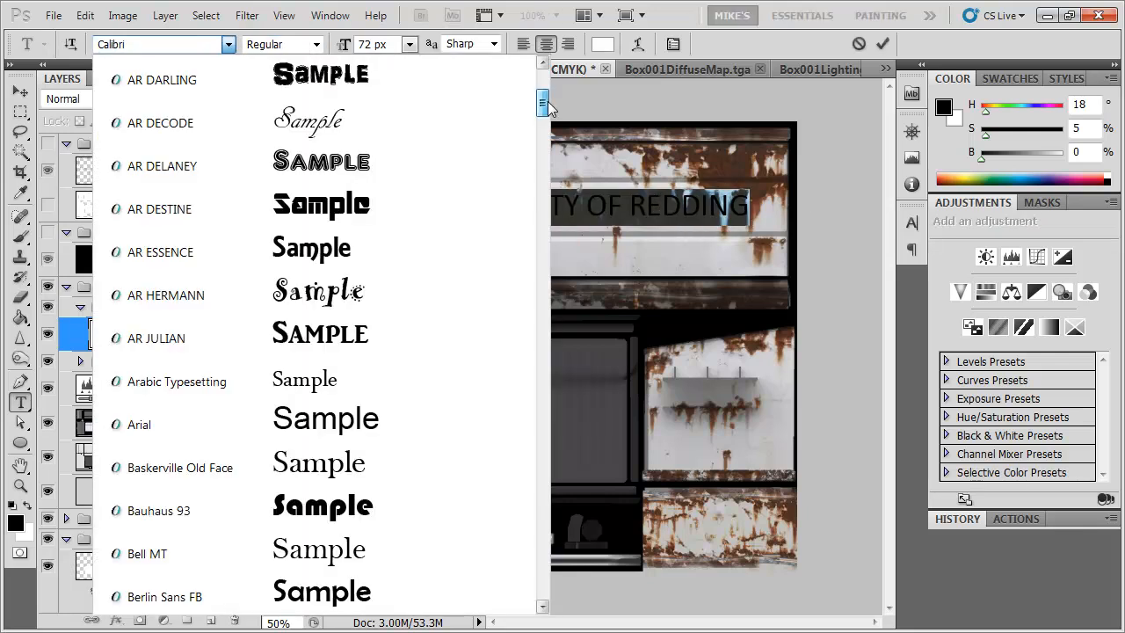
left_click(346, 335)
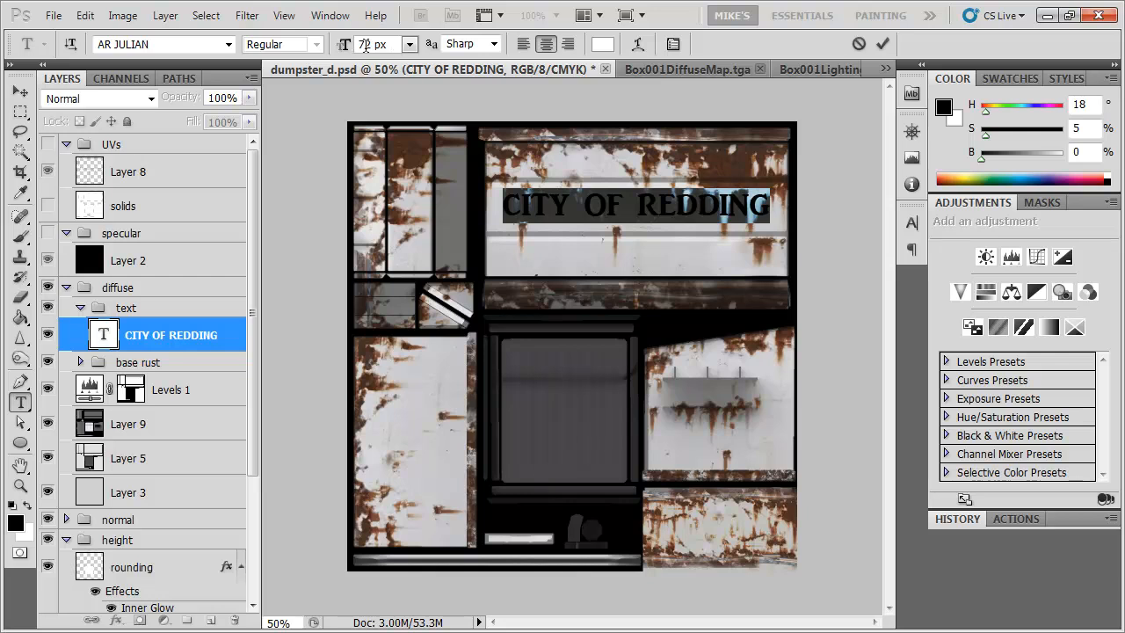
left_click_drag(349, 46, 315, 48)
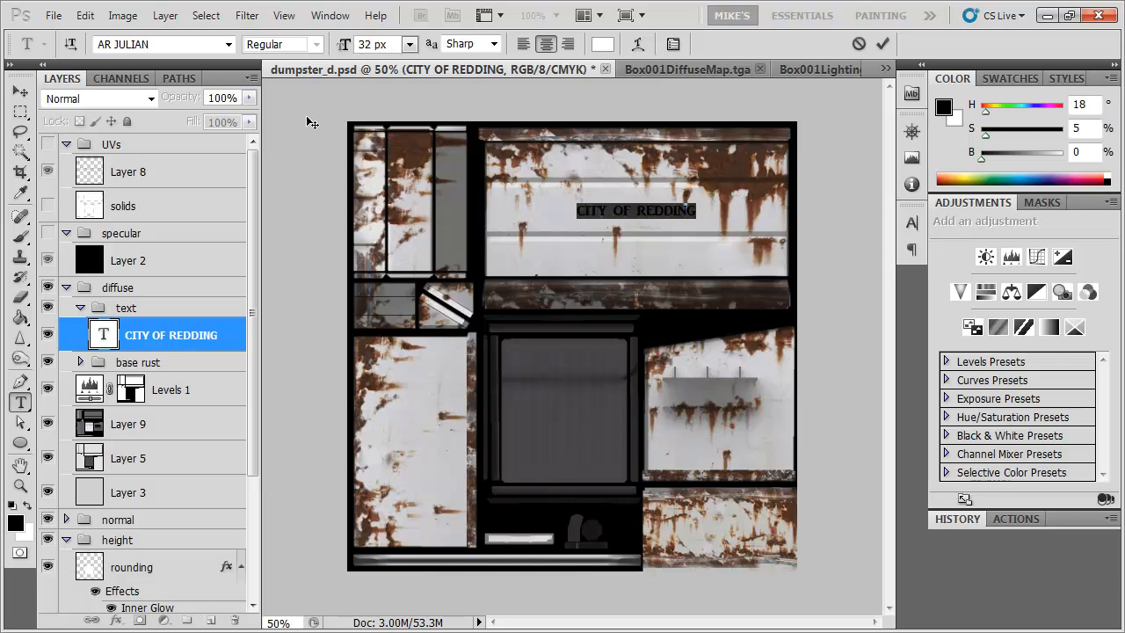
left_click(19, 90)
left_click_drag(659, 216, 655, 203)
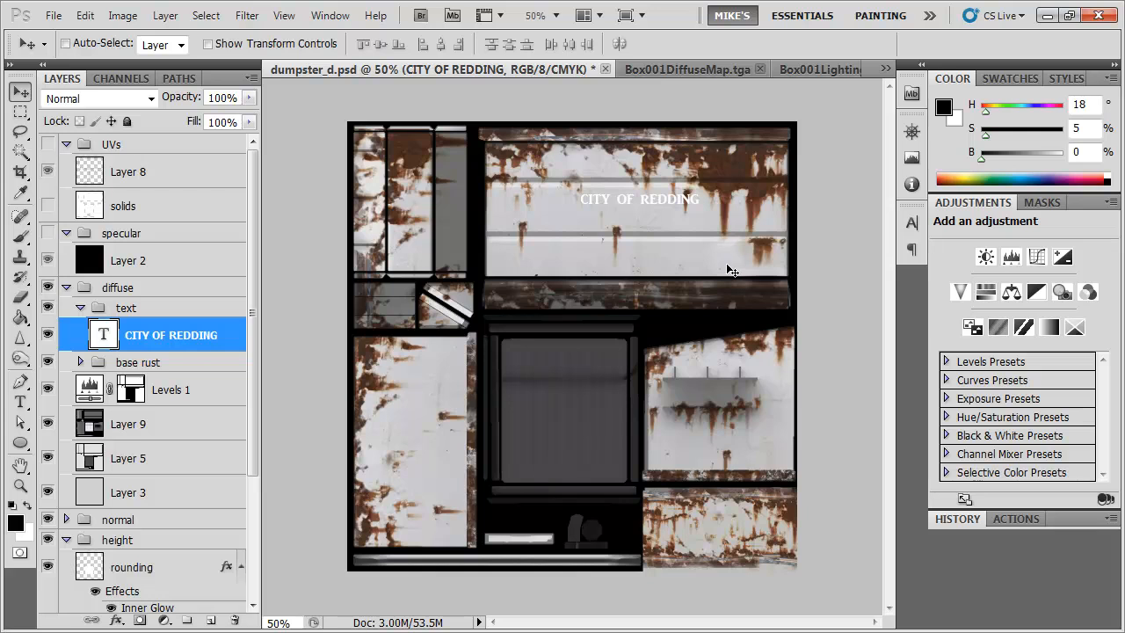
Try the Multiply blend mode on the text group and return the group to Pass Through
left_click(141, 309)
left_click(81, 362)
left_click(80, 362)
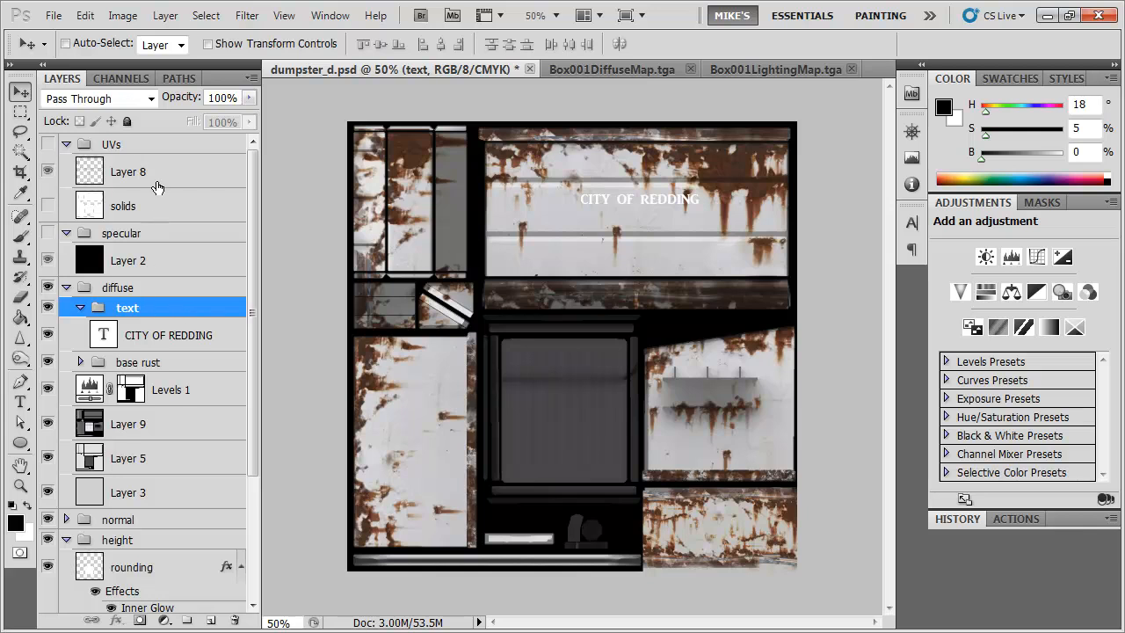
left_click(146, 99)
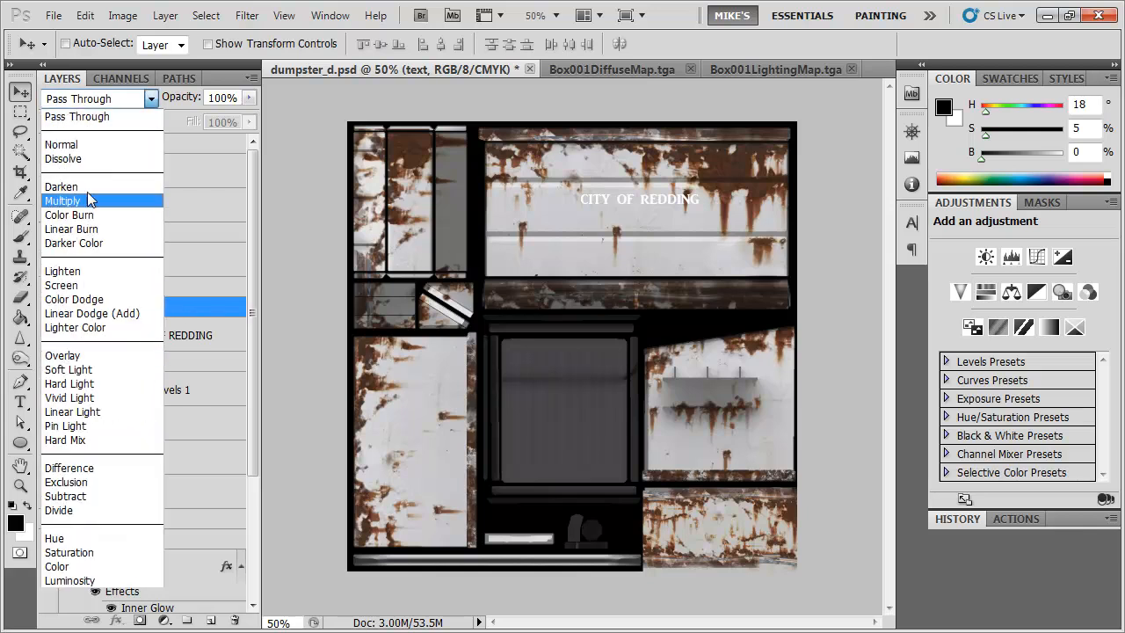
left_click(89, 200)
left_click(149, 335)
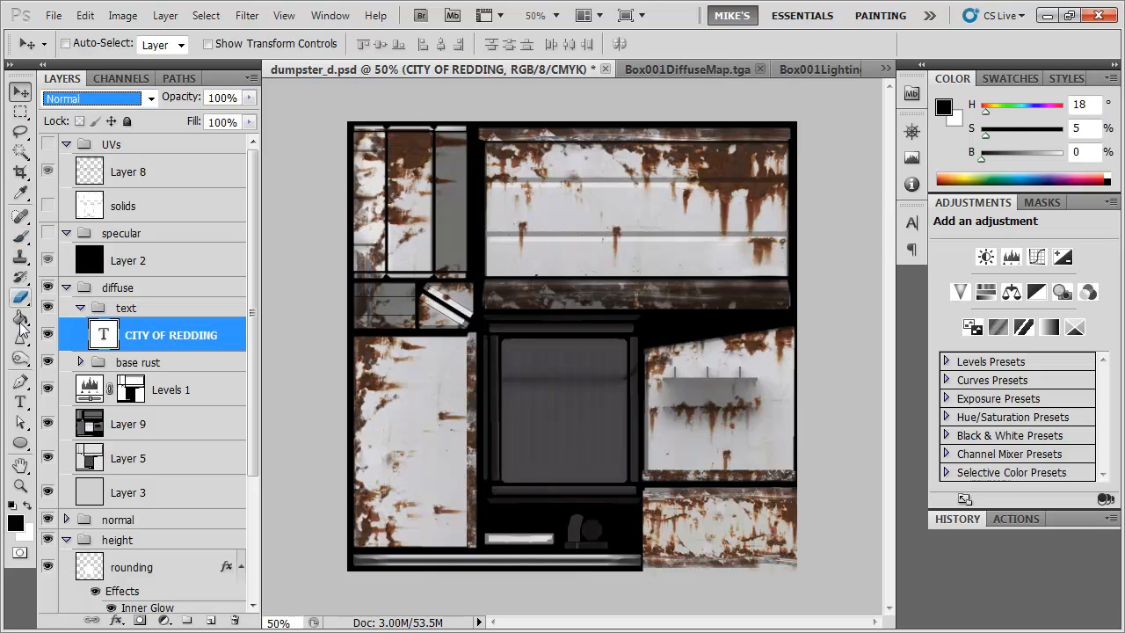
left_click(106, 308)
left_click(146, 98)
left_click(123, 113)
left_click(86, 324)
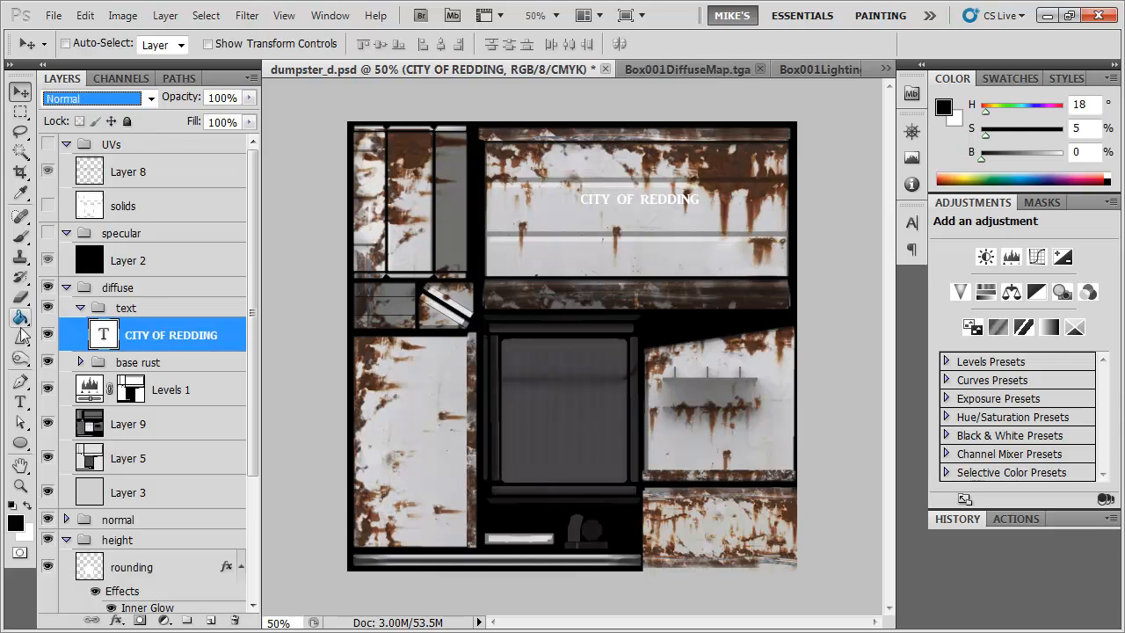
Recolour the CITY OF REDDING text blue with hue 198, saturation 100% and brightness 88%
left_click(21, 401)
left_click_drag(581, 200, 689, 196)
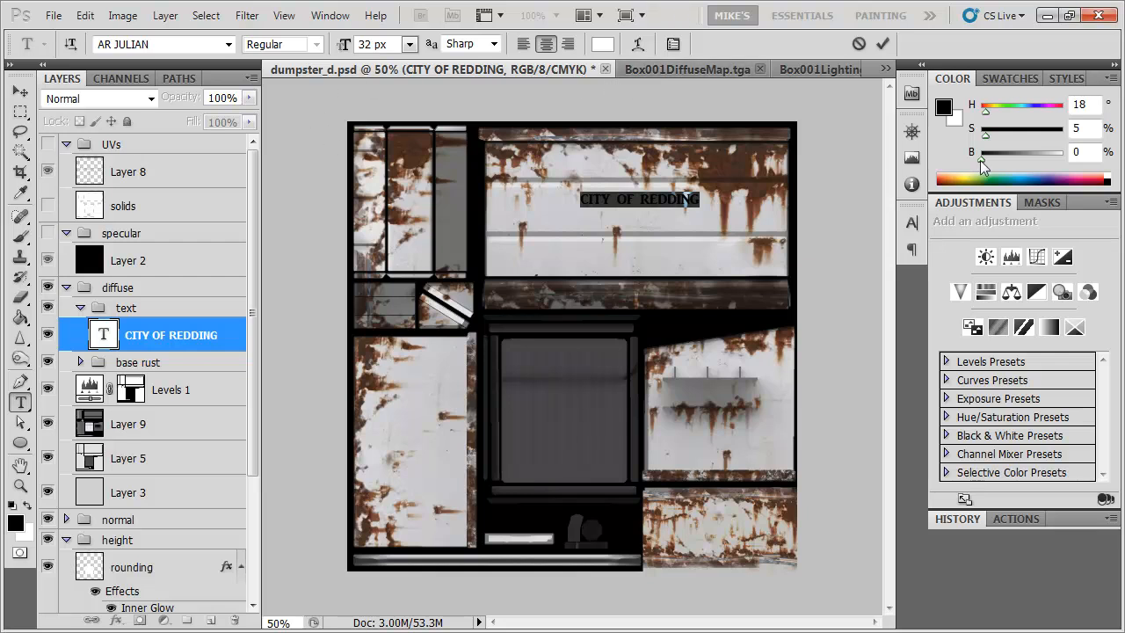
left_click(1026, 177)
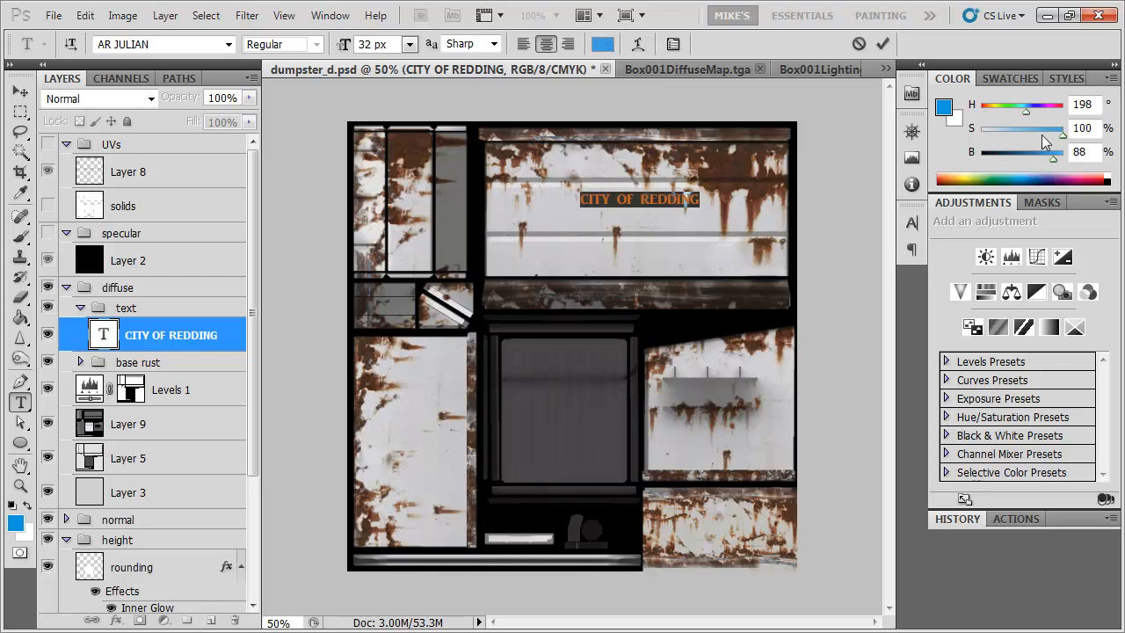
left_click(186, 362)
Set the CITY OF REDDING text layer's blend mode to Multiply
left_click(188, 335)
left_click(151, 99)
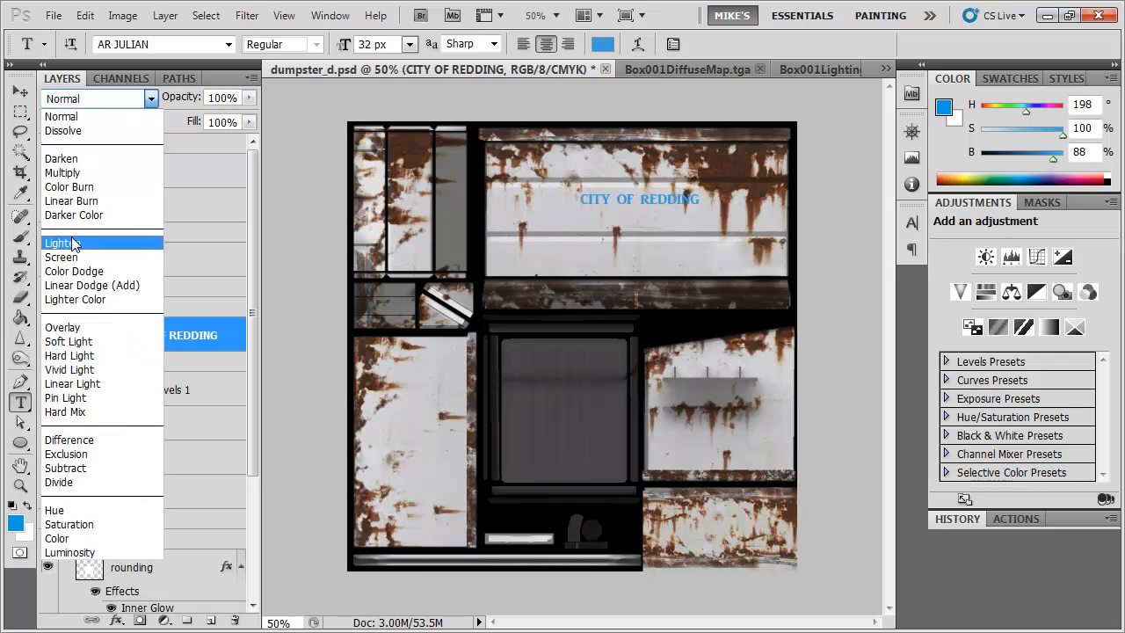
left_click(77, 173)
left_click(78, 174)
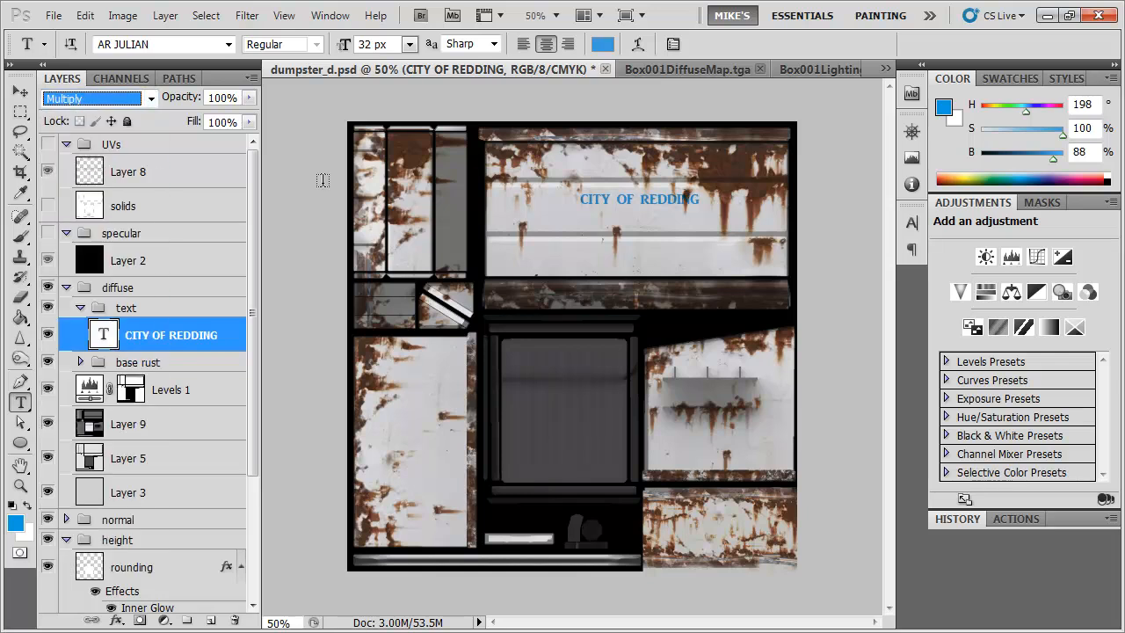
Recolour the CITY OF REDDING text pale blue with hue 198, saturation 25% and brightness 92%
left_click(1030, 130)
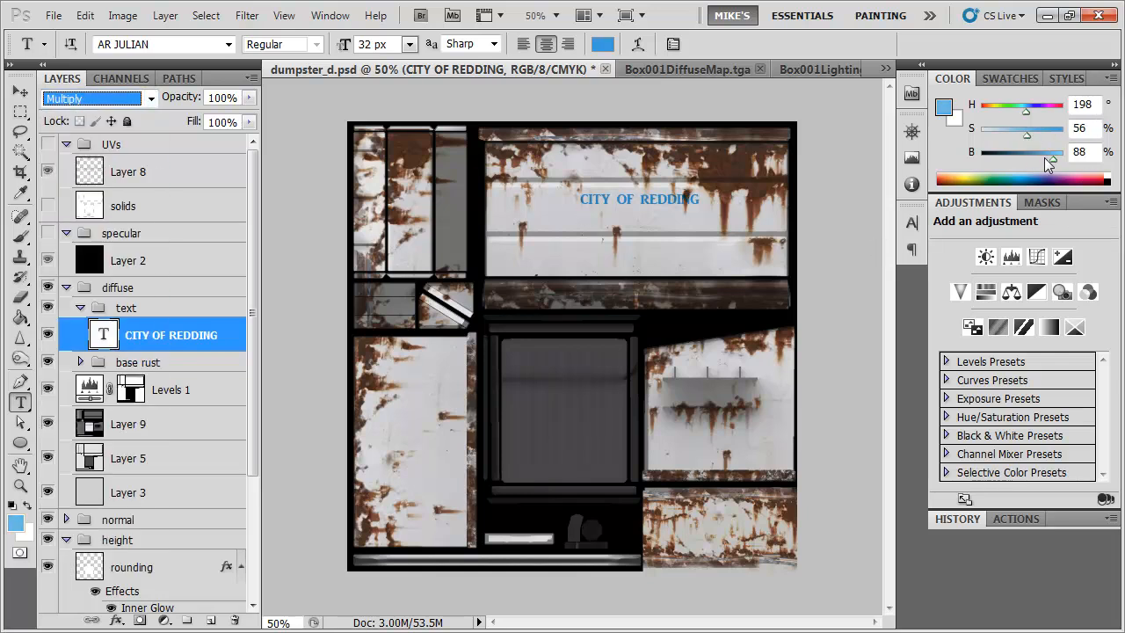
left_click_drag(1048, 158, 1057, 159)
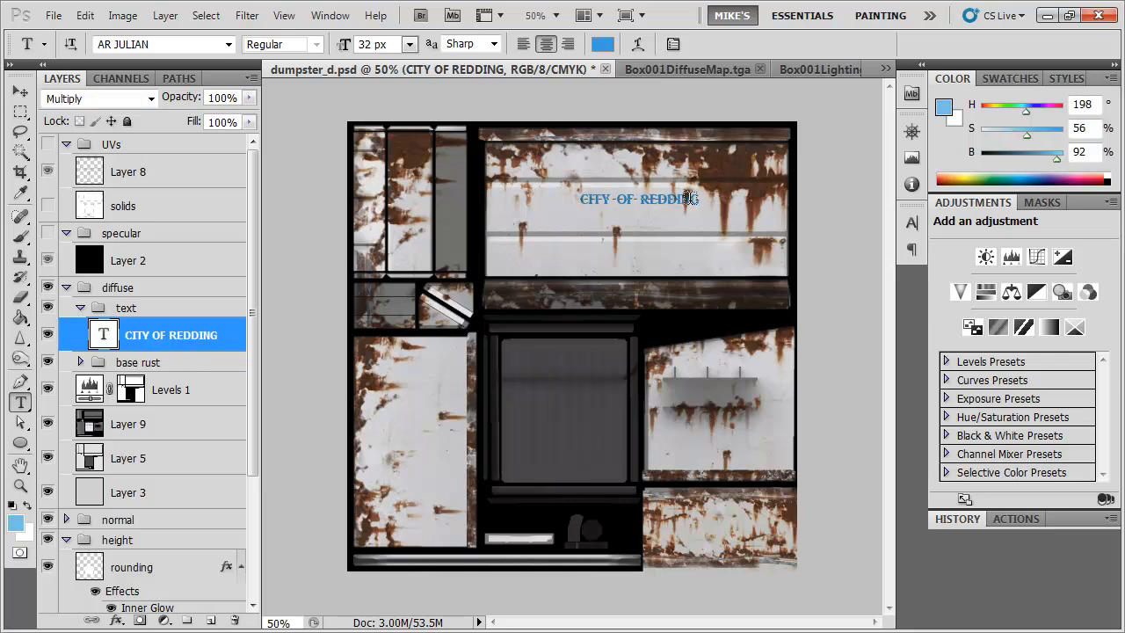
left_click(690, 198)
key("Escape")
left_click(620, 193)
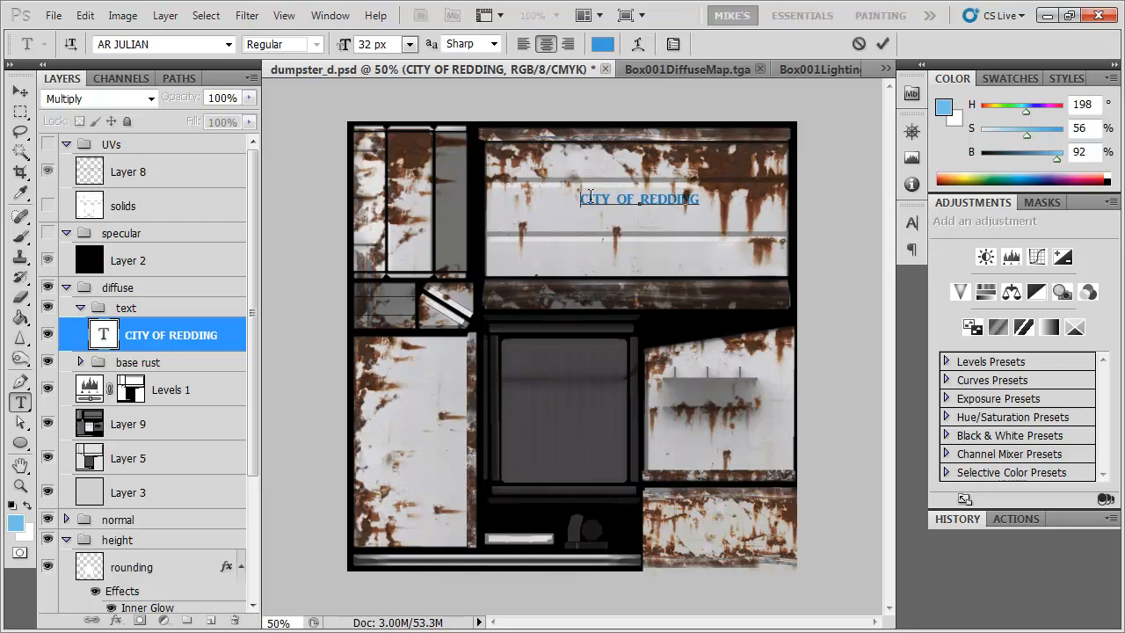
key("ctrl+a")
left_click_drag(1015, 141, 1001, 131)
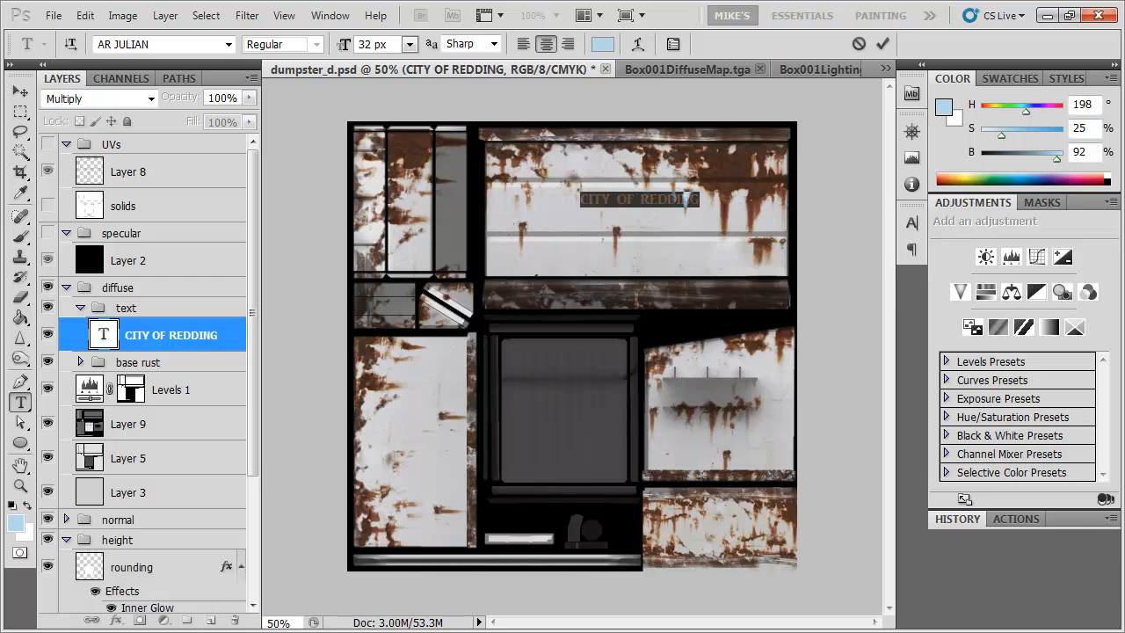
Shift the CITY OF REDDING lettering slightly down to sit midway between the front panel's two horizontal ribs
left_click(18, 92)
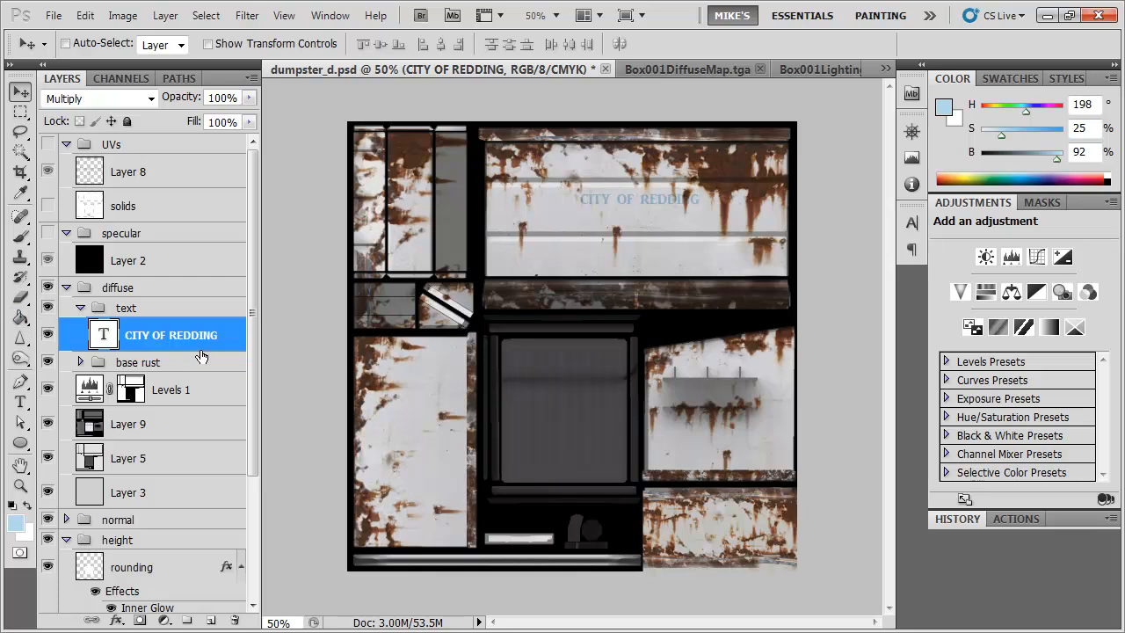
key("ctrl+t")
left_click_drag(673, 203, 673, 213)
key("Up")
key("Up")
key("Return")
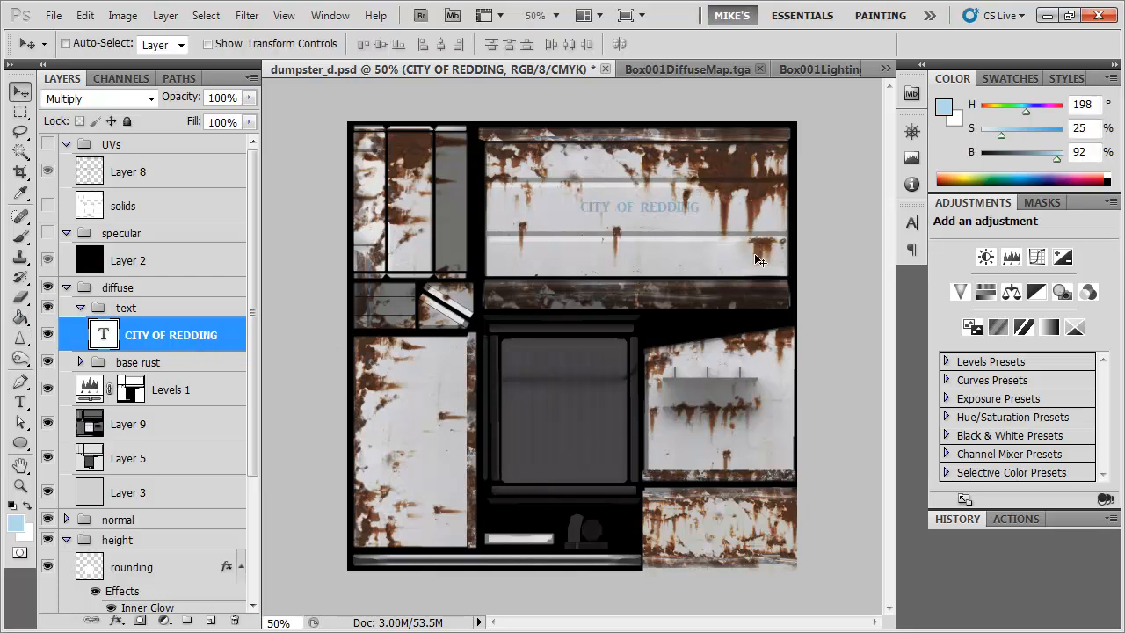
Add a blank layer mask to the text group
left_click(159, 311)
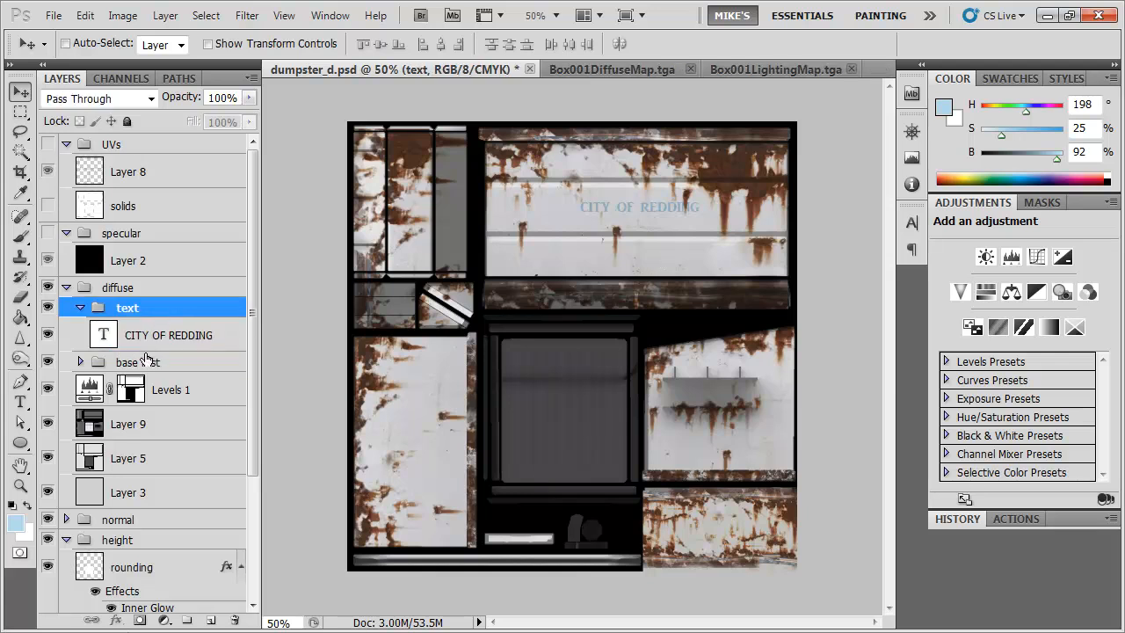
left_click(138, 621)
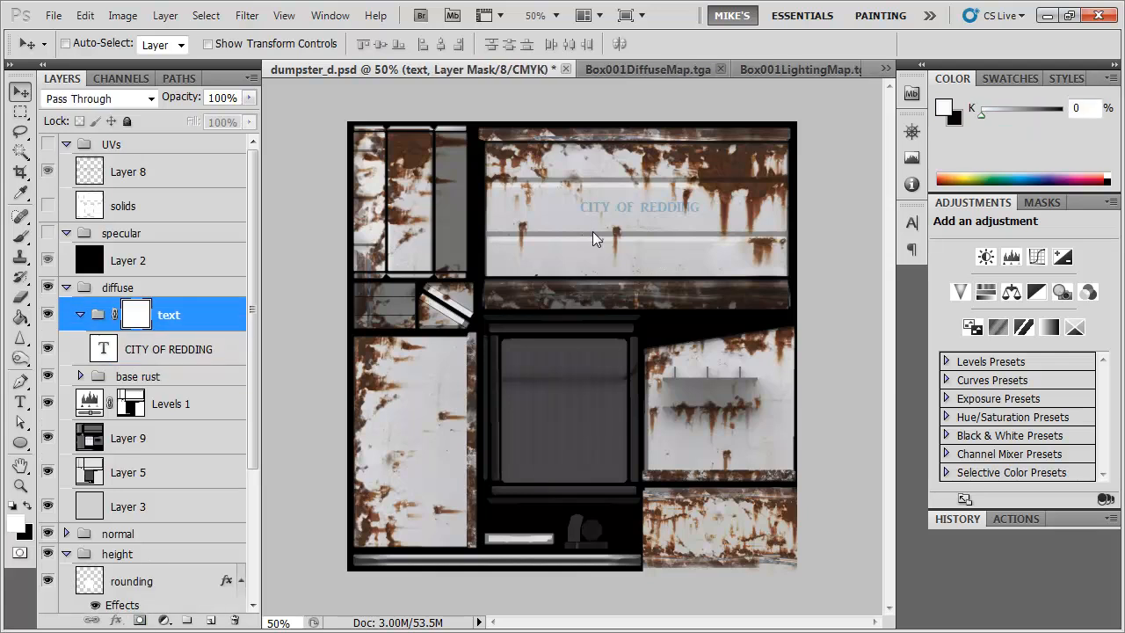
key("ctrl+plus")
key("ctrl+plus")
left_click_drag(631, 205, 599, 386)
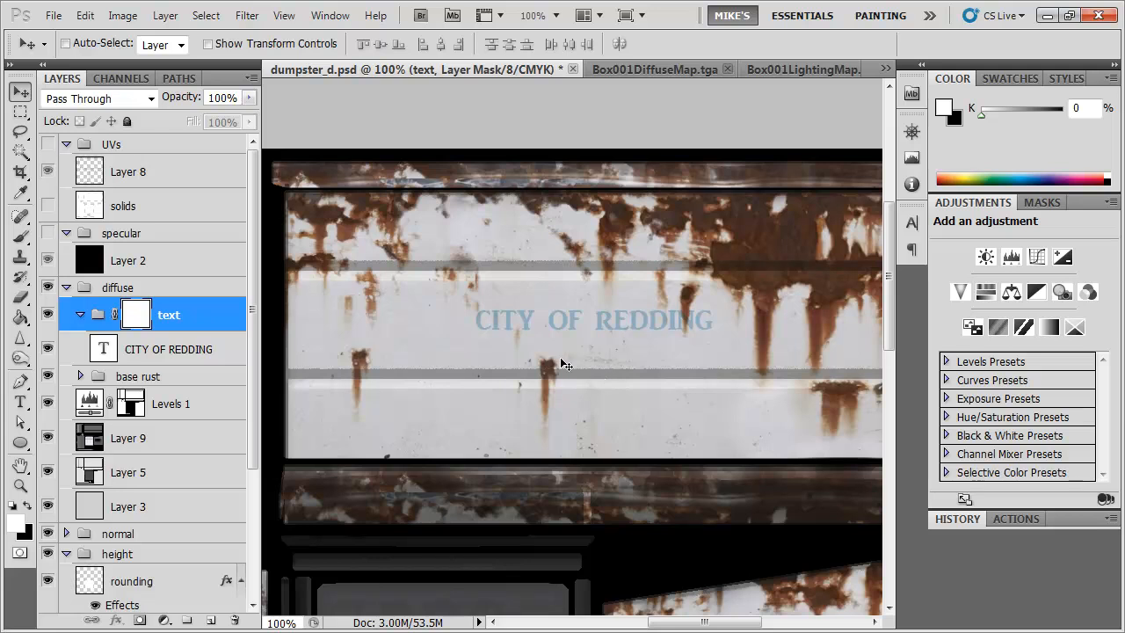
Enlarge the CITY OF REDDING lettering to about 39 px and recentre it between the ribs
left_click(175, 348)
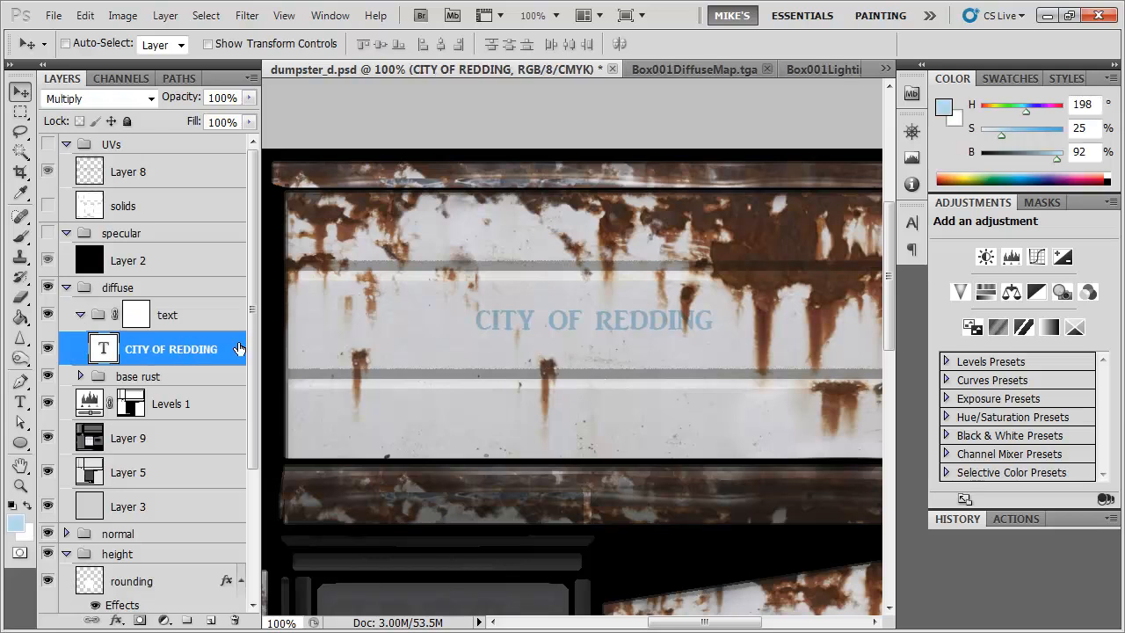
key("ctrl+t")
left_click_drag(712, 306, 768, 298)
left_click_drag(739, 336, 732, 339)
key("Return")
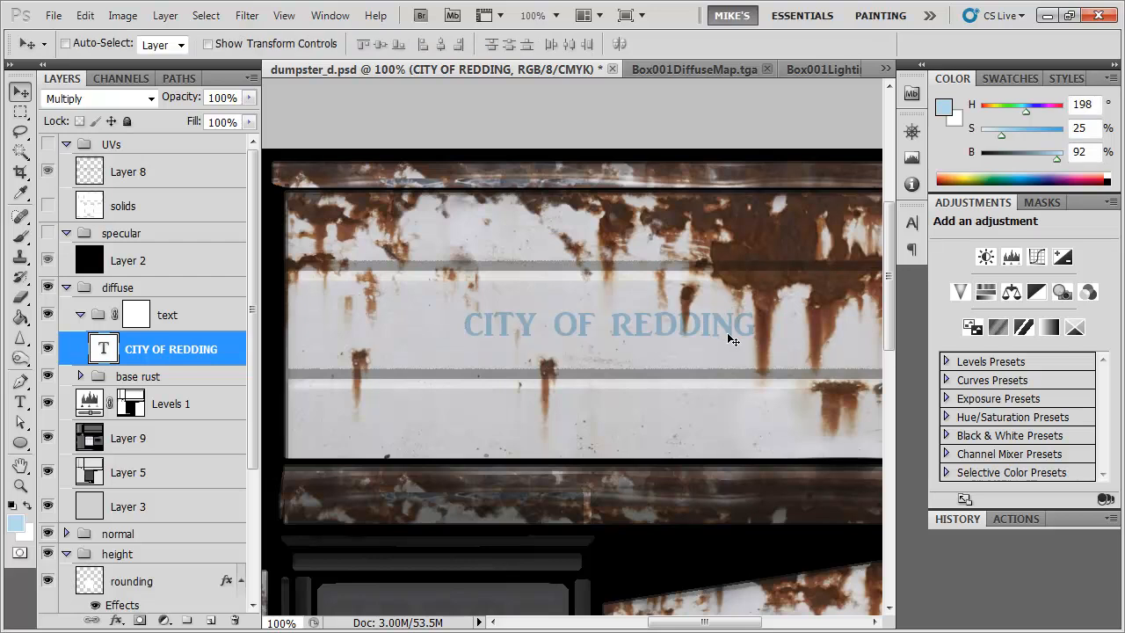
Wear away the end of REDDING on the text group's mask in black with a rough brush, raising it to 70 px and 100% opacity
left_click(199, 314)
key("b")
right_click(620, 280)
left_click(833, 477)
key("Return")
key("bracketright")
key("bracketright")
key("bracketright")
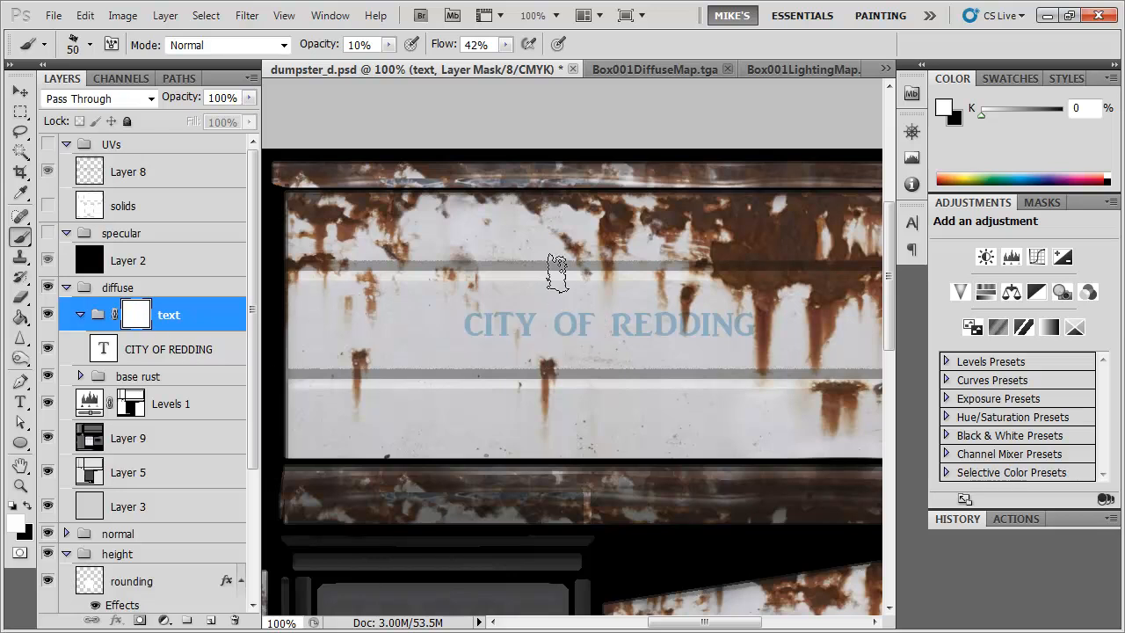
key("x")
left_click(691, 303)
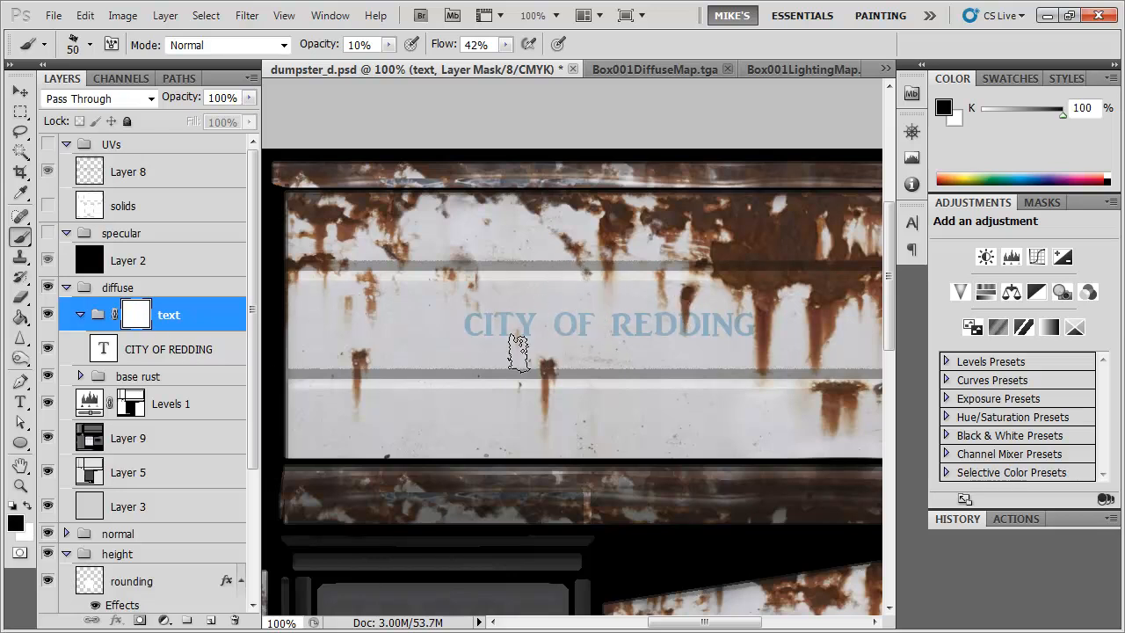
key("0")
key("bracketright")
key("bracketright")
Break up the whole CITY OF REDDING lettering on the group mask in black with the 175 px splatter brush
right_click(609, 359)
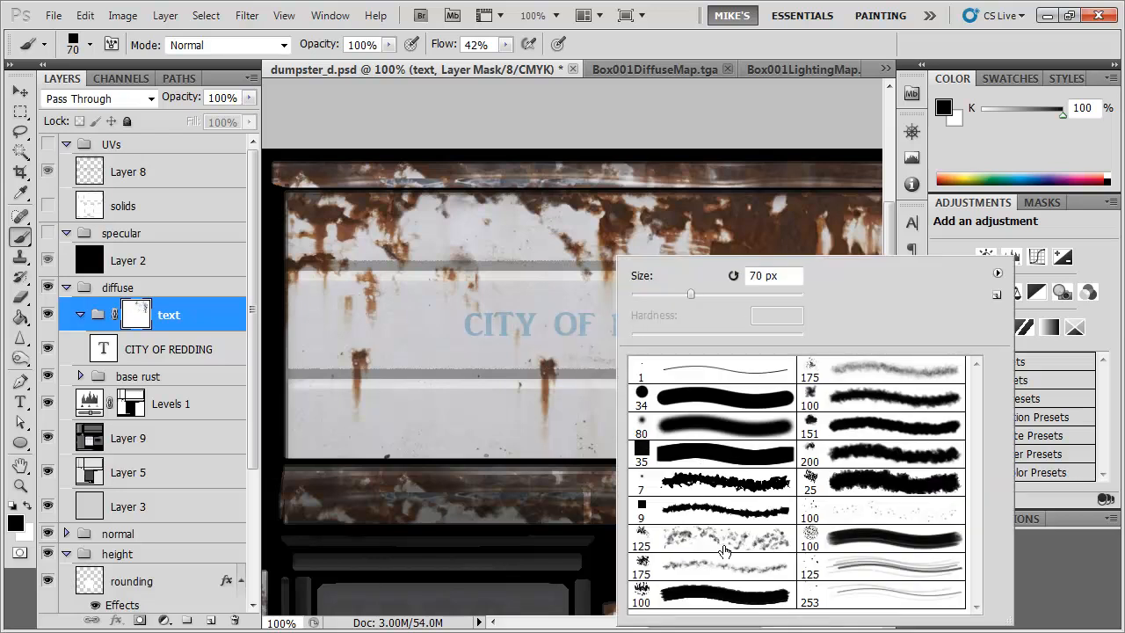
left_click(667, 560)
key("Return")
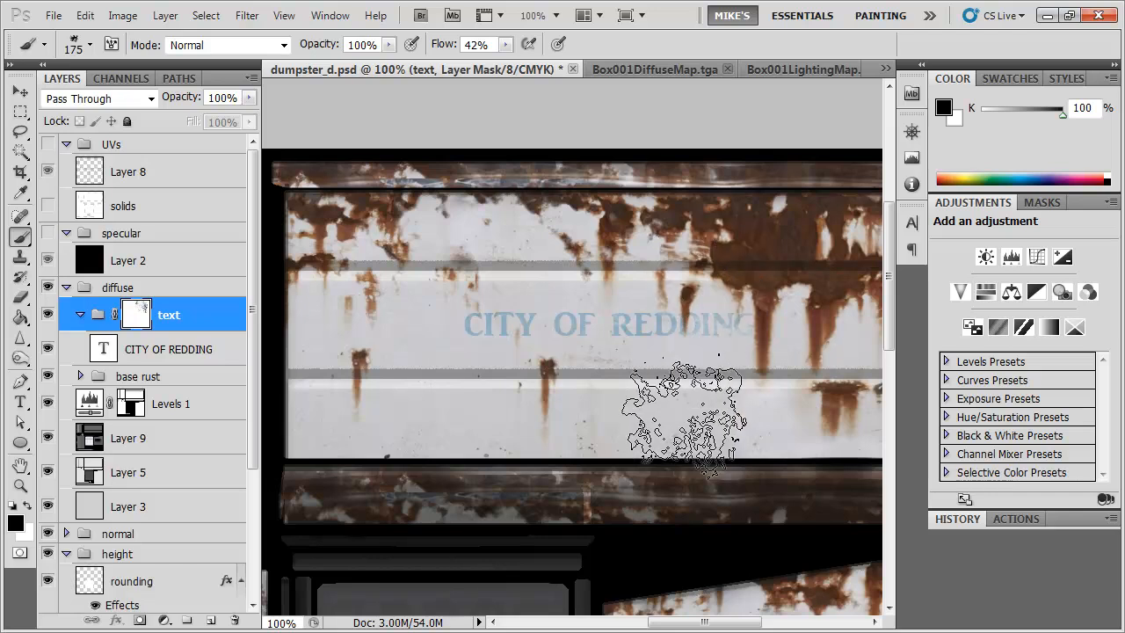
mouse_move(562, 290)
left_mouse_down()
mouse_move(451, 257)
mouse_move(487, 294)
left_mouse_up()
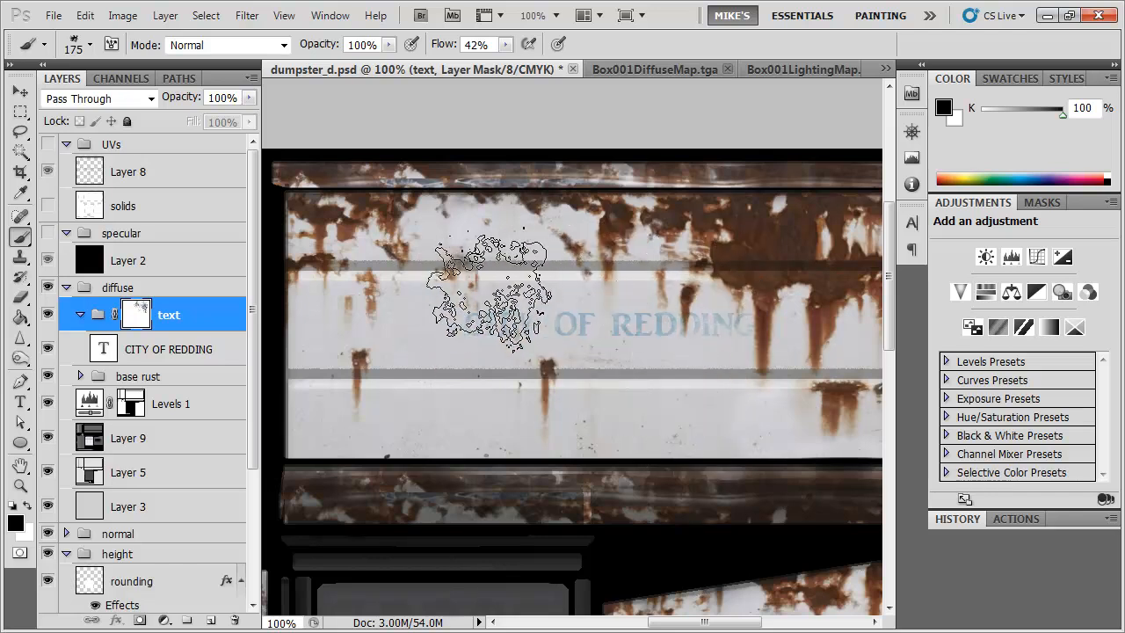
key("ctrl+z")
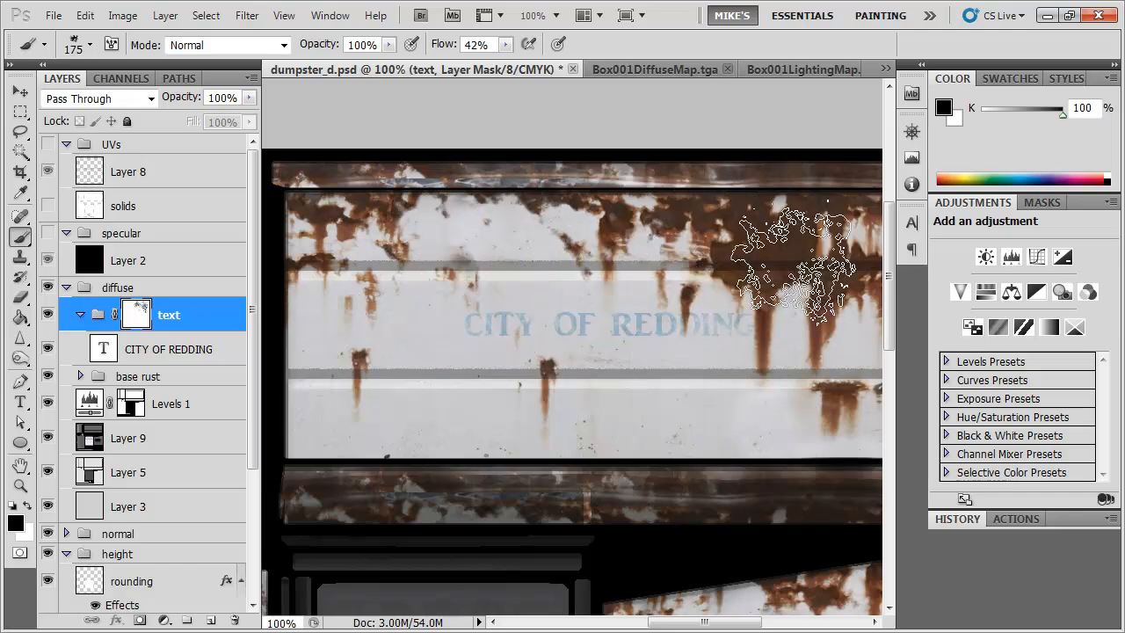
Compare the CITY OF REDDING layer's lettering with the stencilled text on the reference dumpster photo in Opera
key("ctrl+minus")
key("ctrl+minus")
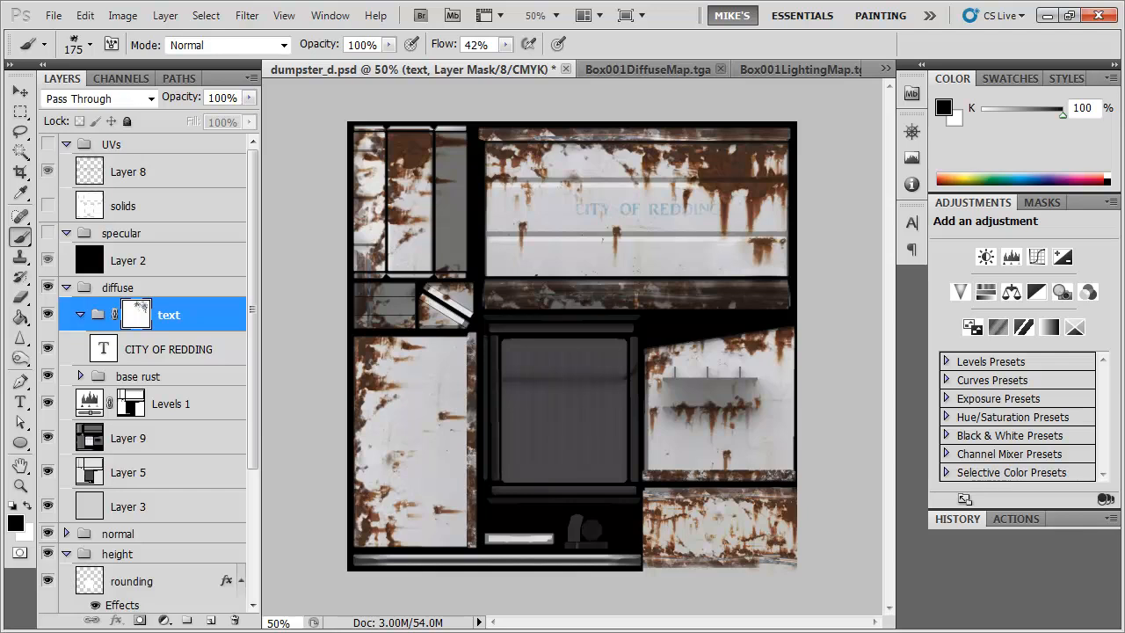
left_click(160, 353)
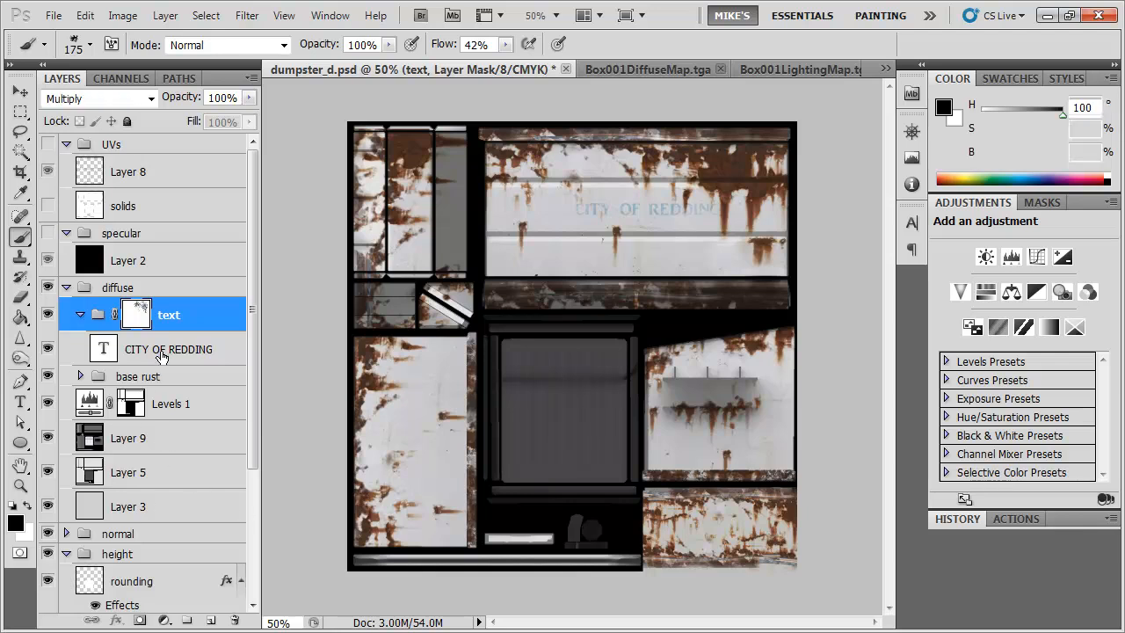
left_click_drag(2, 73, 394, 46)
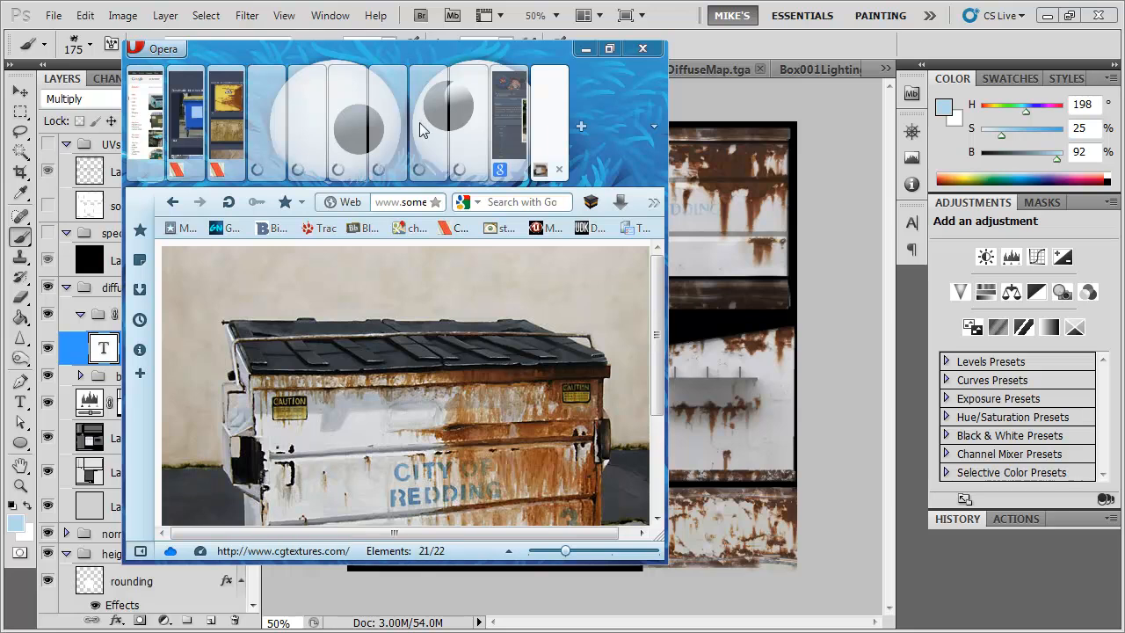
left_click_drag(394, 47, 2, 167)
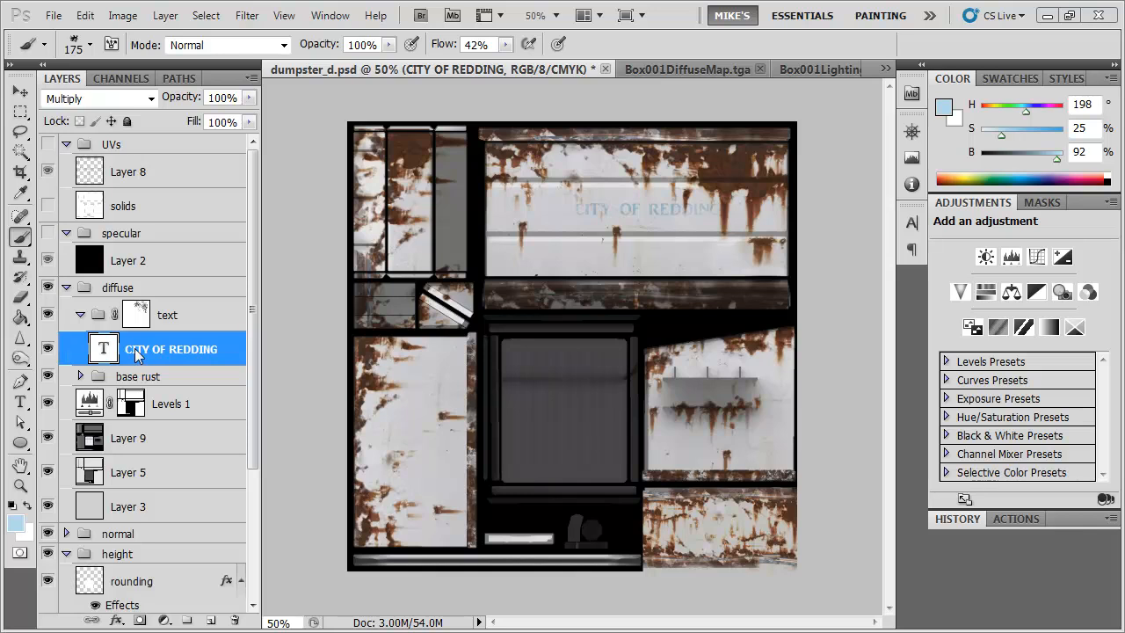
Change the CITY OF REDDING lettering's font to Arial Bold
key("t")
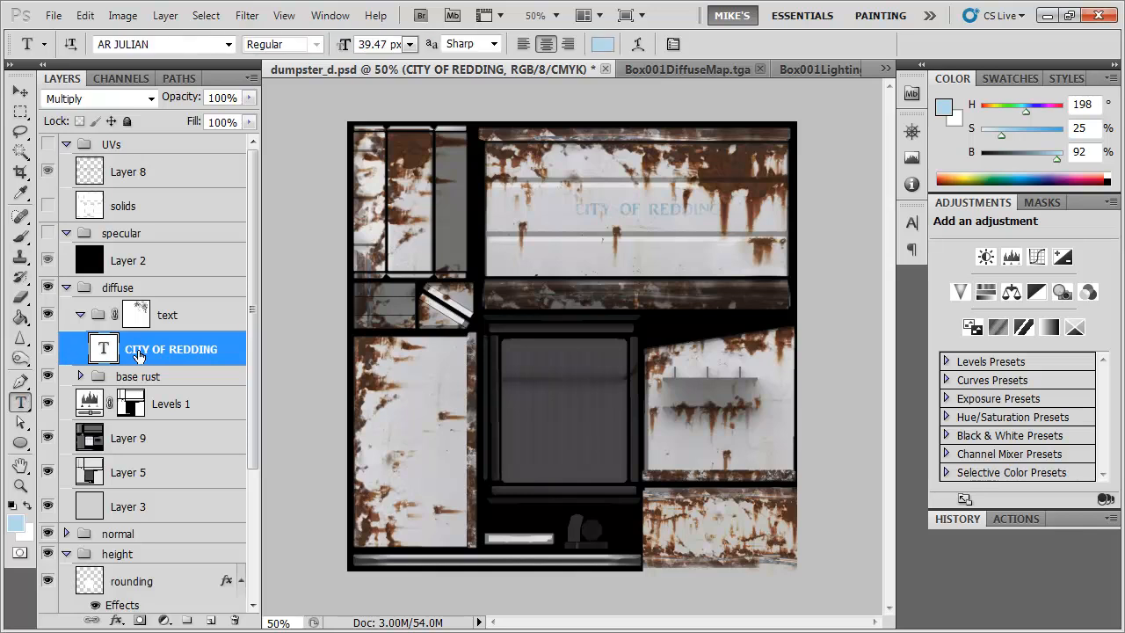
left_click_drag(577, 206, 722, 209)
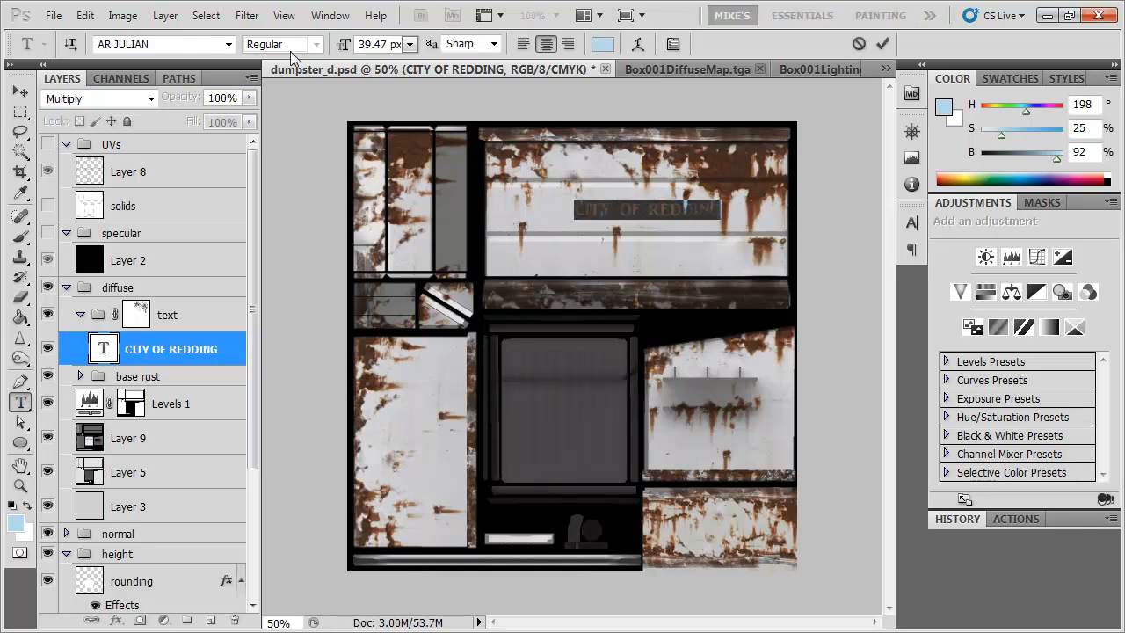
left_click(228, 43)
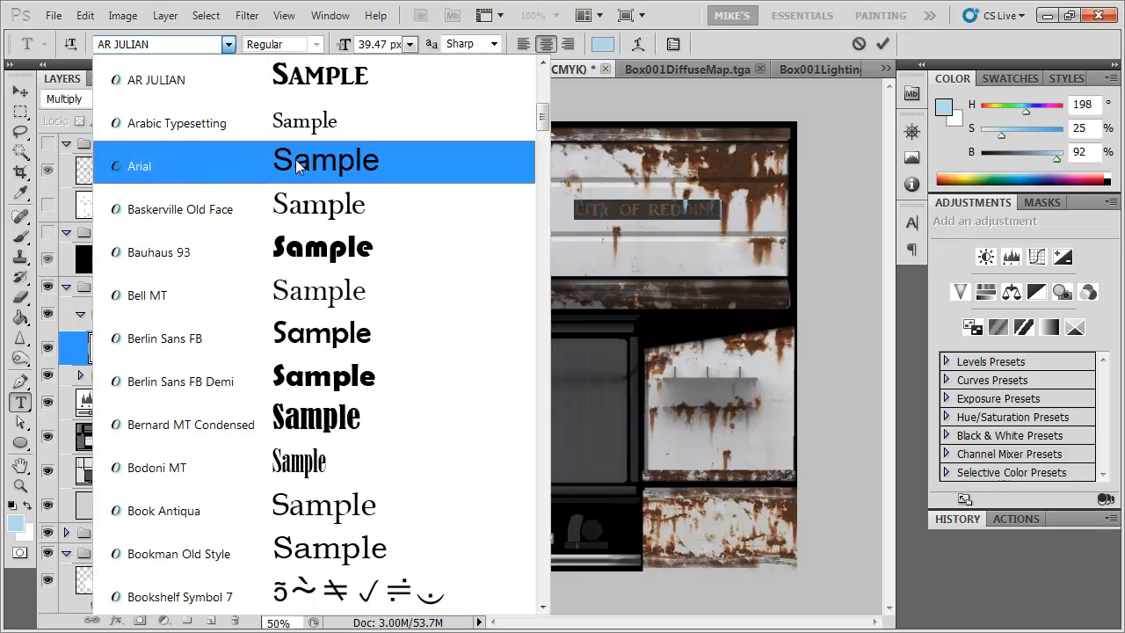
left_click(436, 156)
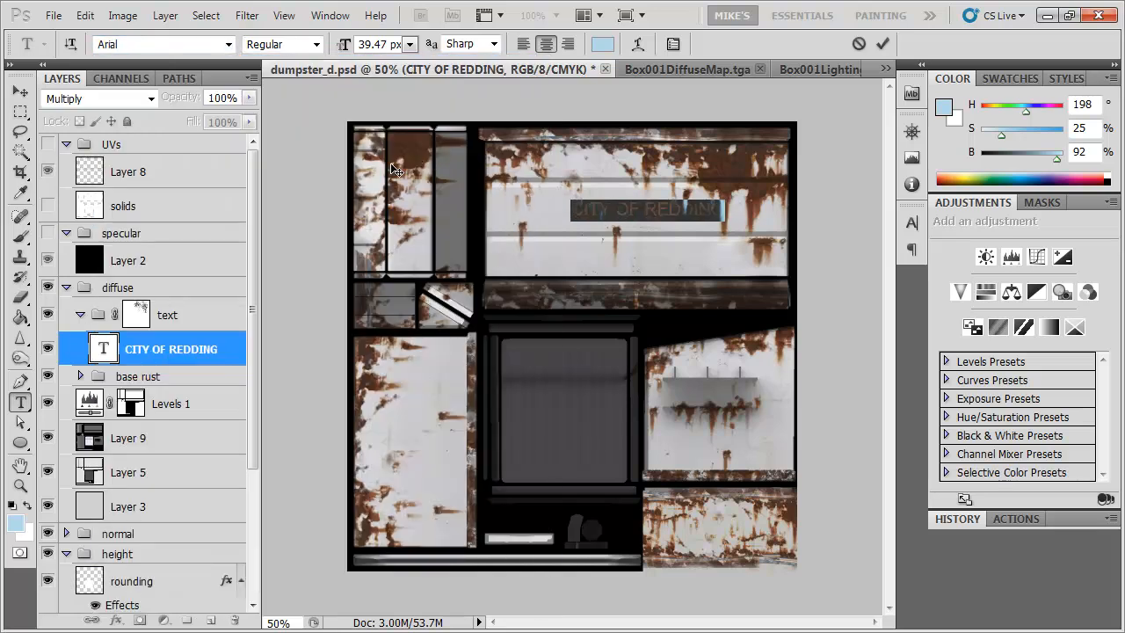
left_click(316, 44)
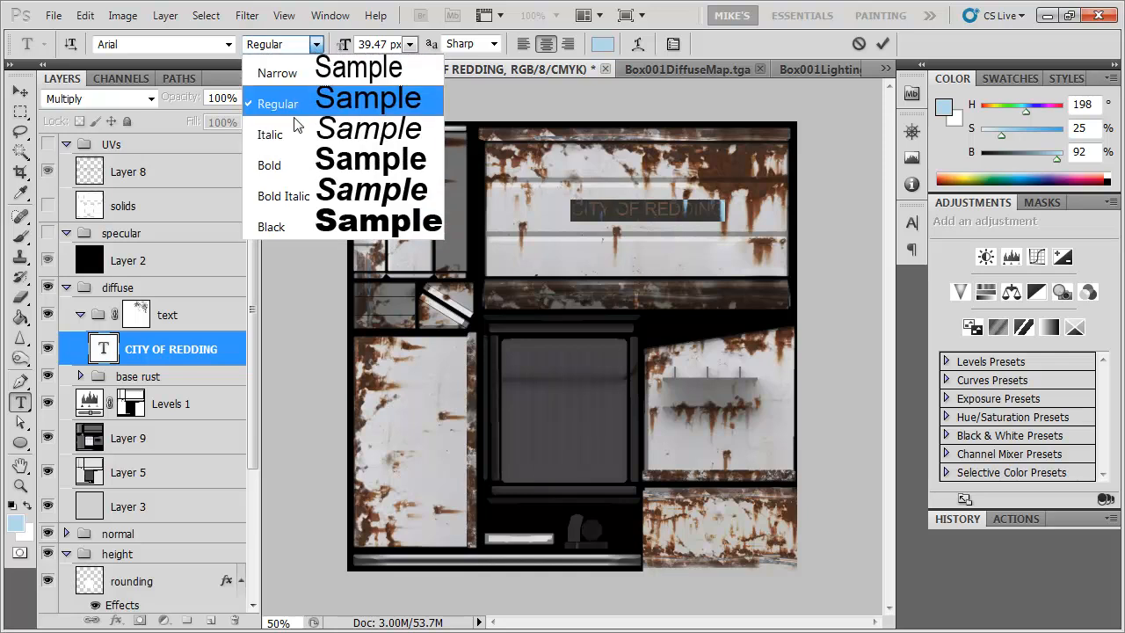
left_click(303, 158)
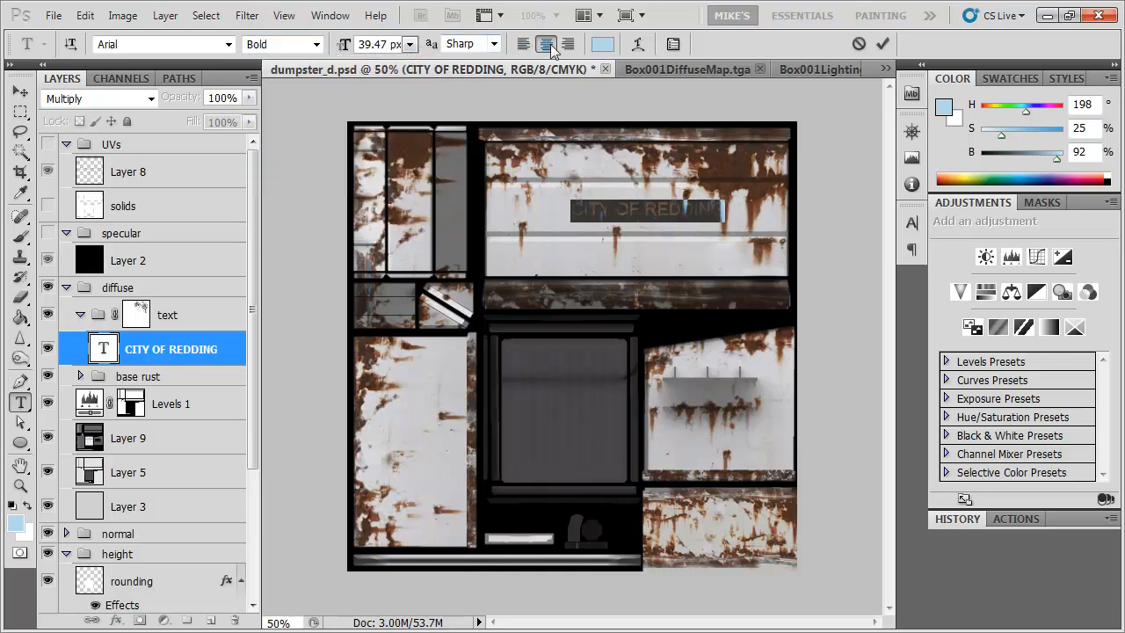
left_click(494, 43)
left_click(493, 44)
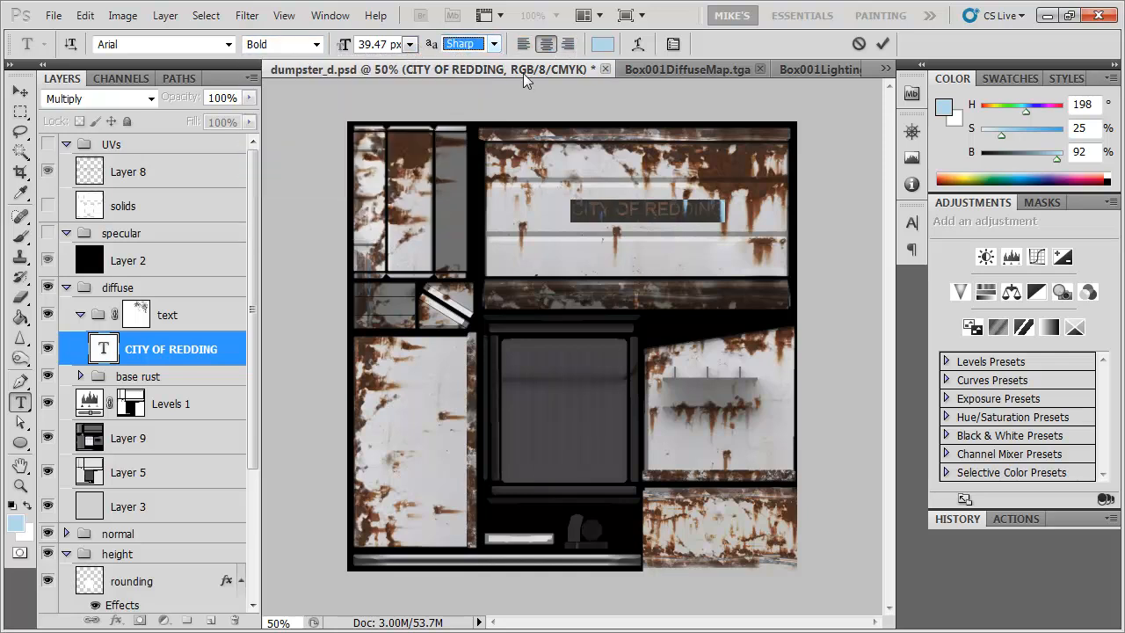
left_click(20, 92)
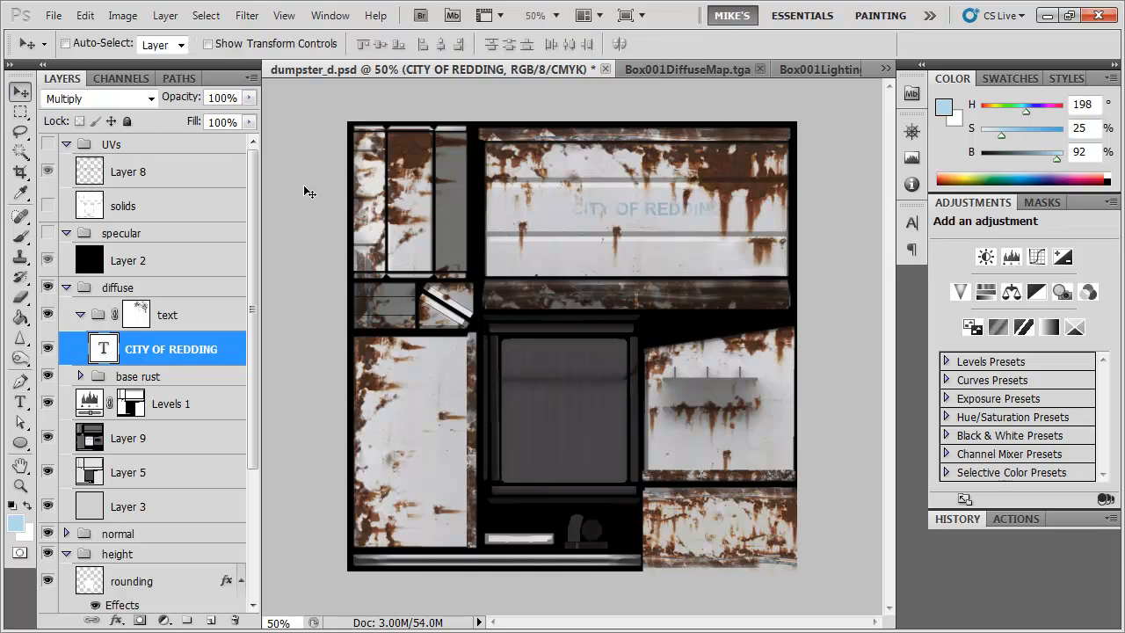
Save the dumpster_d.psd texture and check it on the dumpster model in 3ds Max
key("ctrl+plus")
left_click_drag(628, 240, 572, 322)
key("ctrl+minus")
key("ctrl+s")
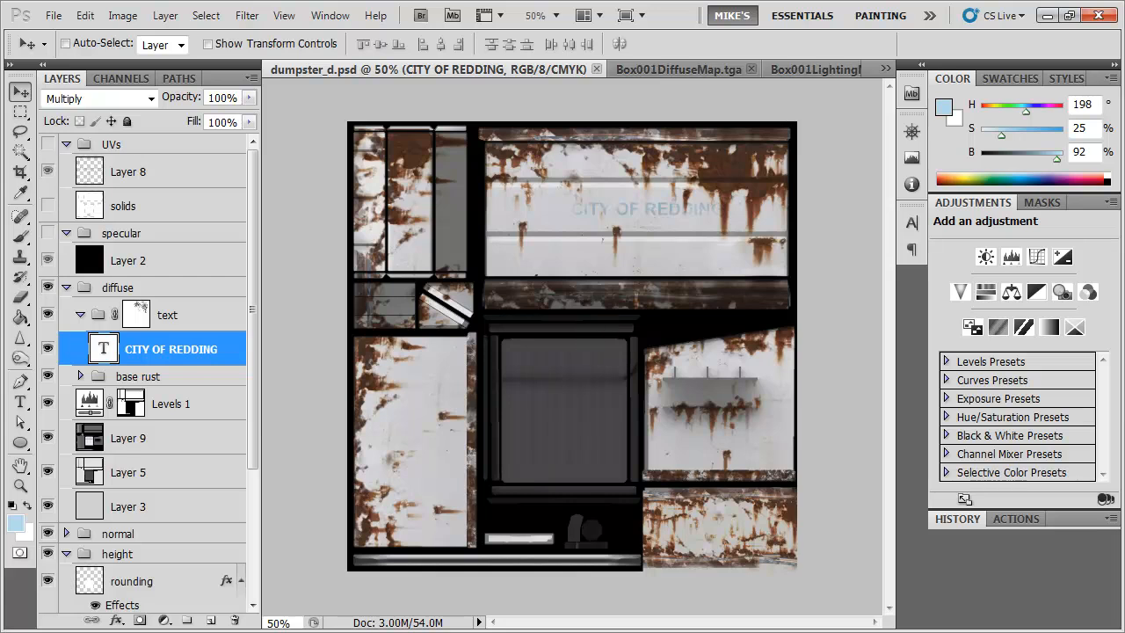
key("alt+Tab")
mouse_move(559, 474)
left_mouse_down()
mouse_move(435, 433)
mouse_move(457, 440)
mouse_move(374, 447)
mouse_move(414, 476)
mouse_move(387, 334)
mouse_move(473, 356)
left_mouse_up()
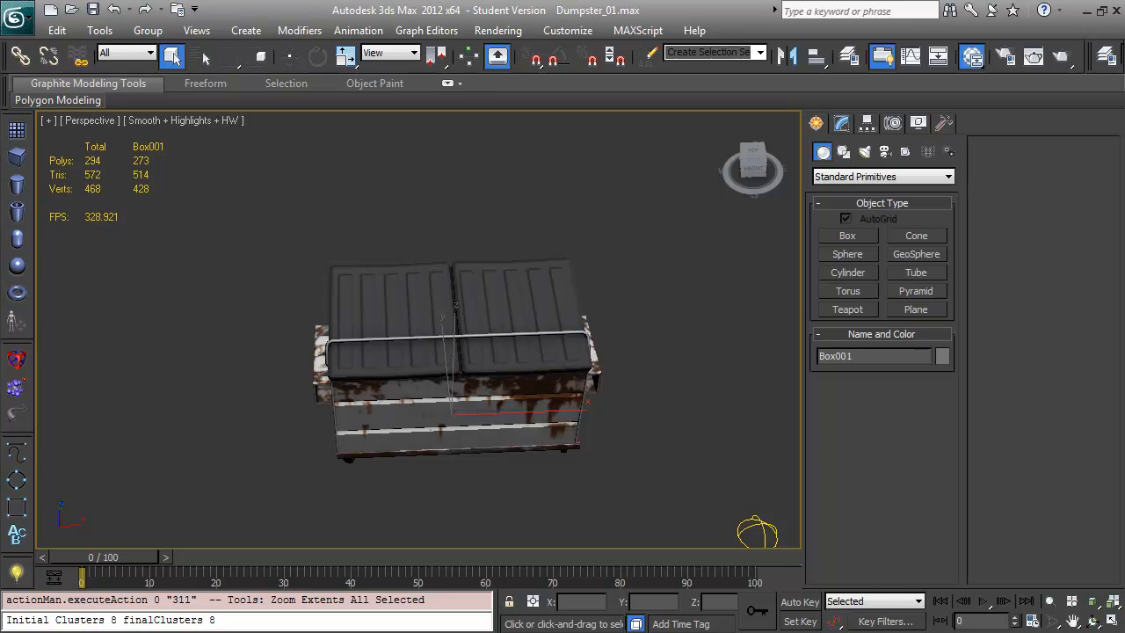
key("alt+Tab")
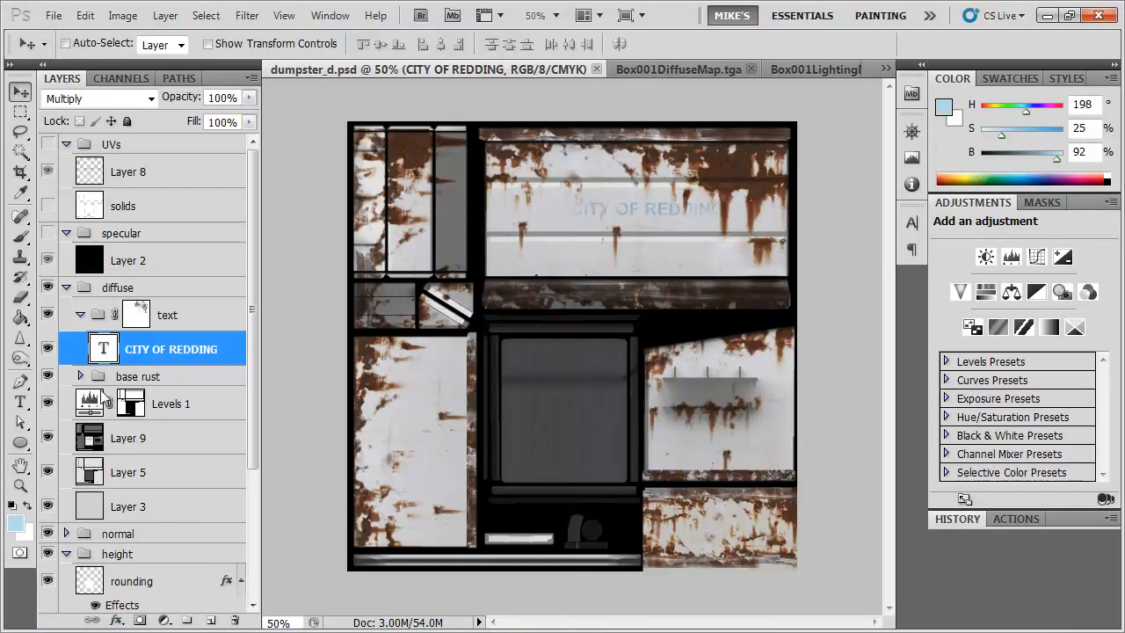
Create a group named "lid" above the text group and add a new empty layer inside it
left_click(208, 318)
left_click_drag(204, 623, 188, 622)
double_click(143, 308)
type("lid")
key("Return")
left_click(187, 620)
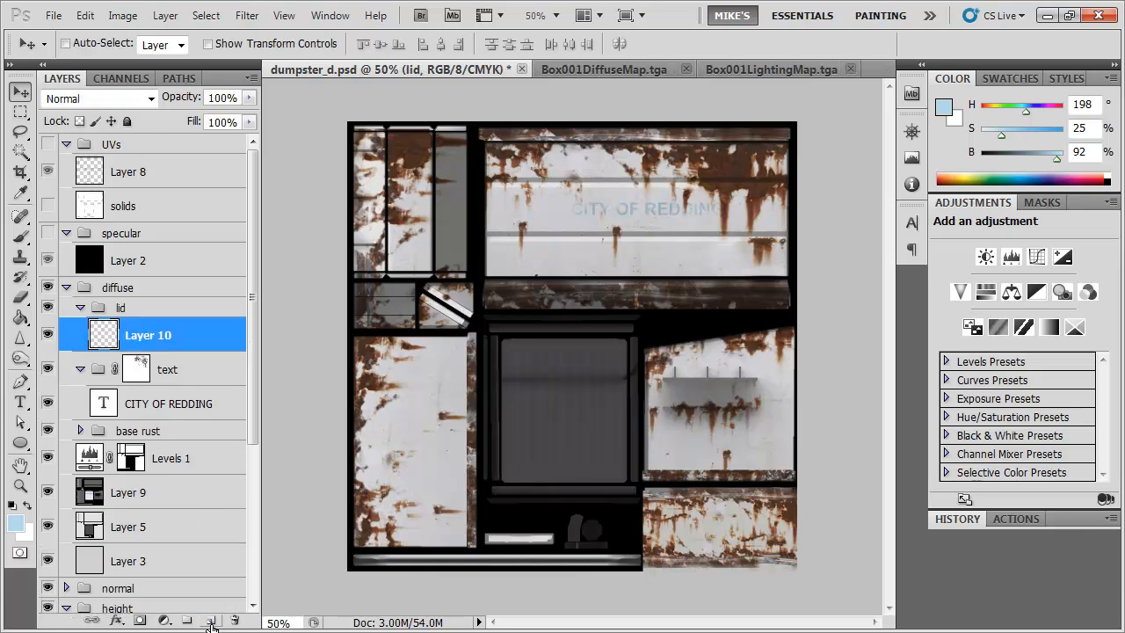
Paint pale blue speckles over the lid area on the new layer with the 175 px splatter brush
key("b")
mouse_move(522, 367)
left_mouse_down()
mouse_move(664, 436)
mouse_move(610, 382)
mouse_move(618, 464)
mouse_move(510, 498)
left_mouse_up()
key("ctrl+z")
left_click_drag(549, 325, 726, 372)
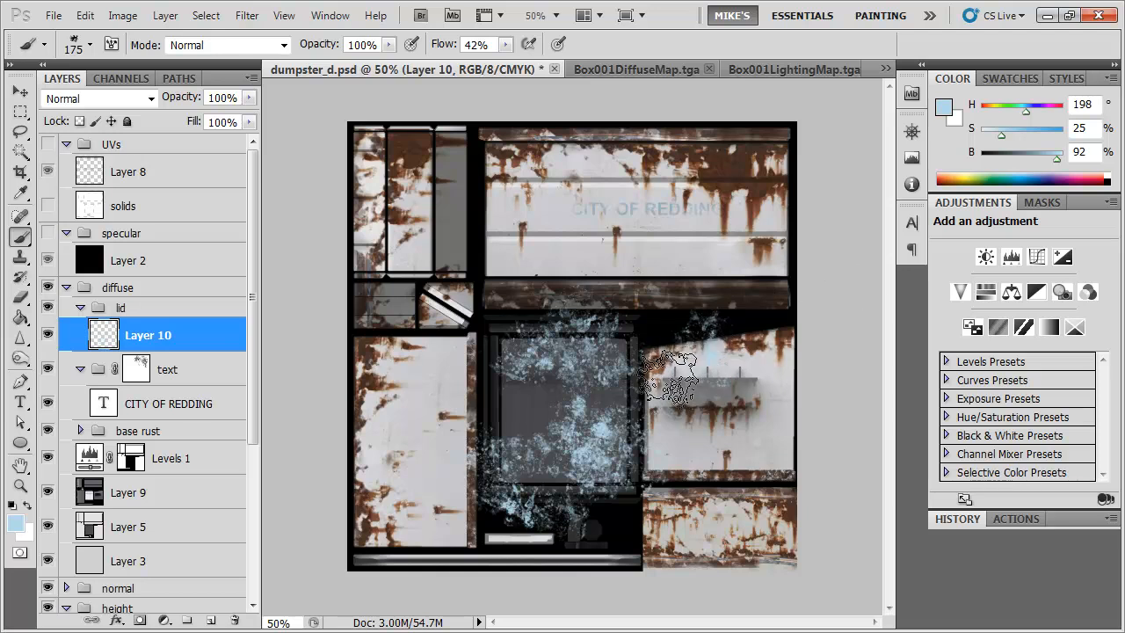
Delete all the light-blue speckles painted on Layer 10
key("ctrl+BackSpace")
key("ctrl+z")
key("ctrl+a")
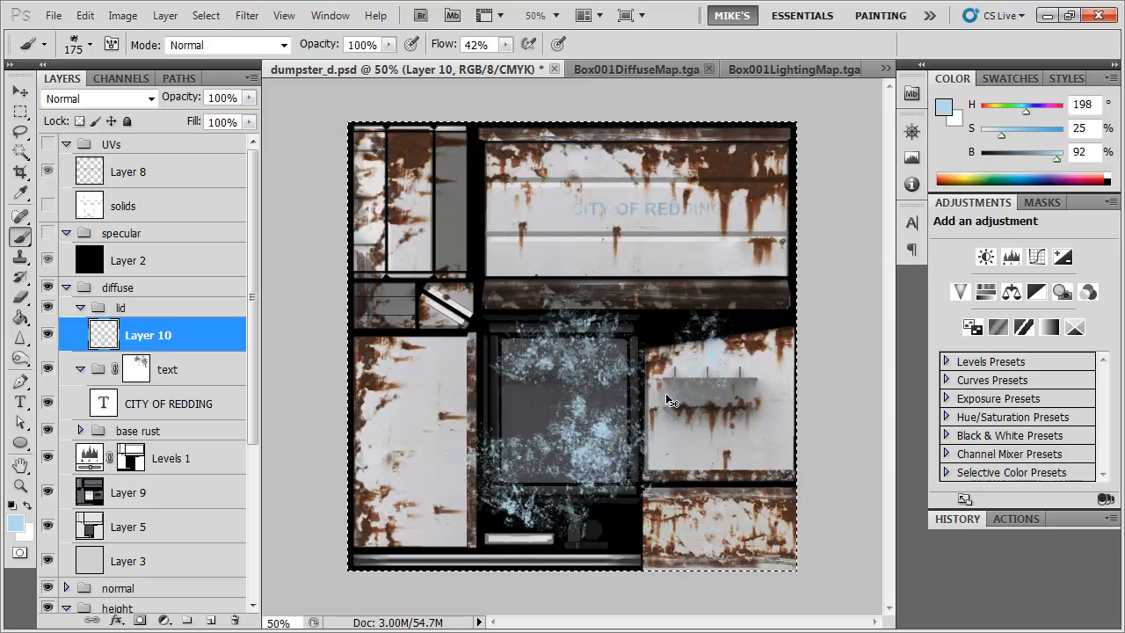
key("Delete")
right_click(618, 347)
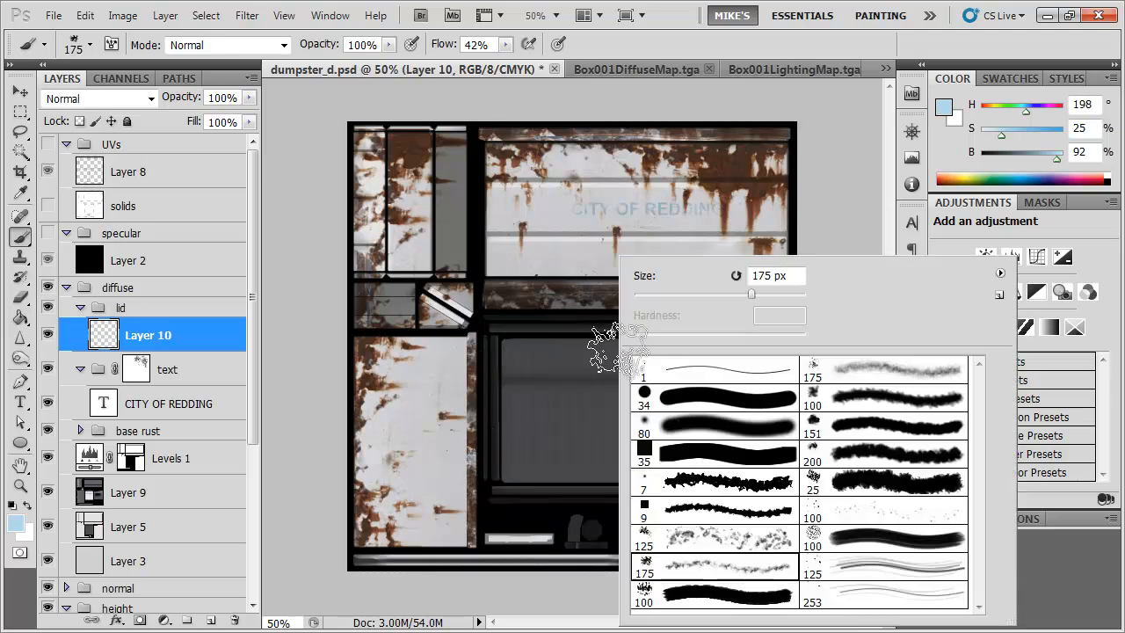
mouse_move(605, 427)
left_mouse_down()
mouse_move(581, 397)
mouse_move(620, 443)
left_mouse_up()
key("ctrl+z")
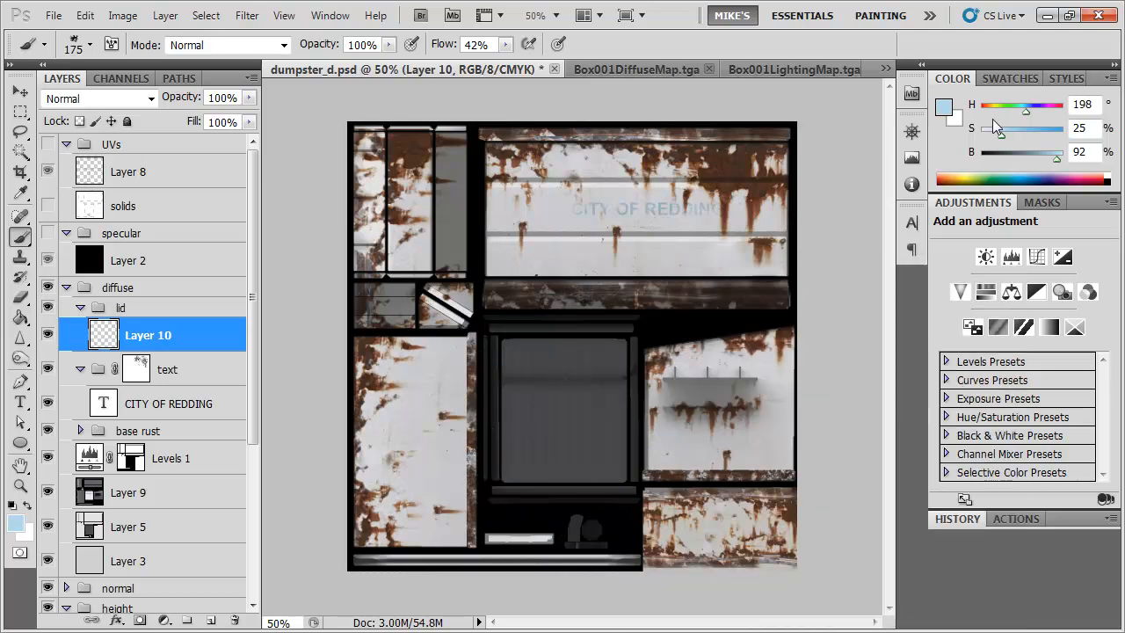
Set the foreground colour to a near-black with hue 4, saturation 37% and brightness 6%, testing it with strokes on the lid
left_click_drag(1092, 106, 966, 112)
type("0")
left_click(983, 152)
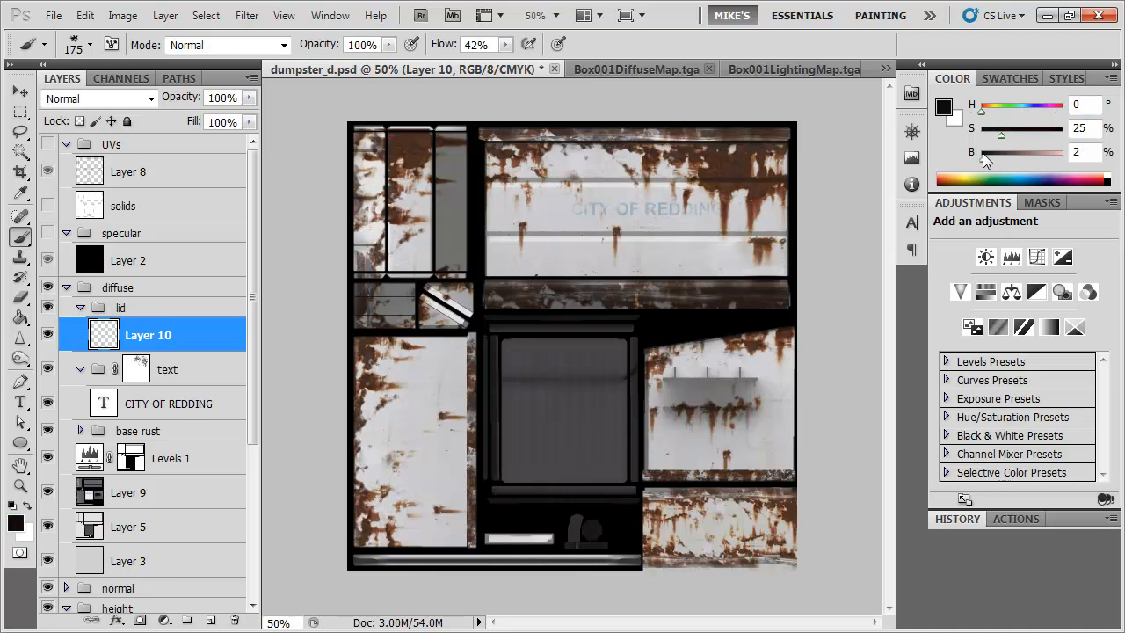
left_click(989, 135)
left_click(986, 158)
left_click_drag(990, 132, 1010, 132)
left_click_drag(603, 413, 606, 400)
key("ctrl+z")
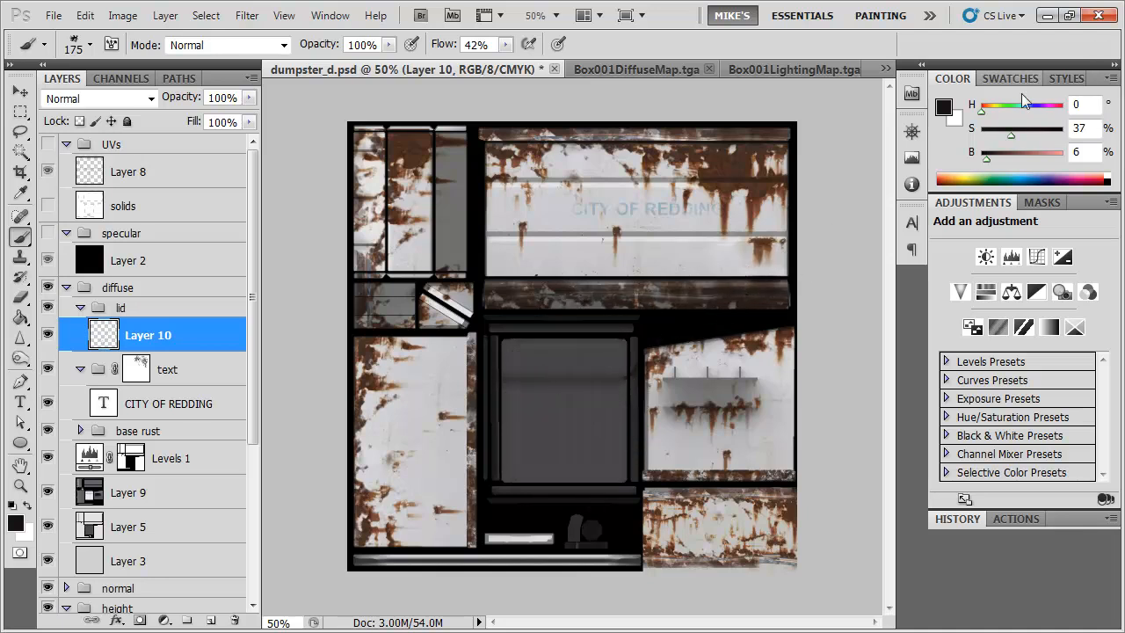
left_click_drag(980, 113, 982, 112)
mouse_move(582, 347)
left_mouse_down()
mouse_move(614, 409)
mouse_move(627, 474)
left_mouse_up()
key("ctrl+z")
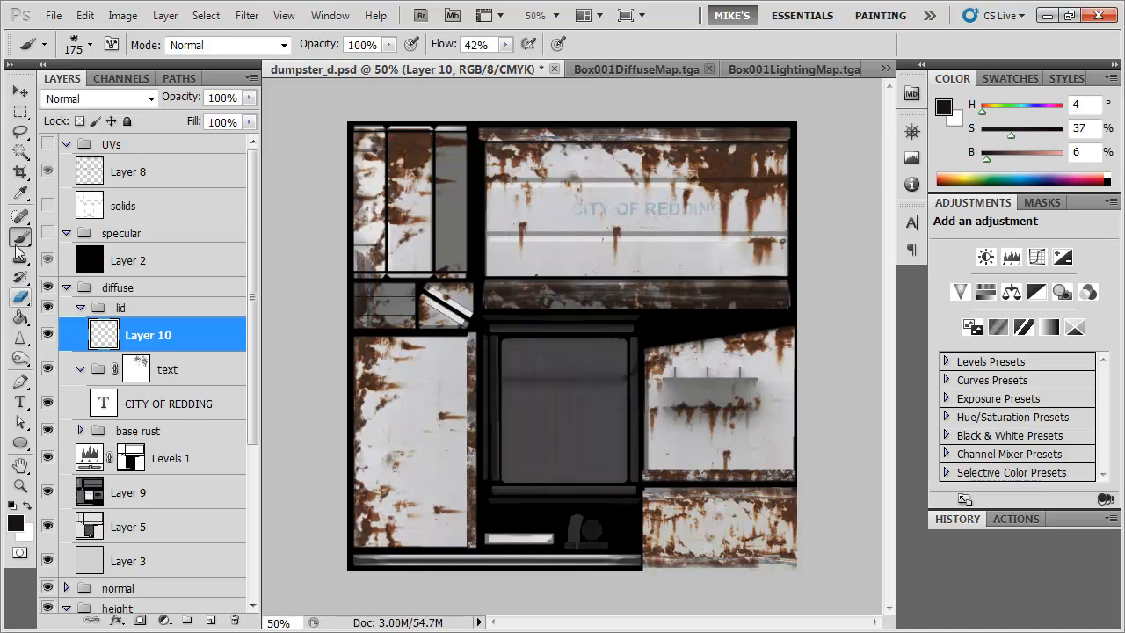
Select the dark lid area with a rectangular marquee and add a layer mask to Layer 10 from that selection
left_click(21, 111)
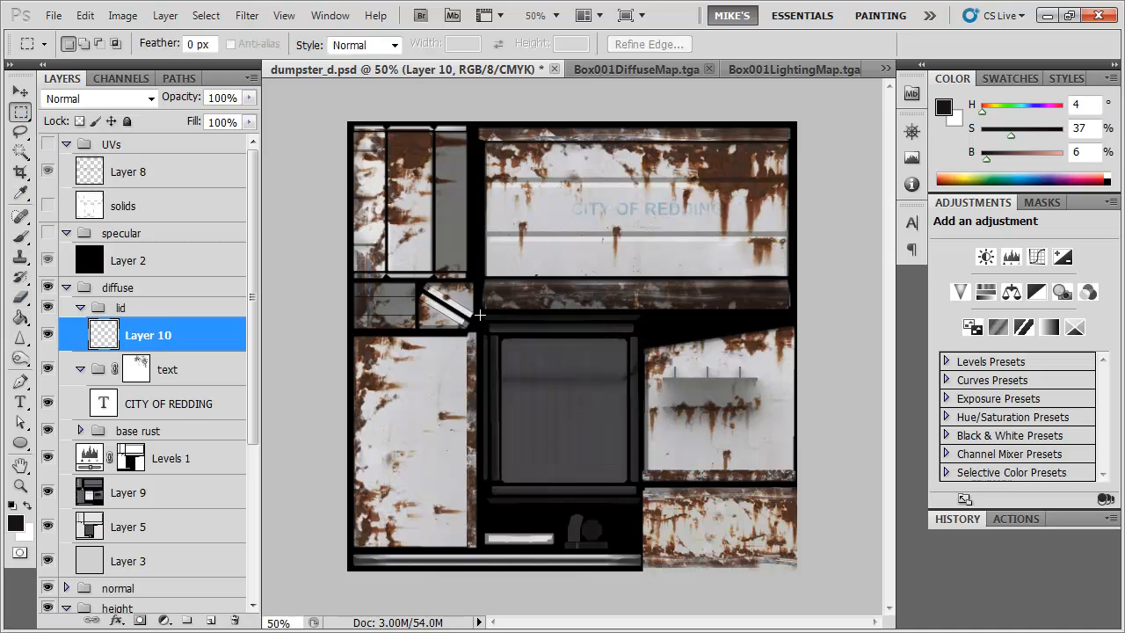
left_click_drag(572, 483, 642, 508)
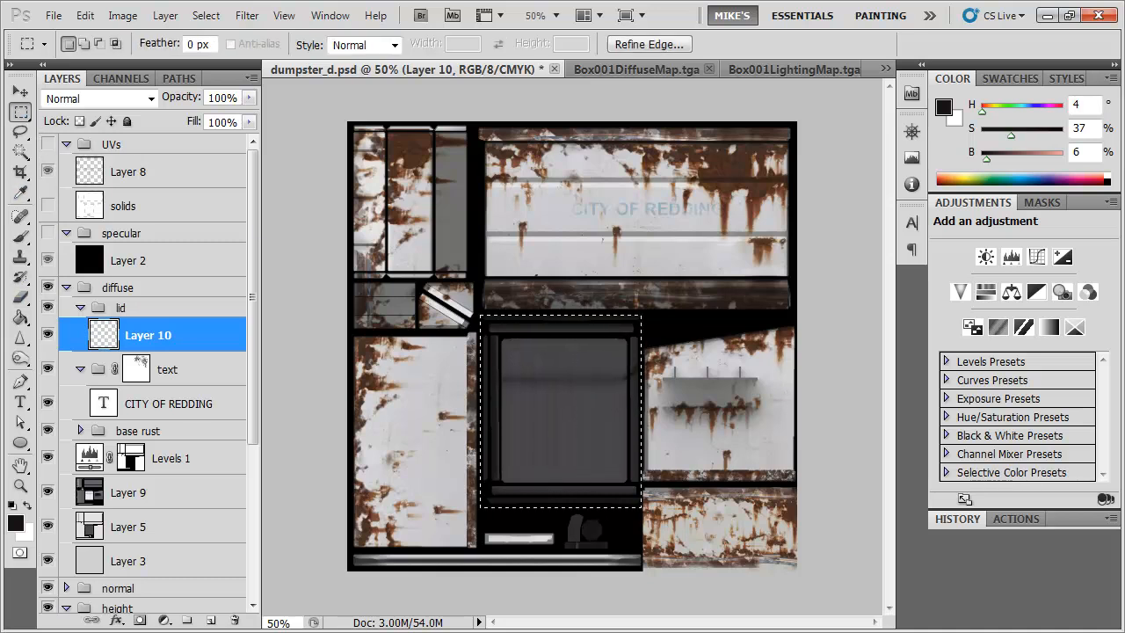
left_click(139, 619)
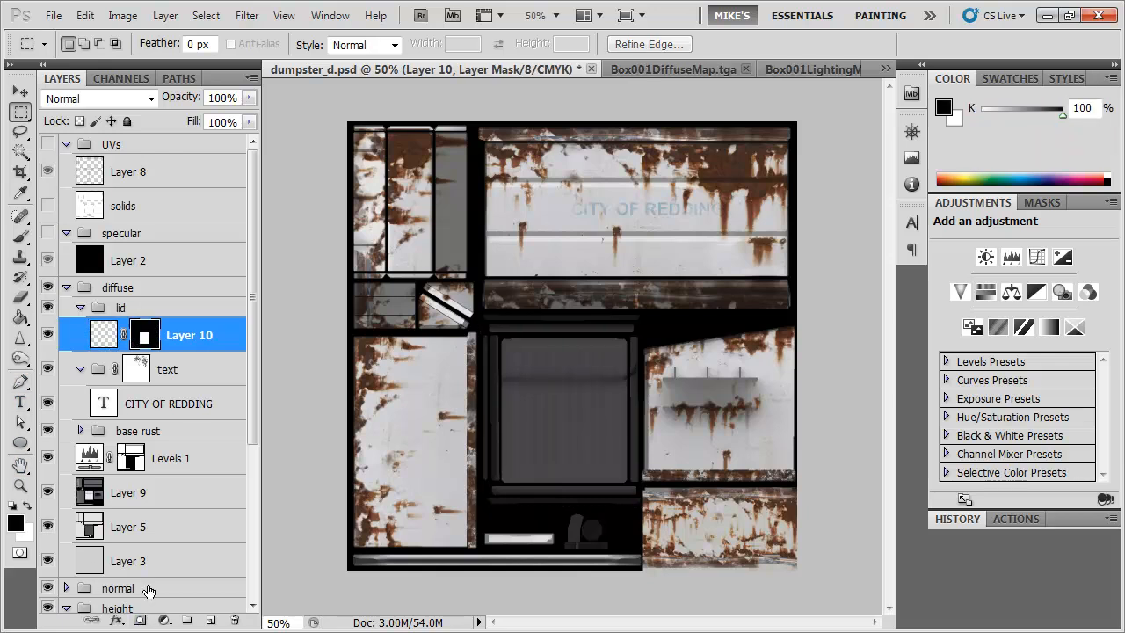
Paint dark speckles over the lid on Layer 10's pixels with the 175 px brush at 15% flow
left_click(107, 339)
left_click_drag(619, 385, 655, 363)
left_click(695, 357)
key("b")
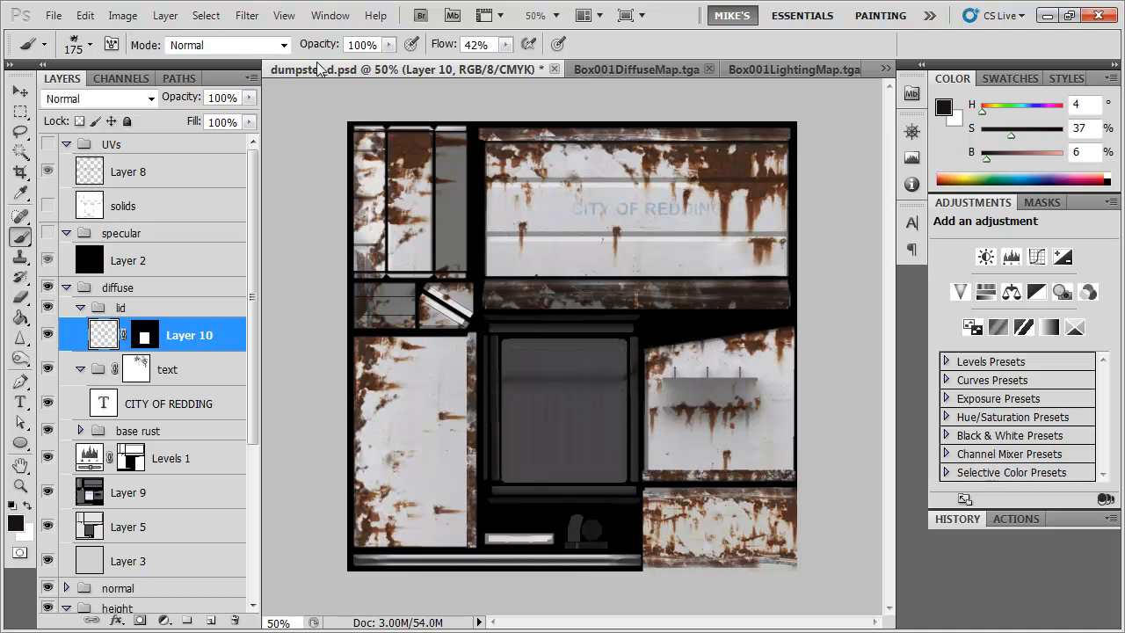
left_click_drag(437, 50, 412, 49)
mouse_move(628, 387)
left_mouse_down()
mouse_move(548, 305)
mouse_move(619, 472)
mouse_move(637, 340)
mouse_move(717, 386)
mouse_move(576, 479)
mouse_move(460, 384)
mouse_move(599, 539)
mouse_move(570, 429)
mouse_move(647, 444)
mouse_move(612, 435)
left_mouse_up()
Swap the foreground colour to white and try a stroke on the lid with the 7 px rough brush
key("x")
right_click(572, 395)
left_click(690, 482)
left_click(483, 401)
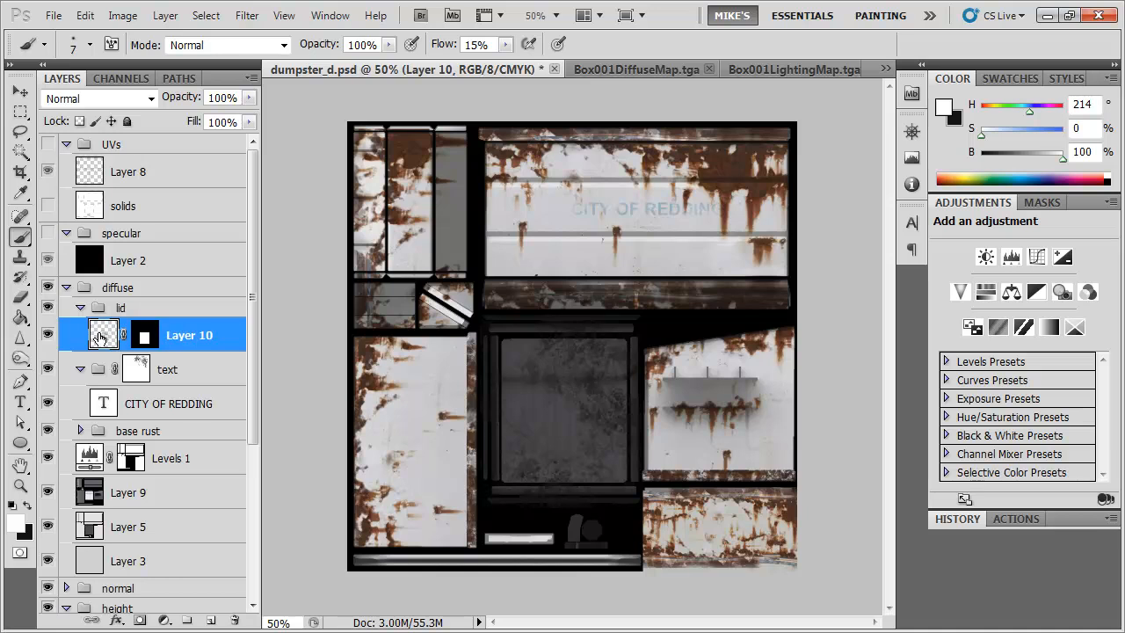
left_click_drag(589, 393, 562, 378)
key("ctrl+z")
Erase parts of Layer 10's dark speckles with the rough 7 px eraser preset enlarged to 60 px at 20% opacity
left_click(141, 339)
left_click(105, 337)
left_click(19, 296)
right_click(541, 424)
double_click(661, 497)
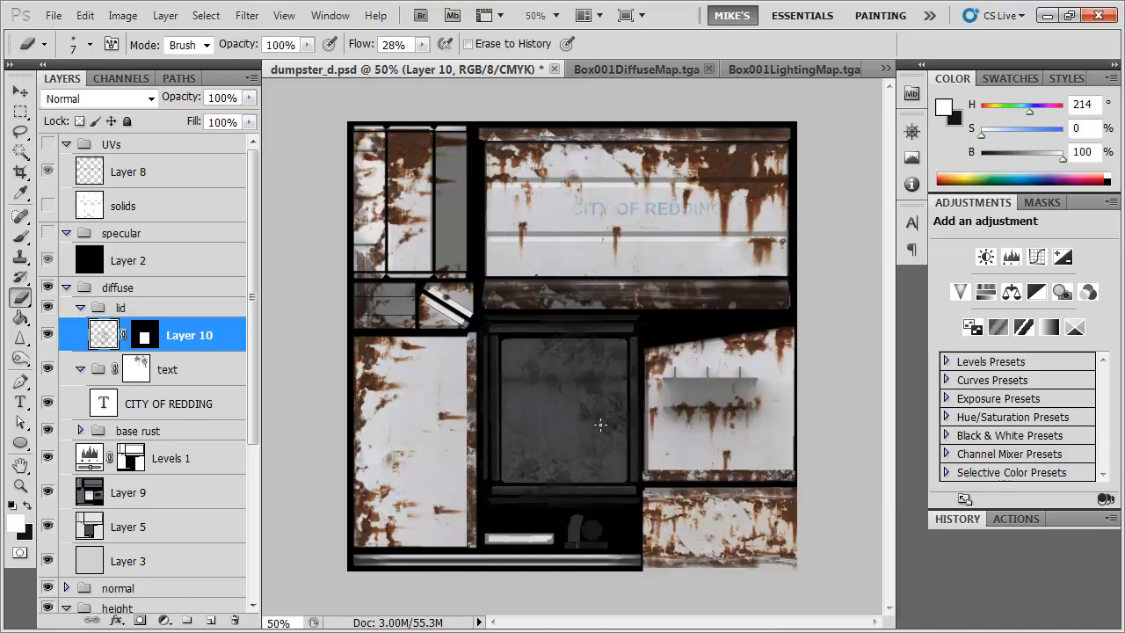
key("bracketright")
key("bracketright")
key("bracketright")
key("bracketright")
key("bracketright")
key("2")
left_click_drag(544, 364, 527, 433)
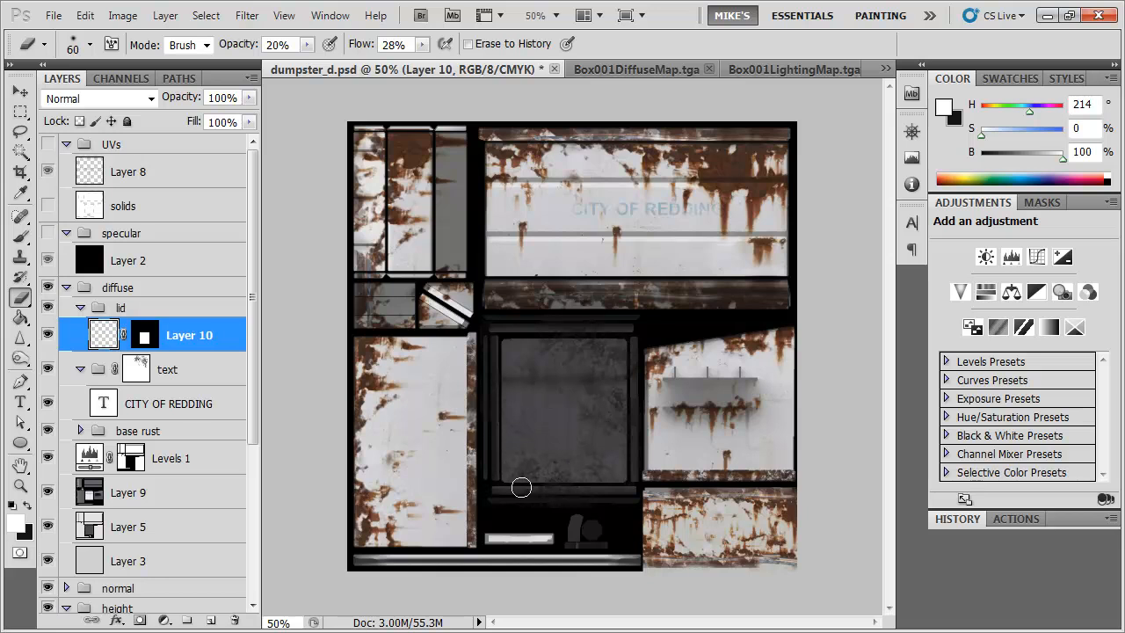
Erase more of Layer 10's speckles at 100% opacity, continuing with the 9 px square preset
key("0")
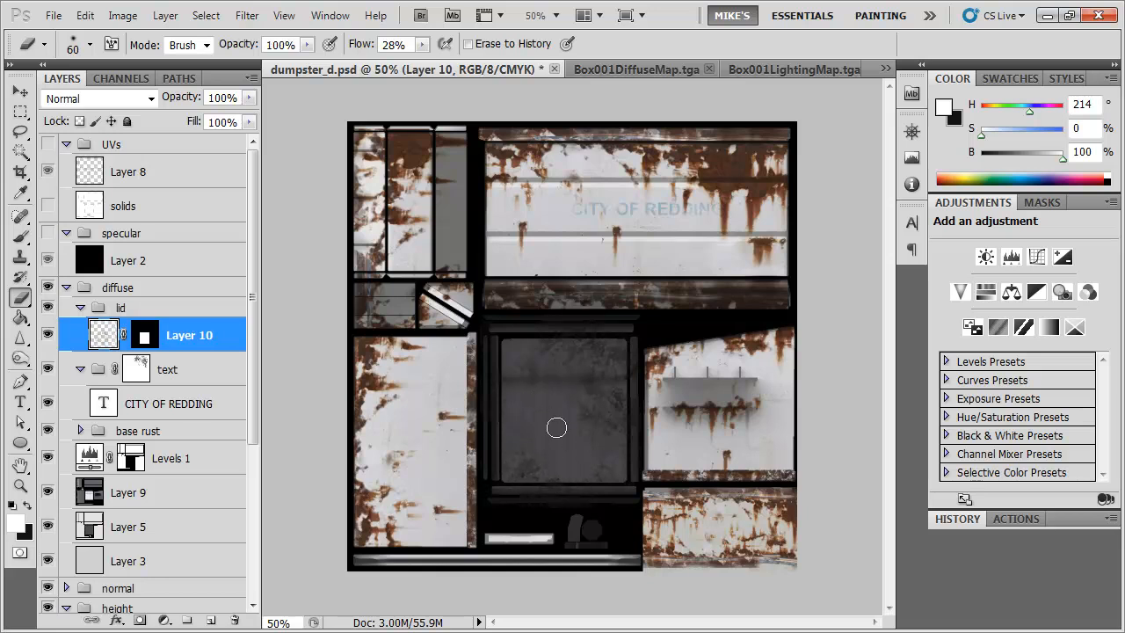
mouse_move(543, 385)
left_mouse_down()
mouse_move(579, 352)
mouse_move(586, 374)
mouse_move(621, 386)
mouse_move(608, 407)
mouse_move(623, 387)
mouse_move(586, 390)
mouse_move(551, 335)
mouse_move(550, 349)
mouse_move(550, 328)
mouse_move(557, 391)
mouse_move(589, 387)
mouse_move(580, 423)
left_mouse_up()
right_click(589, 420)
left_click(690, 509)
key("Return")
mouse_move(595, 408)
left_mouse_down()
mouse_move(606, 431)
mouse_move(556, 461)
left_mouse_up()
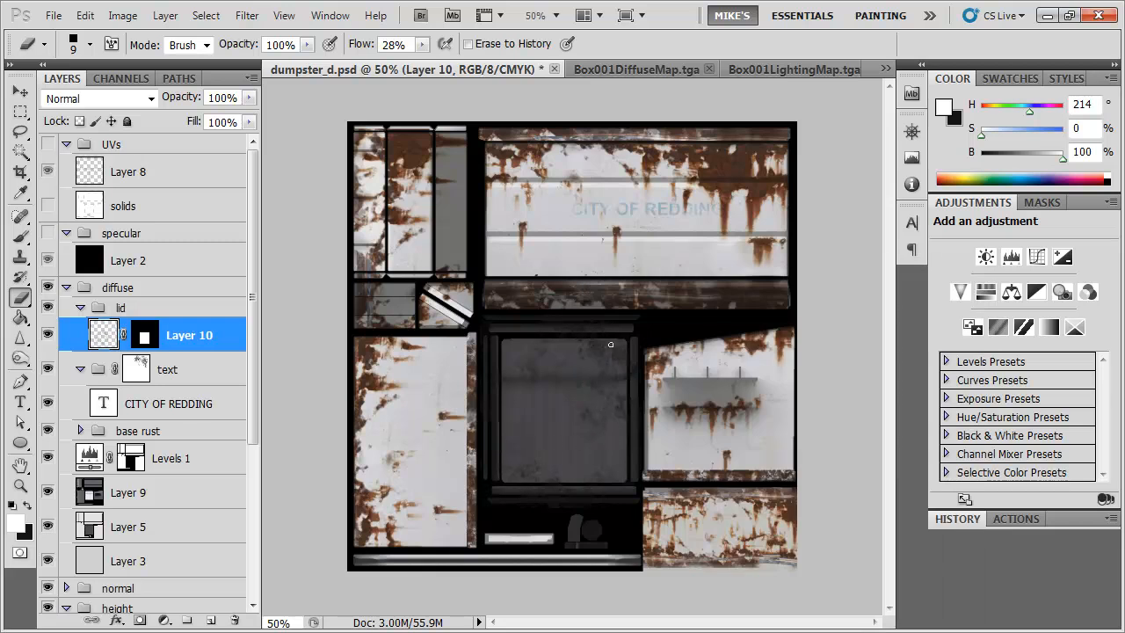
mouse_move(598, 344)
left_mouse_down()
mouse_move(614, 390)
mouse_move(597, 407)
mouse_move(486, 403)
left_mouse_up()
Hide Layer 10 and try a rectangular selection around the lid's inner panel
left_click(22, 113)
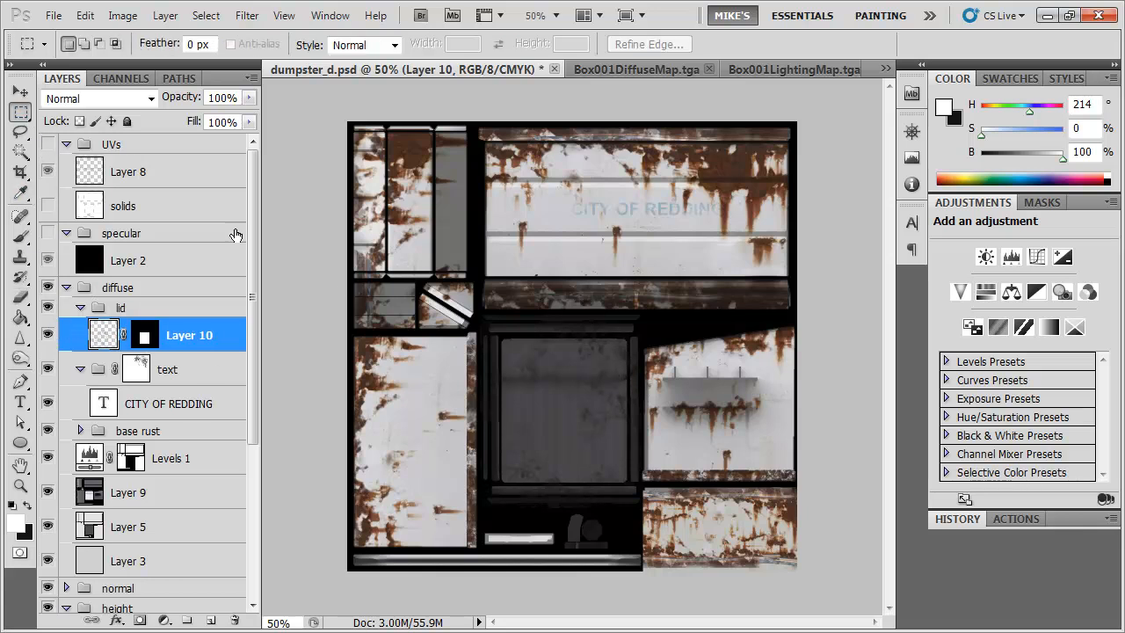
left_click(47, 335)
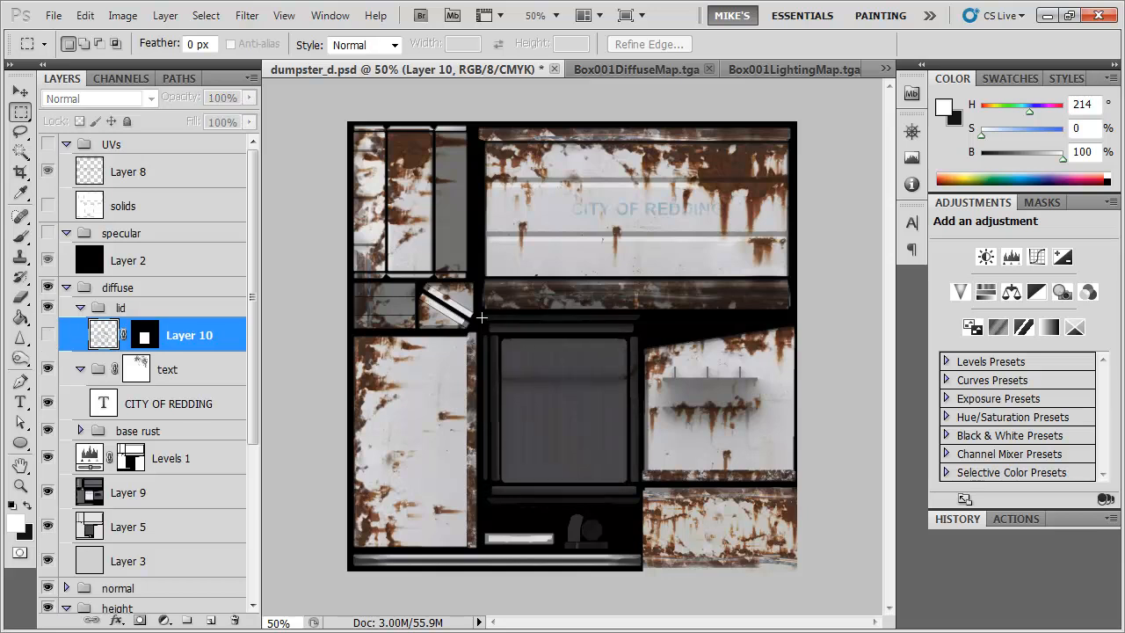
left_click_drag(607, 448, 626, 483)
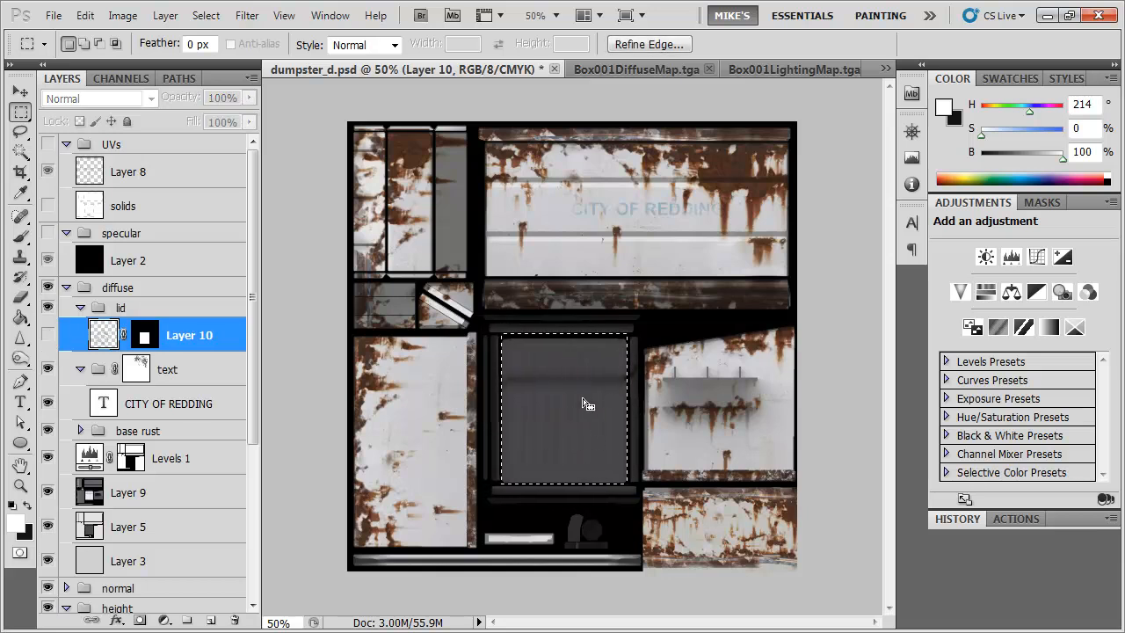
left_click(631, 424)
Duplicate the lid slats layer from the height group, move the copy below Layer 10 in the lid group and show it
scroll(250, 411, "down", 1)
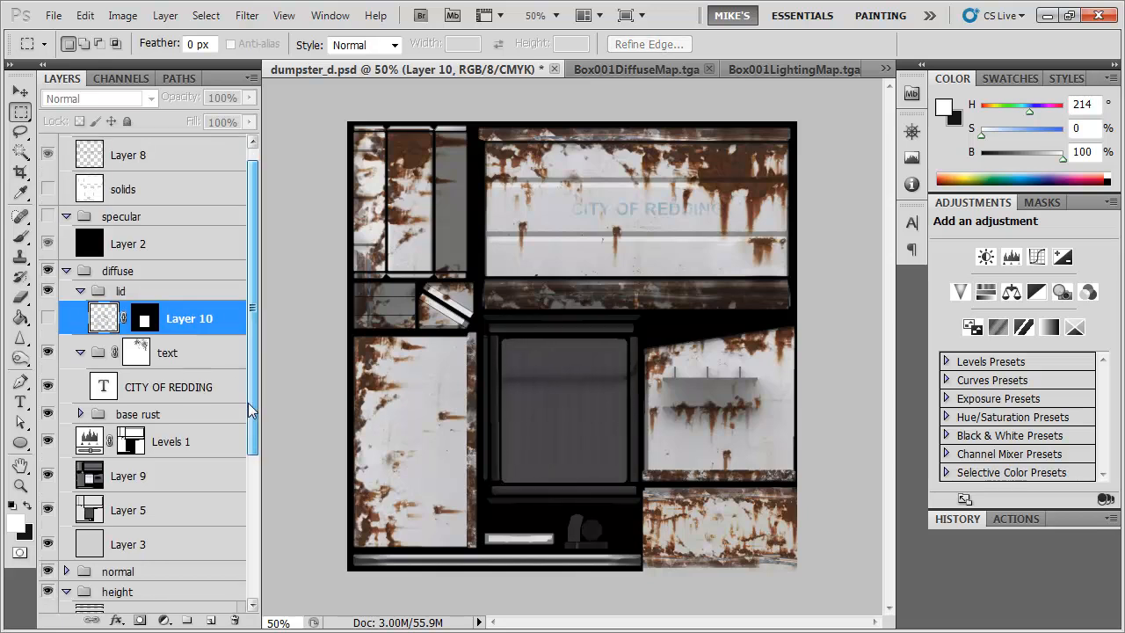
scroll(250, 411, "down", 7)
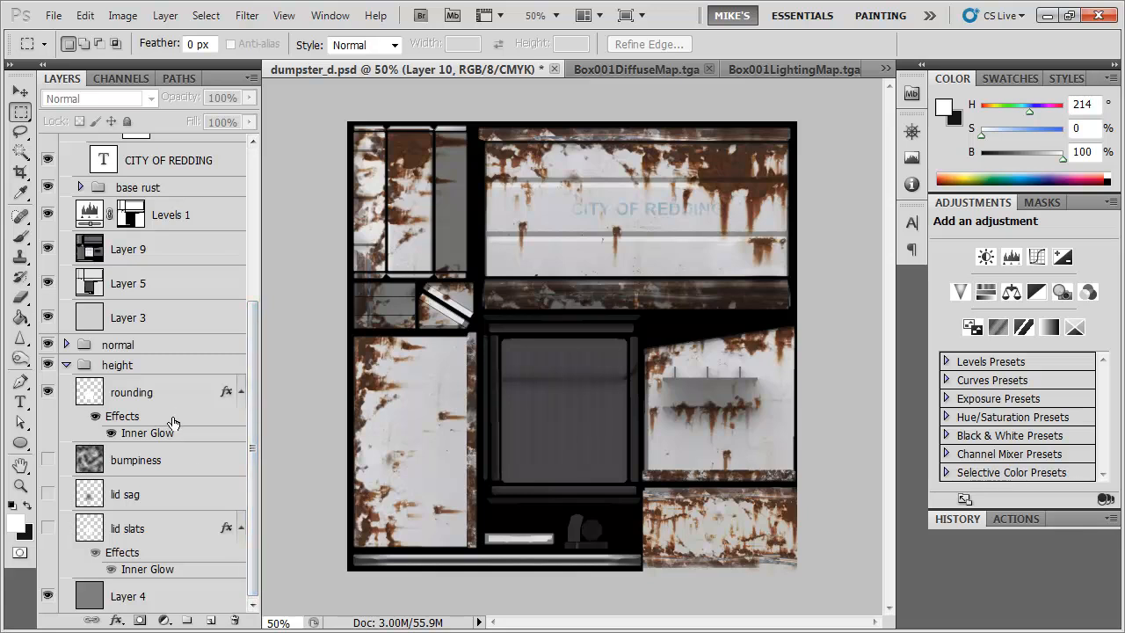
left_click(151, 530)
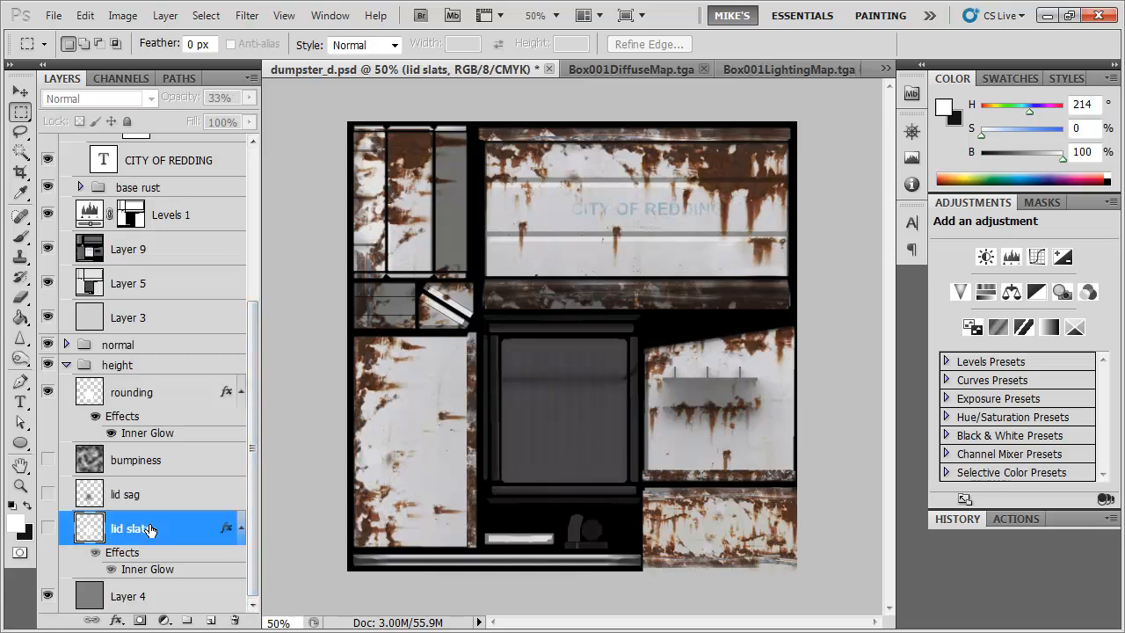
key("ctrl+j")
left_click_drag(181, 533, 190, 235)
left_click(209, 234)
left_click(181, 255)
left_click(47, 260)
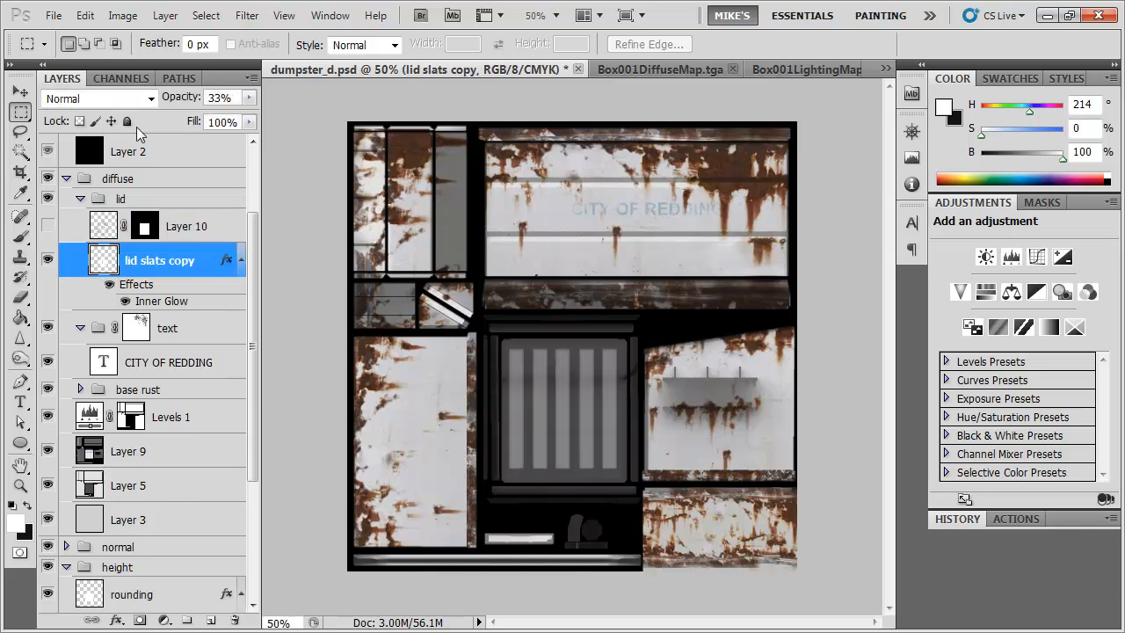
Set the lid slats copy to Multiply and change its Inner Glow to Multiply blending with black (000000)
left_click(140, 99)
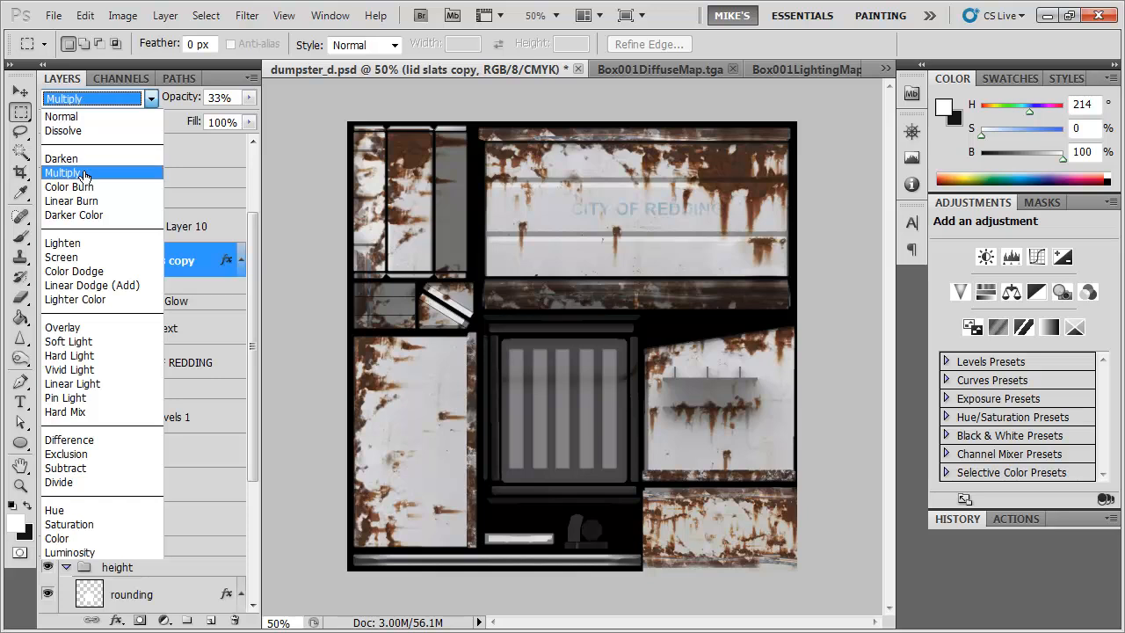
left_click(84, 175)
double_click(205, 257)
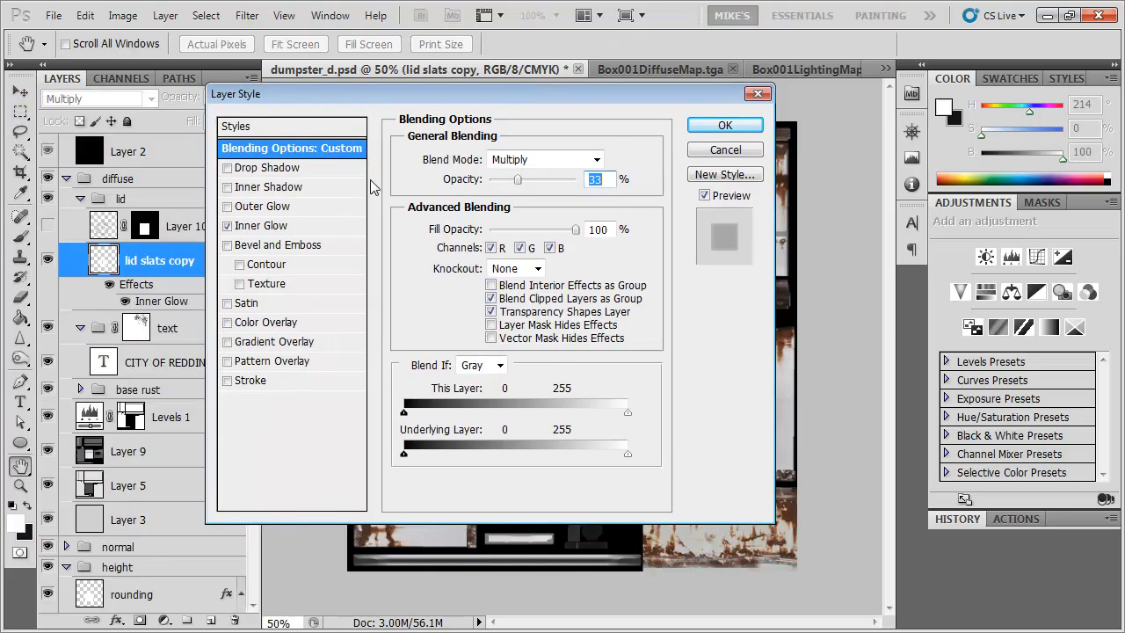
left_click(299, 226)
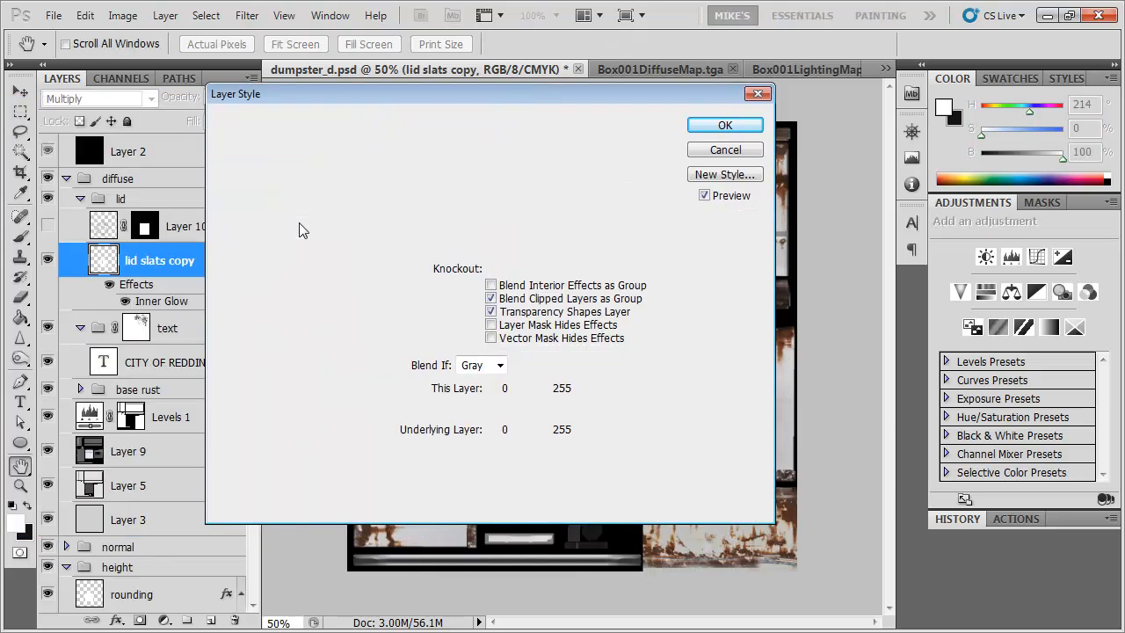
left_click(524, 159)
left_click(501, 230)
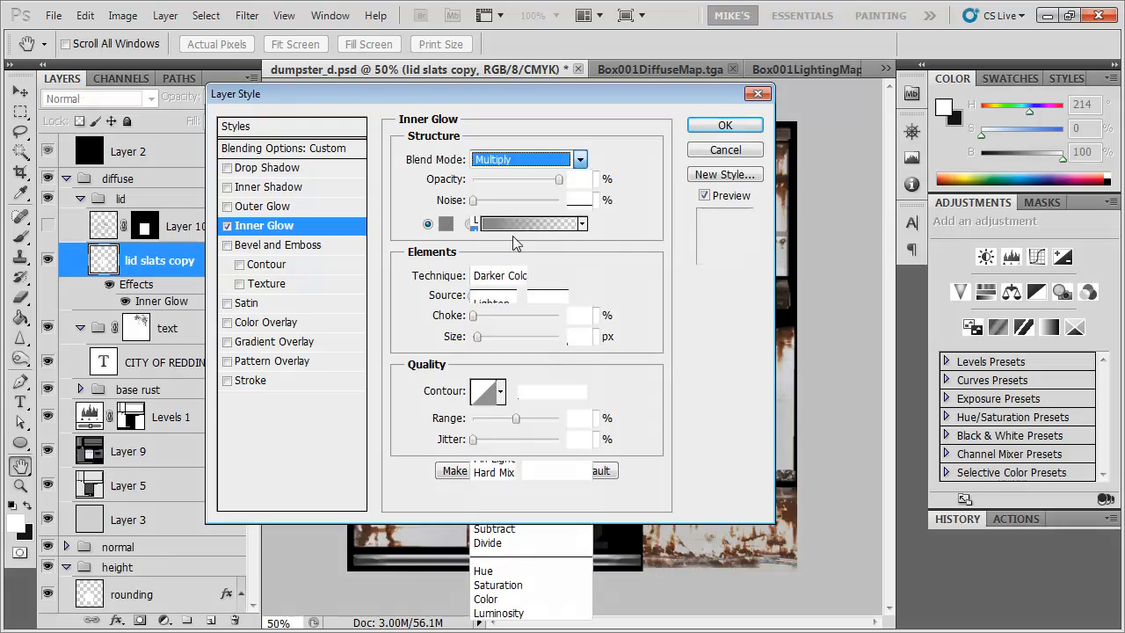
left_click(445, 224)
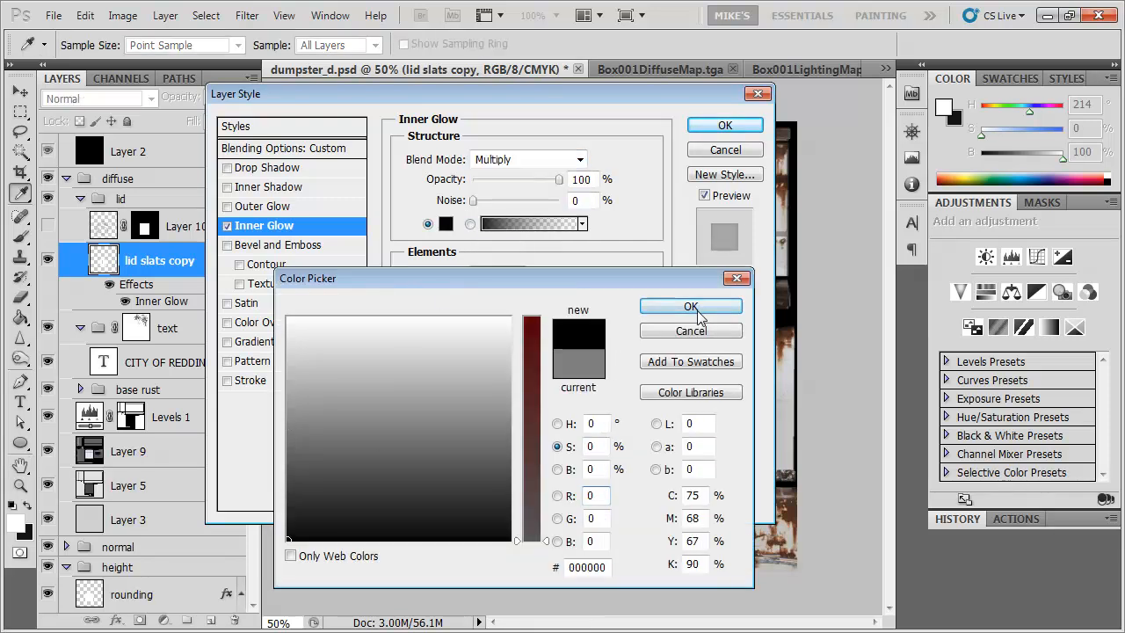
left_click(691, 306)
left_click_drag(690, 93, 152, 85)
left_click(331, 113)
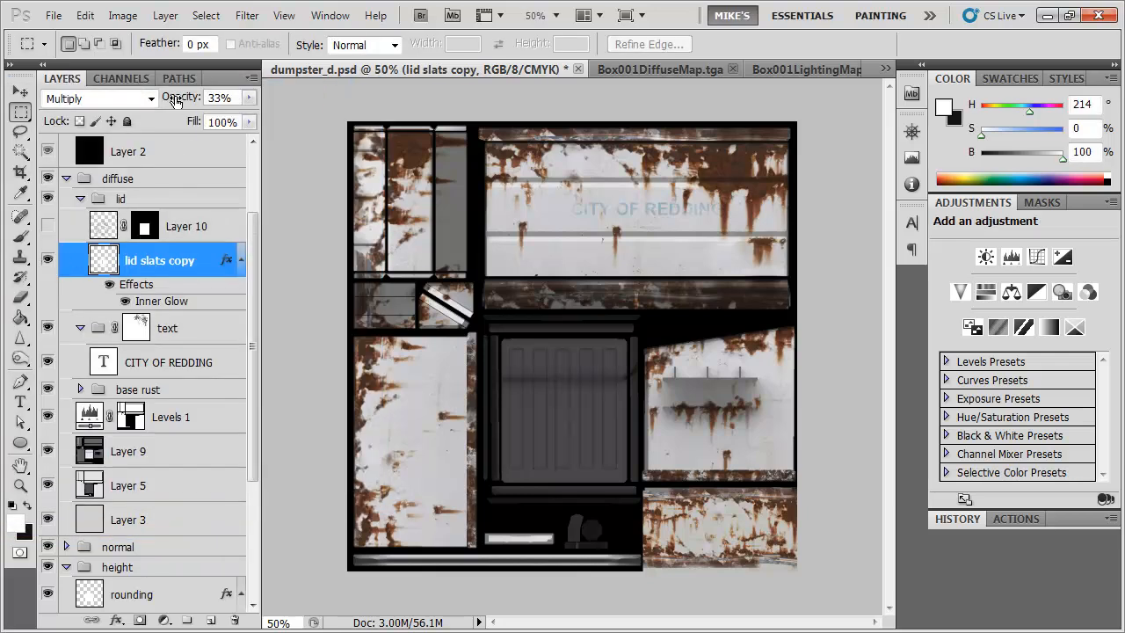
Reduce the lid slats copy's opacity to 14%, compare it hidden and shown, and make Layer 10 visible
left_click_drag(177, 101, 160, 98)
left_click(48, 261)
left_click(48, 261)
left_click(48, 261)
left_click(49, 261)
left_click(47, 226)
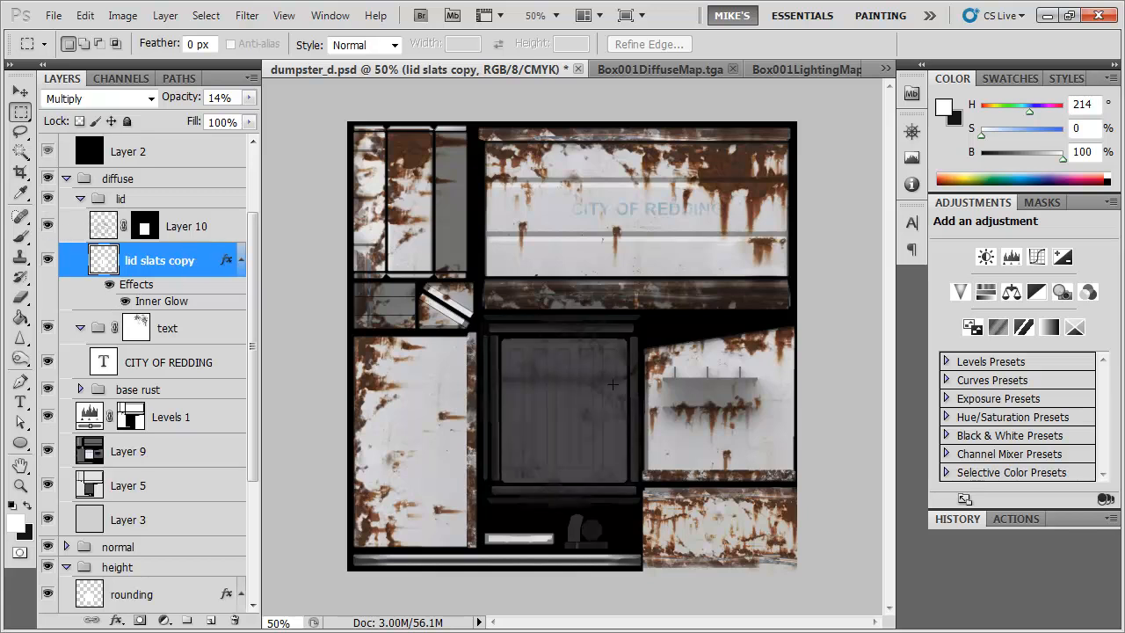
Reduce Layer 10's opacity to 63% and save the document
left_click(216, 228)
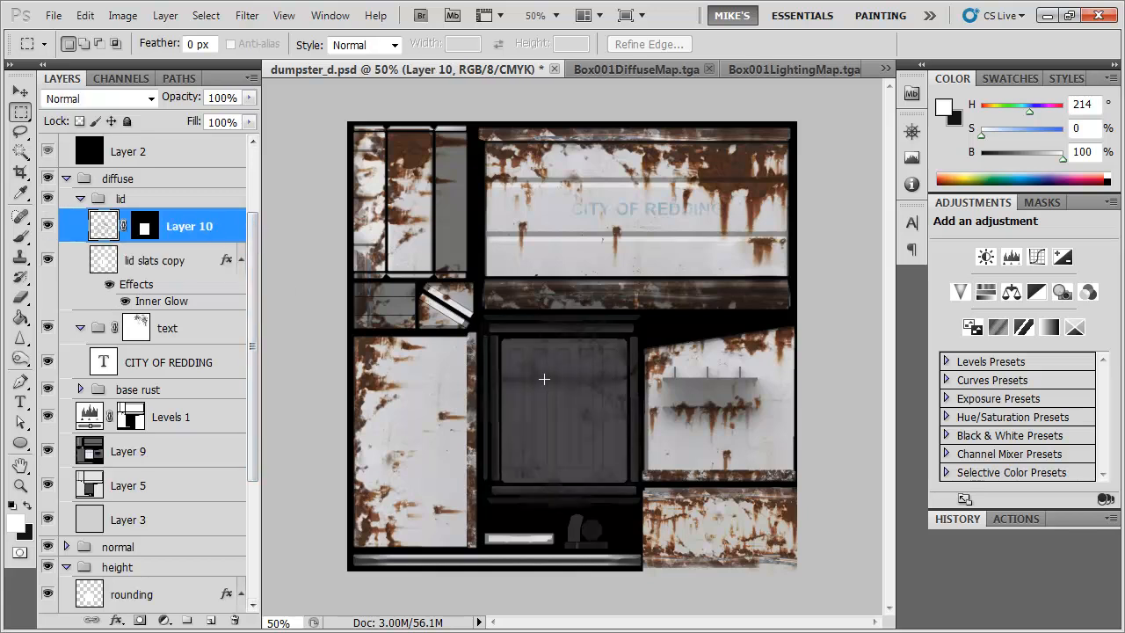
left_click_drag(183, 99, 159, 96)
key("ctrl+s")
Switch to the other open application and inspect the updated lid texture from different angles and distances
key("alt+Tab")
left_click_drag(512, 378, 440, 394)
scroll(503, 383, "down", 3)
left_click(686, 351)
scroll(565, 379, "up", 3)
scroll(440, 414, "up", 3)
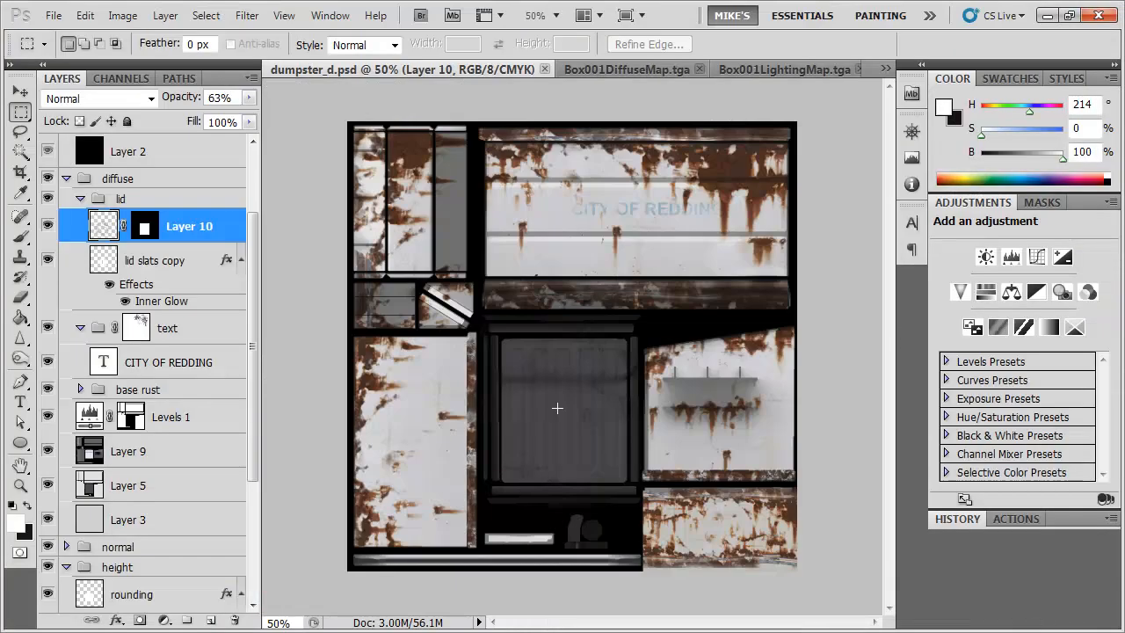
Create a layer beneath Layer 10 and choose the 125 px speckled brush, enlarged to 250 px
left_click(213, 621)
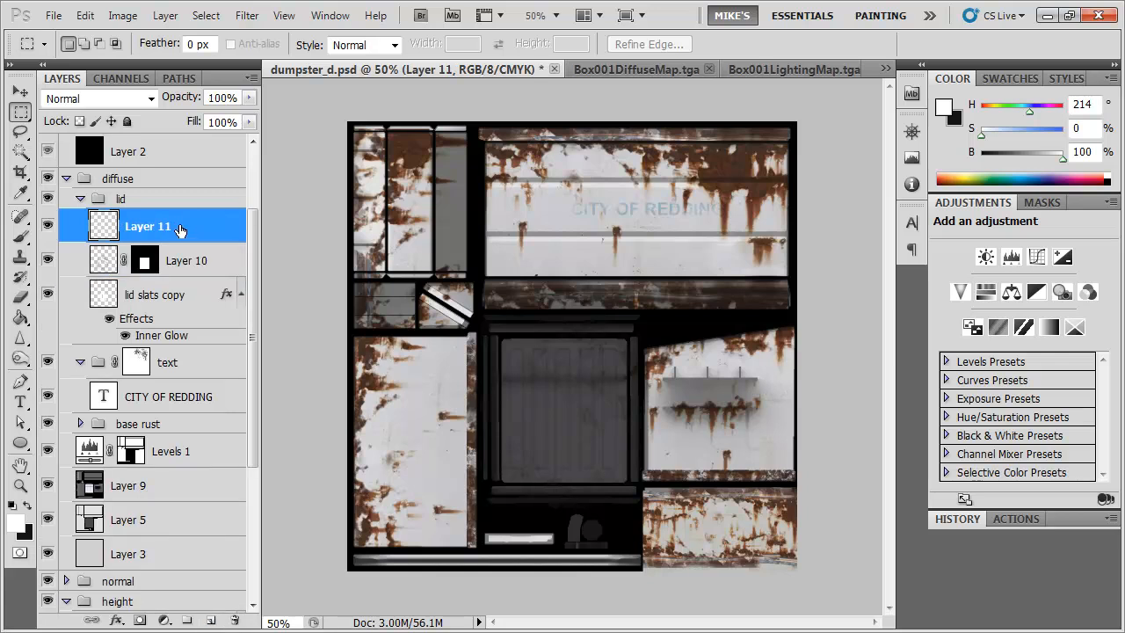
key("ctrl+bracketleft")
key("b")
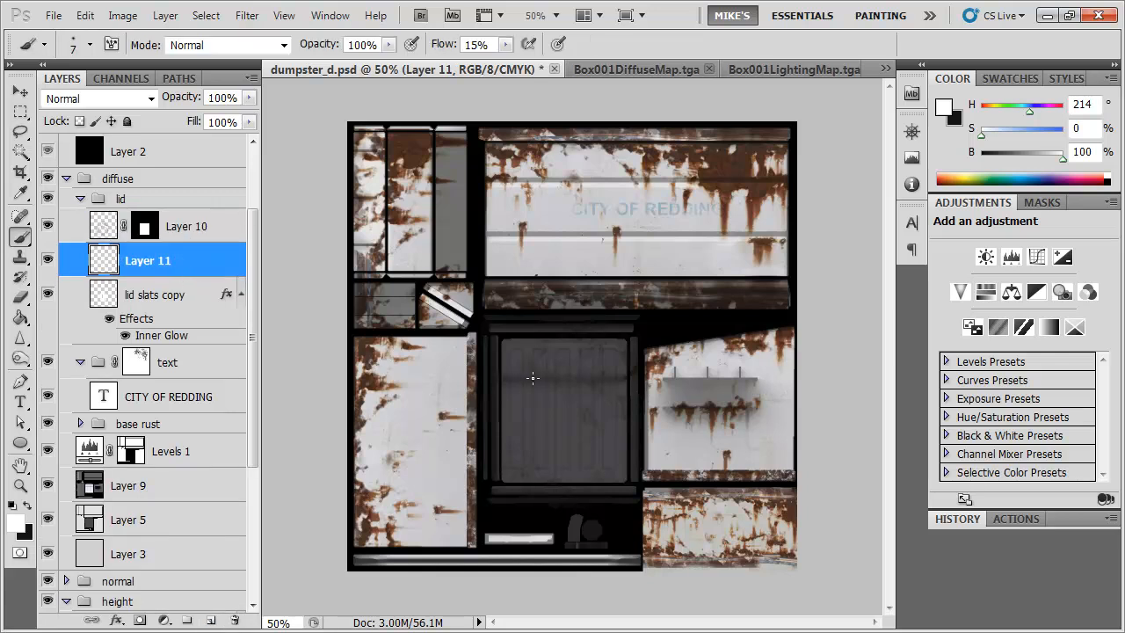
key("ctrl+z")
right_click(571, 373)
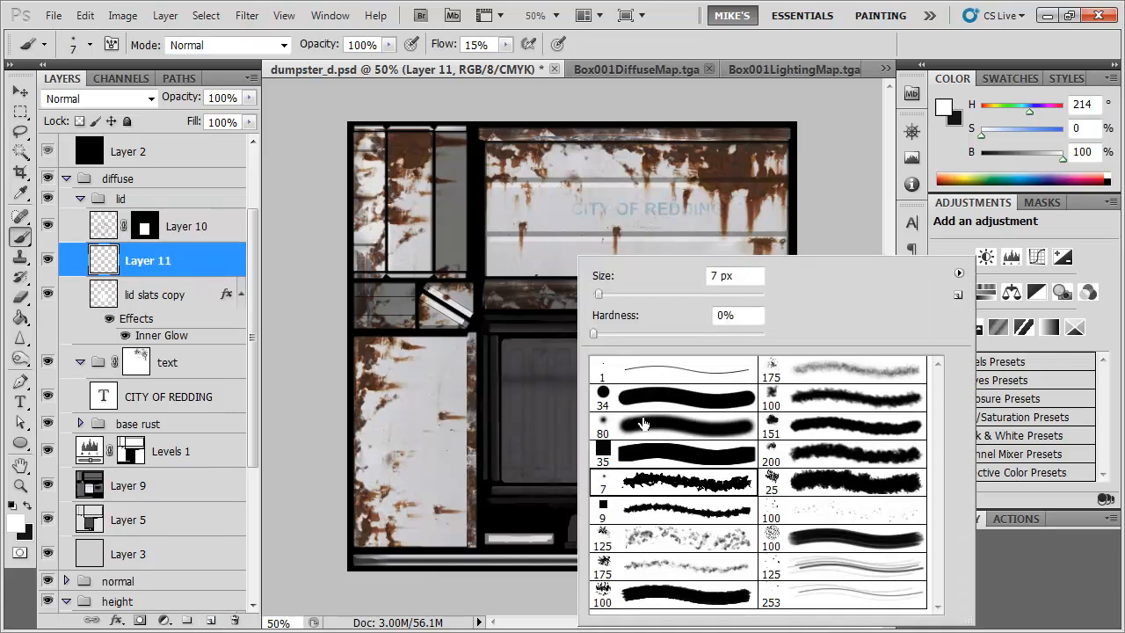
double_click(691, 544)
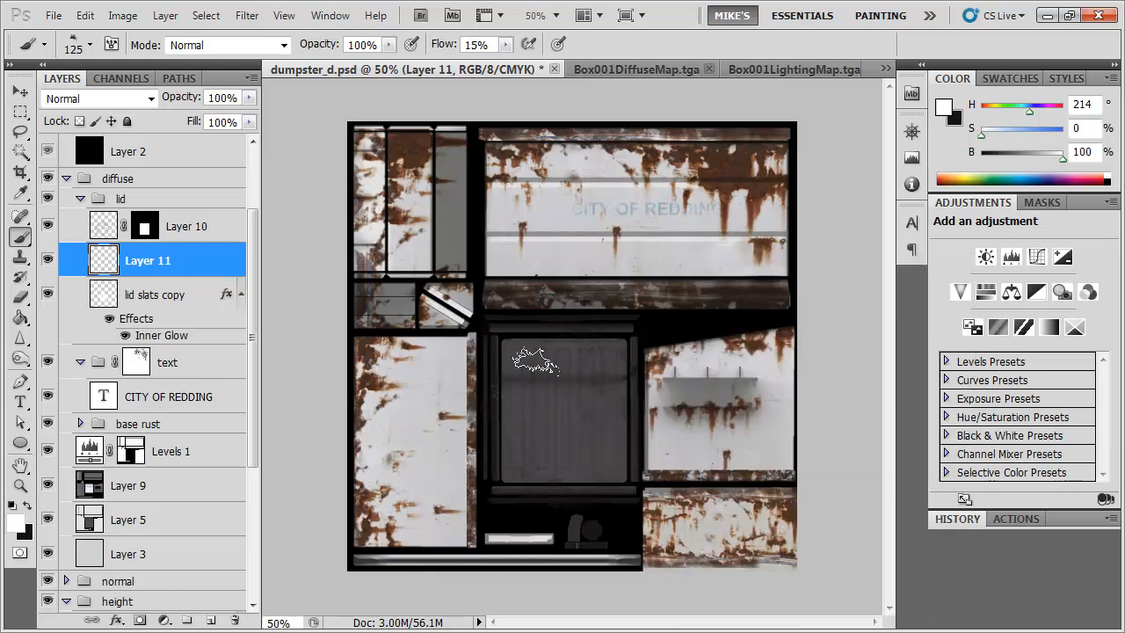
key("bracketright")
key("bracketright")
key("bracketright")
key("bracketright")
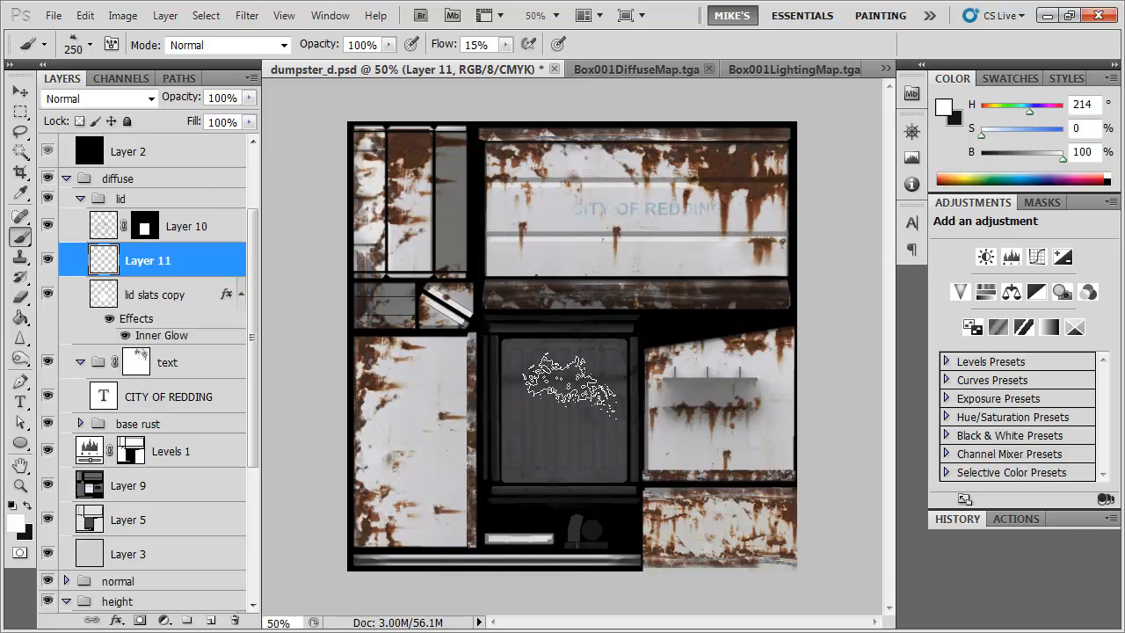
Paint dark speckled grime across the whole lid area on Layer 11 with the near-black colour
key("x")
left_click_drag(593, 344, 571, 418)
mouse_move(494, 420)
left_mouse_down()
mouse_move(610, 365)
mouse_move(584, 285)
mouse_move(557, 517)
mouse_move(480, 447)
mouse_move(614, 301)
mouse_move(536, 332)
left_mouse_up()
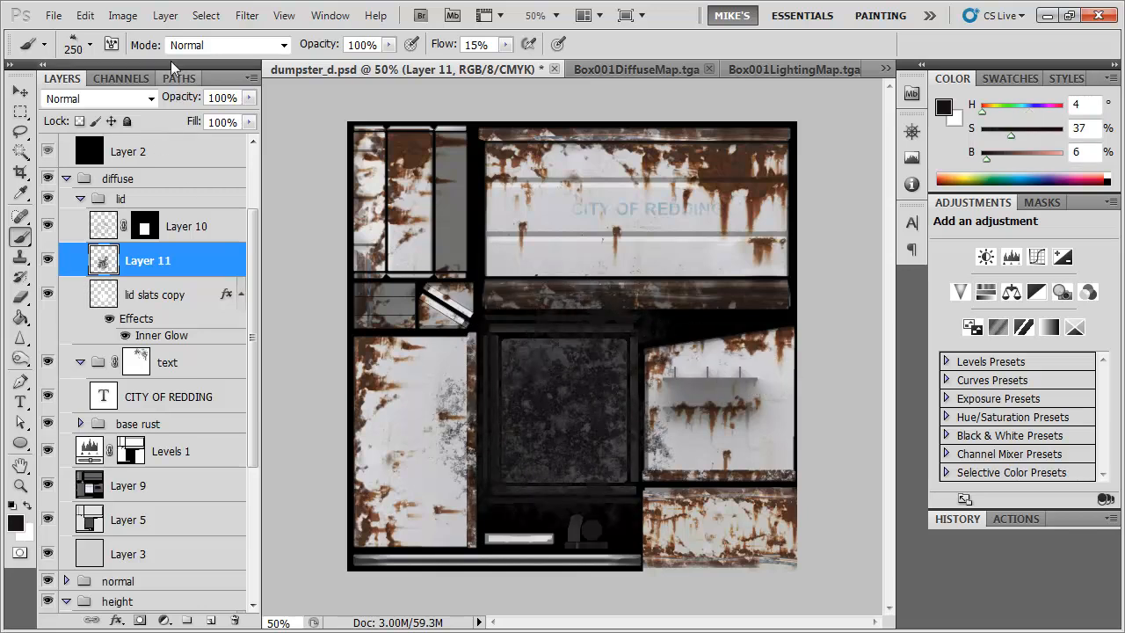
Mask the lid group with the selection from Layer 10's mask, then delete the mask on Layer 10
left_click(140, 225, "ctrl")
left_click(141, 199)
left_click(140, 620)
left_click(156, 245)
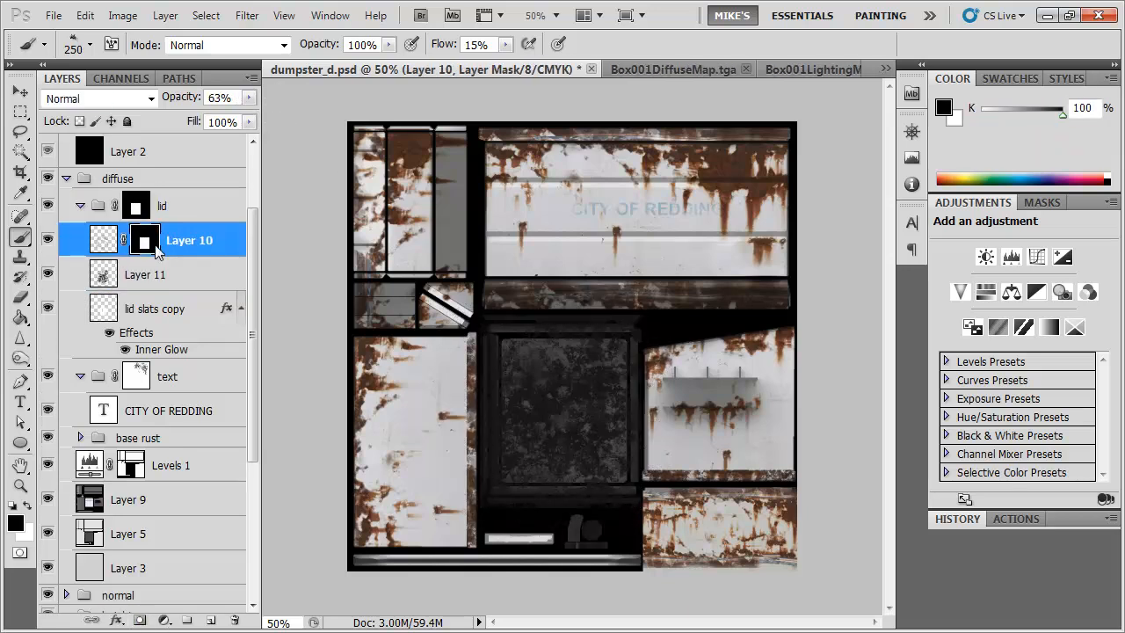
right_click(155, 251)
left_click(217, 284)
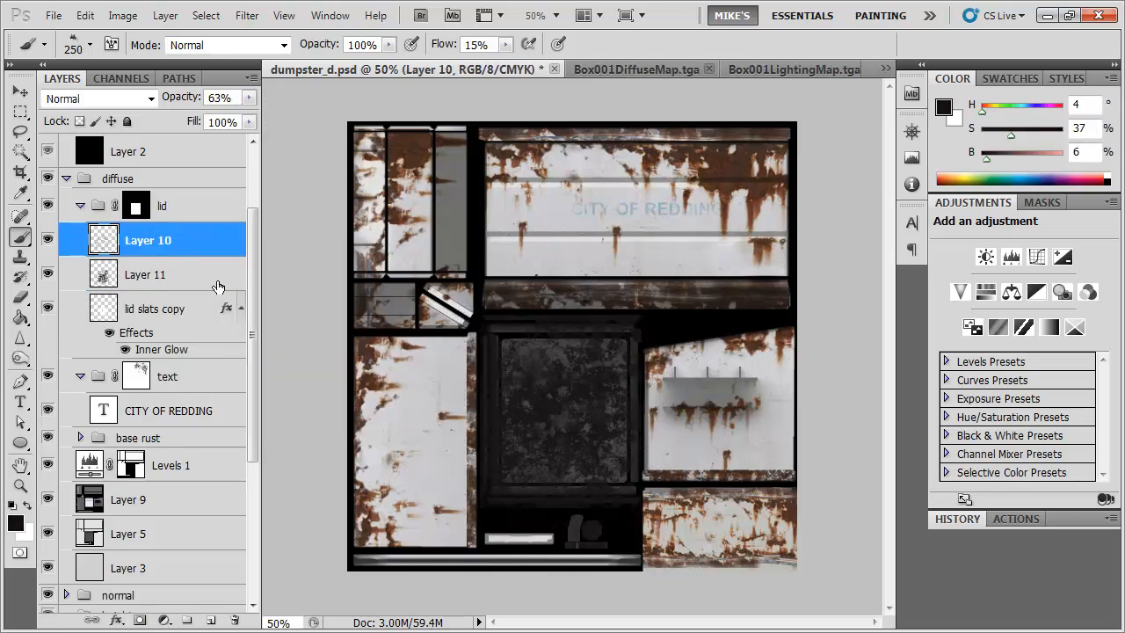
Apply a Gaussian Blur with a 3.5 pixel radius to the grime on Layer 11
left_click(151, 275)
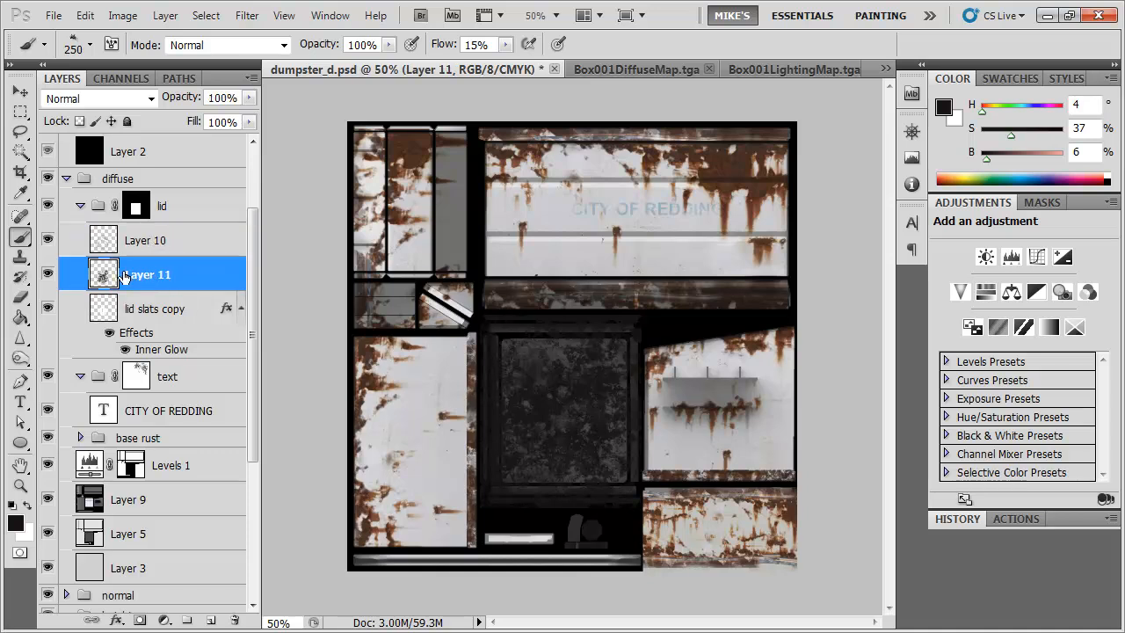
left_click(247, 15)
mouse_move(290, 175)
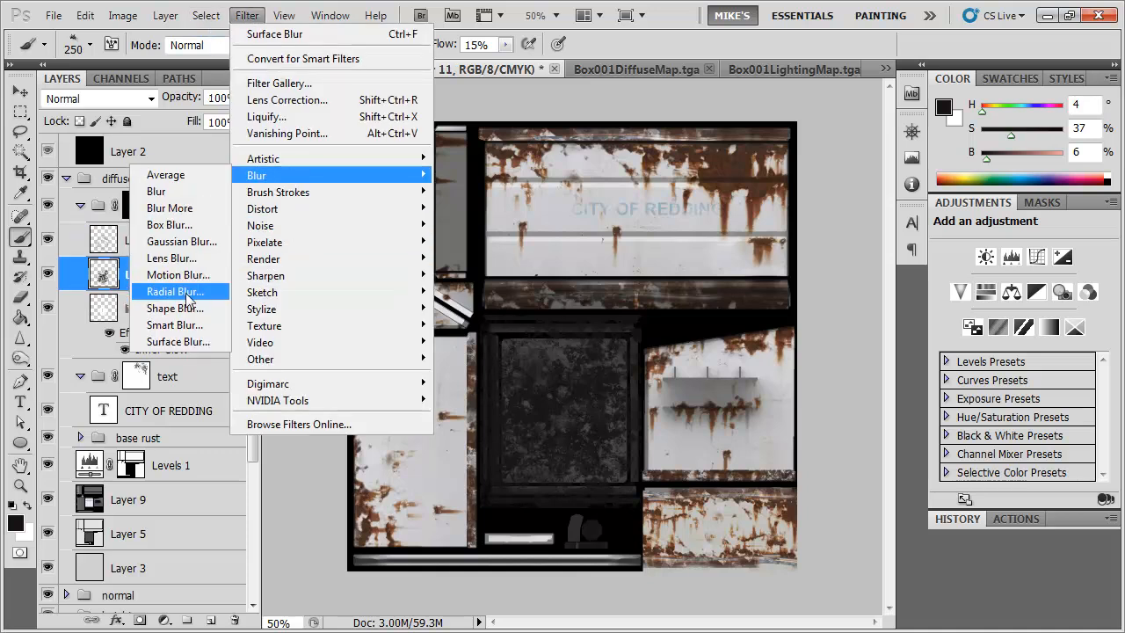
left_click(181, 241)
left_click(739, 464)
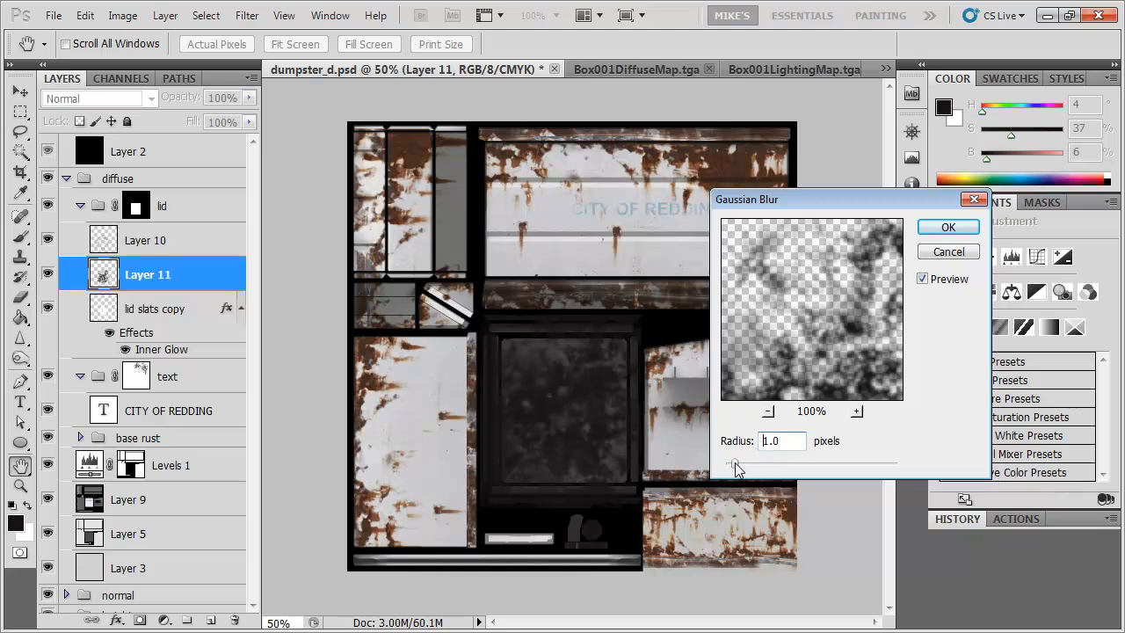
left_click_drag(736, 466, 760, 470)
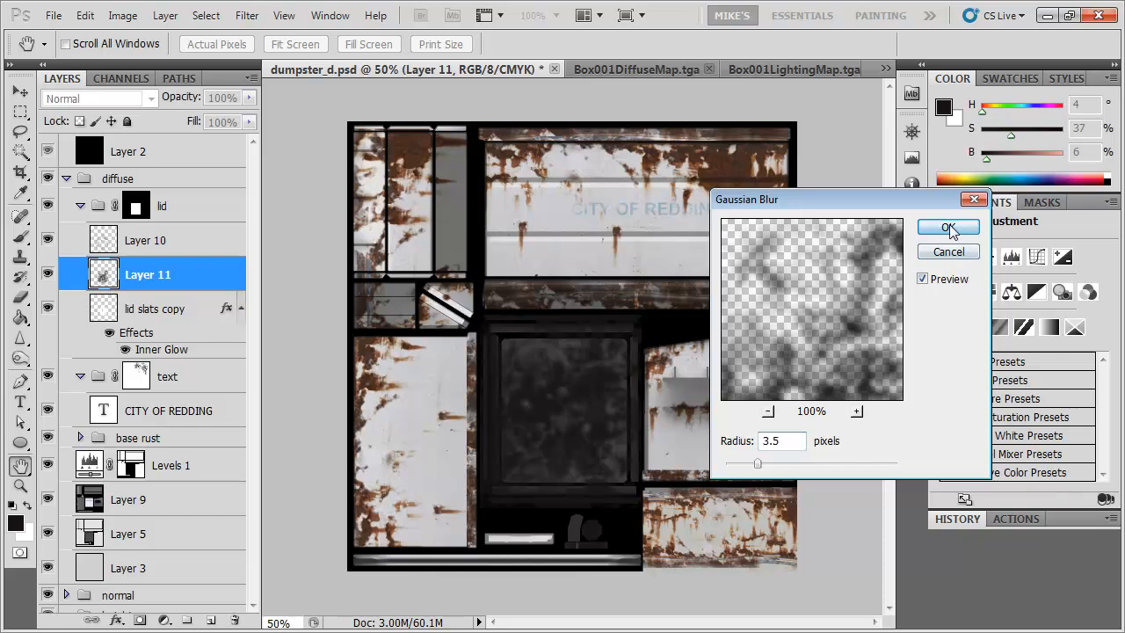
left_click(948, 226)
Sharpen Layer 11 with an Unsharp Mask of 500% amount, 2.3 pixels radius and threshold 0
left_click(247, 15)
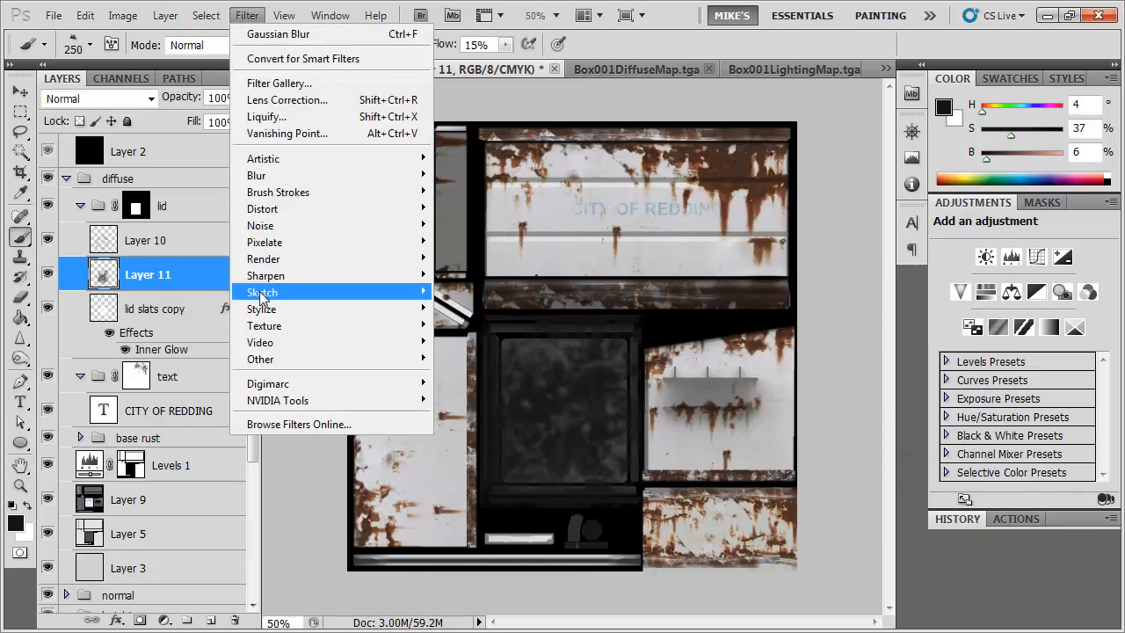
mouse_move(283, 276)
left_click(180, 341)
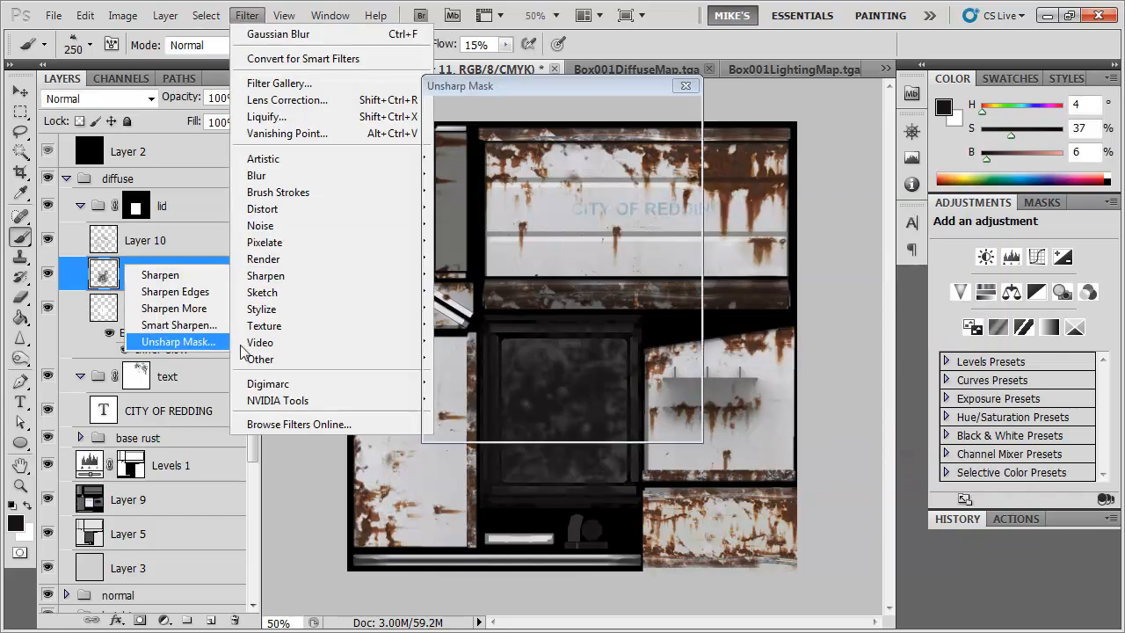
left_click_drag(527, 81, 838, 78)
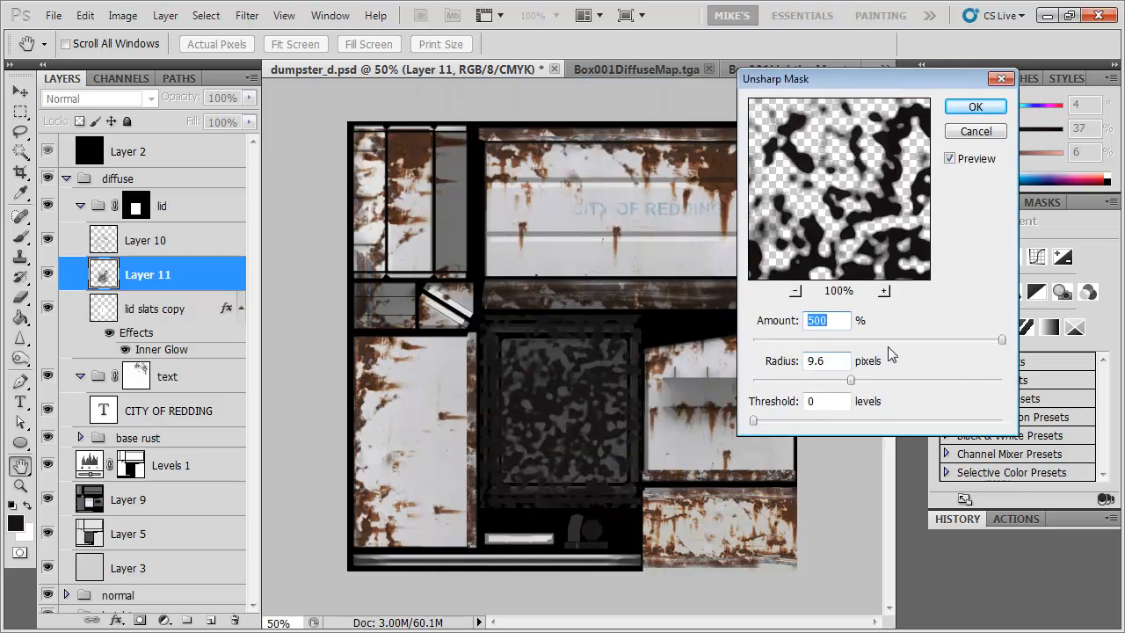
left_click_drag(879, 341, 866, 342)
left_click_drag(844, 381, 795, 378)
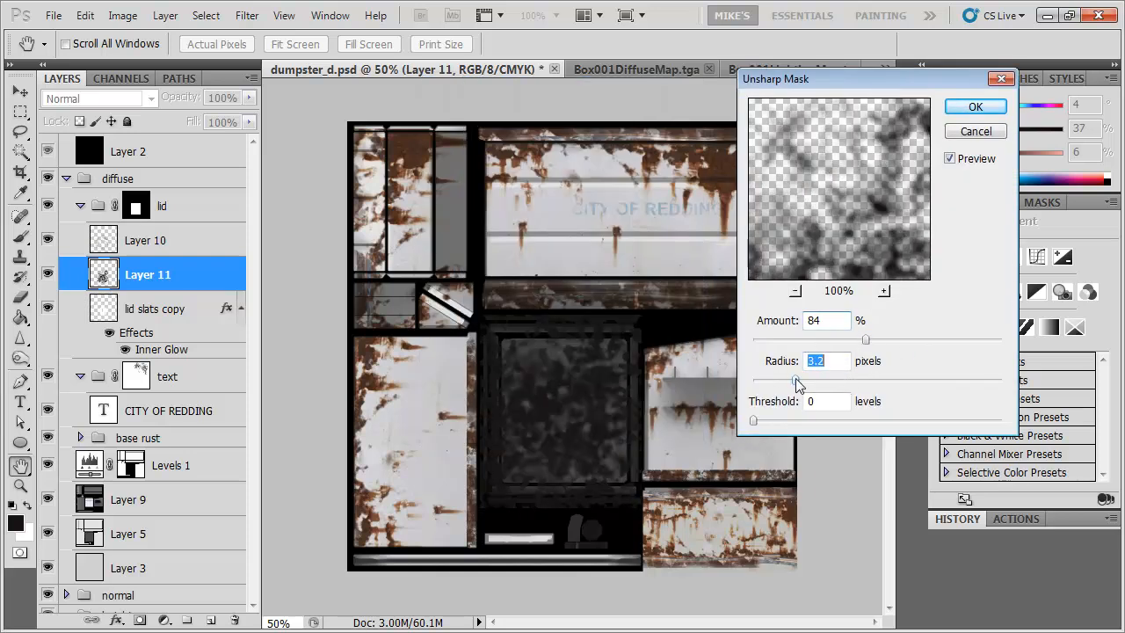
left_click_drag(866, 339, 896, 340)
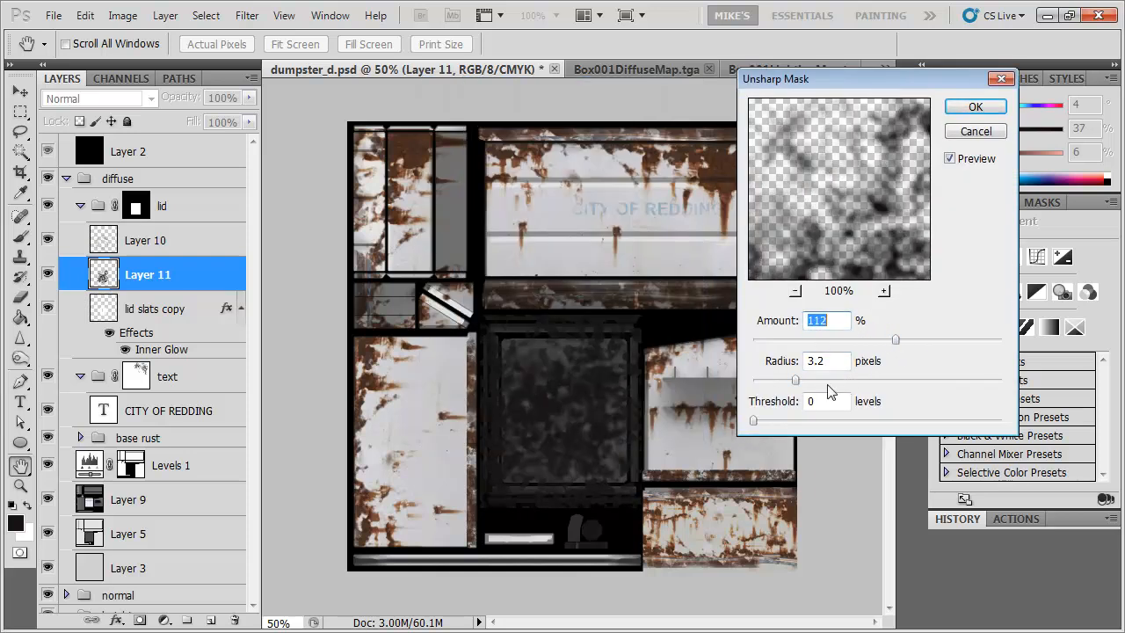
left_click_drag(784, 379, 770, 380)
left_click(783, 380)
left_click_drag(895, 339, 1005, 344)
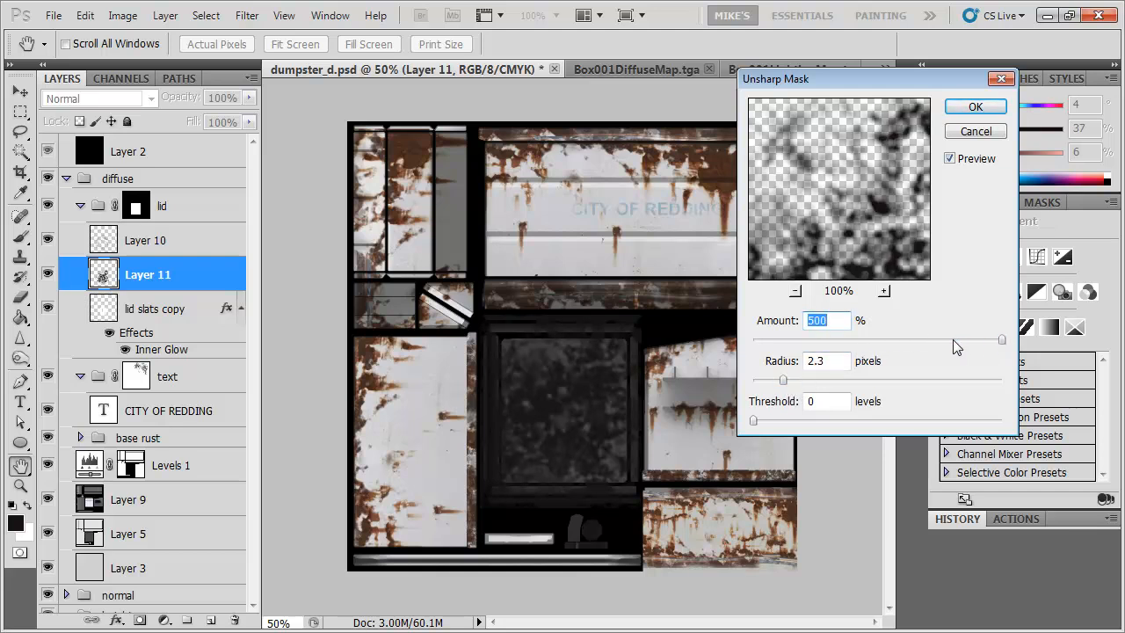
left_click(974, 107)
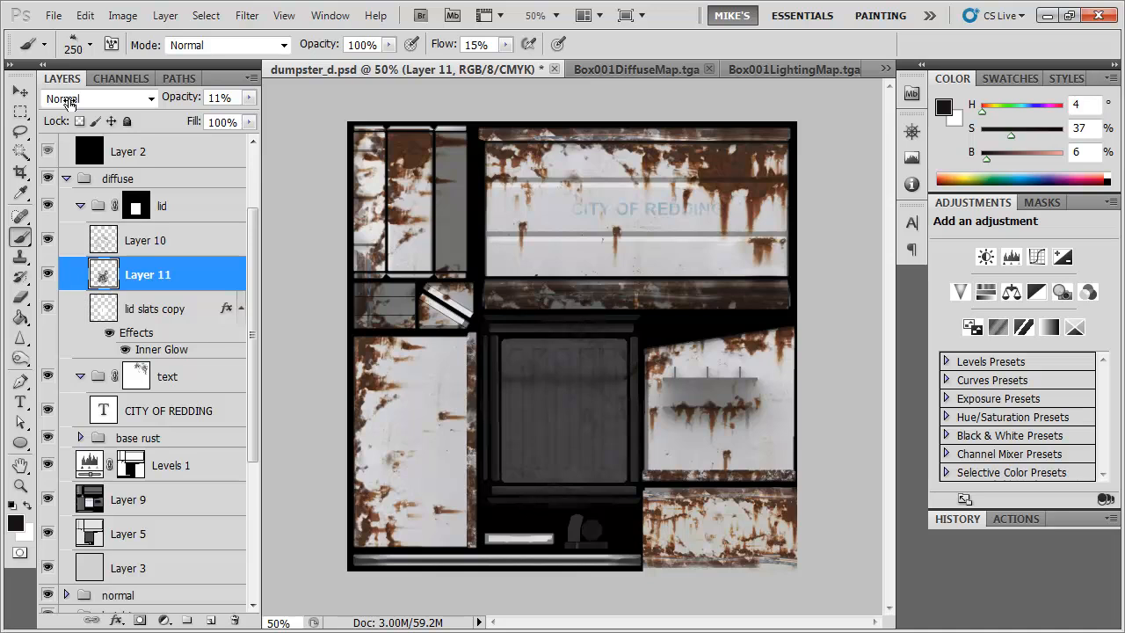
Set Layer 11 to Overlay blending and reduce its opacity to 15%
left_click_drag(69, 102, 319, 93)
left_click_drag(208, 100, 5, 98)
left_click(99, 99)
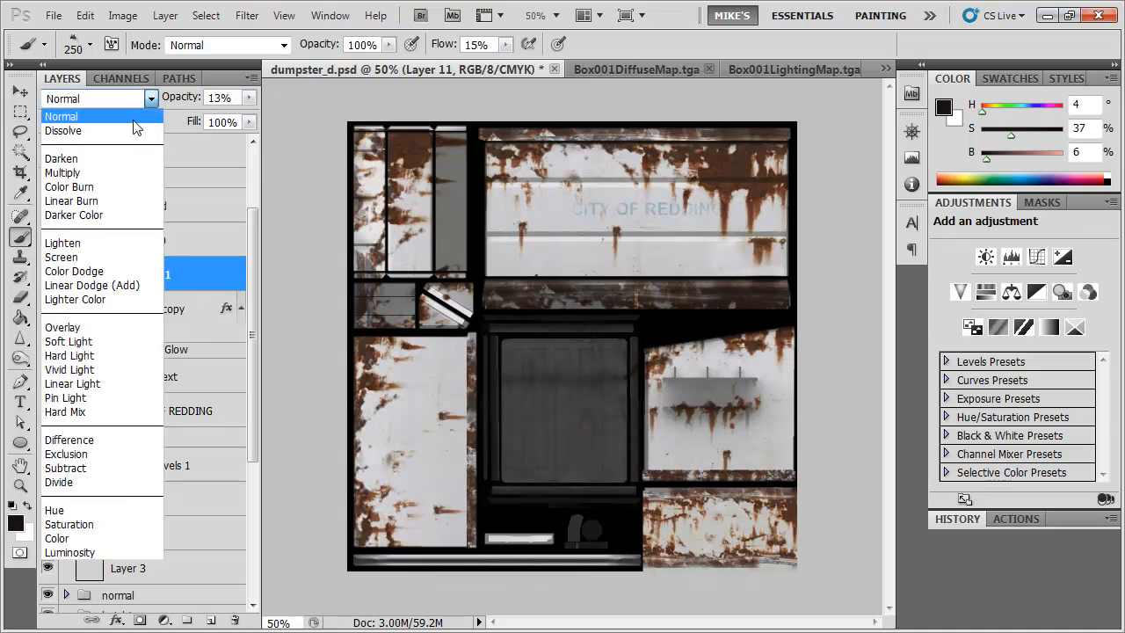
left_click(86, 329)
left_click_drag(218, 97, 356, 100)
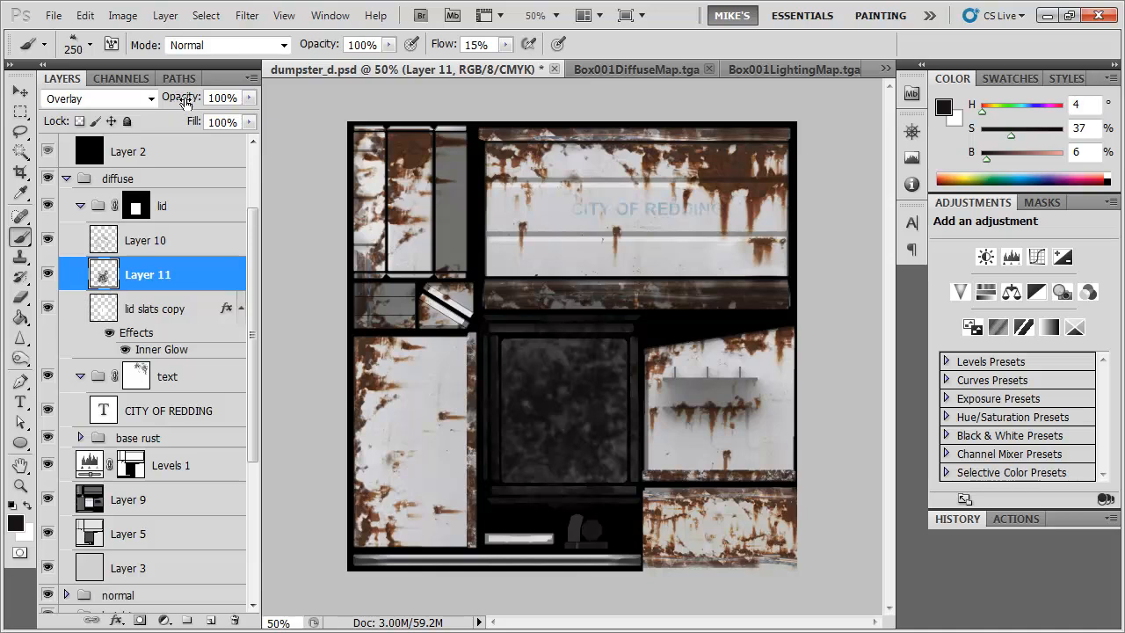
left_click_drag(165, 100, 19, 110)
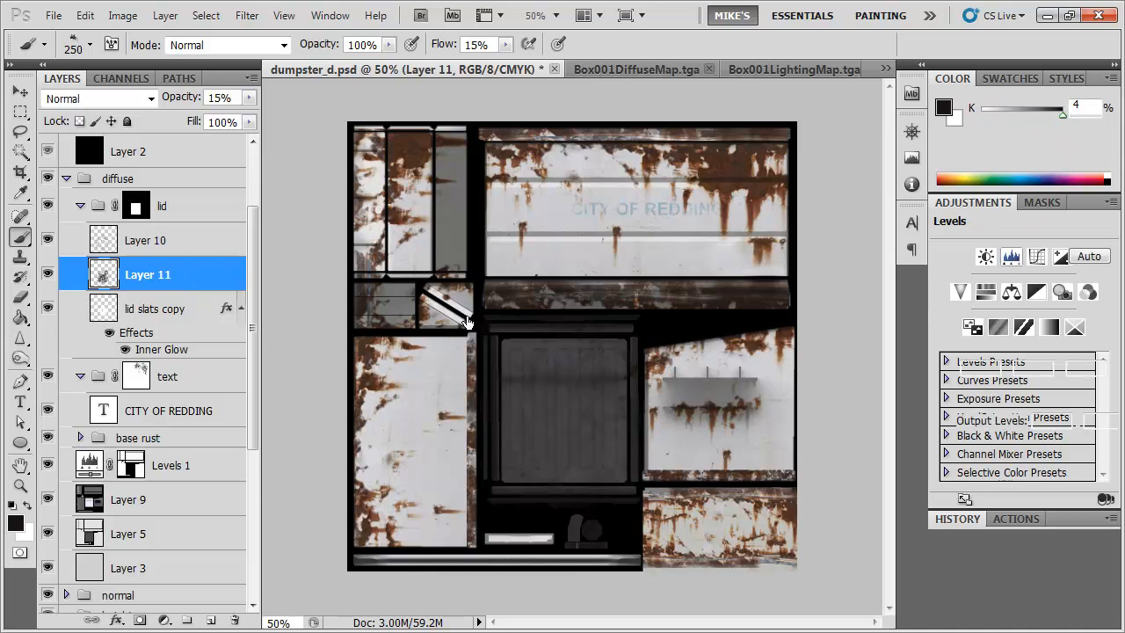
Add a Levels adjustment layer above Layer 11 and clip it to that layer
left_click(1011, 257)
right_click(208, 276)
left_click(180, 277)
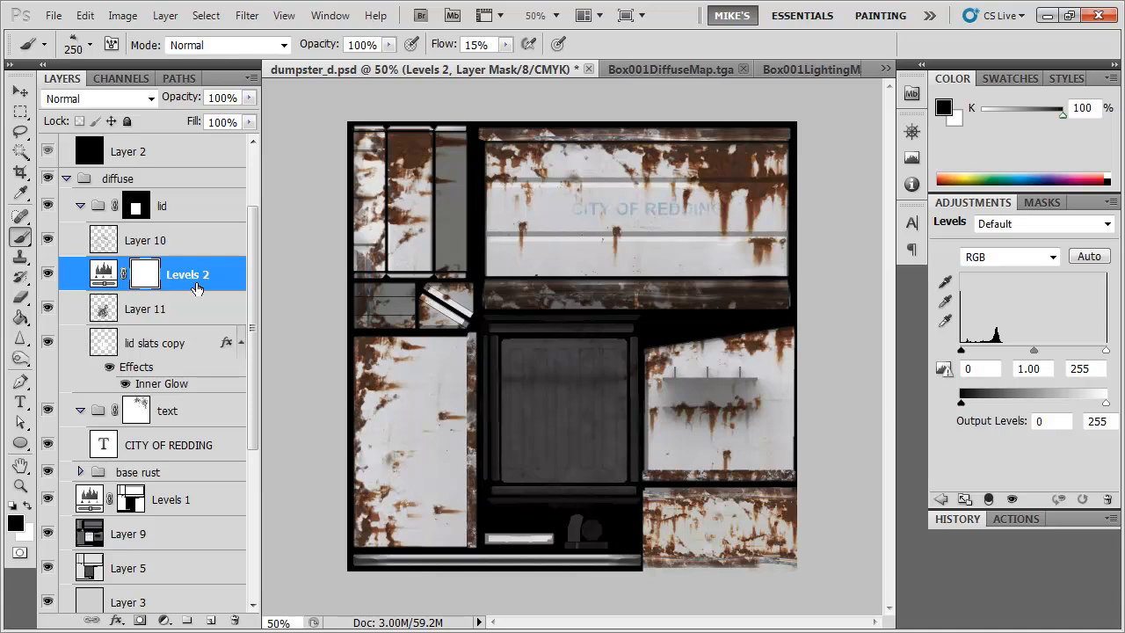
left_click(198, 287)
left_click(196, 305)
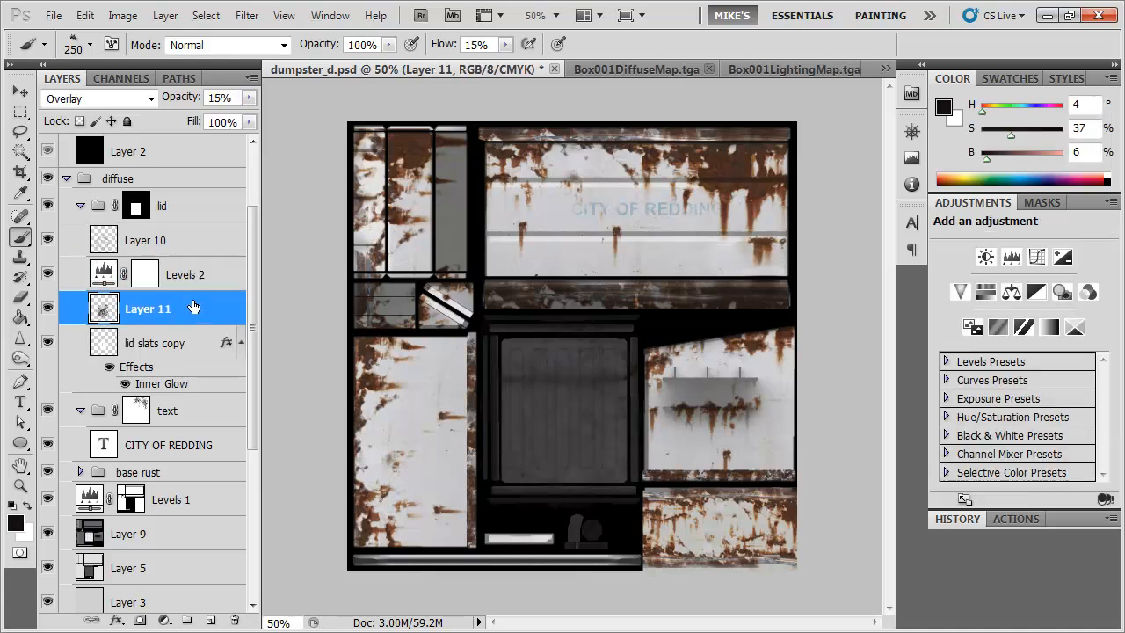
left_click(192, 280)
left_click(198, 310)
left_click(220, 273)
right_click(219, 273)
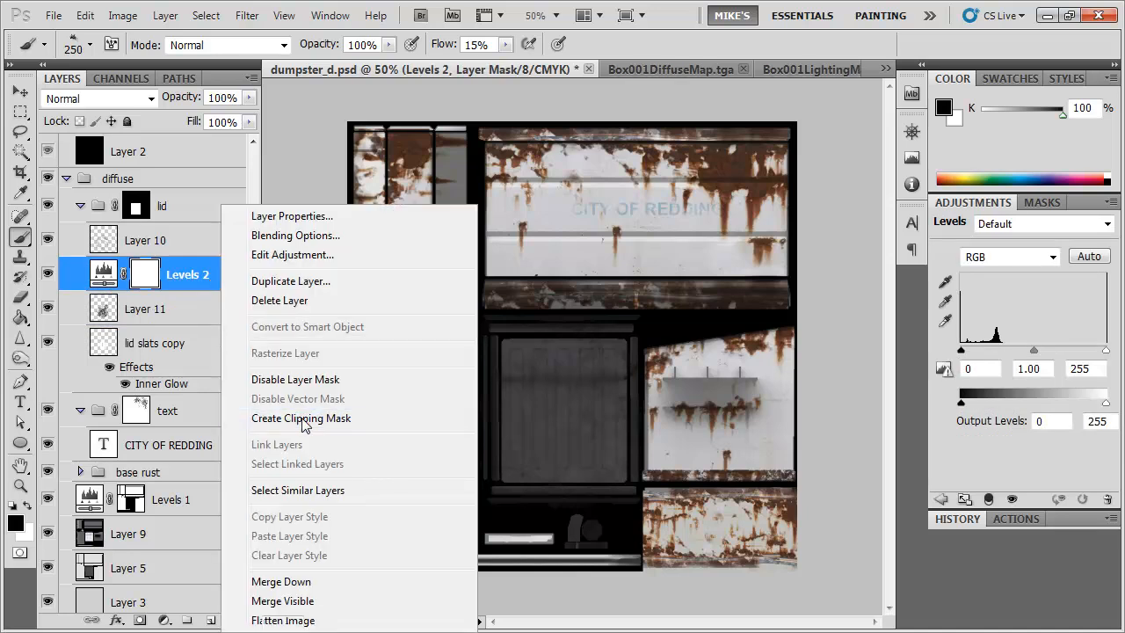
left_click(303, 419)
Lower the white input level of the clipped Levels 2 adjustment to 15
left_click(209, 301)
left_click(199, 281)
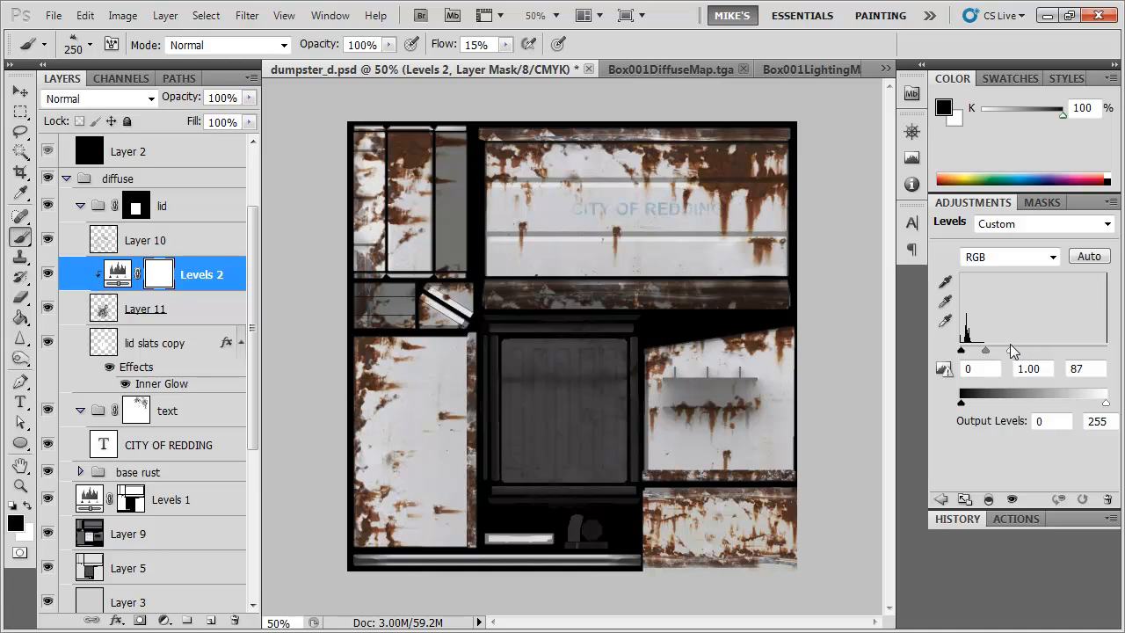
left_click_drag(994, 349, 969, 346)
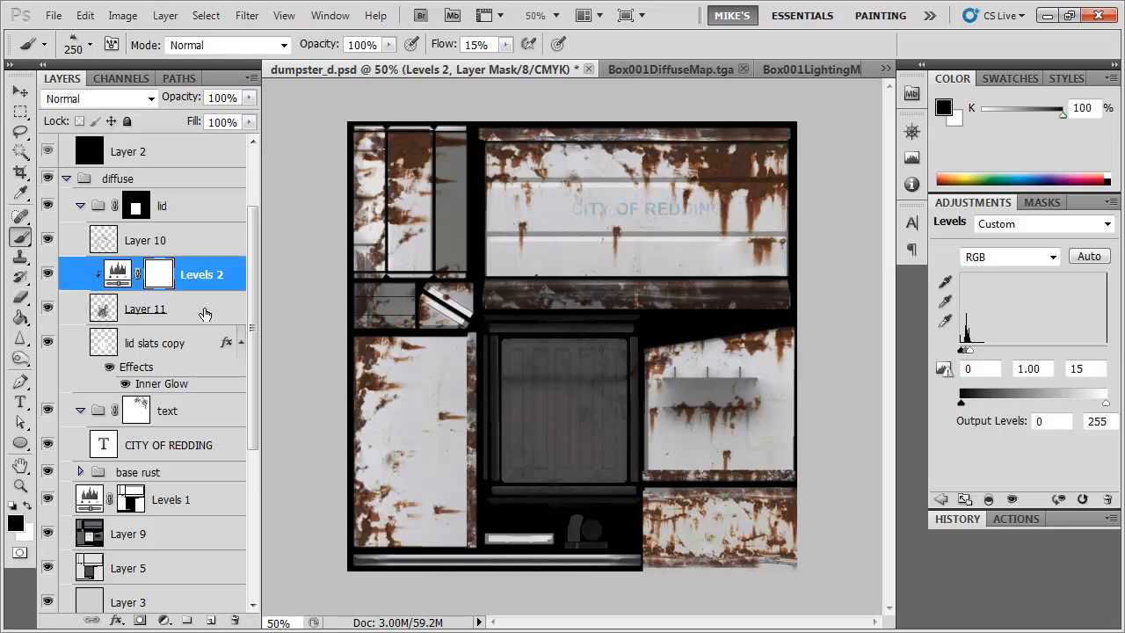
Compare Layer 11 at full and zero opacity, set its opacity to 15% and save the document
left_click(204, 311)
key("ctrl+z")
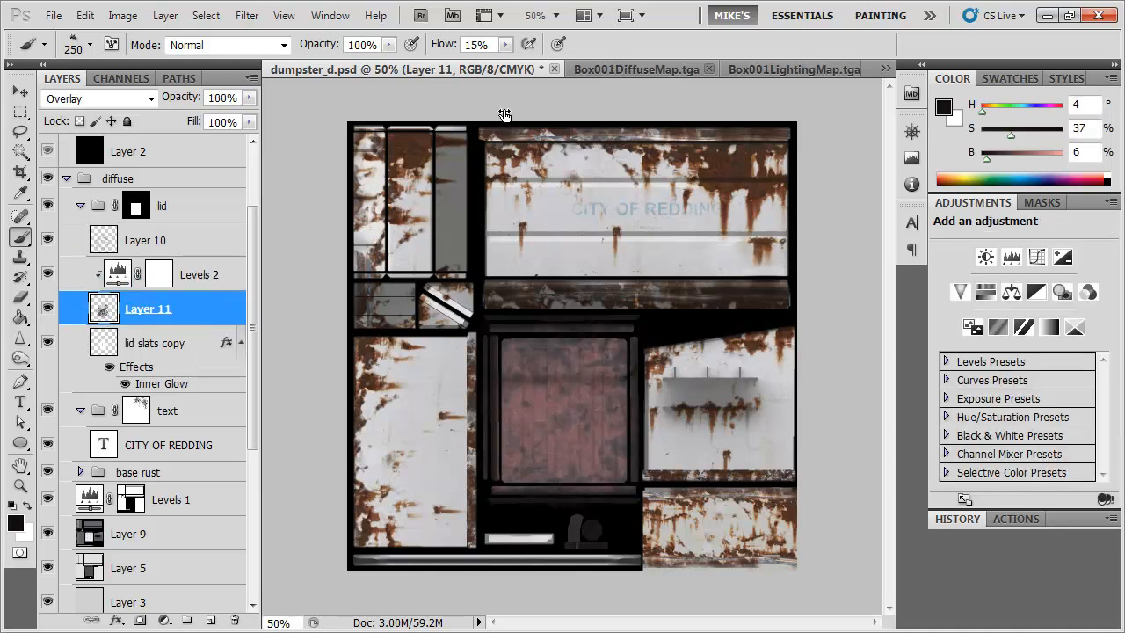
key("0")
key("0")
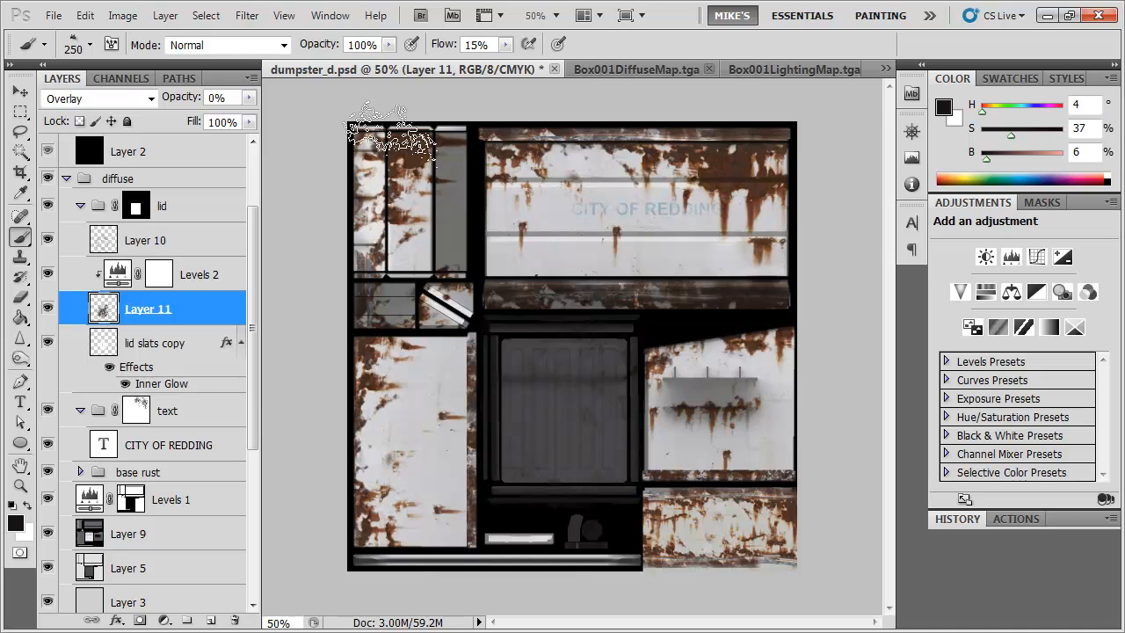
key("1")
key("5")
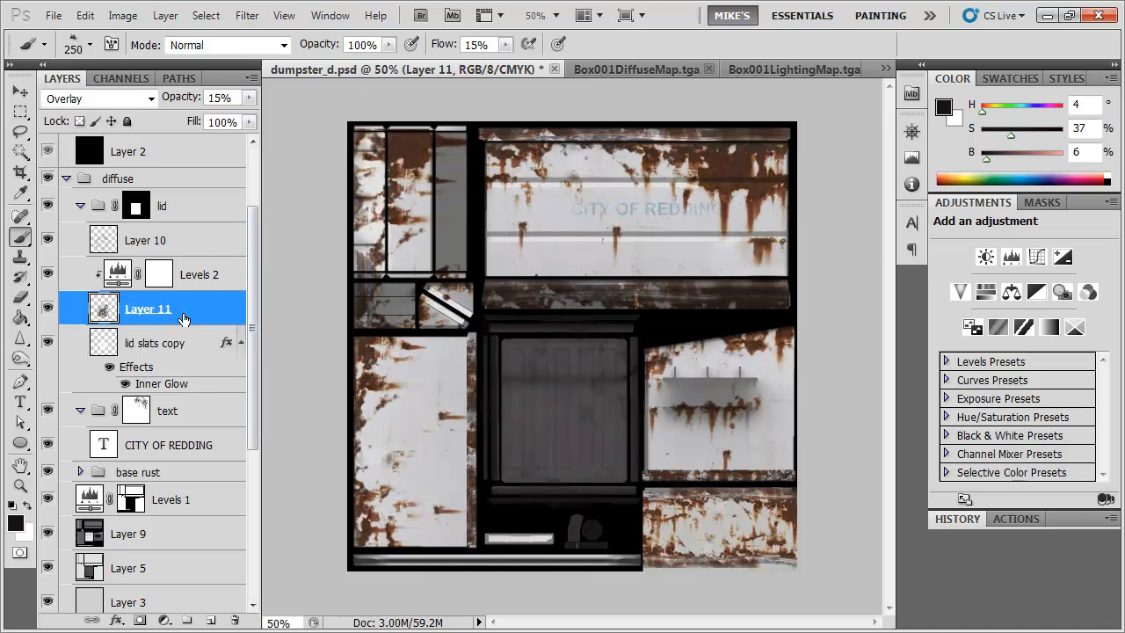
key("ctrl+s")
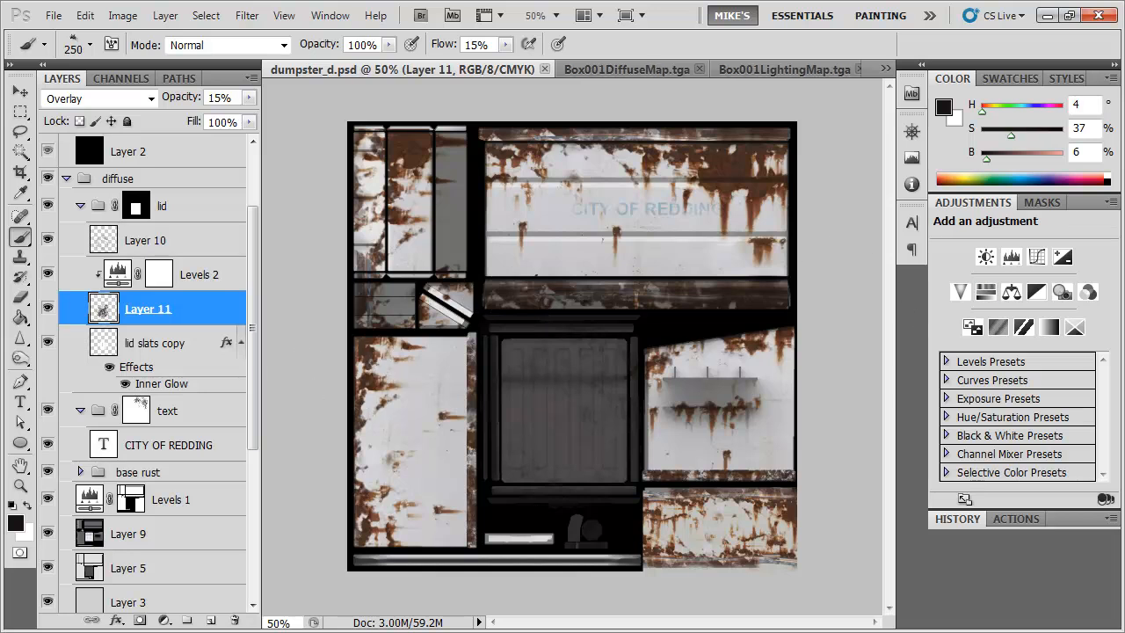
Switch to 3ds Max, inspect the updated lid texture on the dumpster from another angle, and return to Photoshop
key("alt+Tab")
left_click_drag(460, 402, 573, 379)
key("alt+Tab")
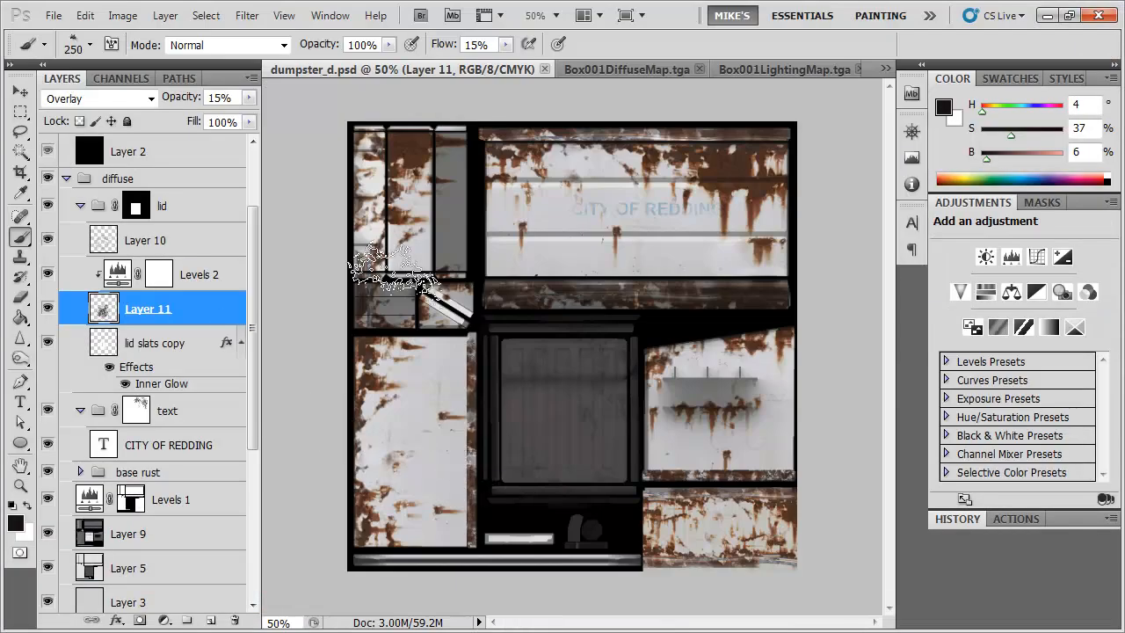
Add a Hue/Saturation adjustment clipped to Layer 11 above Levels 2, set its saturation to -98 and save the document
left_click(985, 291)
left_click_drag(211, 309, 220, 272)
left_click_drag(1023, 340, 951, 336)
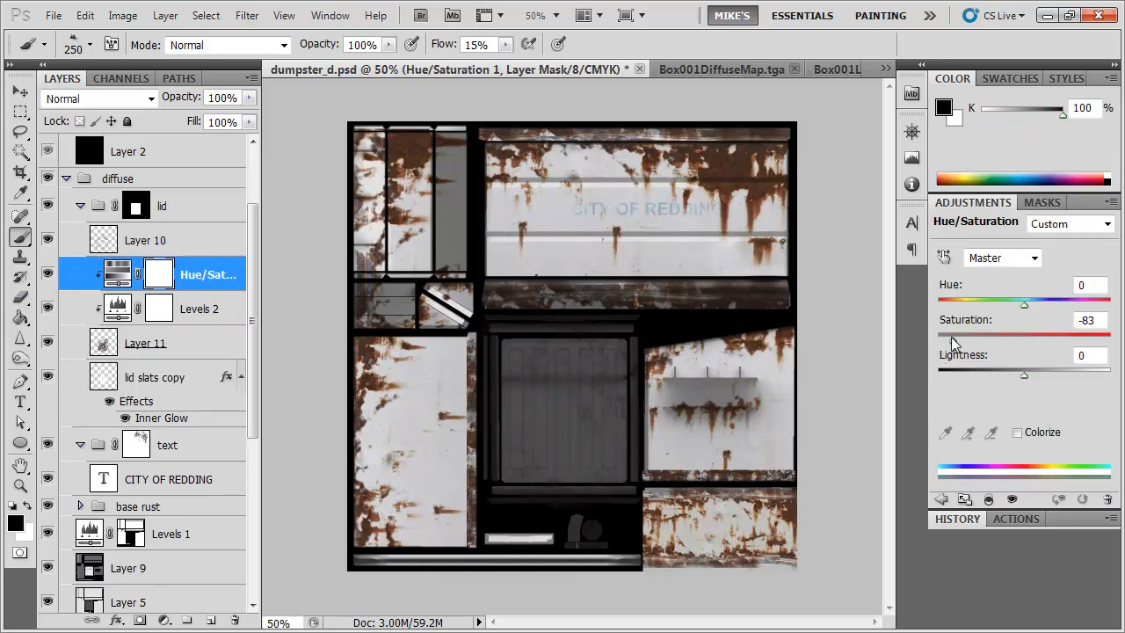
key("ctrl+s")
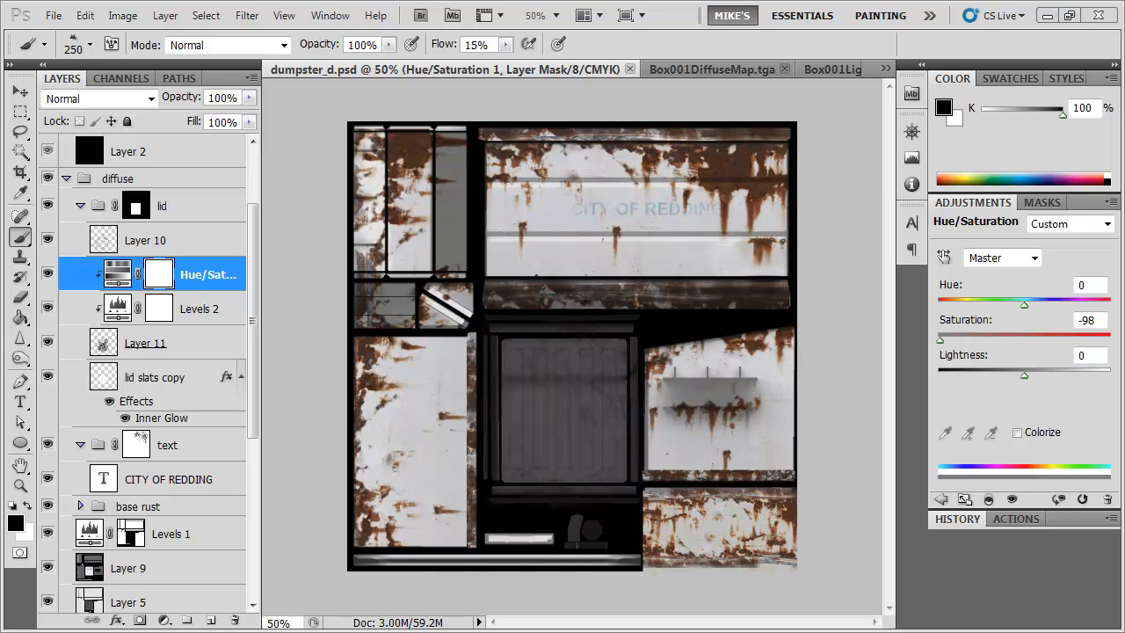
Switch to 3ds Max and orbit the dumpster to examine the desaturated lid grime
key("alt+Tab")
left_click_drag(437, 401, 379, 404)
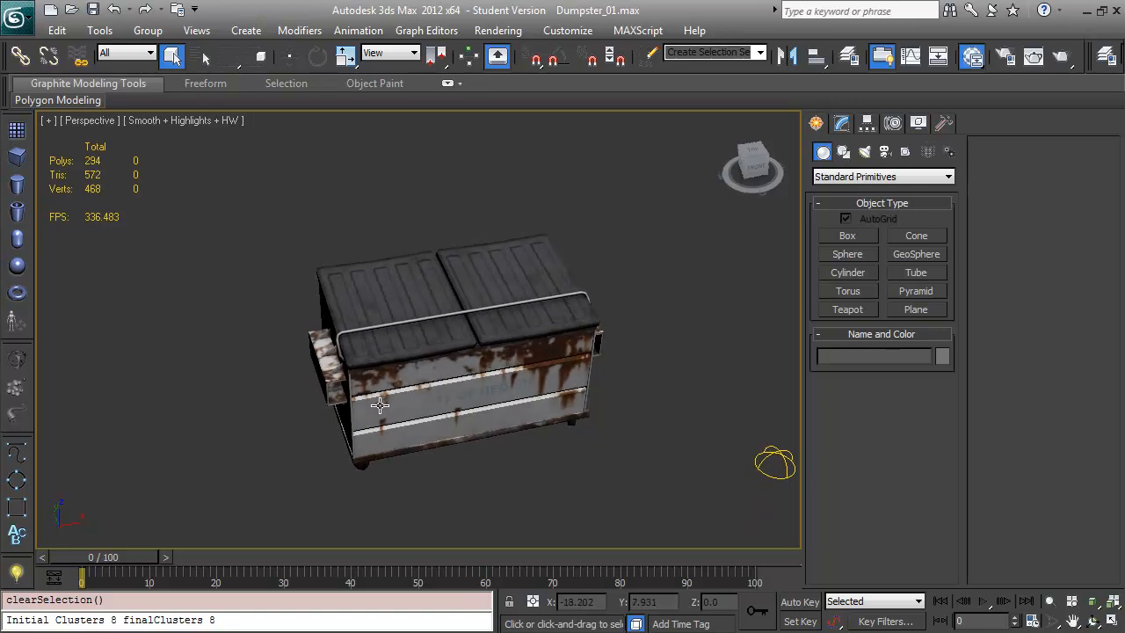
Examine the lid texture up close and from above, and look over the rest of the dumpster in the viewport
left_click_drag(401, 277, 384, 349)
scroll(412, 361, "up", 6)
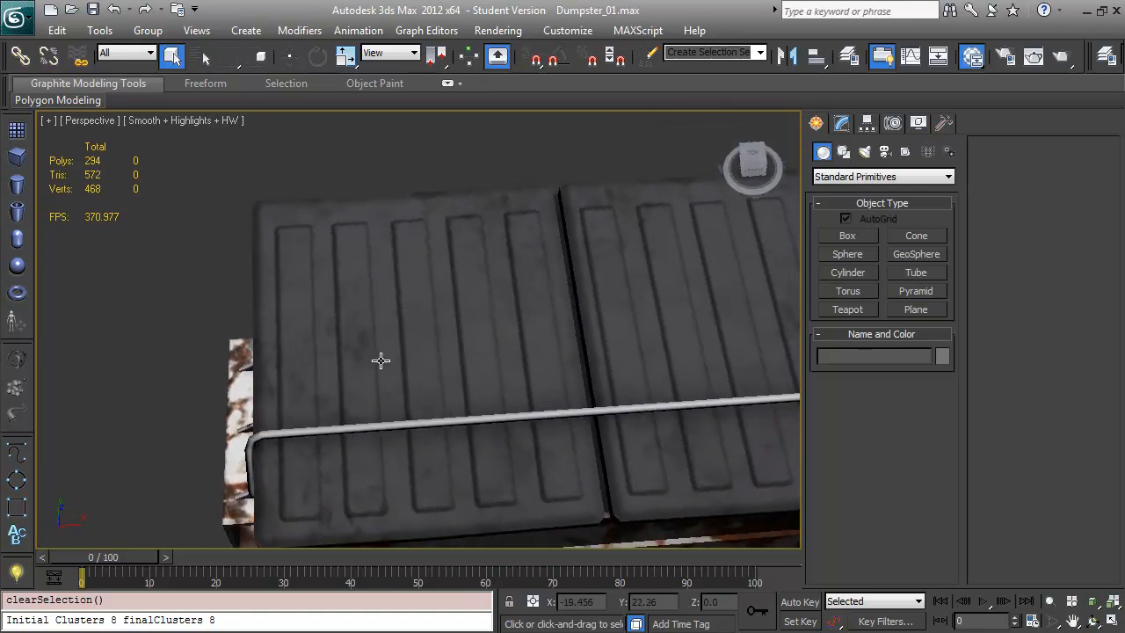
left_click_drag(396, 276, 386, 291)
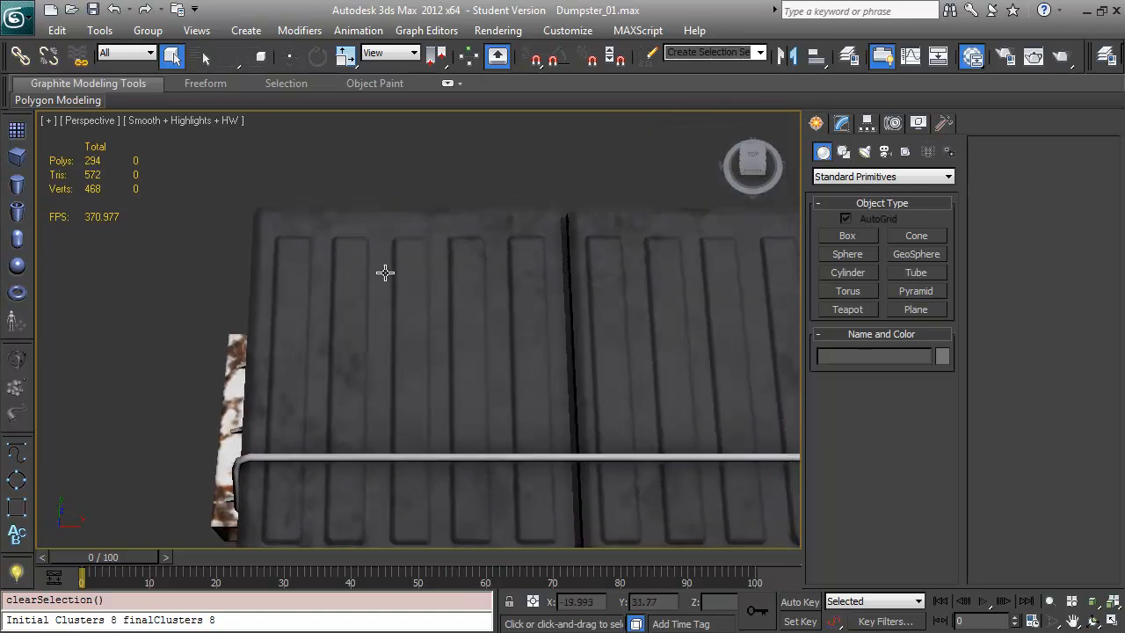
scroll(432, 358, "down", 6)
left_click_drag(432, 358, 339, 351)
scroll(498, 311, "down", 3)
scroll(311, 313, "up", 5)
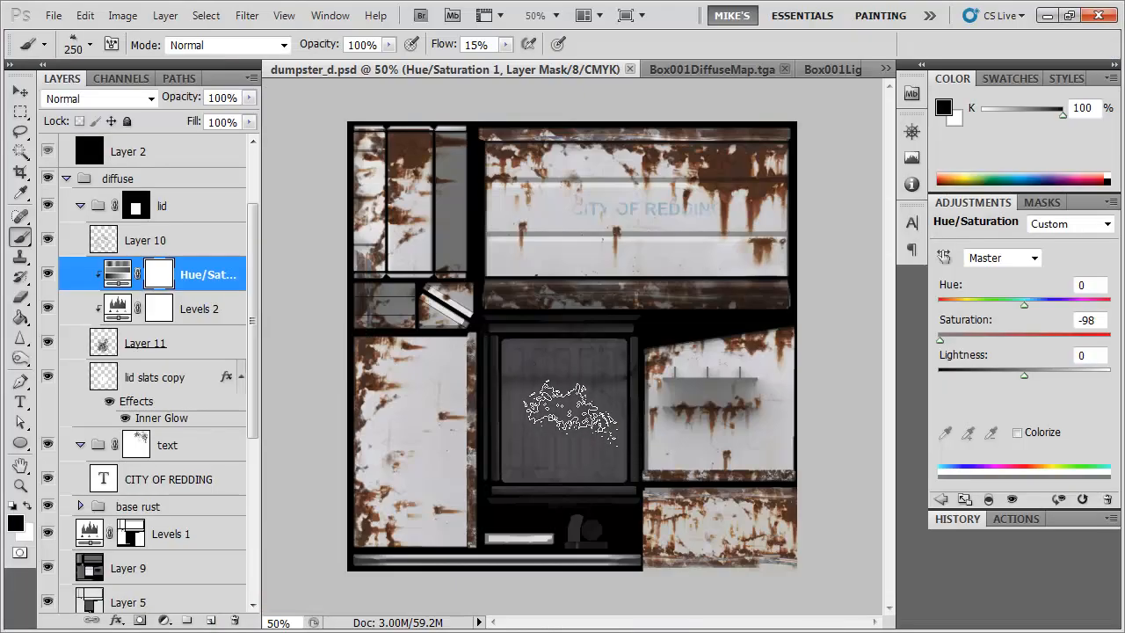
Switch to Photoshop and marquee-select the area around the wheel bracket, subtracting the corner that overlaps the octagonal wheel
key("ctrl+plus")
key("ctrl+plus")
left_click_drag(602, 465, 567, 110)
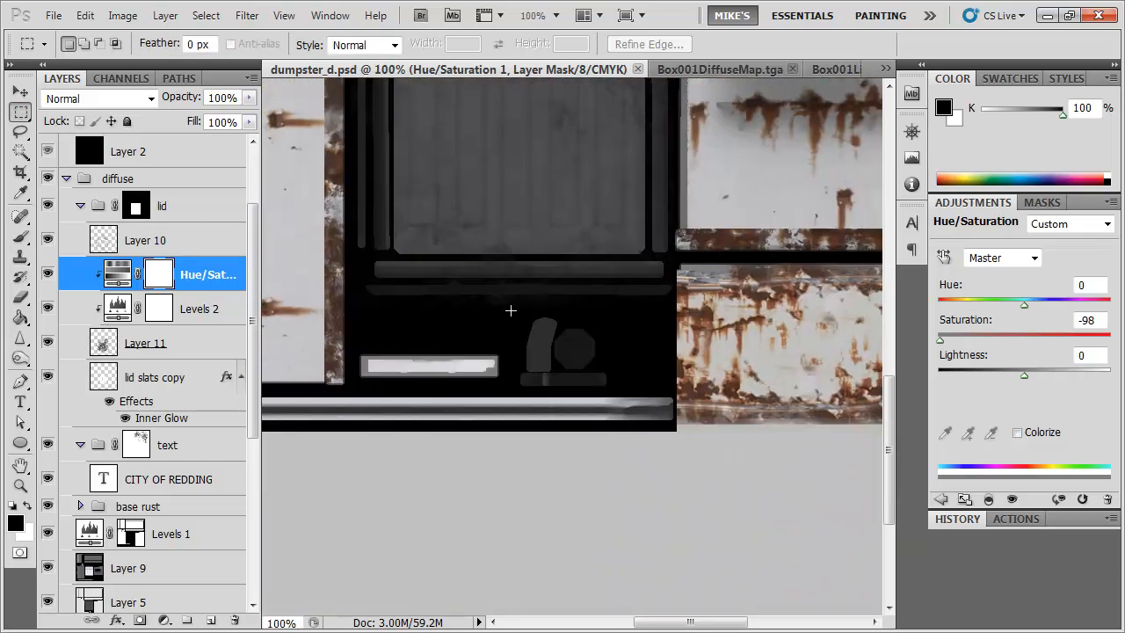
left_click_drag(552, 372, 553, 372)
key("ctrl+plus")
key("ctrl+plus")
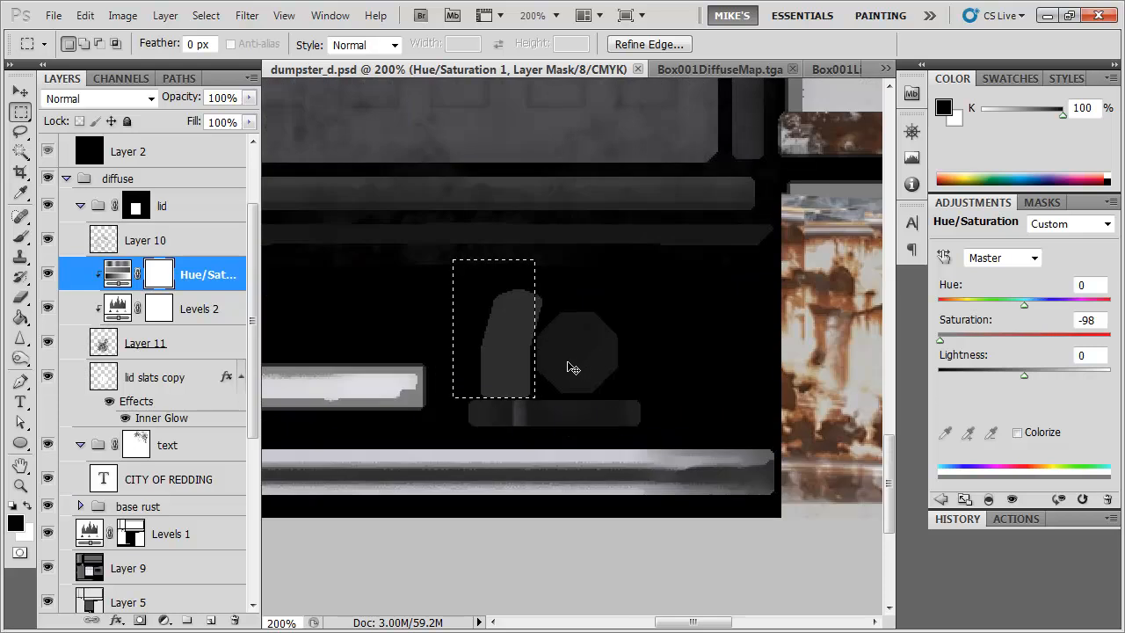
left_click_drag(501, 265, 501, 248)
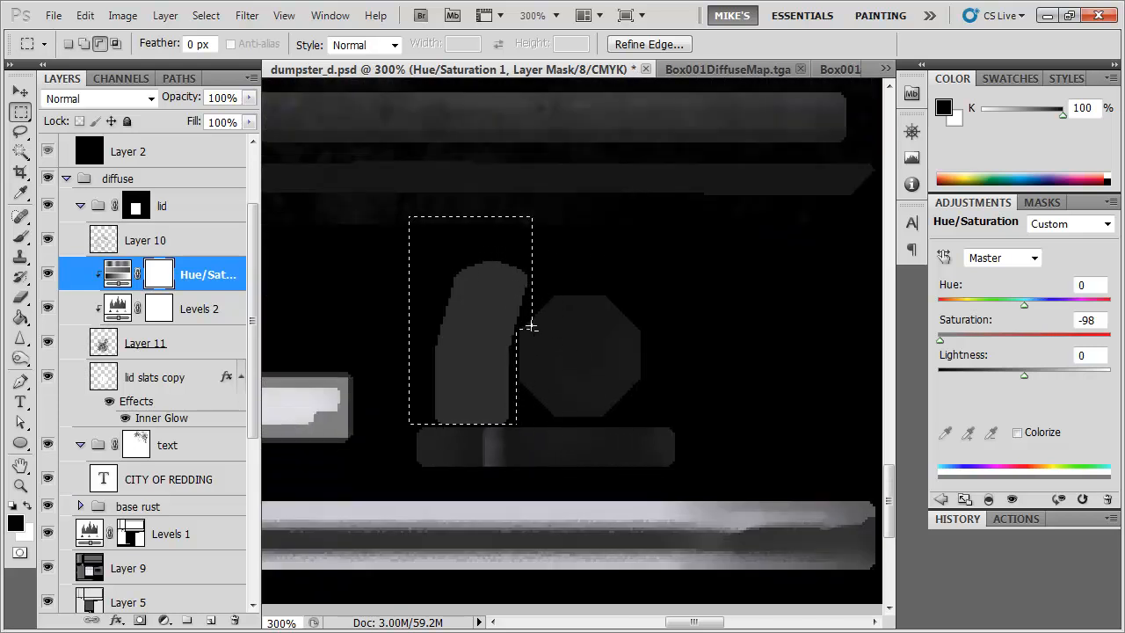
left_click_drag(521, 339, 517, 328)
Create a group named wheels above the lid group inside diffuse and add a new empty layer in it
key("b")
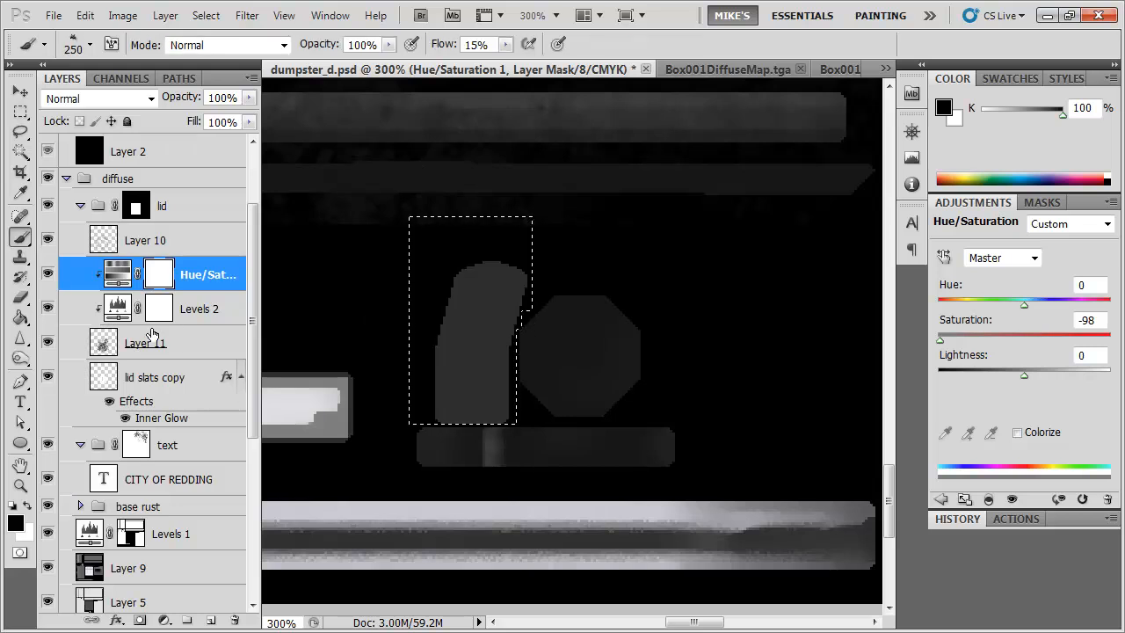
left_click(143, 219)
left_click(187, 620)
double_click(138, 198)
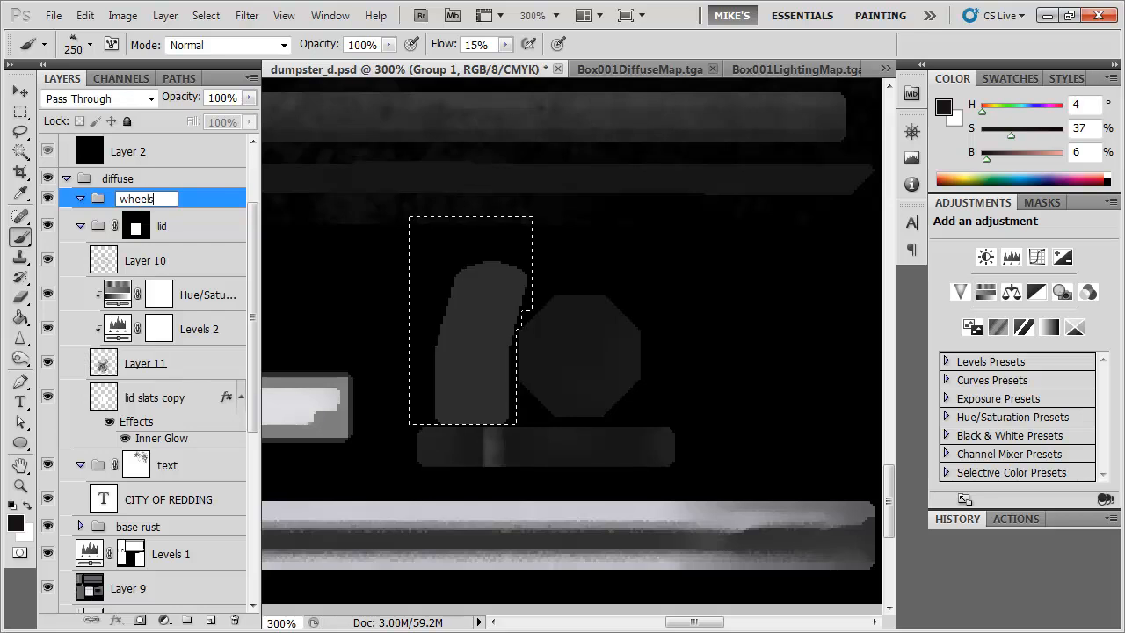
key("Return")
left_click(211, 620)
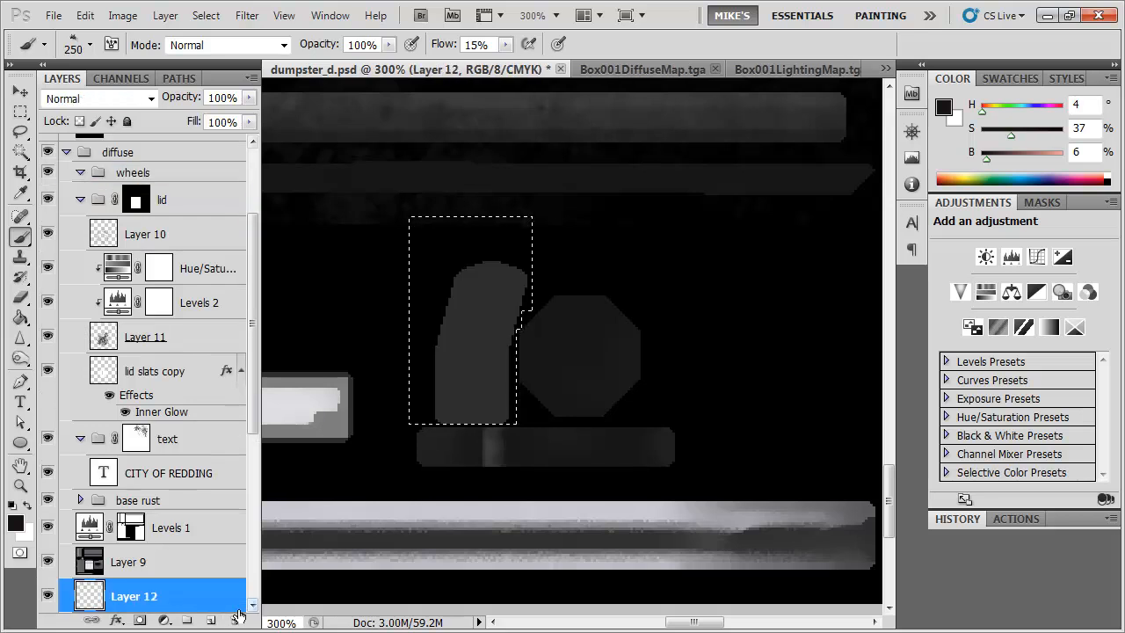
left_click(177, 180)
left_click(211, 620)
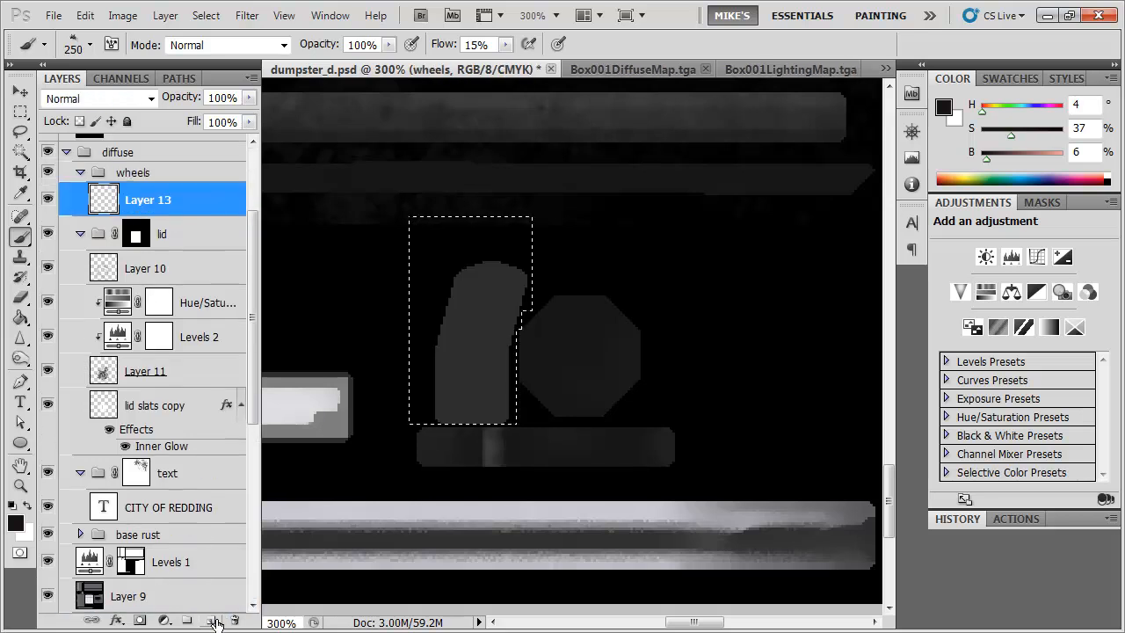
Choose the 34 px round brush with 100% hardness
right_click(654, 262)
left_click(737, 399)
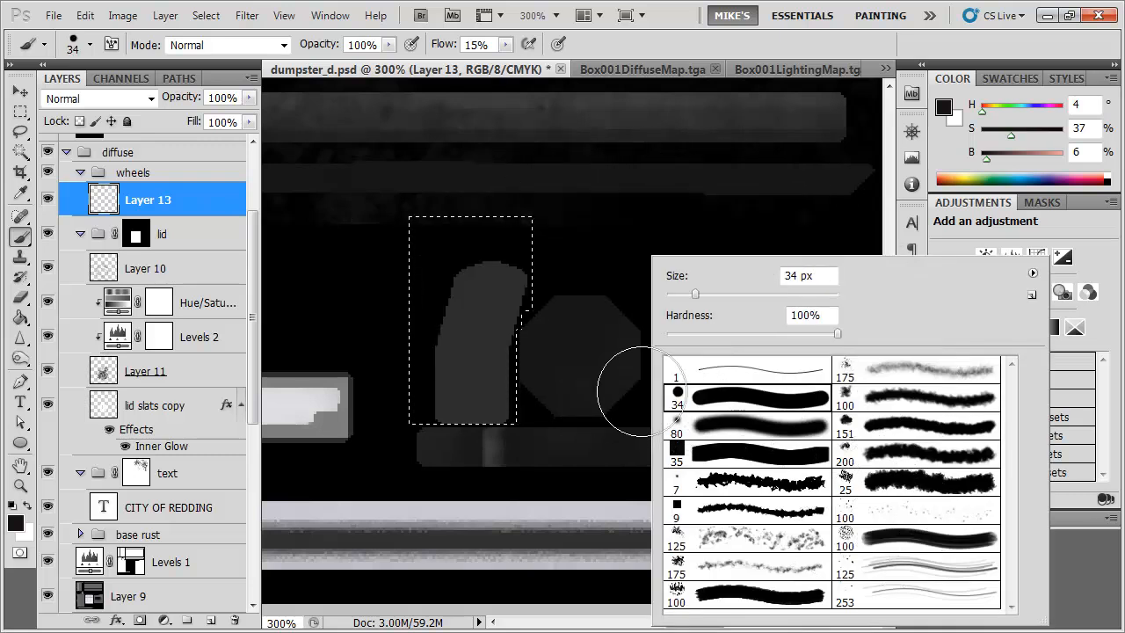
left_click(627, 377)
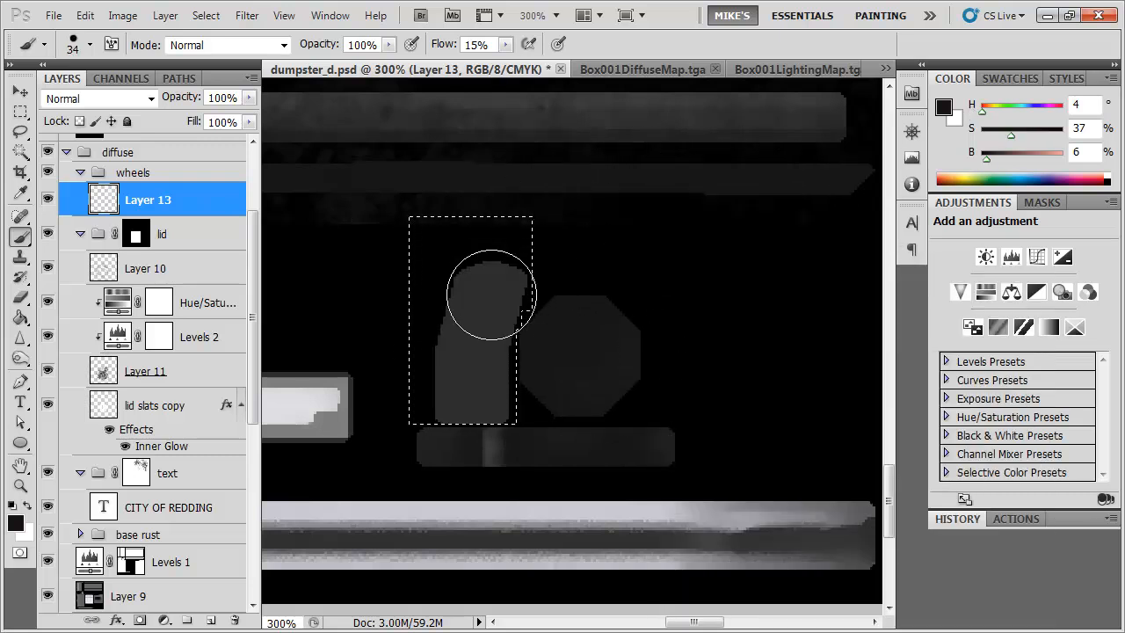
Trim the selection to the bracket's shape by intersecting it with the transparency mask of the solids layer
scroll(244, 187, "up", 3)
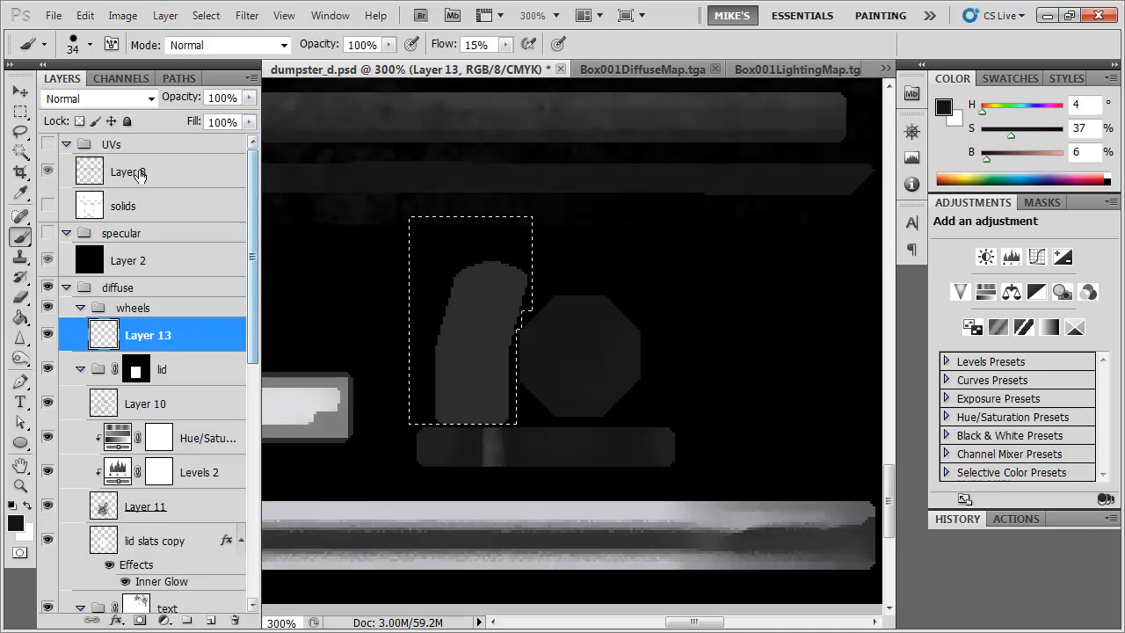
right_click(94, 210)
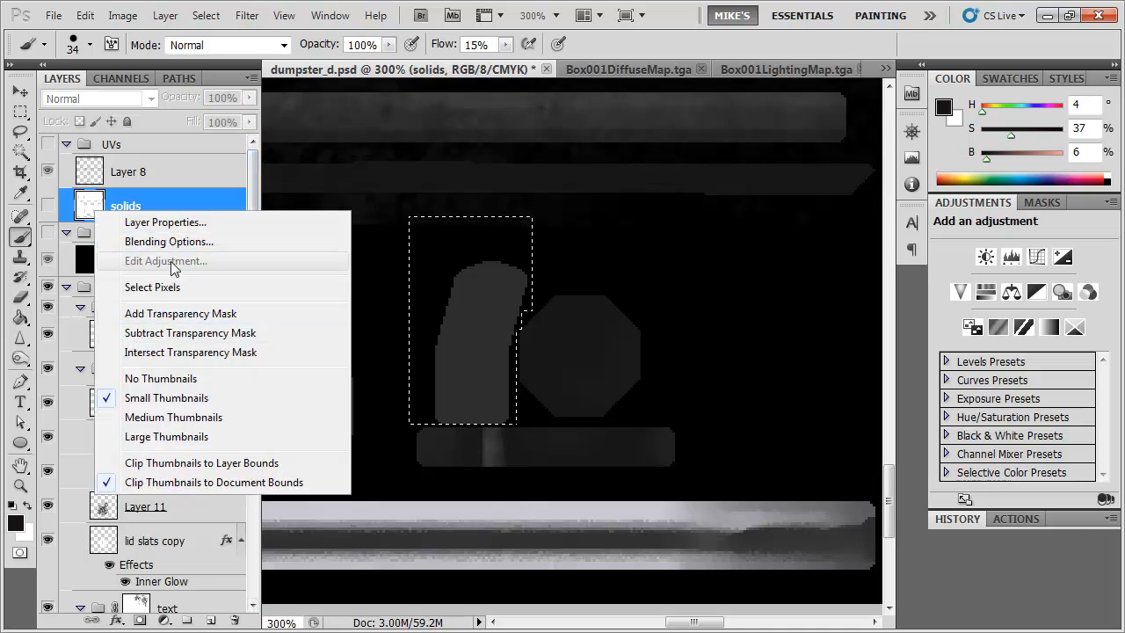
left_click(180, 352)
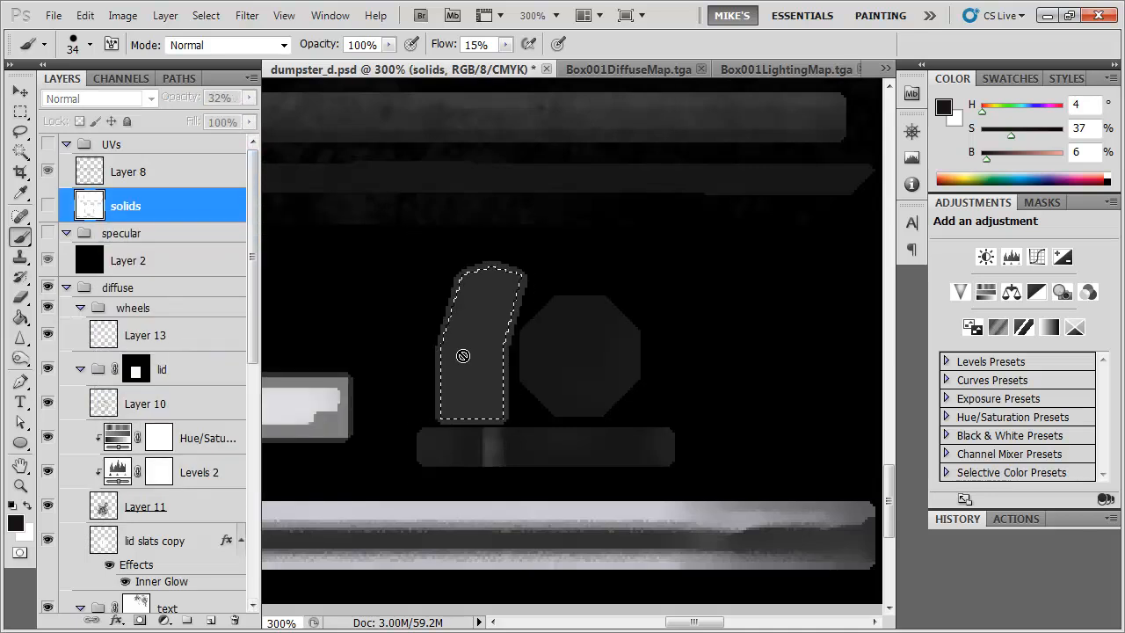
left_click(205, 15)
left_click(205, 15)
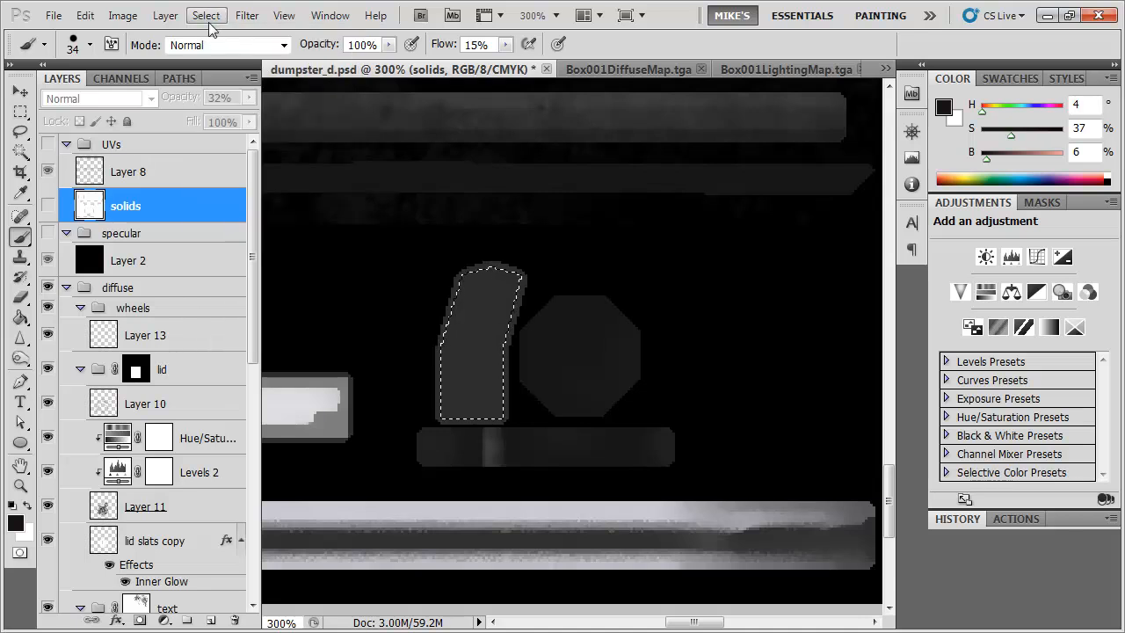
Paint the selected wheel bracket on Layer 13 with neutral gray at 81% brightness, set the brush opacity to 50% and save the document
left_click_drag(998, 159, 1047, 158)
left_click(496, 272)
left_click(502, 234)
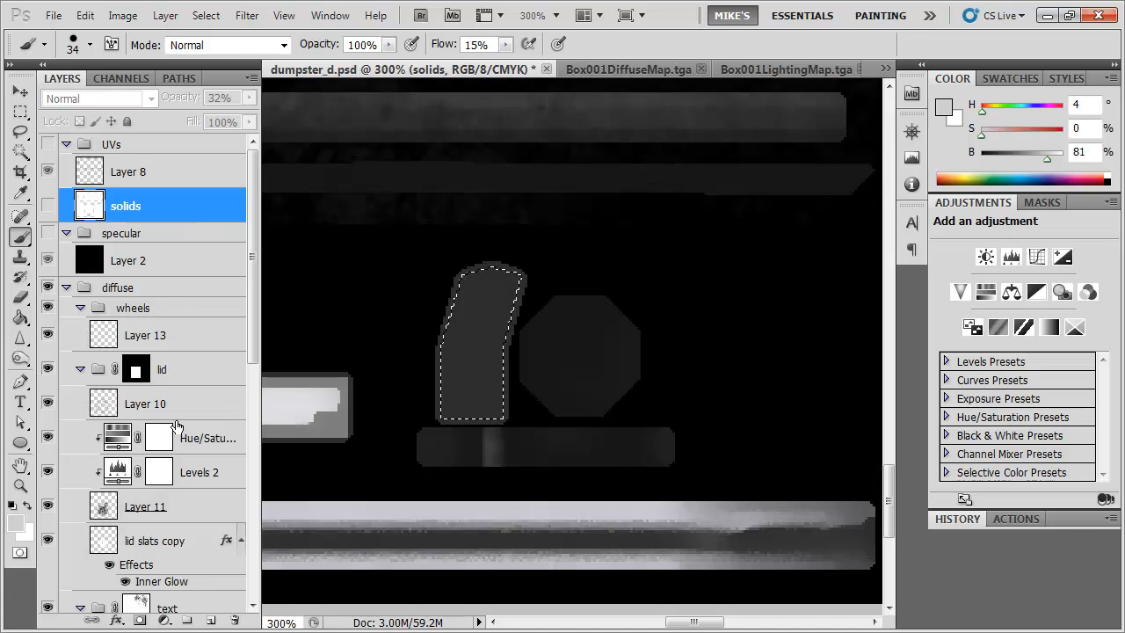
left_click(202, 337)
mouse_move(421, 263)
left_mouse_down()
mouse_move(465, 414)
mouse_move(499, 427)
mouse_move(381, 364)
mouse_move(469, 410)
left_mouse_up()
key("ctrl+z")
key("5")
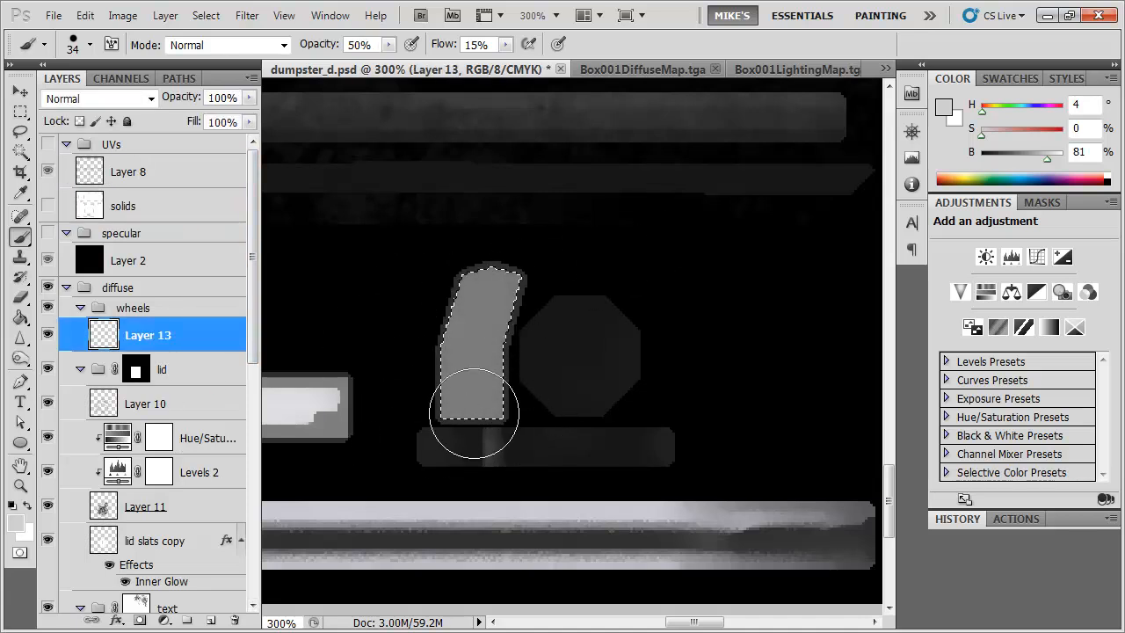
key("ctrl+s")
Switch to 3ds Max, inspect the lightened wheel brackets under the dumpster, and return to Photoshop
key("alt+Tab")
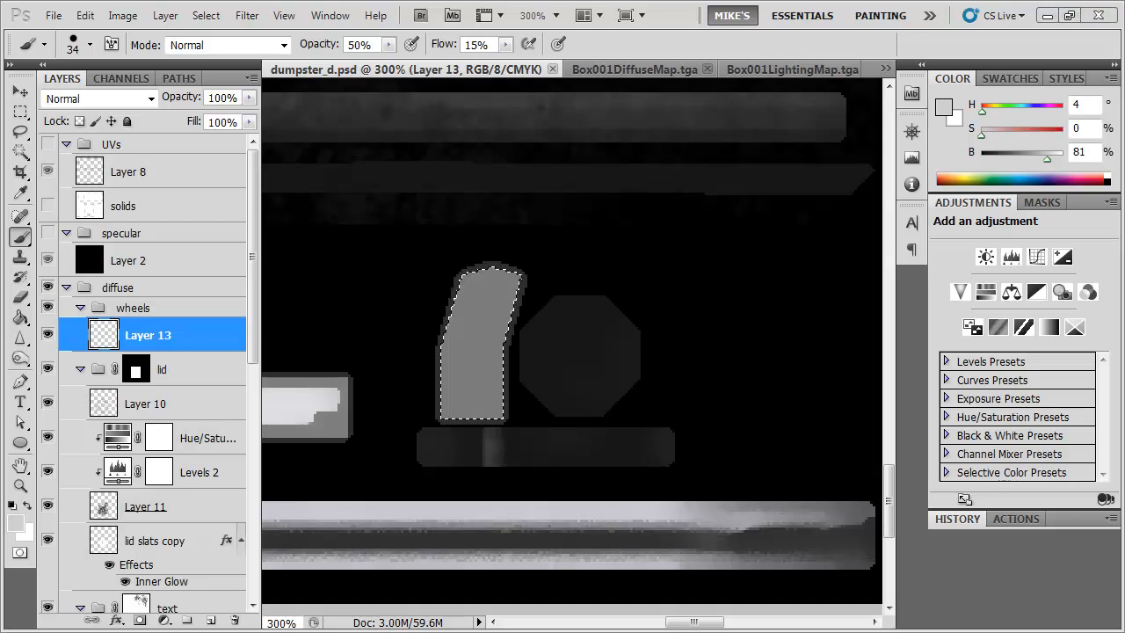
scroll(370, 382, "down", 2)
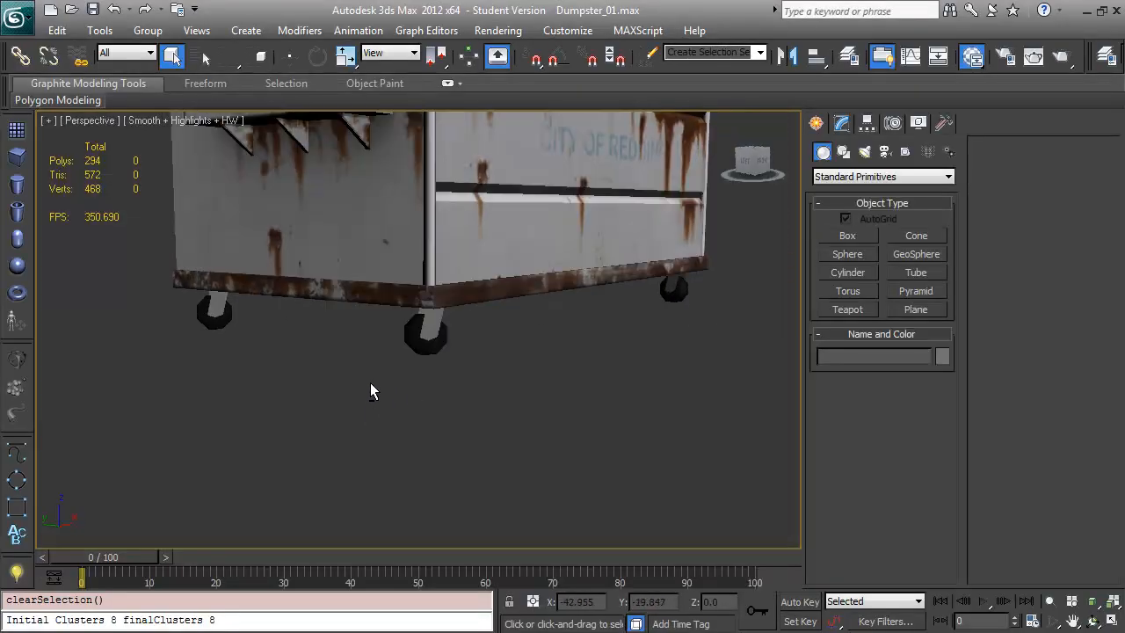
left_click_drag(373, 387, 229, 361)
key("alt+Tab")
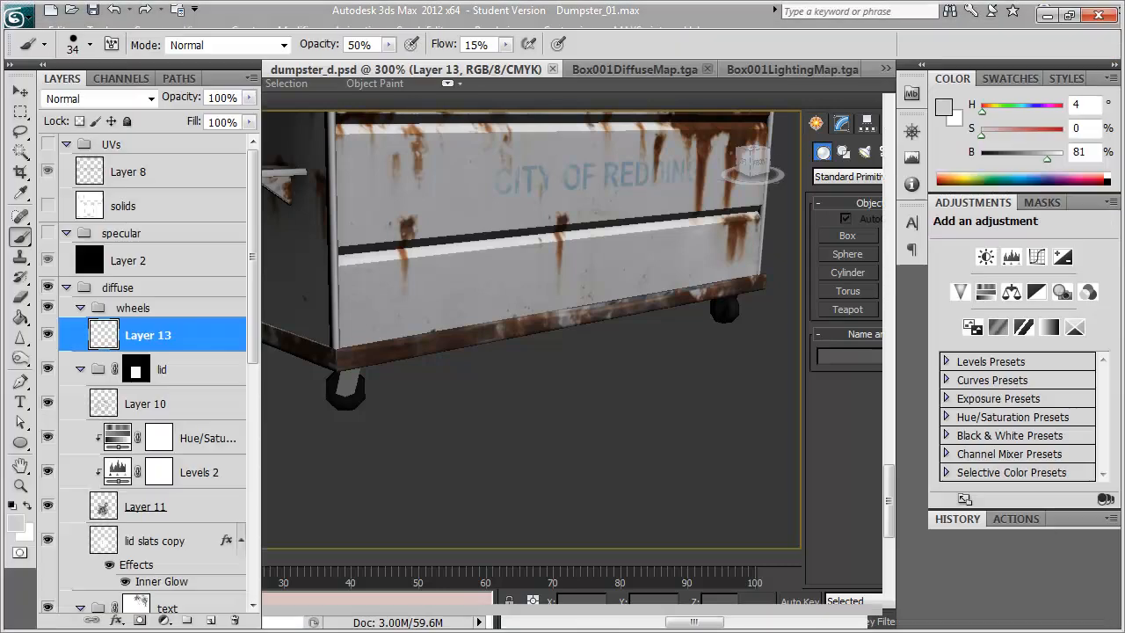
left_click(21, 112)
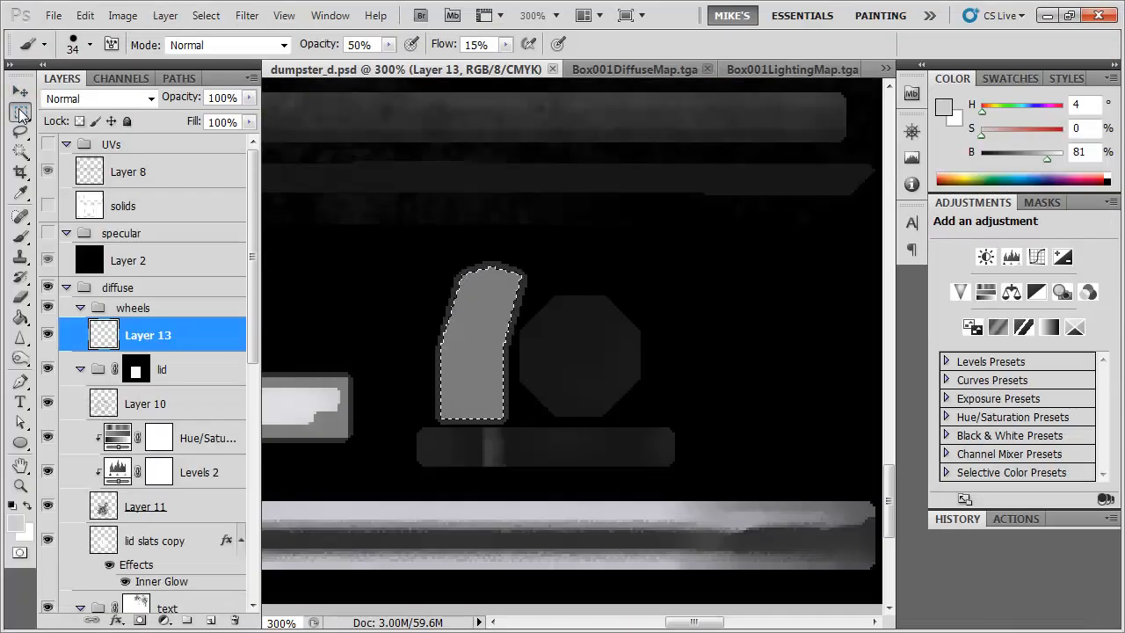
key("b")
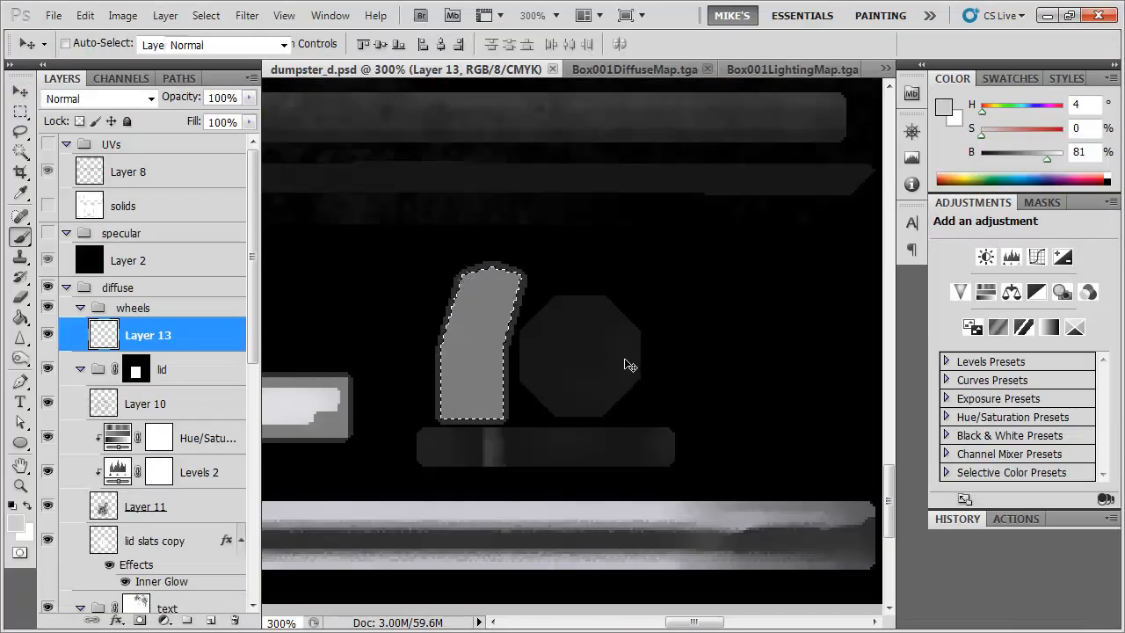
left_click_drag(640, 314, 495, 326)
key("ctrl+d")
left_click_drag(648, 296, 654, 379)
key("ctrl+z")
right_click(646, 346)
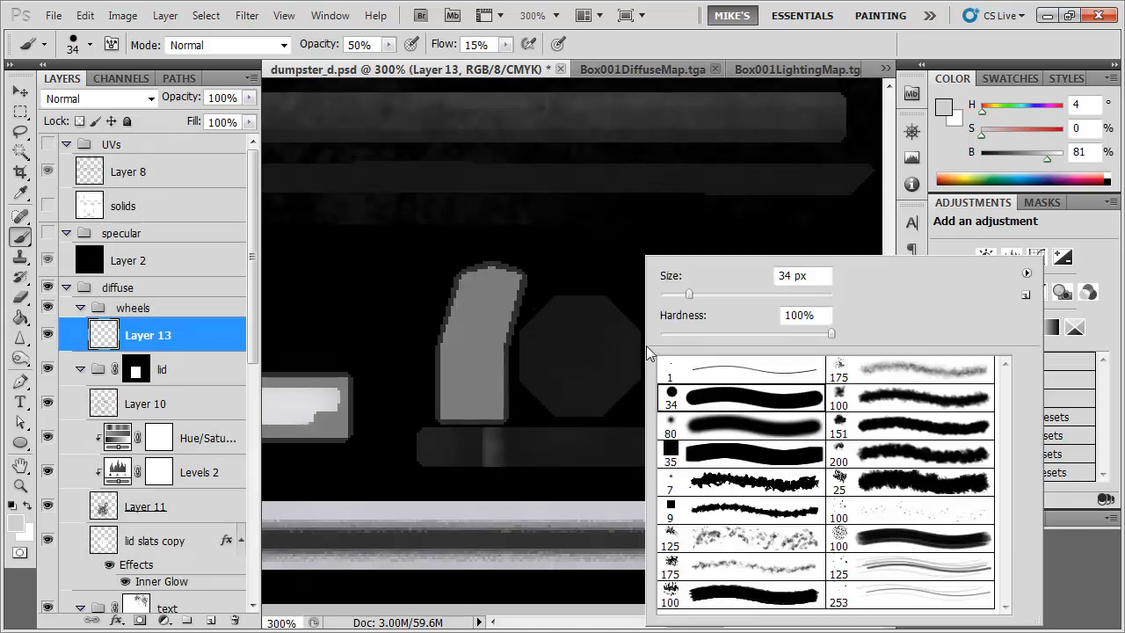
key("ctrl+z")
mouse_move(637, 282)
left_mouse_down()
mouse_move(641, 399)
mouse_move(652, 346)
mouse_move(643, 391)
left_mouse_up()
key("ctrl+z")
key("ctrl+z")
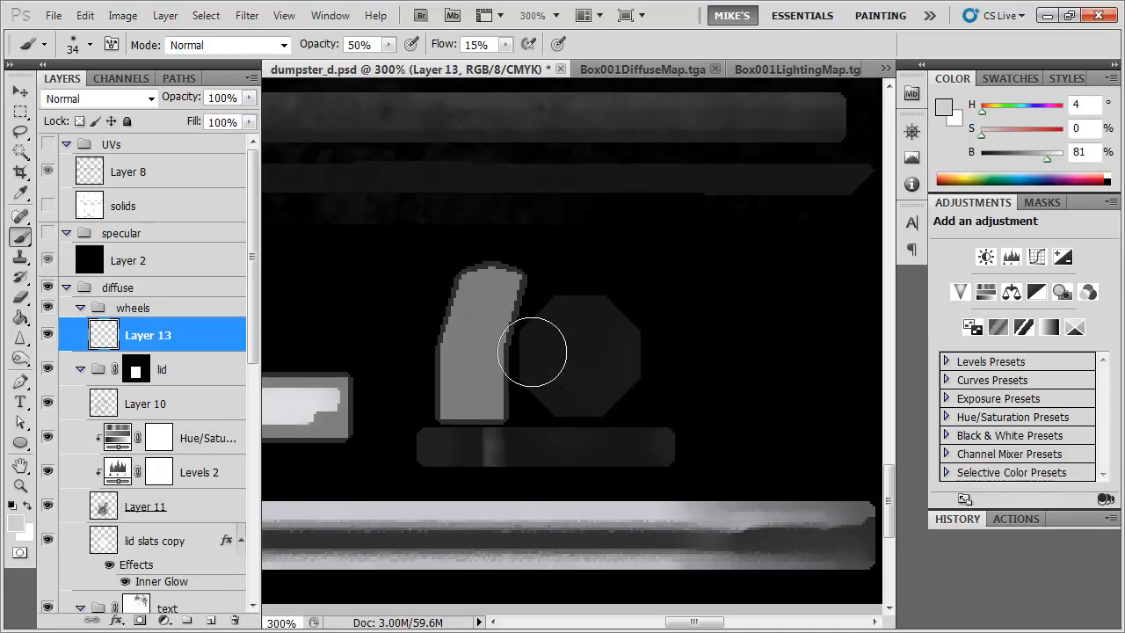
Marquee-select the area around the octagonal wheel, subtracting the parts that overlap the bracket
left_click(20, 112)
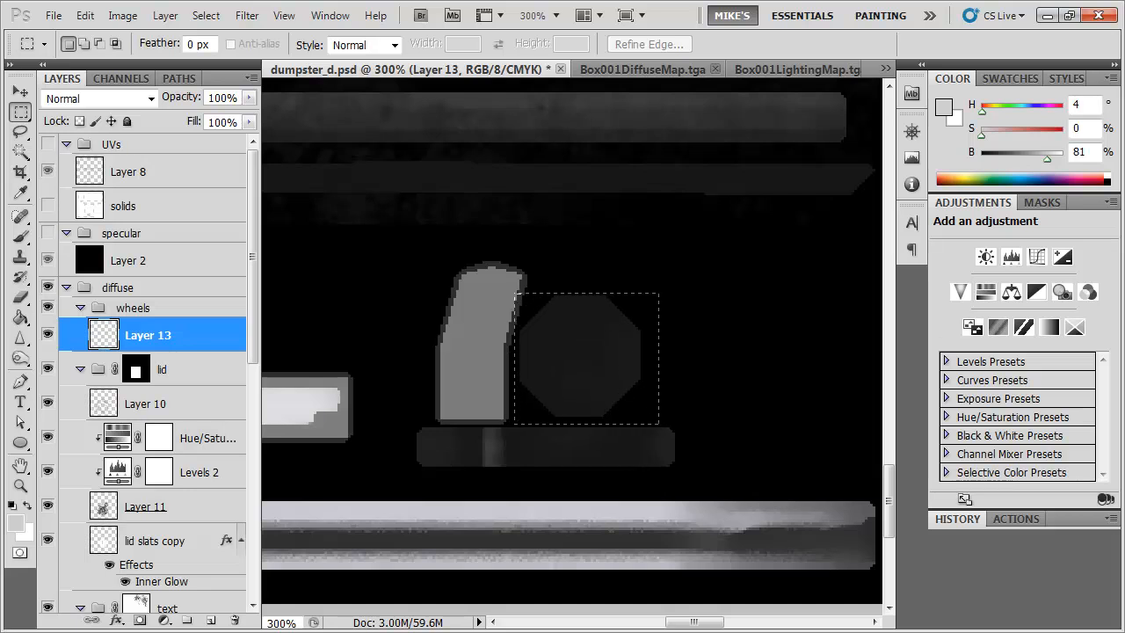
key("alt")
left_click_drag(519, 332, 520, 332)
left_click_drag(506, 275, 523, 315)
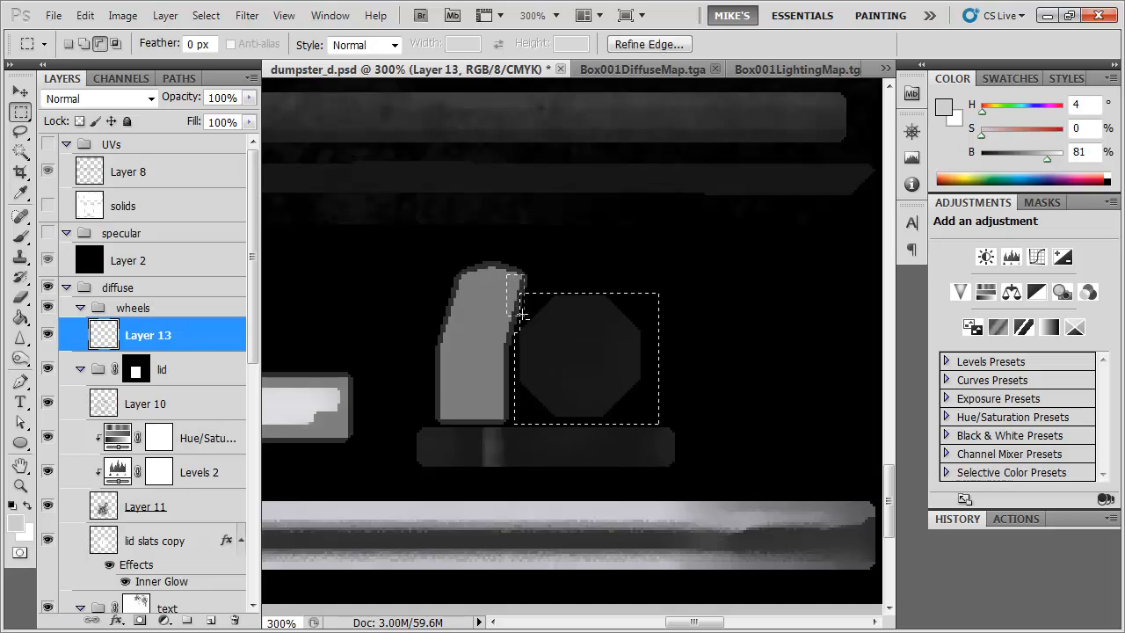
Brush faint light gray shading over the selected wheel at 20% and 10% opacity, undoing unwanted strokes
key("b")
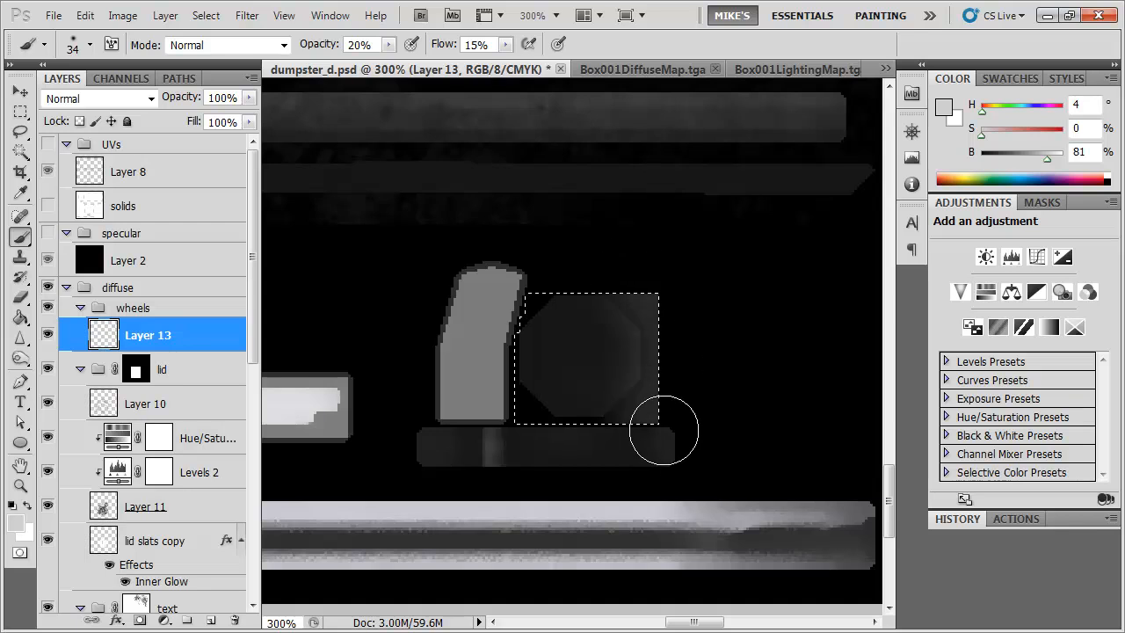
mouse_move(597, 279)
left_mouse_down()
mouse_move(658, 426)
mouse_move(659, 319)
mouse_move(586, 460)
mouse_move(642, 357)
mouse_move(580, 303)
mouse_move(574, 410)
left_mouse_up()
key("1")
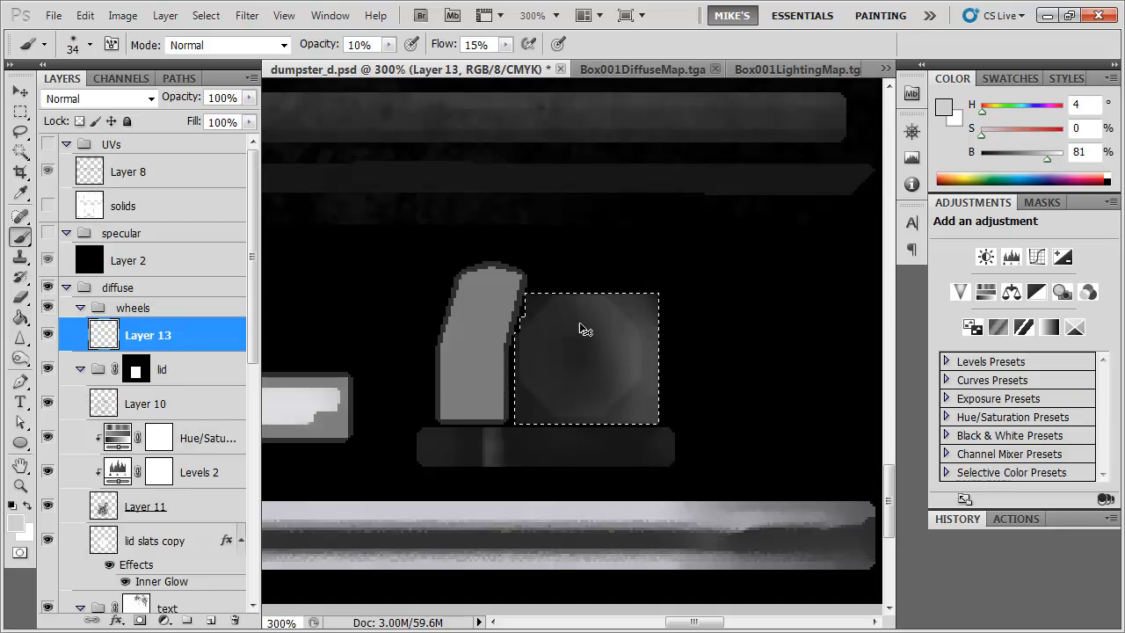
key("ctrl+z")
left_click_drag(518, 372, 646, 458)
key("ctrl+z")
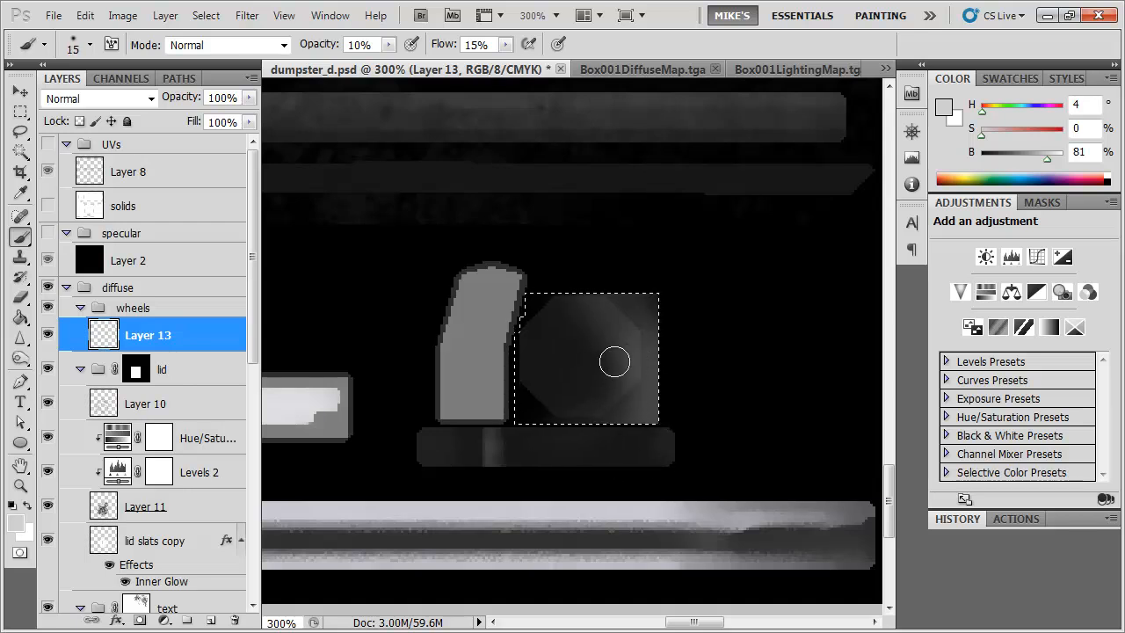
Darken the wheel's shading with black at 100% brush opacity, enlarge the brush to 30 px and save the document
left_click_drag(1047, 159, 975, 167)
mouse_move(628, 371)
left_mouse_down()
mouse_move(573, 348)
mouse_move(718, 346)
mouse_move(604, 362)
mouse_move(645, 363)
left_mouse_up()
key("ctrl+z")
key("bracketright")
key("bracketright")
key("bracketright")
key("ctrl+s")
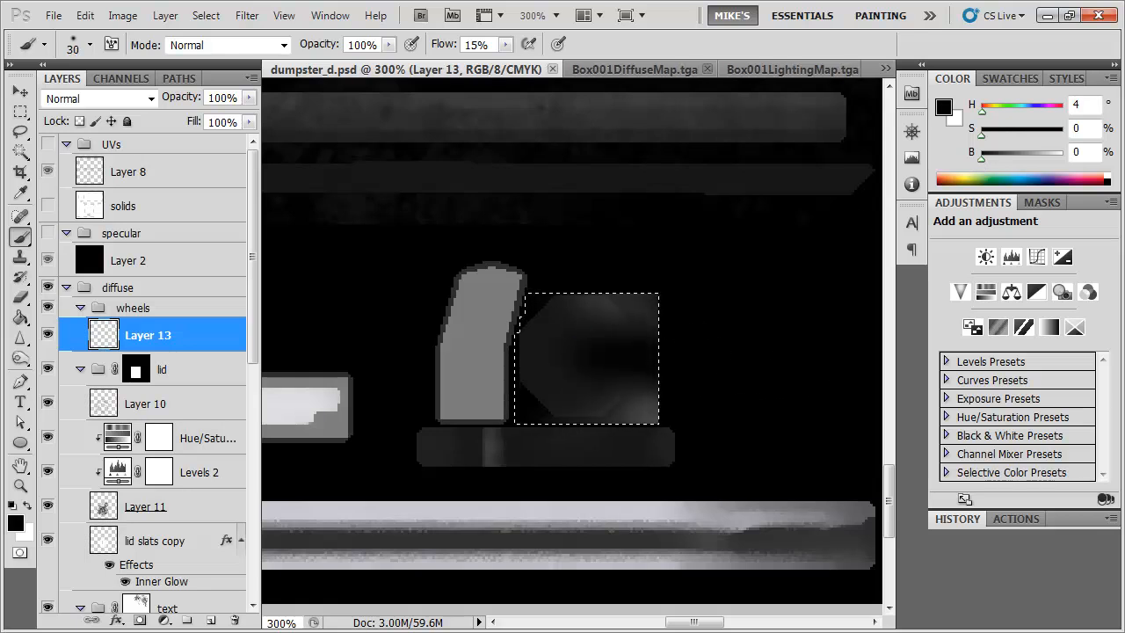
Switch to 3ds Max and orbit around the dumpster's underside to inspect the shaded wheels and brackets, comparing with the Photoshop texture
key("alt+Tab")
left_click_drag(423, 457, 358, 418)
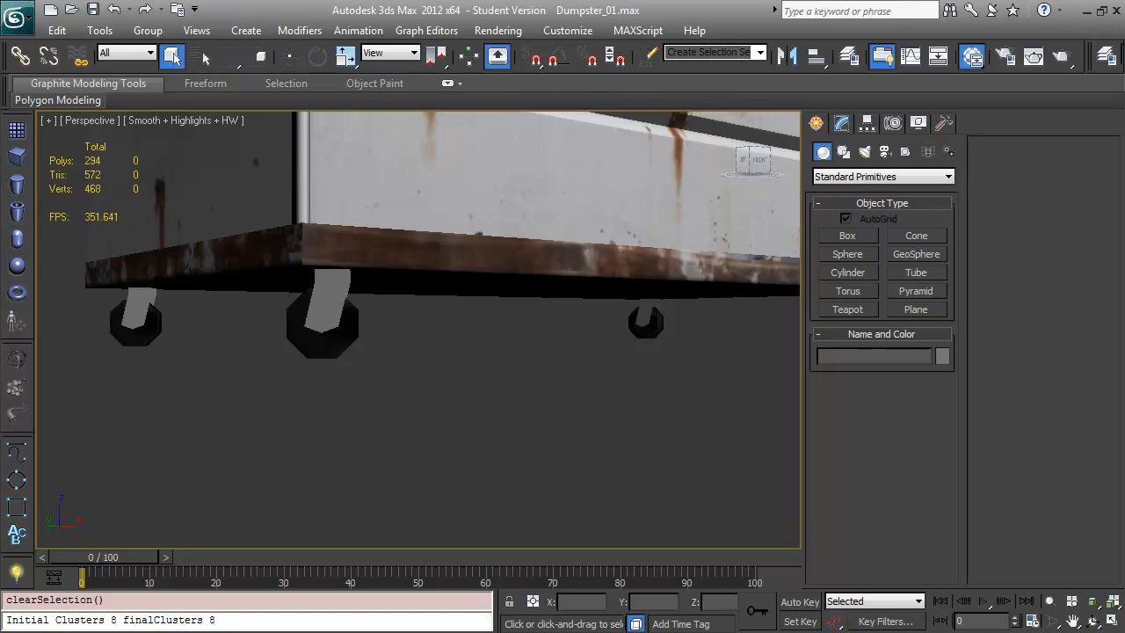
key("alt+Tab")
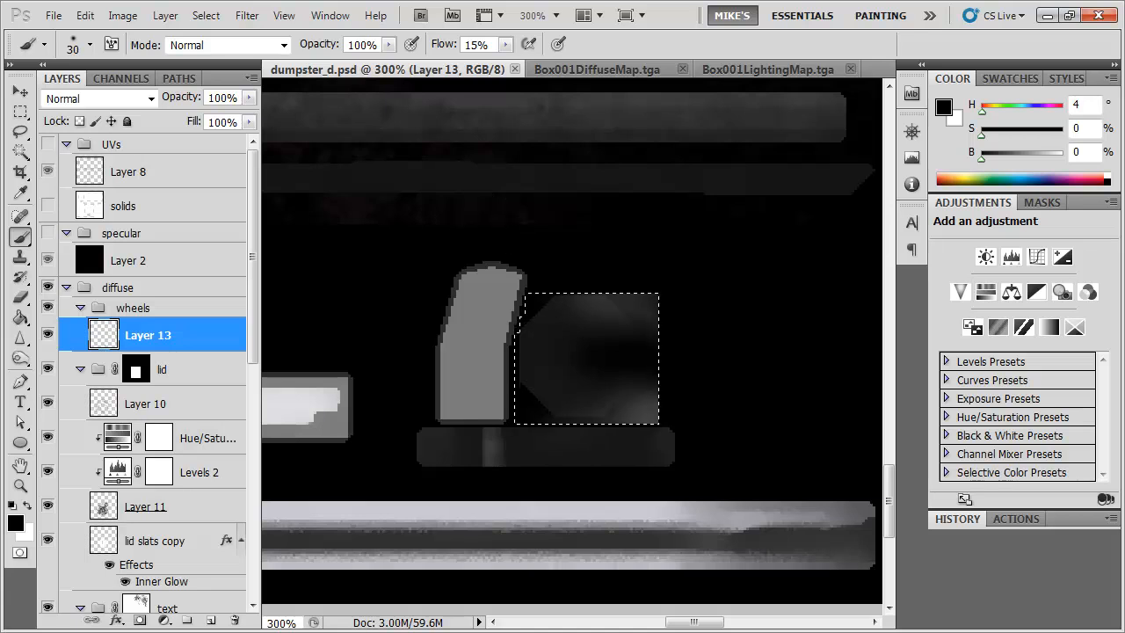
key("alt+Tab")
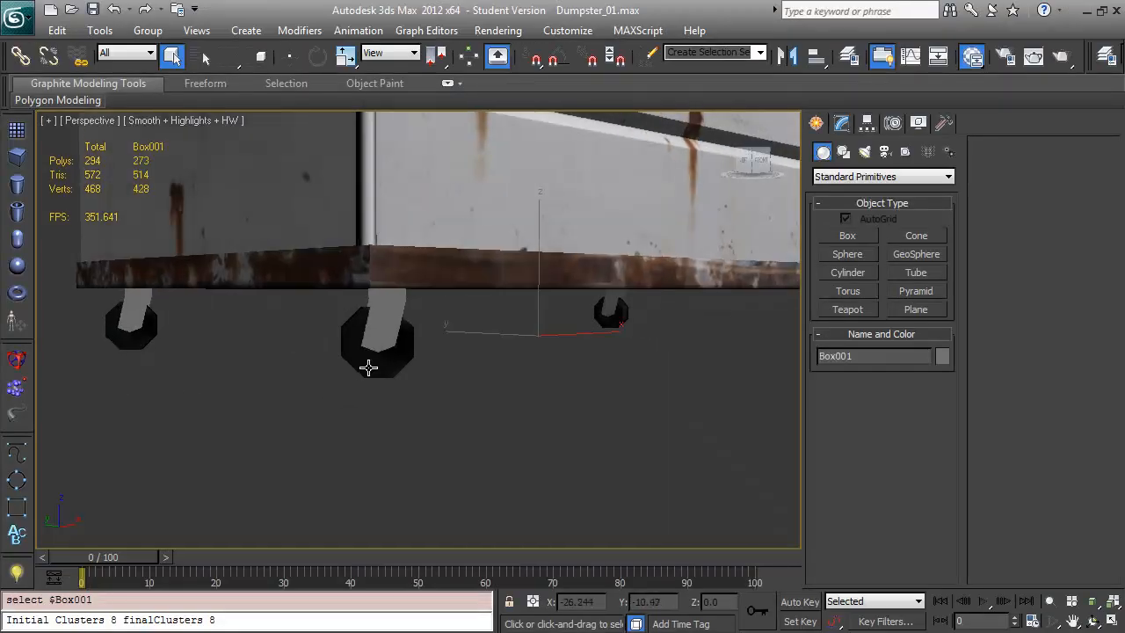
left_click_drag(368, 367, 347, 374)
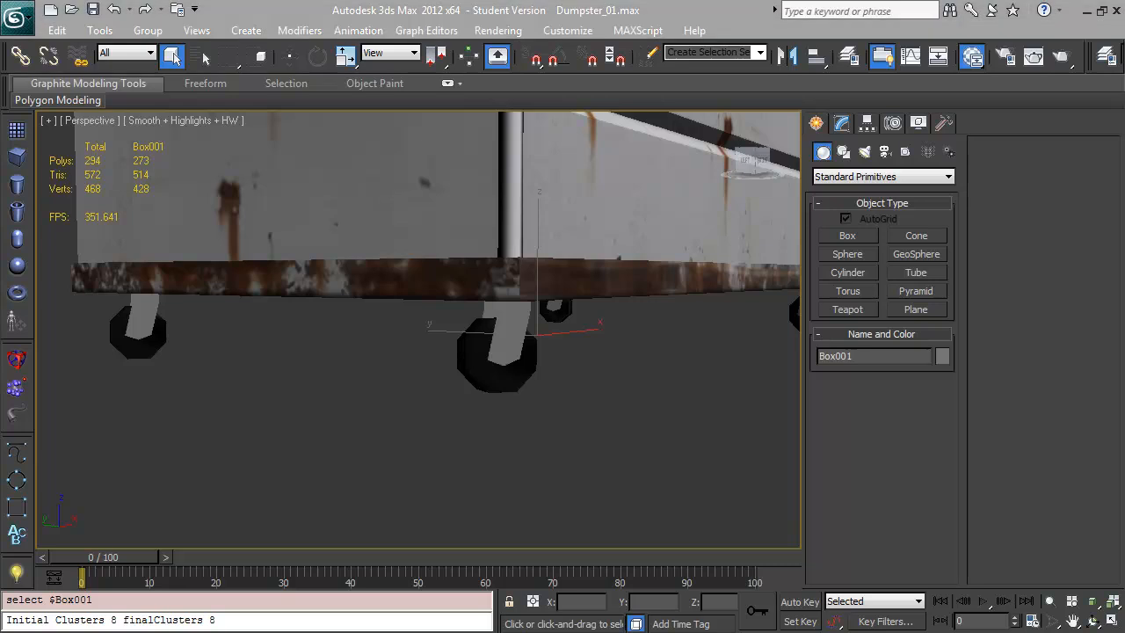
Undo the last dark brush strokes on the wheel in Photoshop, save the texture and check the wheels in 3ds Max
key("alt+Tab")
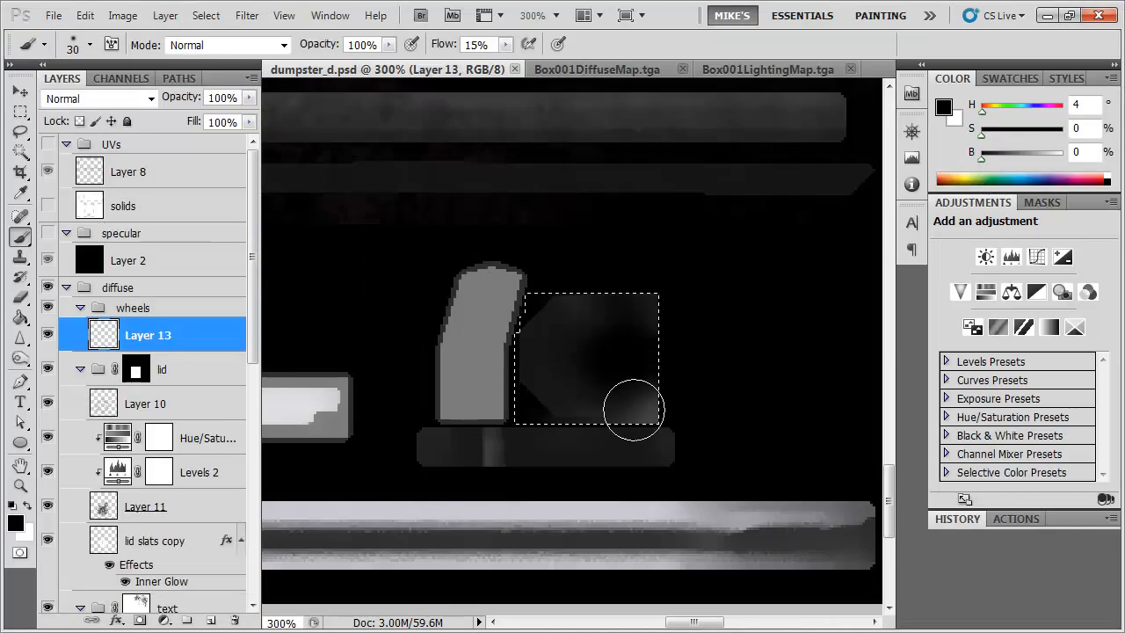
key("ctrl+alt+z")
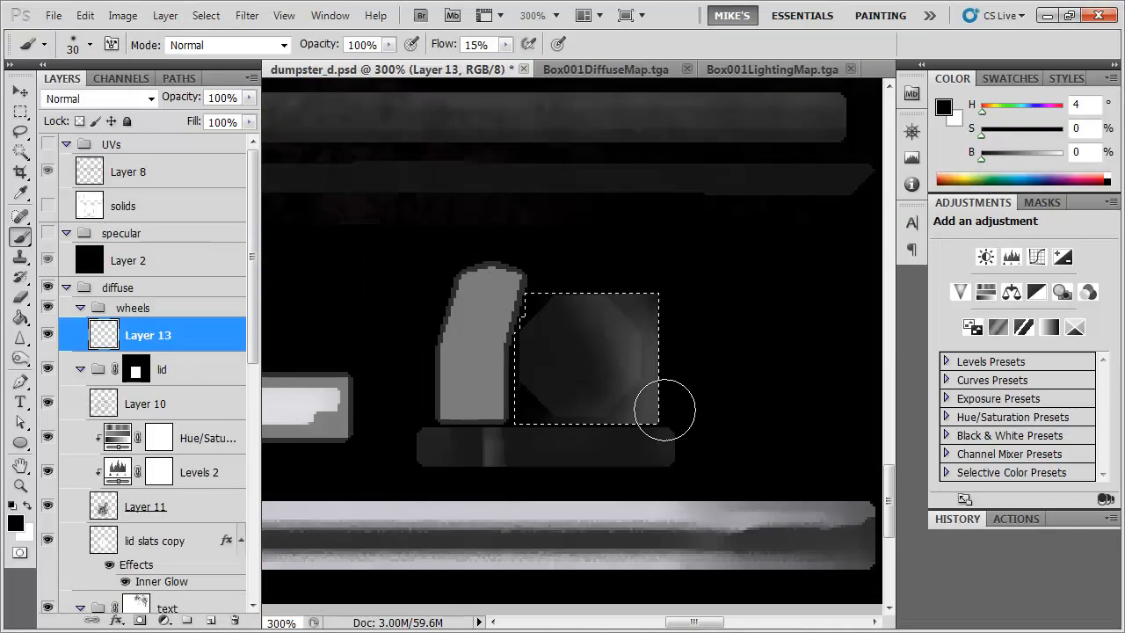
key("ctrl+s")
key("alt+Tab")
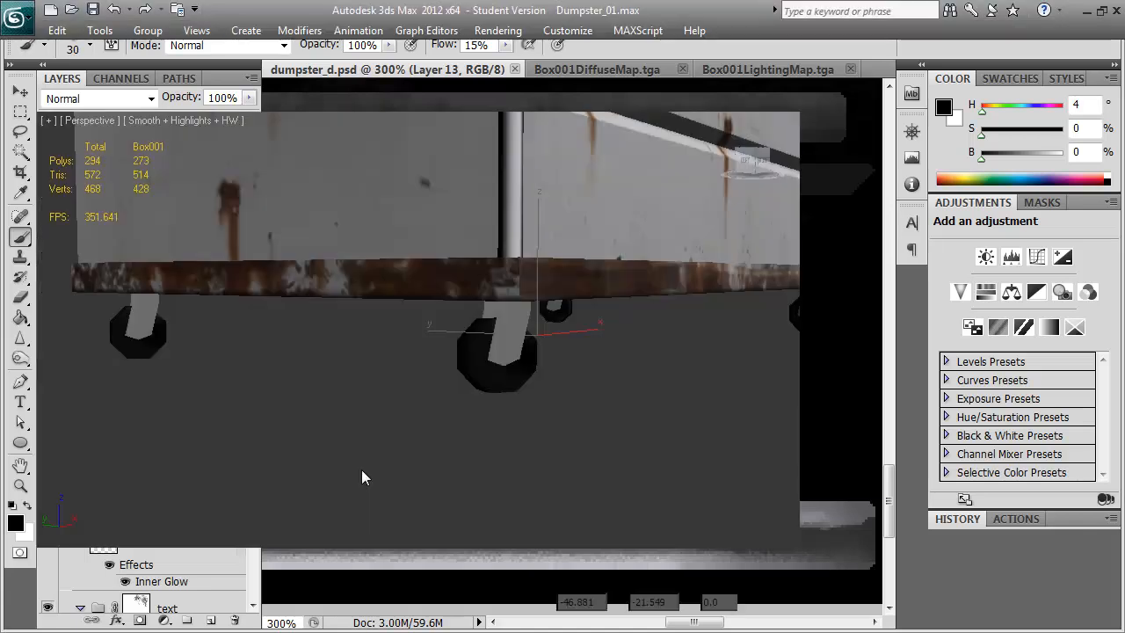
left_click_drag(426, 388, 383, 392)
key("alt+Tab")
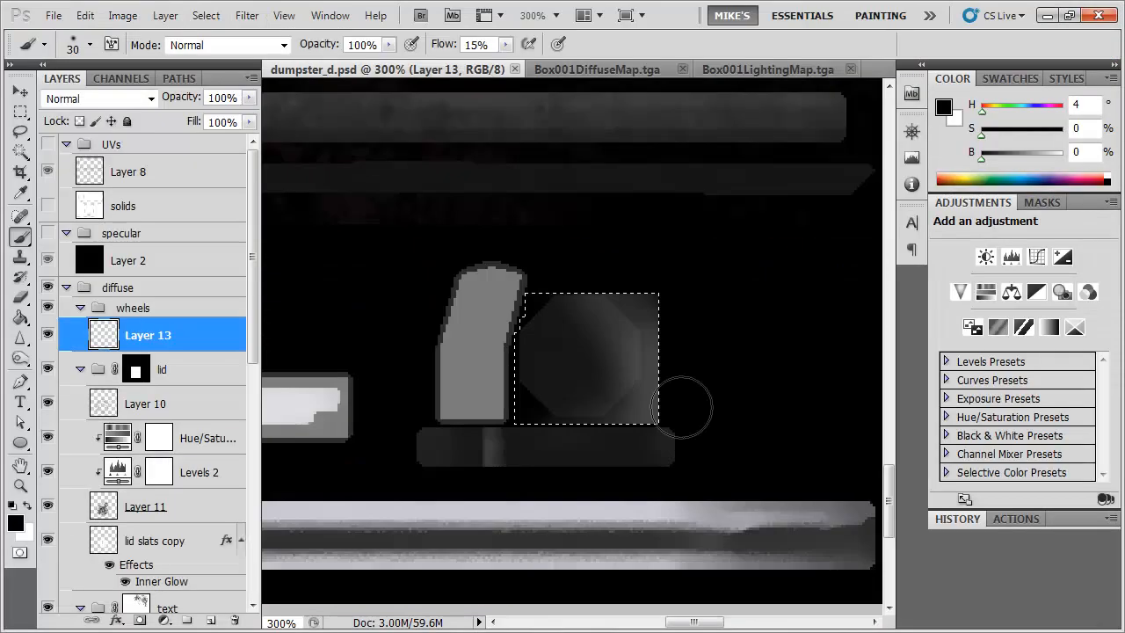
Sample the wheel's dark gray at 6% brightness and paint it evenly over the selected wheel with the 30 px brush
mouse_move(633, 308)
left_mouse_down()
mouse_move(635, 352)
mouse_move(580, 394)
mouse_move(621, 417)
left_mouse_up()
key("ctrl+z")
left_click(587, 367, "alt")
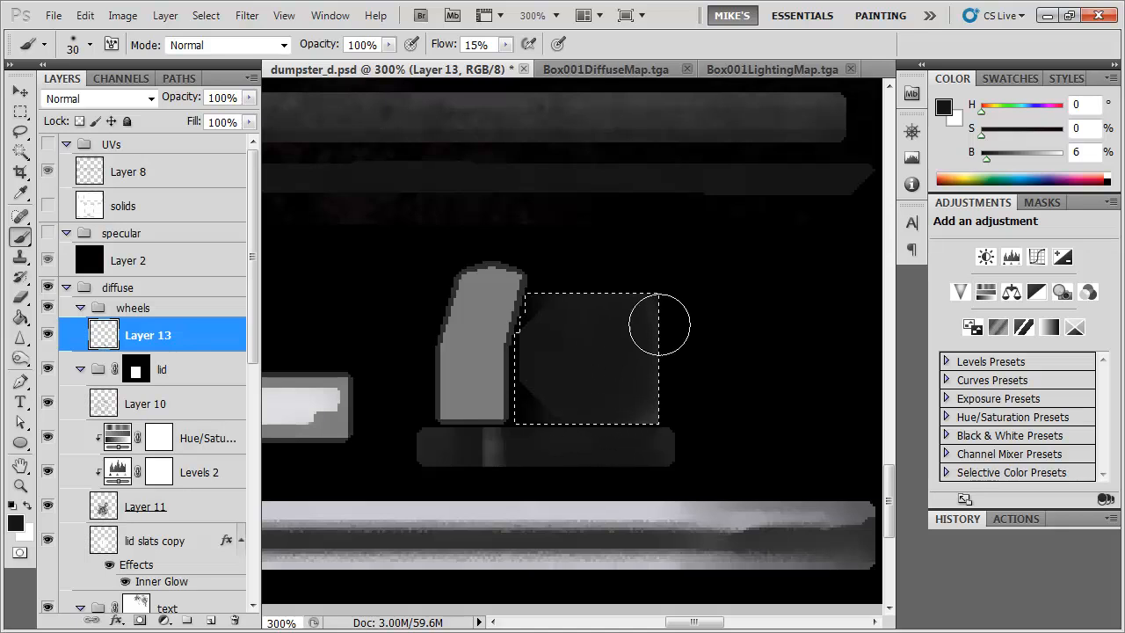
right_click(587, 350)
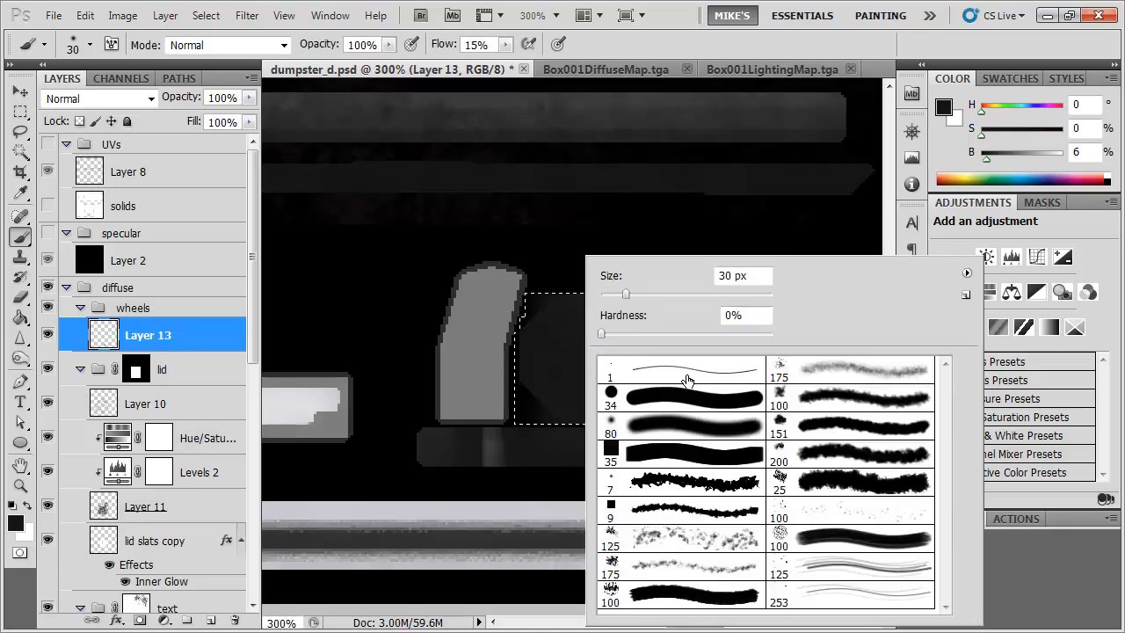
left_click(643, 200)
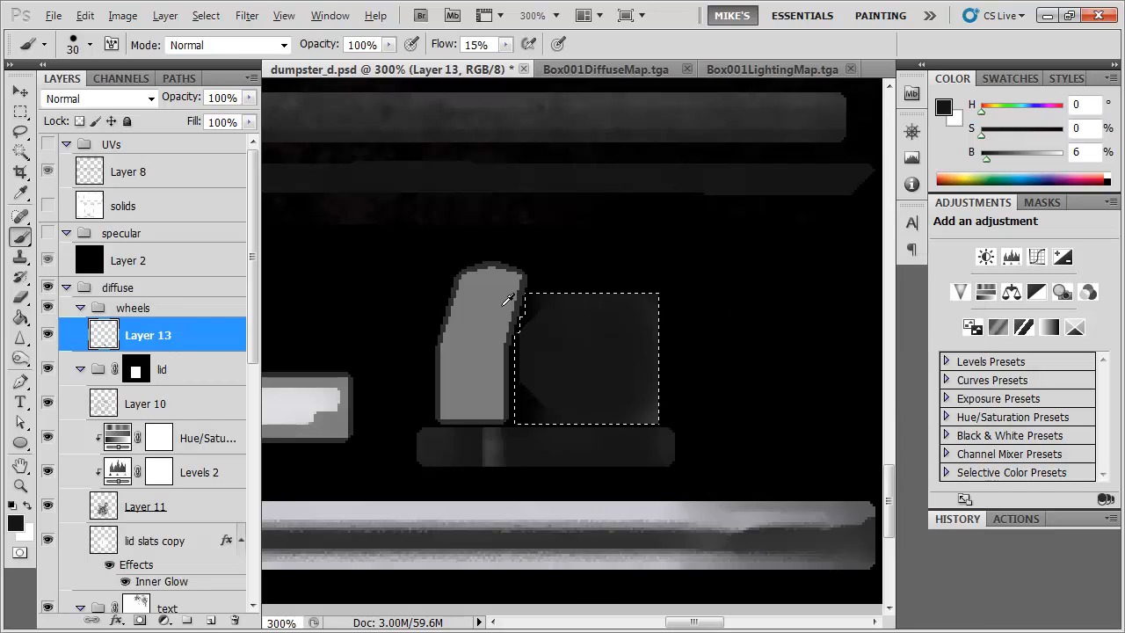
Sample the bracket's gray, set the 25 px brush to 100% flow and try hub dabs on the wheel's center, undoing each
left_click(509, 302, "alt")
left_click(587, 348)
key("ctrl+z")
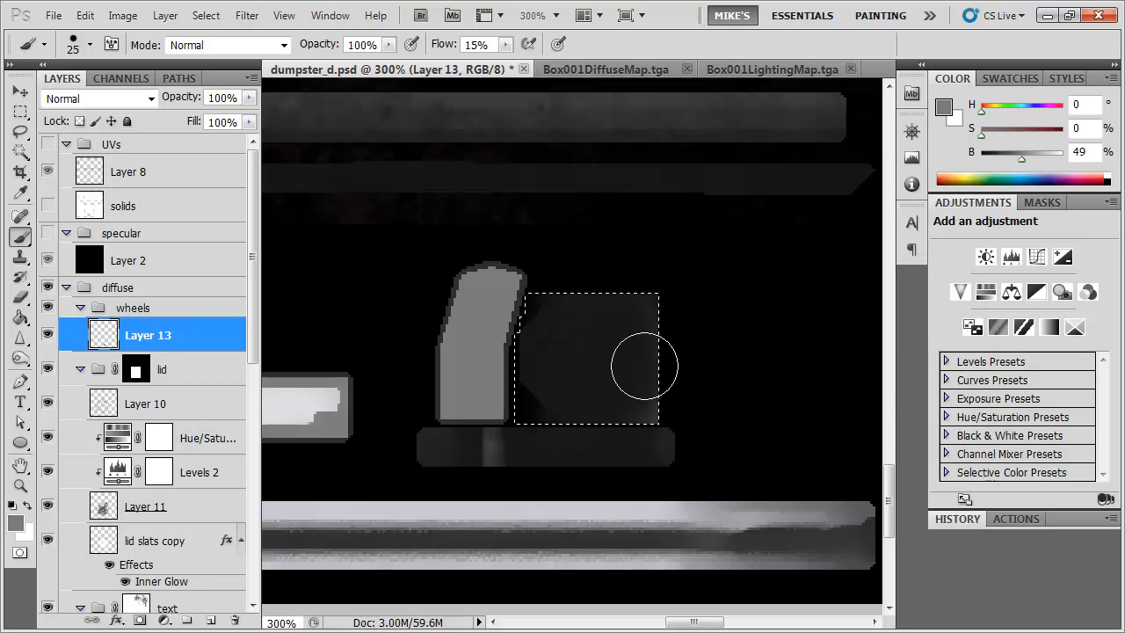
key("shift+0")
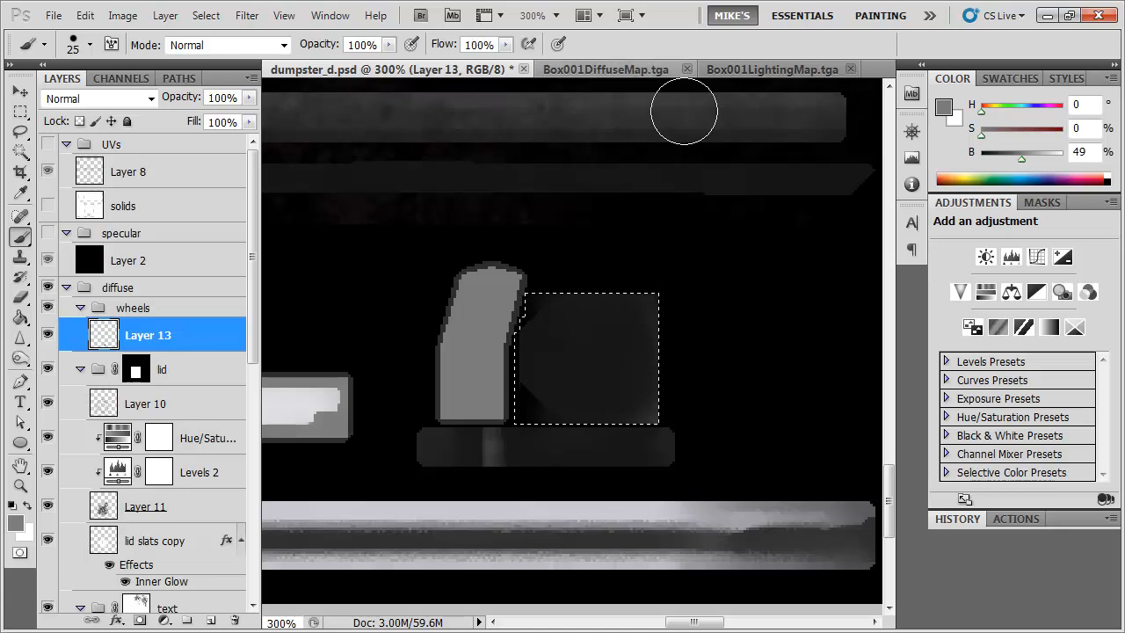
left_click(581, 356)
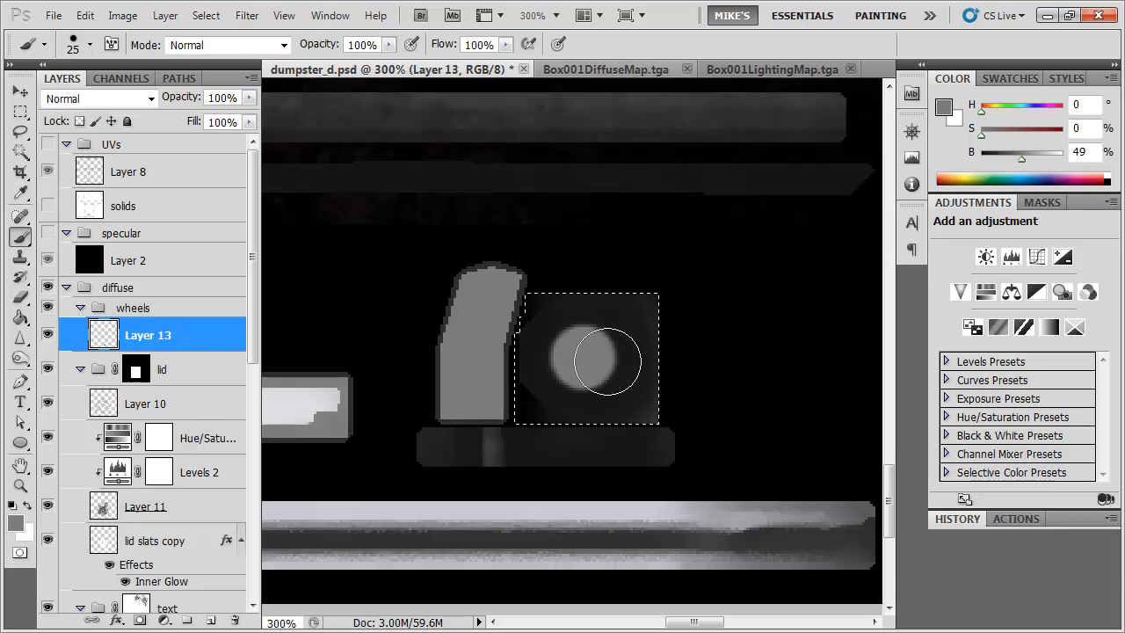
key("ctrl+z")
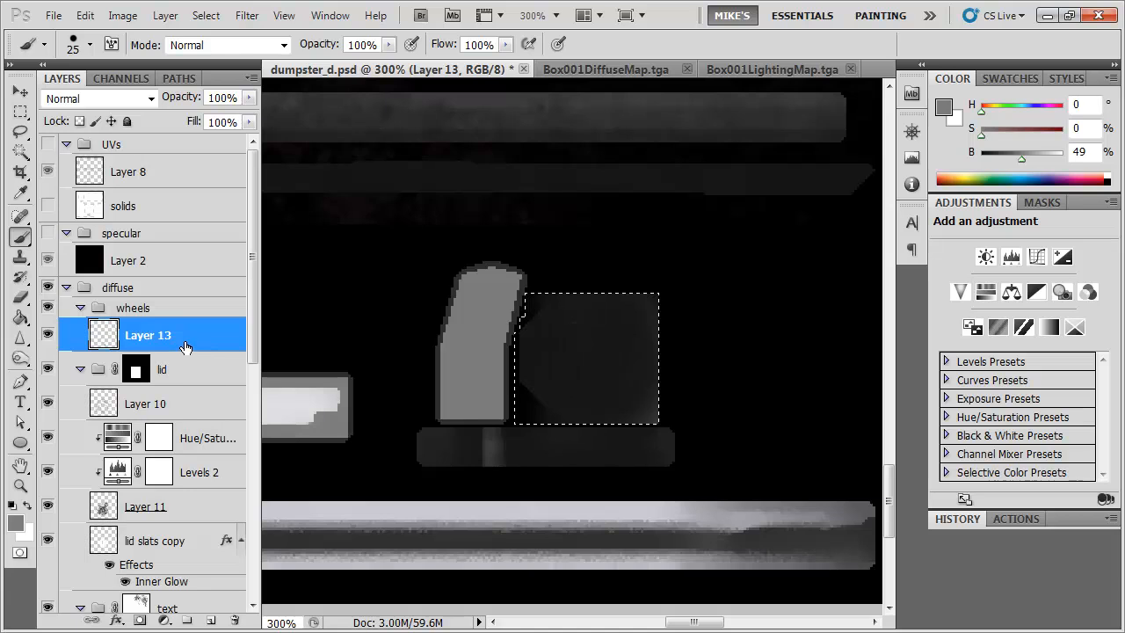
Add a new layer above Layer 13 and stamp a gray 25 px circular hub with a harder brush at the wheel's center
left_click(210, 621)
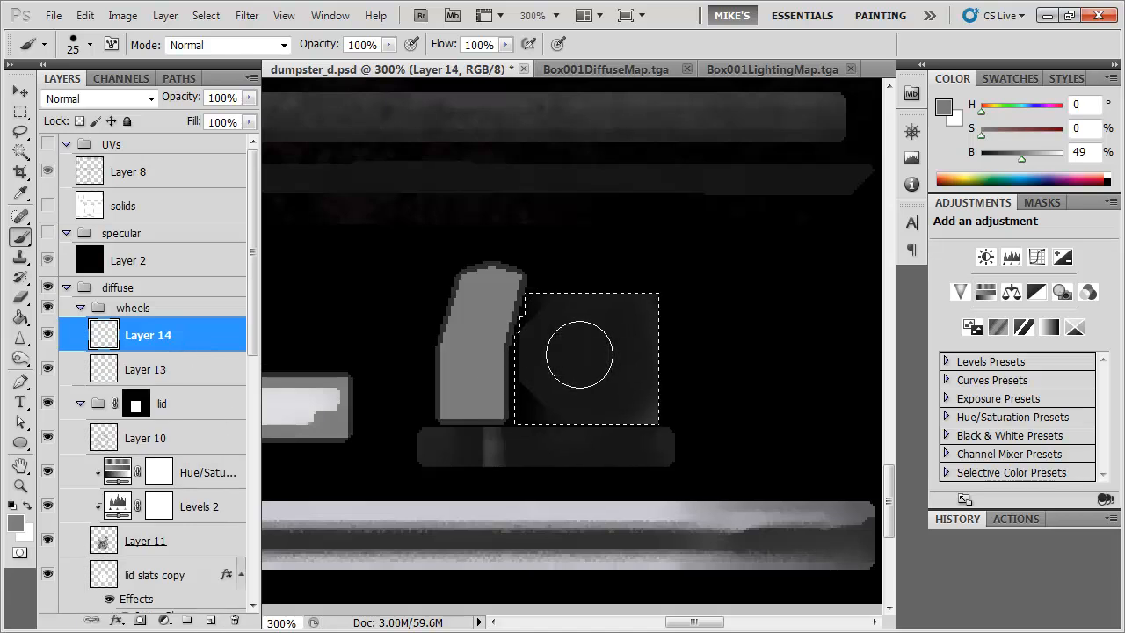
right_click(579, 355)
key("Return")
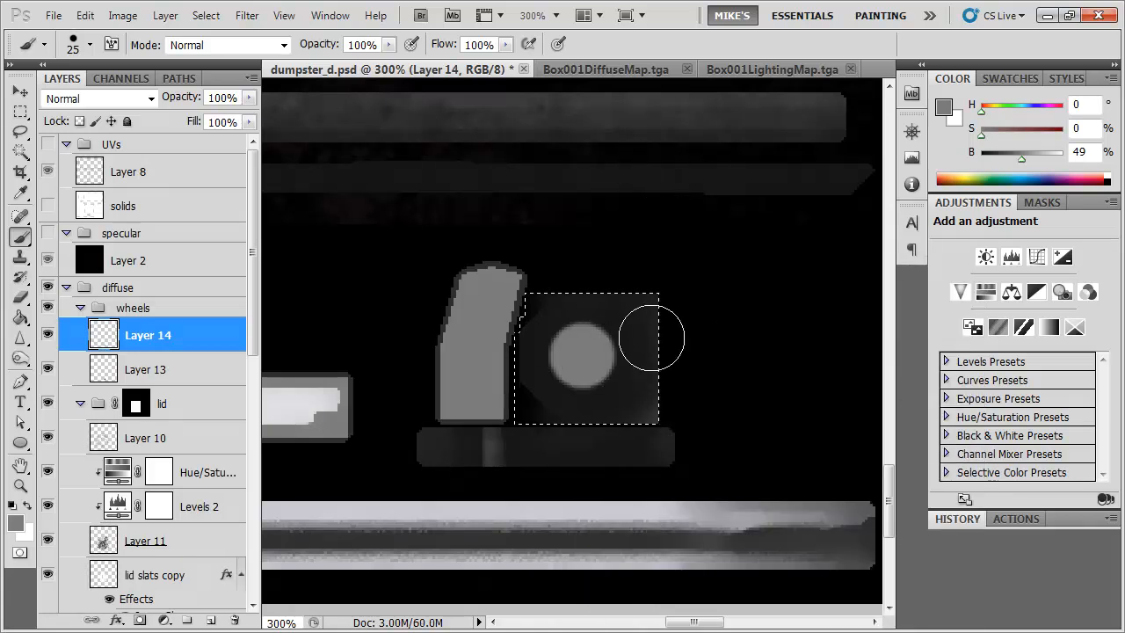
Give the hub layer an Outer Glow style with the Multiply blend mode and a dark glow color
double_click(214, 337)
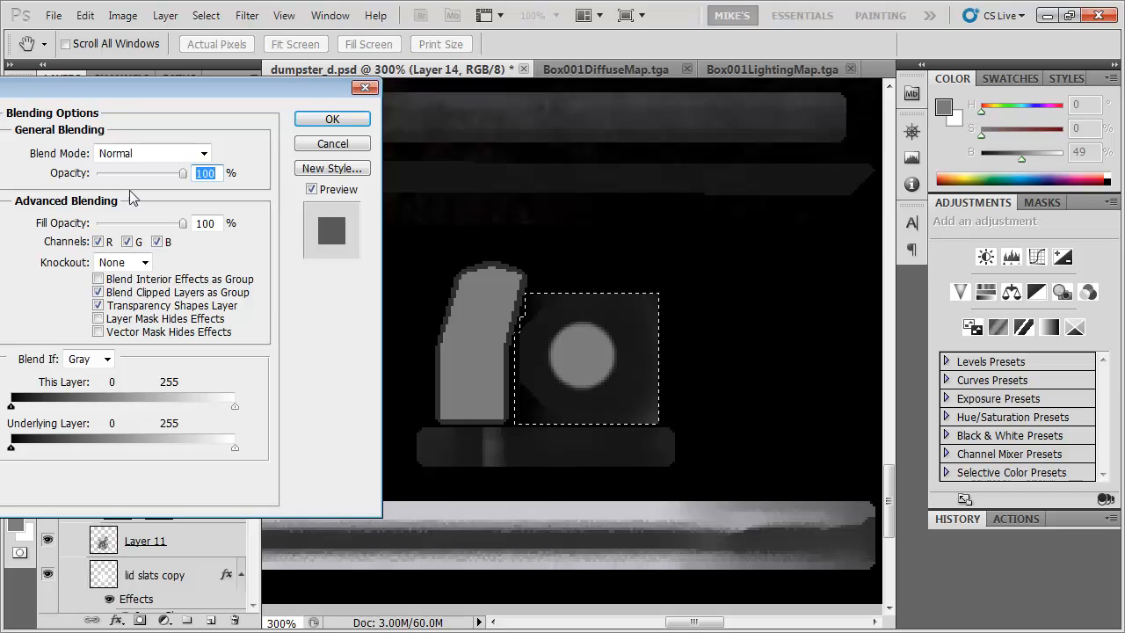
left_click_drag(150, 90, 369, 82)
left_click(101, 193)
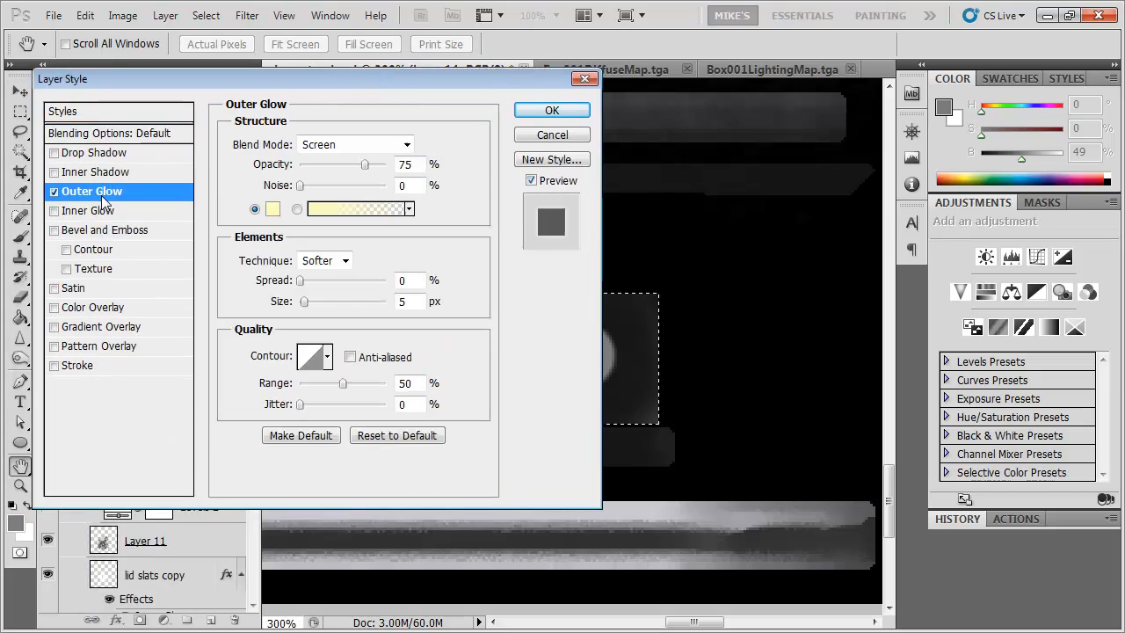
left_click(310, 145)
left_click(326, 211)
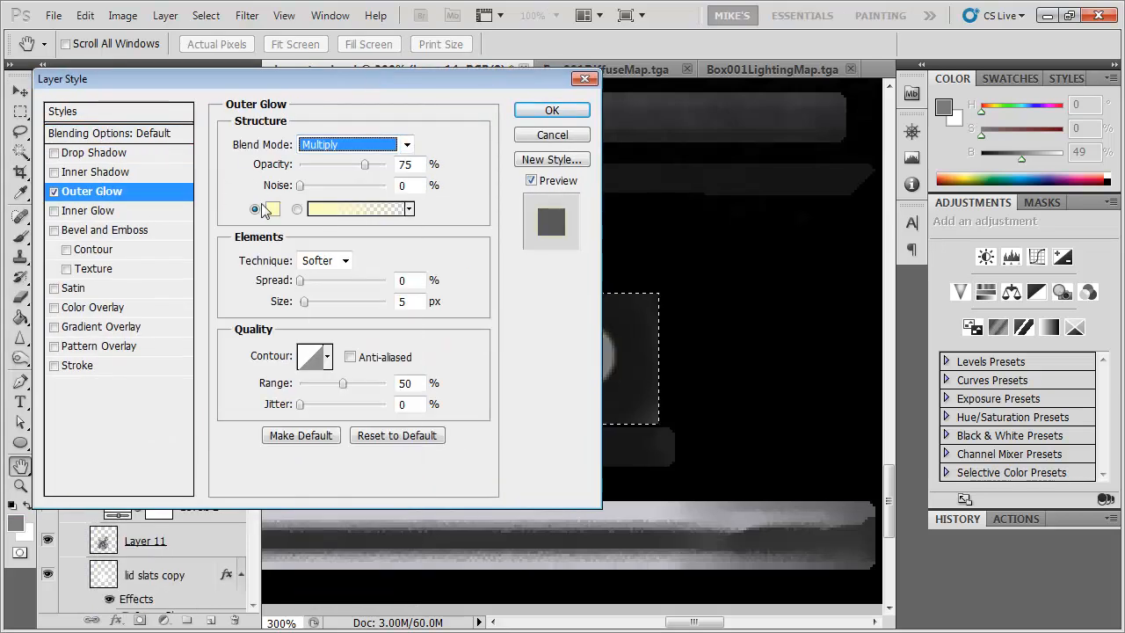
left_click(325, 211)
left_click(290, 538)
left_click(690, 306)
left_click_drag(439, 81, 347, 72)
left_click_drag(273, 82, 290, 72)
left_click(497, 97)
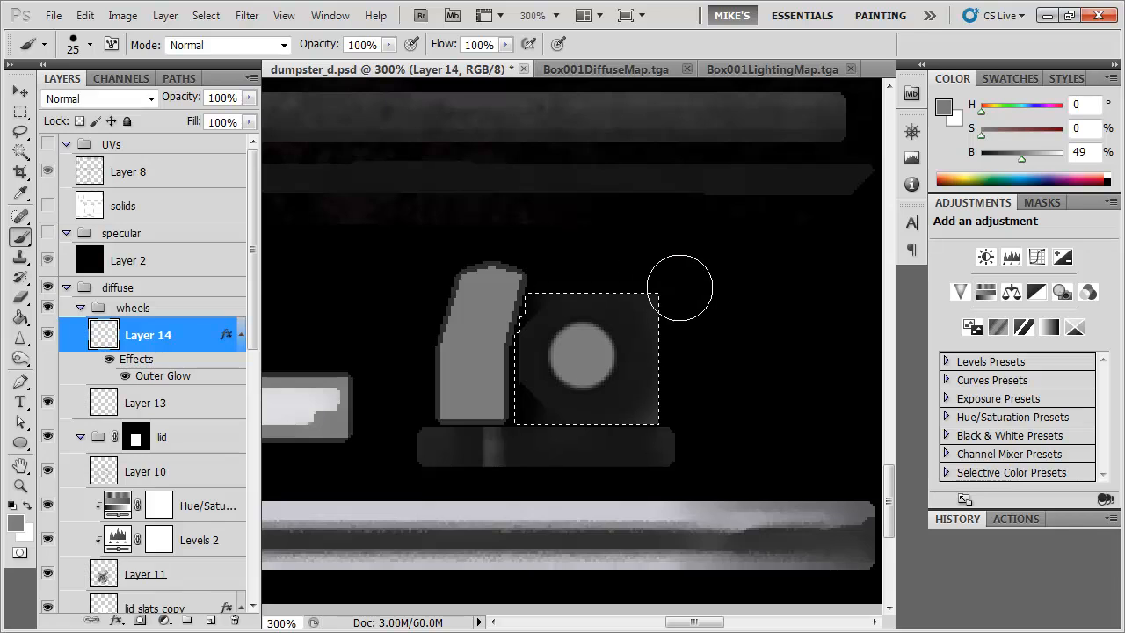
Deselect the wheel area, save the texture and orbit around the dumpster in 3ds Max to check the wheel hubs
key("ctrl+d")
key("ctrl+s")
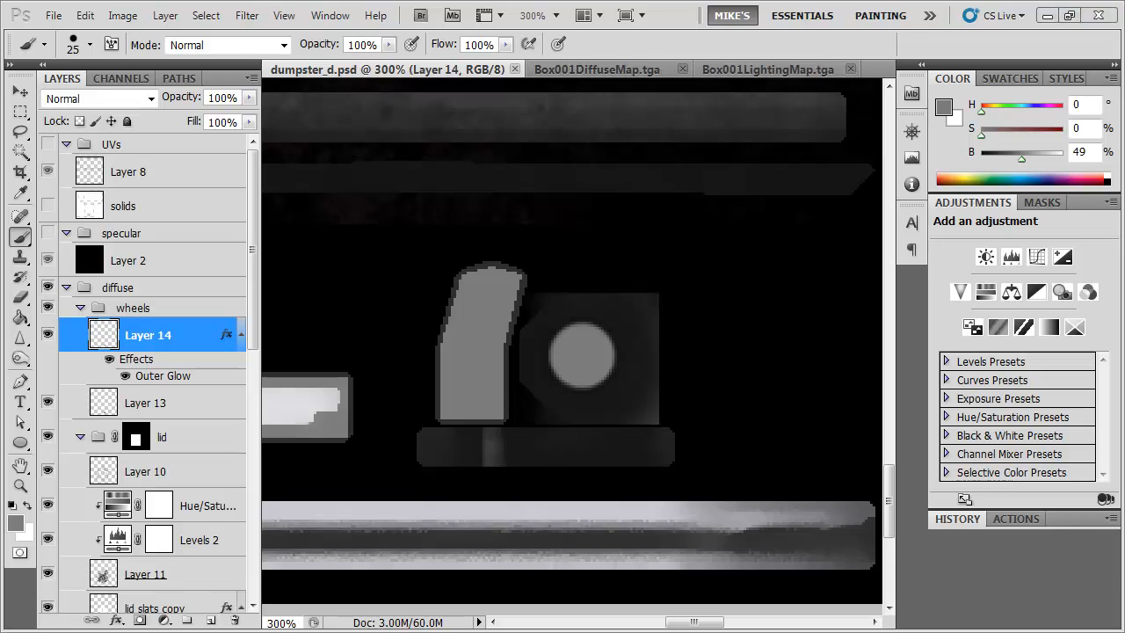
key("alt+Tab")
left_click_drag(300, 405, 323, 384)
key("alt+Tab")
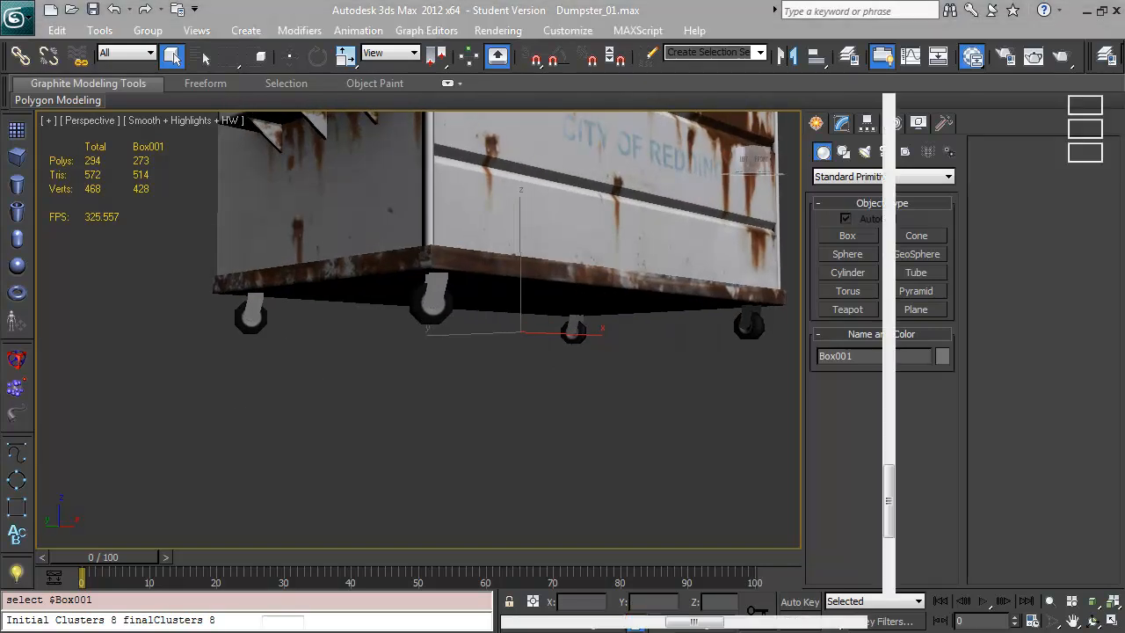
Nudge the hub one pixel right and one pixel up, save, and check its centering in 3ds Max
key("ctrl+t")
key("Right")
key("Up")
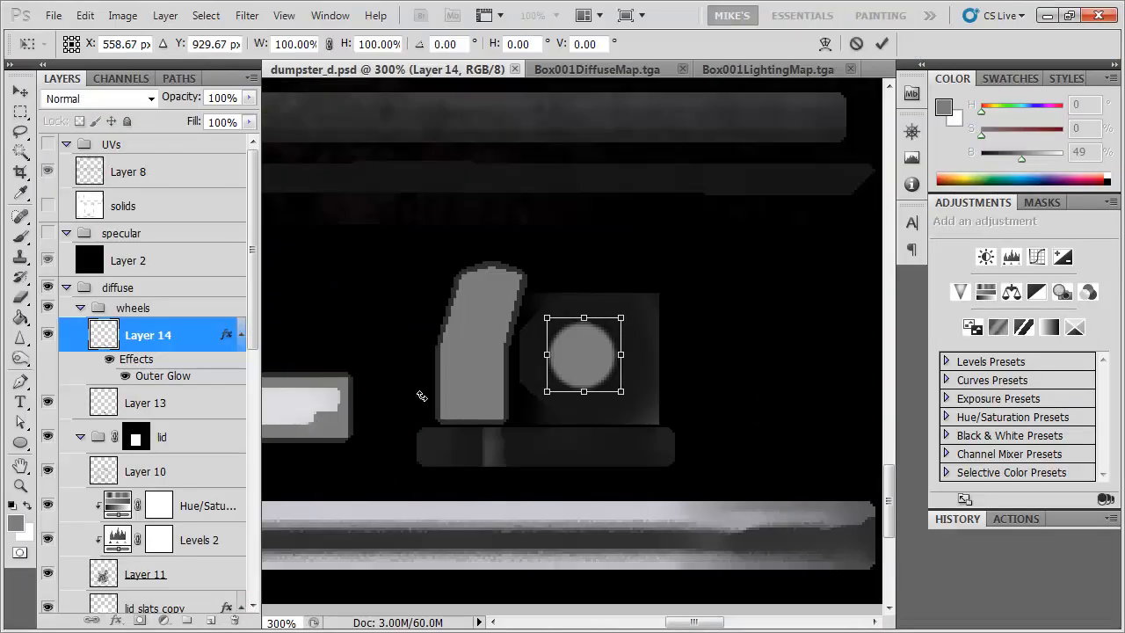
key("Return")
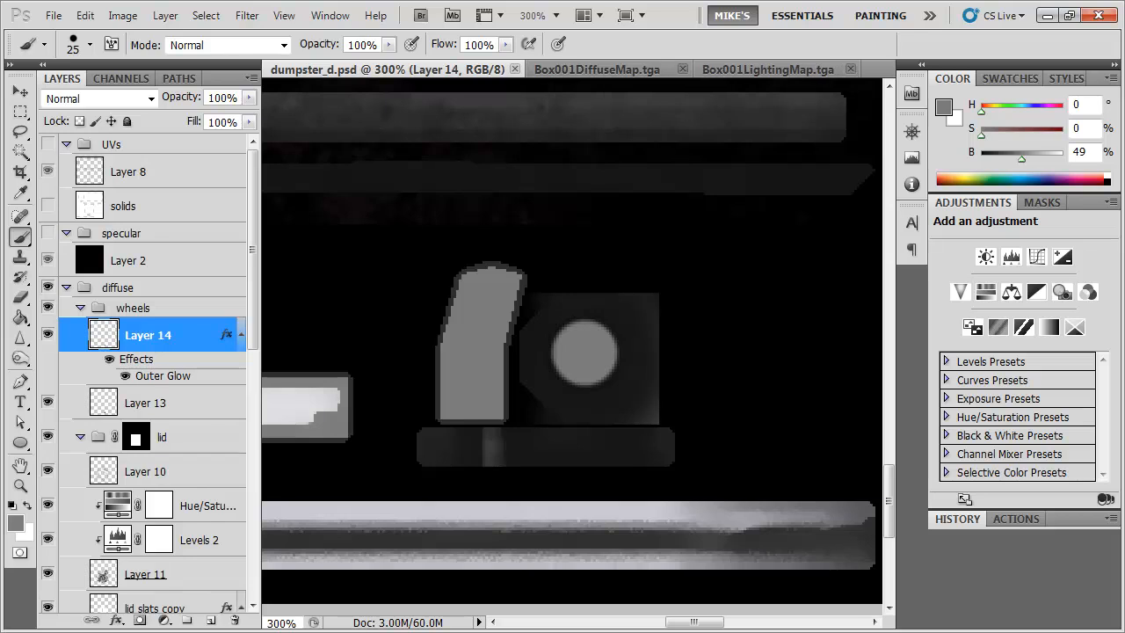
key("alt+Tab")
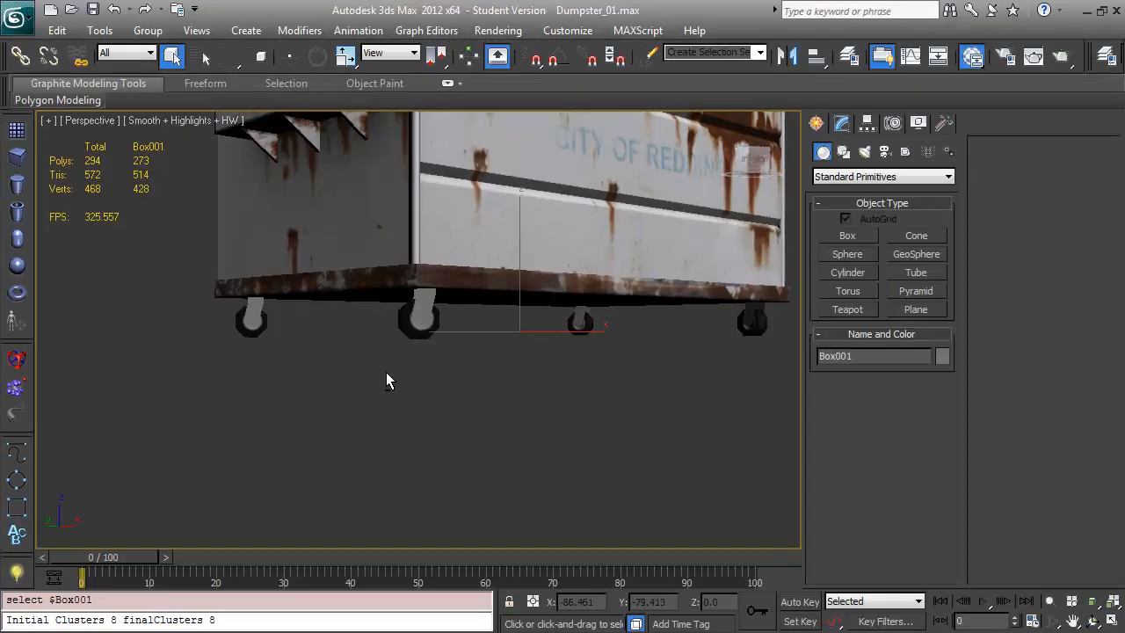
key("alt+Tab")
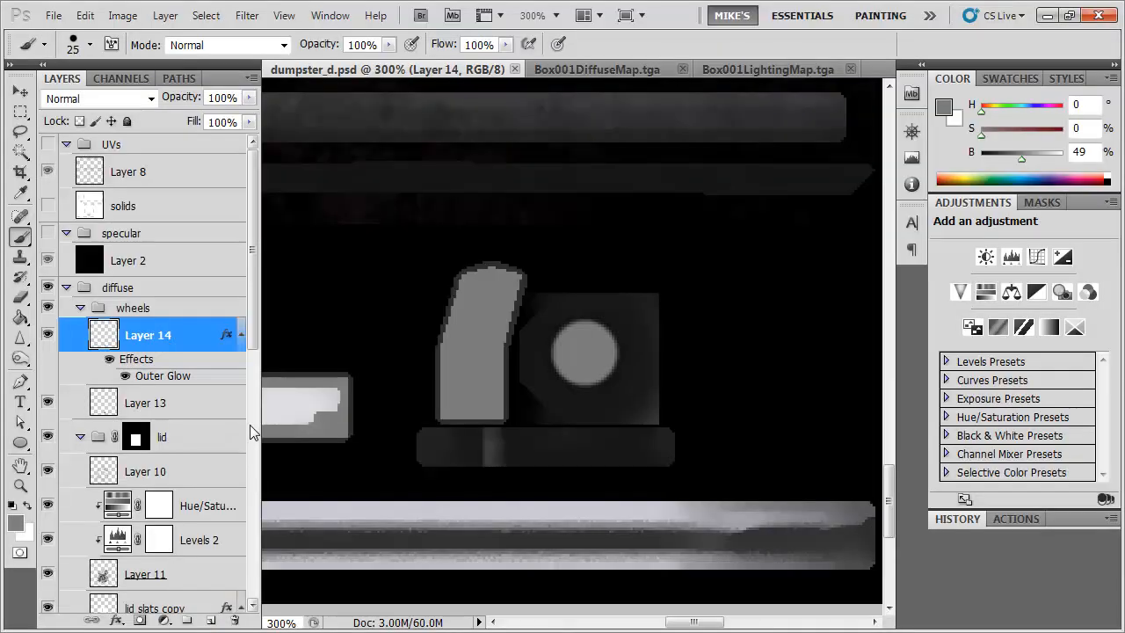
Move the hub slightly further up on the wheel, save, and orbit in 3ds Max to inspect its alignment
key("ctrl+t")
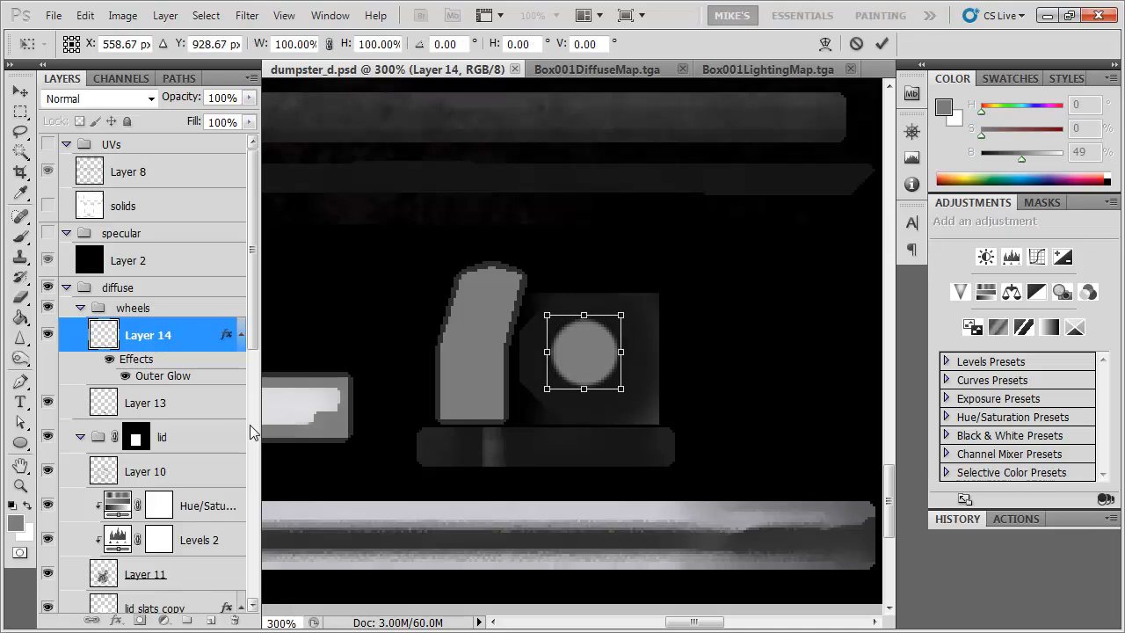
key("Return")
key("b")
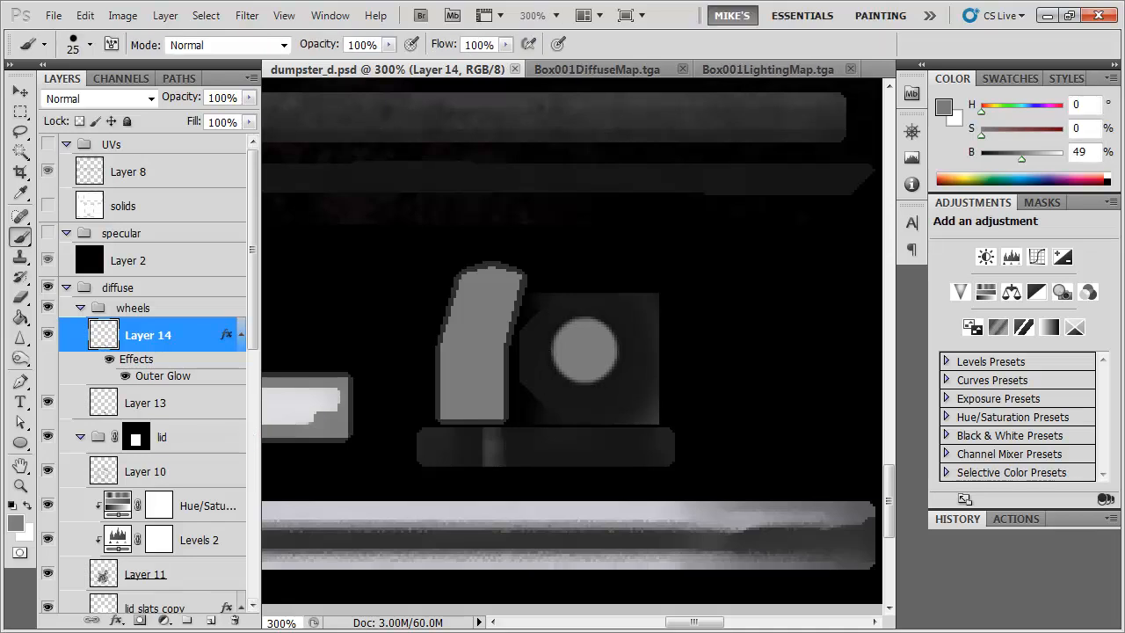
key("alt+Tab")
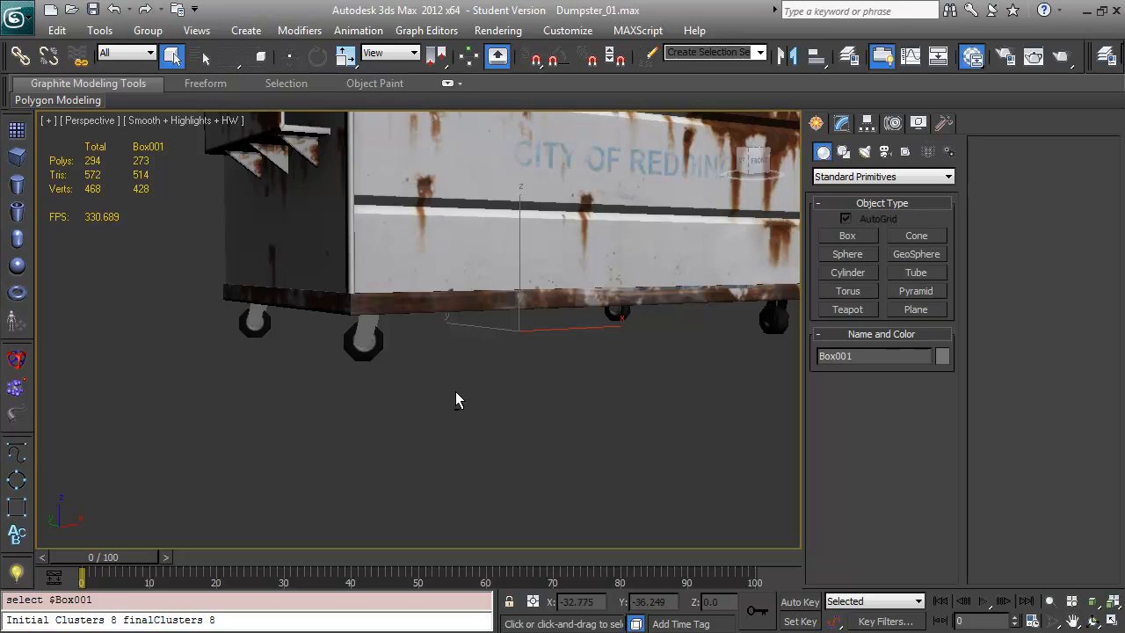
scroll(455, 391, "up", 3)
scroll(501, 403, "down", 3)
left_click_drag(498, 402, 652, 371)
key("alt+Tab")
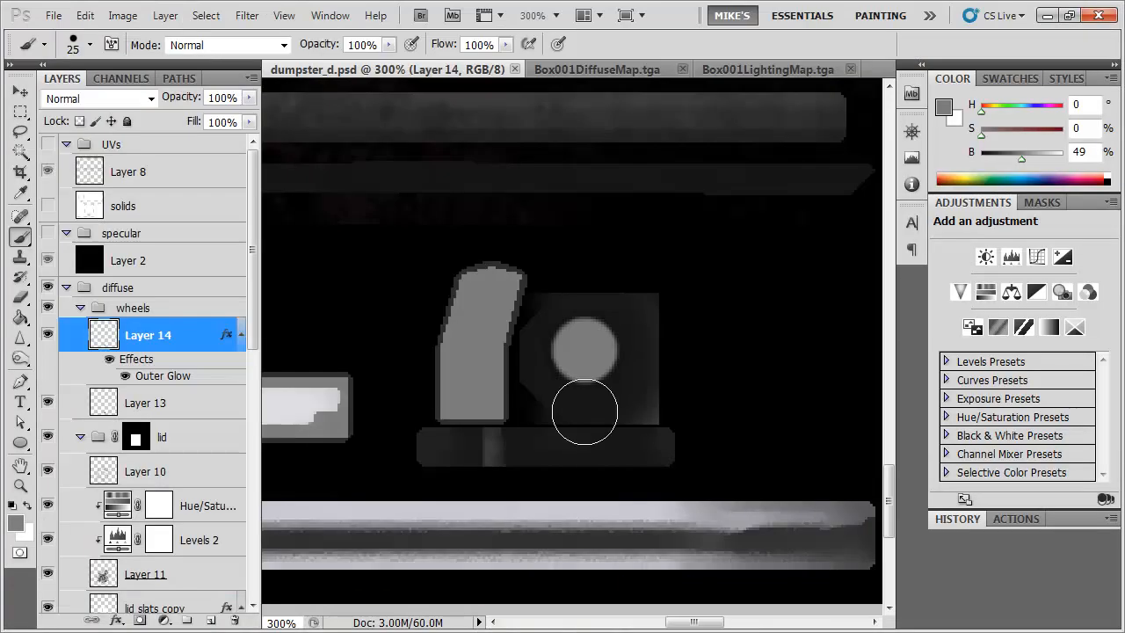
Lock the hub layer's transparent pixels, darken the hub with black at 10% opacity, save and check it in 3ds Max
left_click(79, 121)
key("d")
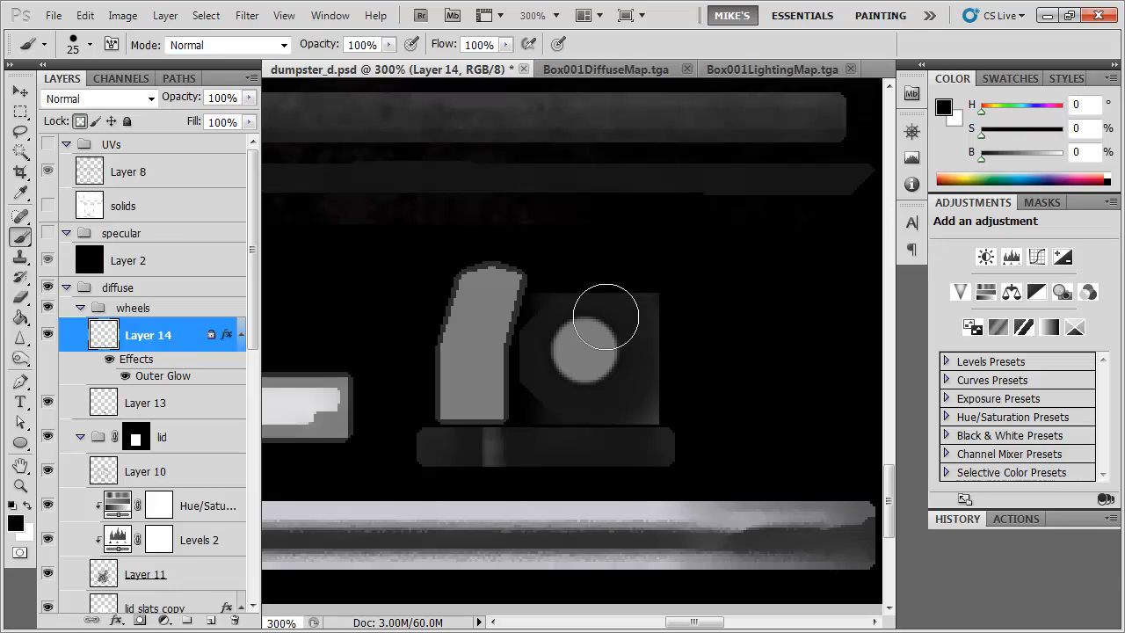
key("1")
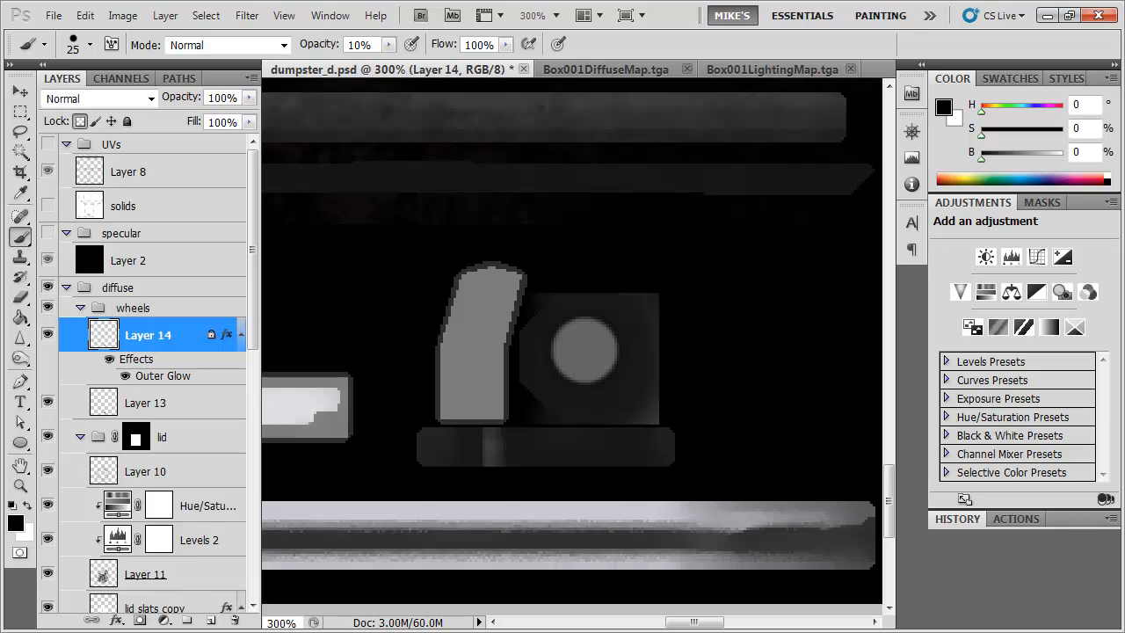
key("alt+Tab")
left_click_drag(515, 334, 785, 333)
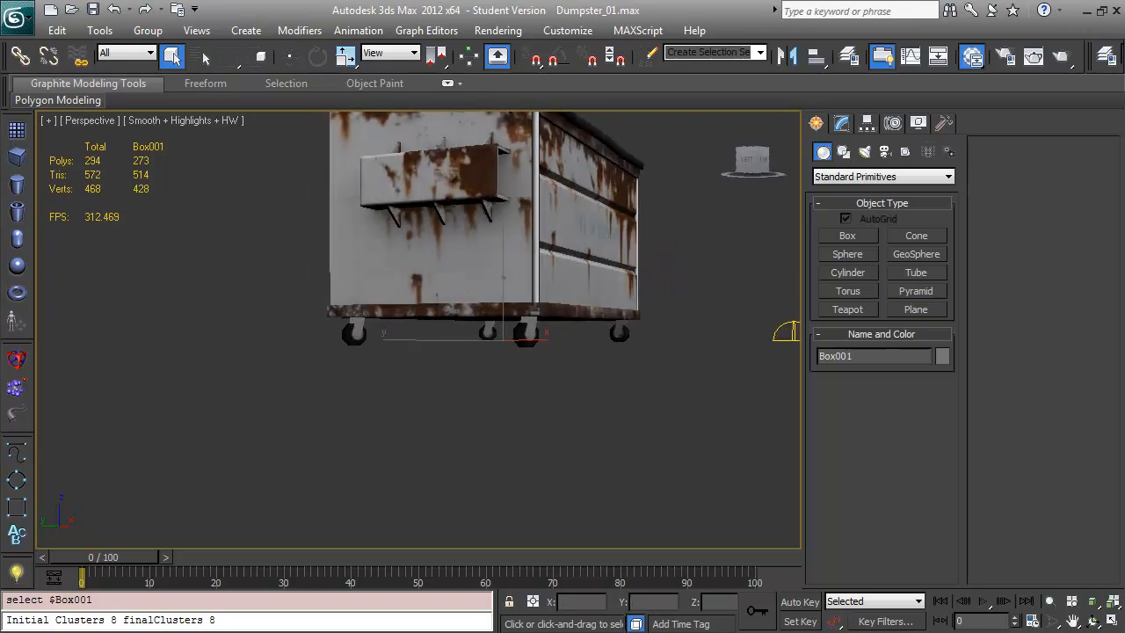
key("alt+Tab")
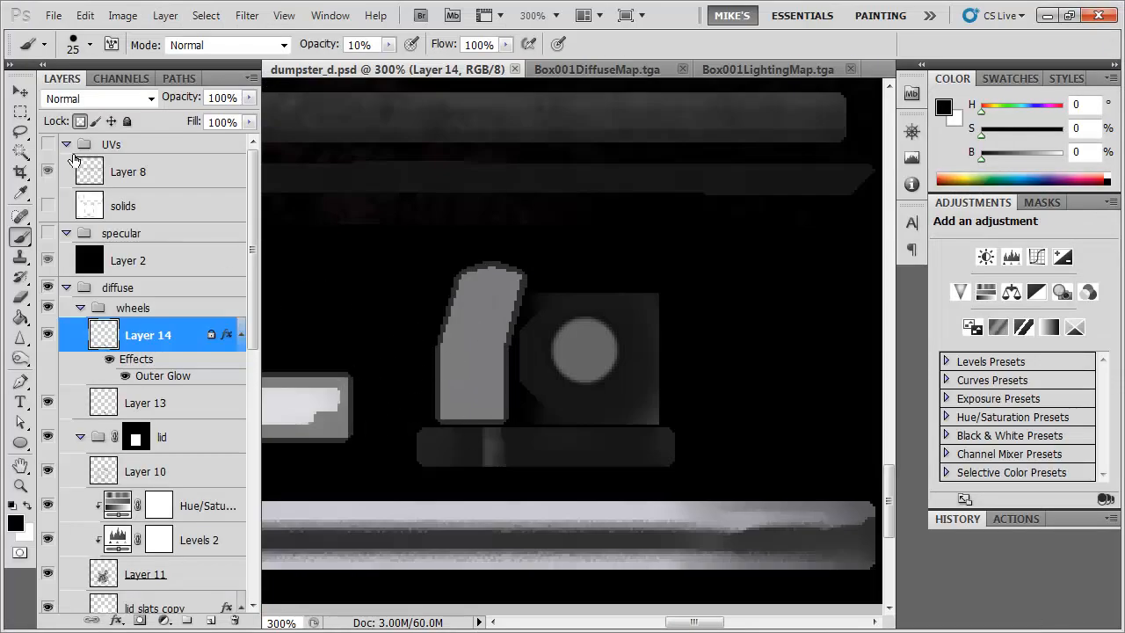
Marquee-select the bracket on Layer 13, subtracting the part that overlaps the wheel
left_click(19, 113)
left_click(150, 403)
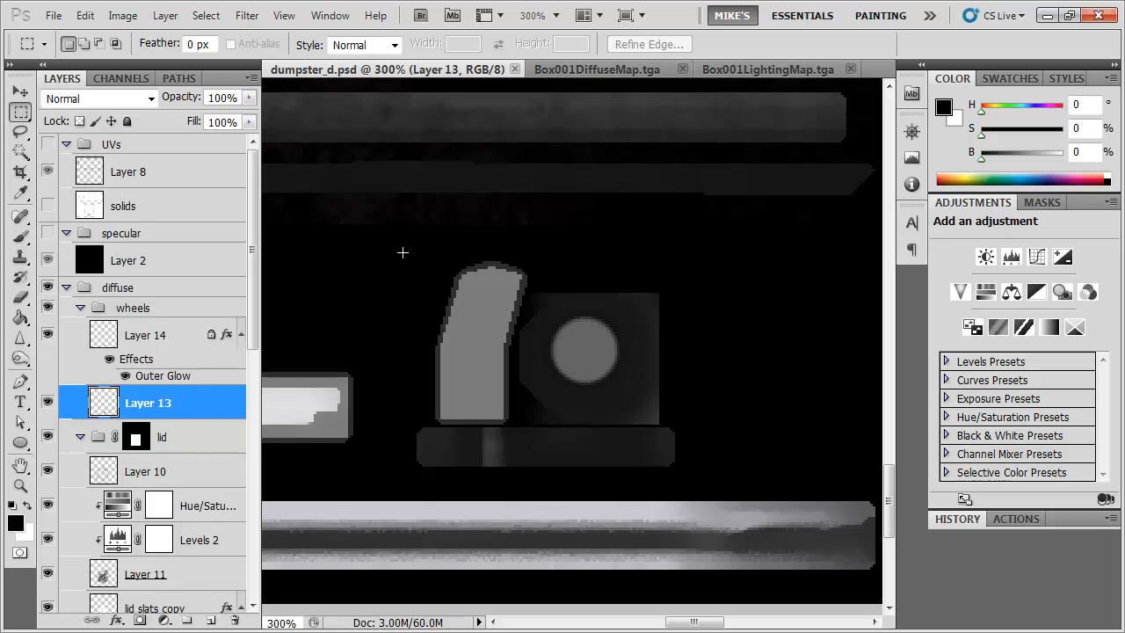
left_click_drag(521, 421, 401, 246)
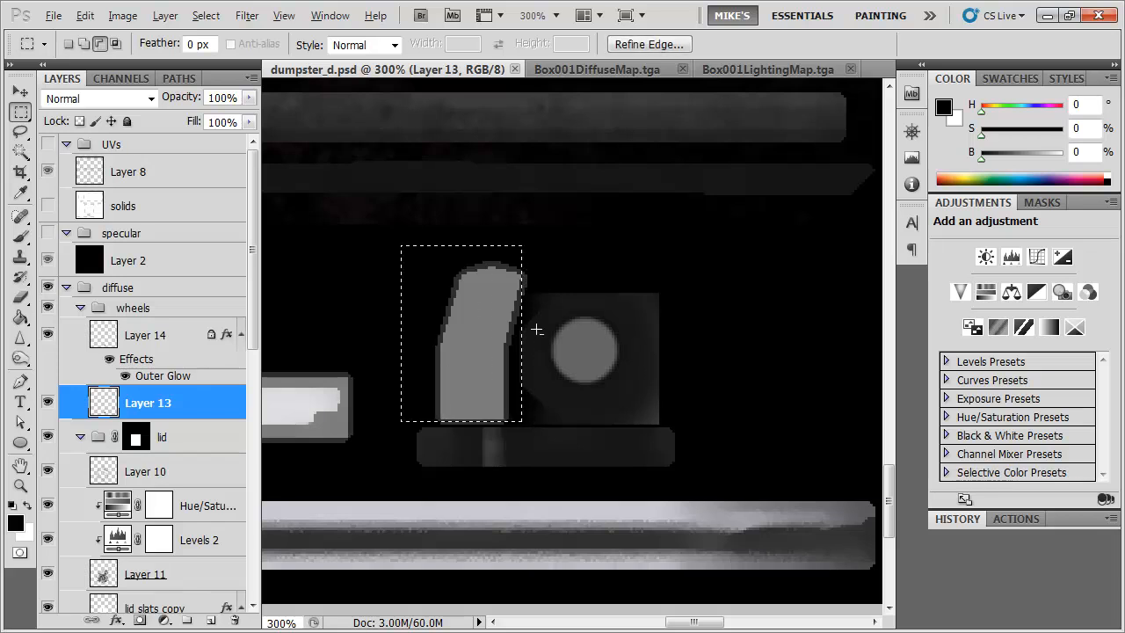
Shade the bracket's lower end with a 40 px black brush at 20% opacity, save, and orbit in 3ds Max to check the wheels
key("b")
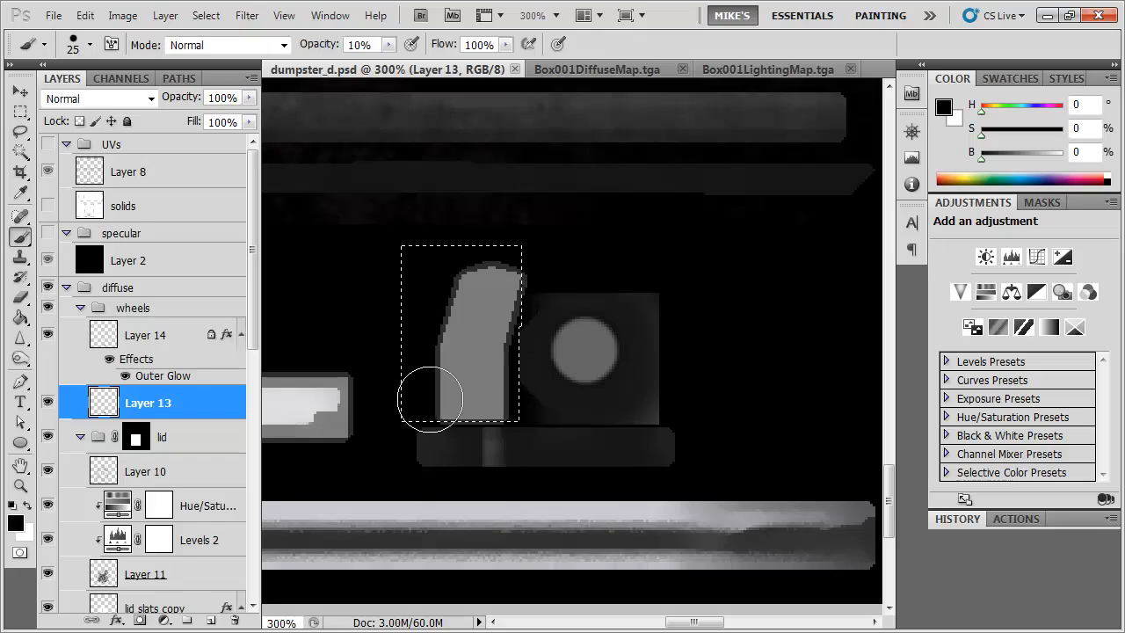
right_click(538, 400)
key("Return")
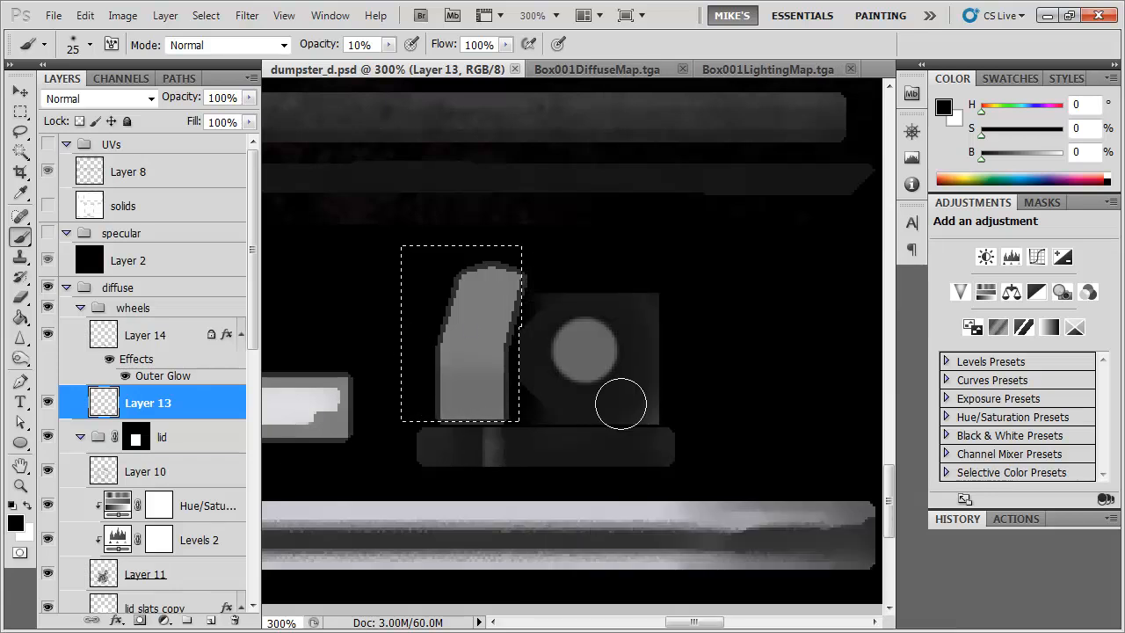
key("bracketright")
key("bracketright")
mouse_move(495, 437)
left_mouse_down()
mouse_move(465, 452)
mouse_move(460, 401)
mouse_move(630, 427)
left_mouse_up()
key("0")
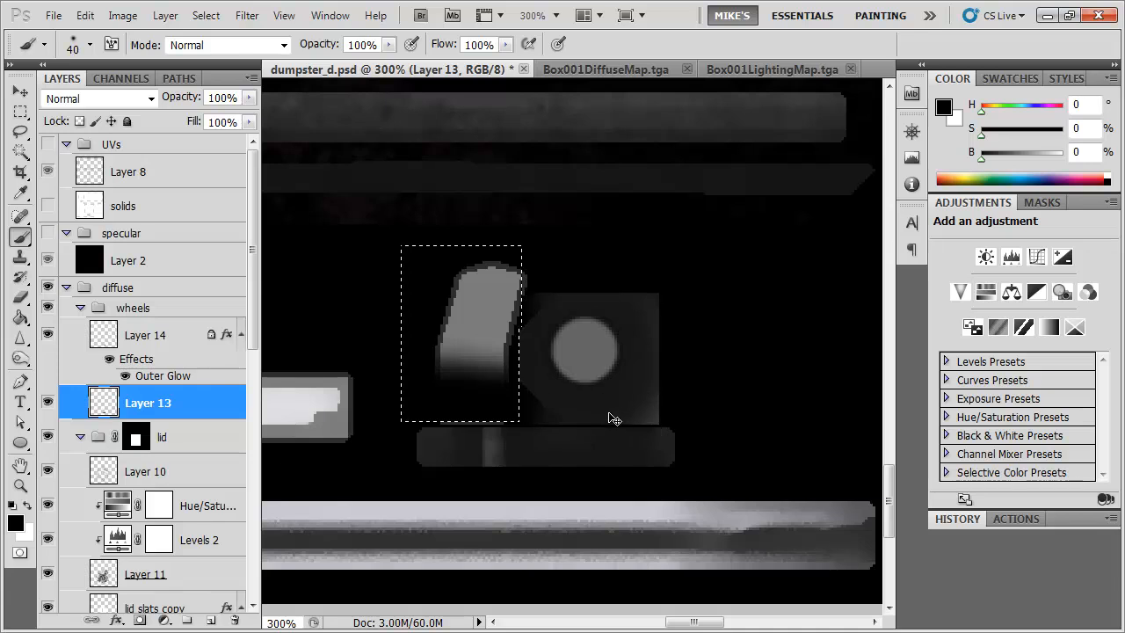
key("ctrl+z")
key("2")
left_click_drag(340, 395, 870, 413)
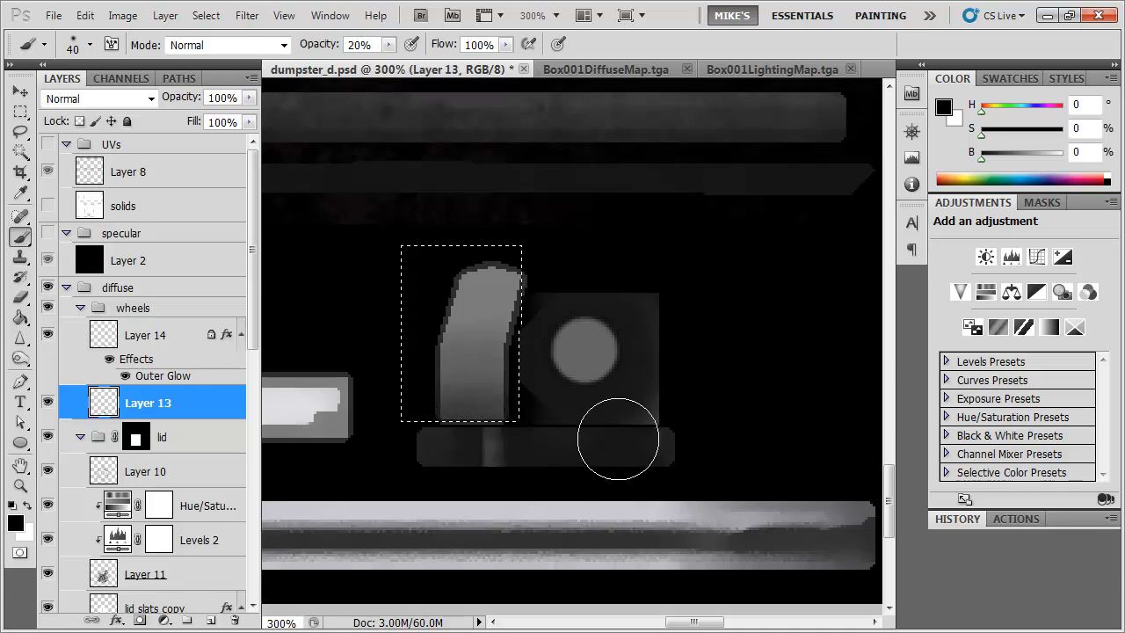
key("ctrl+s")
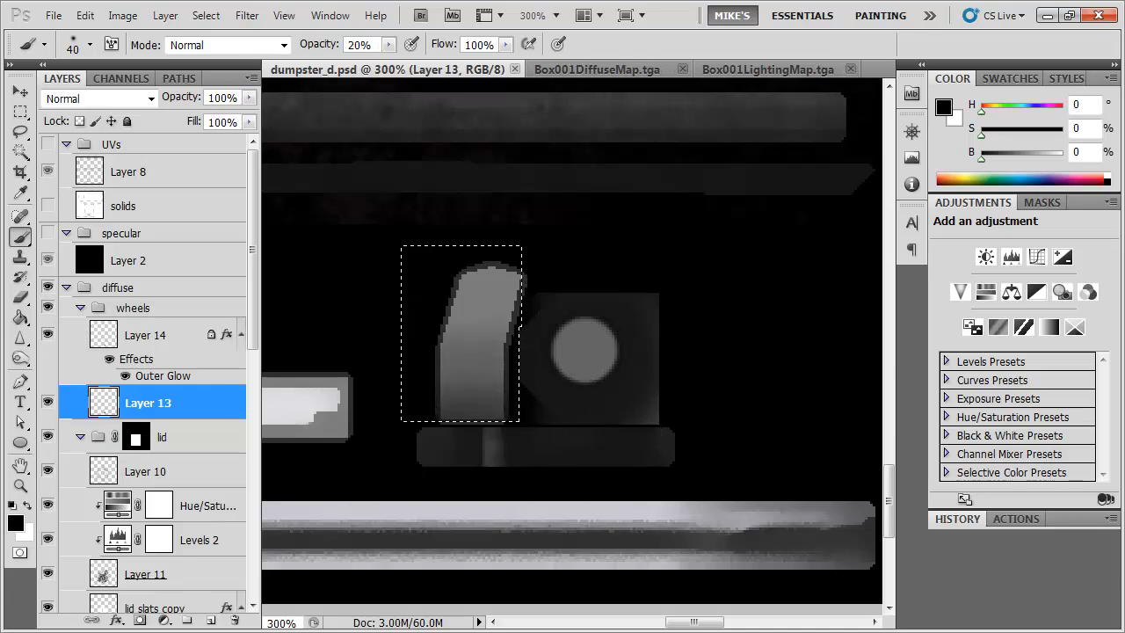
key("alt+Tab")
left_click_drag(438, 335, 377, 350)
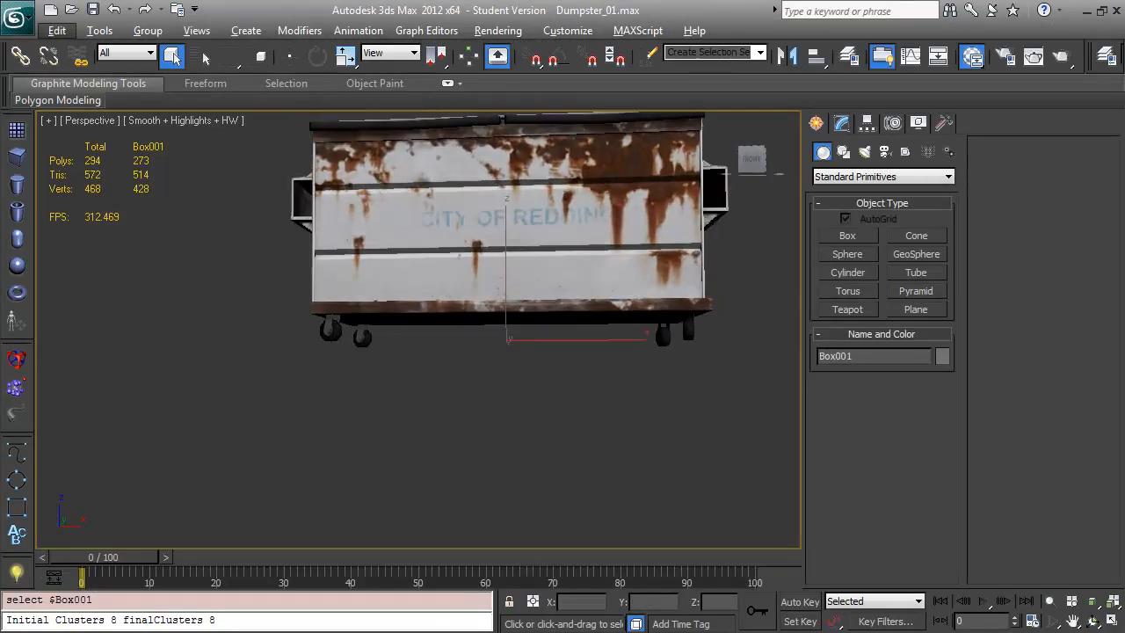
Darken the bracket's lower end with black at 40% opacity, save, and orbit around the wheels in 3ds Max
key("alt+Tab")
key("0")
left_click_drag(439, 441, 573, 458)
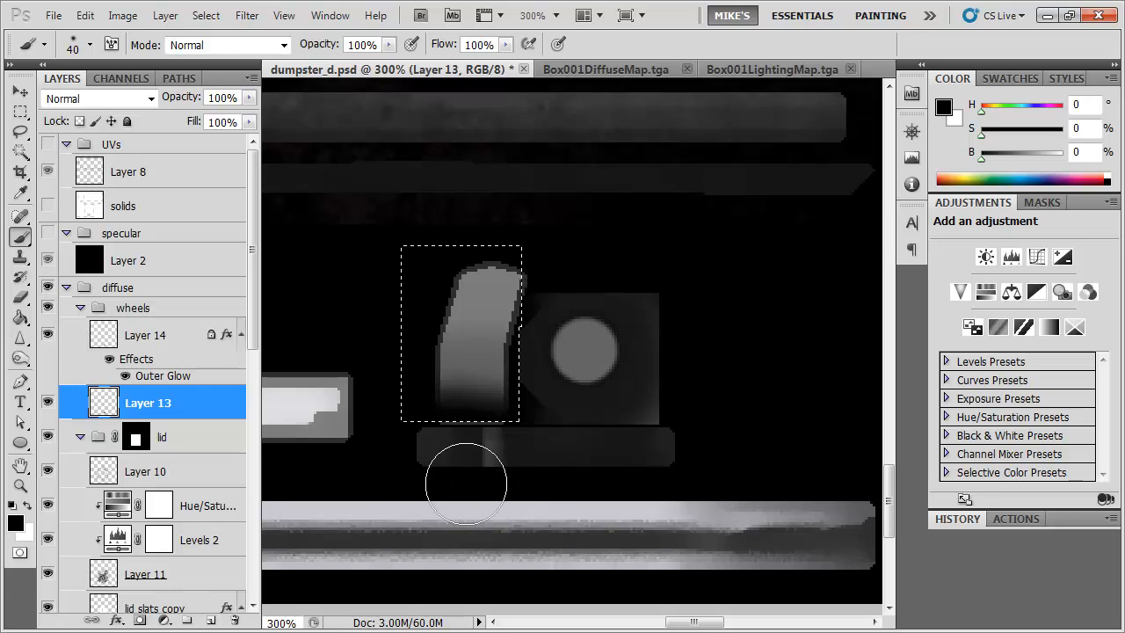
key("ctrl+z")
key("4")
left_click_drag(432, 460, 492, 467)
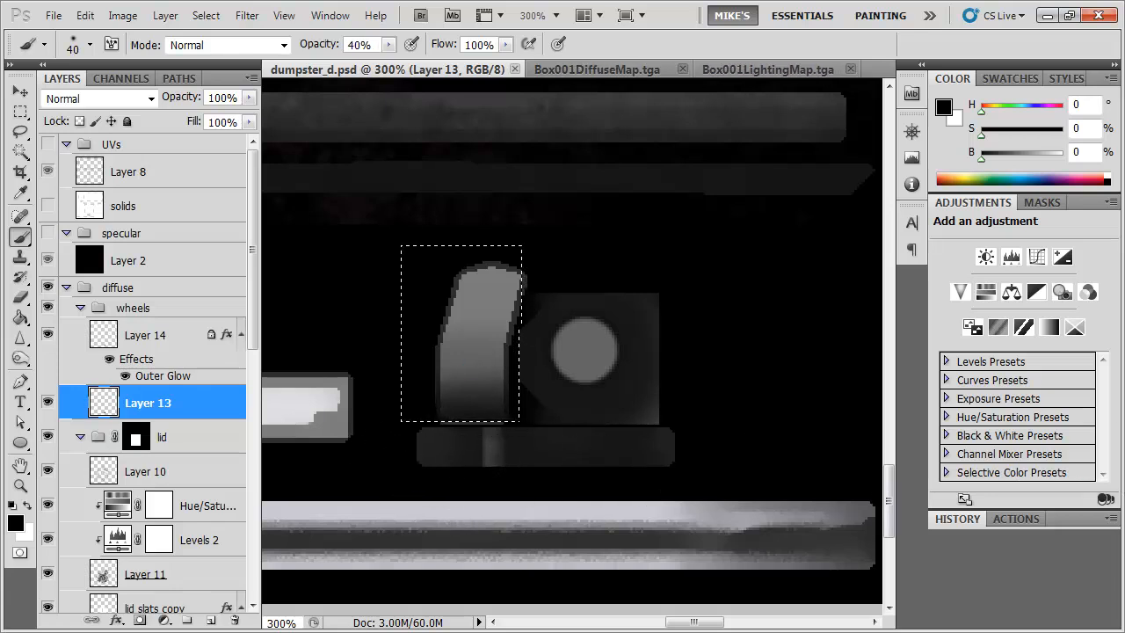
key("alt+Tab")
left_click_drag(410, 429, 447, 369)
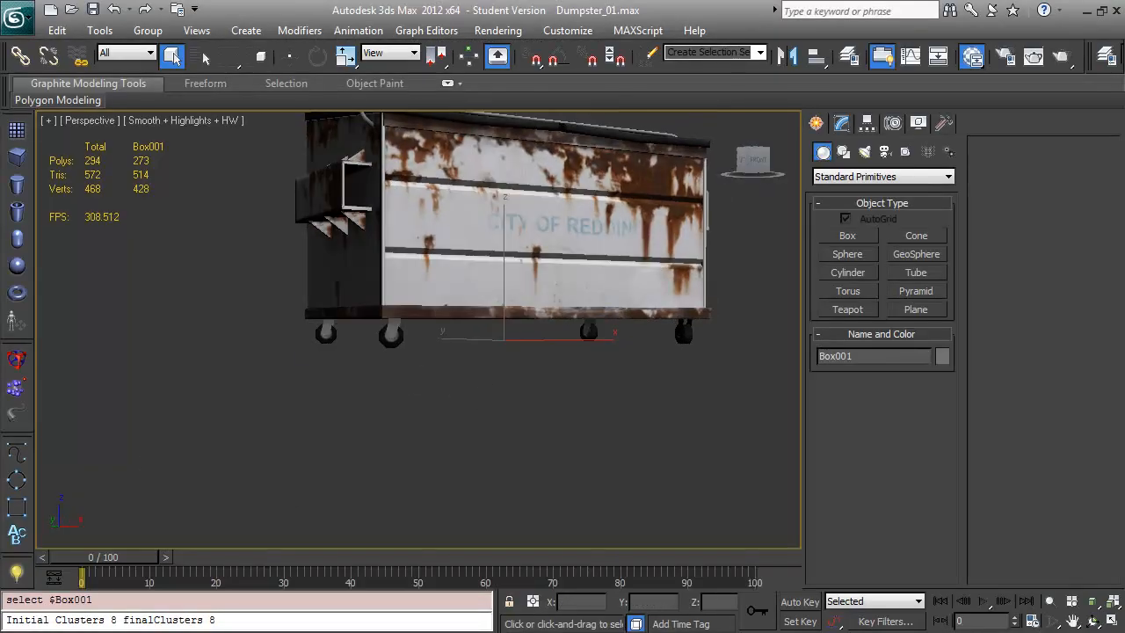
key("alt+Tab")
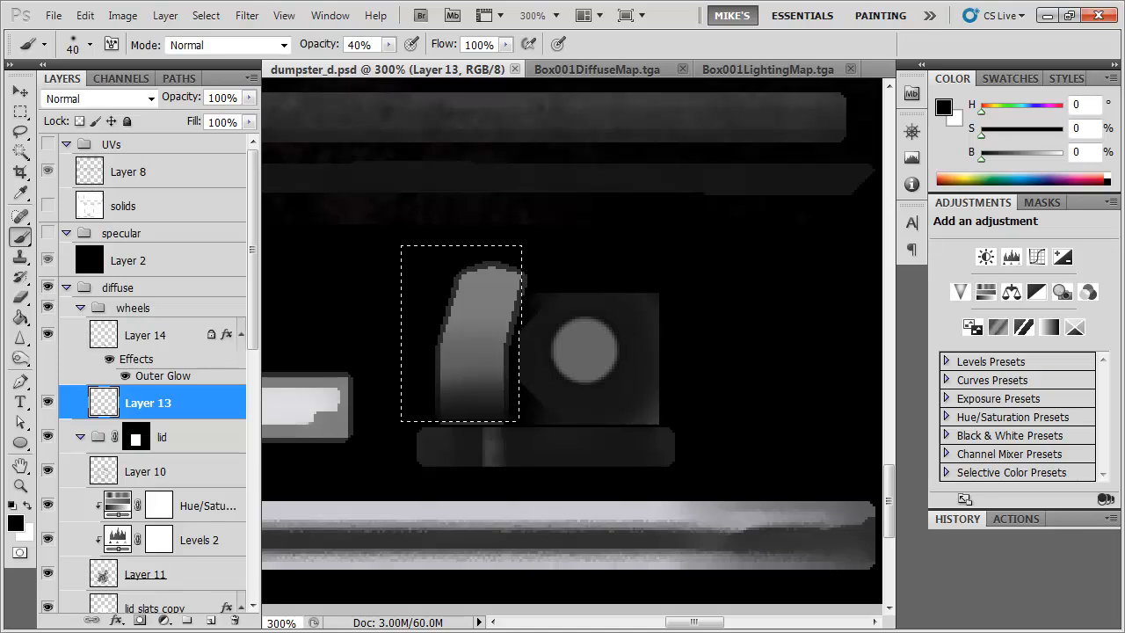
key("alt+Tab")
left_click_drag(388, 387, 395, 383)
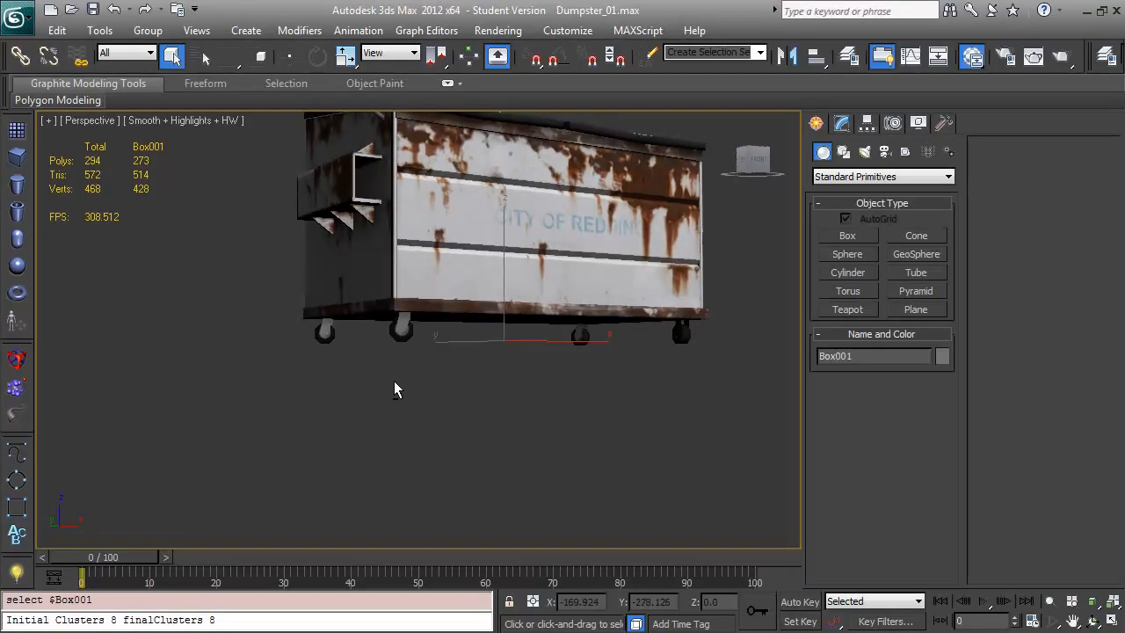
Extend the bracket's dark gradient upward with black strokes at 40% opacity, save, and inspect the whole dumpster in 3ds Max
key("alt+Tab")
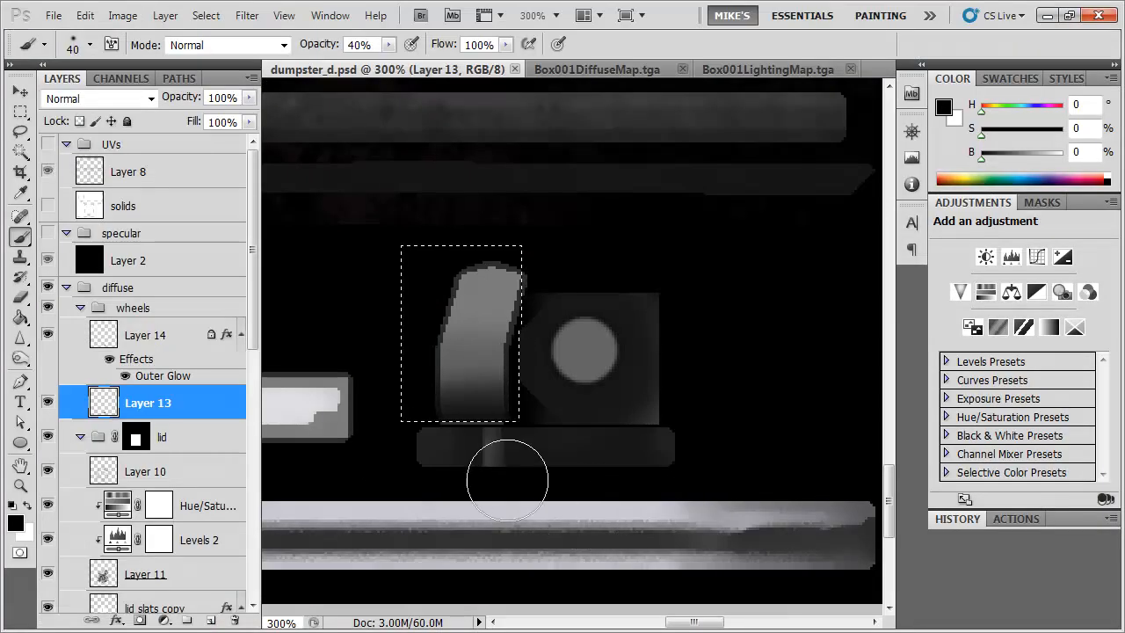
left_click_drag(402, 424, 683, 431)
key("ctrl+z")
key("ctrl+z")
left_click_drag(410, 401, 678, 420)
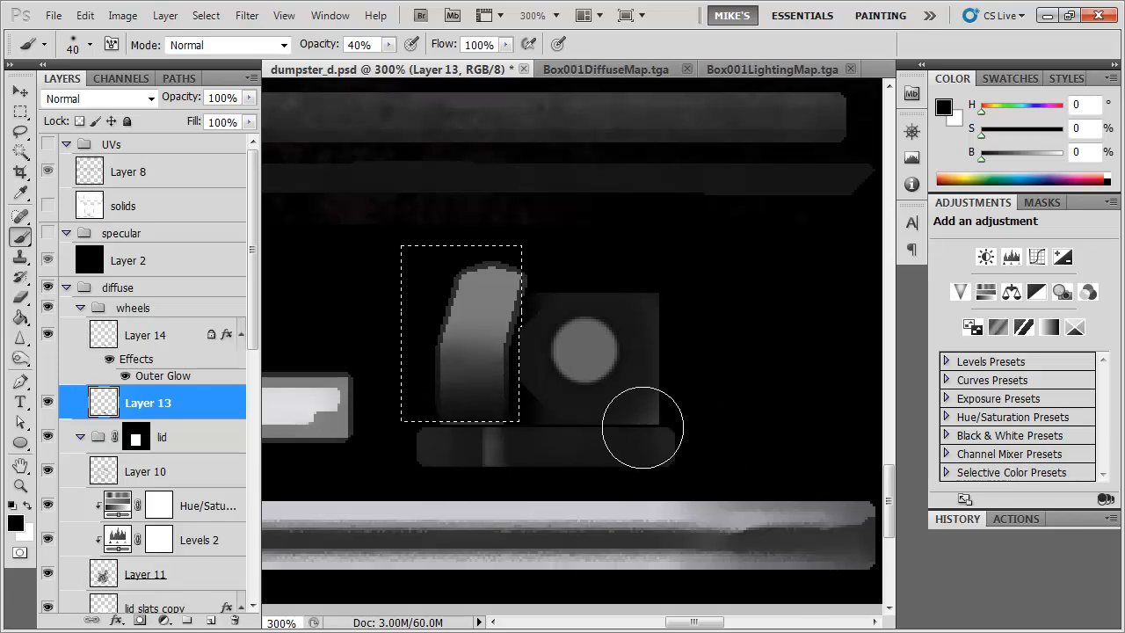
left_click_drag(423, 423, 595, 438)
key("ctrl+s")
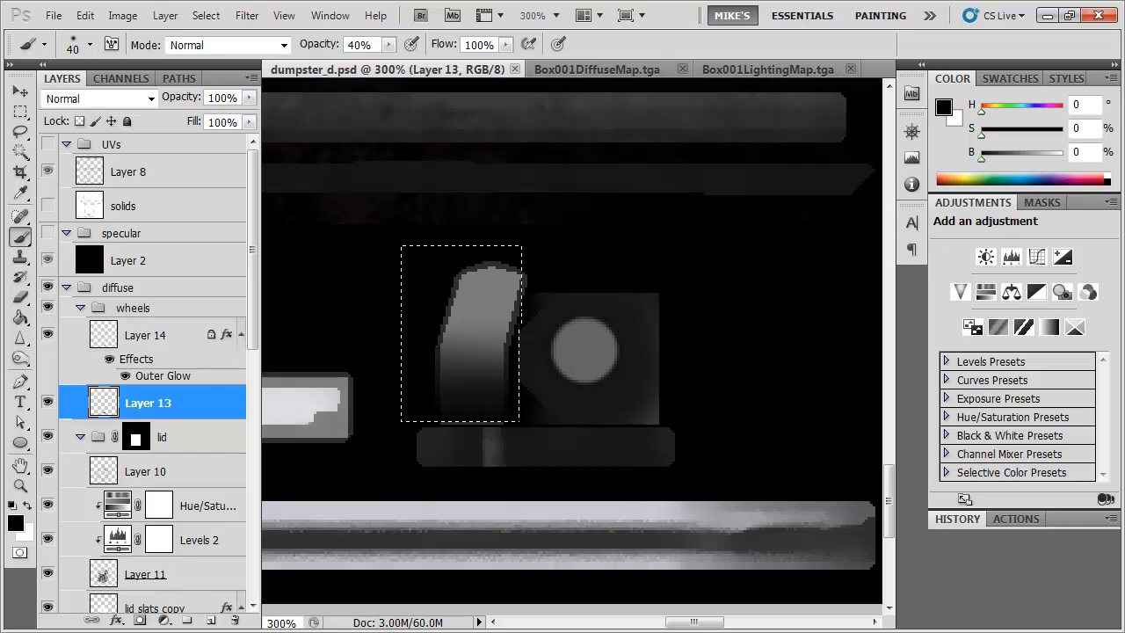
key("alt+Tab")
left_click_drag(429, 420, 343, 399)
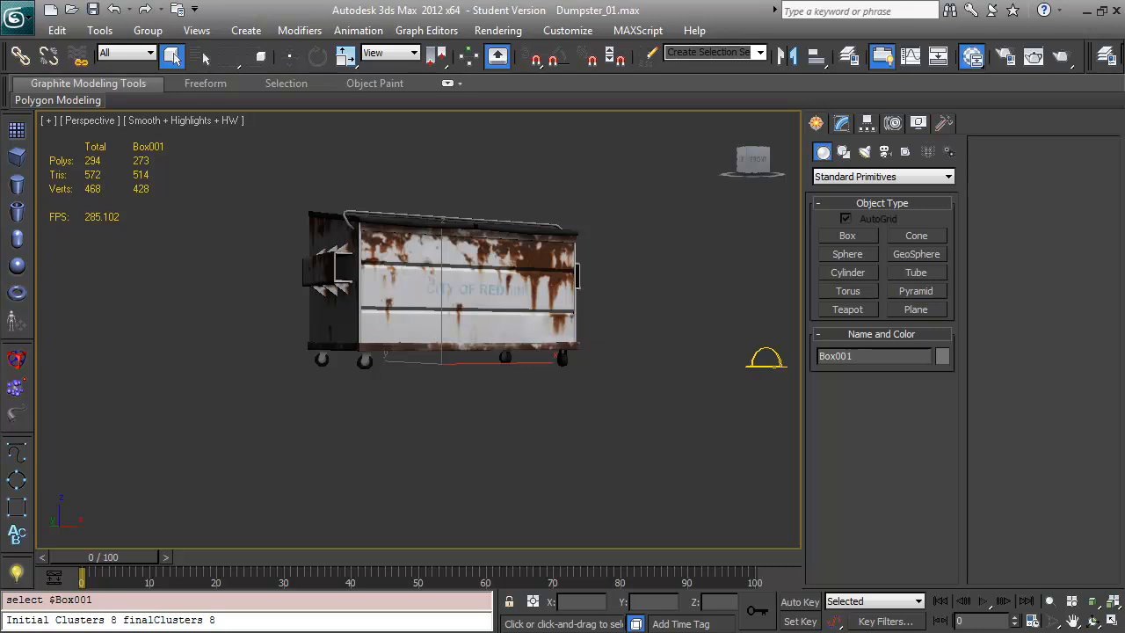
left_click_drag(225, 367, 404, 309)
scroll(404, 310, "down", 5)
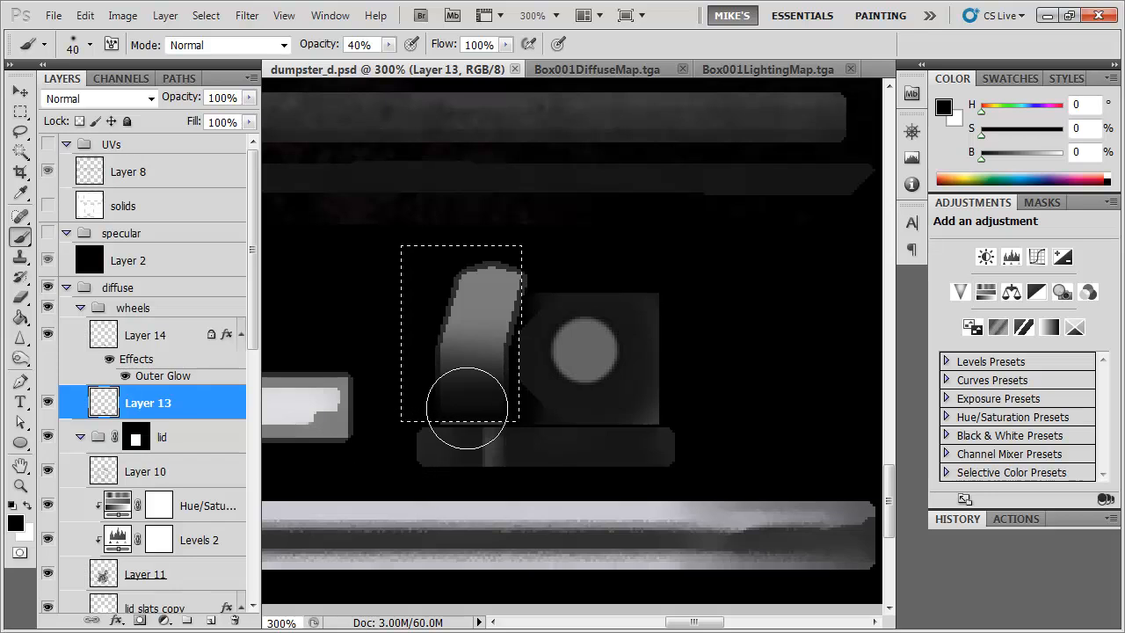
key("ctrl+minus")
key("ctrl+minus")
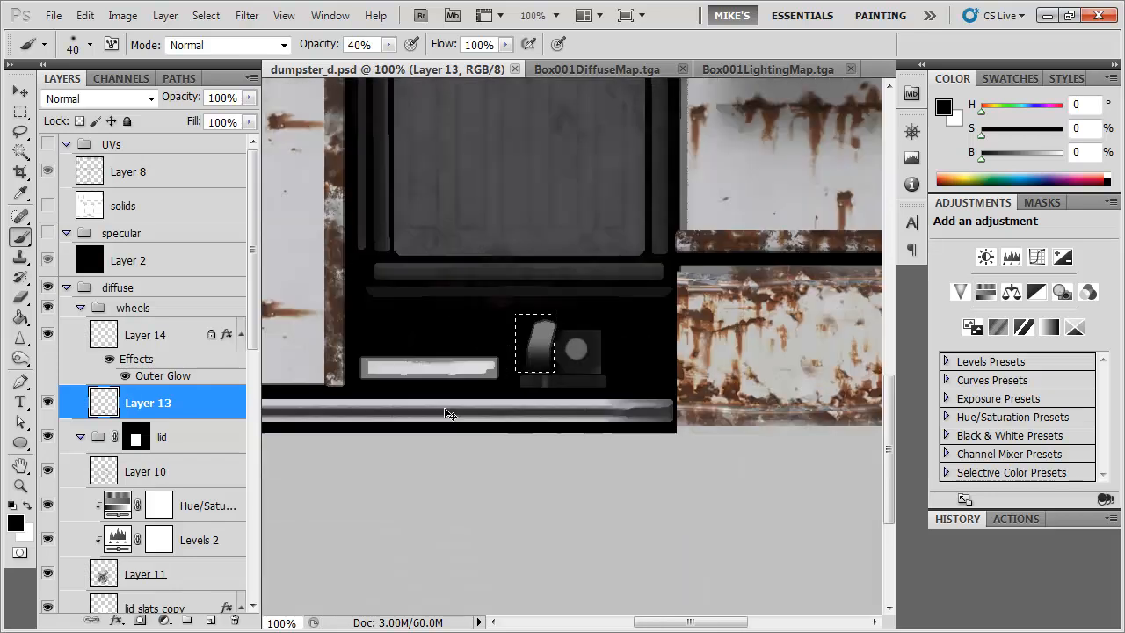
key("ctrl+minus")
key("ctrl+minus")
key("ctrl+plus")
left_click_drag(460, 464, 486, 277)
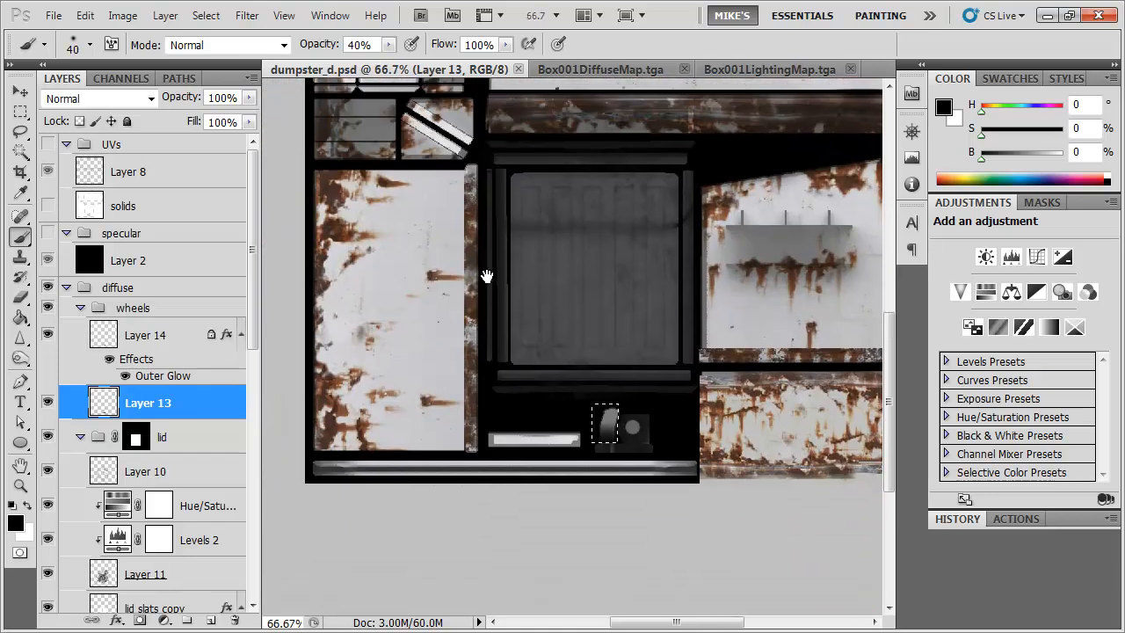
left_click(134, 314)
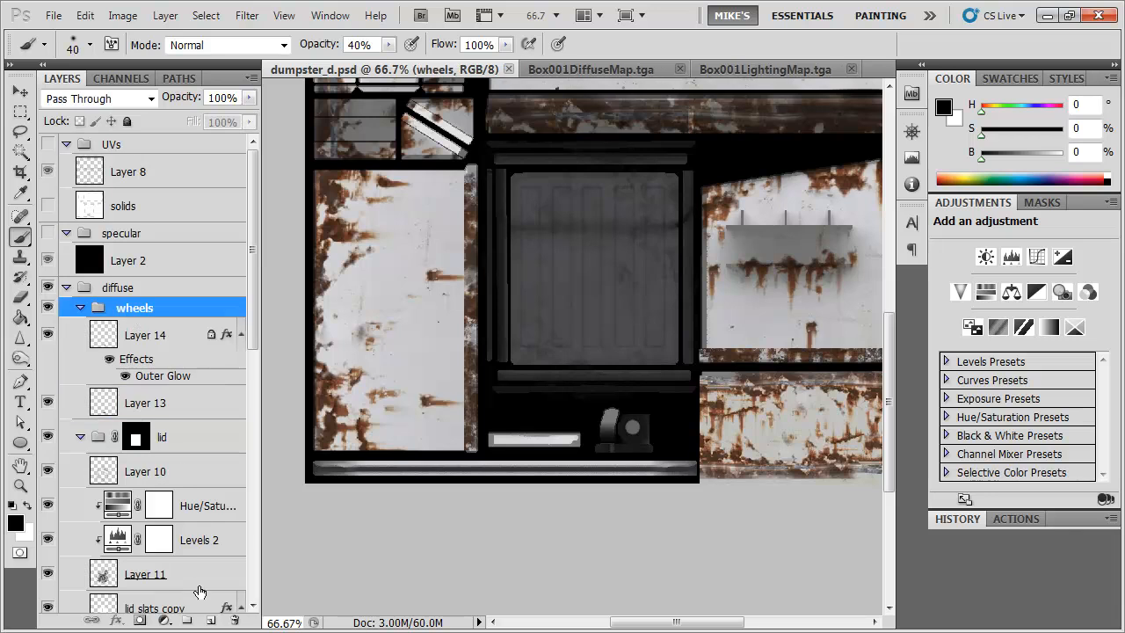
left_click(186, 620)
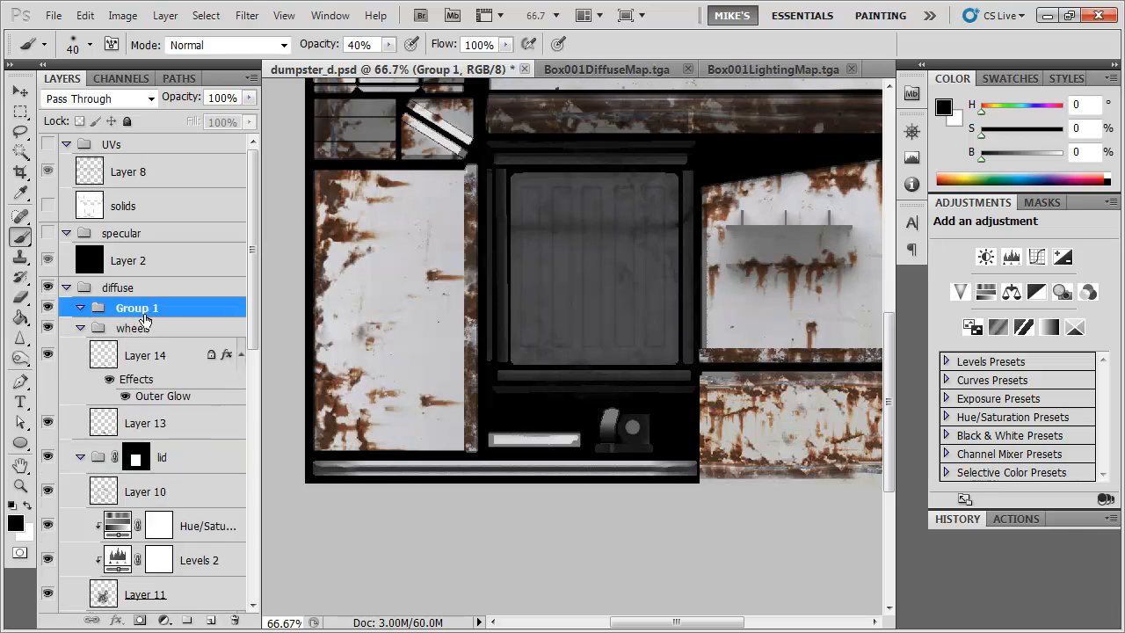
key("Delete")
Collapse the wheels, lid and text groups, and expand the base rust group with its side subgroup collapsed
scroll(249, 334, "down", 2)
left_click(81, 252)
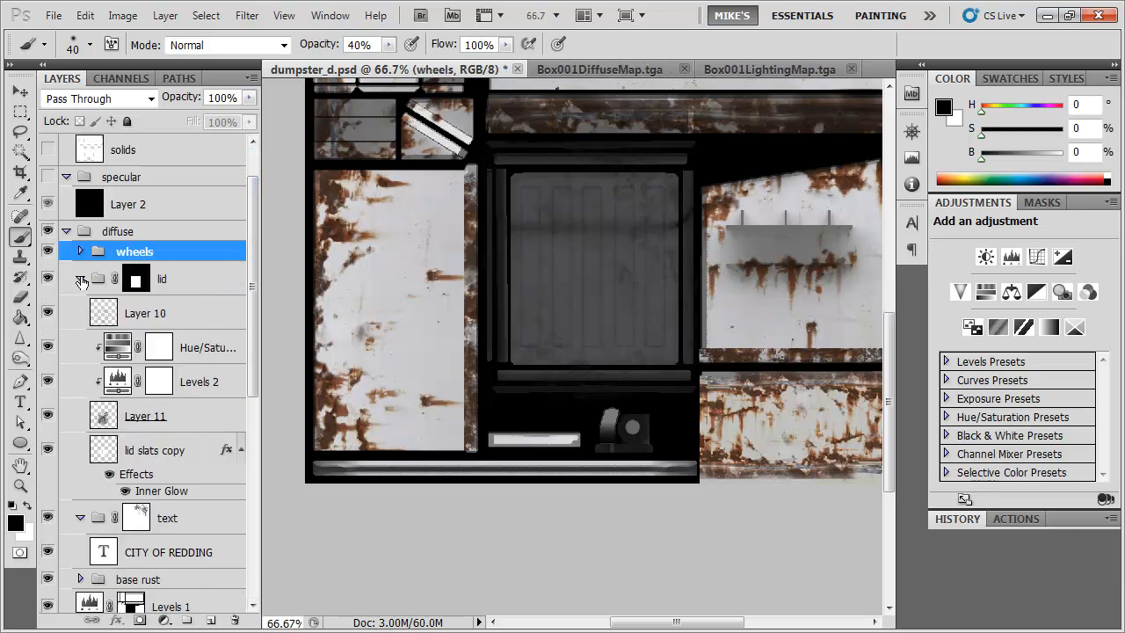
left_click(80, 279)
left_click(80, 313)
left_click(154, 344)
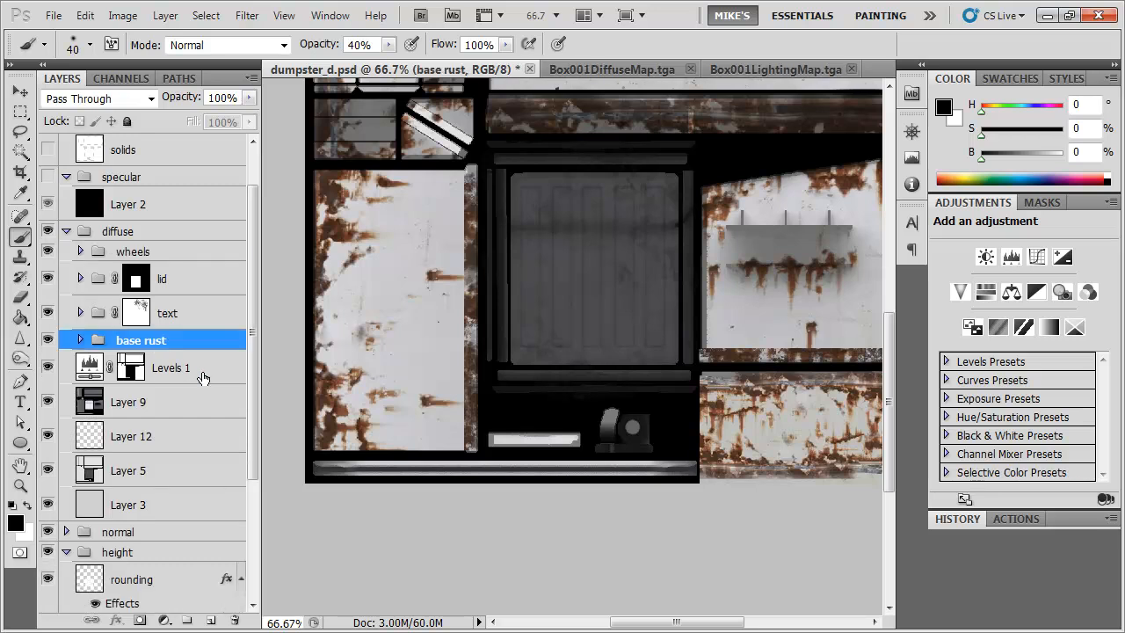
left_click(80, 340)
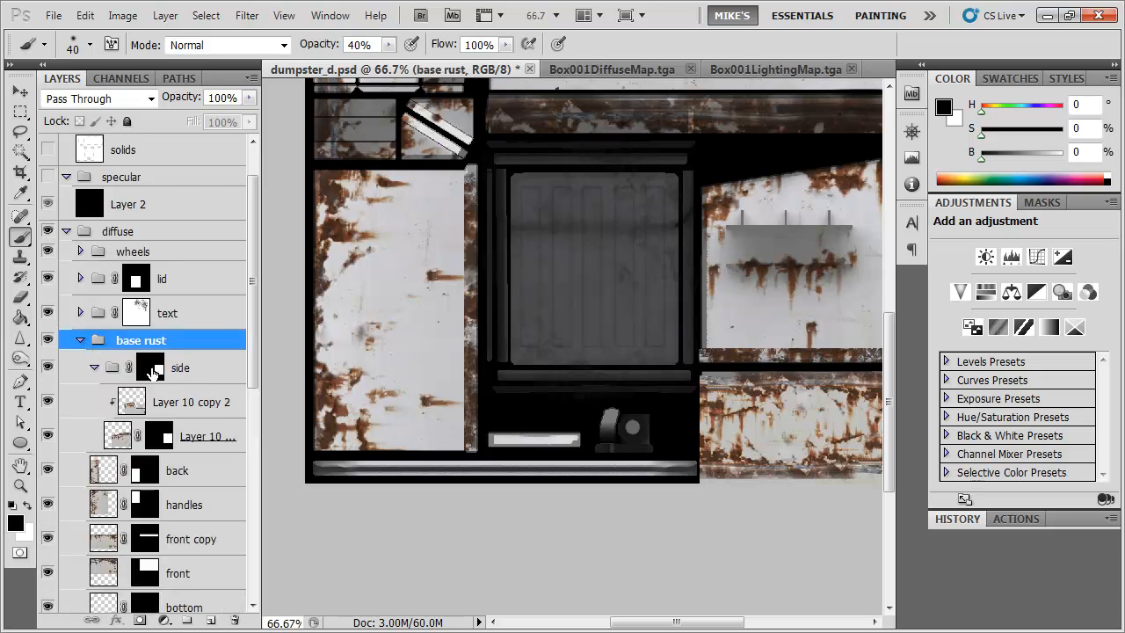
left_click(94, 374)
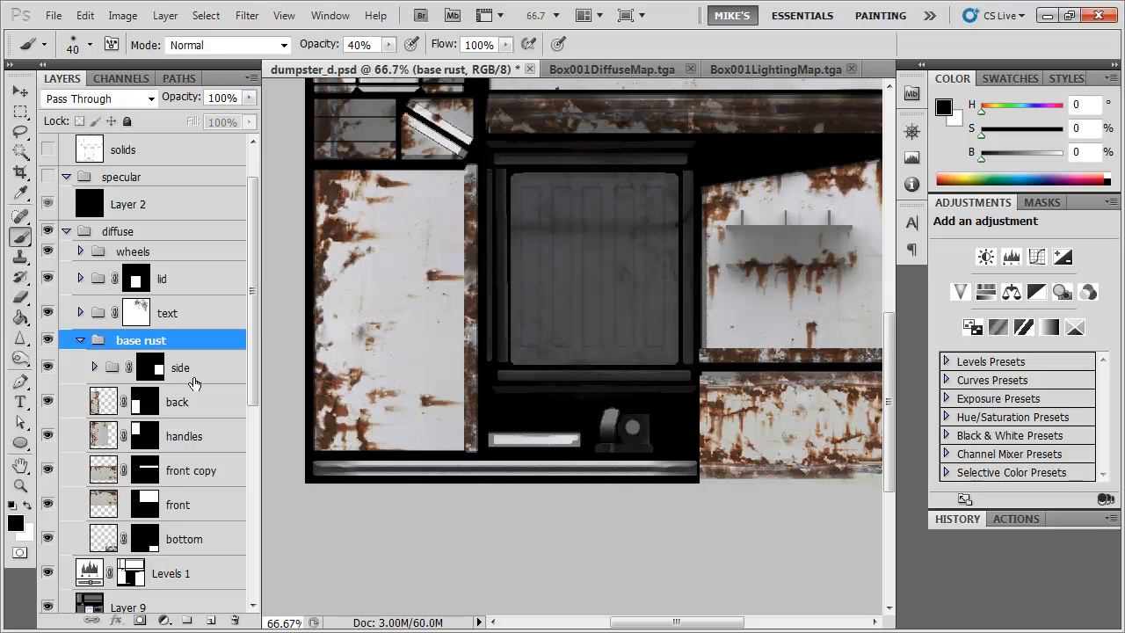
left_click(206, 378)
scroll(252, 384, "up", 1)
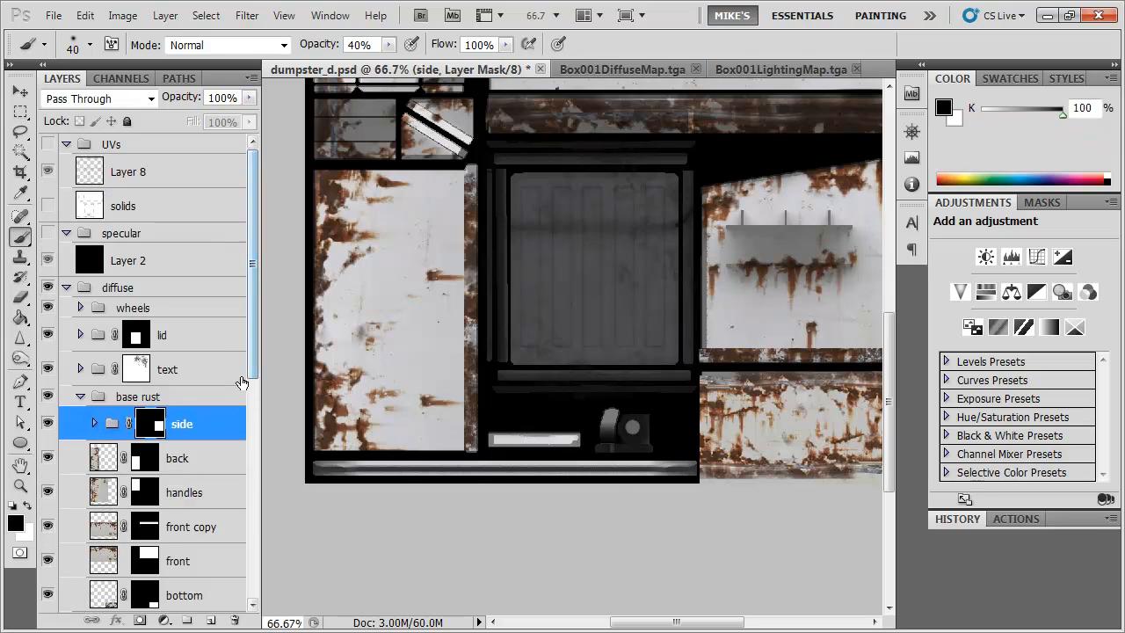
scroll(252, 384, "down", 2)
Duplicate the front rust layer and move the copy down over the long gray bar at the texture's lower edge
left_click(198, 446)
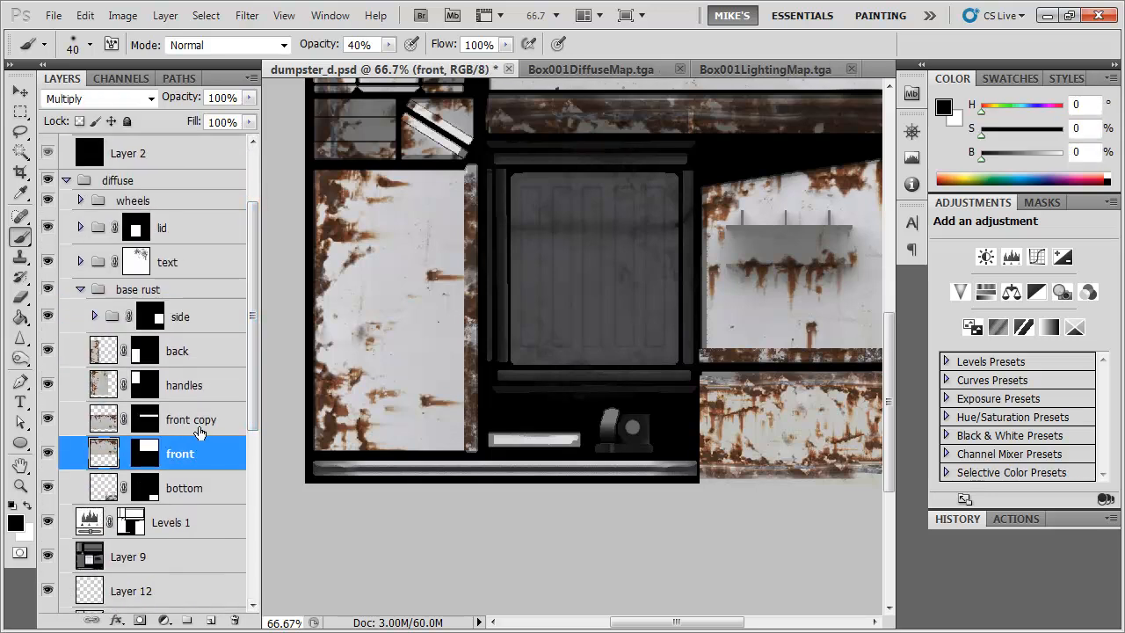
key("ctrl+j")
key("ctrl+t")
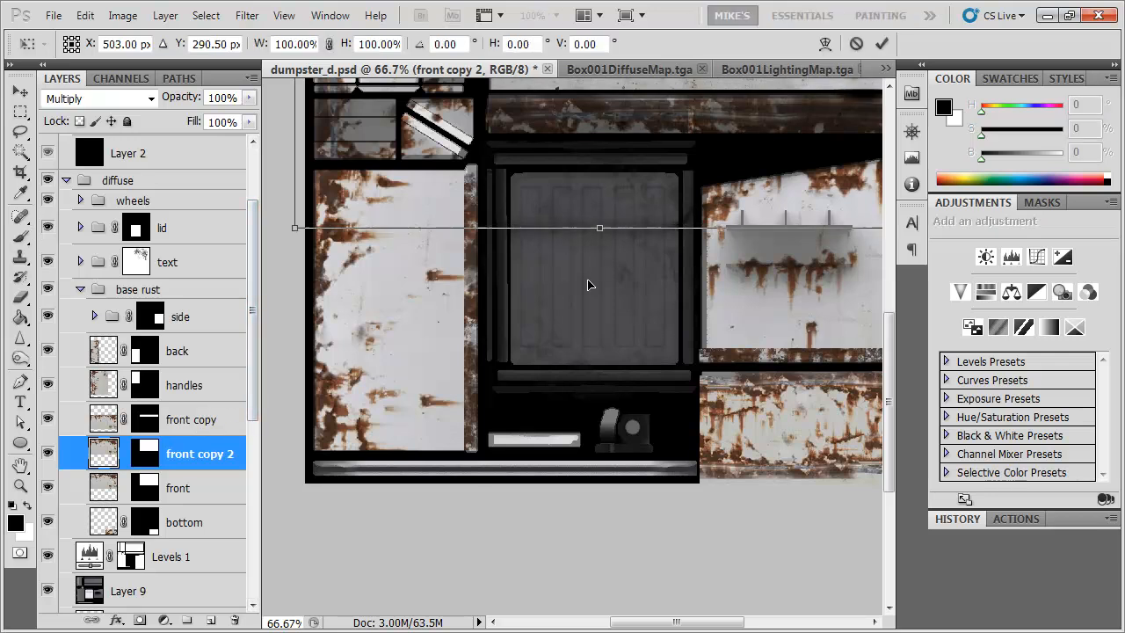
scroll(588, 281, "down", 1)
left_click_drag(509, 631, 532, 591)
left_click_drag(604, 478, 603, 578)
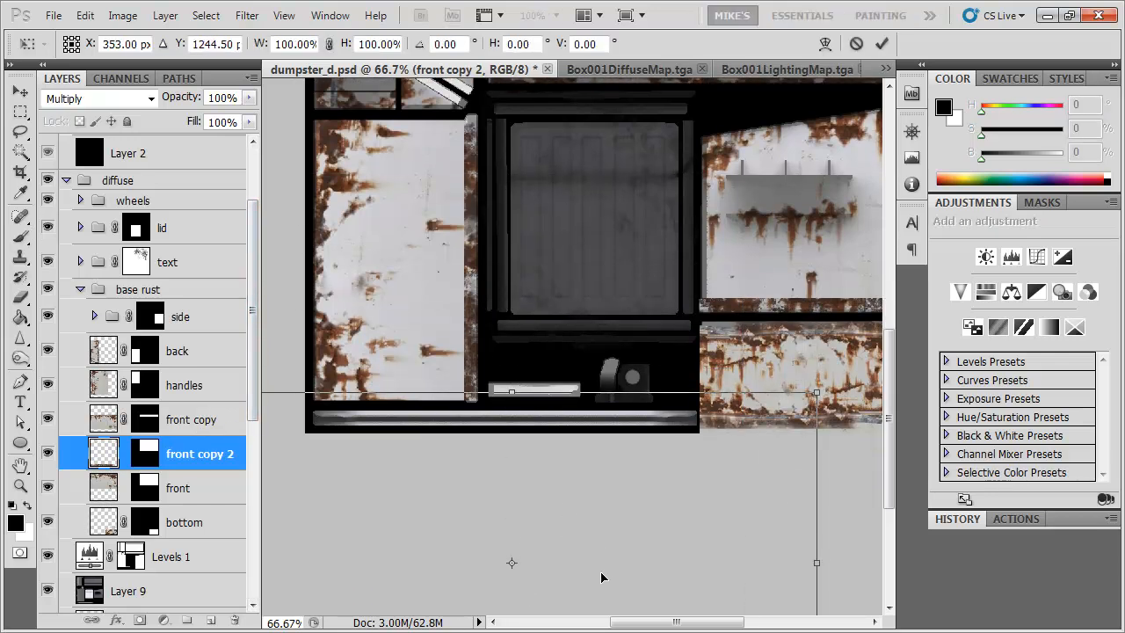
key("Return")
Replace the copied rust layer's mask with a new one made from a marquee selection around the long gray bar
key("b")
left_click(152, 456)
right_click(153, 456)
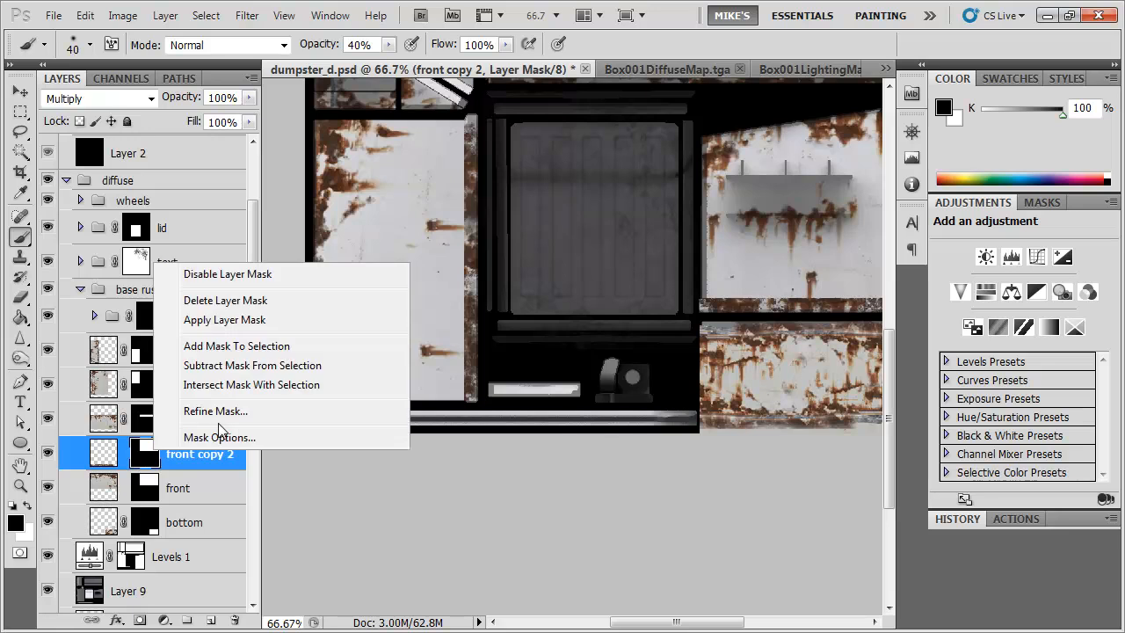
left_click(251, 296)
left_click(21, 112)
left_click_drag(297, 438, 697, 406)
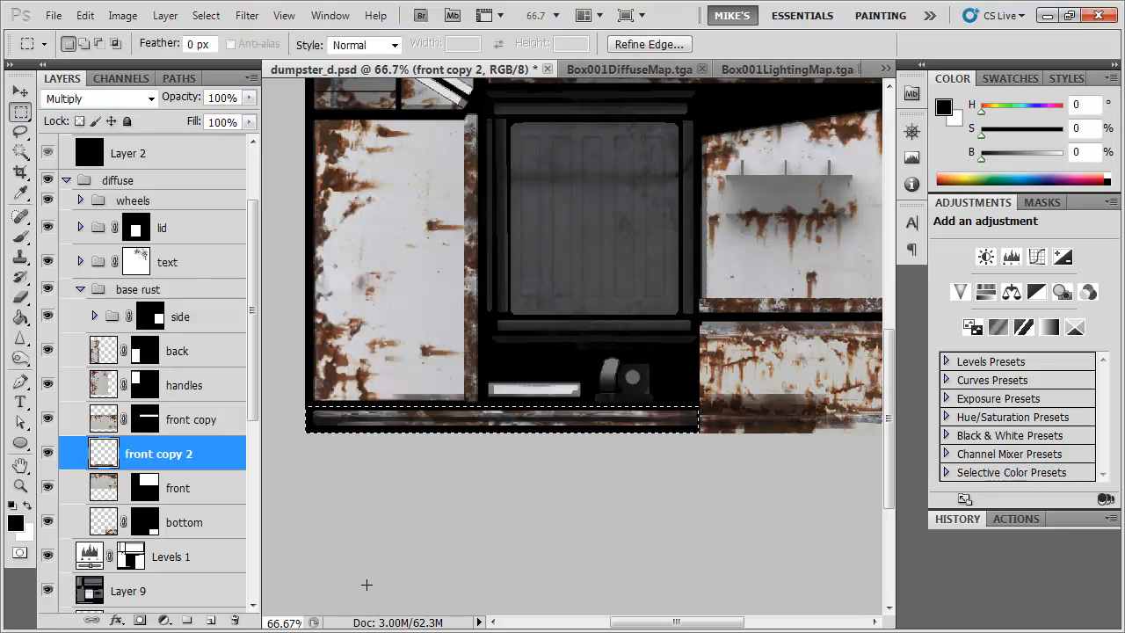
left_click(140, 620)
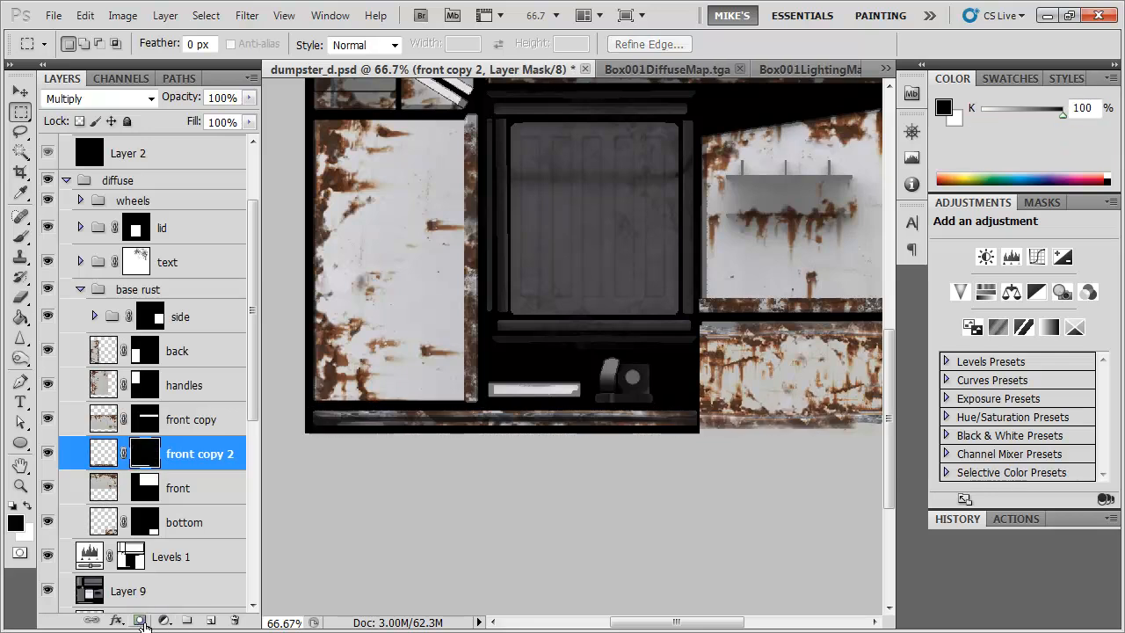
Rename the front copy 2 layer as handle
double_click(195, 453)
type("handle")
key("Return")
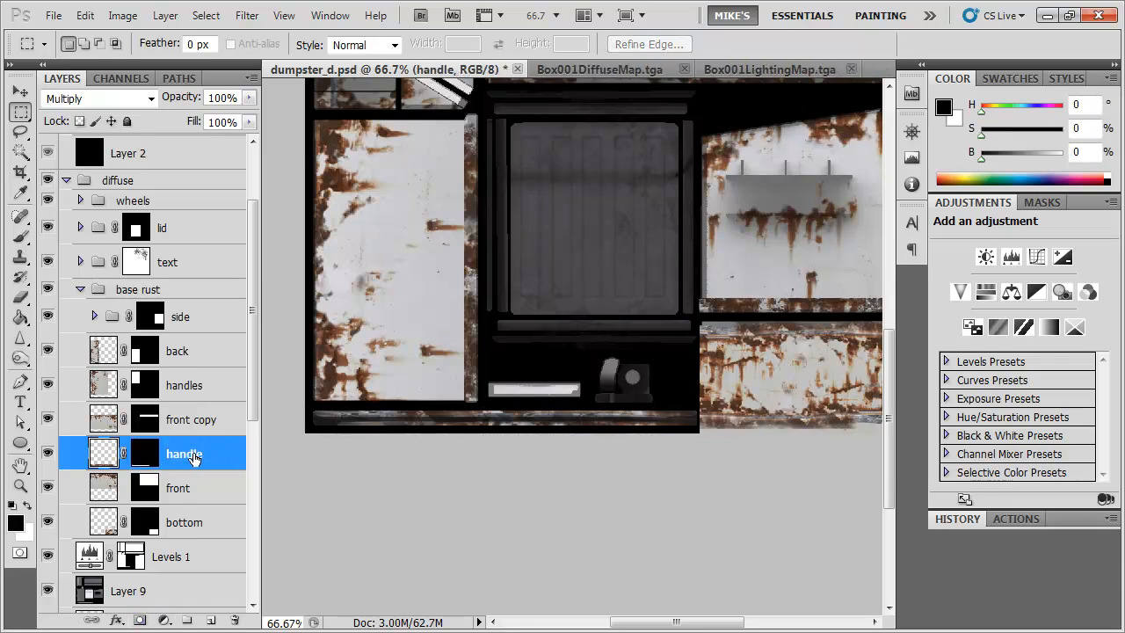
Rename the bar's rust layer as hinge
double_click(194, 456)
type("h")
key("Return")
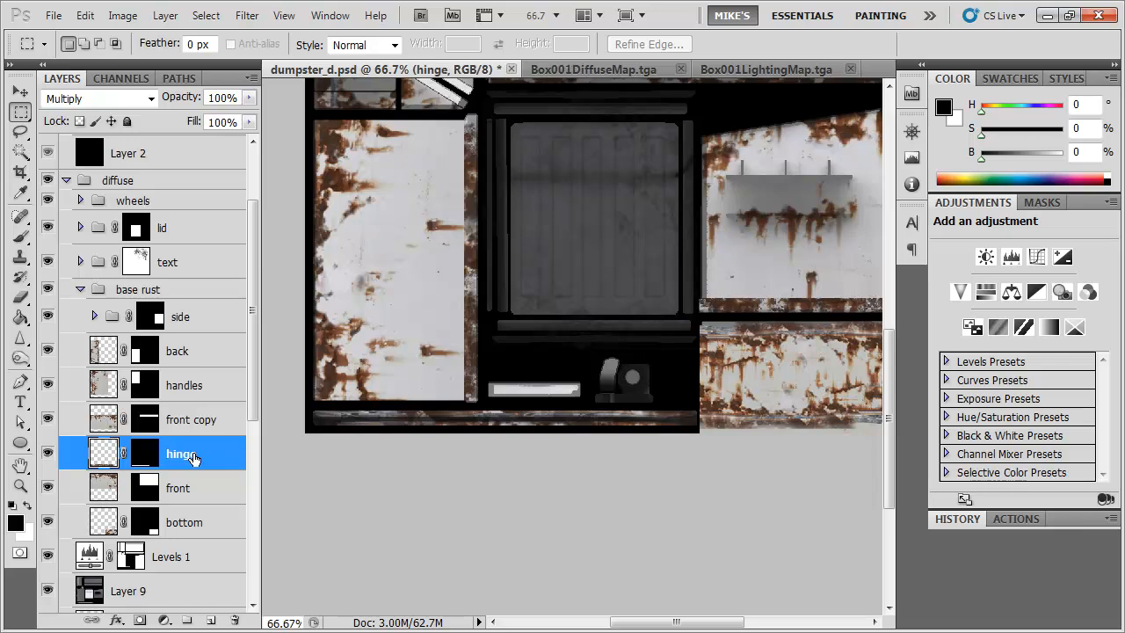
Save the texture and orbit around the whole dumpster in 3ds Max to check the rust on the lid's bar
key("ctrl+s")
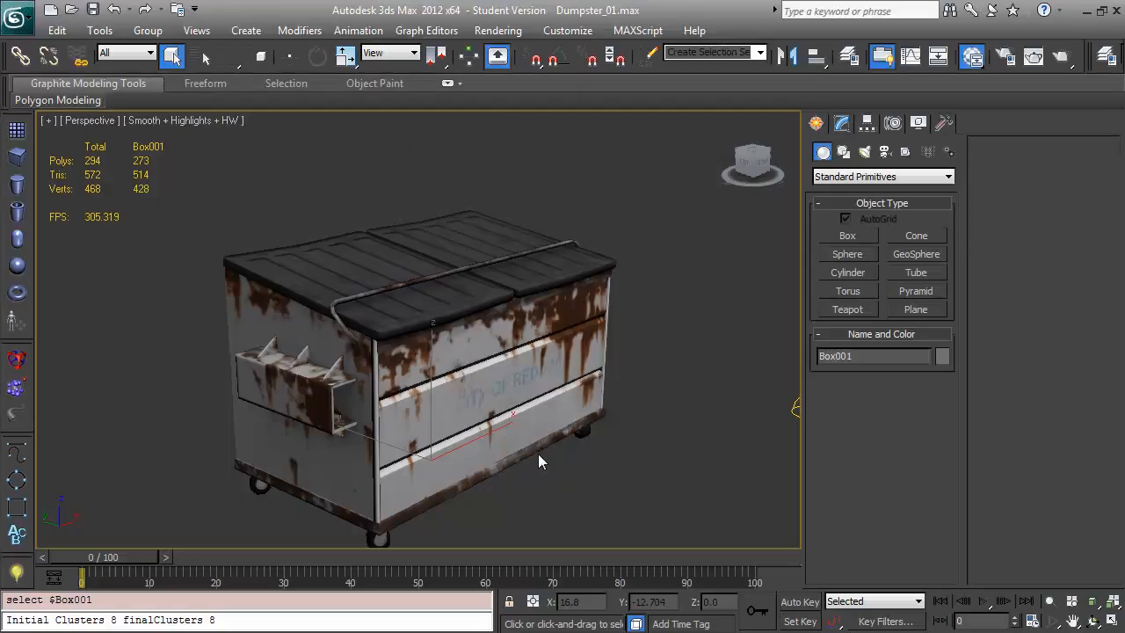
left_click_drag(537, 453, 480, 419)
scroll(405, 376, "down", 3)
scroll(266, 374, "down", 3)
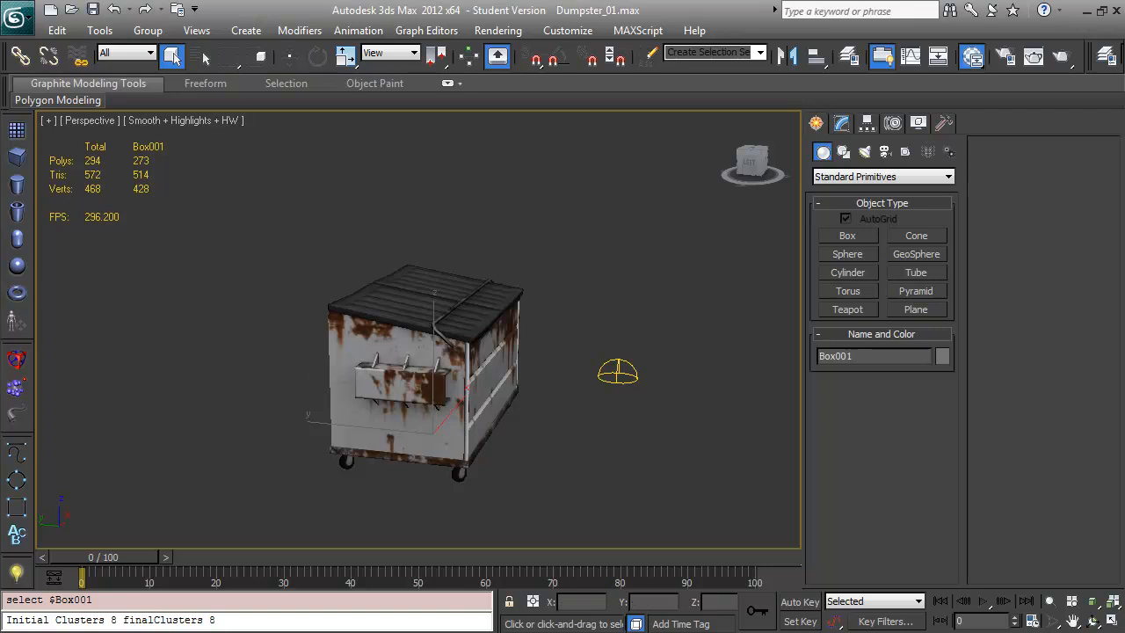
Switch to Photoshop and collapse the base rust group inside the diffuse group
key("alt+Tab")
left_click_drag(252, 319, 324, 273)
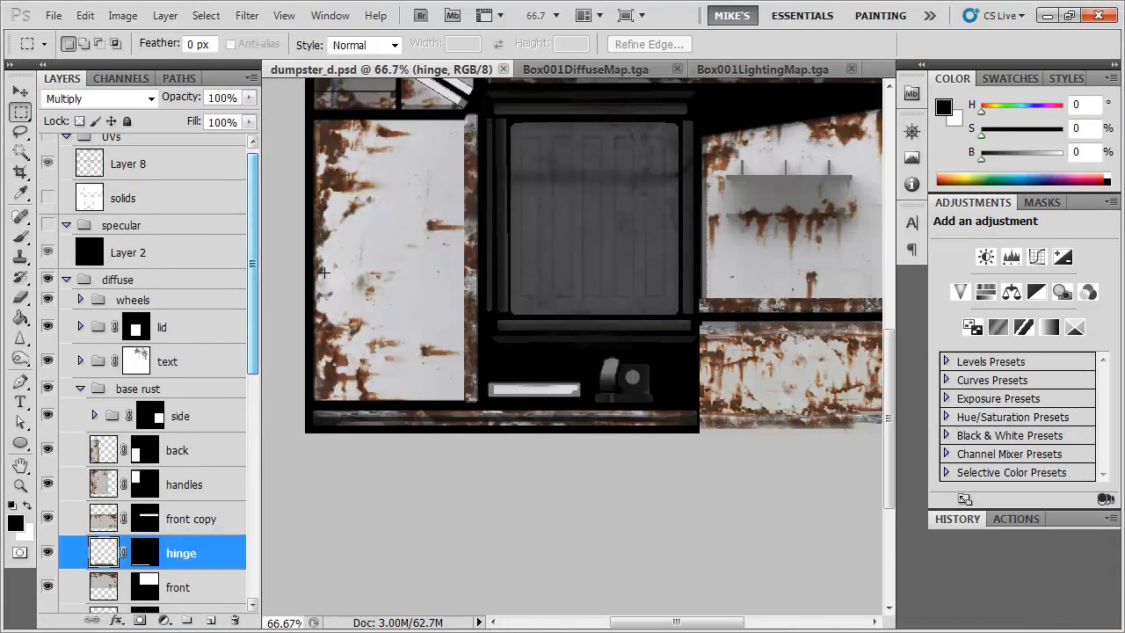
key("ctrl+minus")
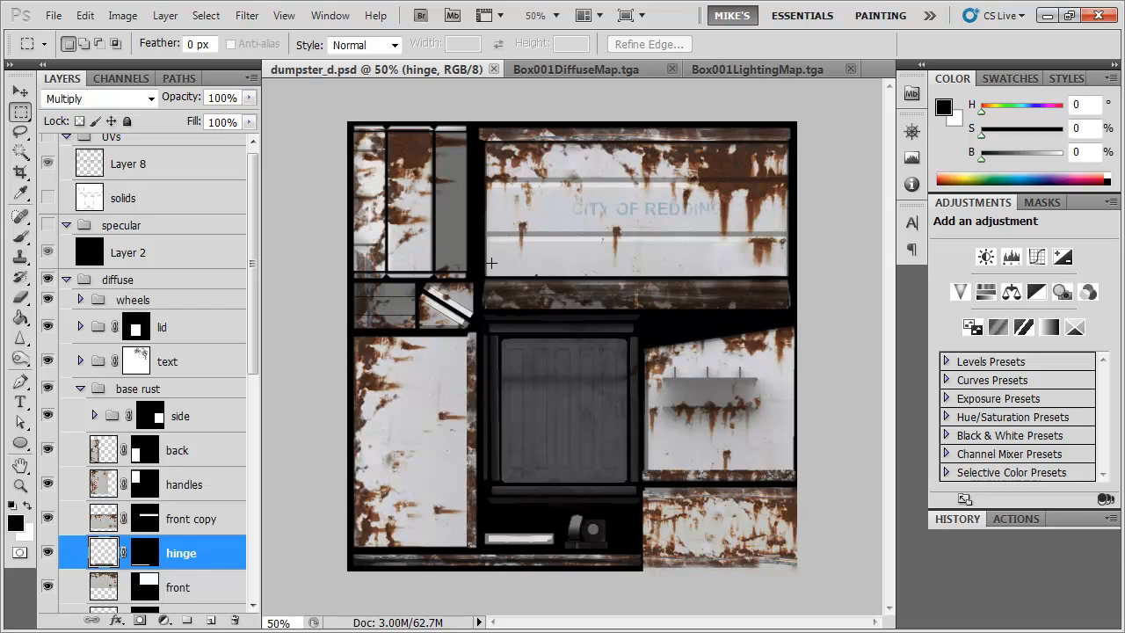
left_click(161, 281)
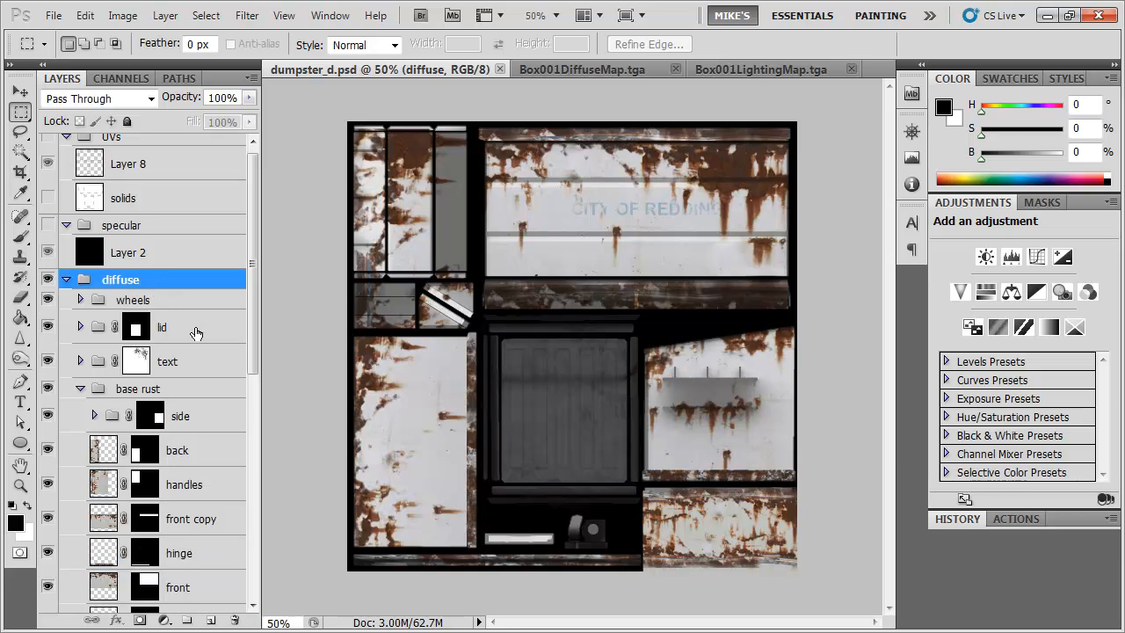
left_click(167, 388)
left_click(81, 388)
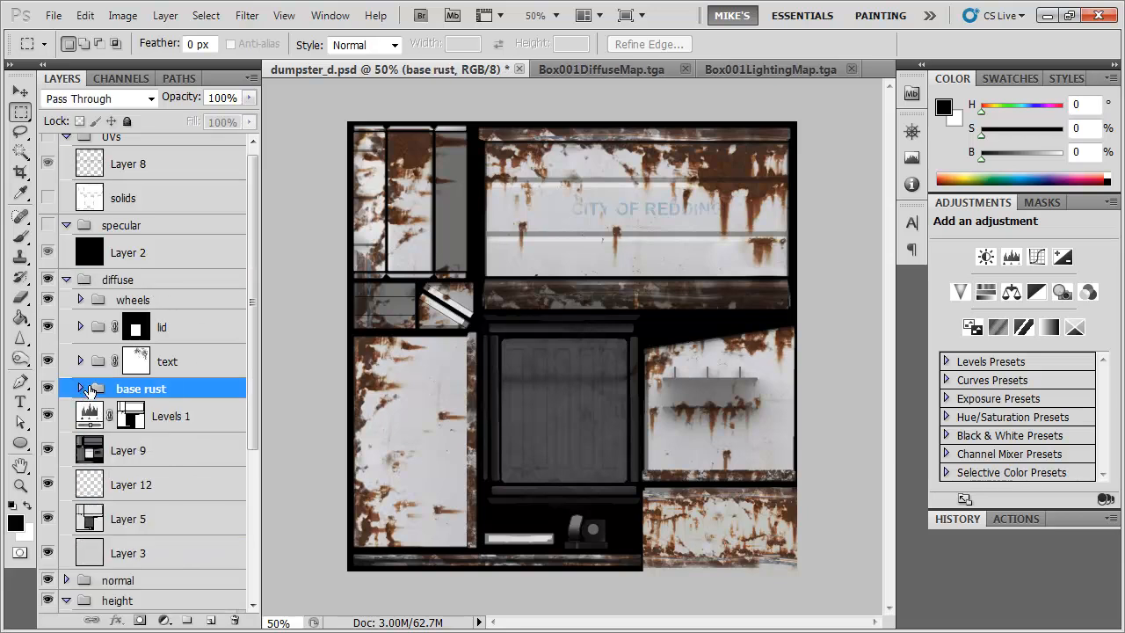
Duplicate the diffuse group within dumpster_d.psd under the name specular
left_click(143, 279)
right_click(143, 279)
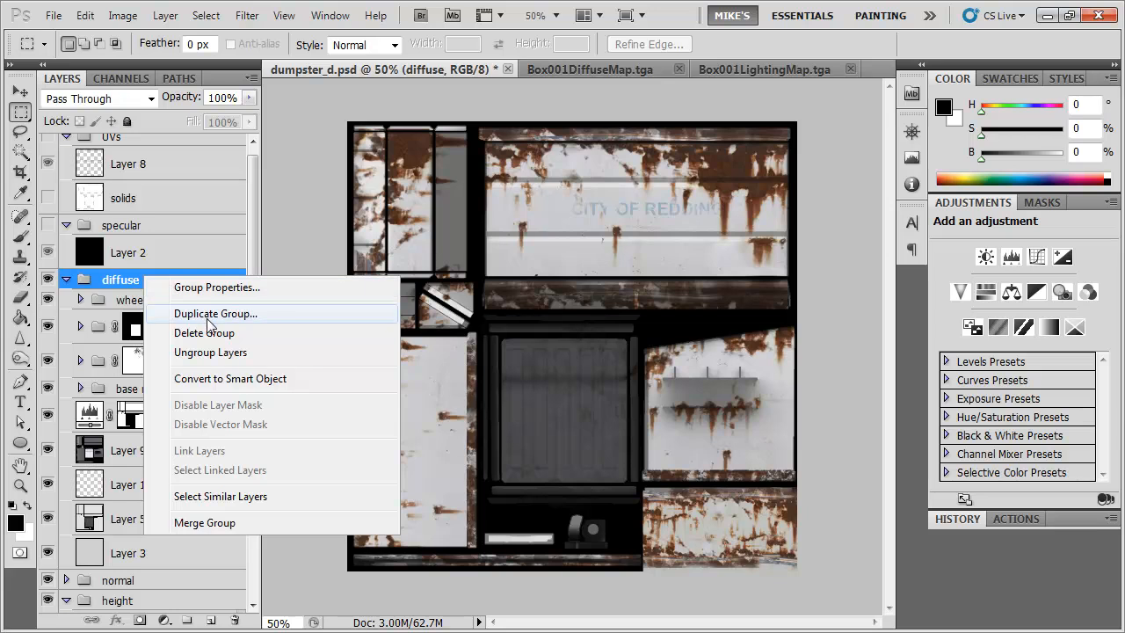
left_click(180, 311)
type("spe")
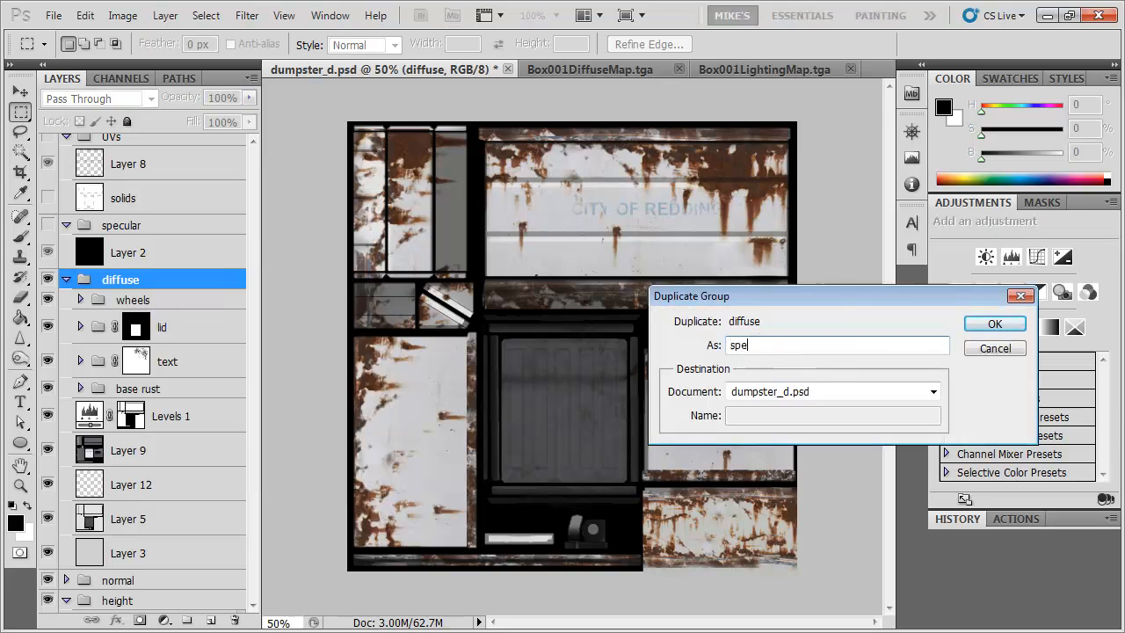
key("Return")
Delete the old specular group that holds Layer 2, including its contents
left_click(215, 226)
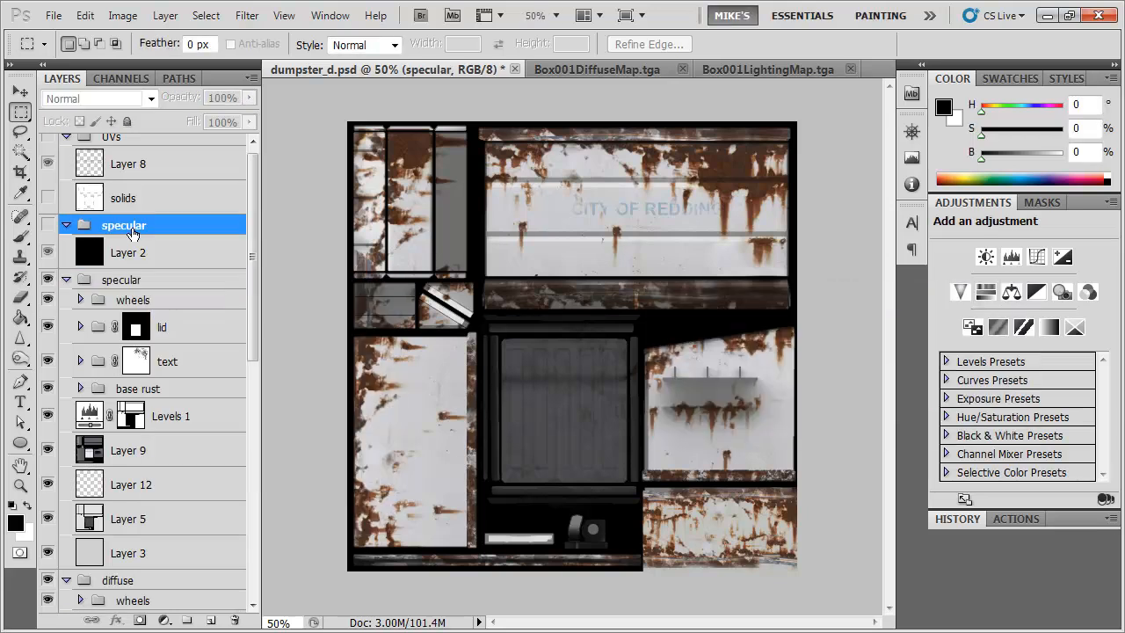
right_click(138, 227)
left_click(218, 286)
key("Return")
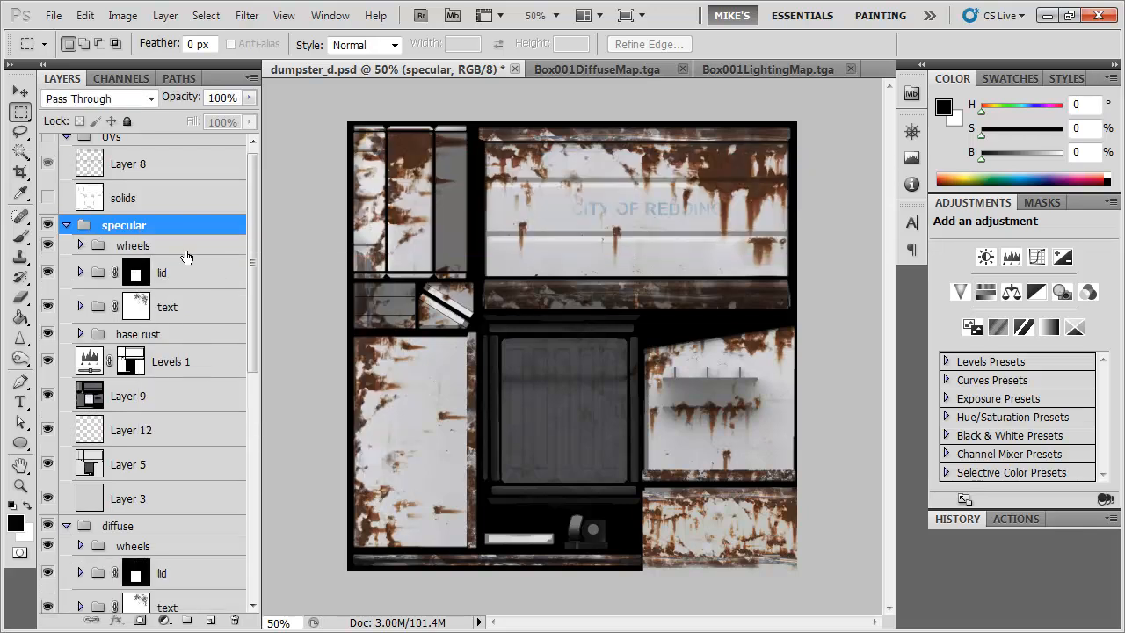
double_click(132, 227)
left_click(188, 253)
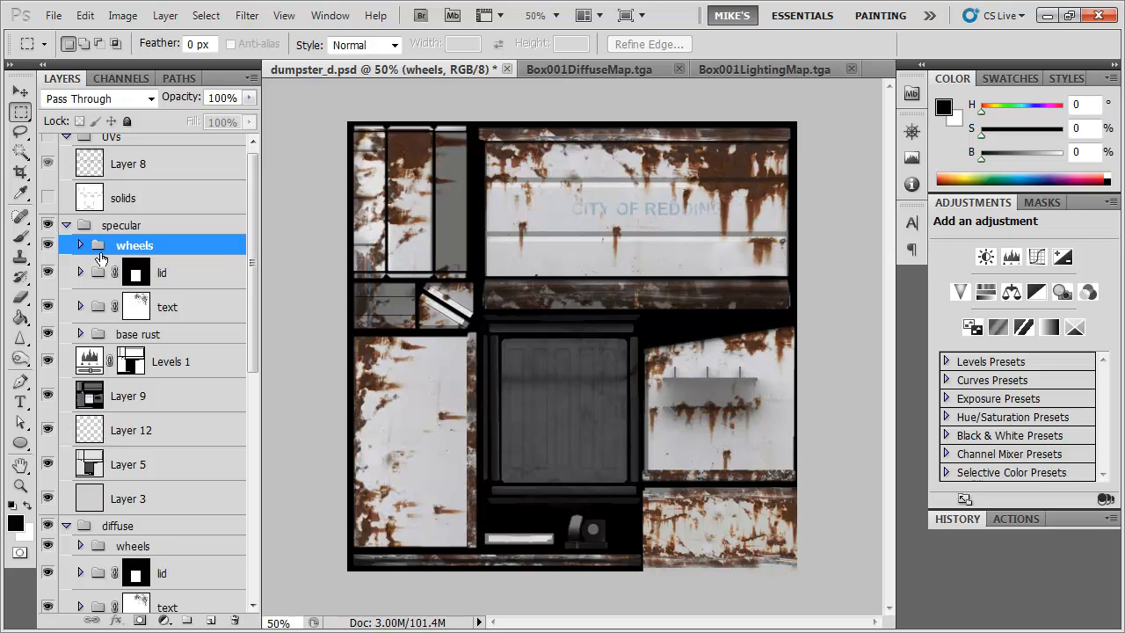
Merge the base rust group inside the specular group into one layer and set its blend mode to Multiply
left_click(169, 274)
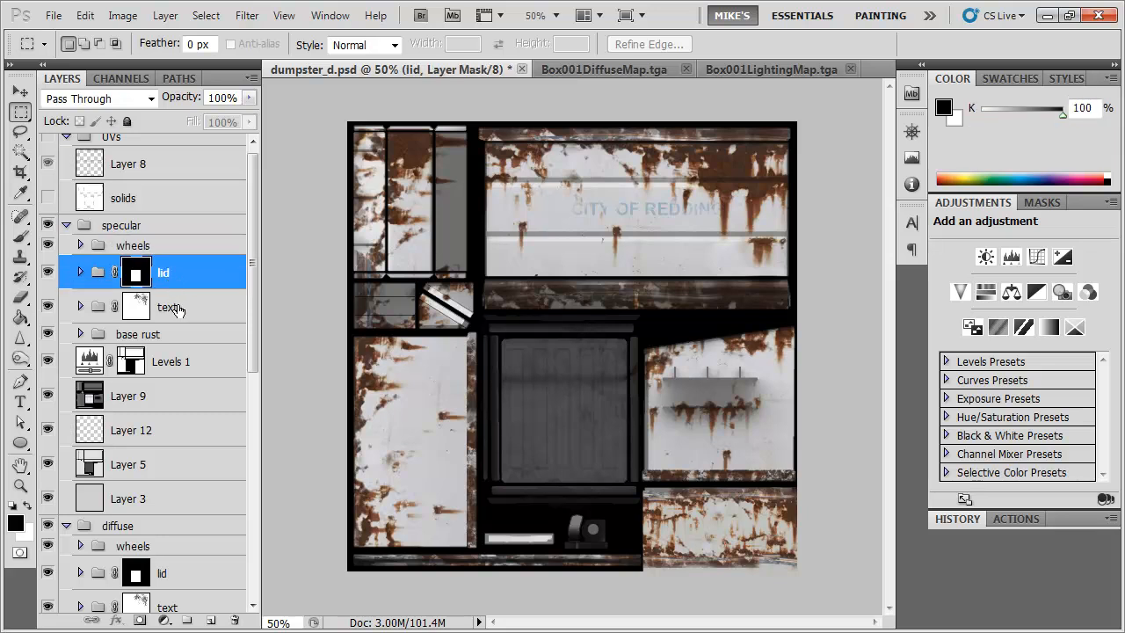
left_click(170, 310)
left_click(171, 335)
right_click(172, 333)
left_click(171, 333)
right_click(171, 333)
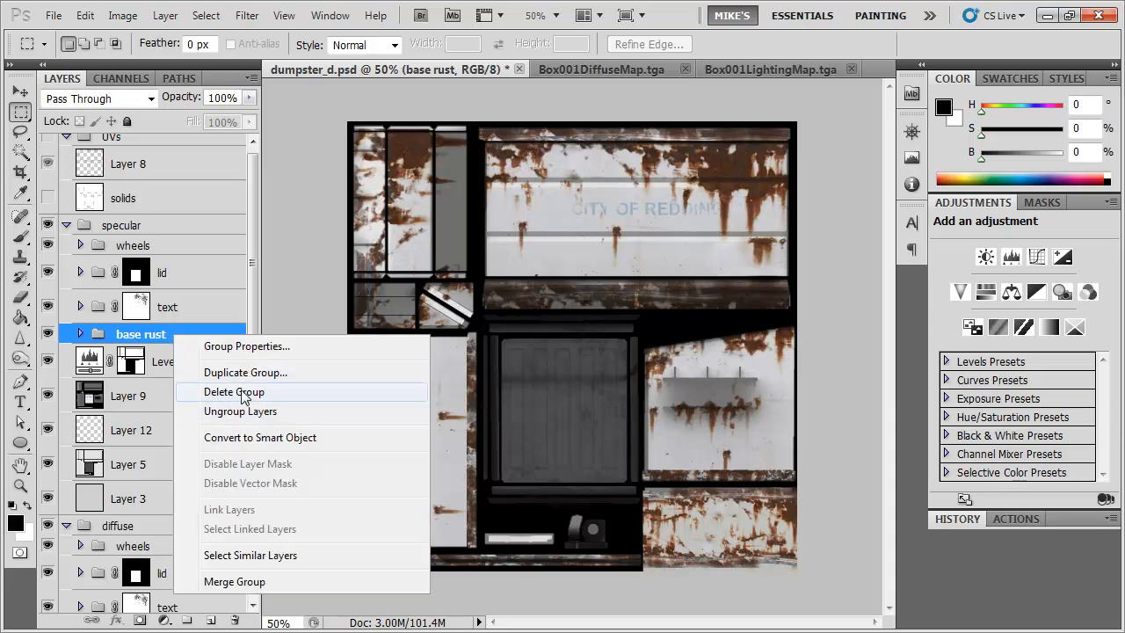
left_click(236, 581)
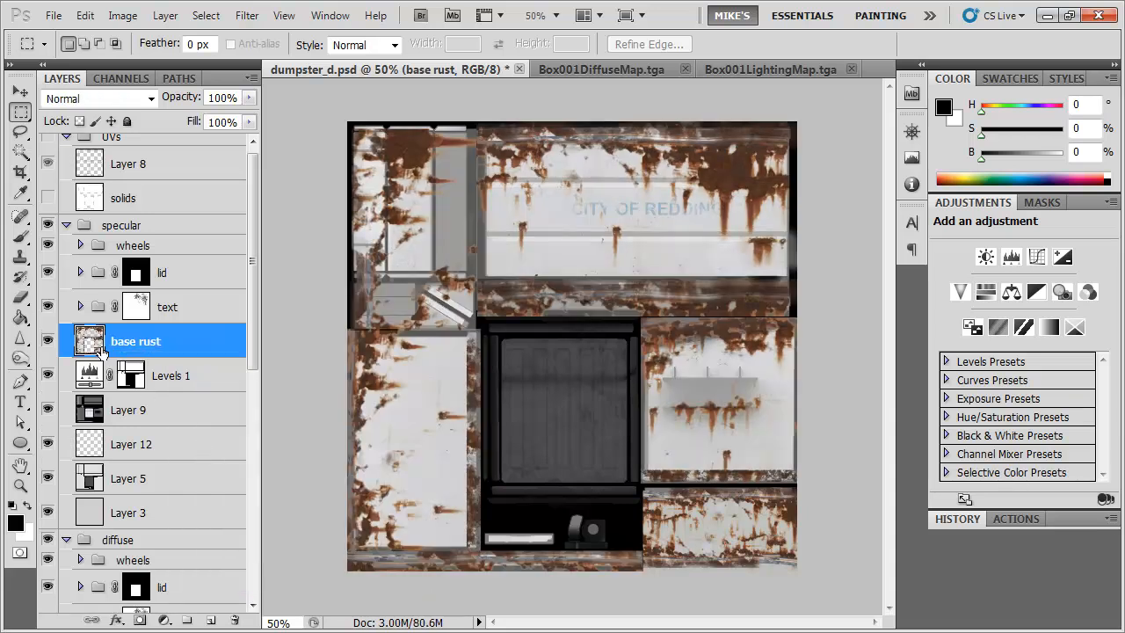
left_click(151, 99)
left_click(105, 176)
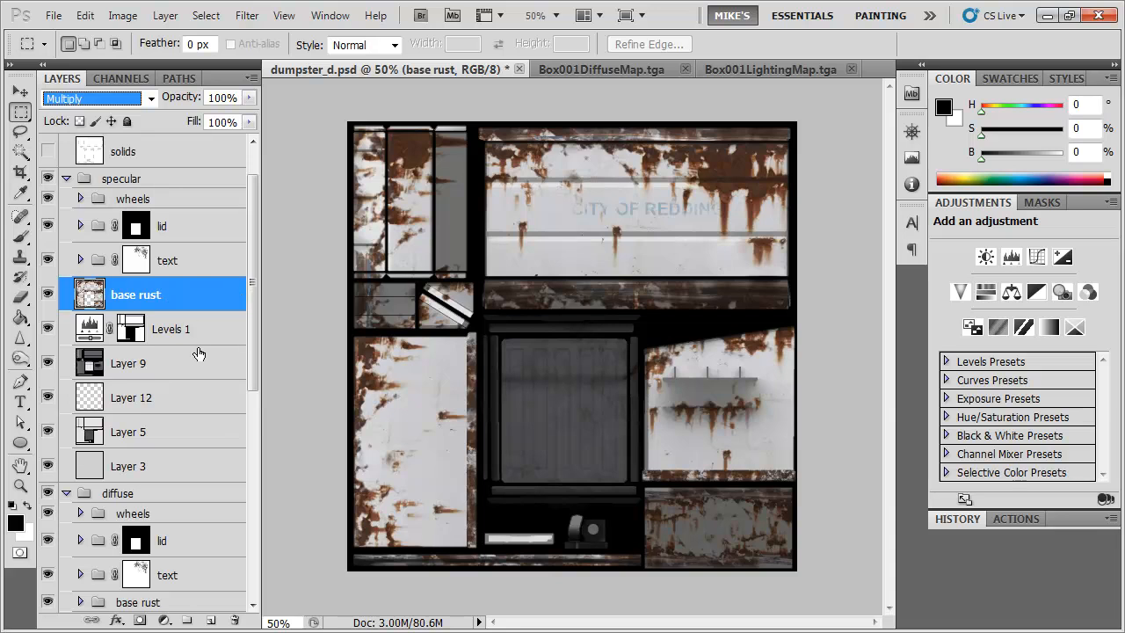
Invert the colors of Layer 5 in the specular group and check the dumpster in 3ds Max
left_click(179, 332)
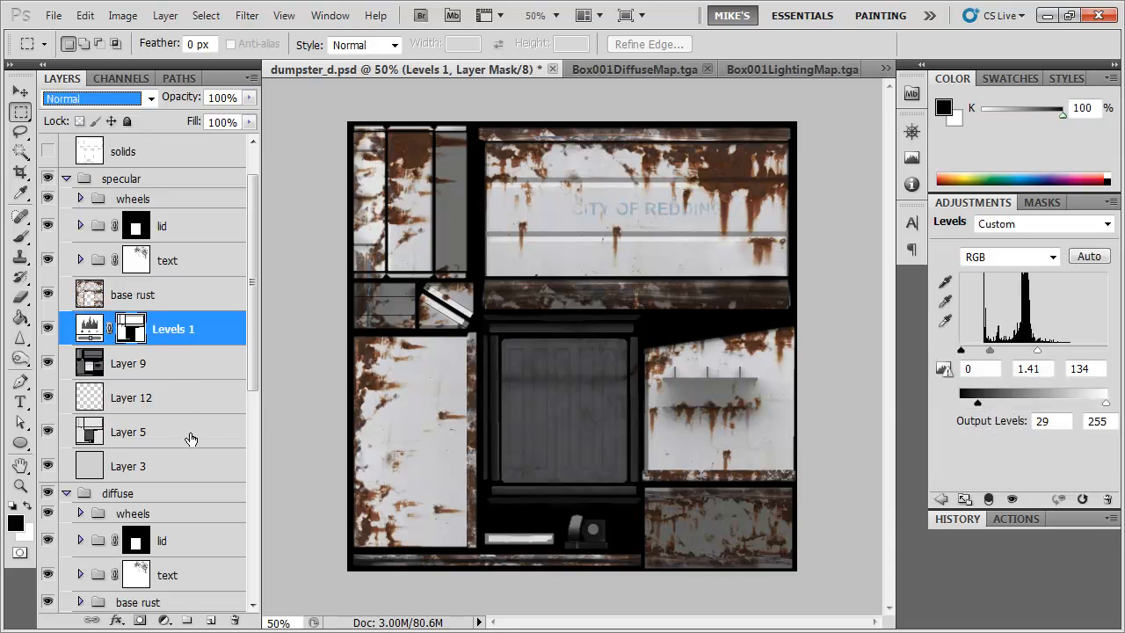
left_click(130, 431)
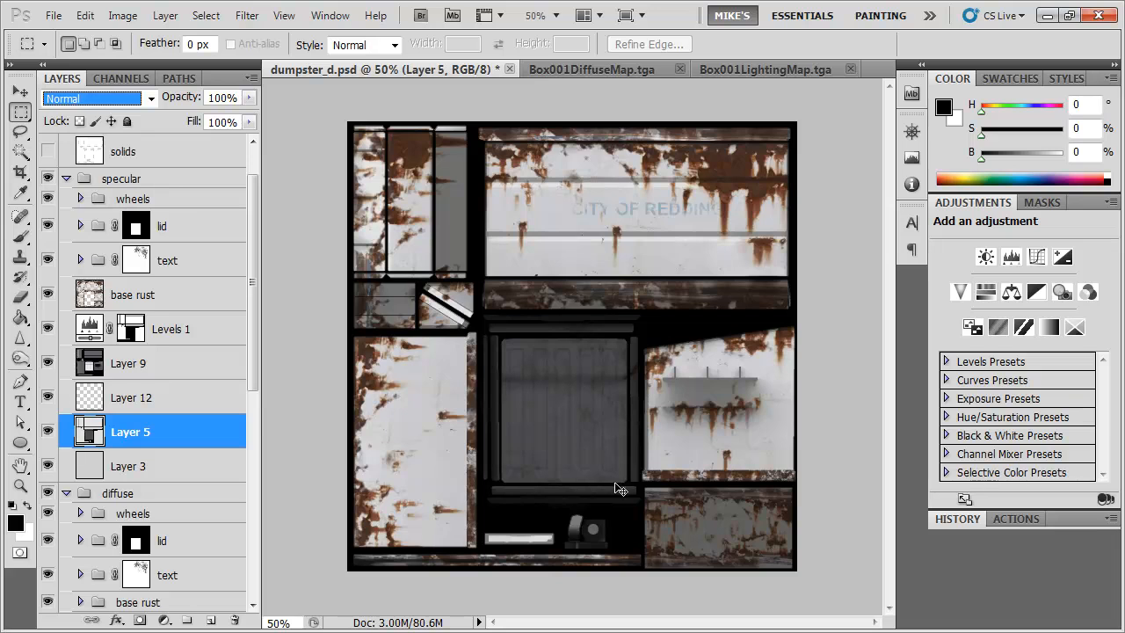
key("ctrl+i")
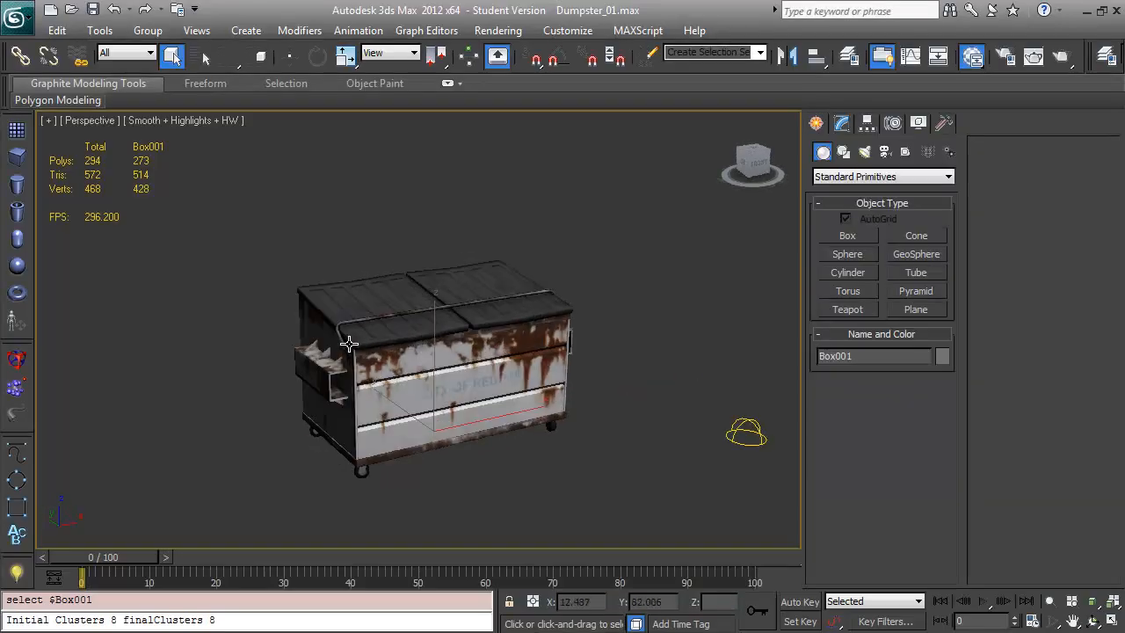
left_click_drag(349, 343, 334, 346)
key("m")
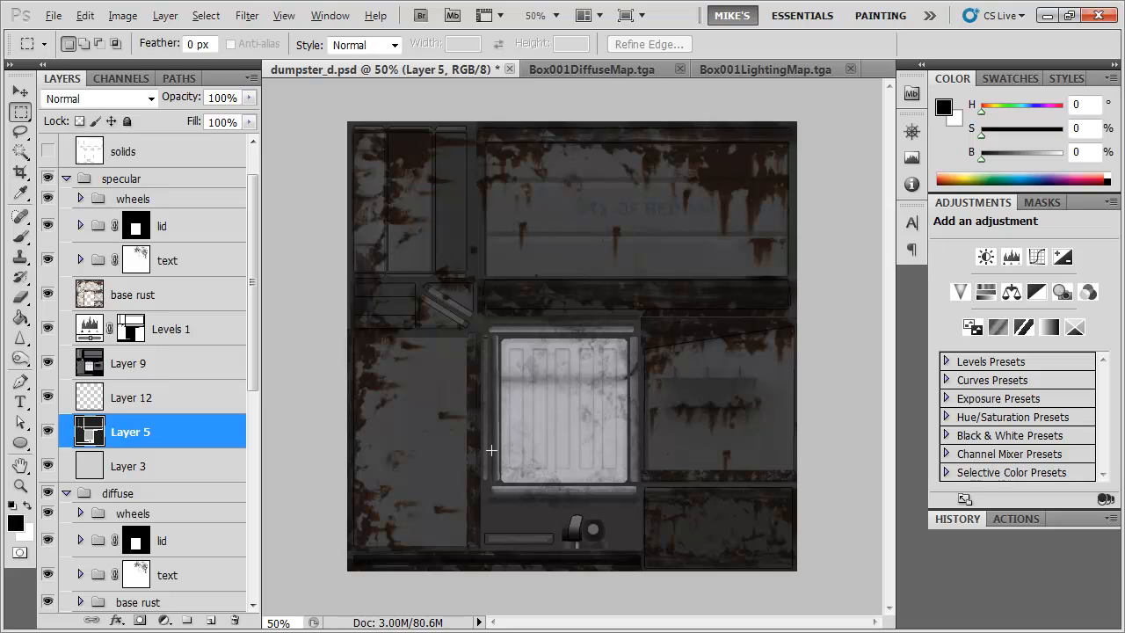
Add a Levels adjustment clipped to the specular base rust layer, with input levels 70, 2.19 and 213
left_click(150, 303)
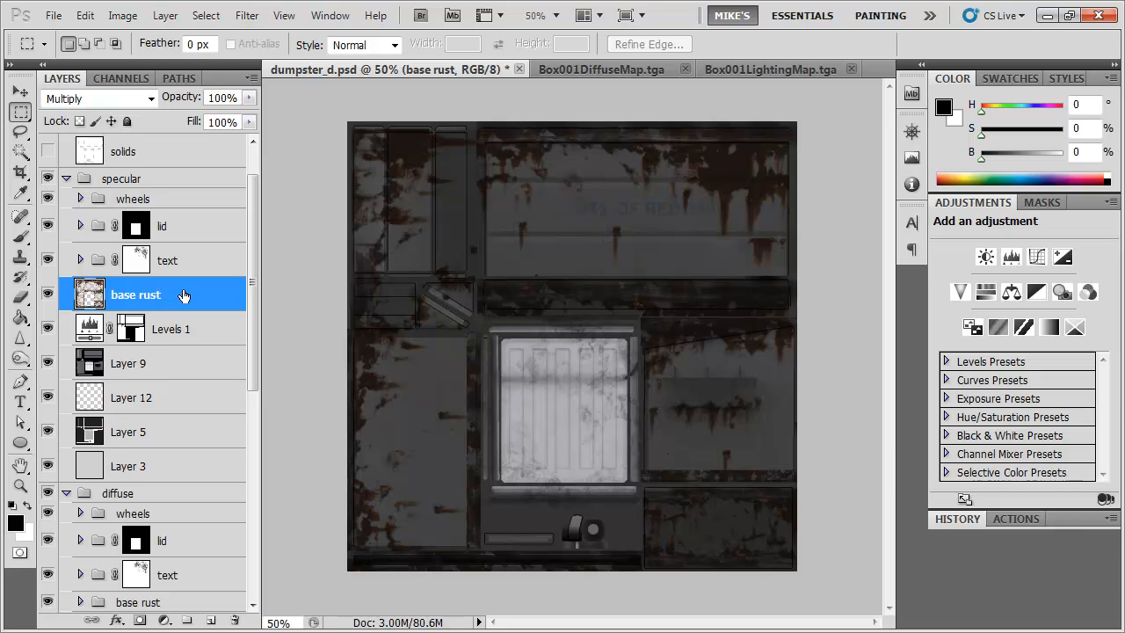
left_click(1011, 256)
right_click(193, 301)
left_click(917, 309)
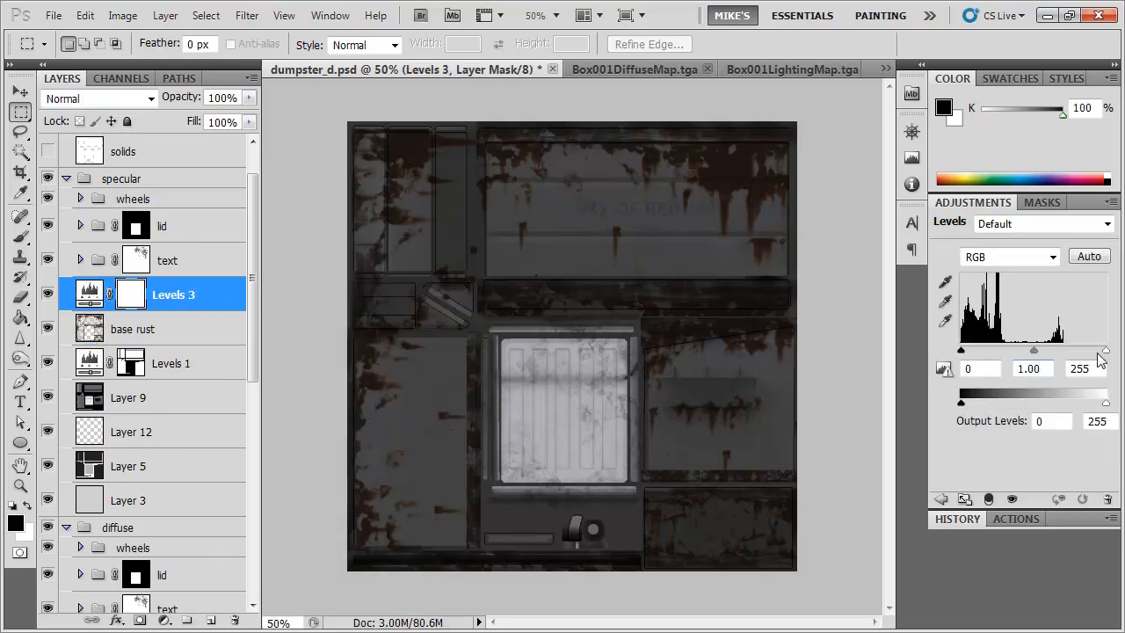
right_click(212, 300)
key("Escape")
right_click(158, 293)
left_click(263, 413)
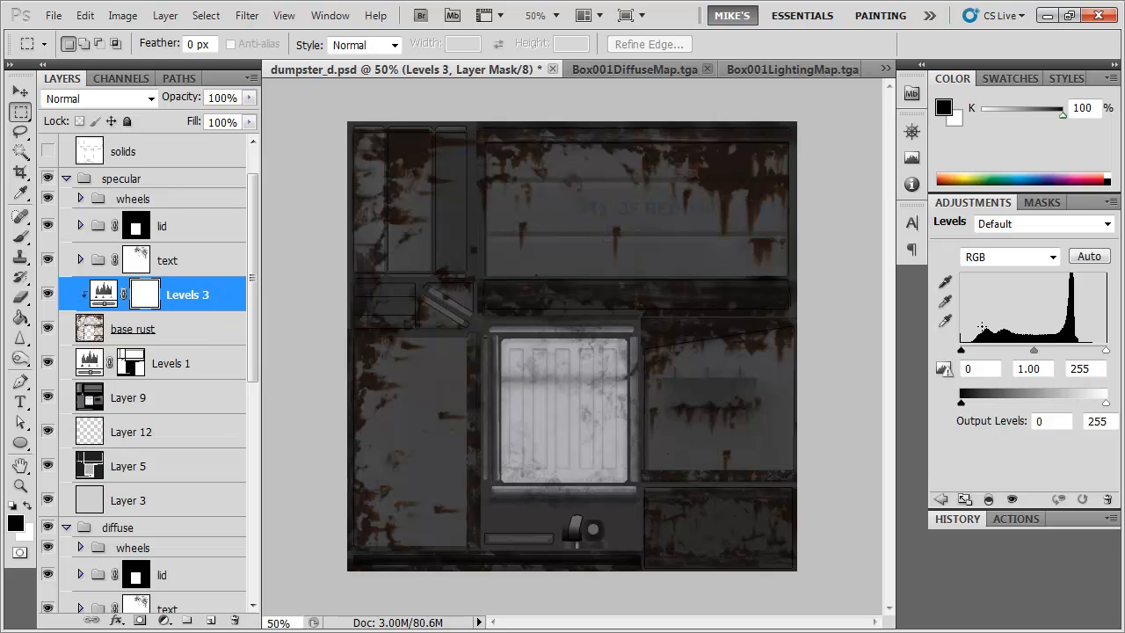
left_click_drag(1105, 351, 1081, 349)
left_click_drag(961, 351, 1020, 355)
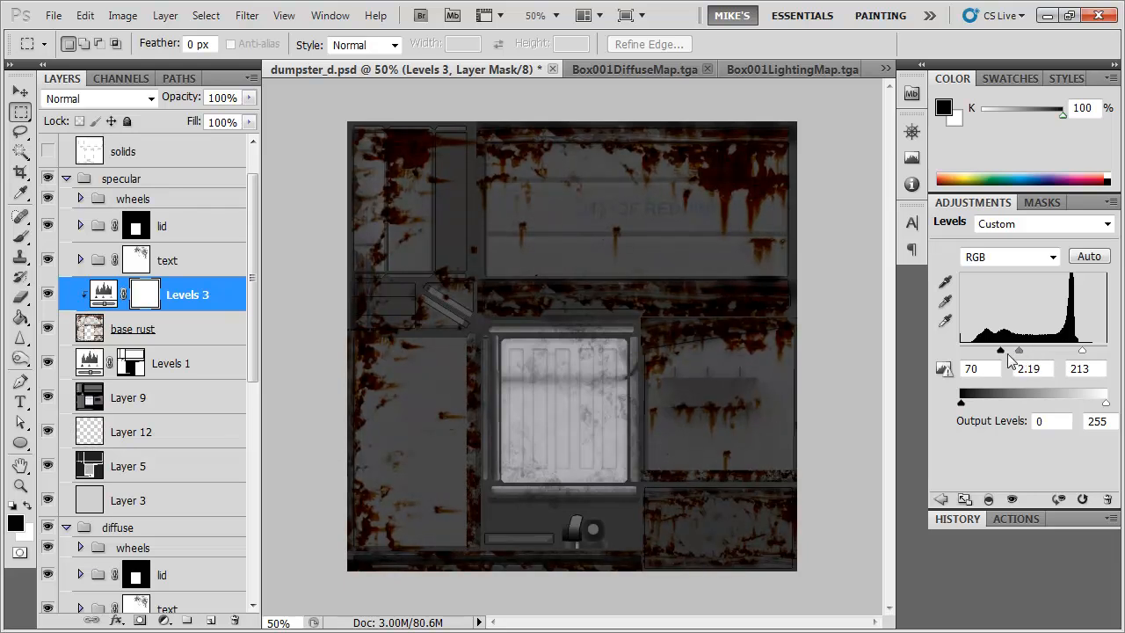
Add a Hue/Saturation adjustment directly above the specular base rust layer with saturation -60
left_click(200, 328)
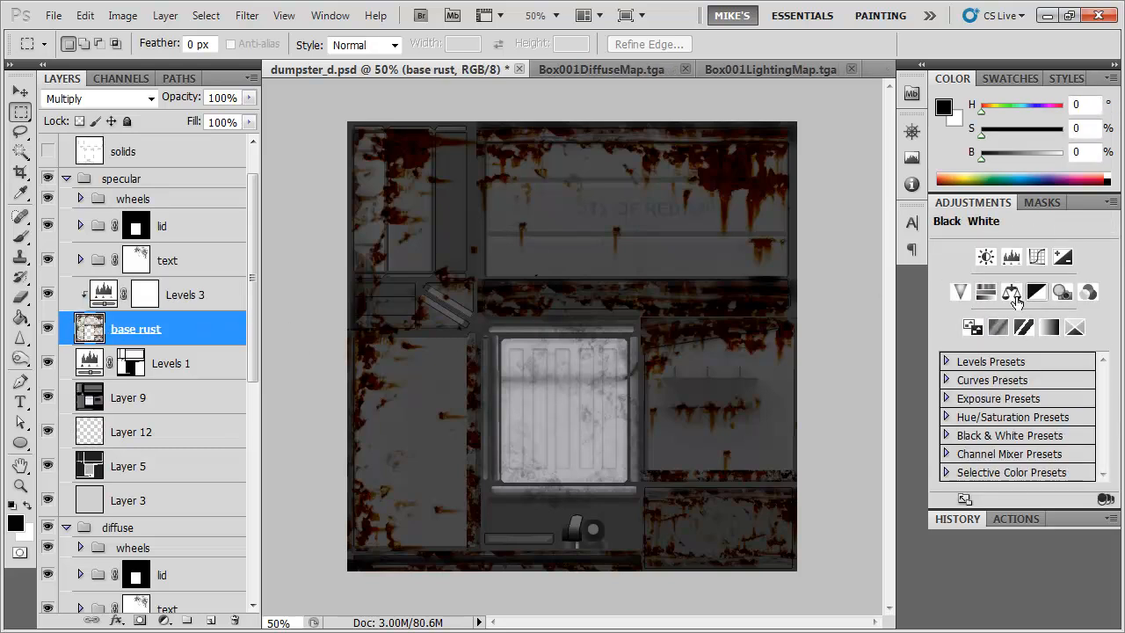
left_click(985, 292)
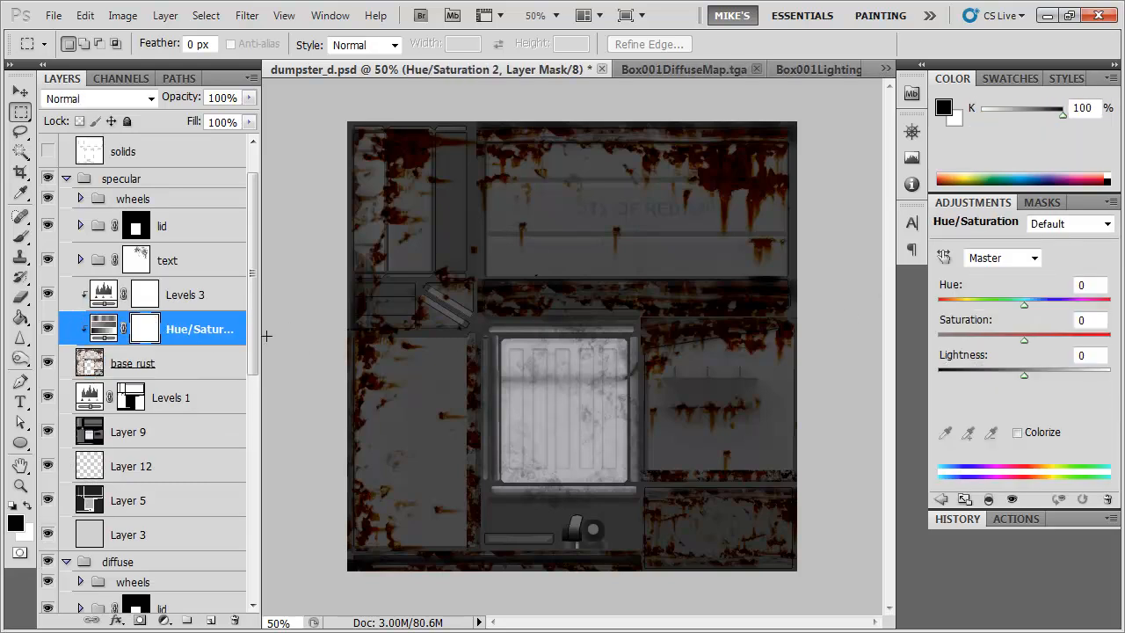
left_click_drag(1027, 334, 972, 337)
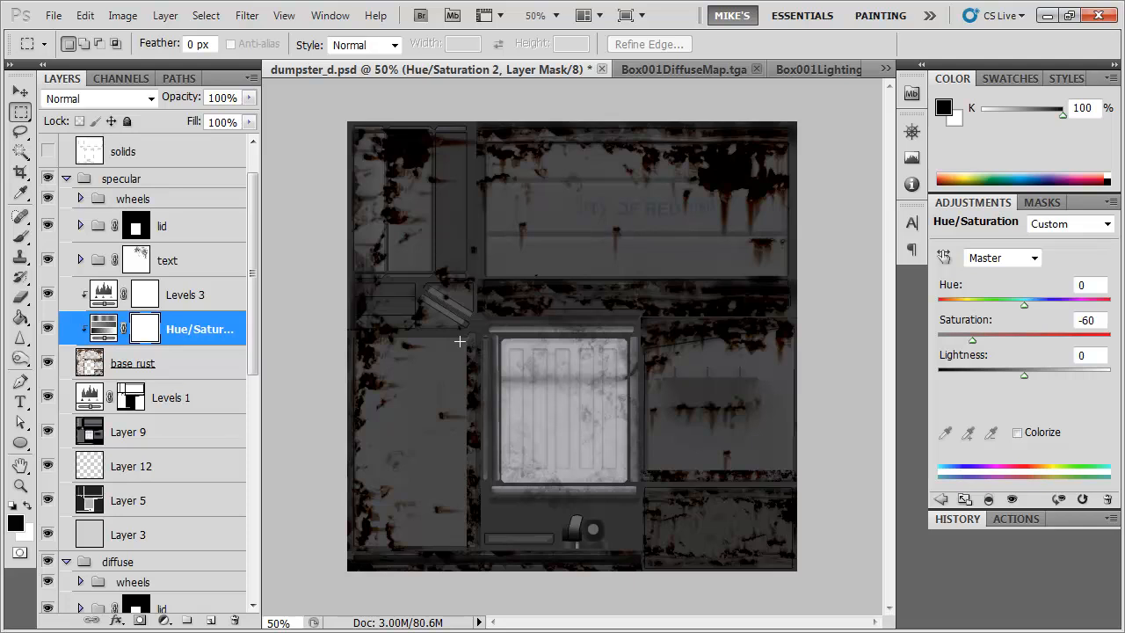
Add a Hue/Saturation adjustment clipped to the specular group's CITY OF REDDING text layer, with saturation -93 and lightness +47
left_click(171, 272)
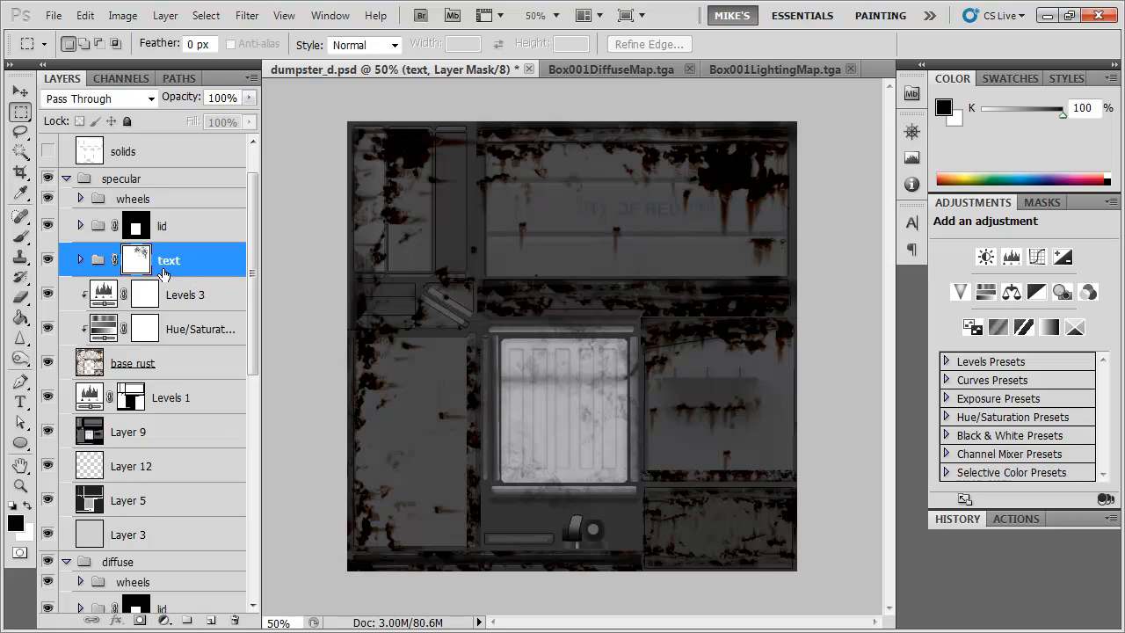
left_click(81, 262)
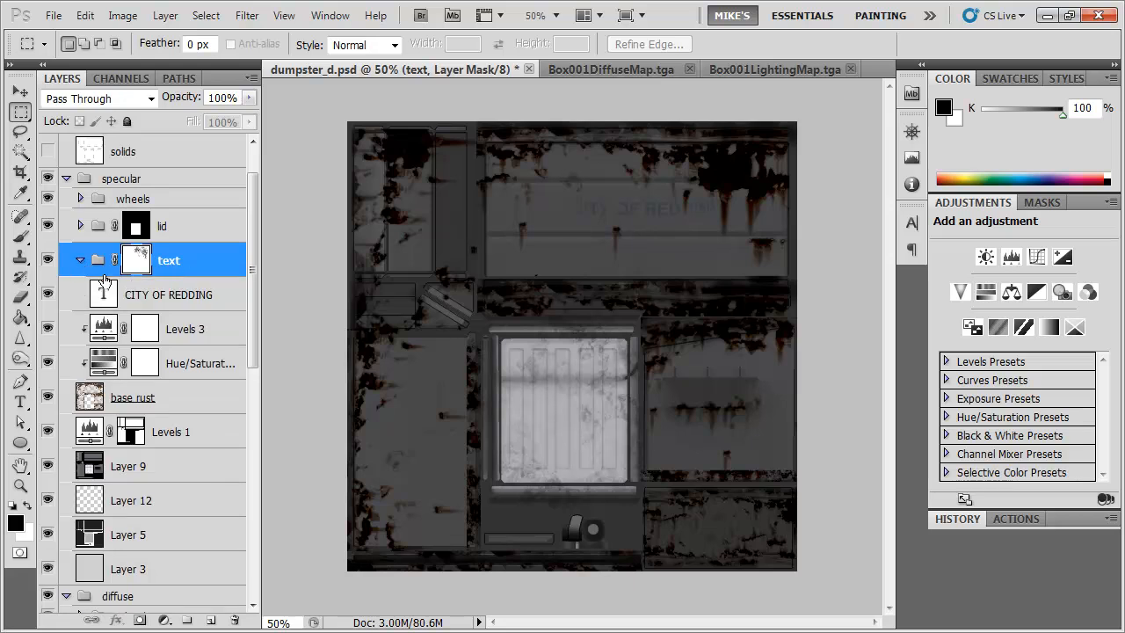
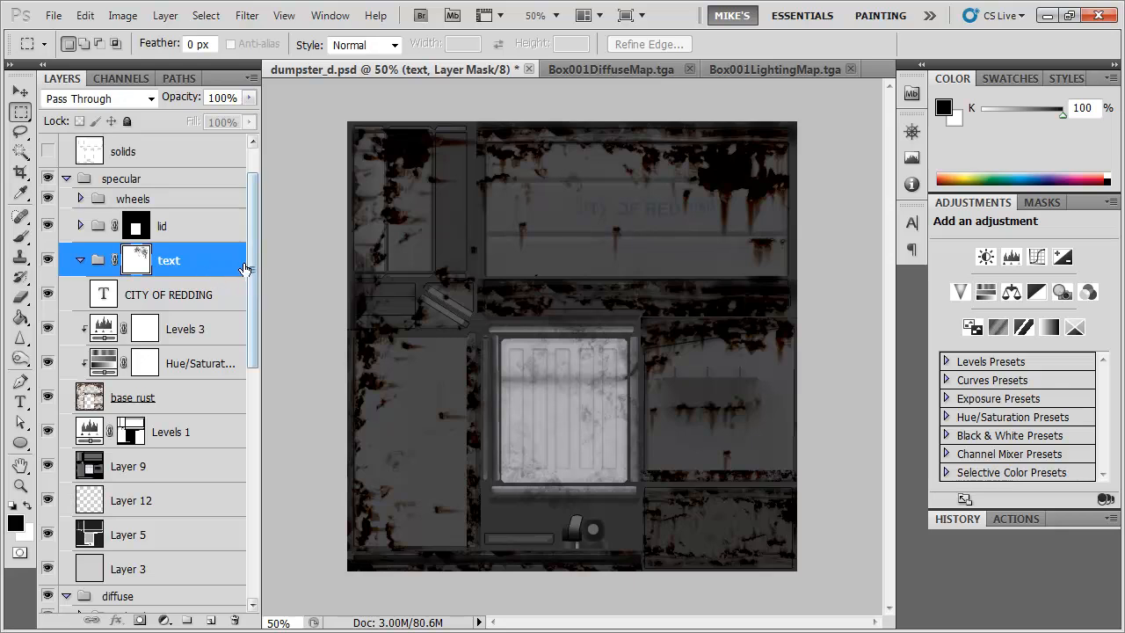
left_click(189, 297)
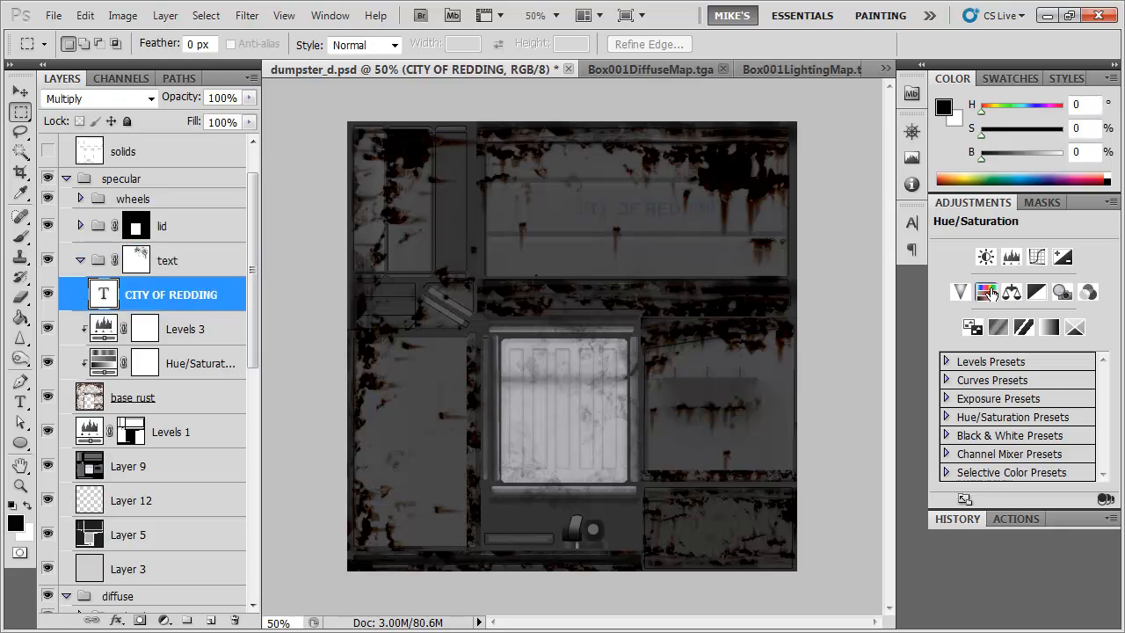
left_click(985, 291)
left_click_drag(1024, 337, 944, 332)
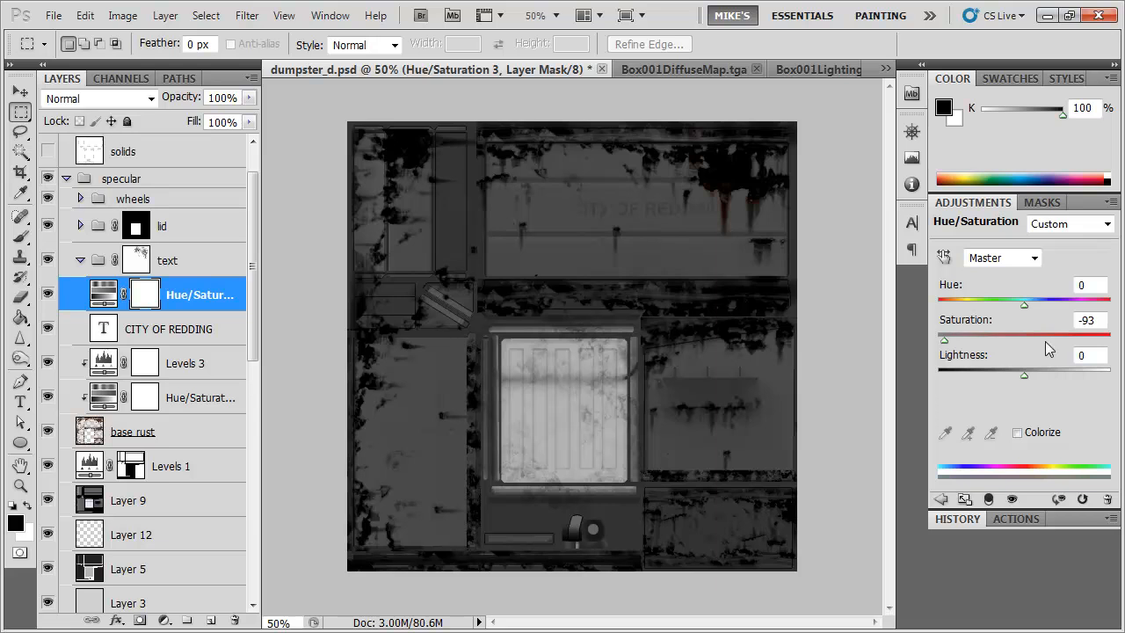
left_click_drag(1023, 377, 1055, 377)
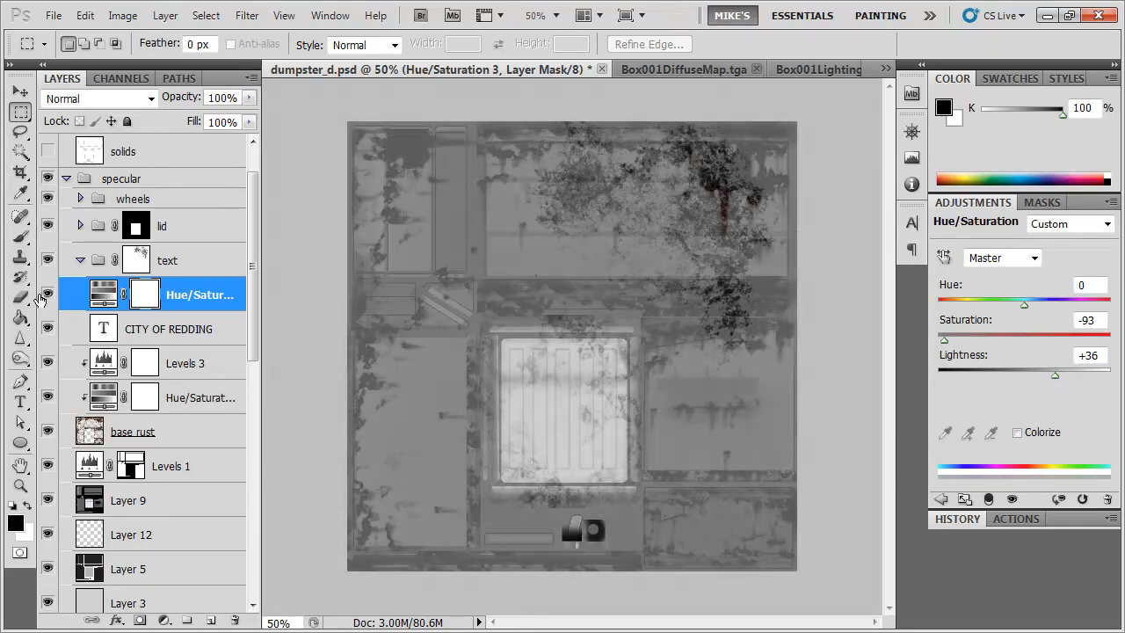
right_click(227, 297)
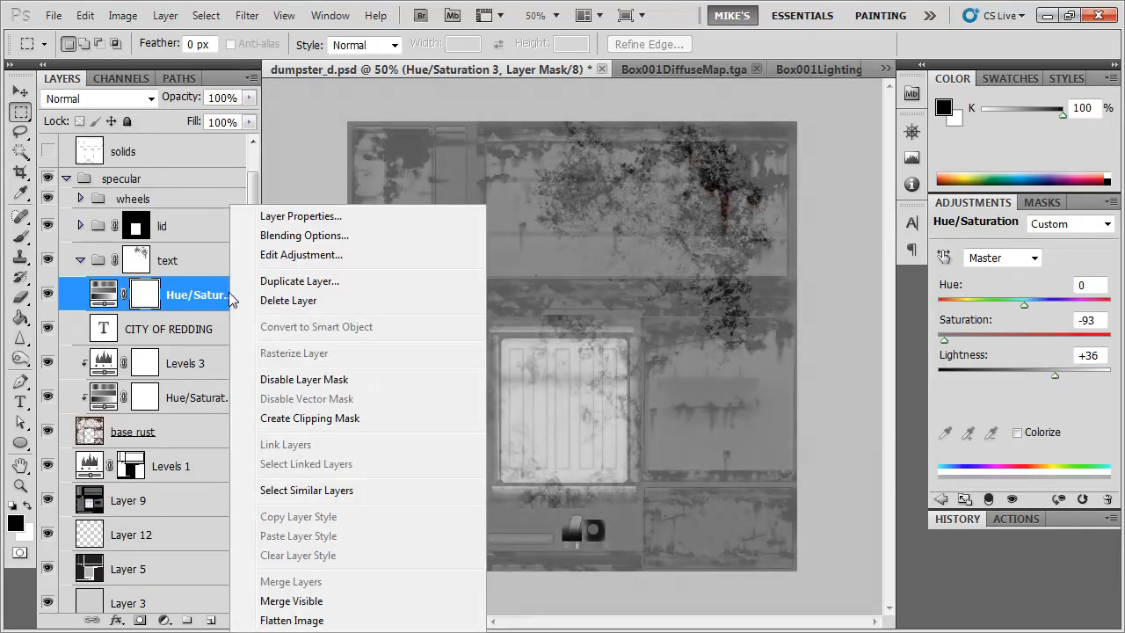
left_click(321, 420)
mouse_move(1048, 368)
left_mouse_down()
mouse_move(1066, 378)
mouse_move(1032, 378)
mouse_move(1064, 380)
left_mouse_up()
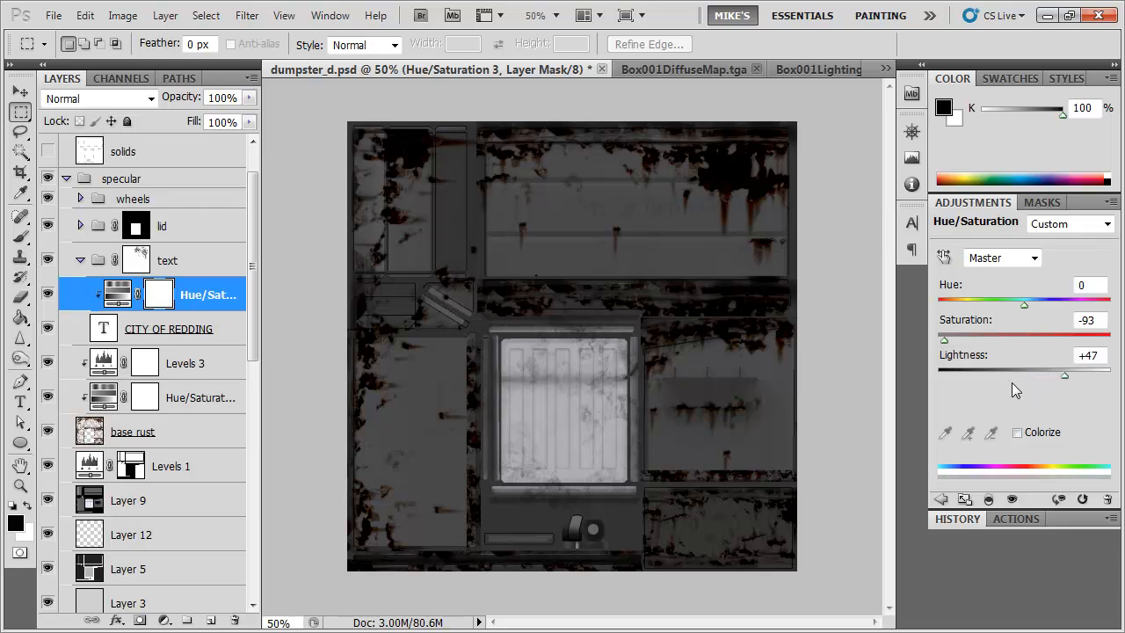
Set the CITY OF REDDING text layer's blend mode to Normal and its clipped Hue/Saturation adjustment's lightness to -50
left_click(214, 334)
left_click(151, 100)
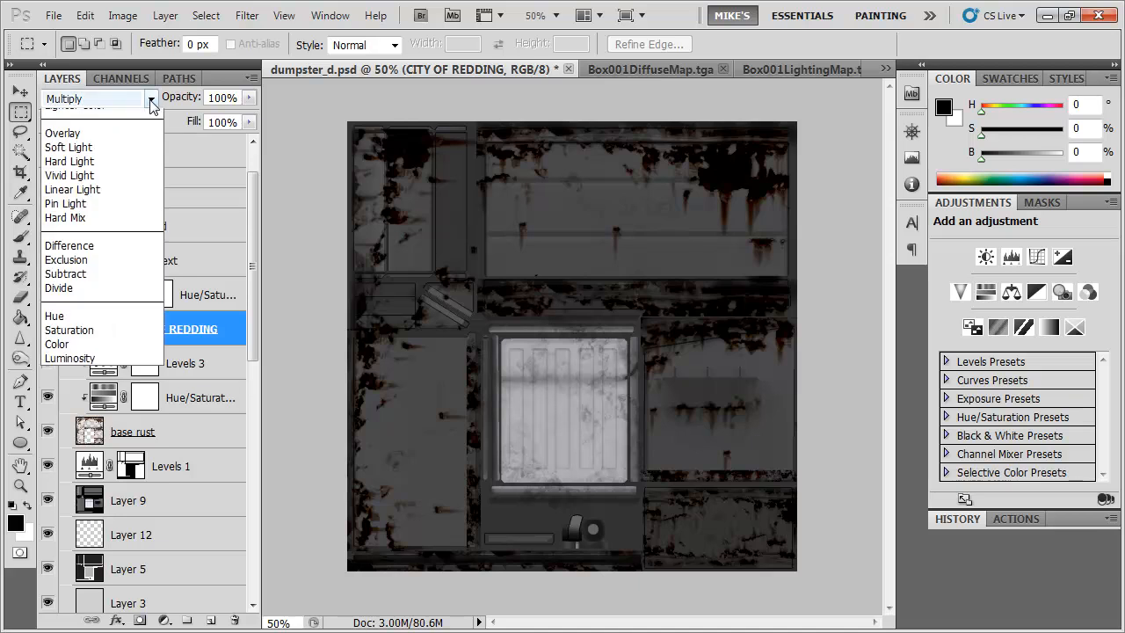
left_click(61, 111)
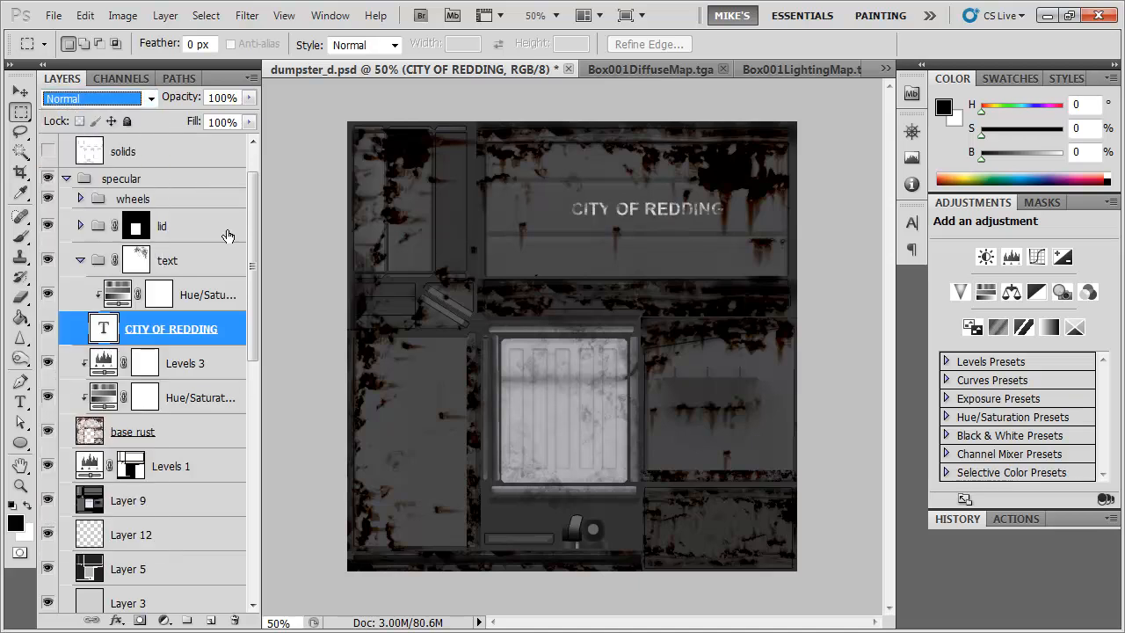
left_click(201, 299)
left_click_drag(1065, 375, 980, 373)
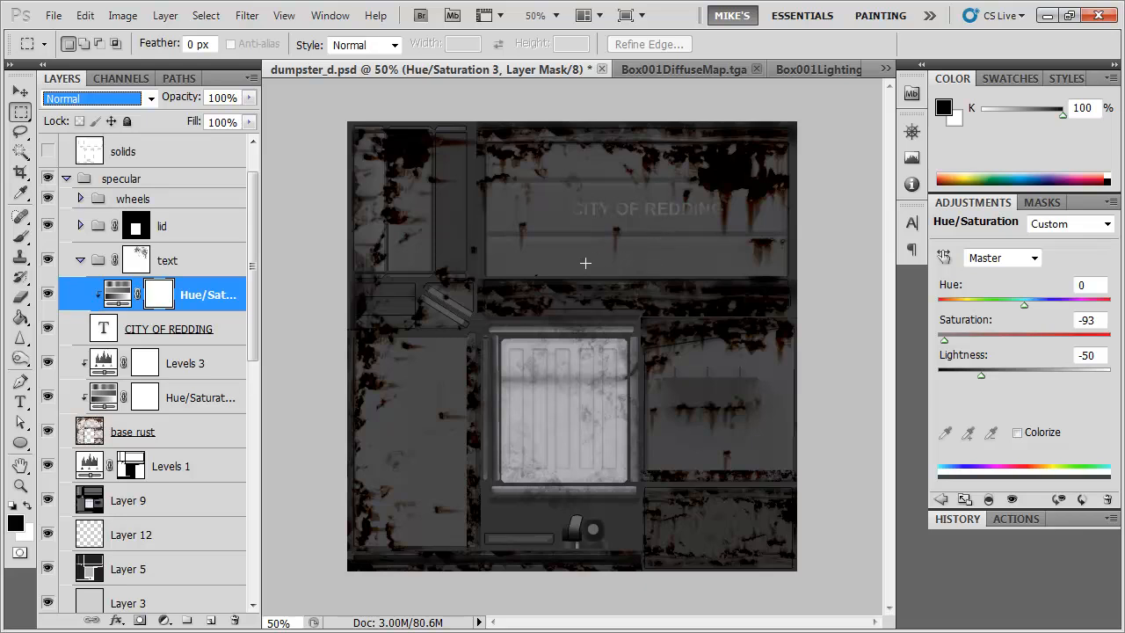
Adjust the specular group's Levels 1 layer to a midtone input of 1.82 and a white output level of 156
left_click(192, 436)
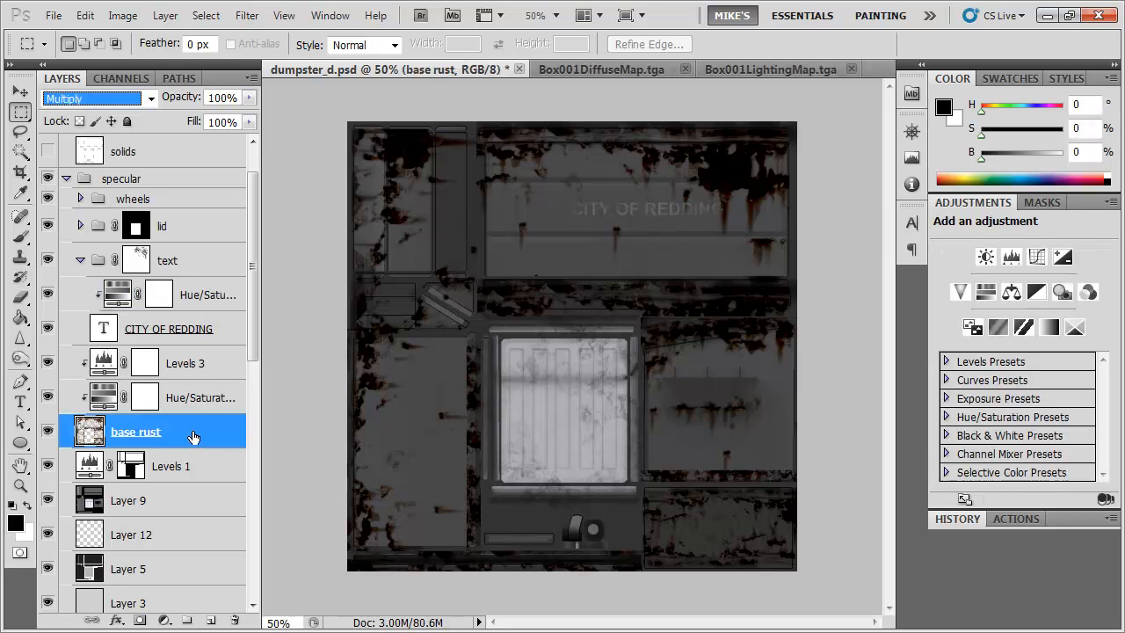
left_click(203, 457)
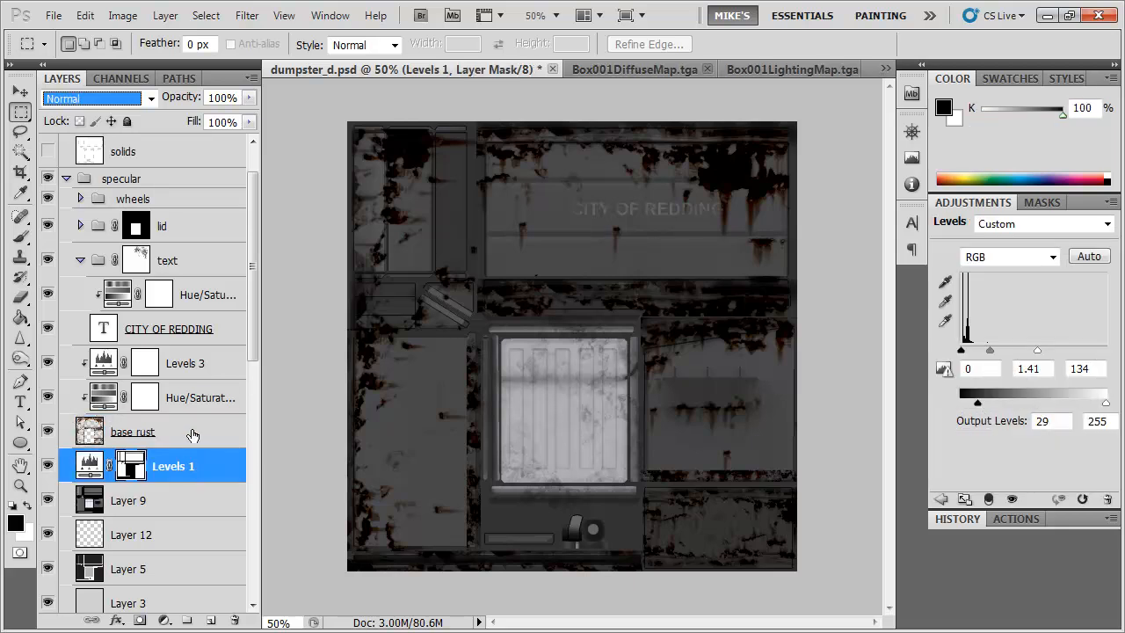
left_click_drag(1104, 404, 1049, 404)
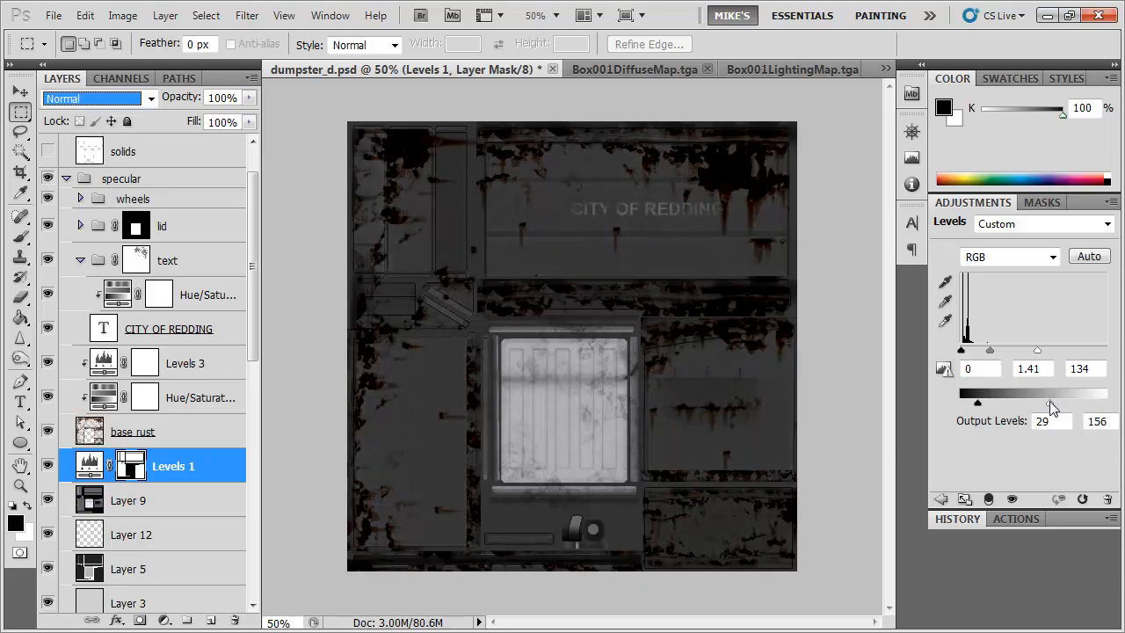
left_click(175, 503)
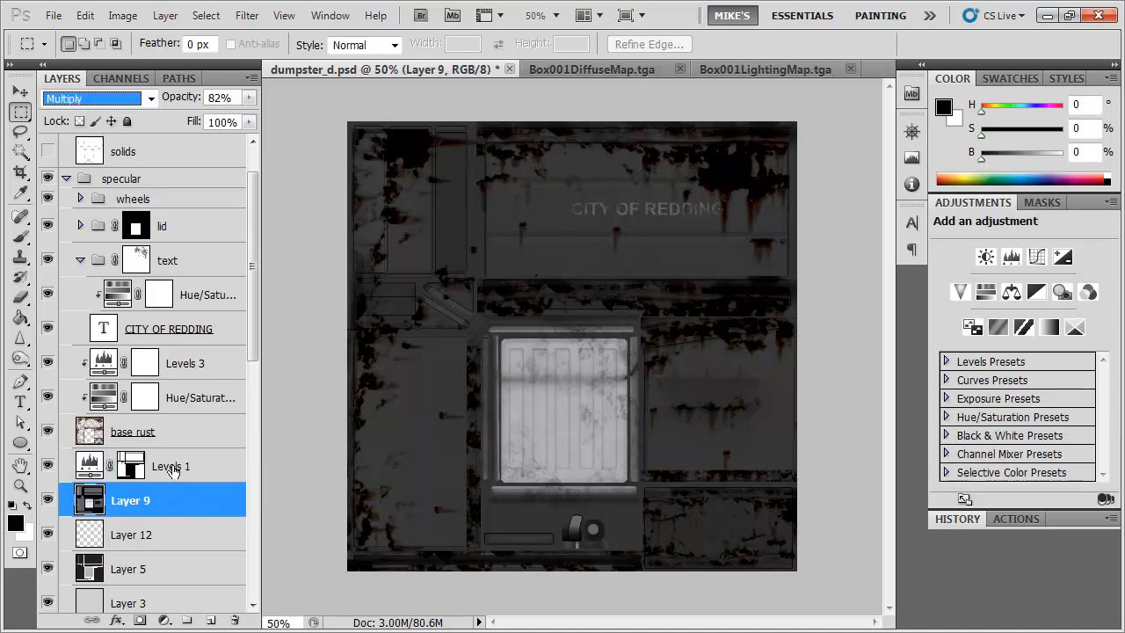
left_click(176, 469)
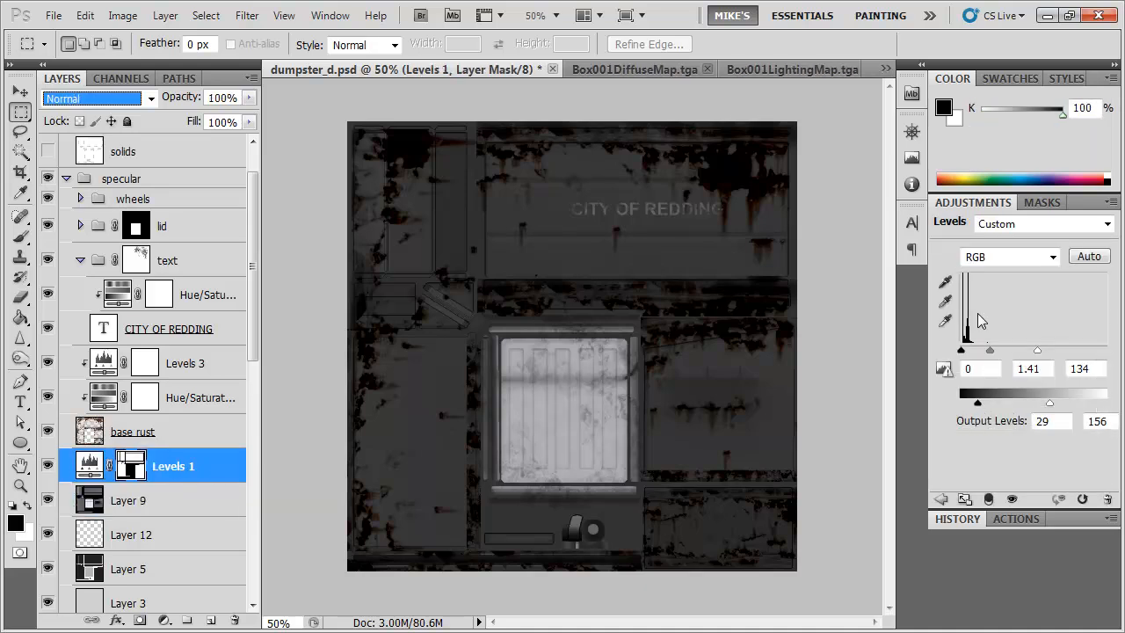
left_click_drag(995, 352, 982, 350)
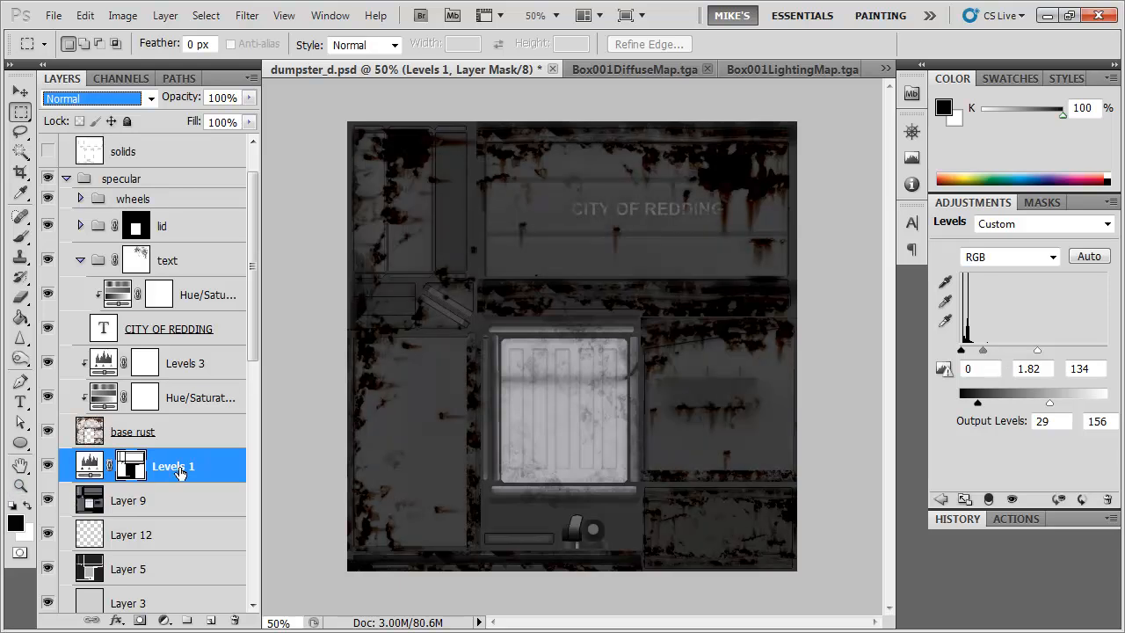
Add a Levels adjustment above Layer 9, masked to a rectangular selection around the lid, with a white output level of 175
left_click(167, 504)
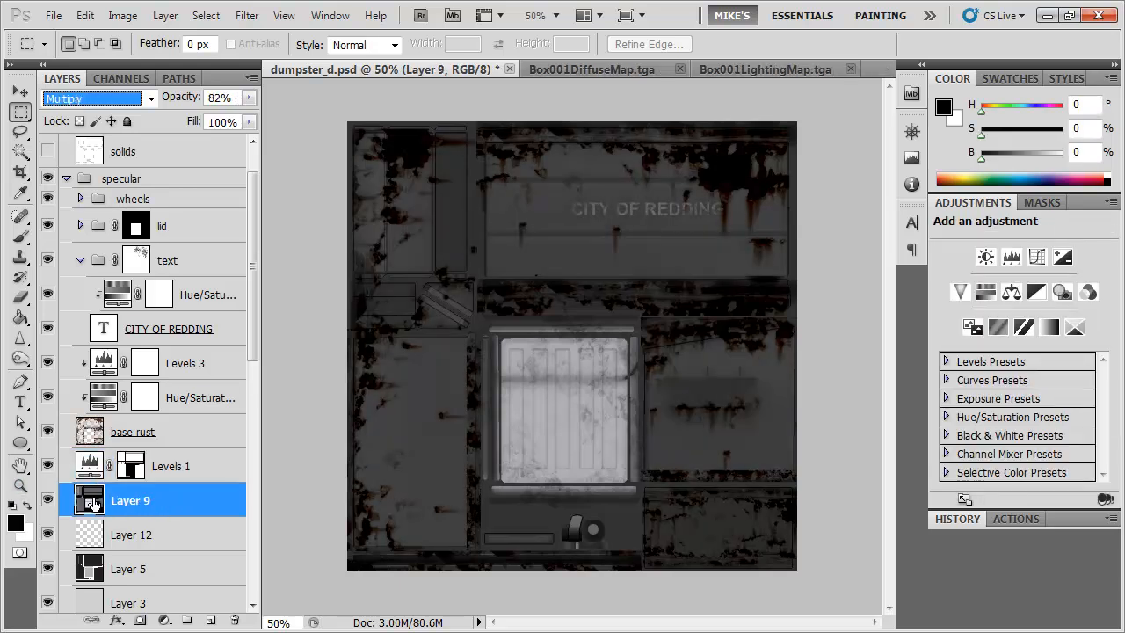
left_click(140, 474)
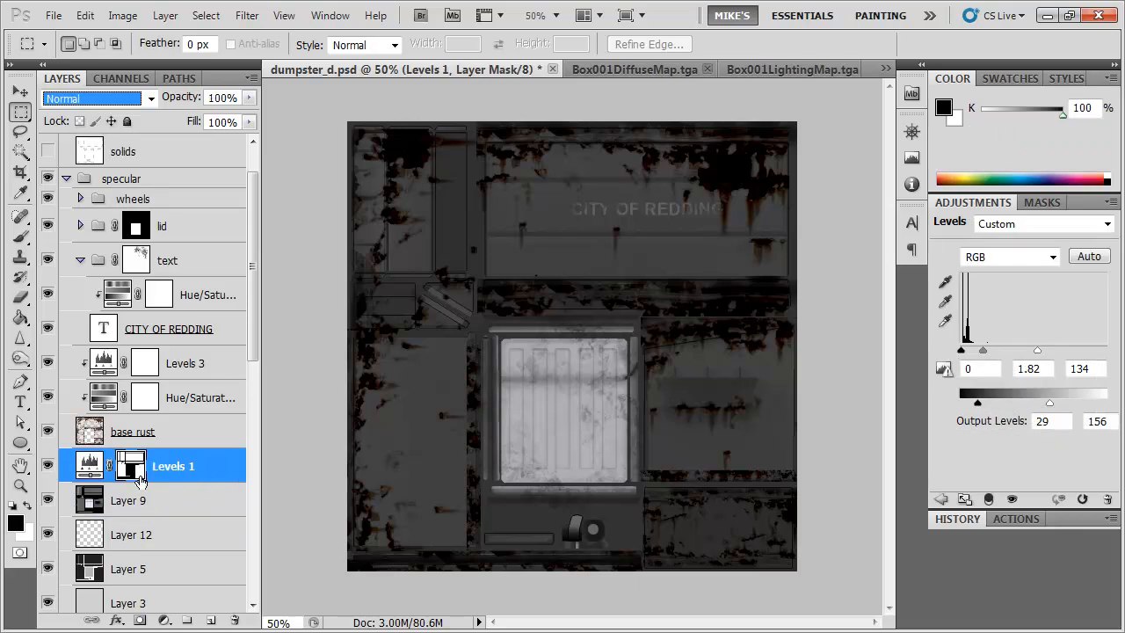
left_click(158, 499)
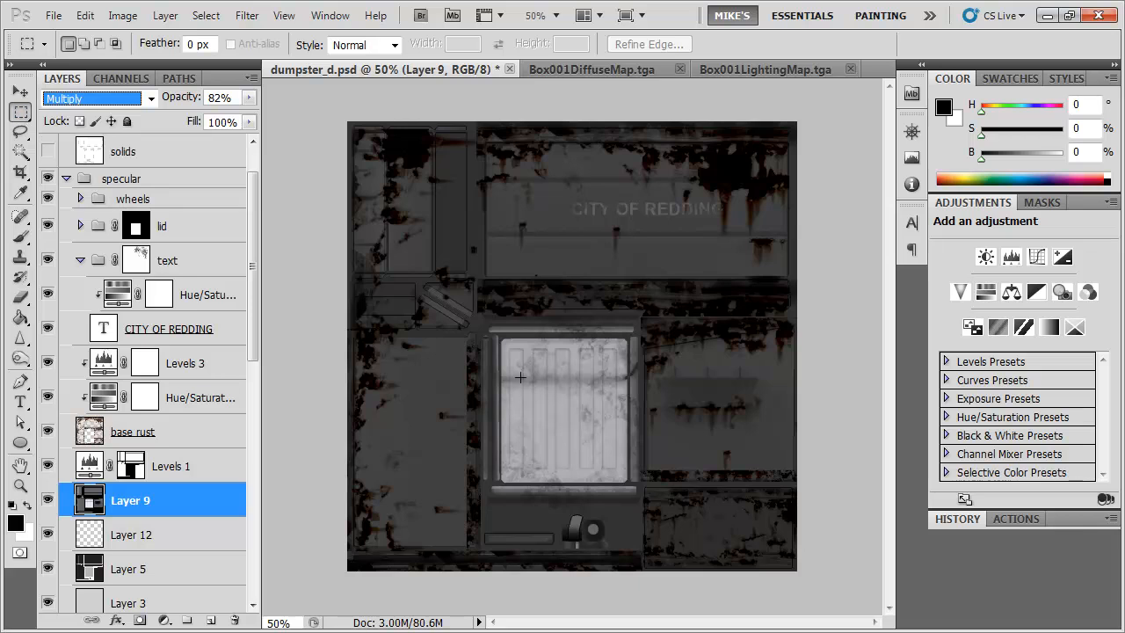
left_click_drag(484, 325, 643, 504)
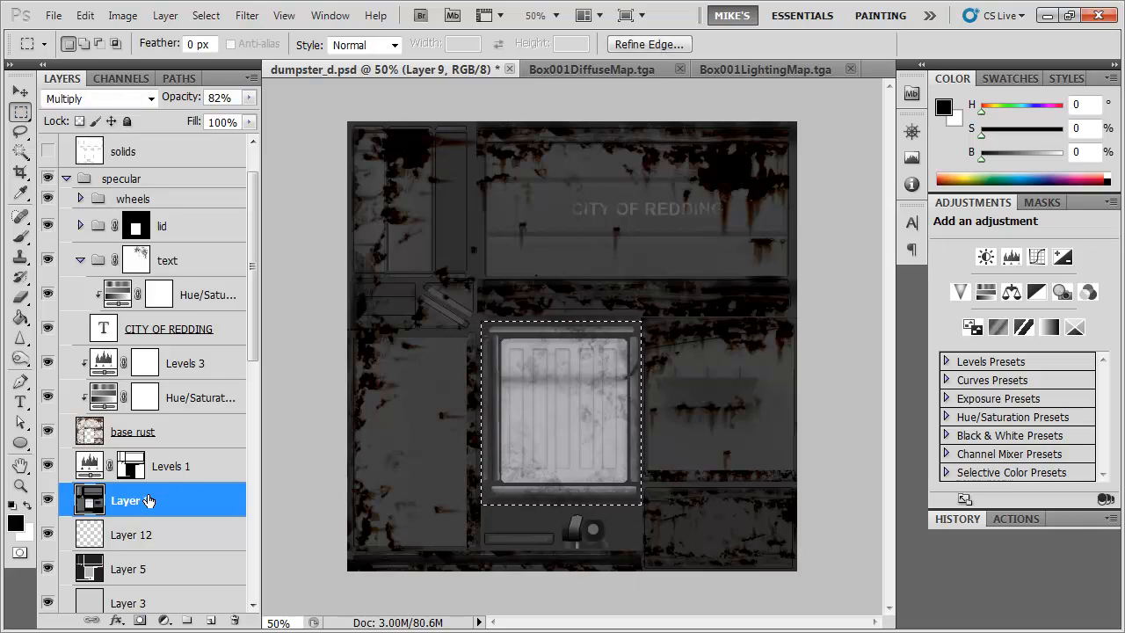
left_click(1010, 256)
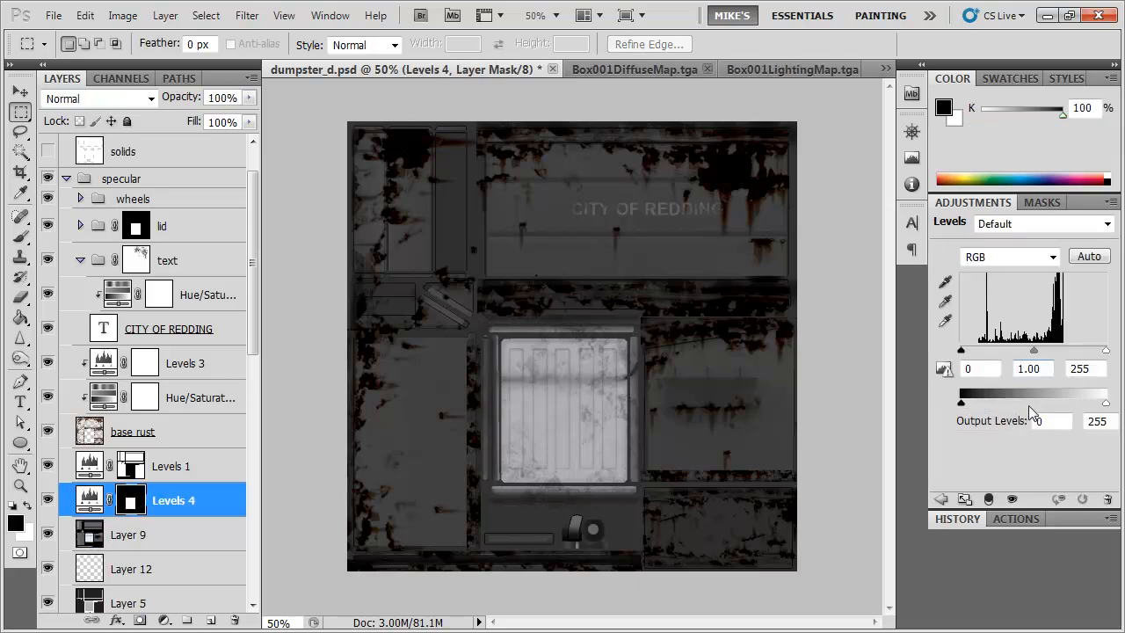
left_click_drag(1104, 405, 1060, 402)
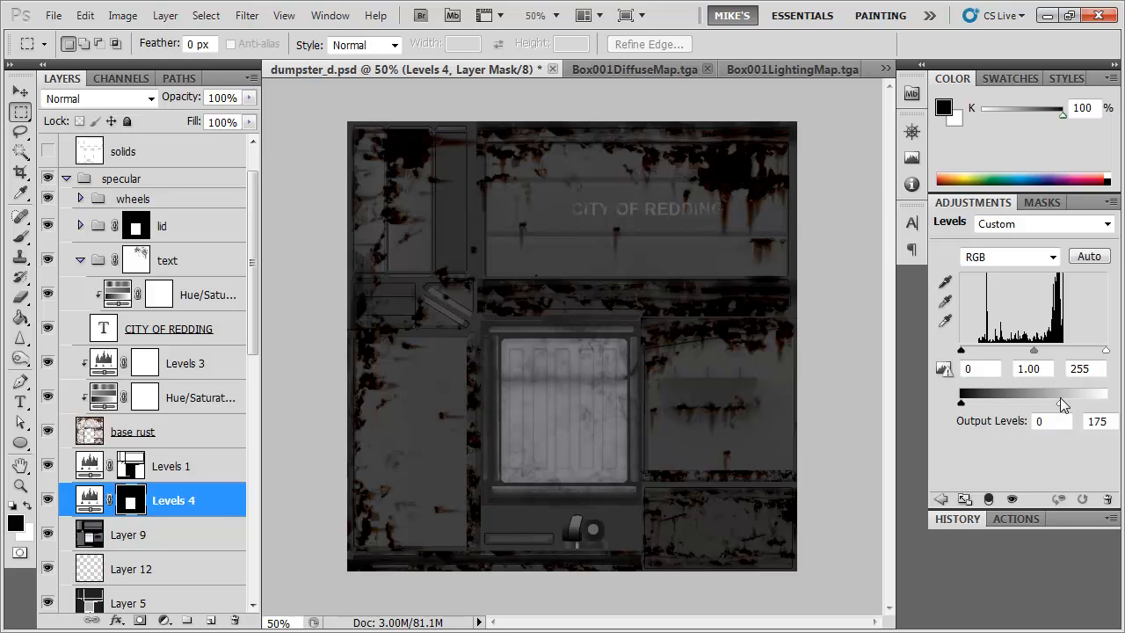
Set the opacity of Layer 11 in the specular lid group to 47%
left_click(79, 226)
left_click(195, 366)
left_click(207, 328)
left_click(208, 364)
left_click_drag(179, 101, 204, 106)
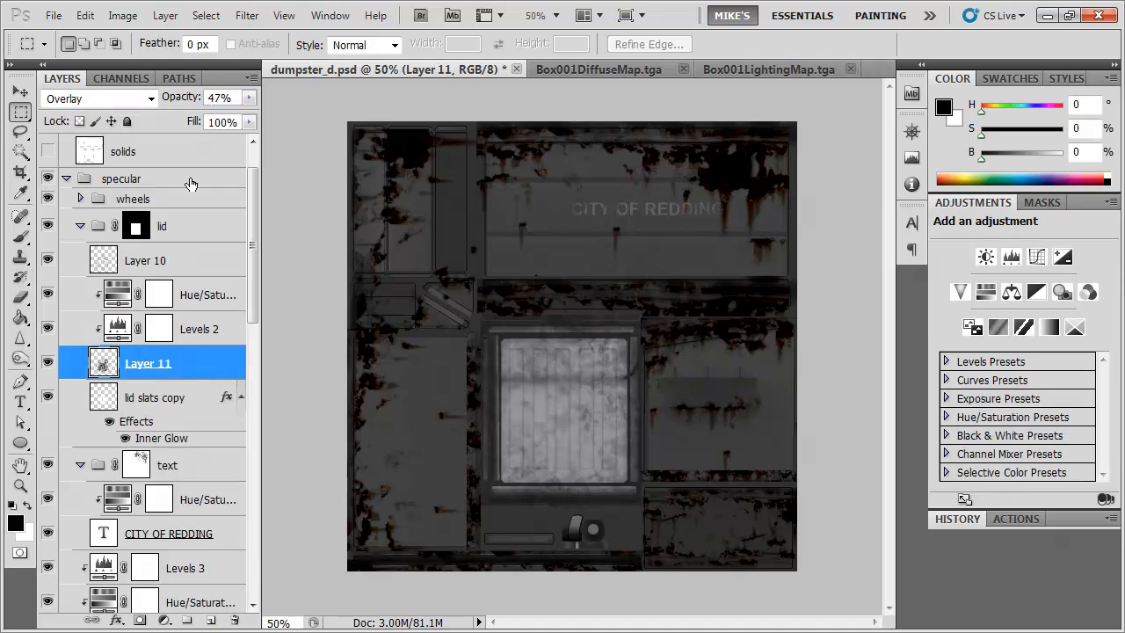
Duplicate the specular lid group's Layer 10 twice and free-transform the upper copy to vary the grunge over the lid
left_click(205, 339)
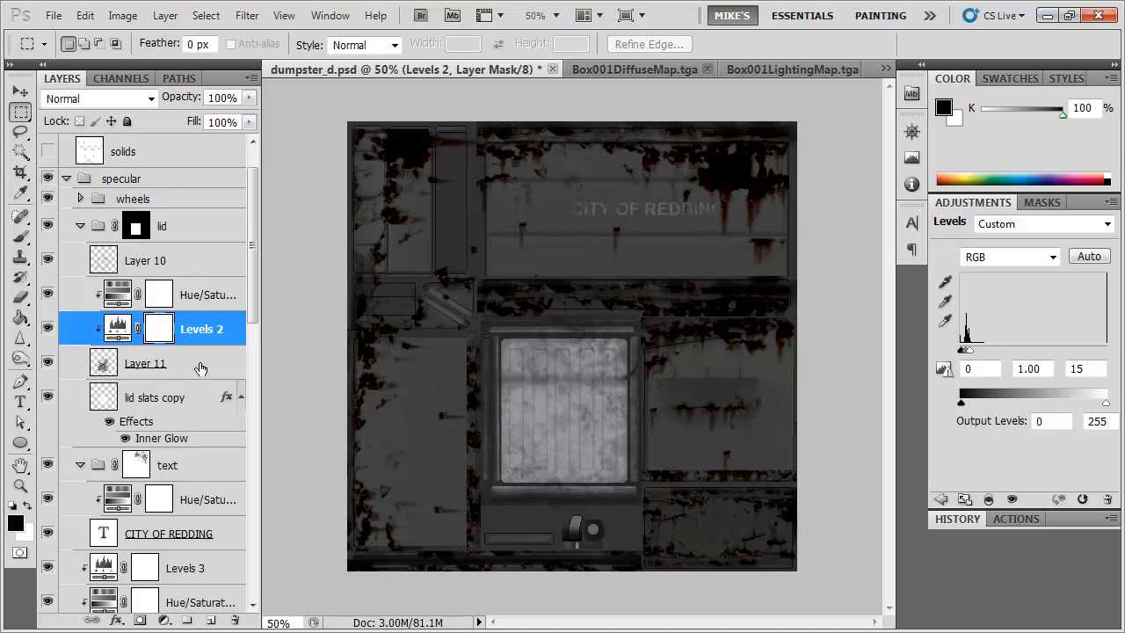
left_click(183, 401)
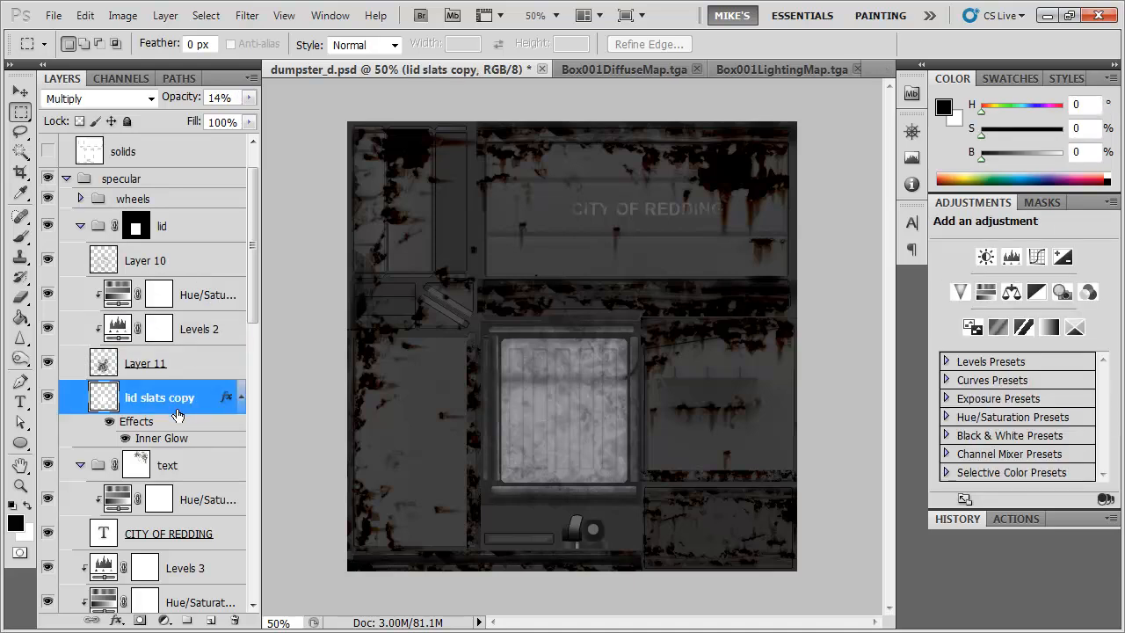
left_click(167, 273)
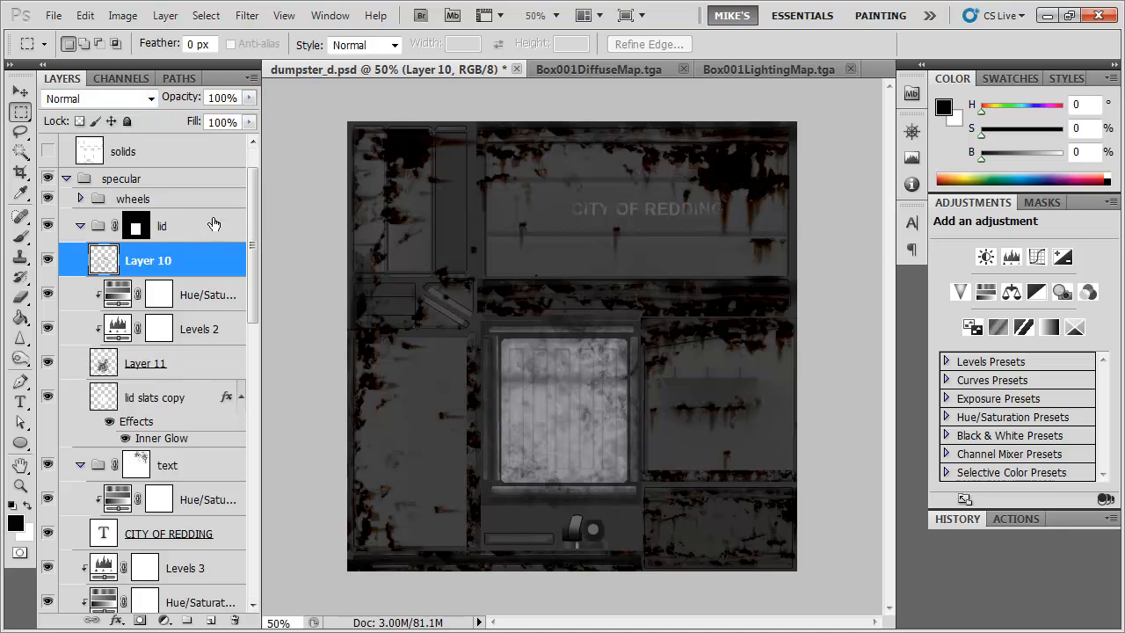
key("ctrl+j")
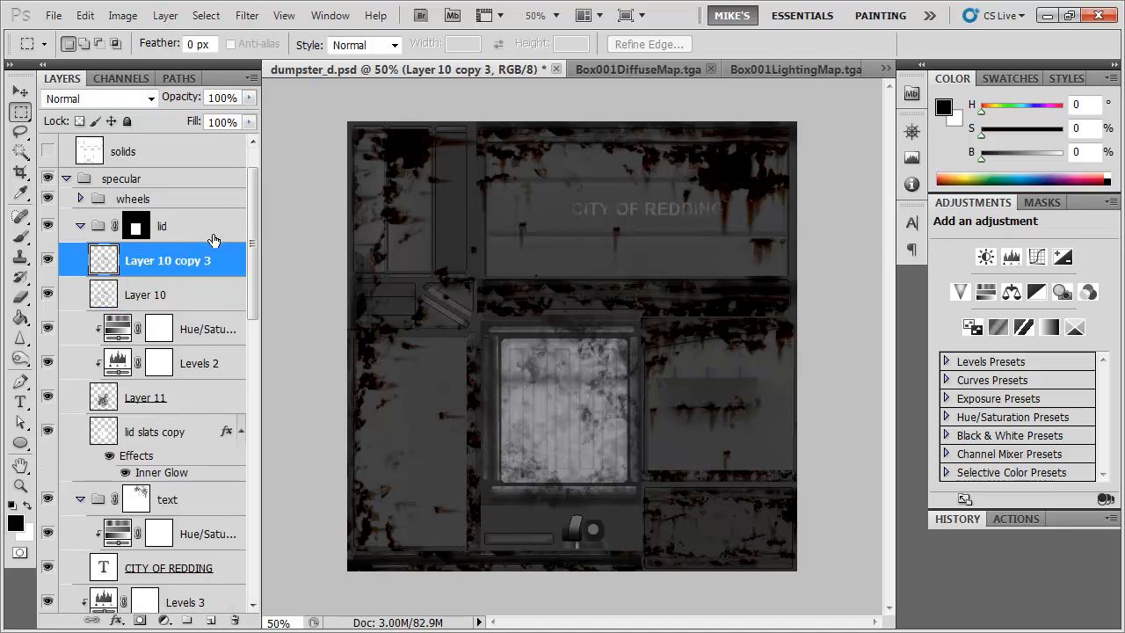
key("ctrl+j")
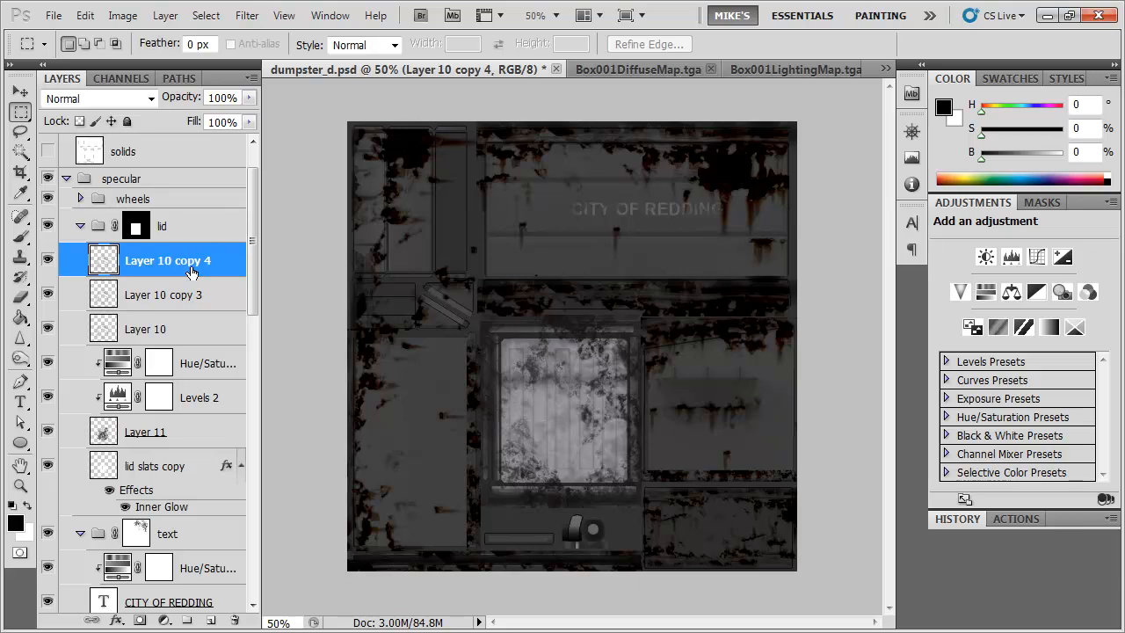
key("ctrl+t")
left_click_drag(630, 340, 585, 406)
key("Return")
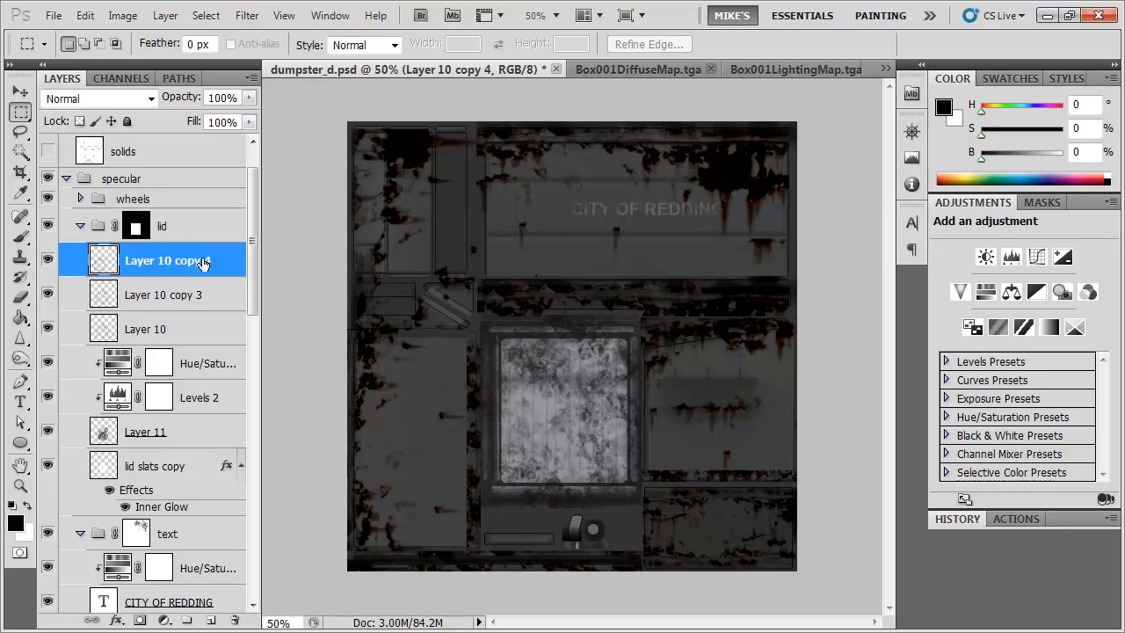
Create a new empty layer above the wheels group inside the specular group and switch to the Brush tool
left_click(193, 184)
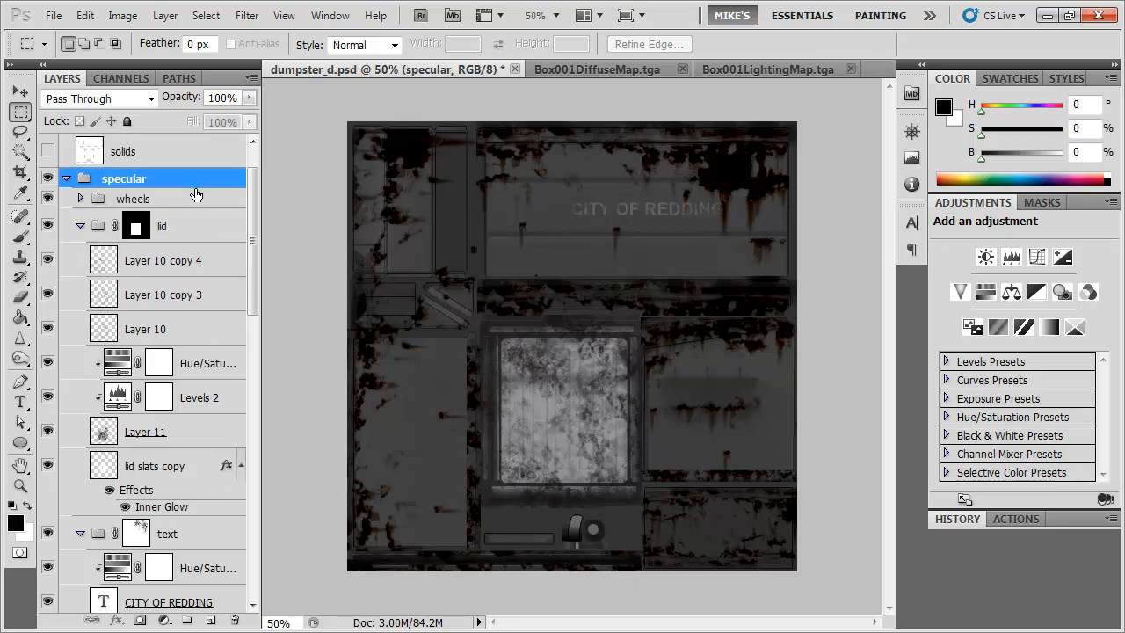
left_click(181, 200)
left_click(211, 620)
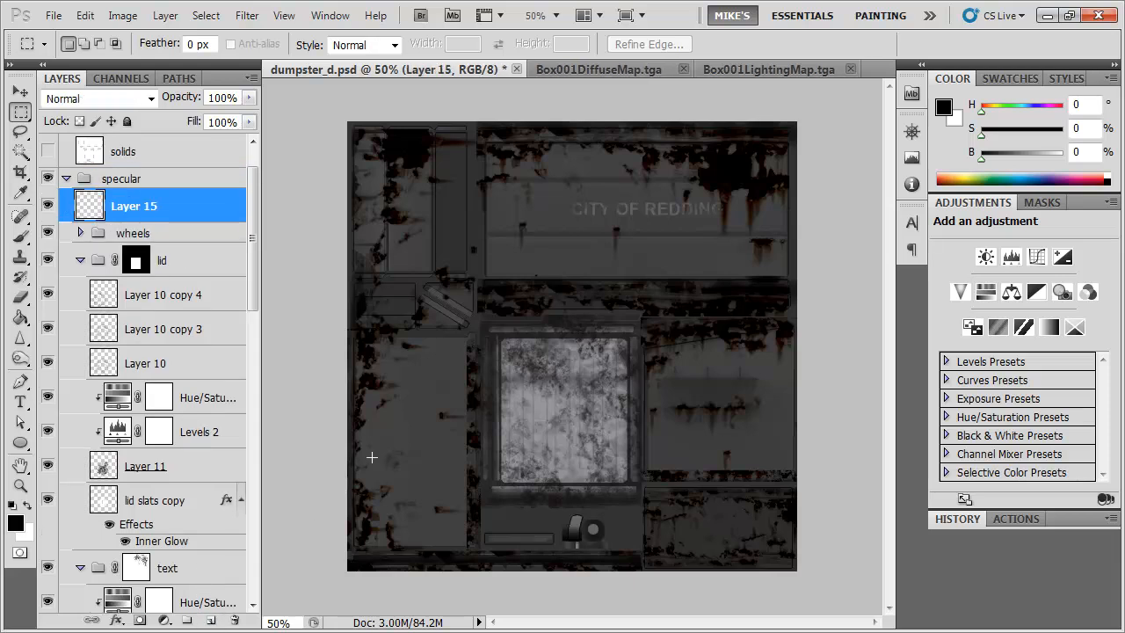
key("b")
right_click(550, 257)
Browse from the FMP folder up to DMU and place the plaster_grungey texture over the whole canvas, at the top of the specular group
left_click(312, 268)
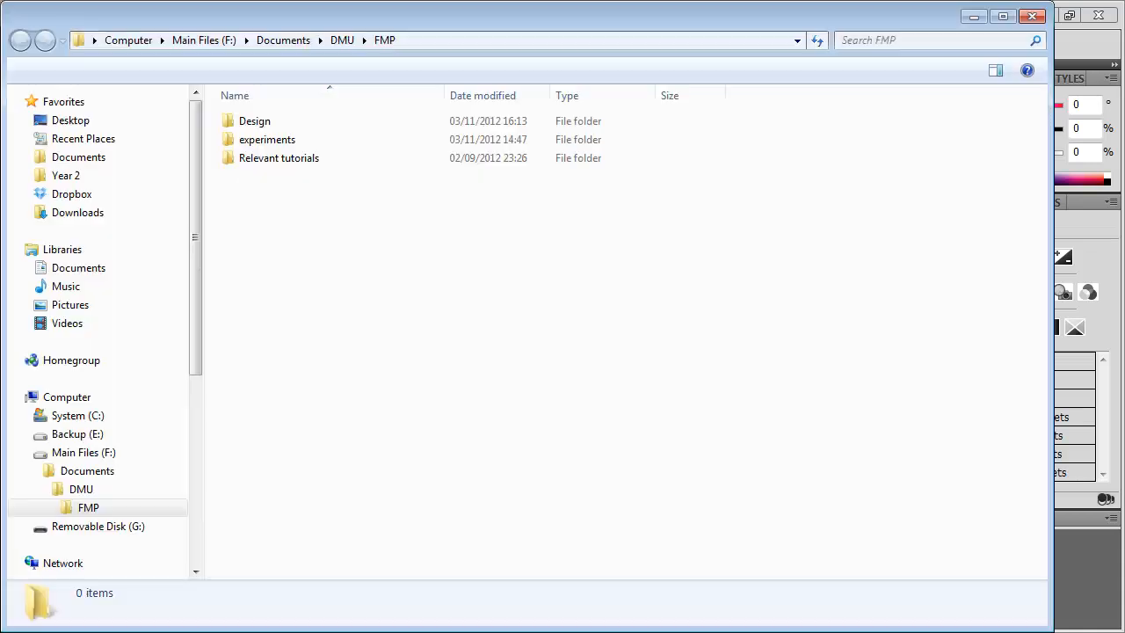
left_click(342, 44)
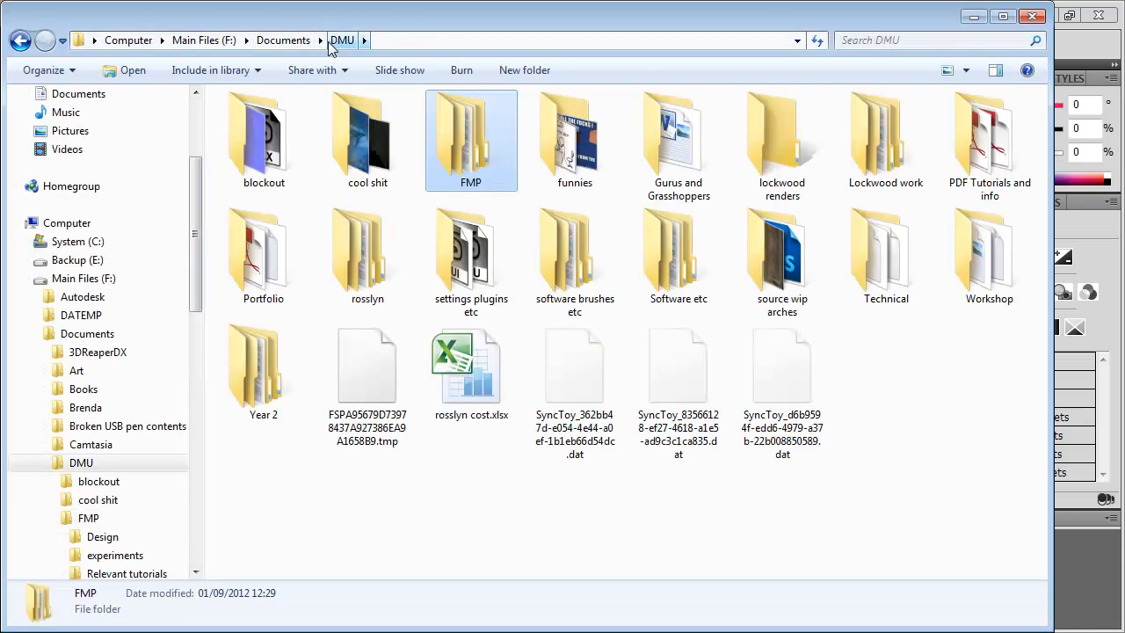
left_click_drag(557, 24, 0, 176)
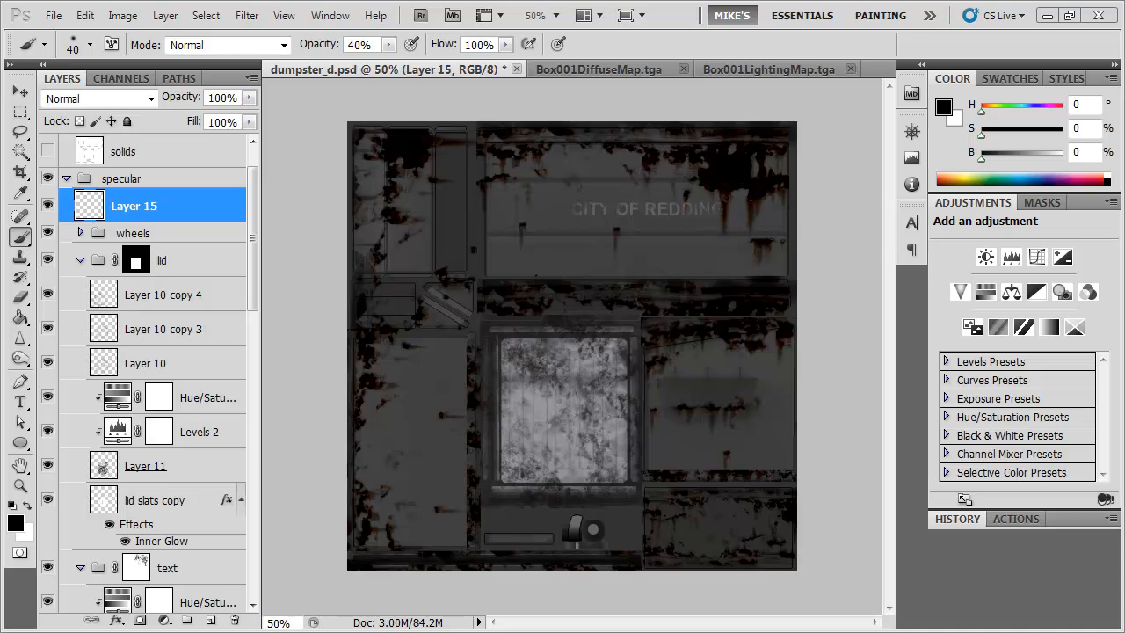
left_click_drag(634, 551, 592, 502)
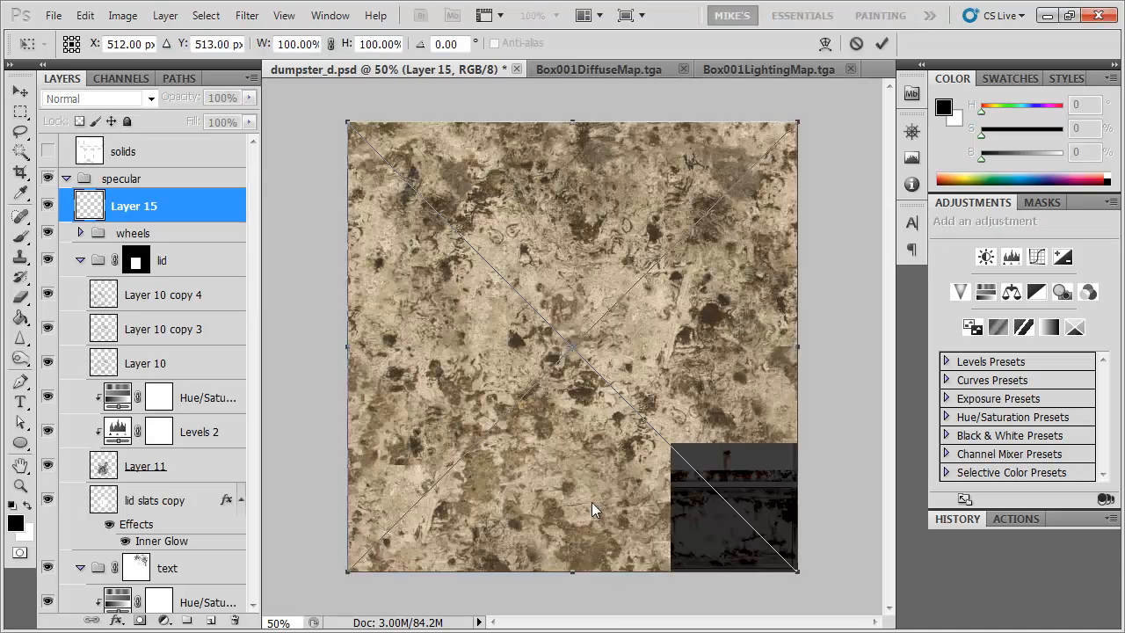
key("Return")
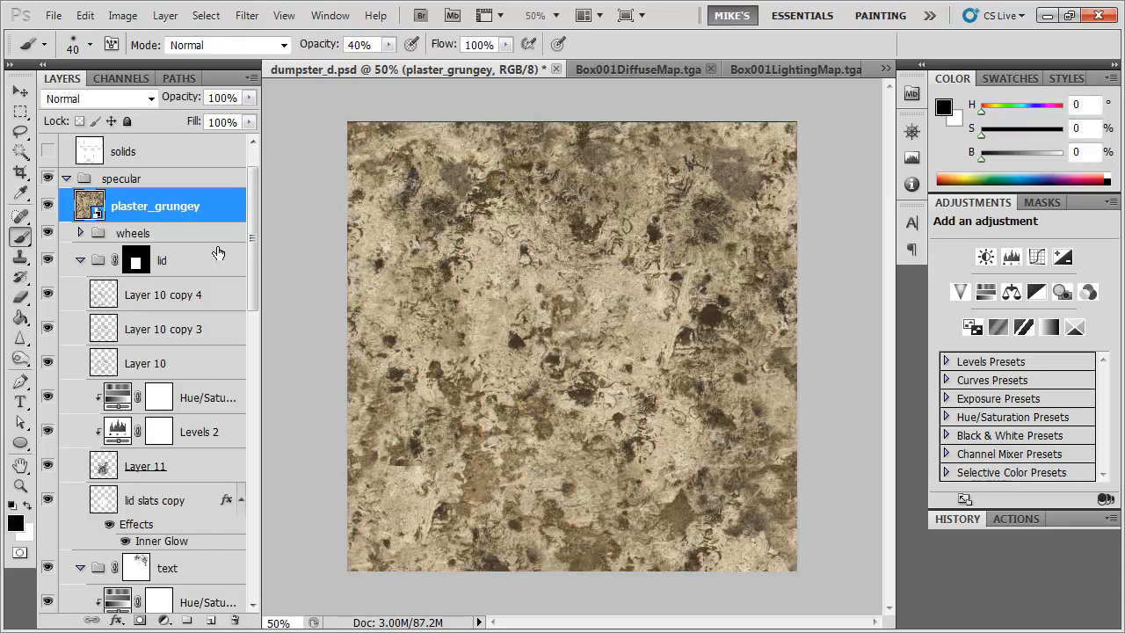
Add a Black & White adjustment with default settings above plaster_grungey and rasterize the texture layer
left_click(1009, 295)
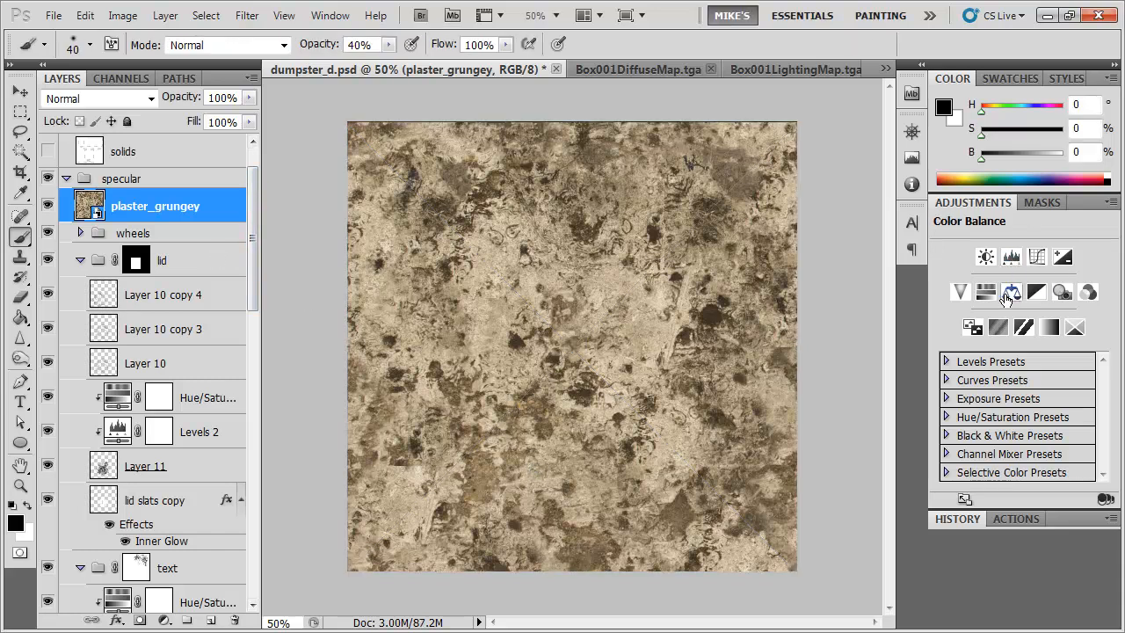
left_click(1036, 290)
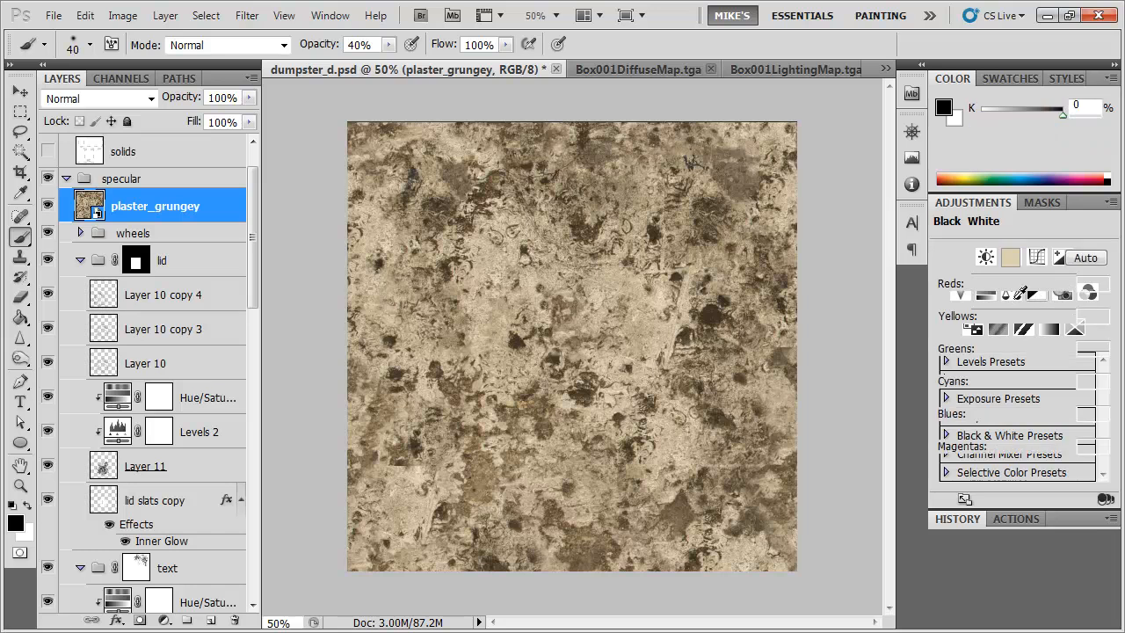
right_click(182, 208)
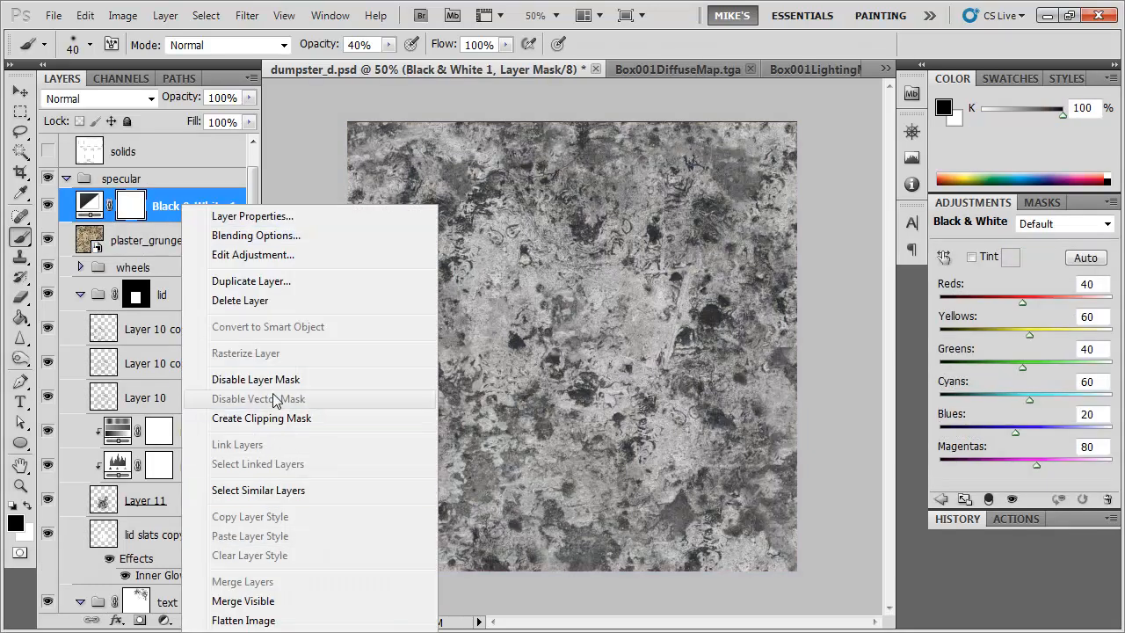
left_click(163, 206)
left_click(155, 241, "shift")
right_click(154, 242)
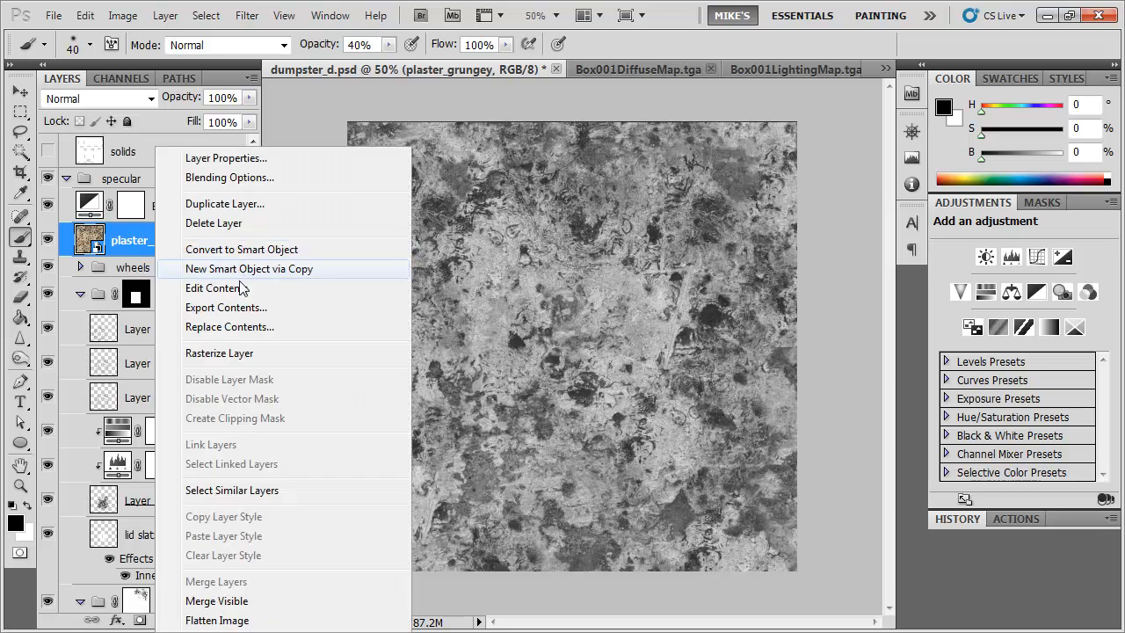
left_click(248, 362)
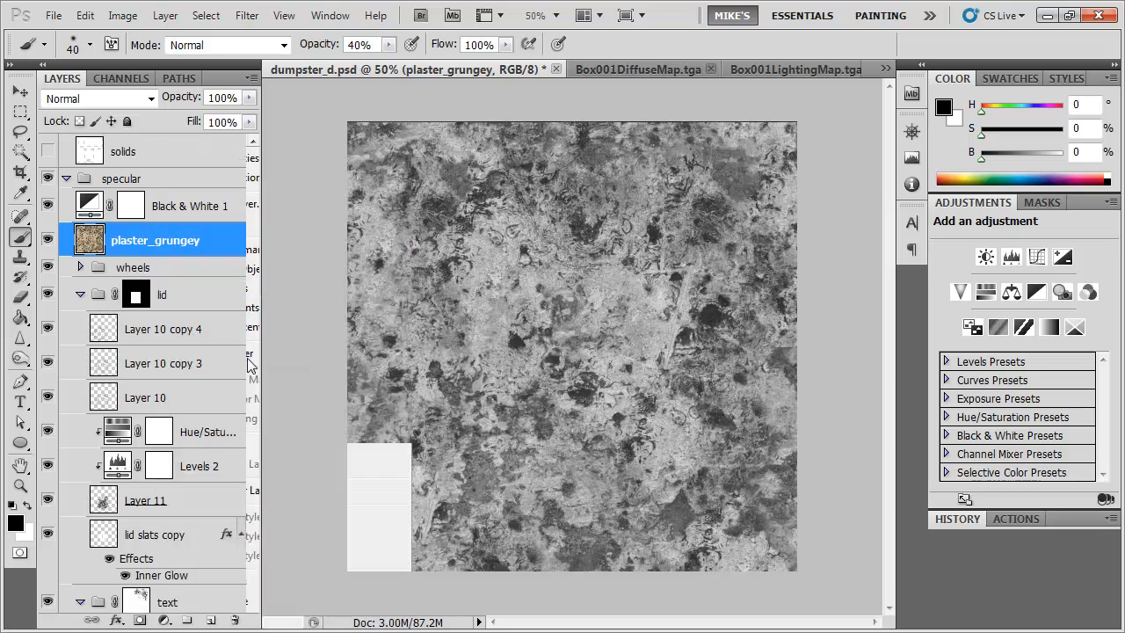
Merge the Black & White adjustment down into the plaster_grungey layer
left_click(192, 209)
right_click(195, 207)
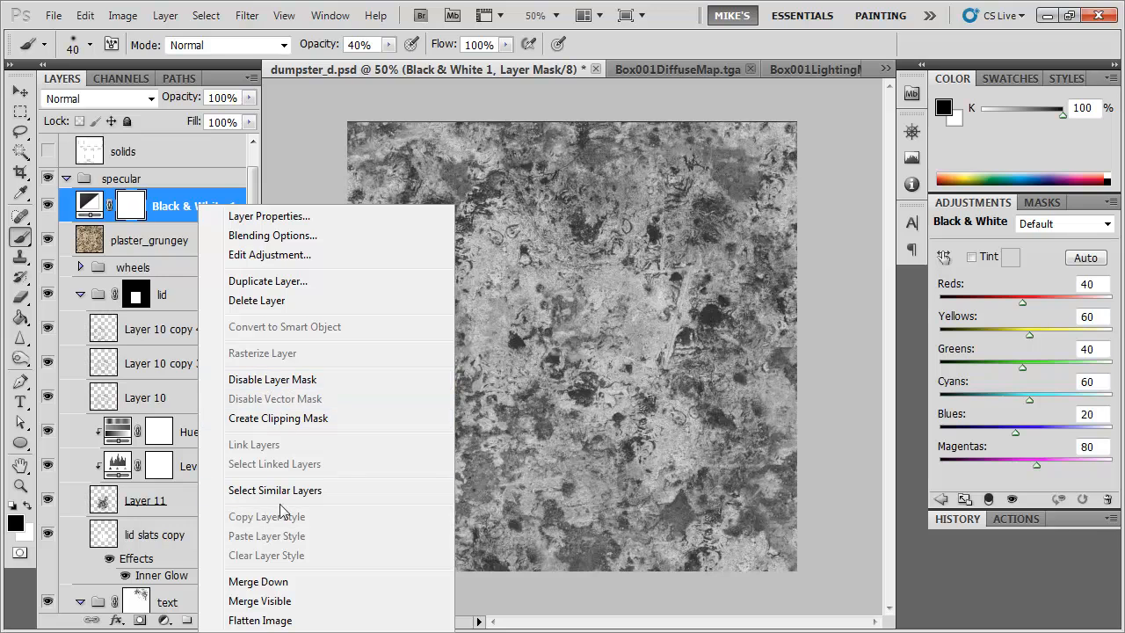
left_click(268, 582)
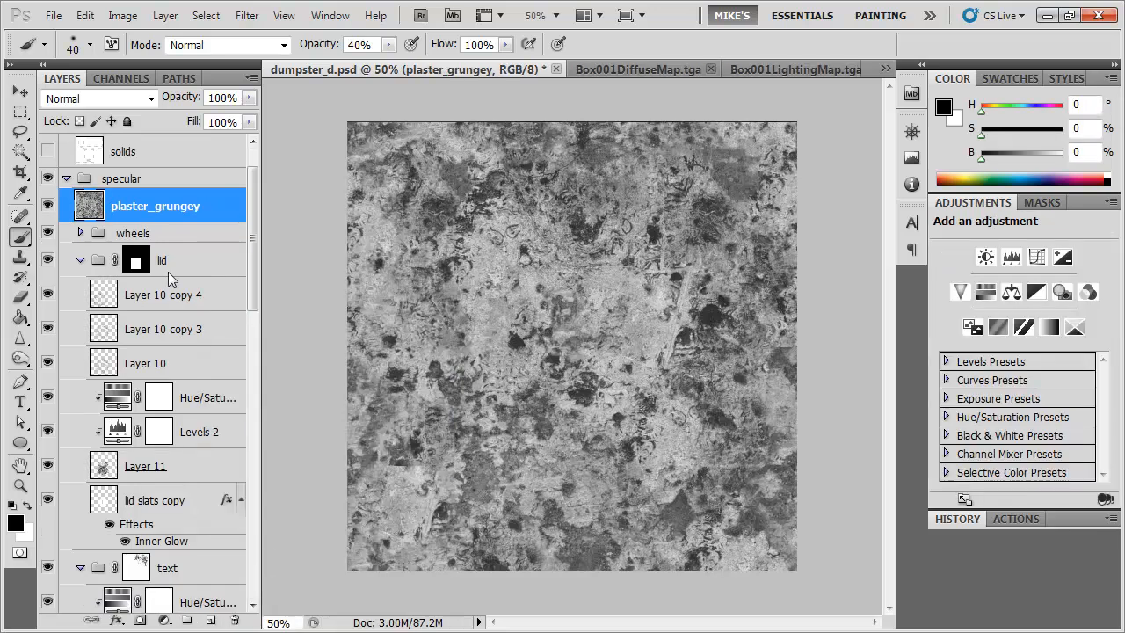
Set the plaster_grungey layer's blend mode to Overlay and its opacity to 16%
left_click(152, 98)
left_click(112, 325)
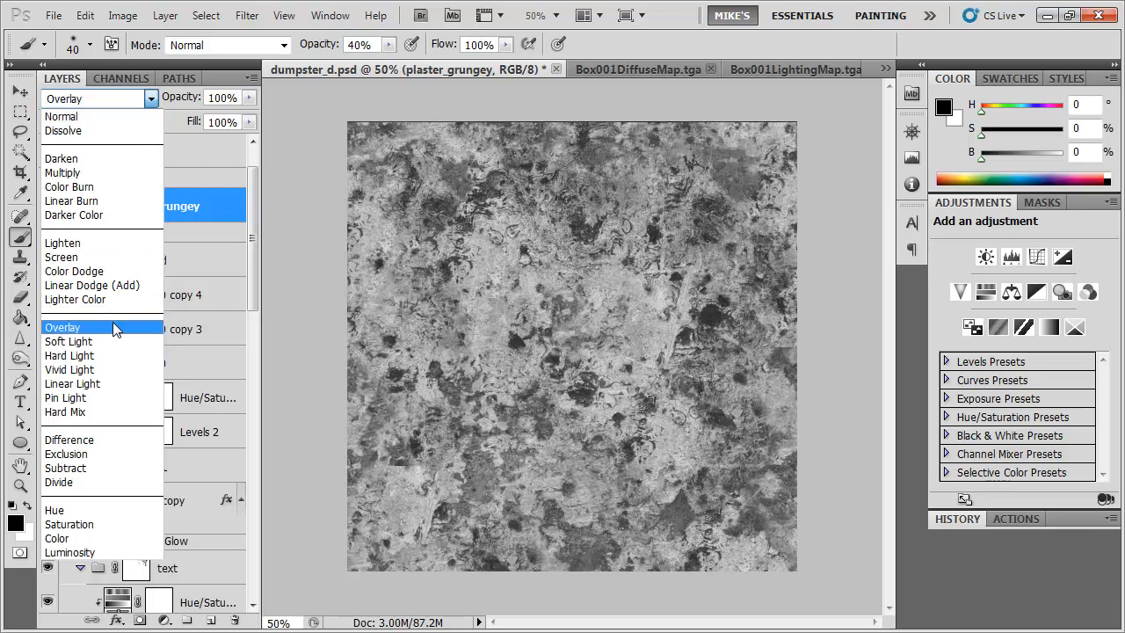
left_click(113, 325)
left_click_drag(180, 97, 60, 98)
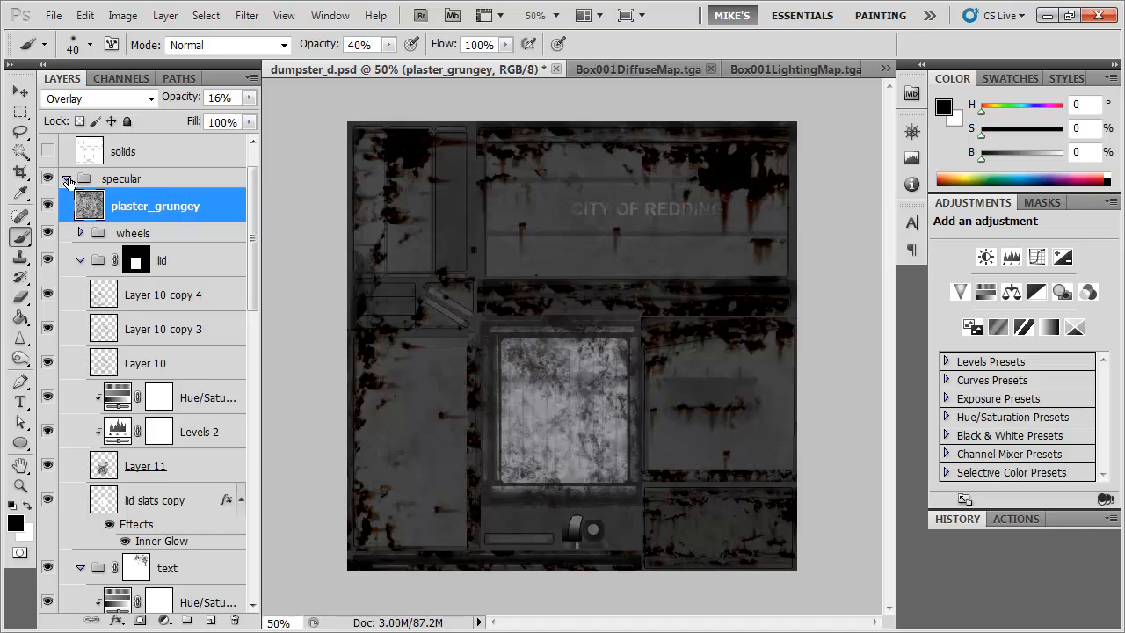
Create a new layer group above the specular group and name it gloss
left_click(142, 182)
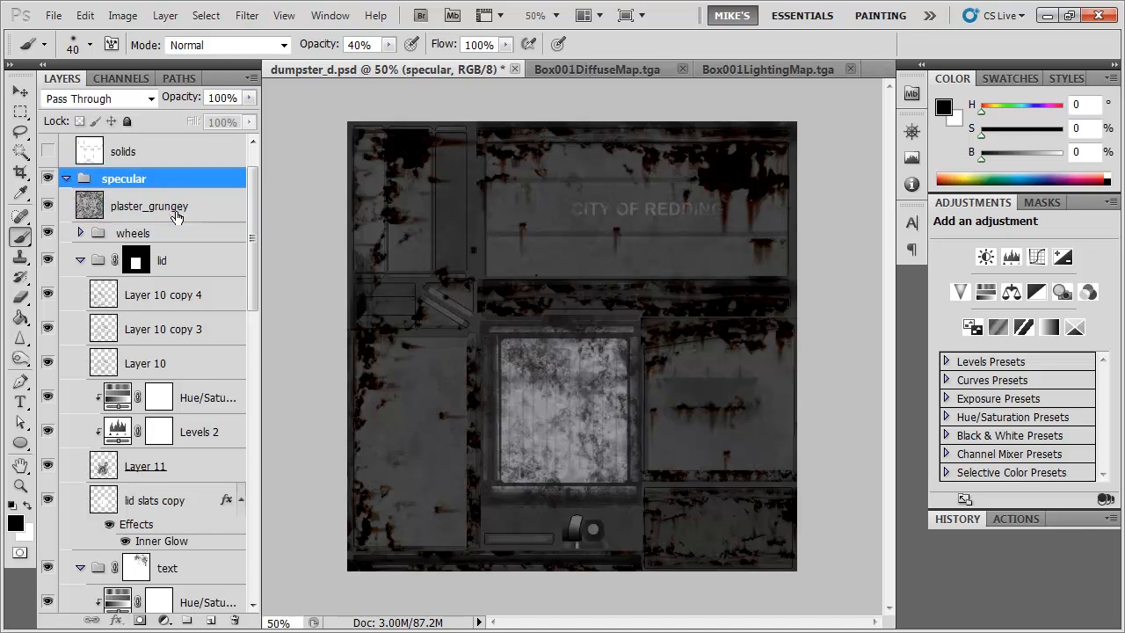
left_click(186, 620)
double_click(127, 179)
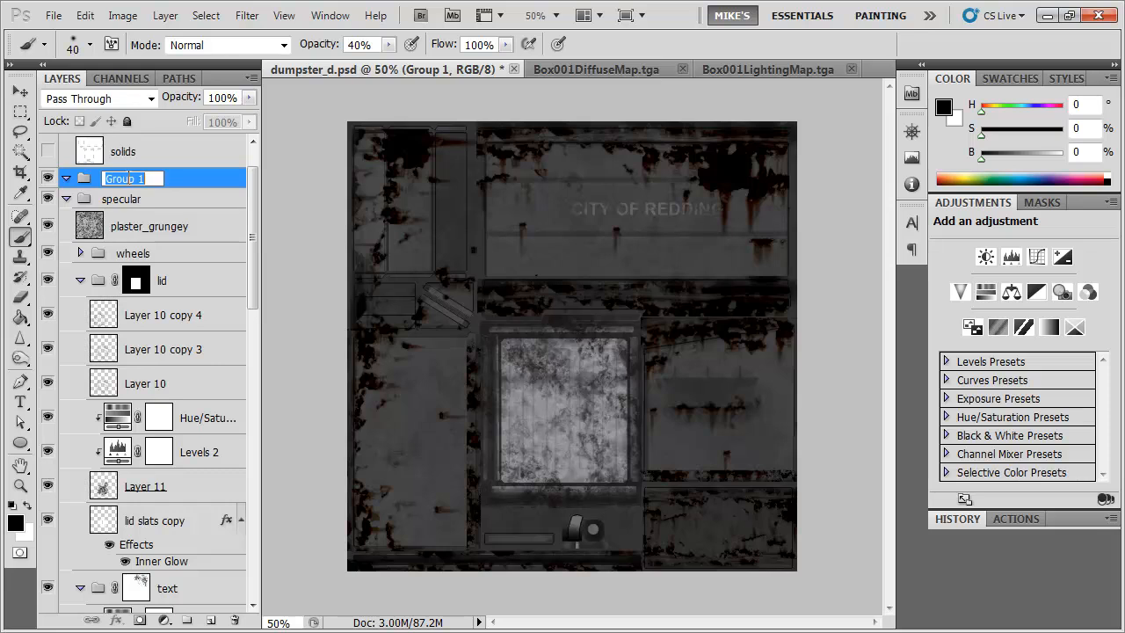
type("floss")
key("Return")
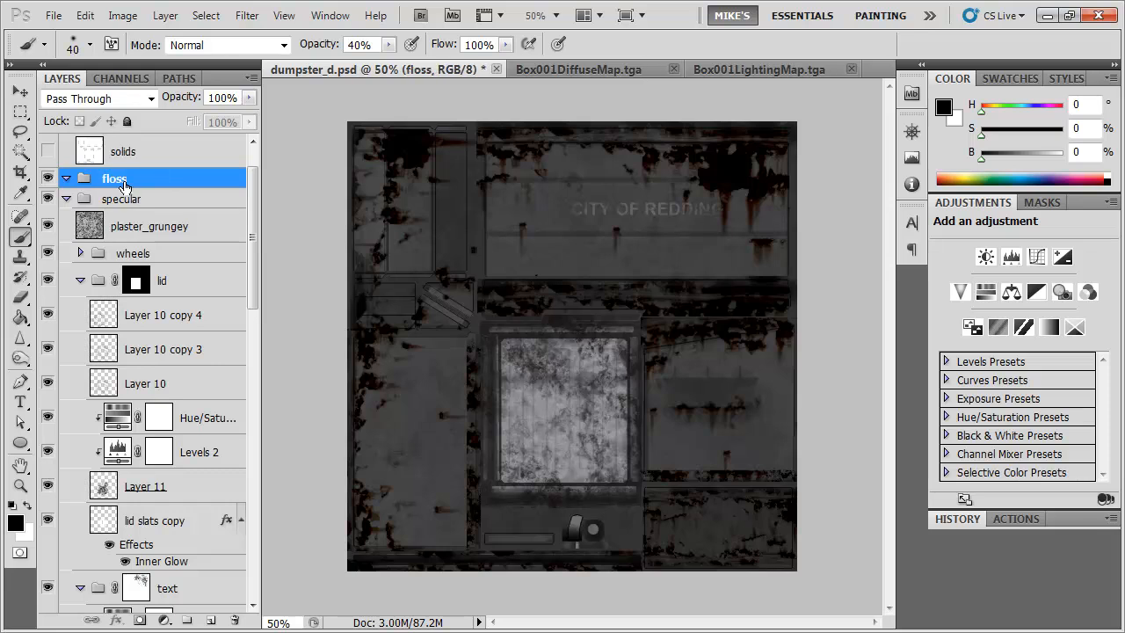
double_click(124, 181)
type("gloss")
key("Return")
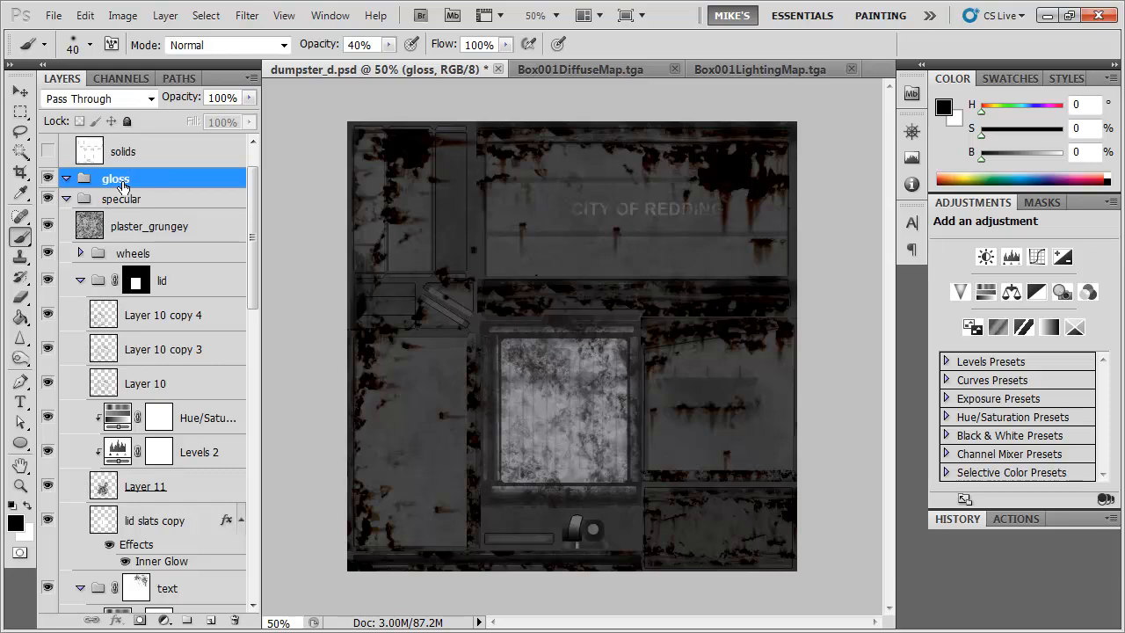
Hide plaster_grungey in the specular group, then paste a merged copy of the whole canvas into the gloss group
left_click(146, 226)
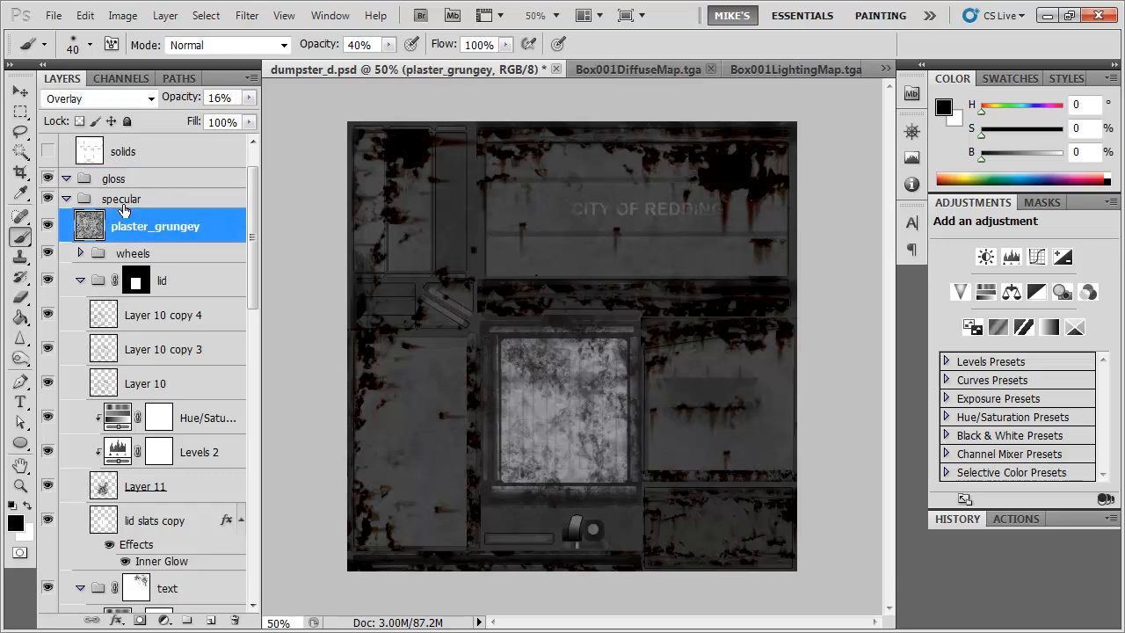
key("ctrl+a")
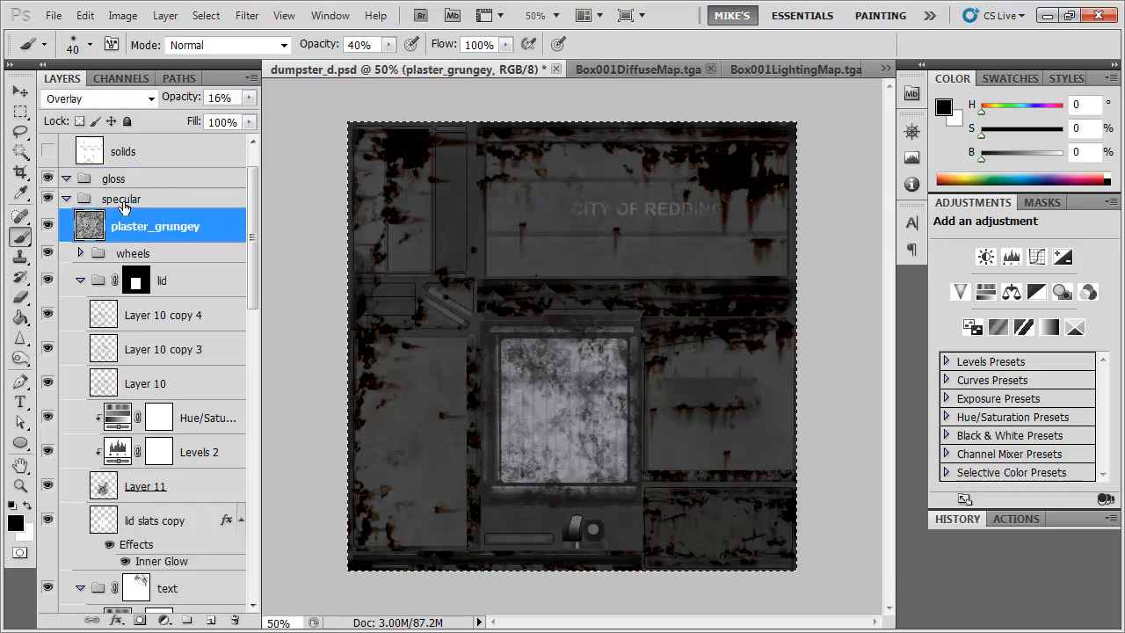
left_click(48, 227)
key("ctrl+shift+c")
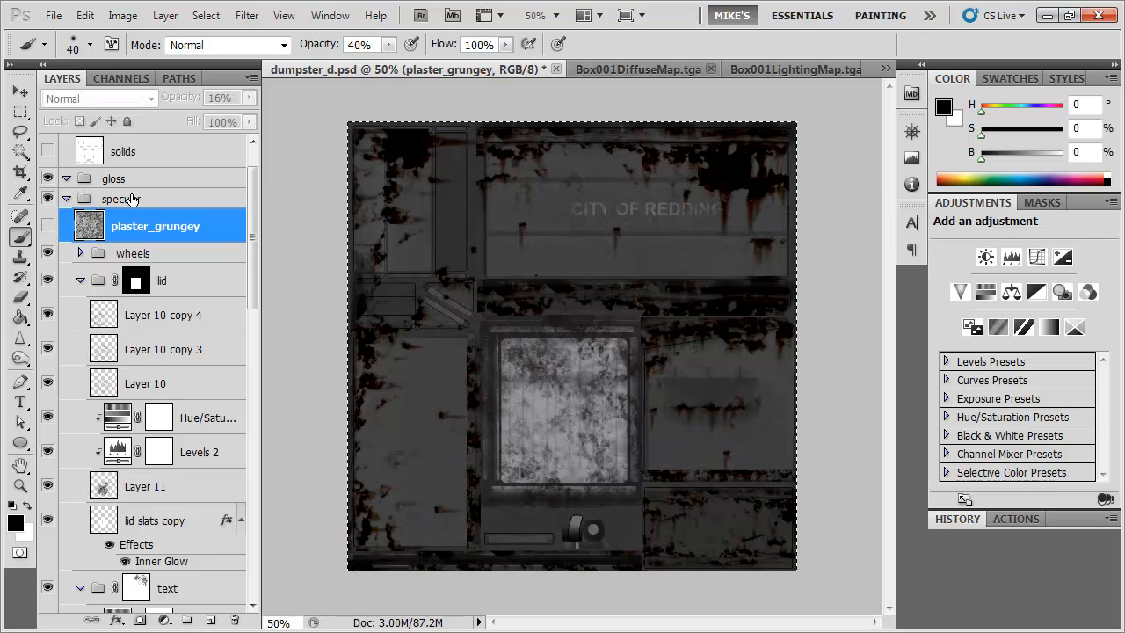
left_click(132, 181)
key("ctrl+v")
Duplicate the hidden plaster_grungey layer, move the copy to the top of the gloss group and make it visible
left_click(160, 270)
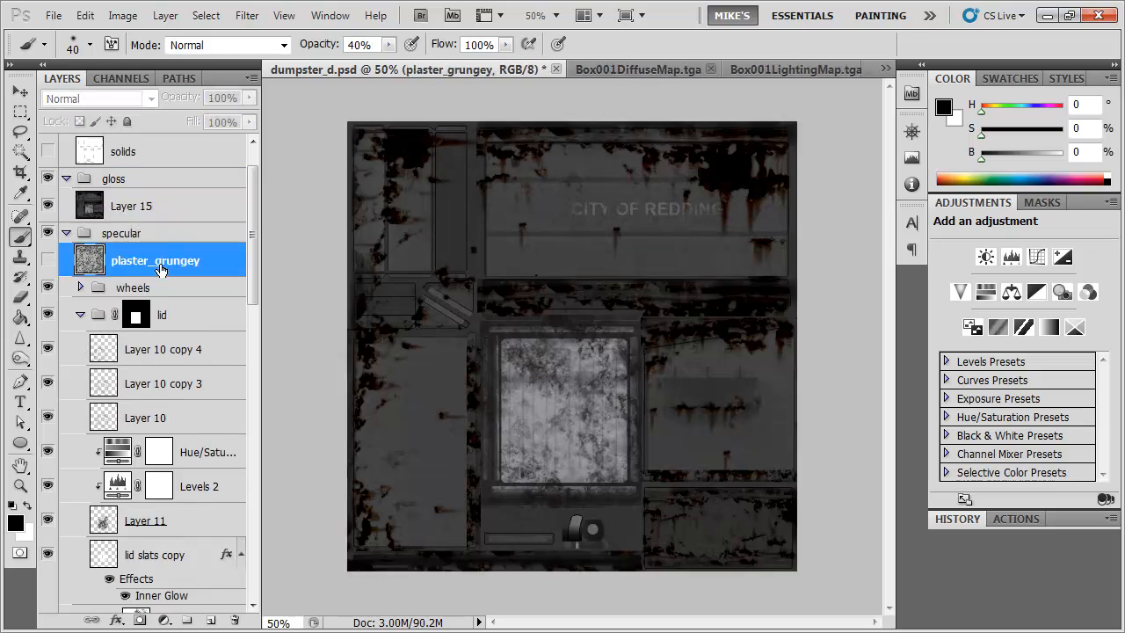
key("ctrl+j")
left_click_drag(157, 261, 156, 197)
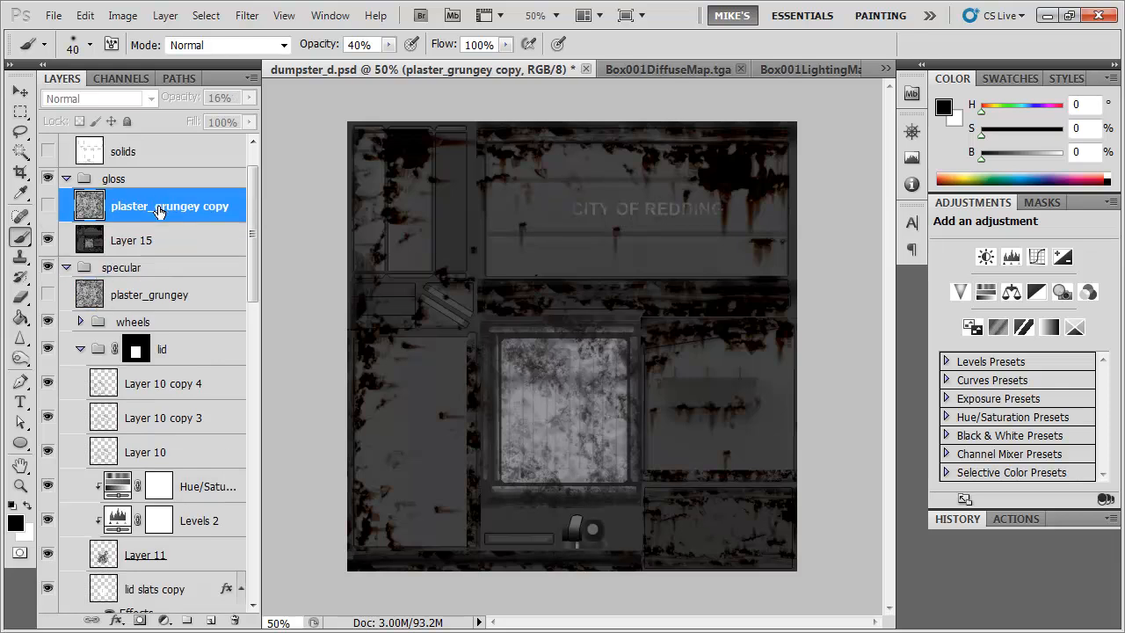
left_click(49, 207)
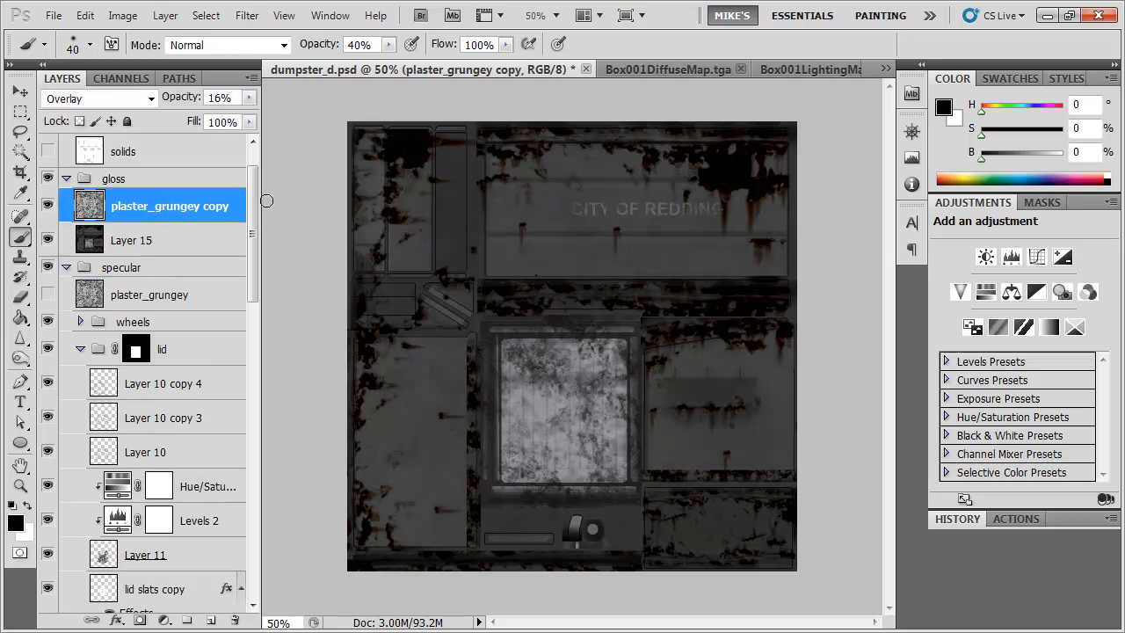
Rotate the plaster_grungey copy by -90° and set its opacity to 48%
key("ctrl+t")
left_click_drag(541, 107, 297, 369)
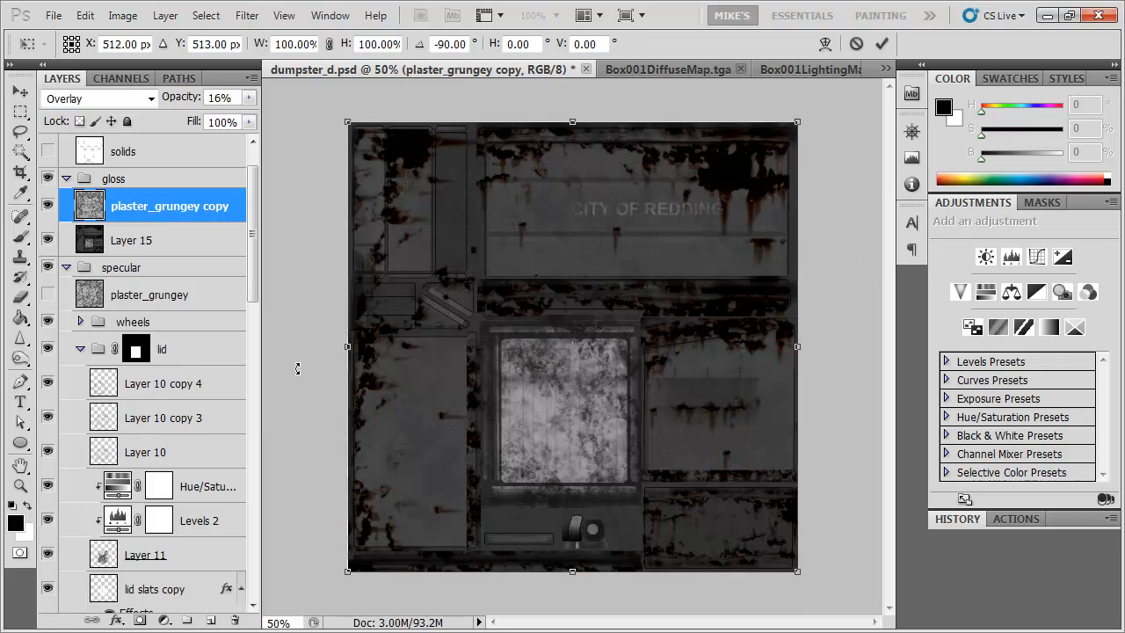
key("Return")
key("b")
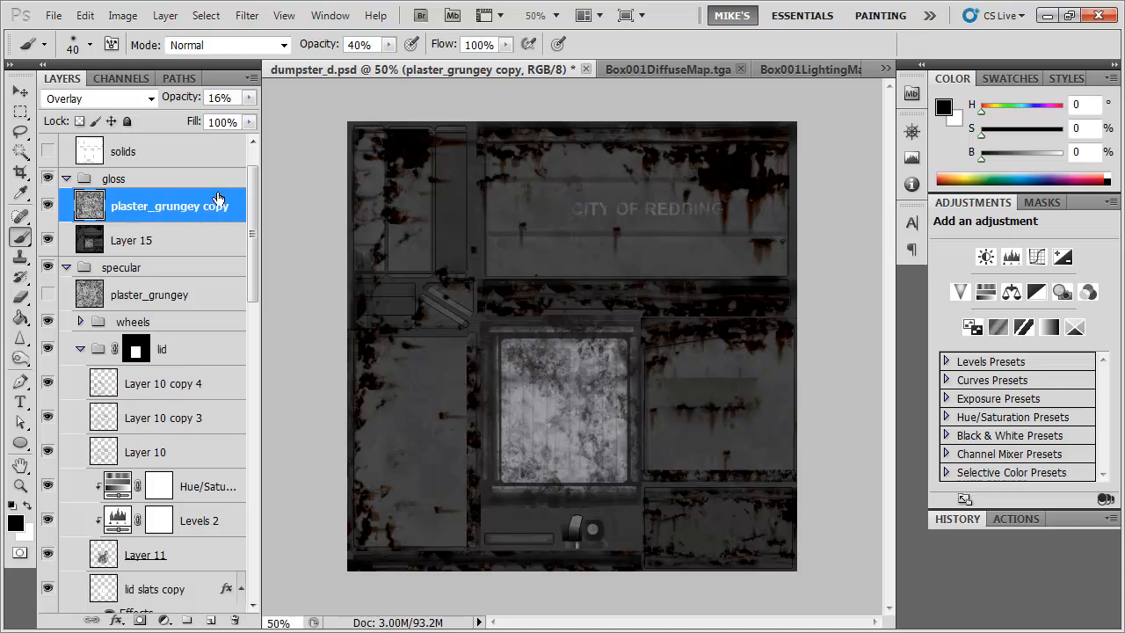
left_click_drag(180, 99, 204, 105)
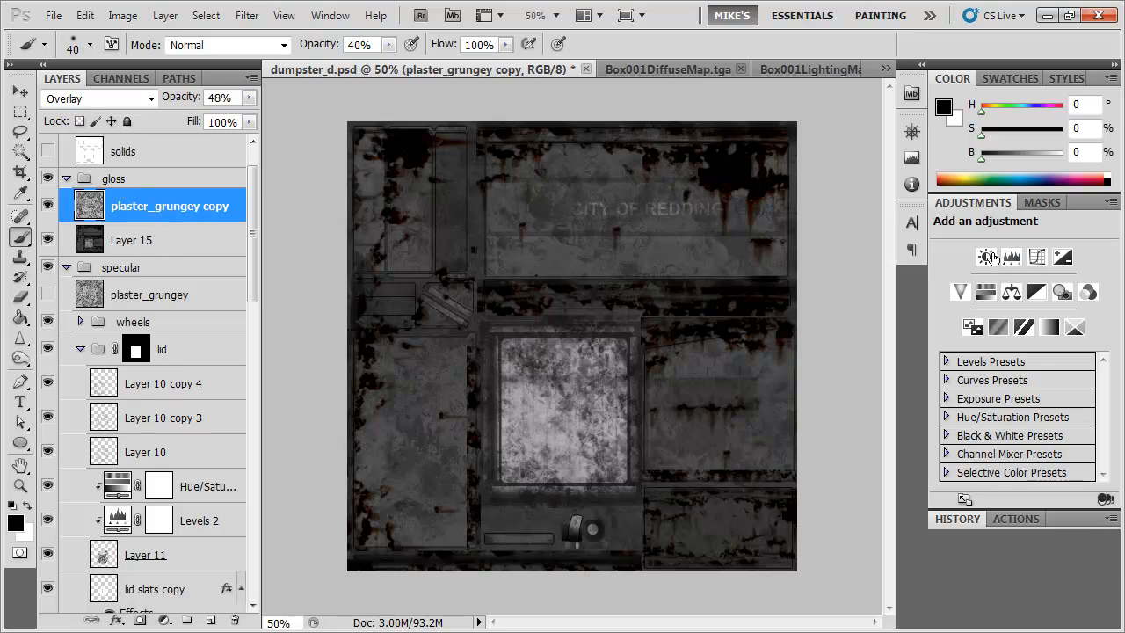
Add a default Black & White adjustment atop the gloss group, then hide gloss and show plaster_grungey in the specular group
left_click(1036, 292)
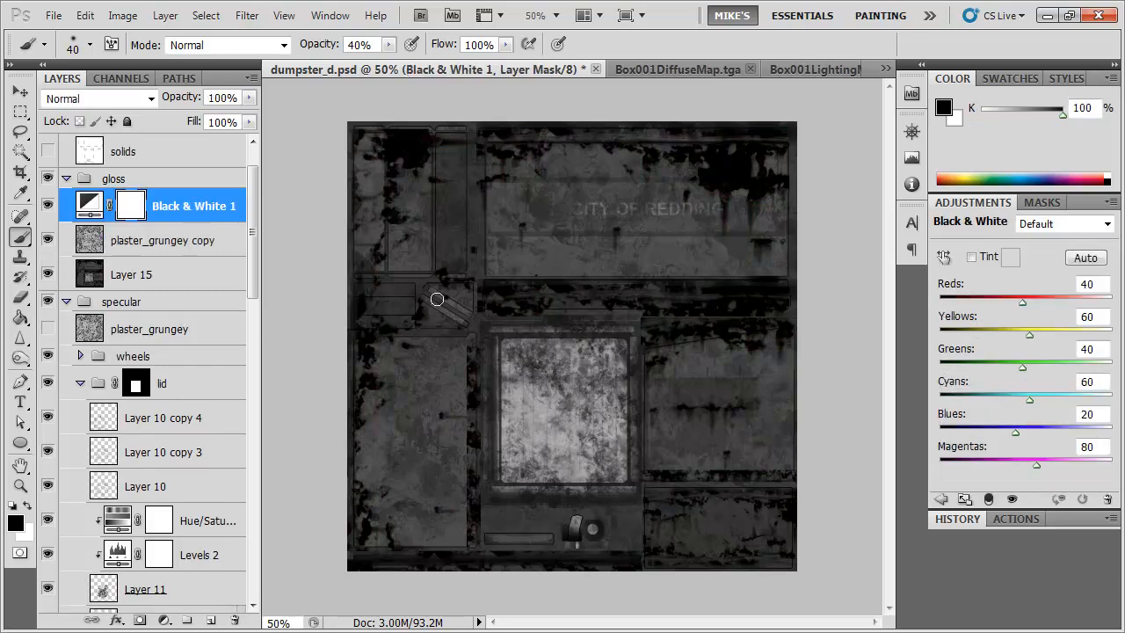
left_click(144, 303)
left_click(49, 180)
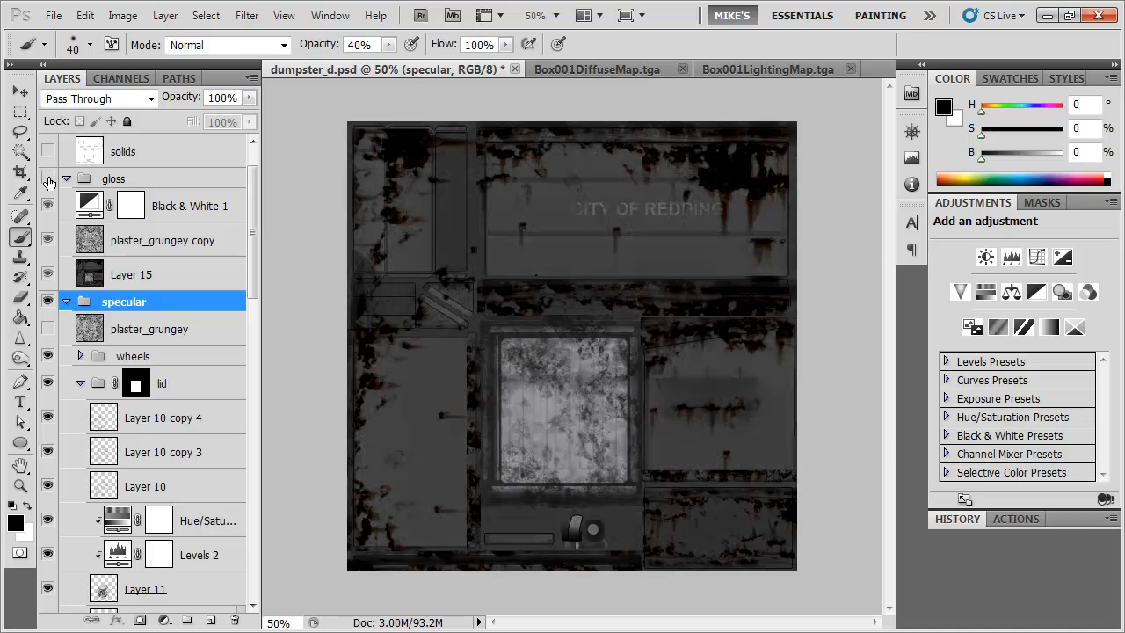
left_click(48, 329)
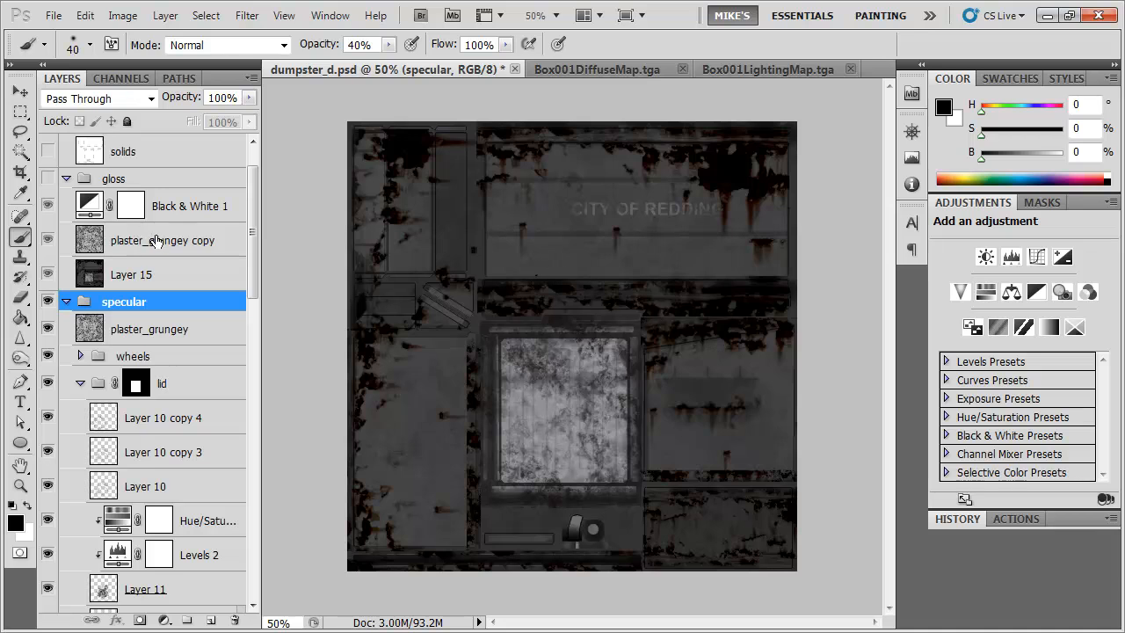
Put the merged black-and-white gloss image into a new alpha channel and return to the RGB composite
left_click(186, 208)
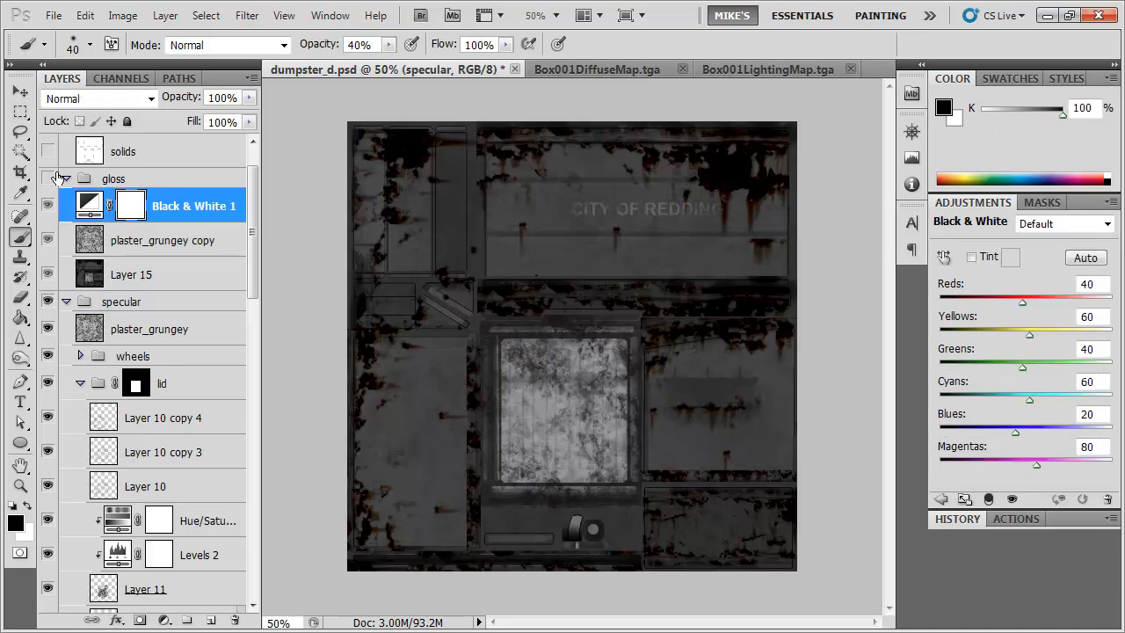
left_click(122, 78)
left_click(210, 620)
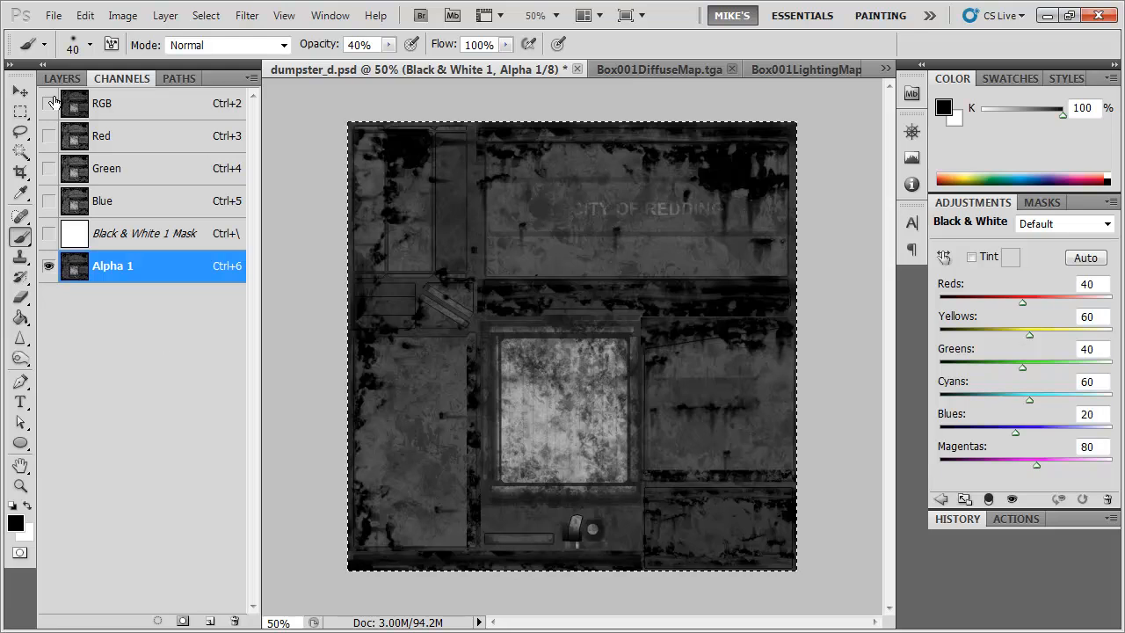
left_click(148, 109)
left_click(64, 79)
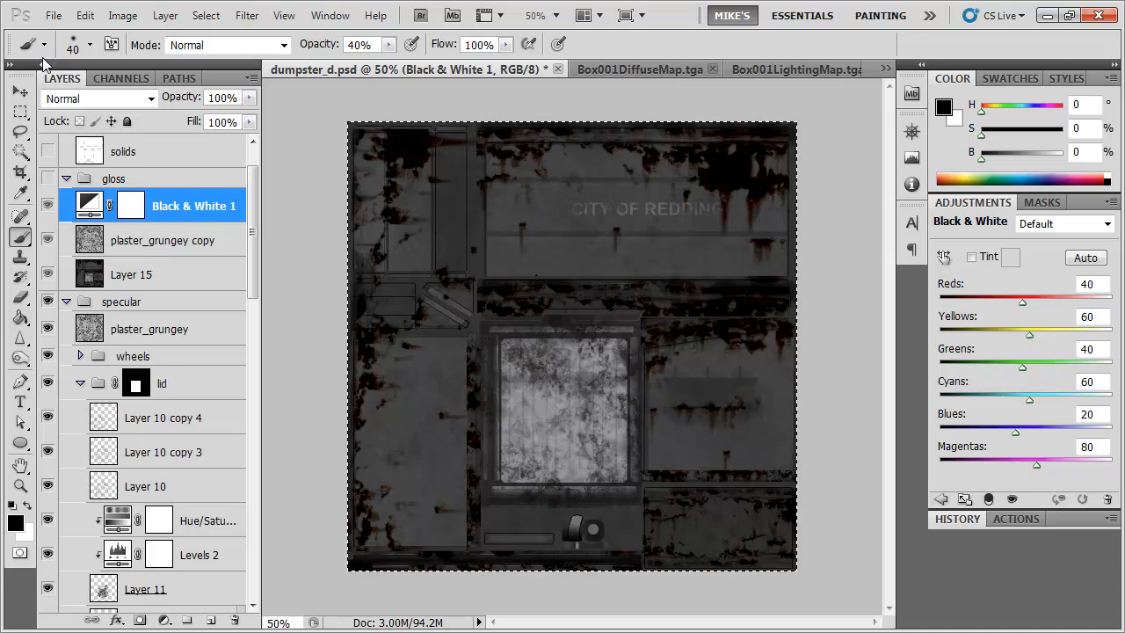
Save the specular version as dumpster_s.psd in the 04 texturing folder, keeping layers and alpha channels
left_click(54, 15)
left_click(90, 282)
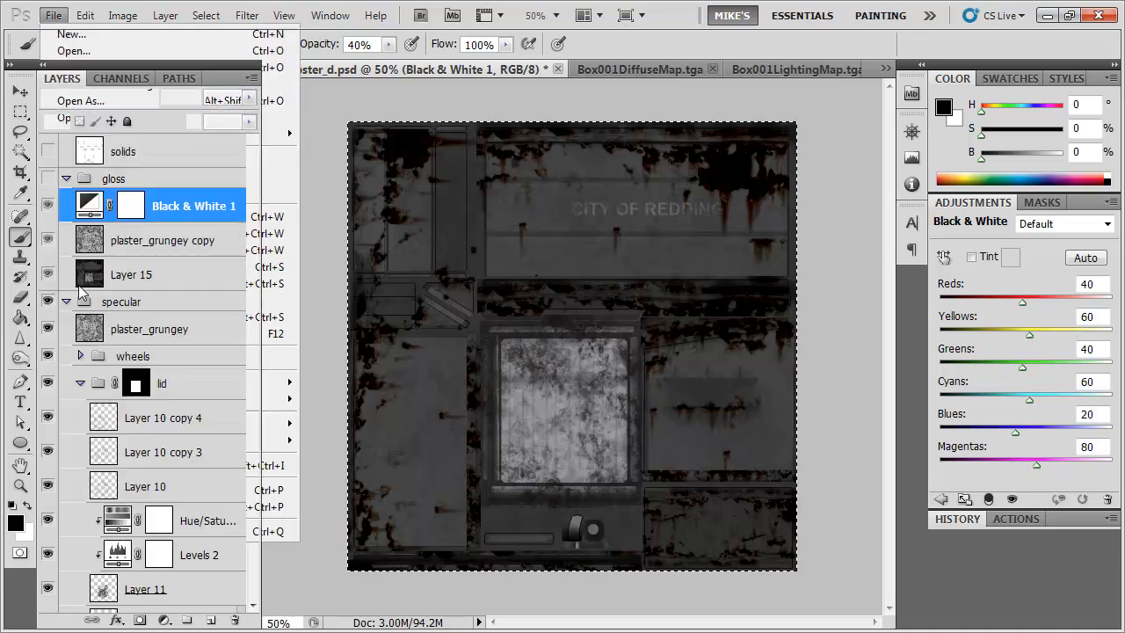
left_click(291, 415)
left_click(279, 415)
left_click(236, 392)
left_click(236, 392)
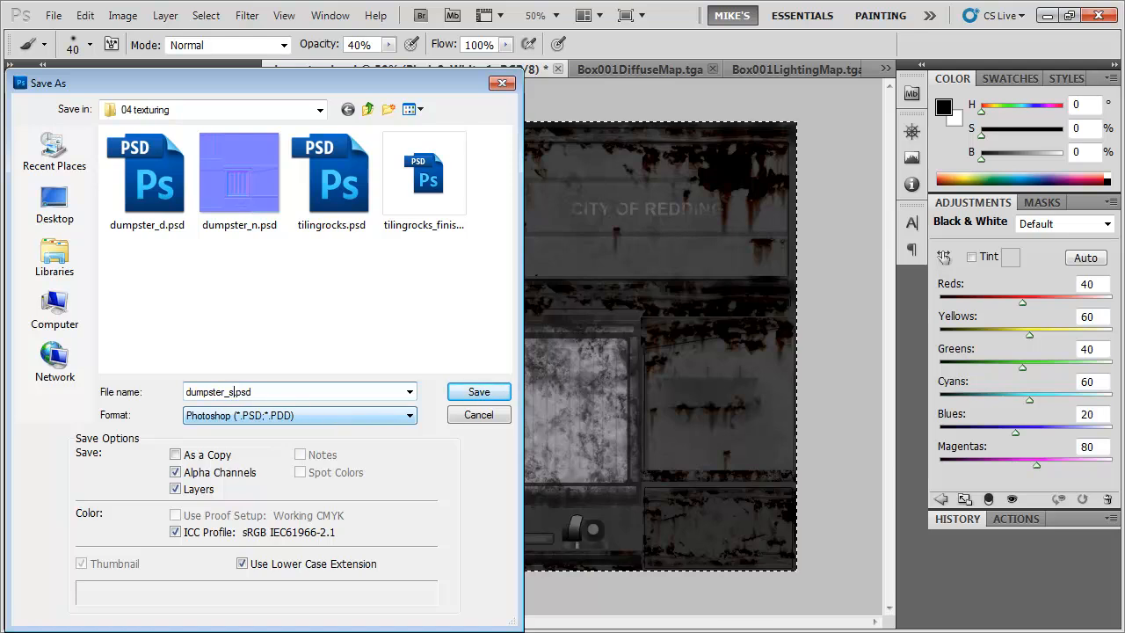
type("s")
left_click(508, 388)
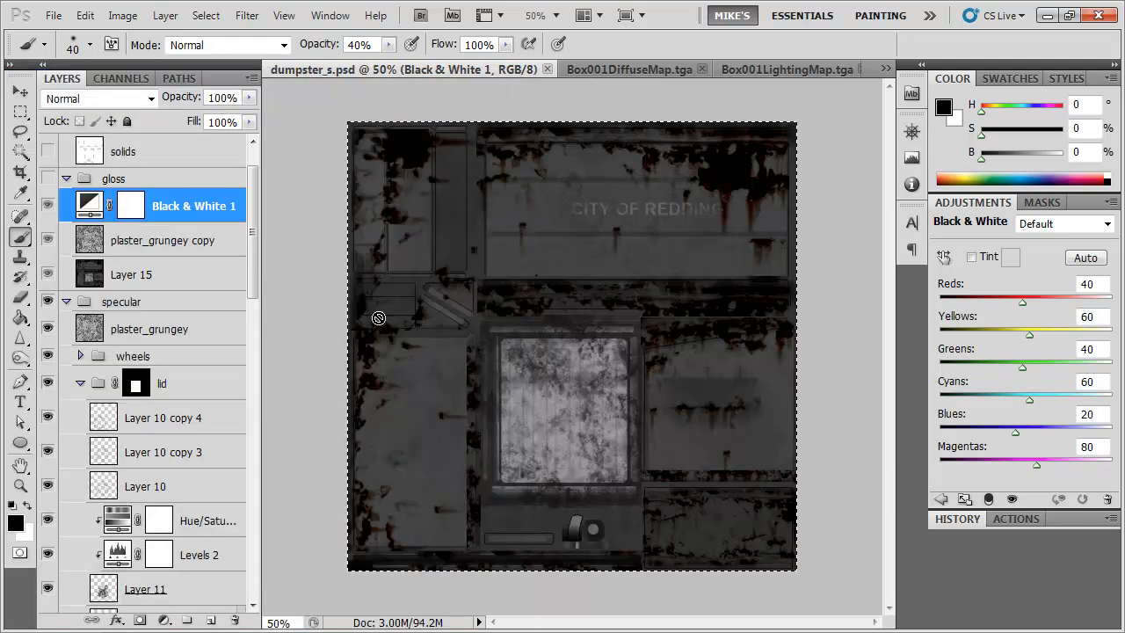
Collapse and hide the specular group, then save the diffuse version as dumpster_d.psd, replacing the existing file
left_click(65, 301)
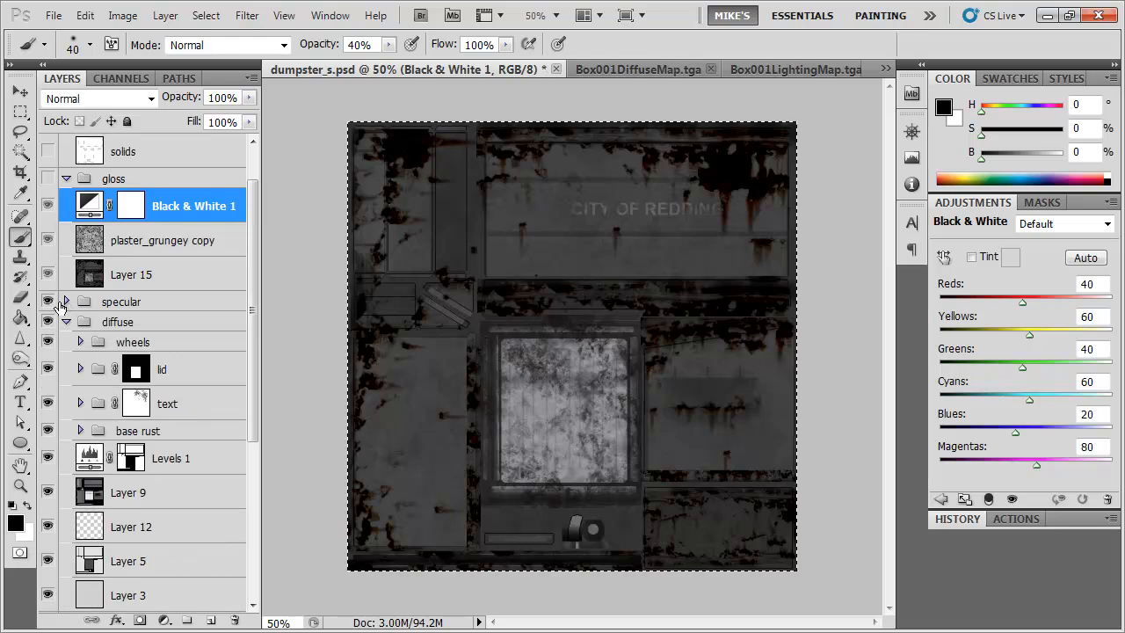
left_click(49, 302)
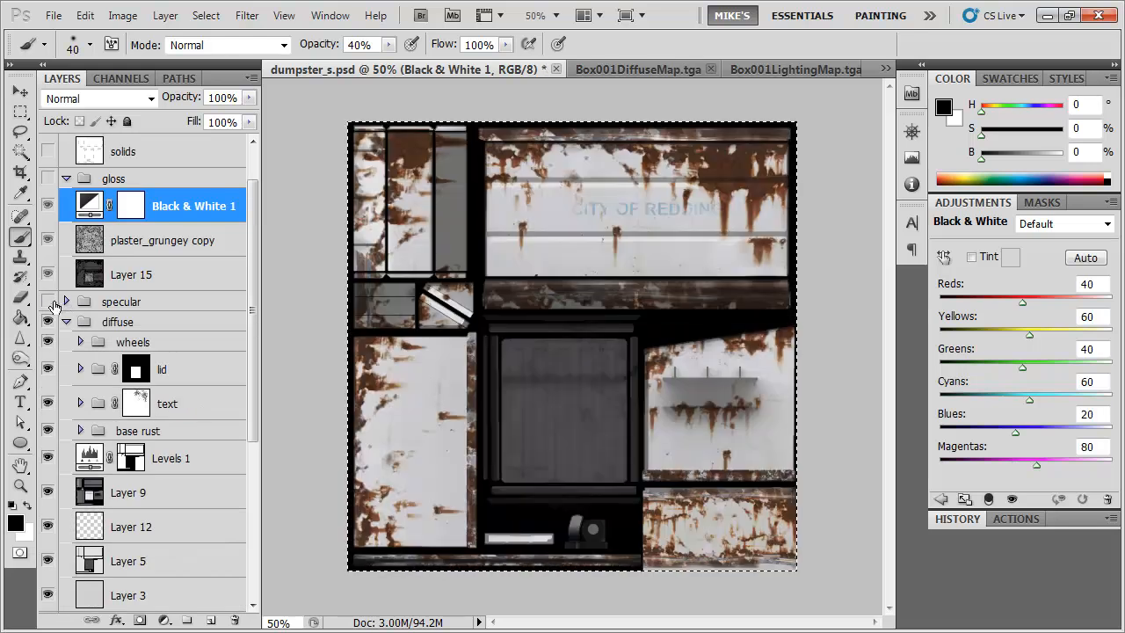
left_click(114, 321)
left_click(54, 15)
left_click(88, 283)
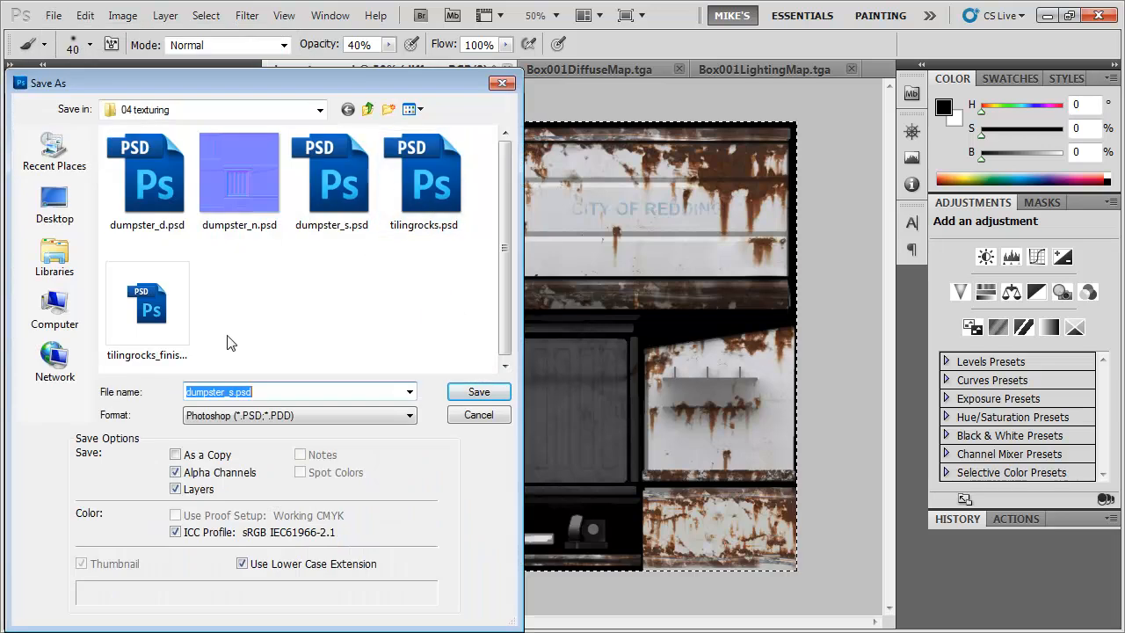
left_click(239, 393)
key("BackSpace")
type("d")
key("Return")
left_click(458, 234)
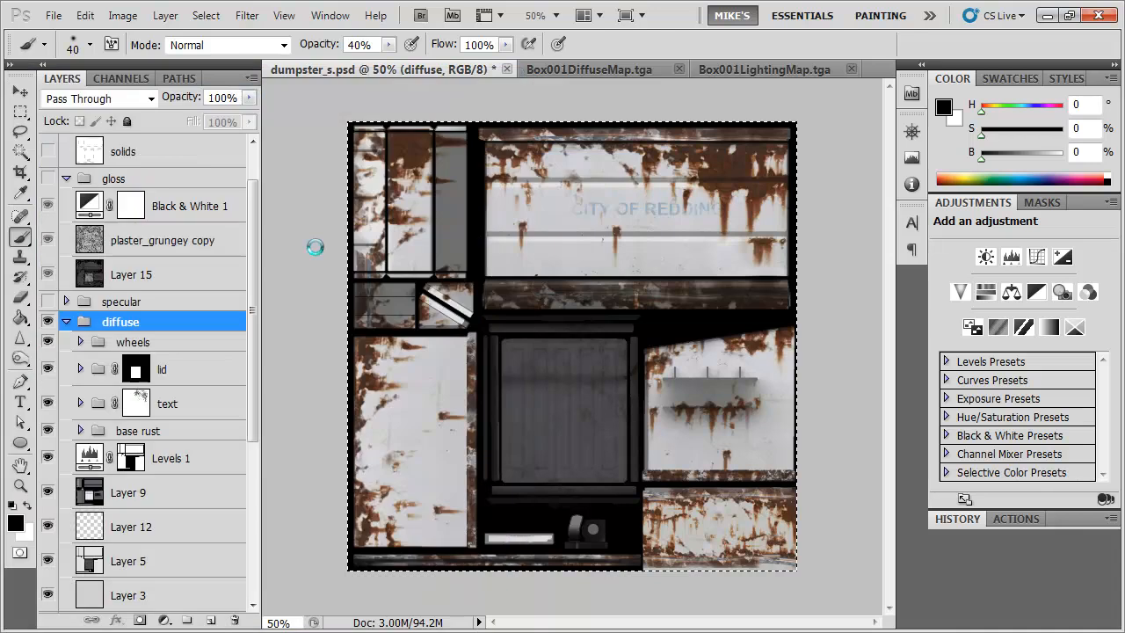
With the diffuse group hidden, save the normal map version as dumpster_n.psd over the existing file, and show the group again
left_click(67, 322)
left_click(49, 322)
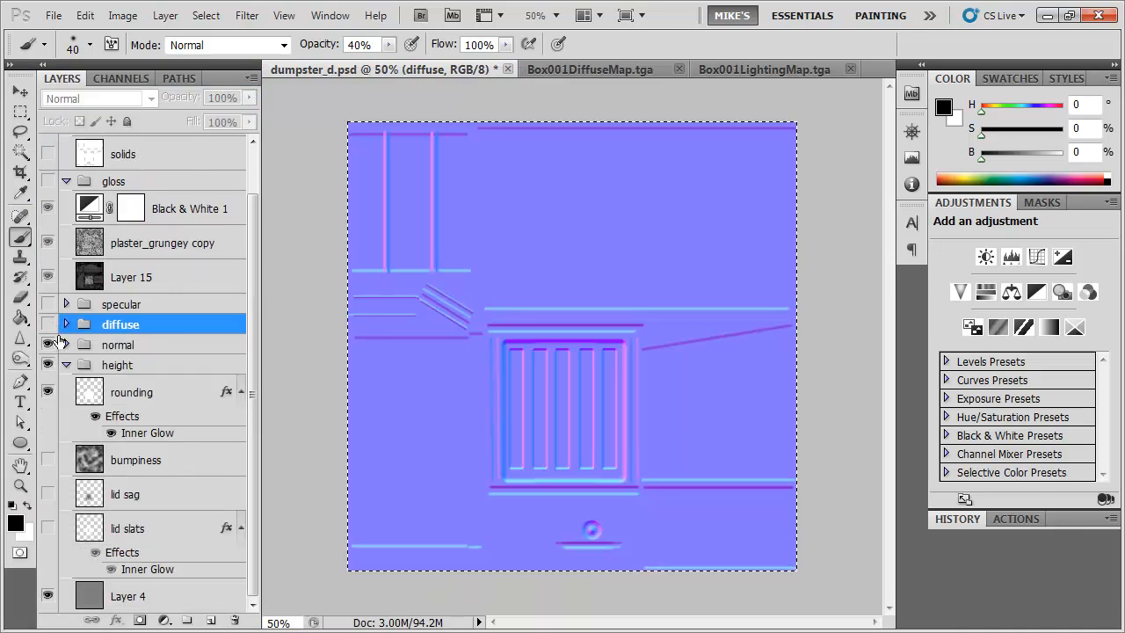
left_click(53, 16)
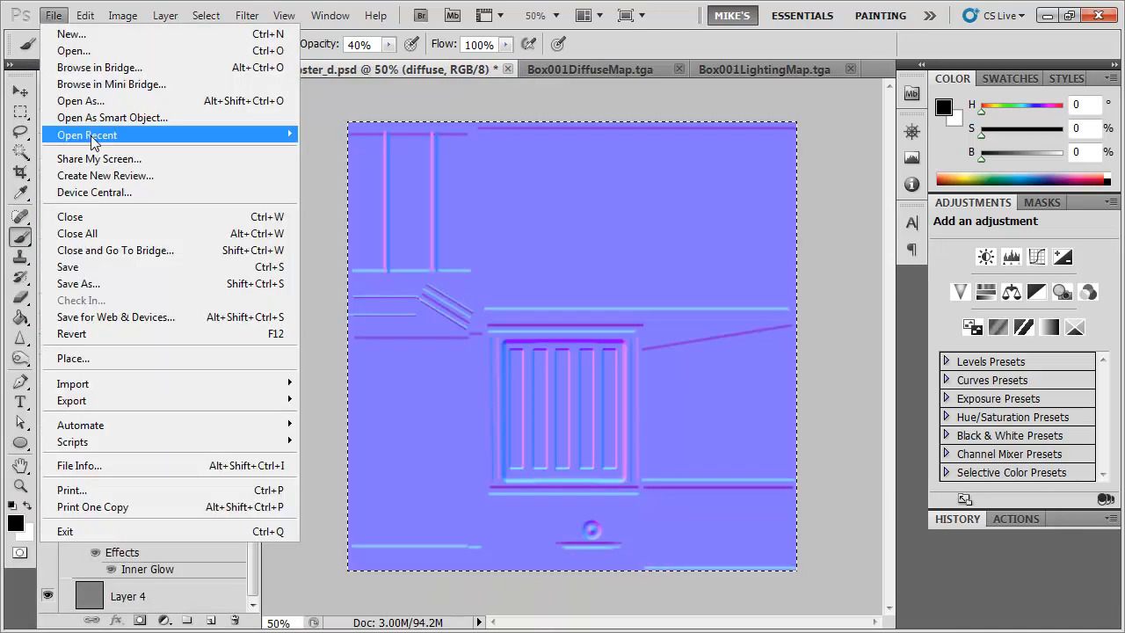
left_click(132, 283)
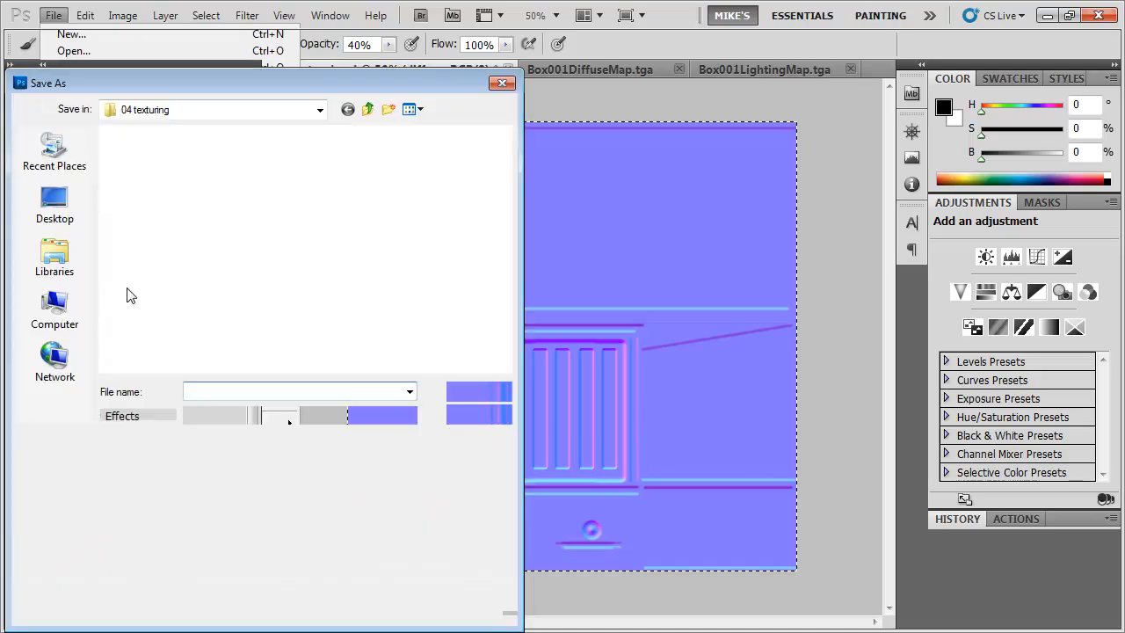
left_click(230, 392)
key("BackSpace")
type("n")
key("Return")
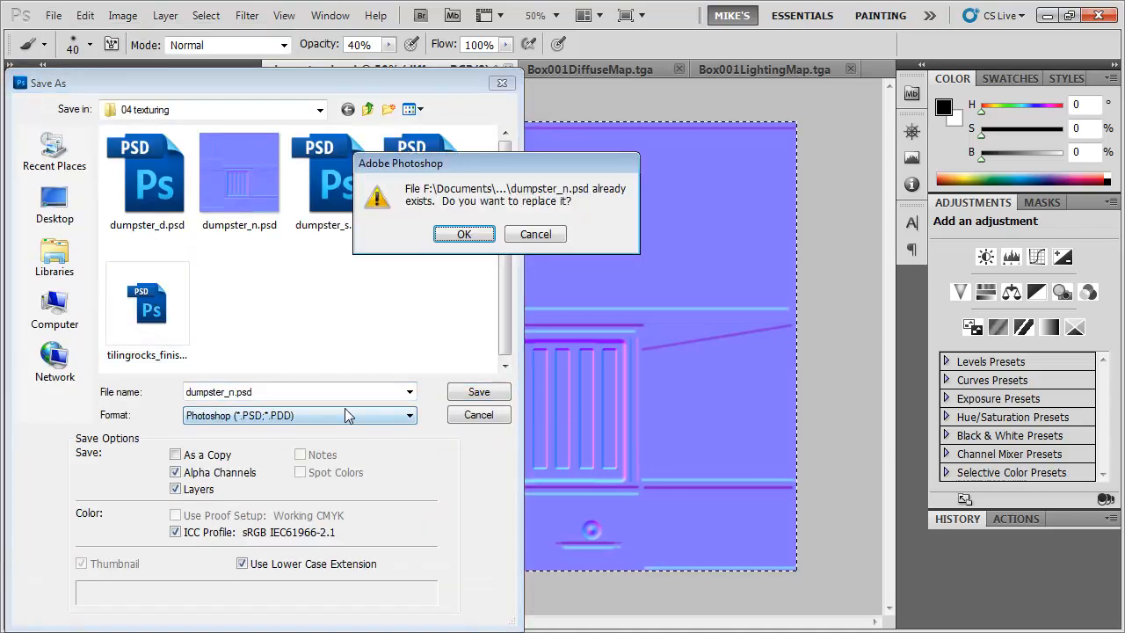
left_click(462, 235)
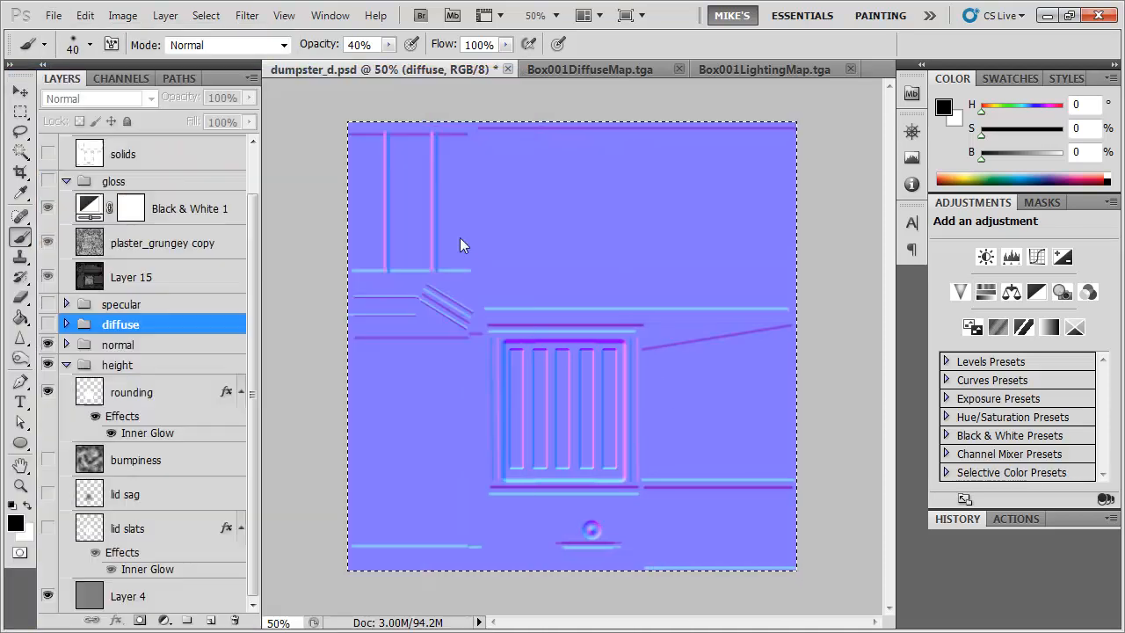
left_click(48, 324)
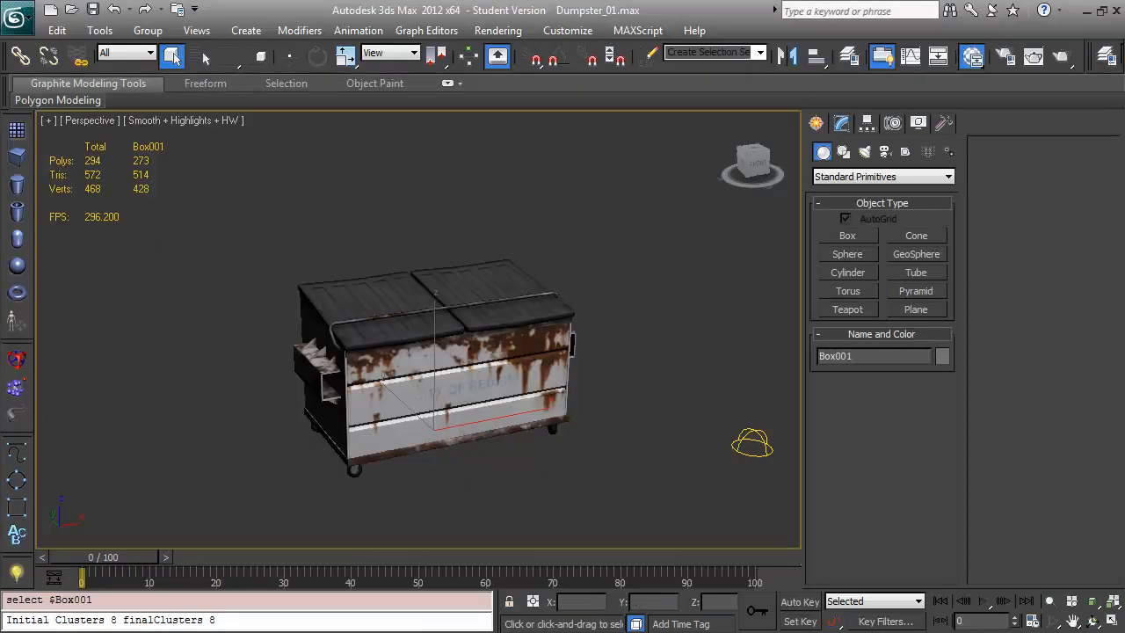
Add dumpster_s.psd to the dumpster material's graph as a bitmap and connect it to Specular Level and Specular Color
key("m")
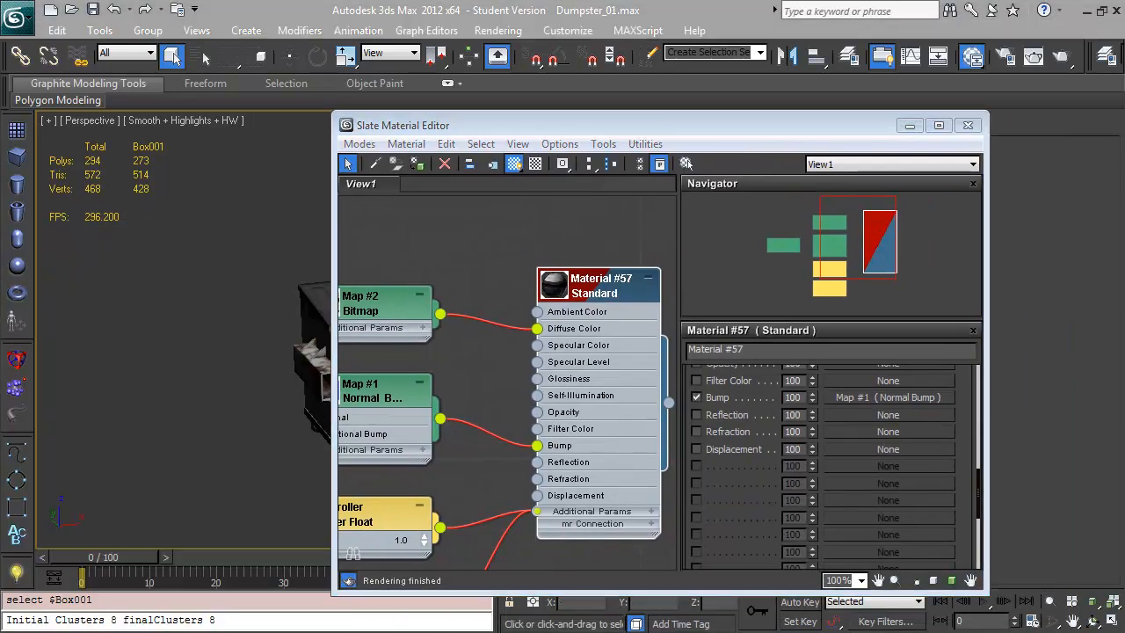
key("alt+Tab")
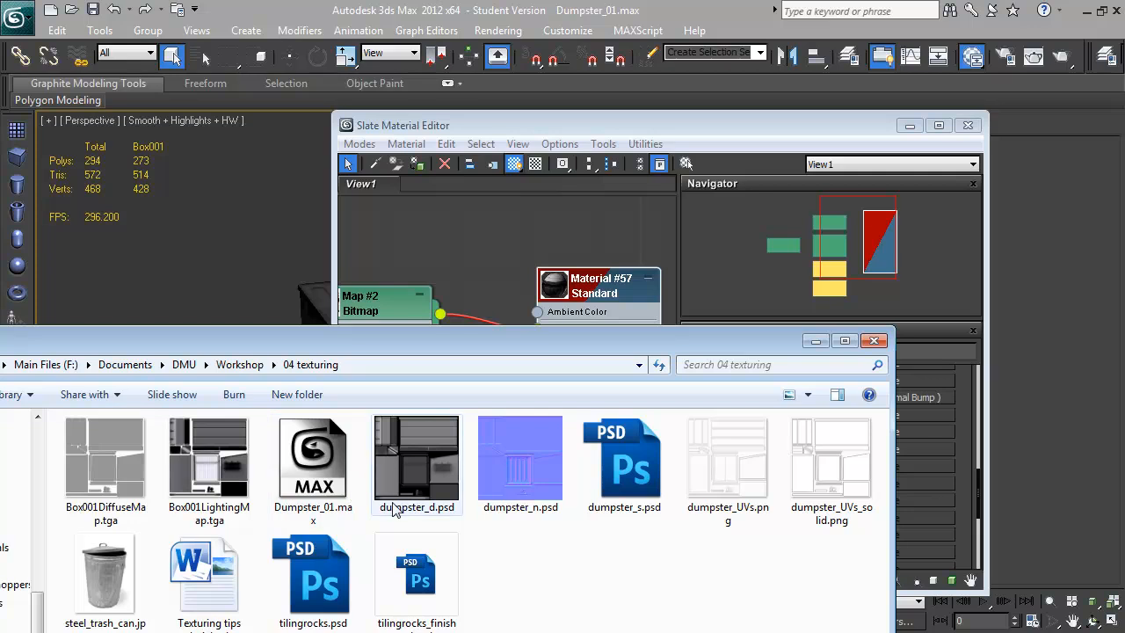
left_click(638, 476)
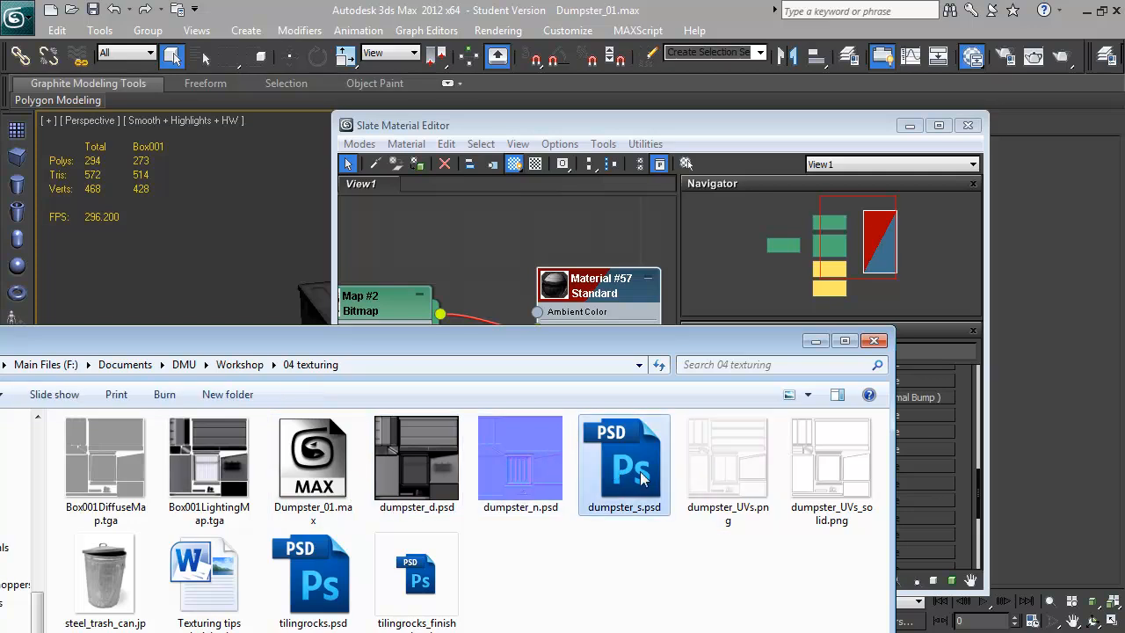
left_click_drag(420, 236, 520, 247)
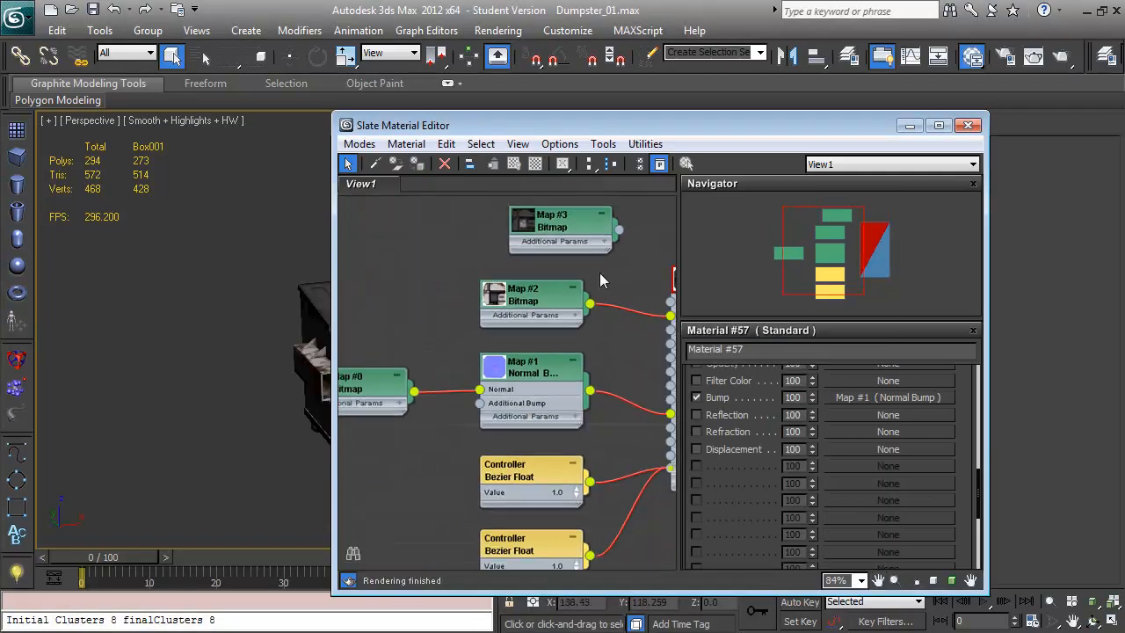
scroll(528, 318, "down", 4)
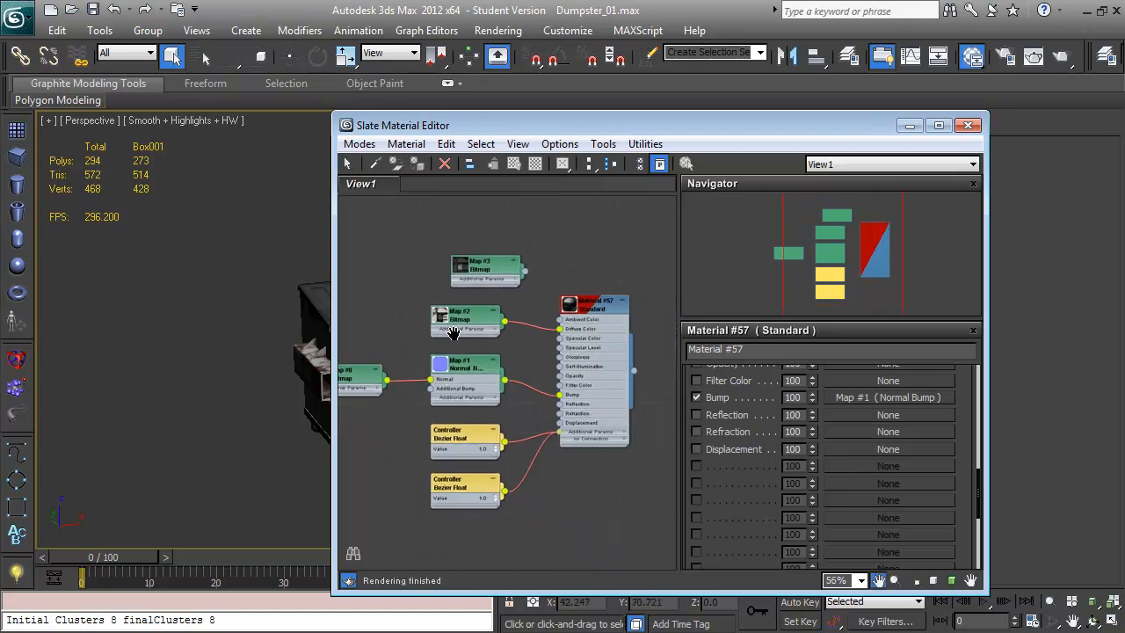
mouse_move(490, 270)
left_mouse_down()
mouse_move(394, 252)
mouse_move(562, 352)
left_mouse_up()
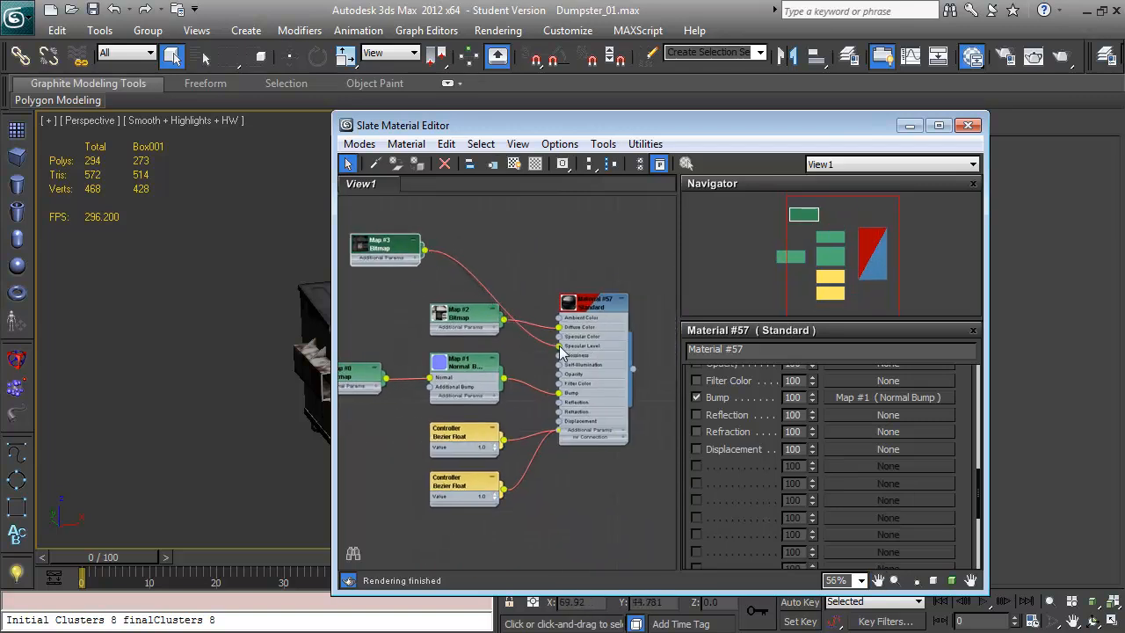
left_click_drag(425, 253, 559, 337)
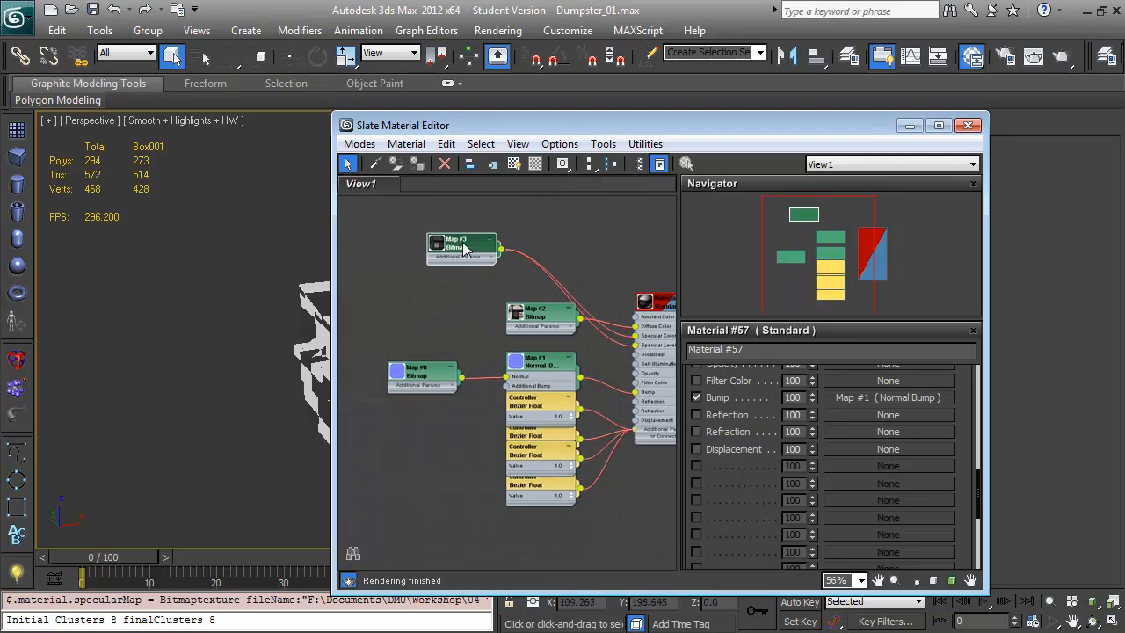
Try a second dumpster_s.psd bitmap as the Glossiness map, checking its alpha options, and delete it
left_click_drag(463, 251, 434, 309)
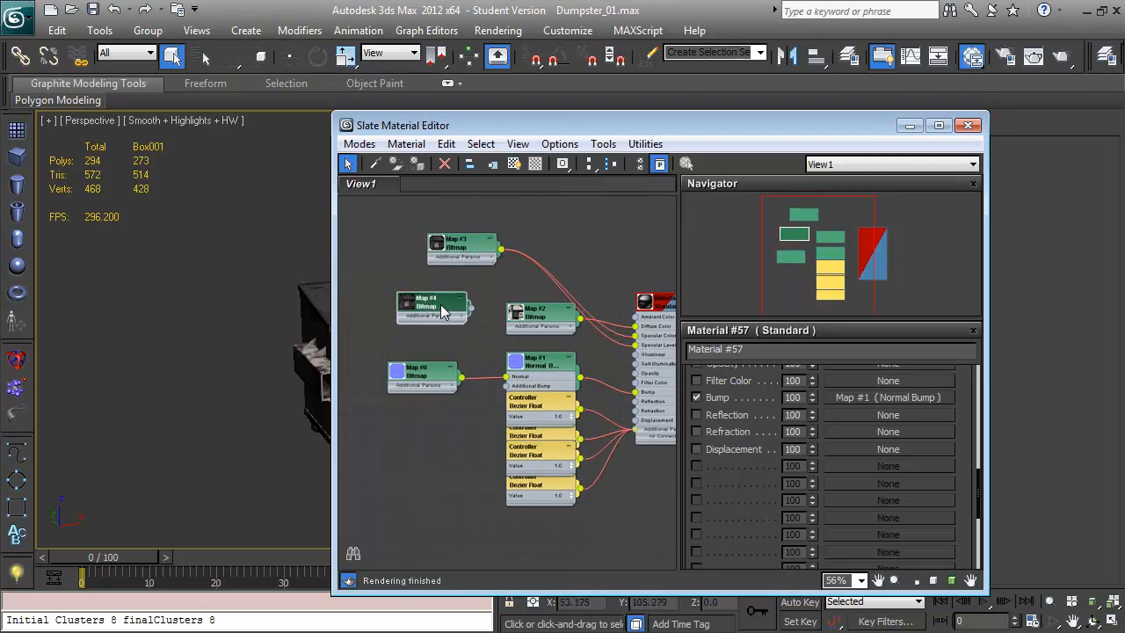
double_click(444, 312)
scroll(930, 428, "down", 10)
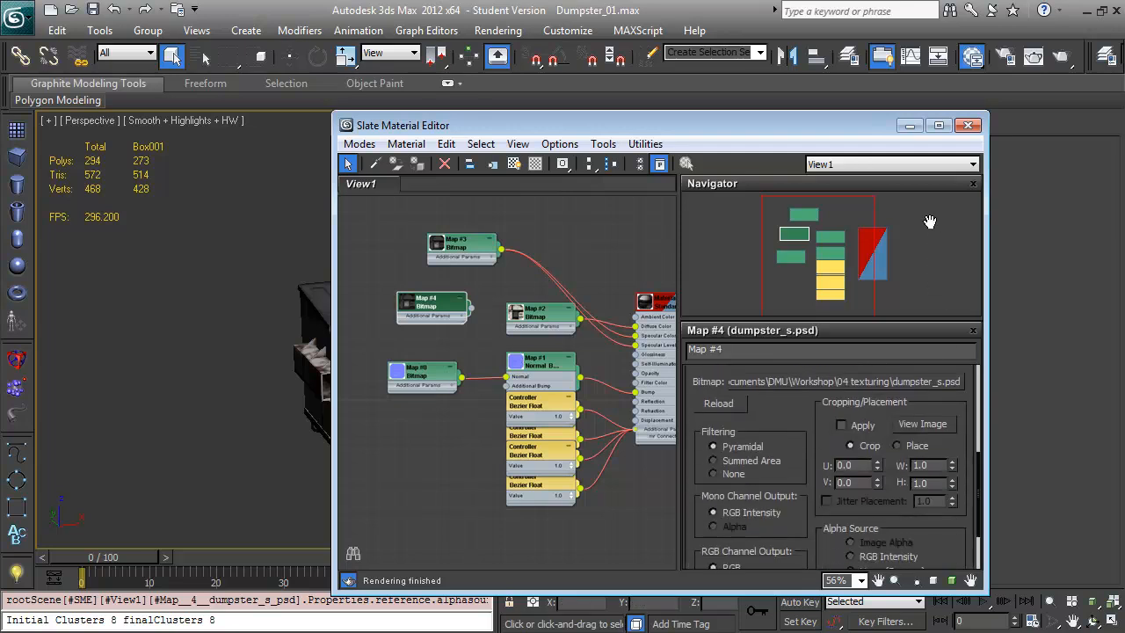
left_click_drag(774, 415, 769, 443)
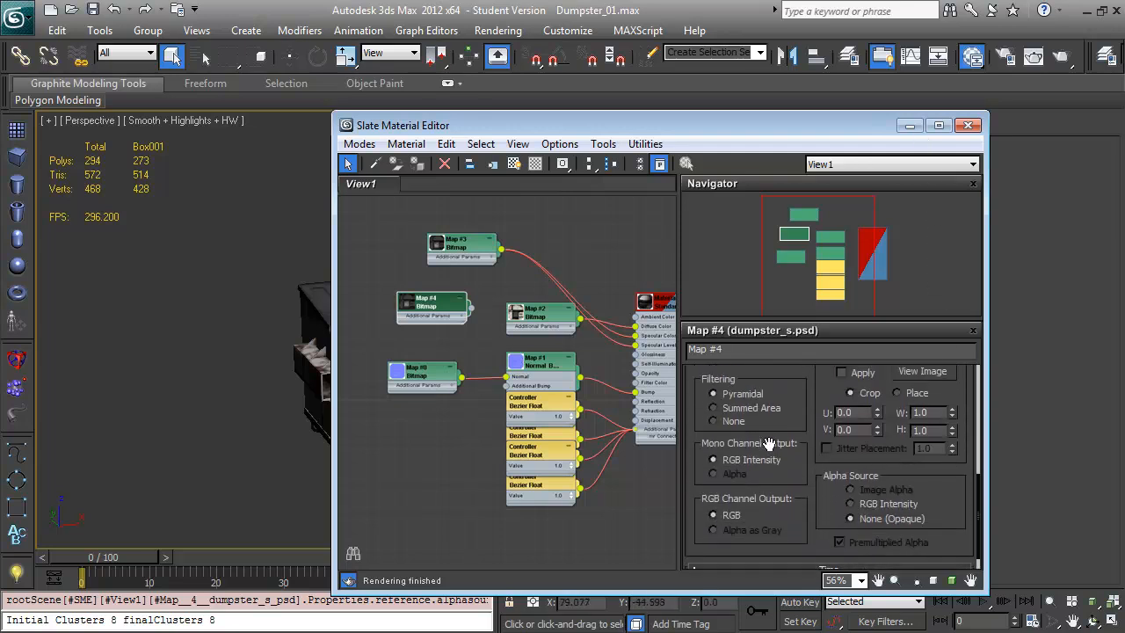
left_click_drag(604, 315, 510, 331)
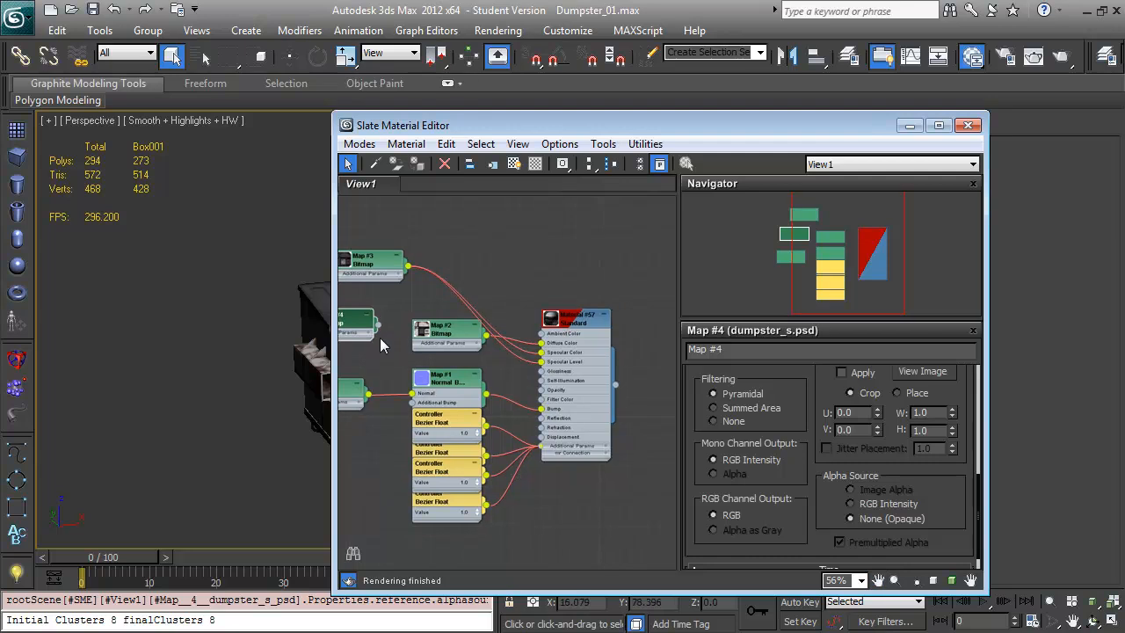
left_click_drag(377, 325, 540, 372)
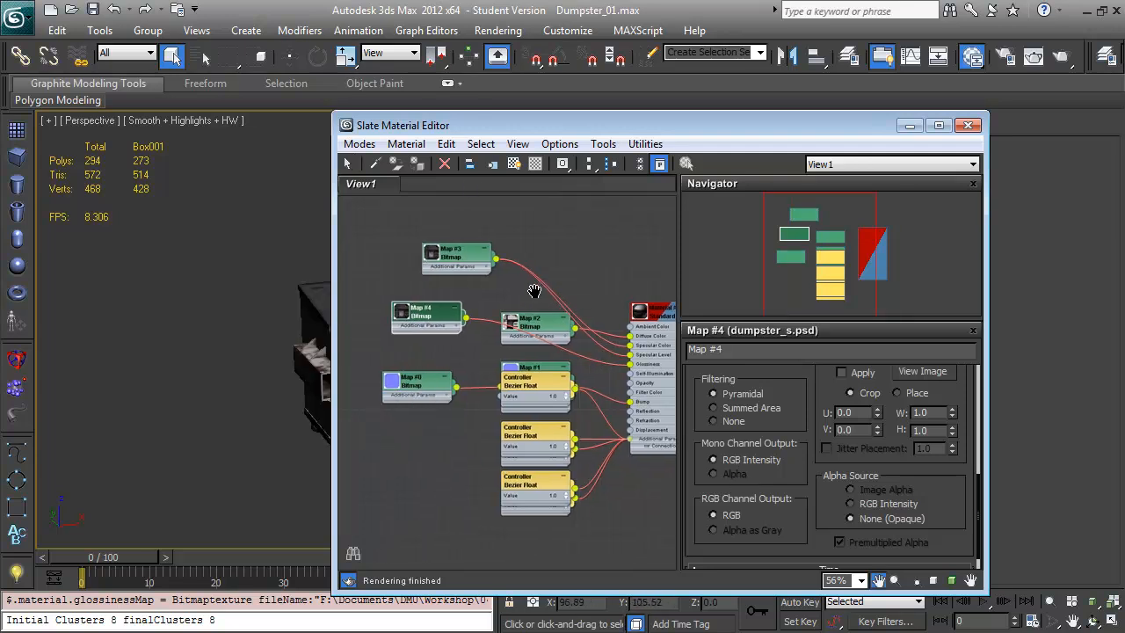
mouse_move(480, 117)
left_mouse_down()
mouse_move(757, 118)
mouse_move(479, 122)
left_mouse_up()
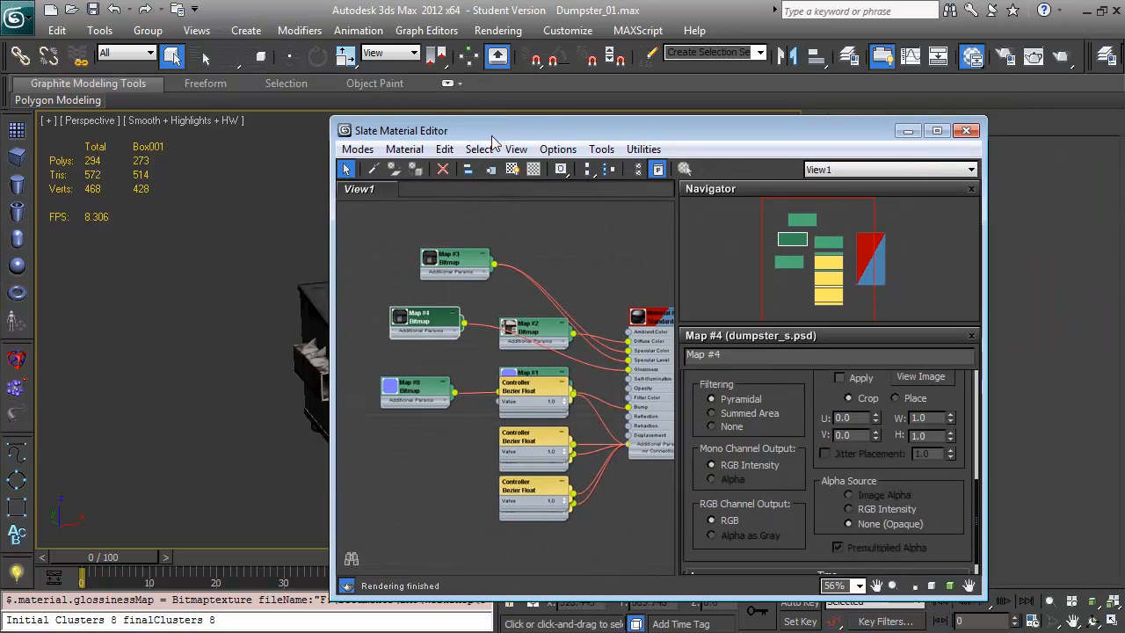
key("Delete")
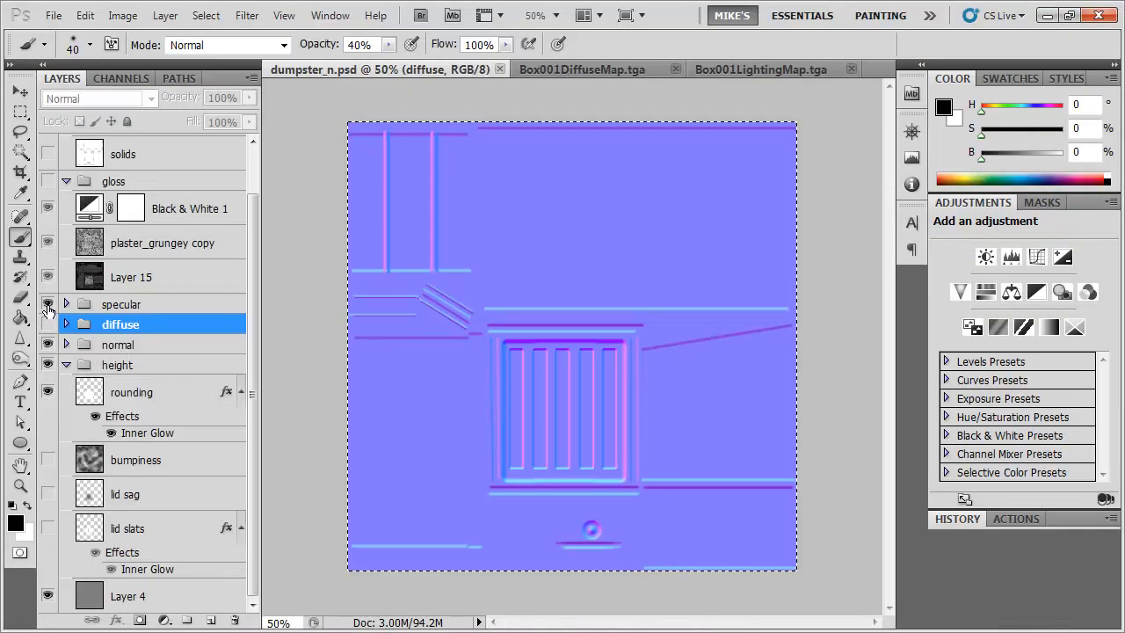
In Photoshop, save the gloss version as dumpster_g.psd in the 04 texturing folder, with the specular and gloss groups shown
left_click(48, 325)
left_click(54, 15)
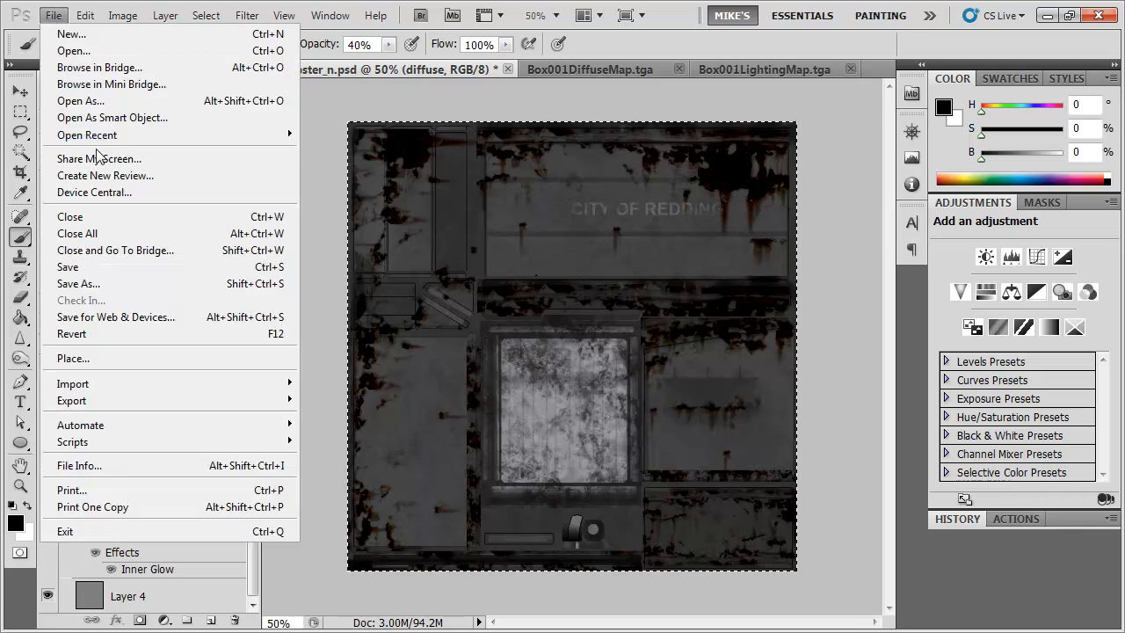
left_click(88, 283)
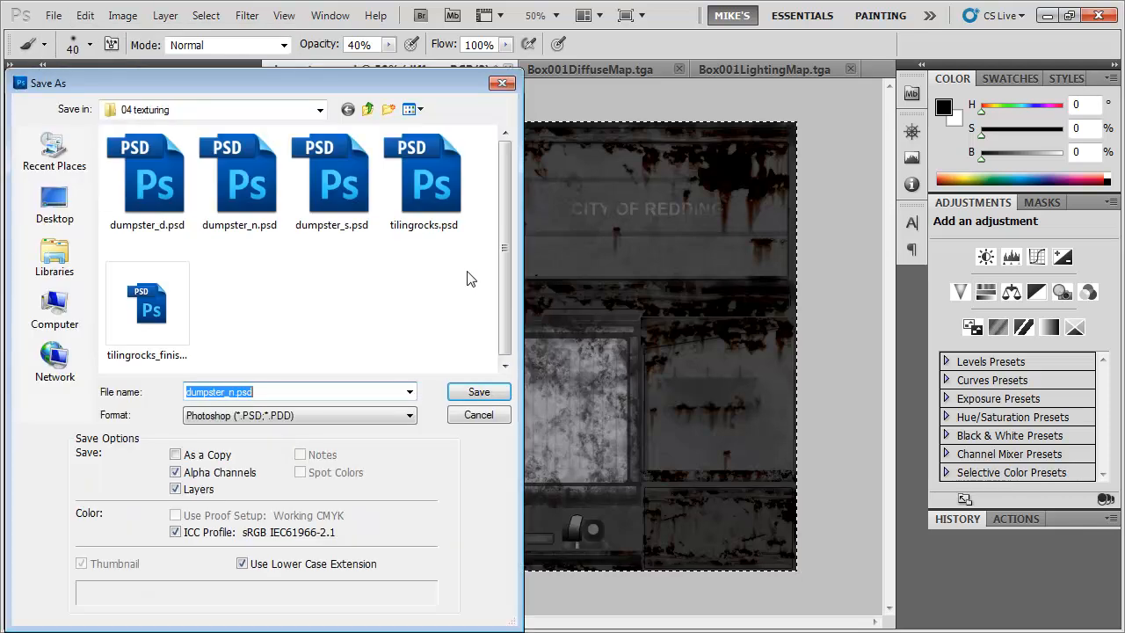
left_click(244, 394)
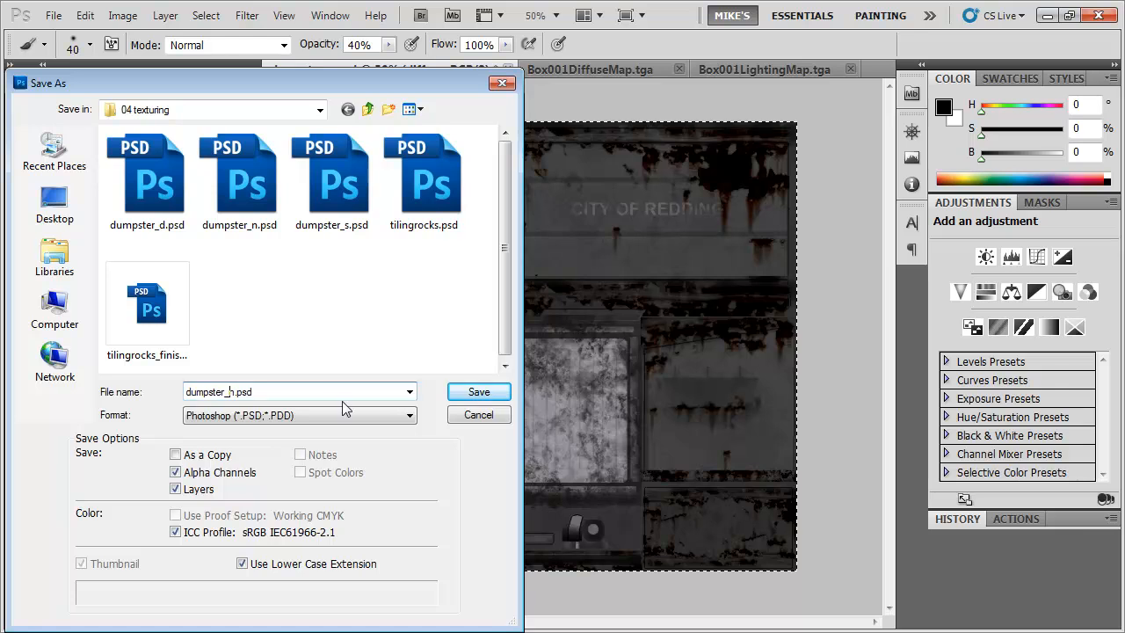
type("g")
left_click(455, 391)
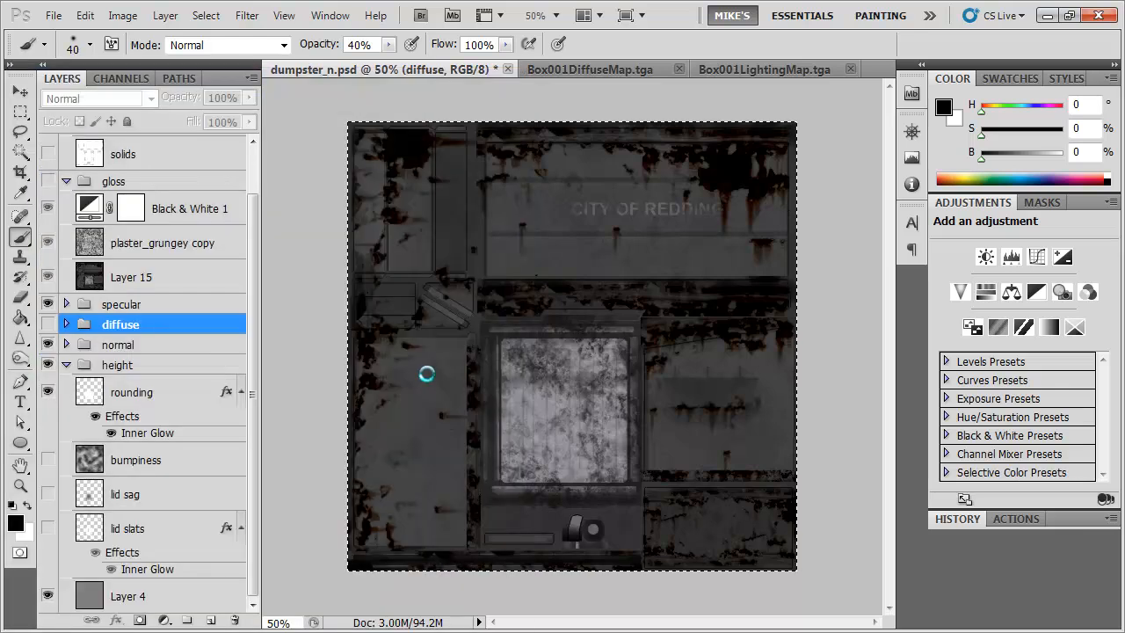
left_click(48, 182)
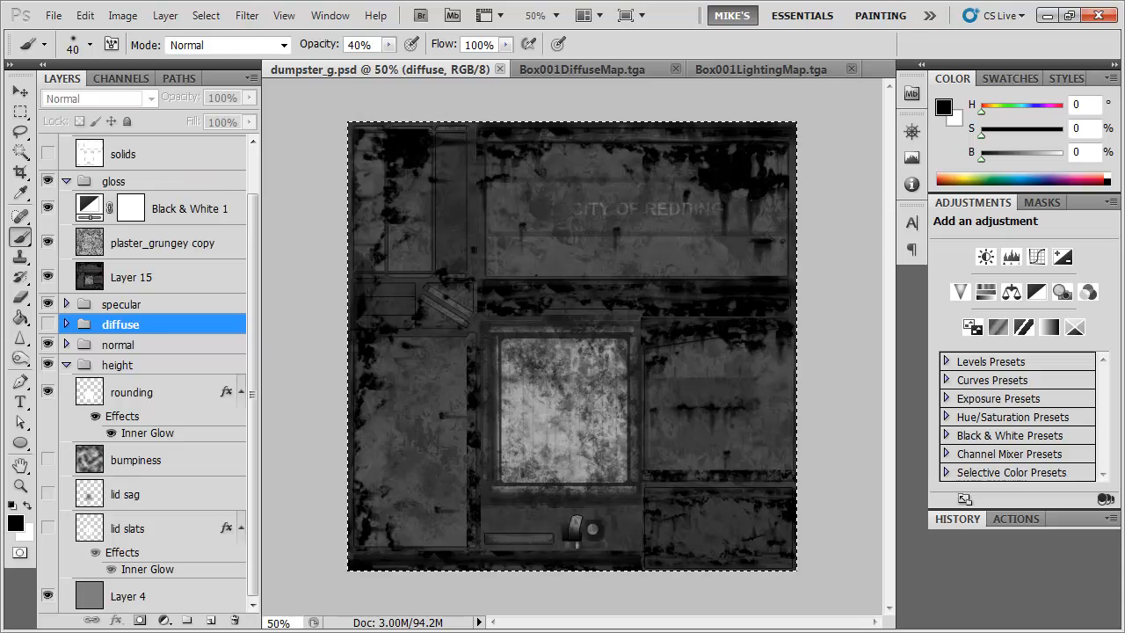
Back in 3ds Max, add dumpster_g.psd as a bitmap and connect it to the material's Glossiness
key("alt+Tab")
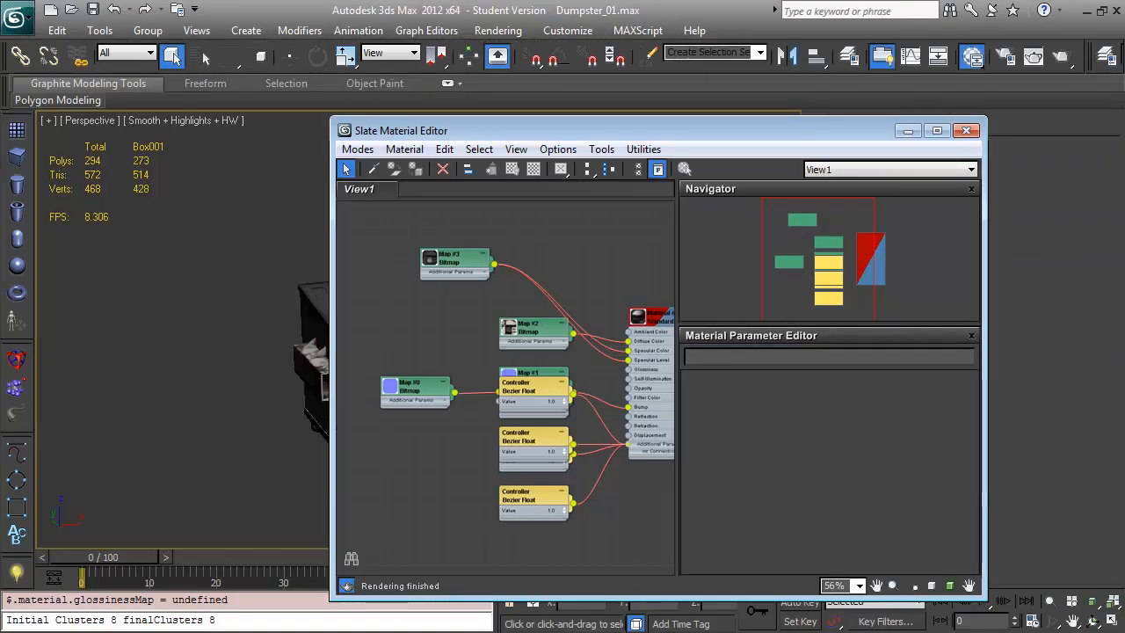
key("alt+Tab")
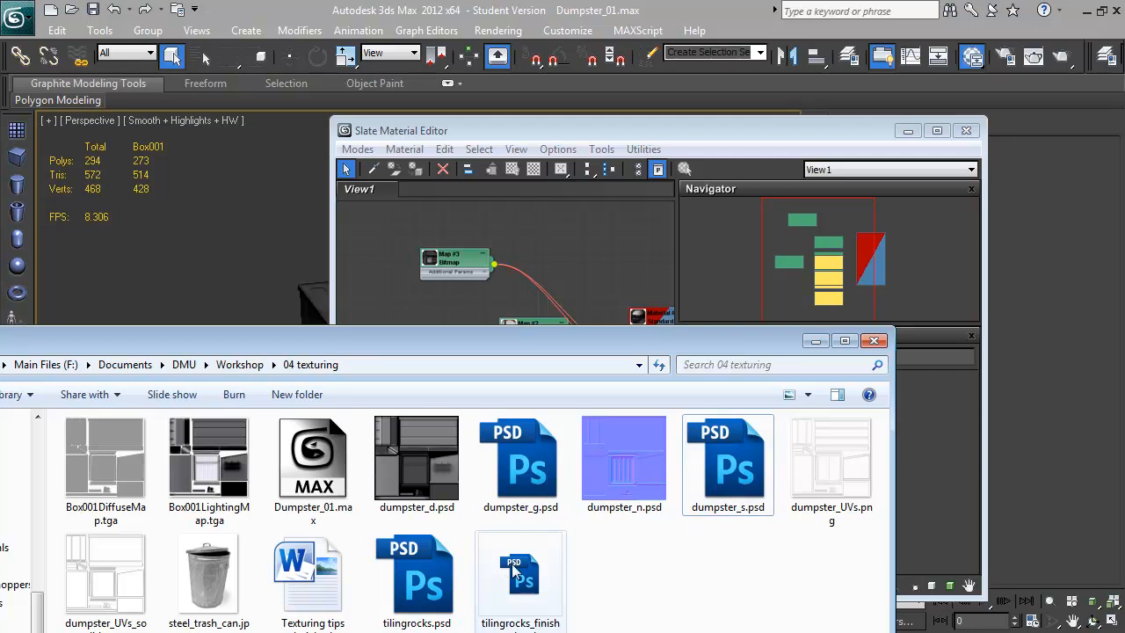
left_click_drag(527, 470, 404, 297)
left_click(454, 291)
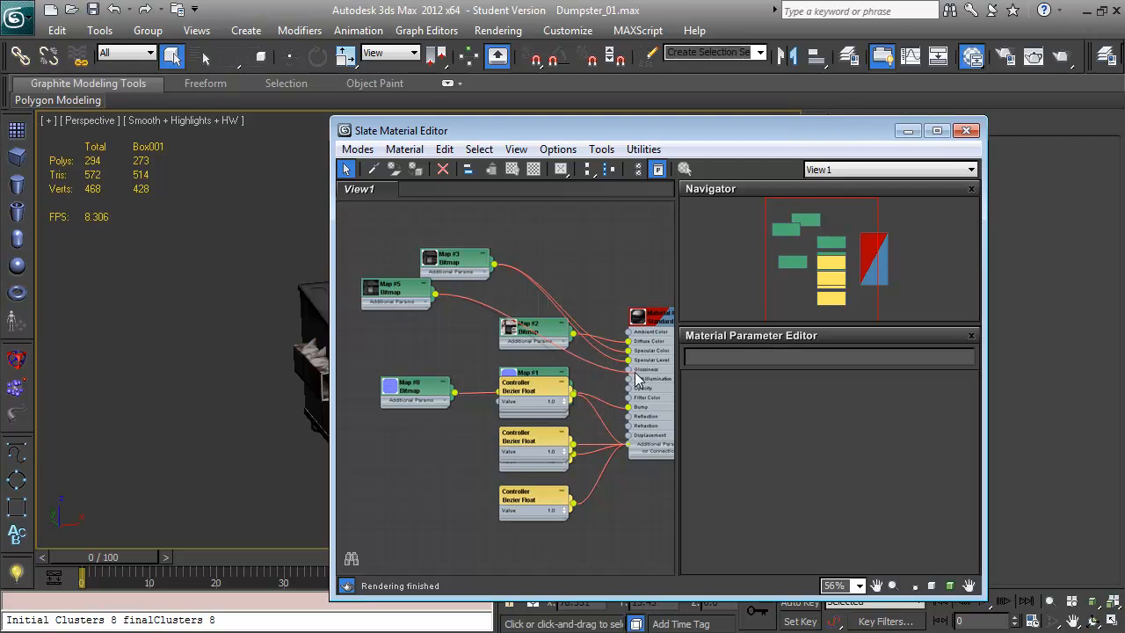
left_click_drag(637, 373, 629, 369)
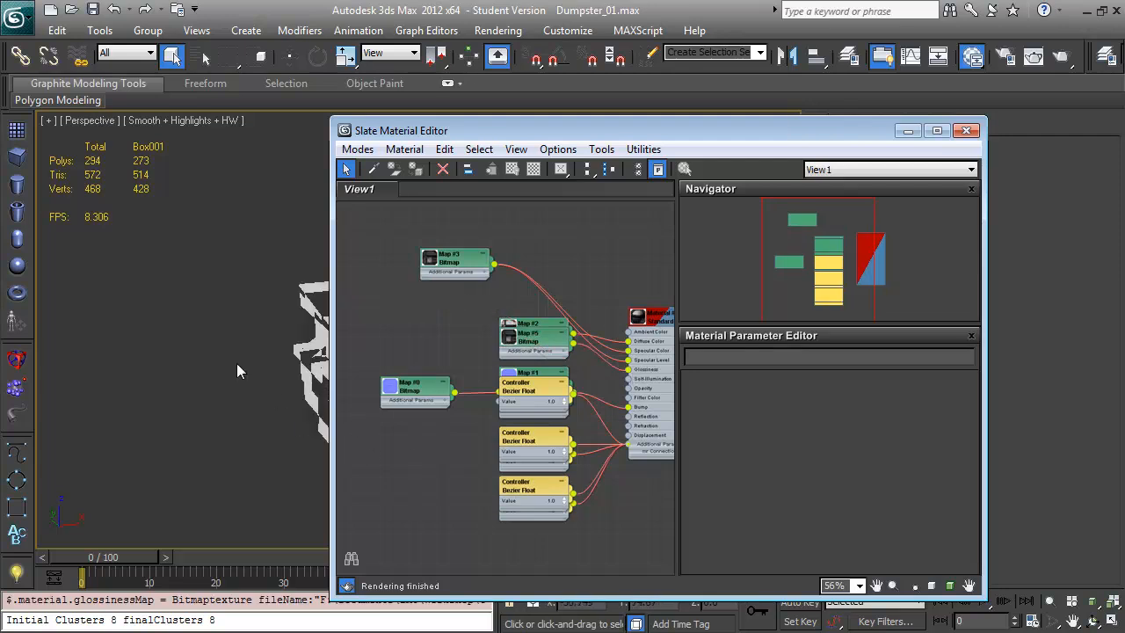
Open the dumpster material's parameters beside the model and set the Specular Level to 103
left_click_drag(638, 293, 552, 278)
double_click(576, 304)
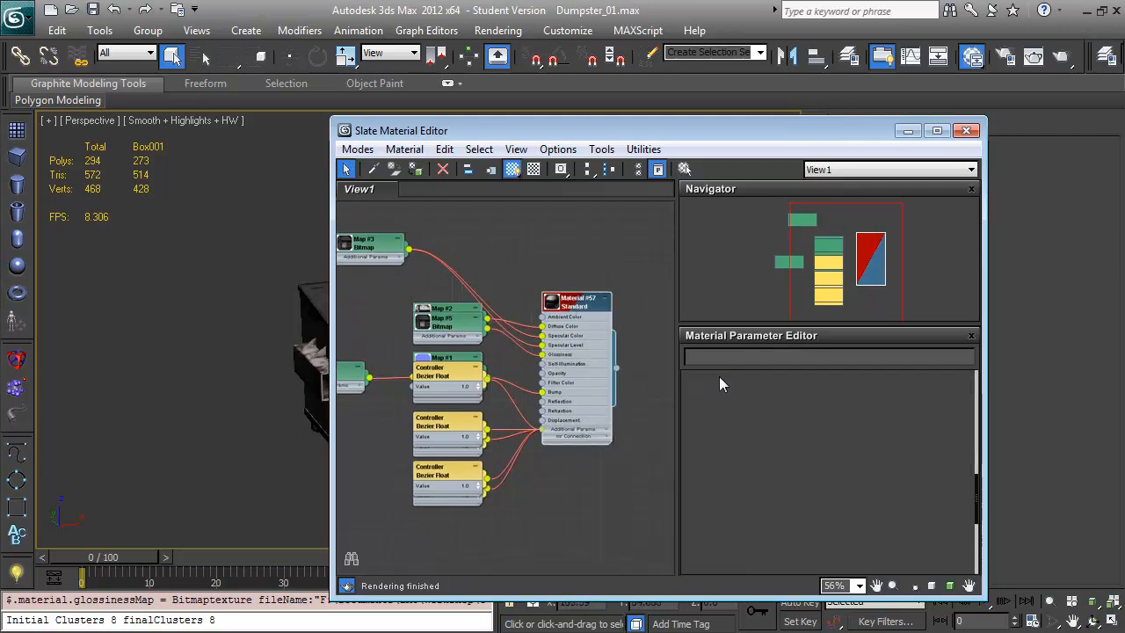
scroll(912, 457, "up", 10)
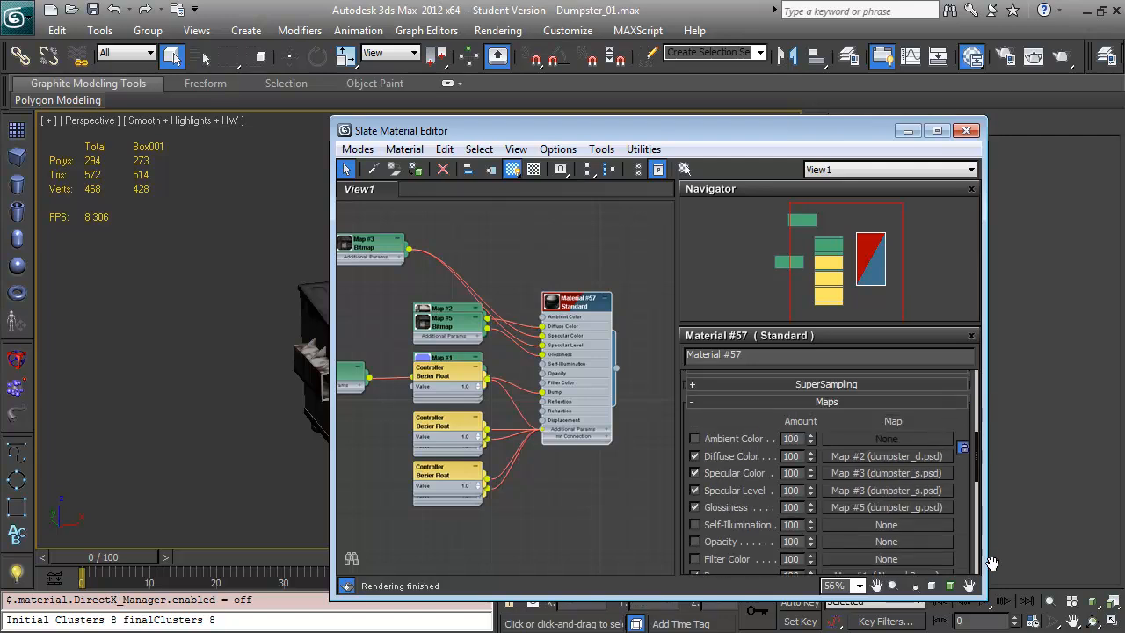
left_click_drag(575, 132, 800, 89)
left_click_drag(1037, 420, 1036, 331)
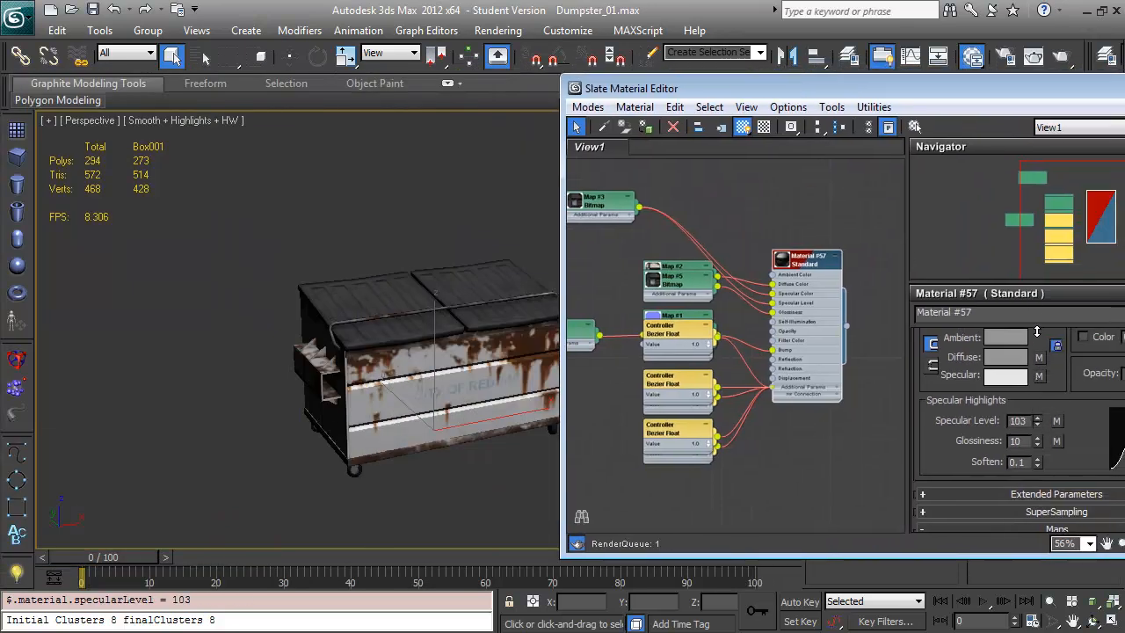
Delete the skylight beside the dumpster from the scene
left_click_drag(352, 329, 304, 278)
left_click_drag(427, 281, 154, 265)
left_click_drag(438, 353, 471, 420)
key("Delete")
left_click_drag(269, 361, 358, 367)
left_click_drag(194, 343, 186, 334)
left_click(188, 124)
key("Escape")
mouse_move(439, 228)
left_mouse_down()
mouse_move(318, 236)
mouse_move(354, 248)
mouse_move(340, 297)
mouse_move(352, 272)
left_mouse_up()
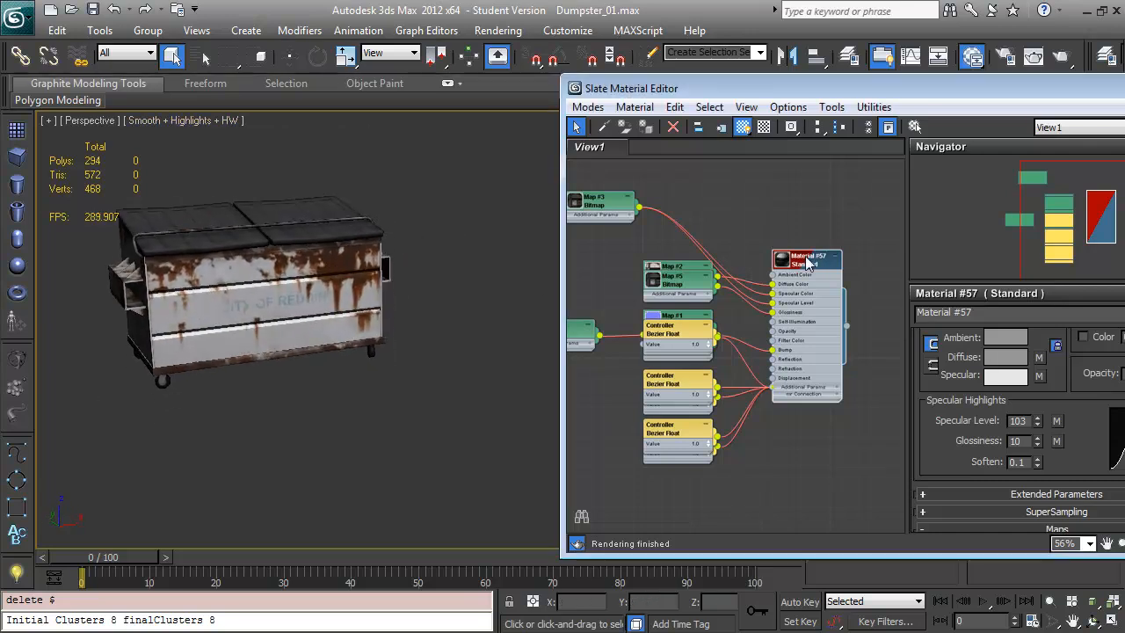
Apply the material to the dumpster and switch its hardware map display in the viewport off and on again
left_click_drag(848, 332, 288, 315)
left_click(285, 292)
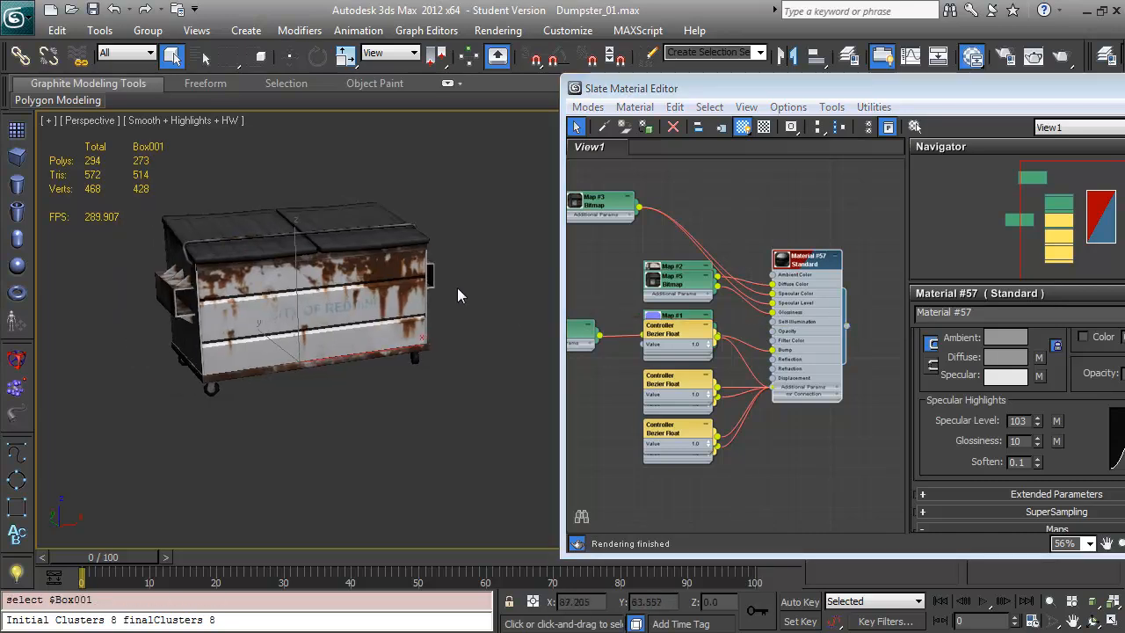
right_click(814, 260)
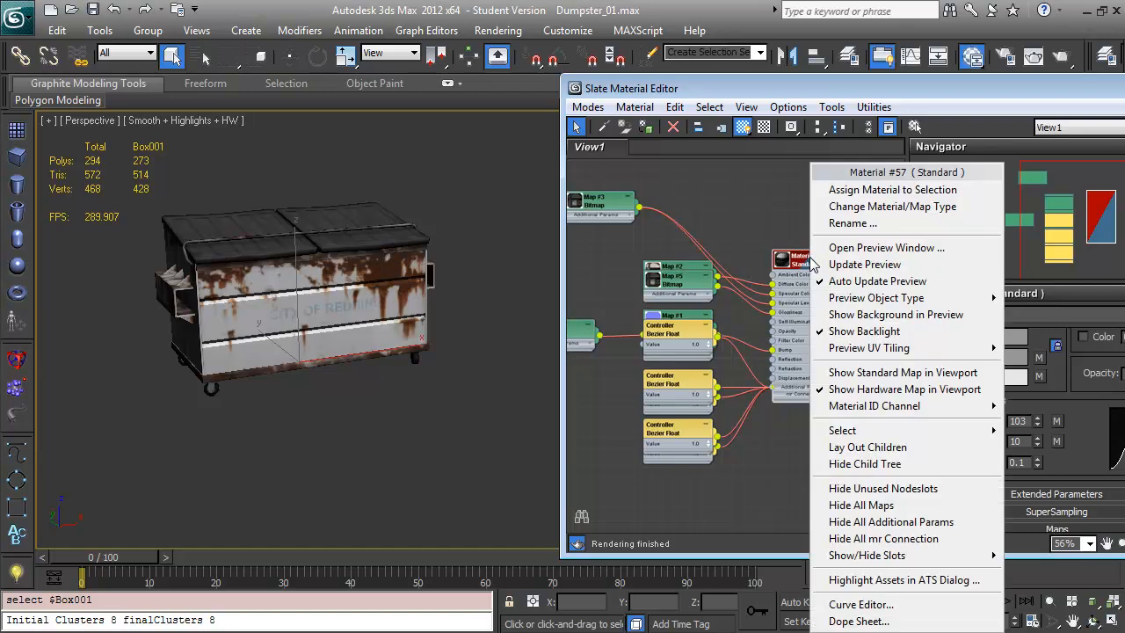
left_click(883, 390)
right_click(809, 276)
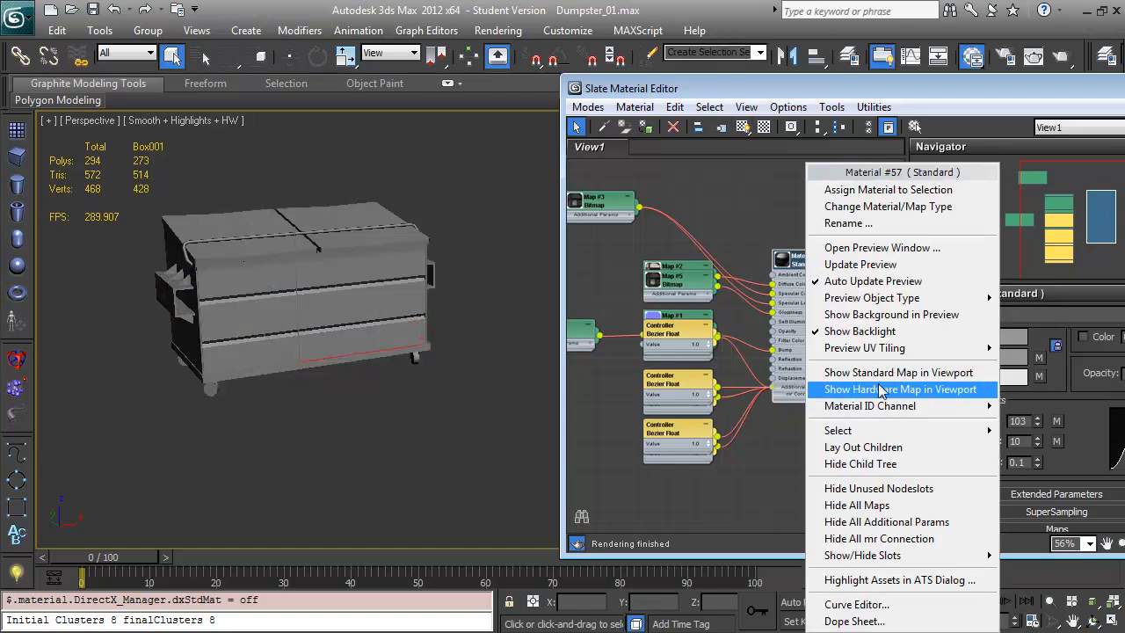
left_click(884, 389)
Examine the dumpster's specular and gloss response from several angles, comparing it with the gloss and specular images in Photoshop
key("w")
key("z")
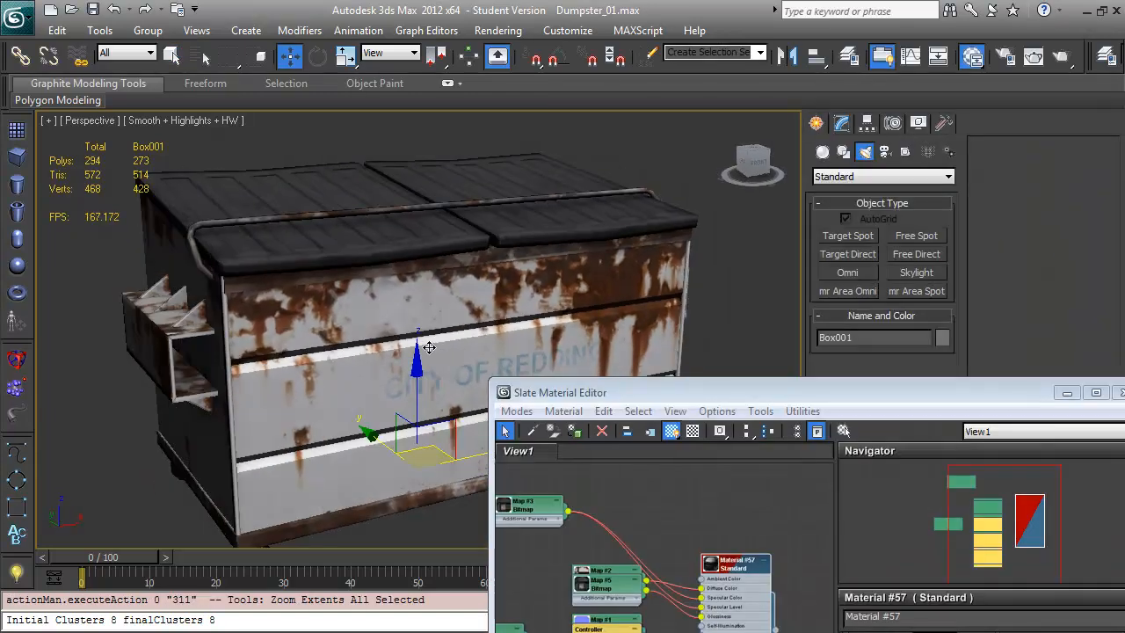
left_click_drag(308, 339, 272, 329)
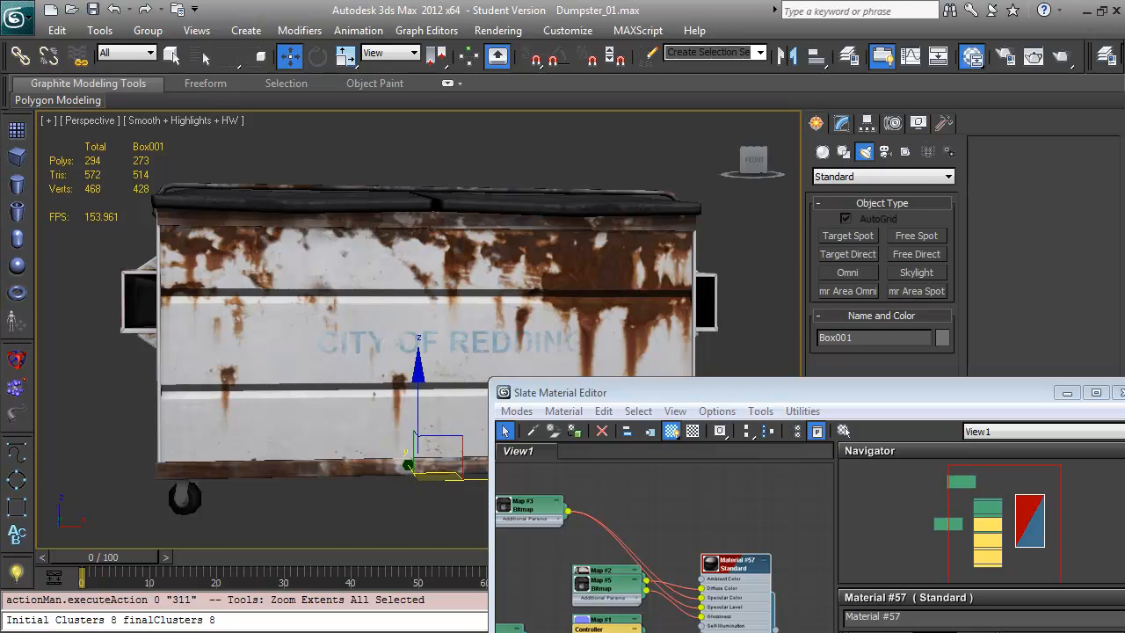
key("alt+Tab")
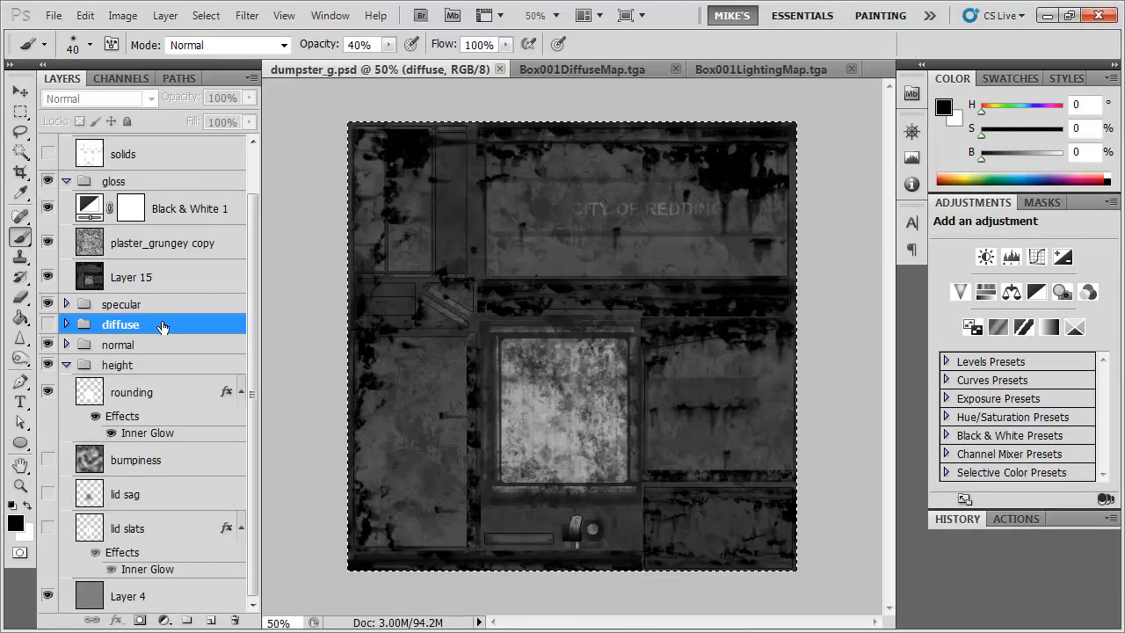
left_click(47, 183)
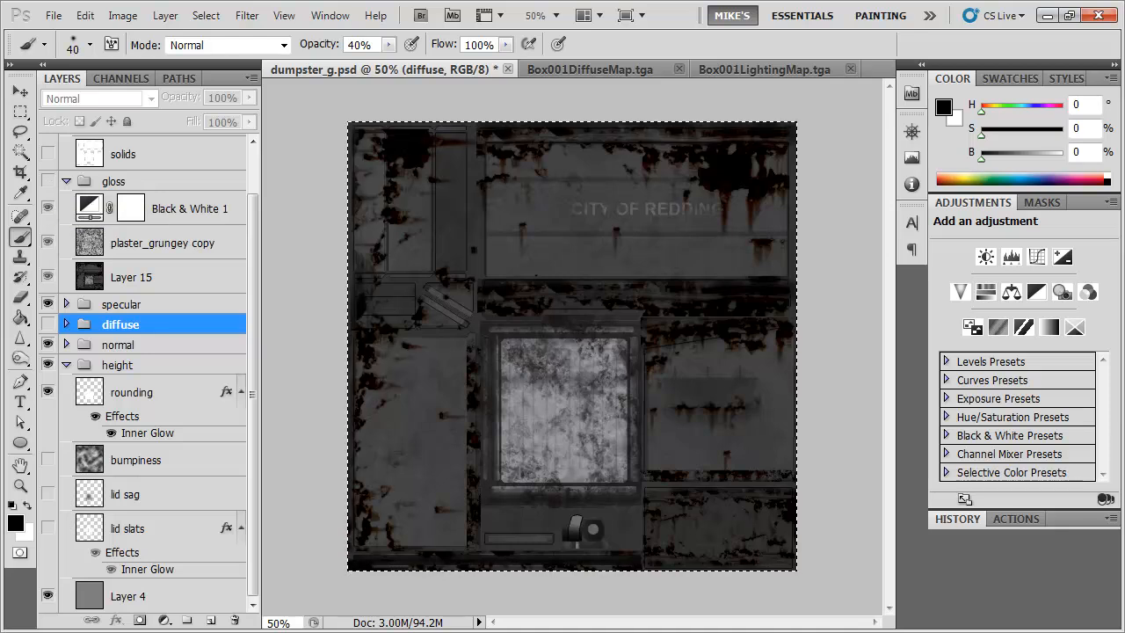
key("alt+Tab")
left_click_drag(326, 322, 382, 342)
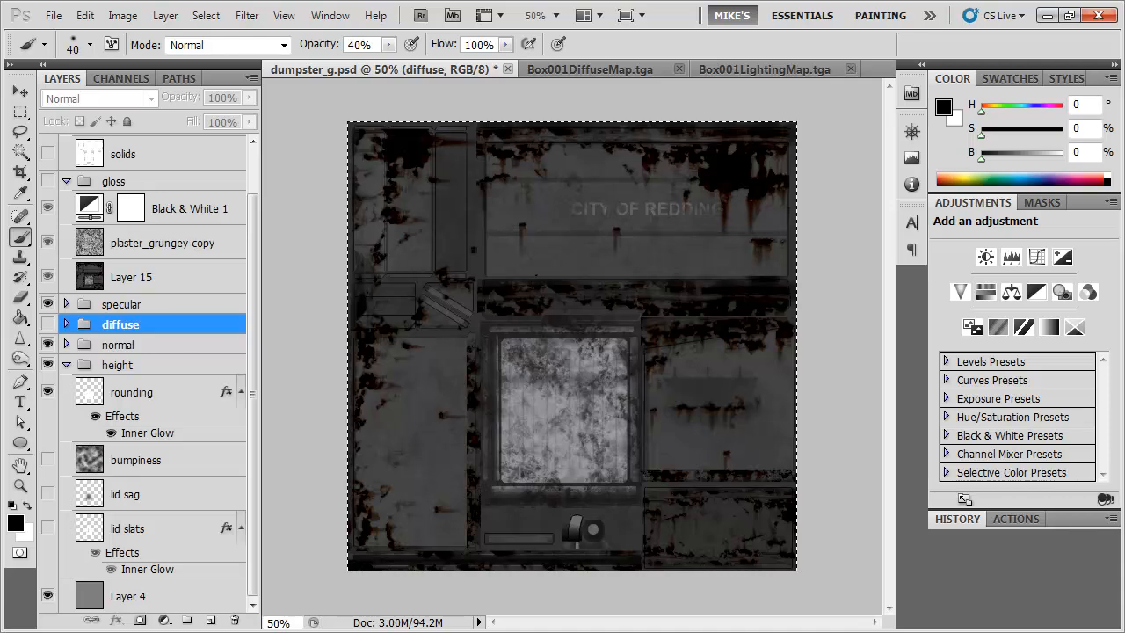
left_click(48, 181)
left_click(48, 181)
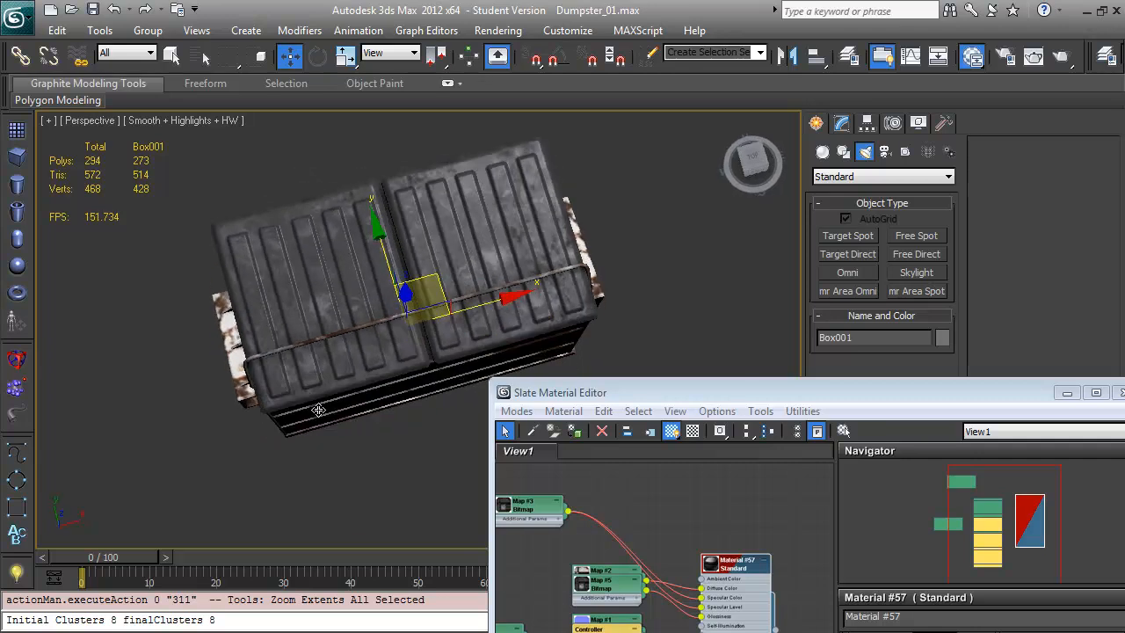
left_click_drag(346, 384, 422, 283)
scroll(296, 409, "up", 3)
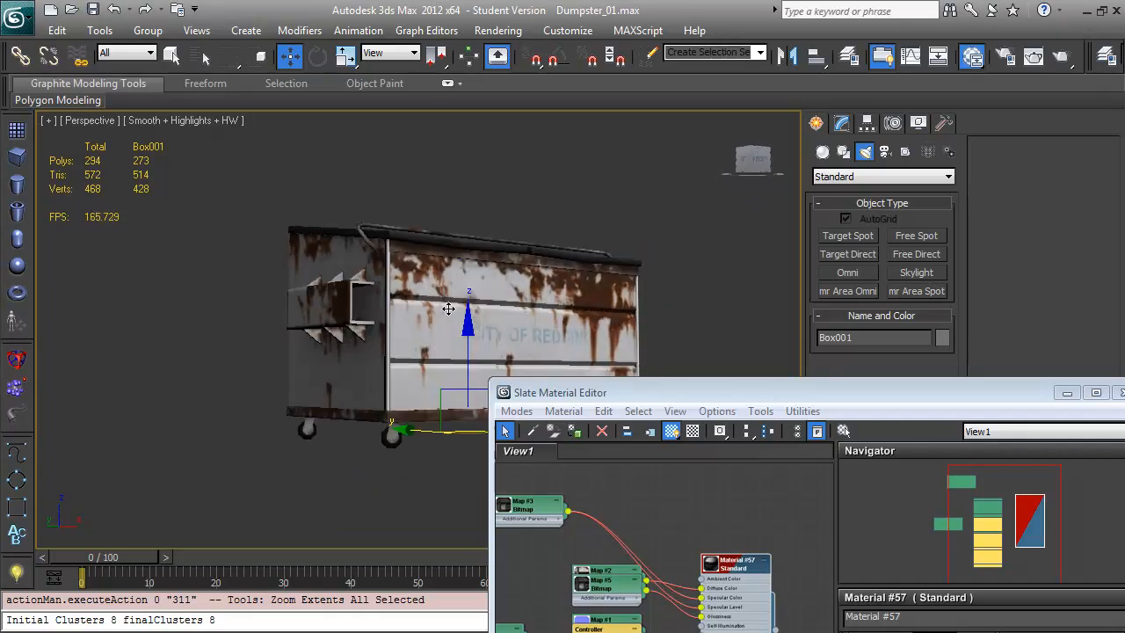
Close the material editor and deselect the dumpster
left_click_drag(1002, 395, 876, 351)
left_click_drag(735, 339, 571, 397)
left_click(647, 389)
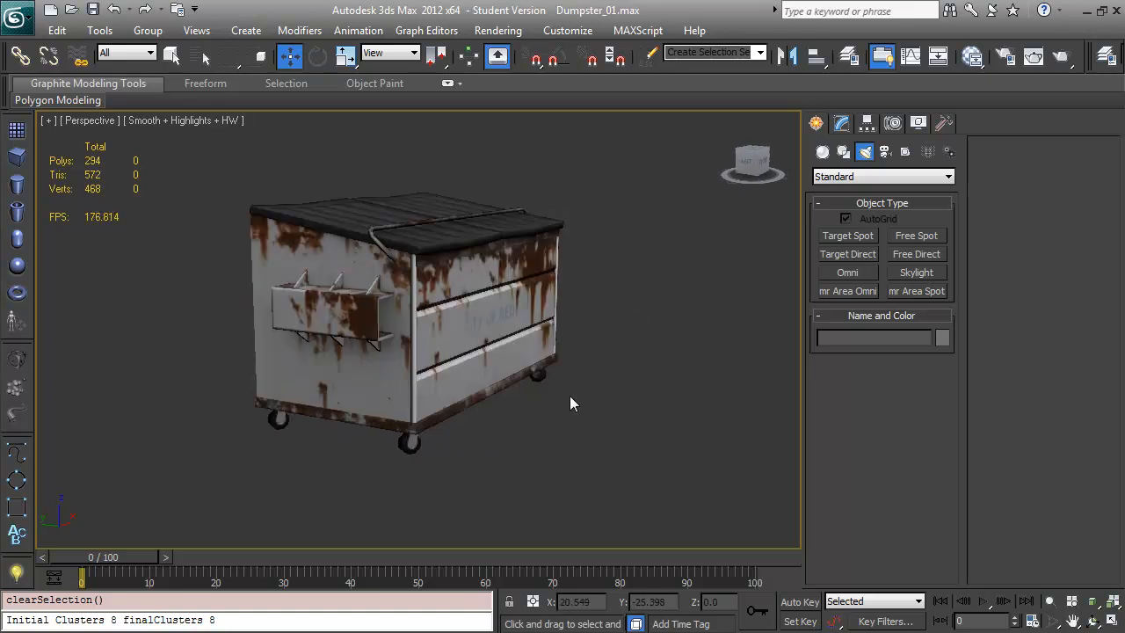